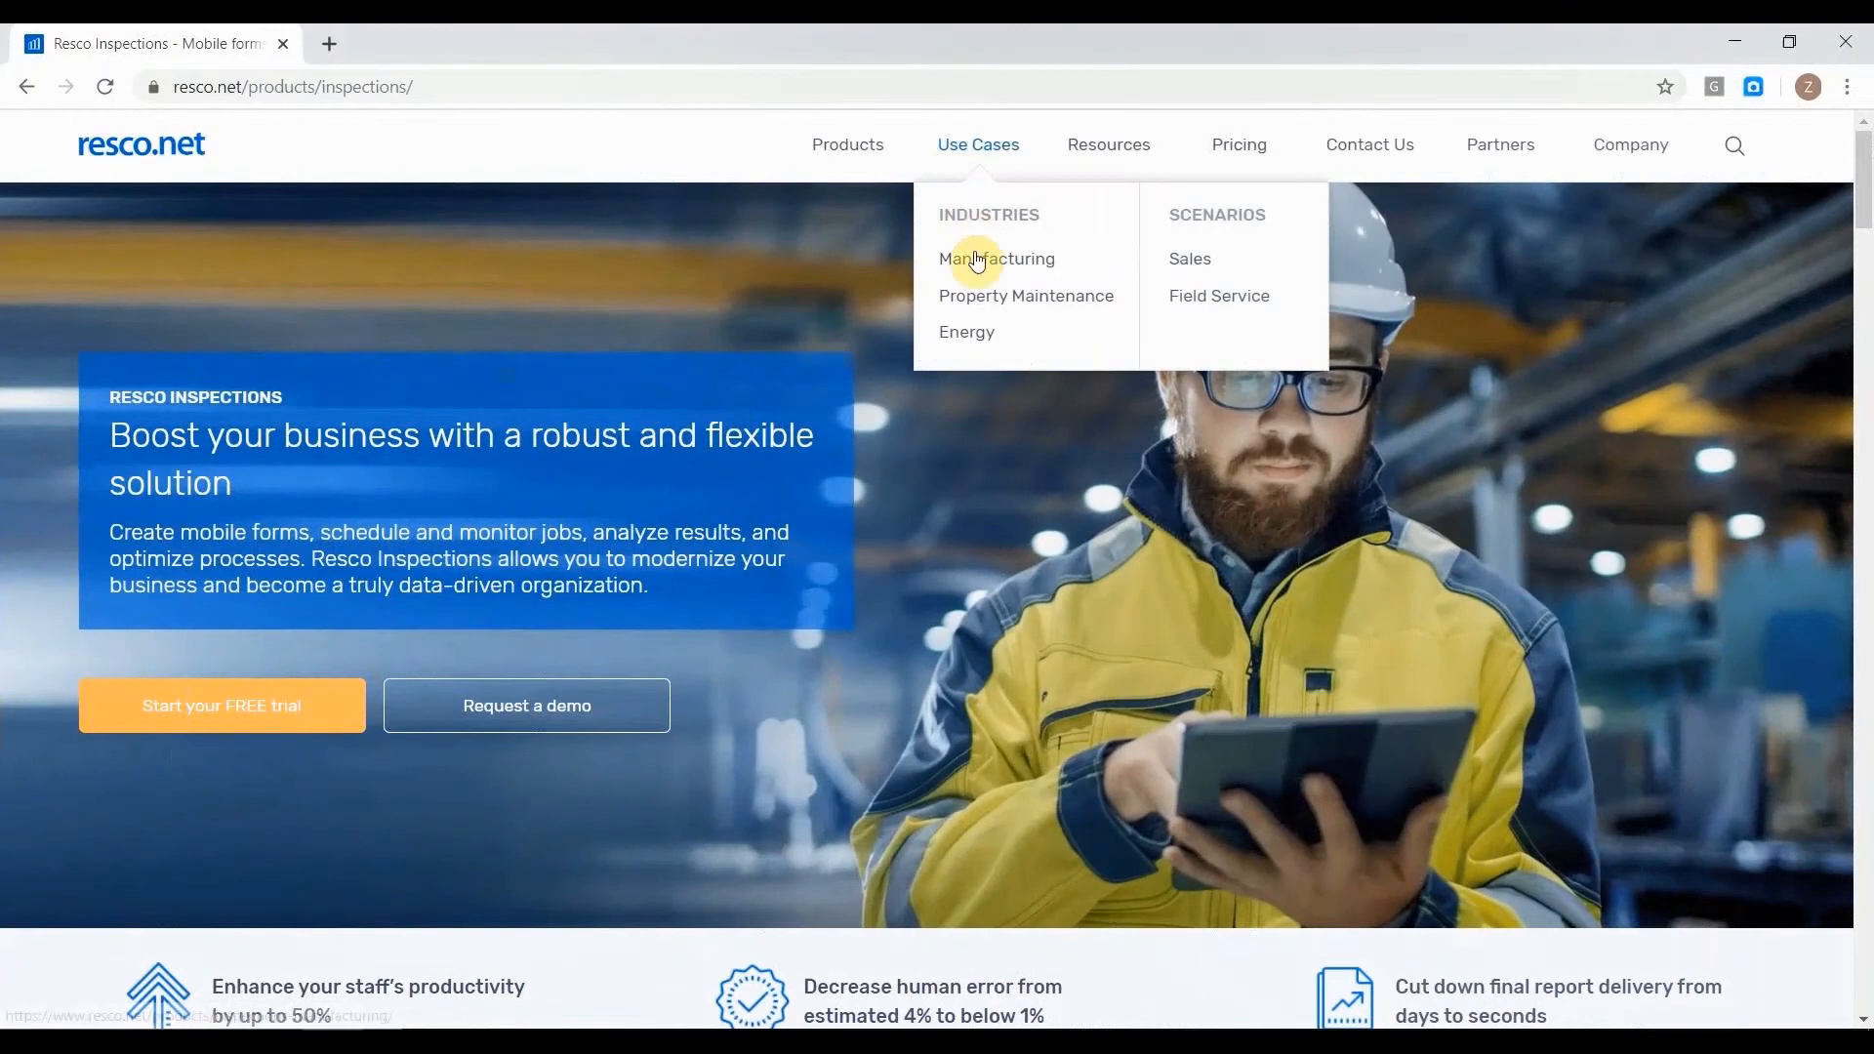
# Open the Manufacturing industry use case page and look over its introduction and real-time information section.
pyautogui.click(976, 258)
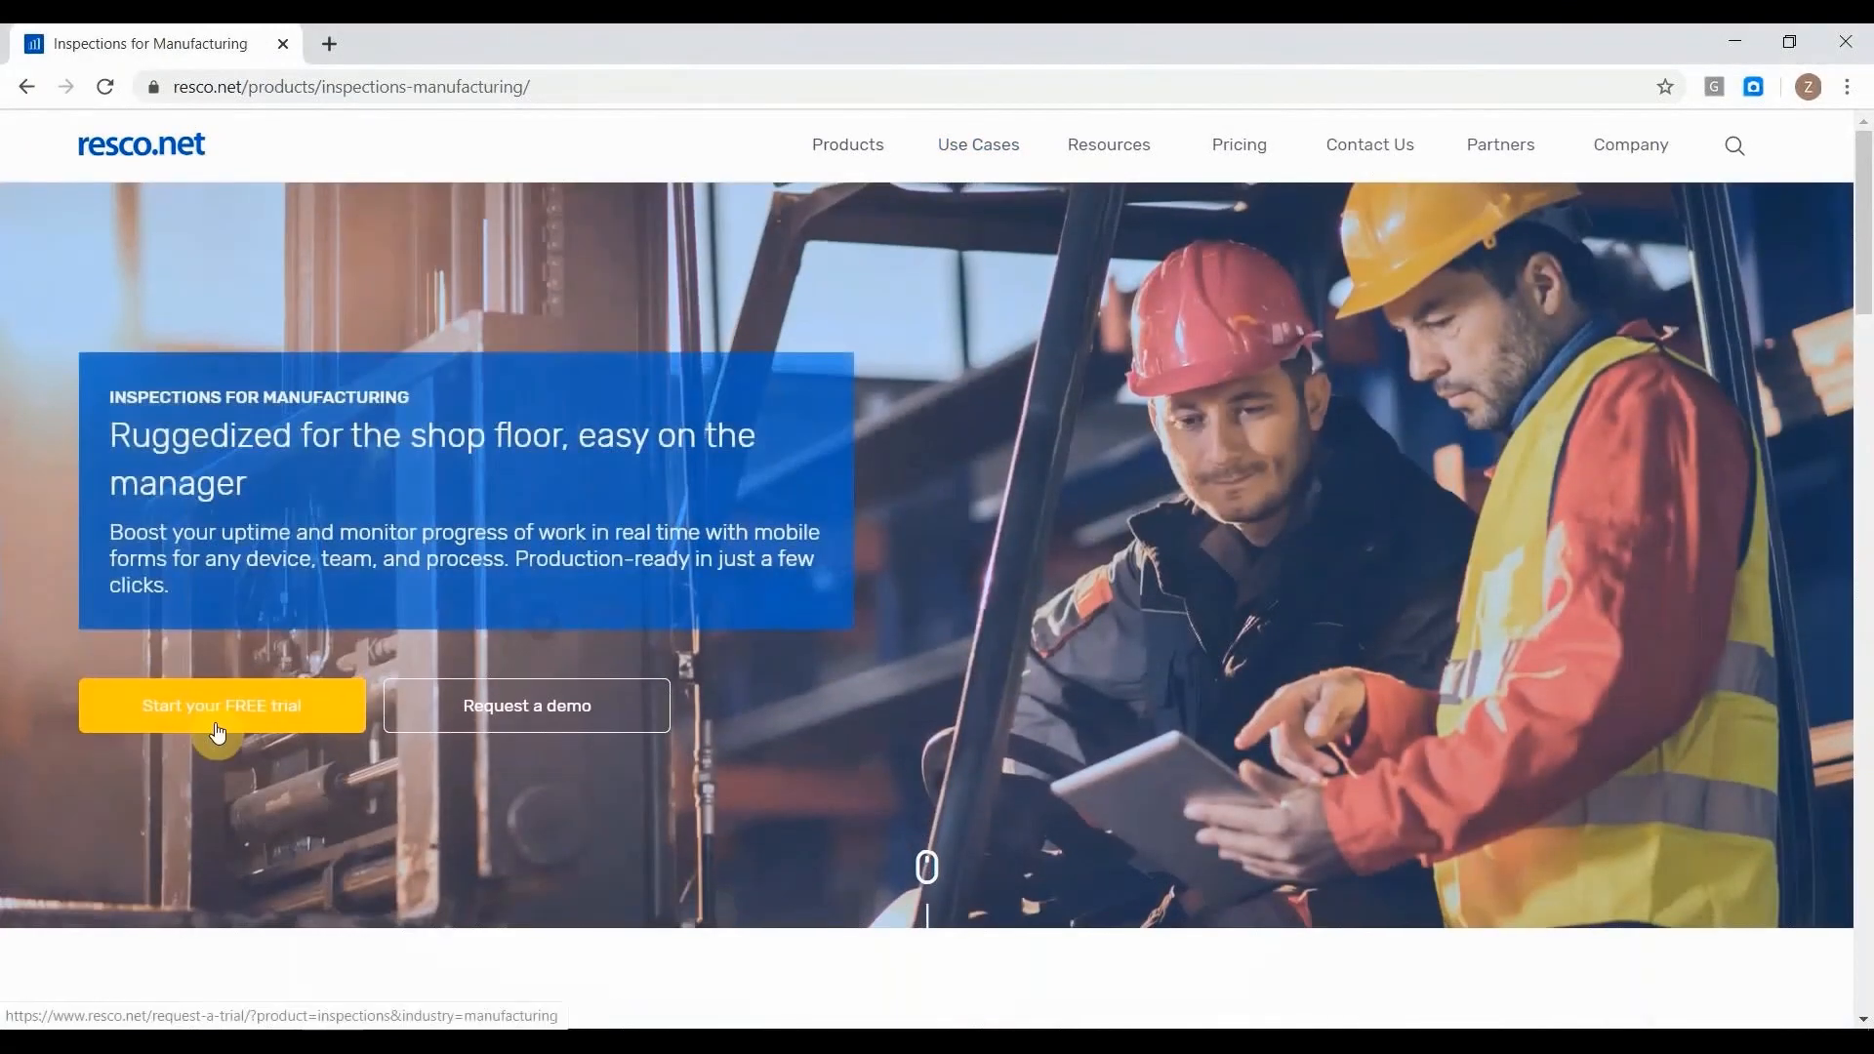
pyautogui.scroll(-3, 350, 554)
pyautogui.scroll(-12, 350, 554)
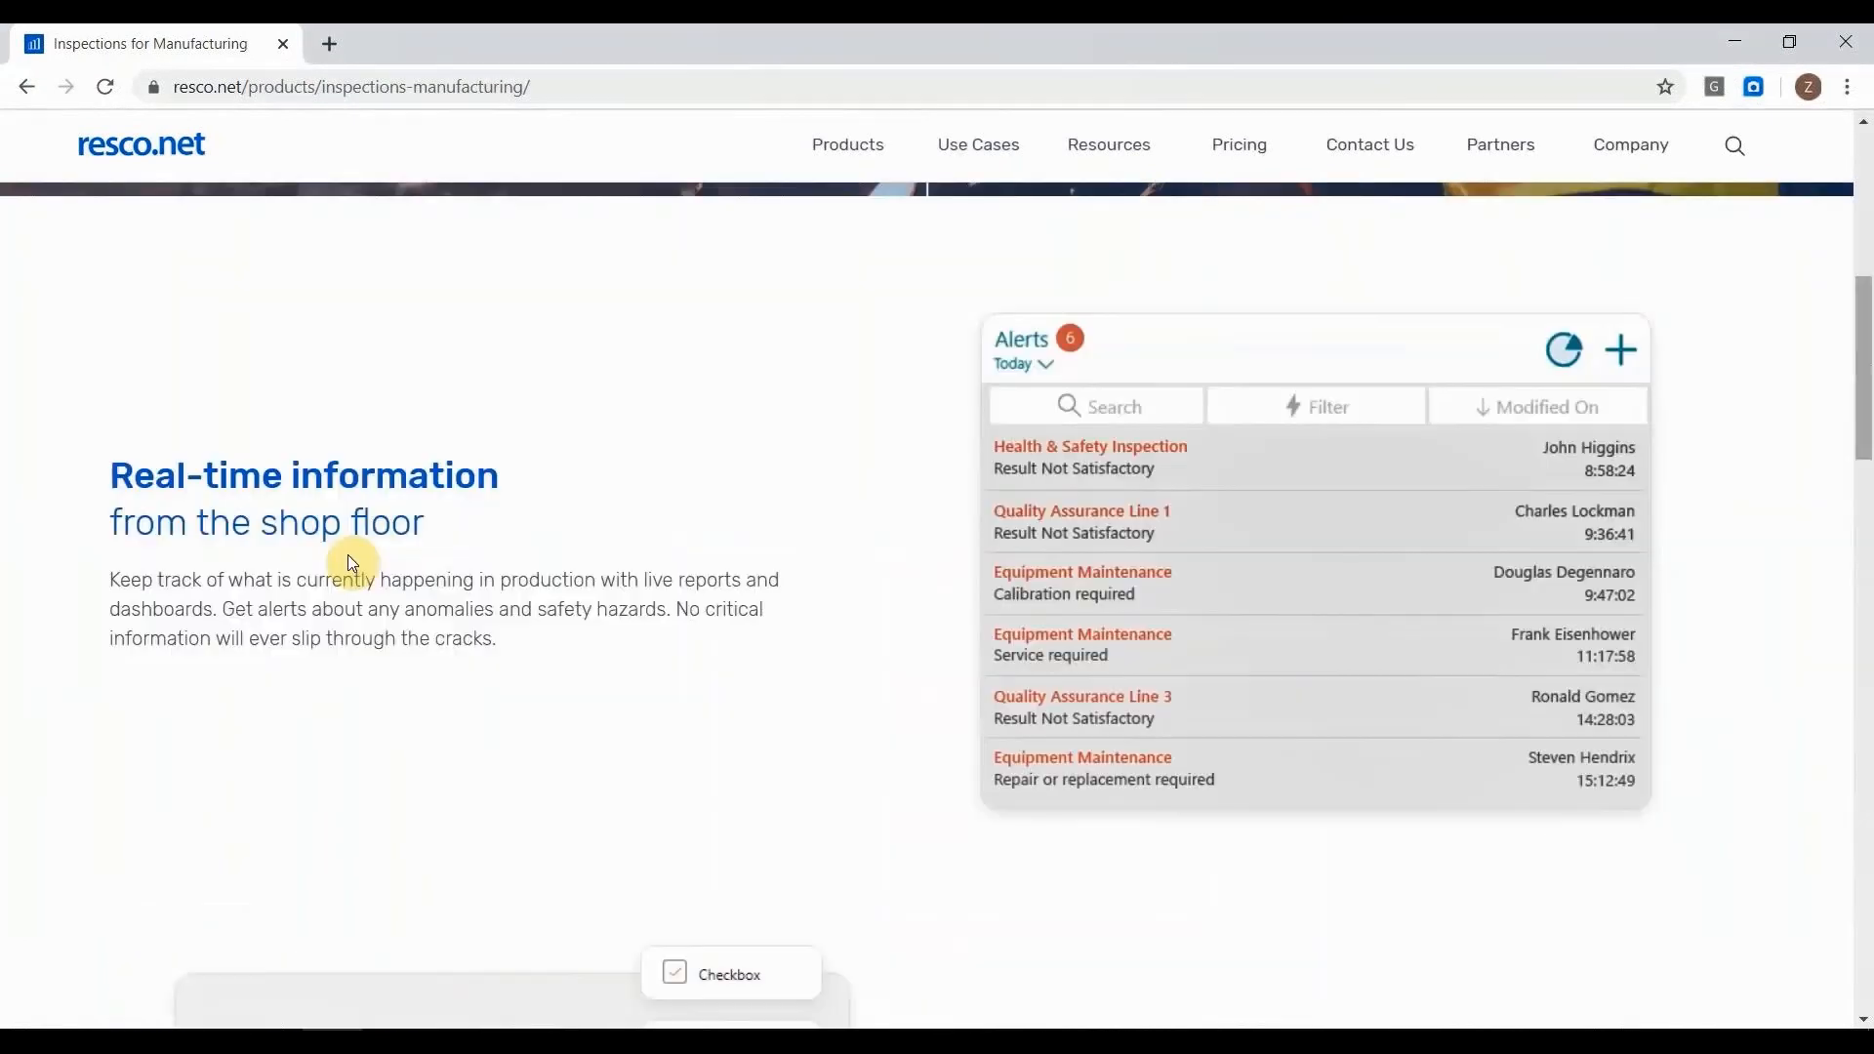
pyautogui.scroll(5, 349, 555)
pyautogui.scroll(10, 349, 555)
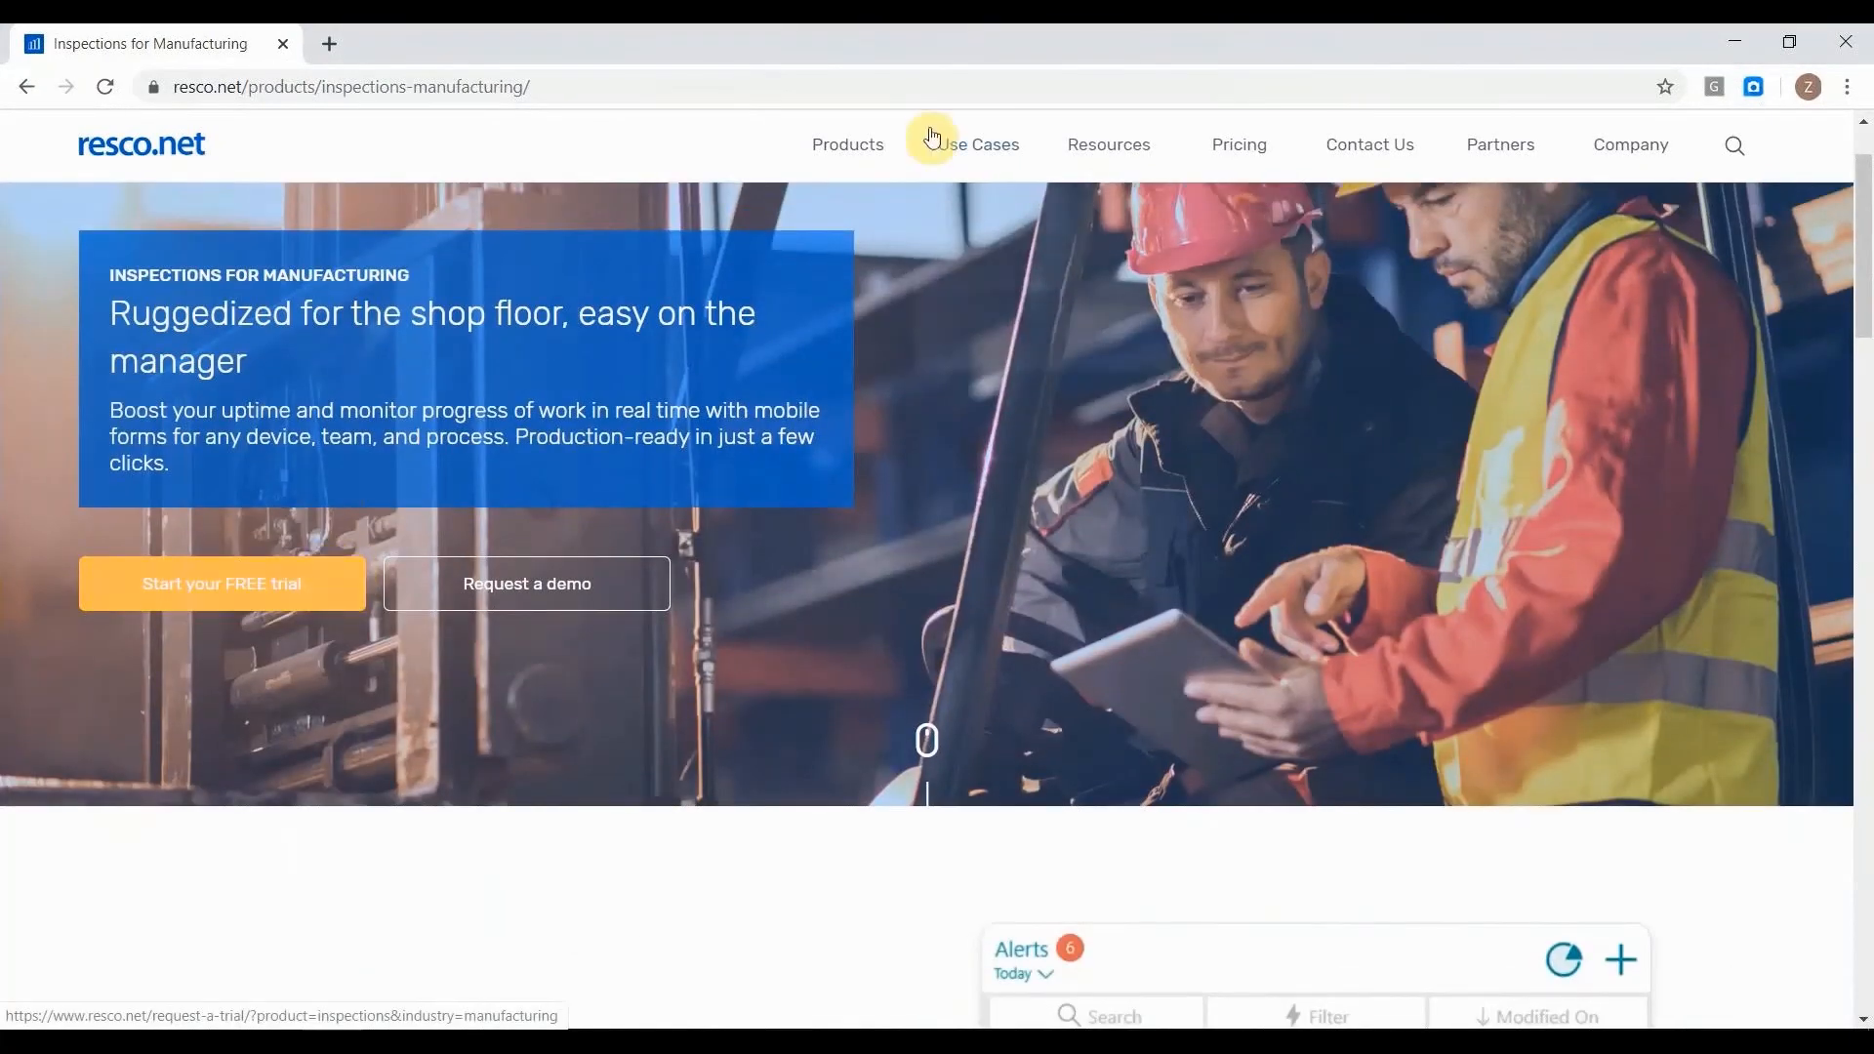
# Open the Property Maintenance use case page, look over its content and start its free trial request.
pyautogui.moveTo(937, 139)
pyautogui.click(970, 300)
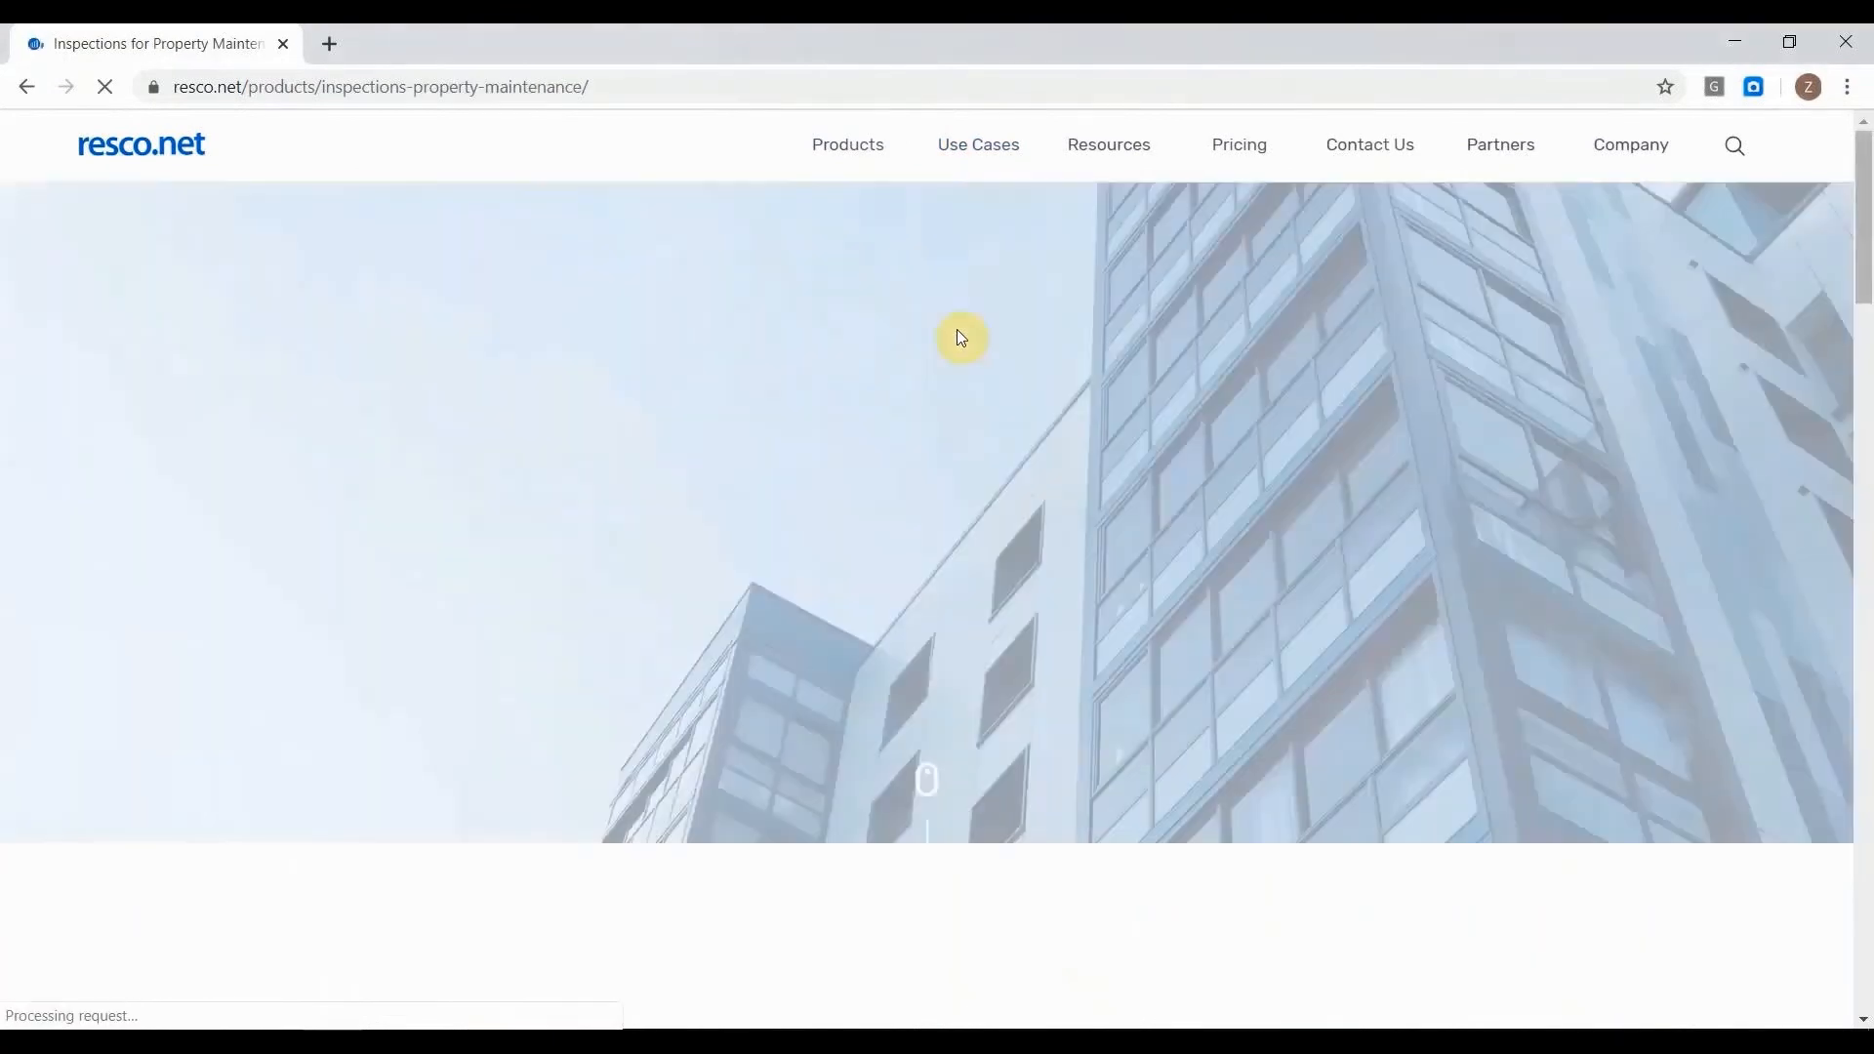
pyautogui.scroll(-12, 552, 545)
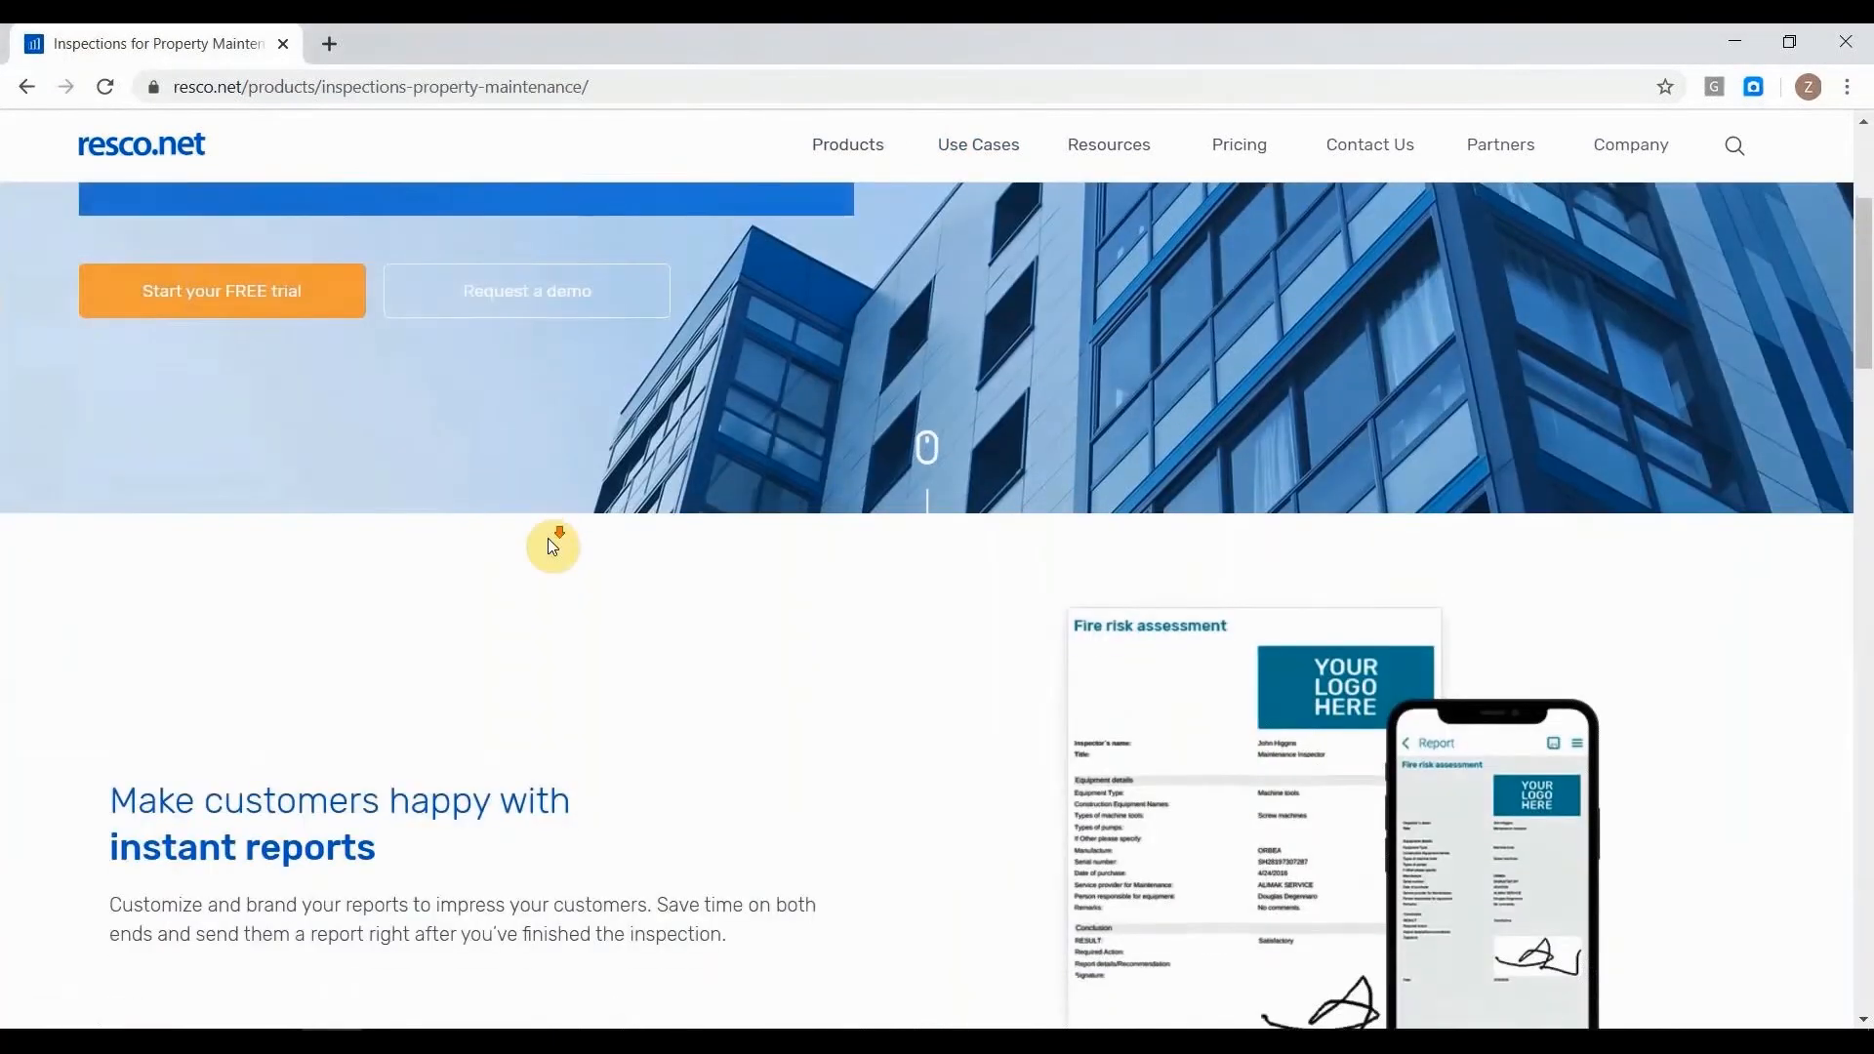
pyautogui.scroll(4, 552, 545)
pyautogui.scroll(8, 548, 544)
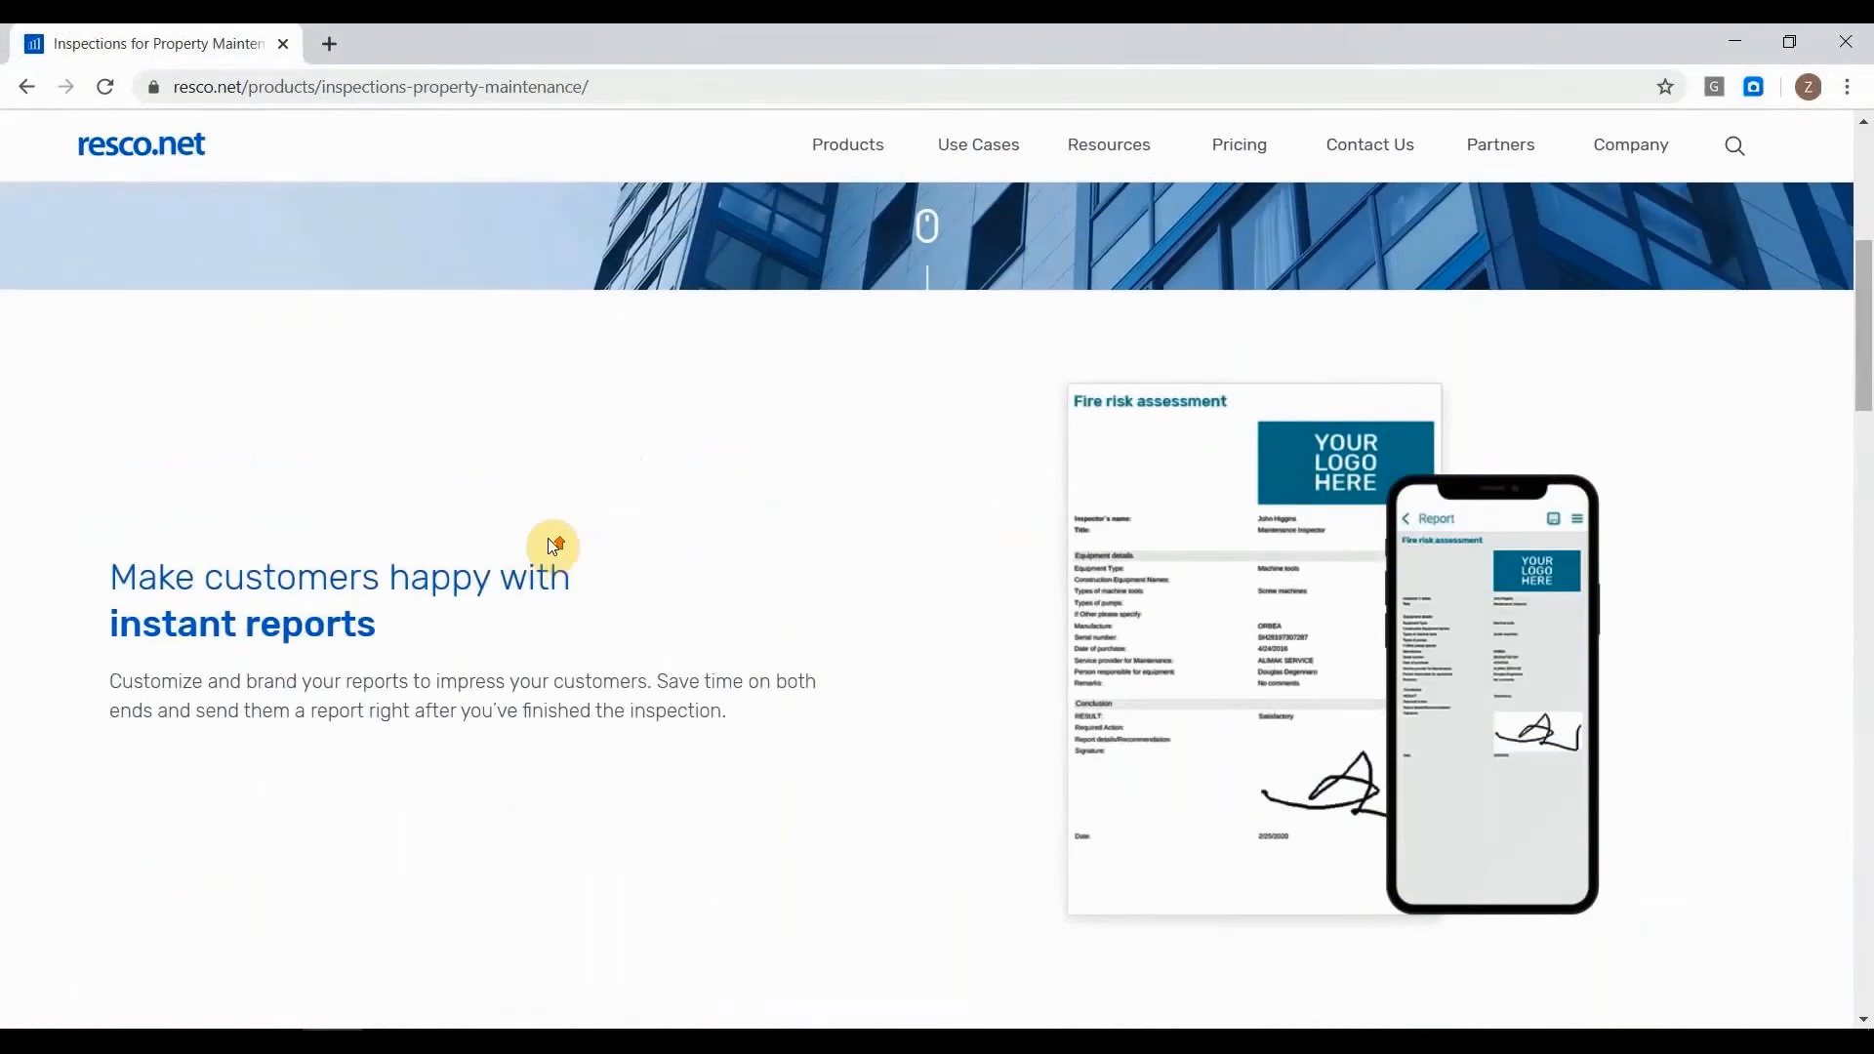
pyautogui.click(271, 675)
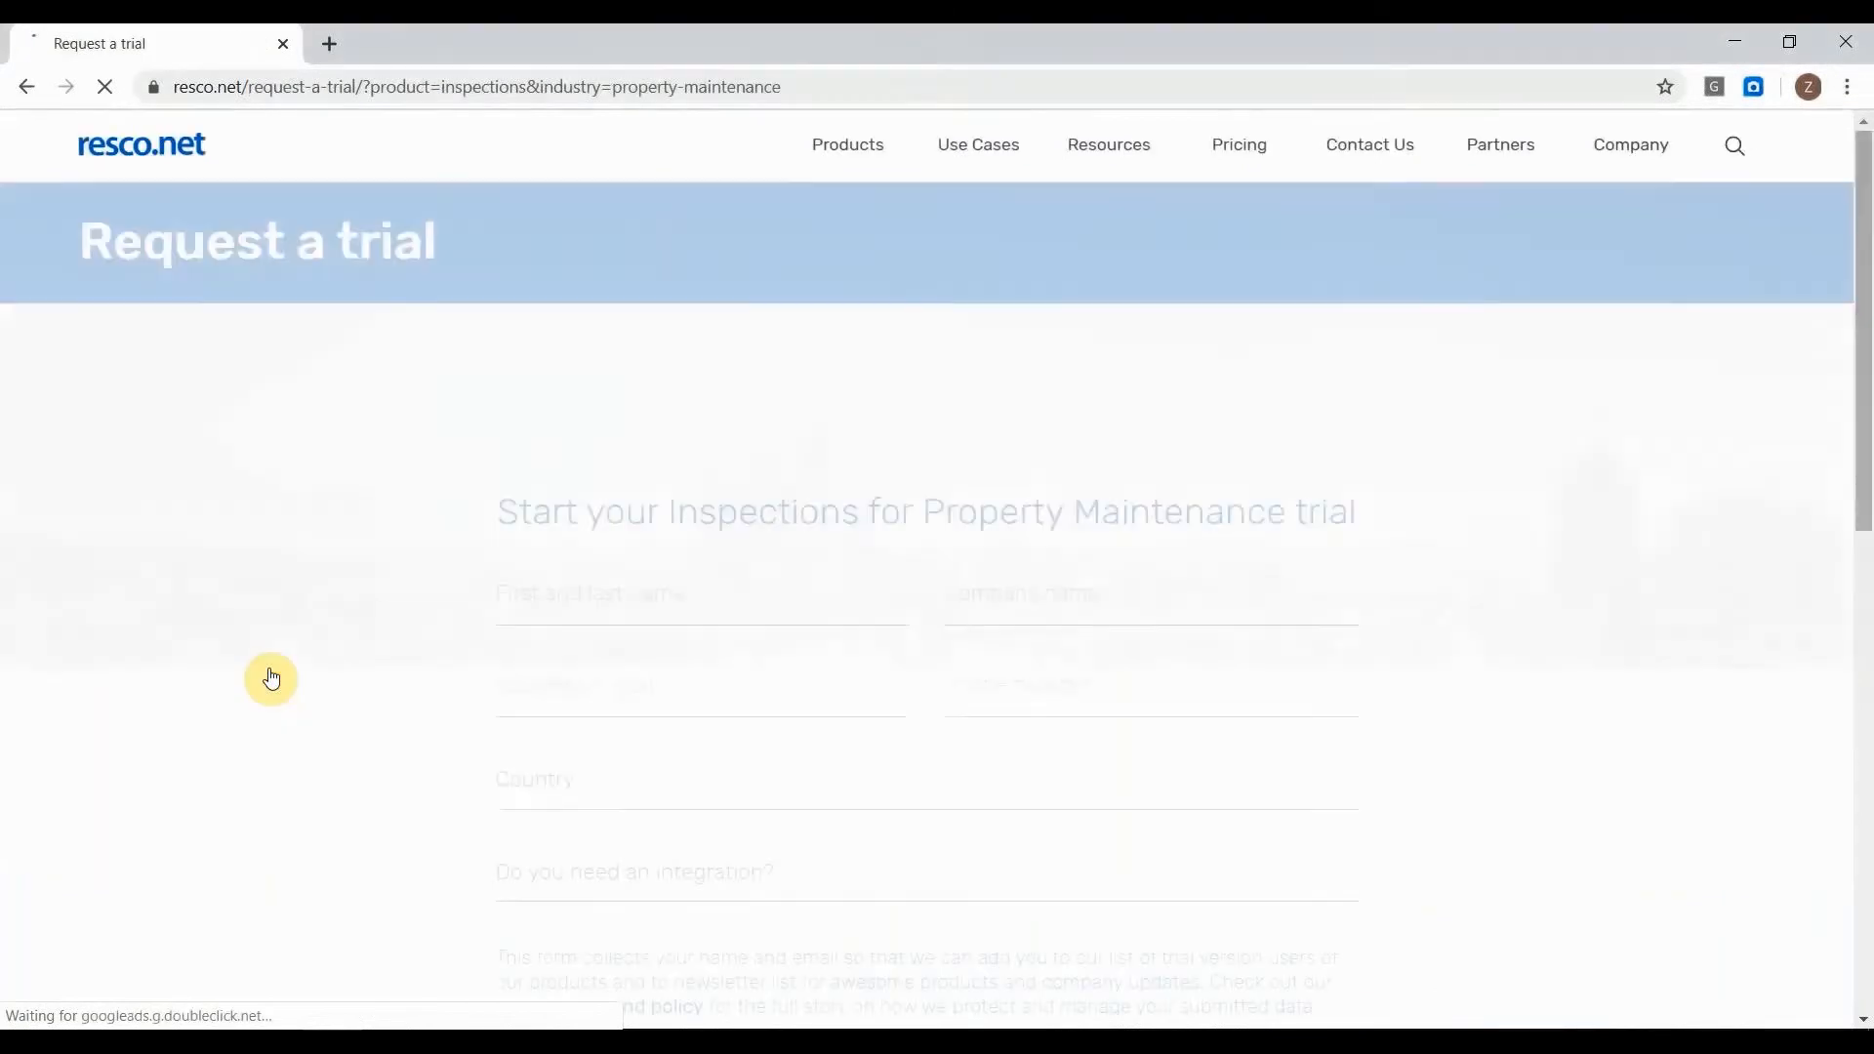
# Fill in the name, company name, business e-mail and phone number fields of the trial request form.
pyautogui.click(539, 605)
pyautogui.press('Tab')
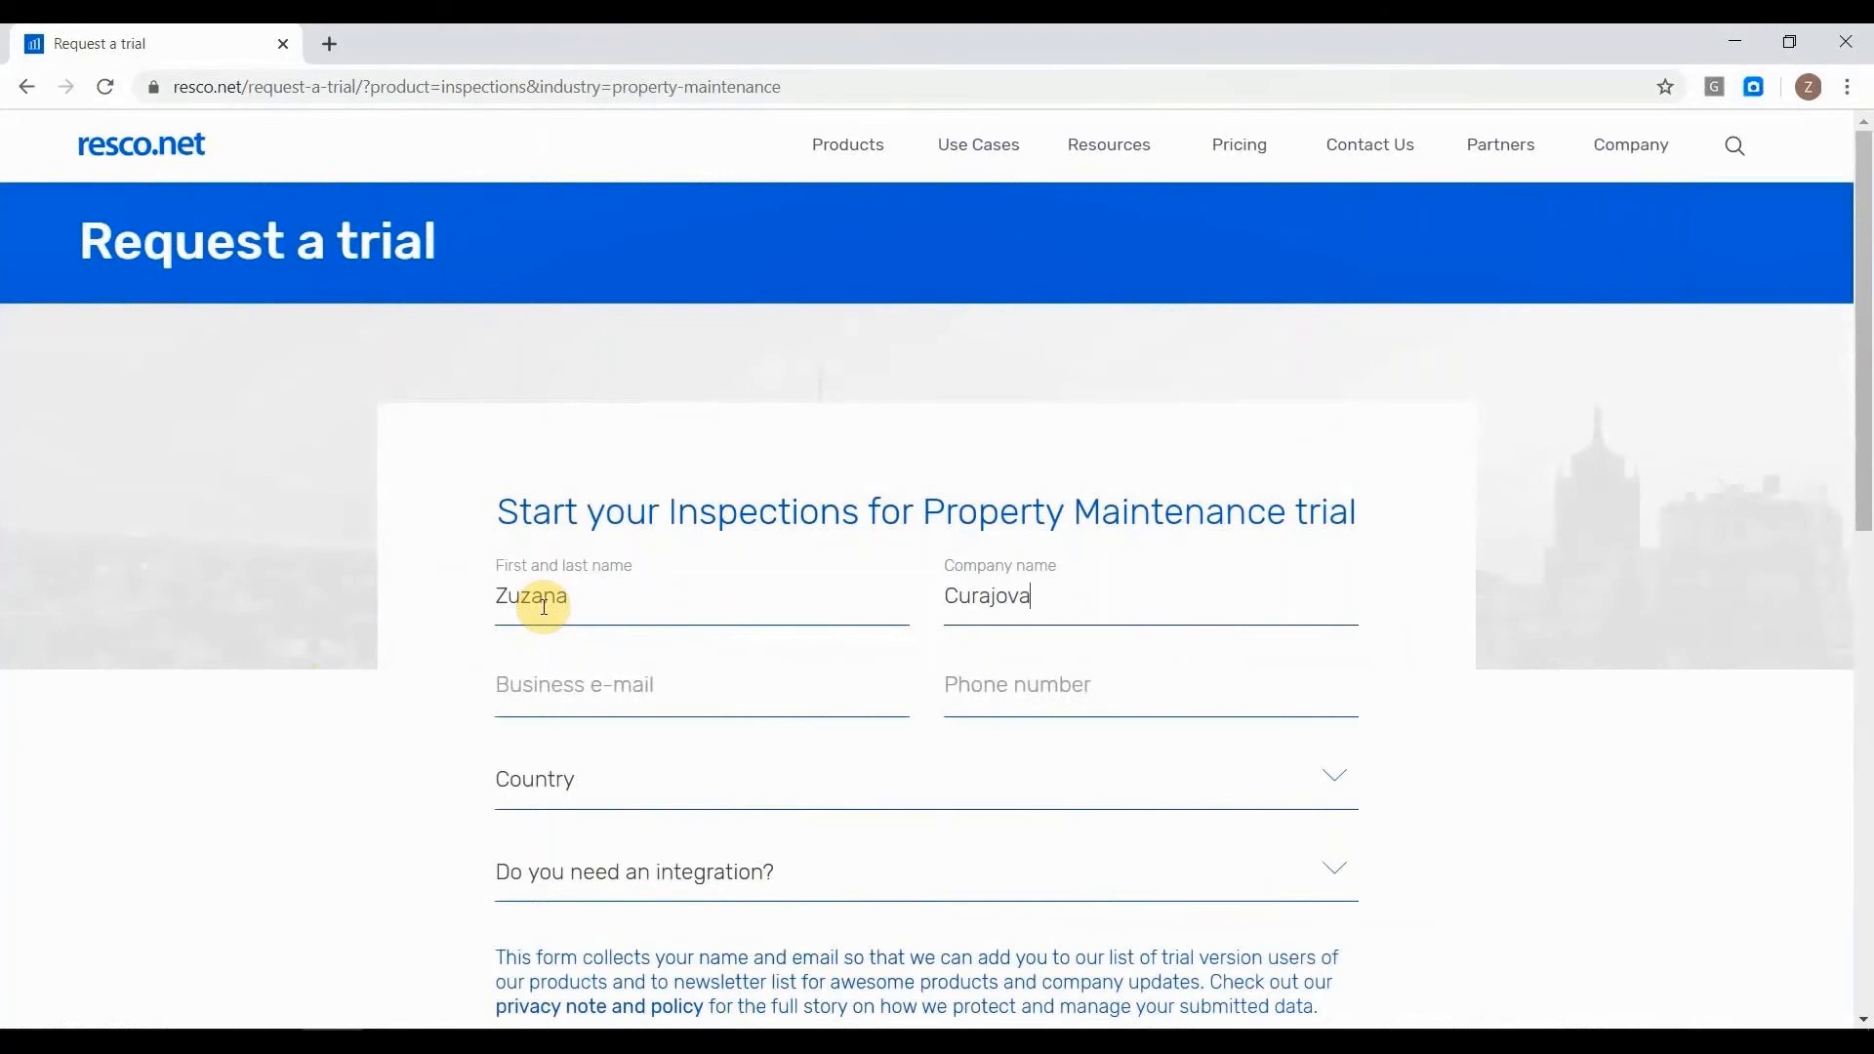
pyautogui.press('Tab')
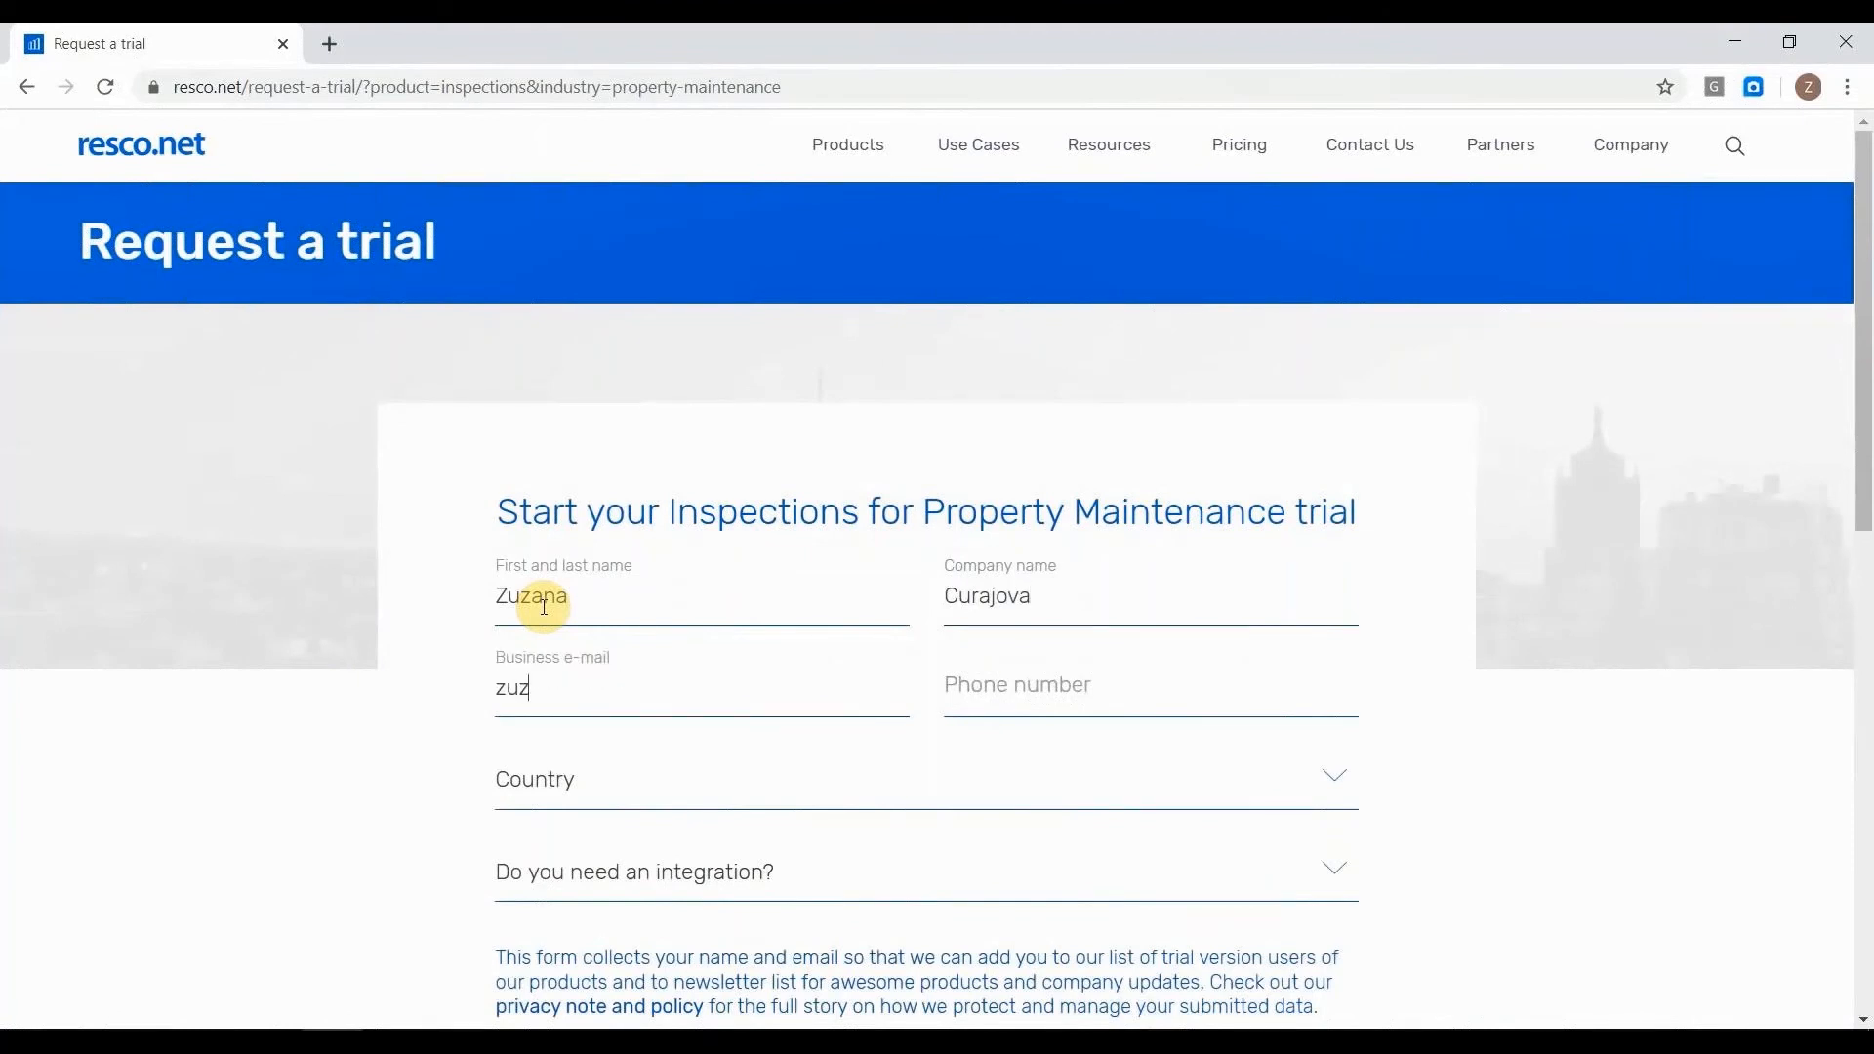
pyautogui.press('Tab')
pyautogui.write('123')
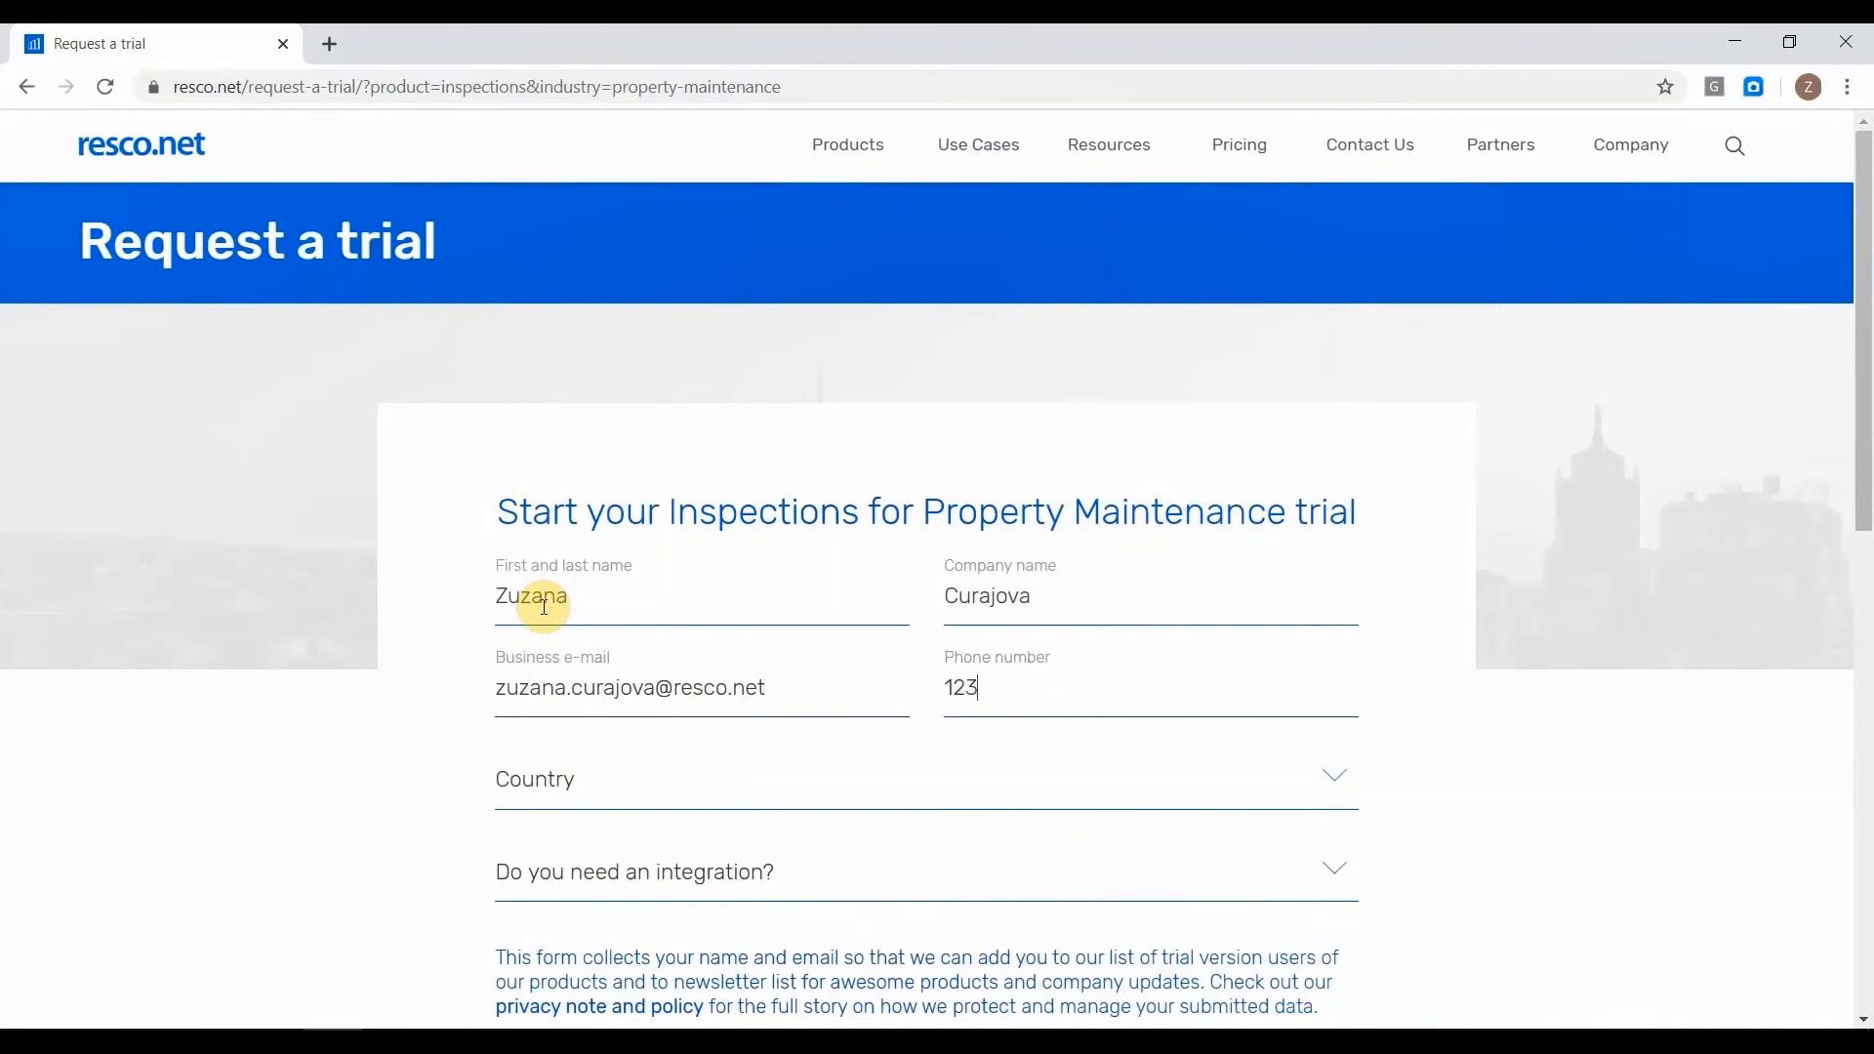
# Set the trial form's country to Slovakia and open the choices for the needed integration.
pyautogui.press('Tab')
pyautogui.press('s')
pyautogui.press('s')
pyautogui.press('s')
pyautogui.press('s')
pyautogui.press('s')
pyautogui.press('s')
pyautogui.press('s')
pyautogui.press('s')
pyautogui.press('s')
pyautogui.press('s')
pyautogui.press('s')
pyautogui.press('s')
pyautogui.press('s')
pyautogui.press('s')
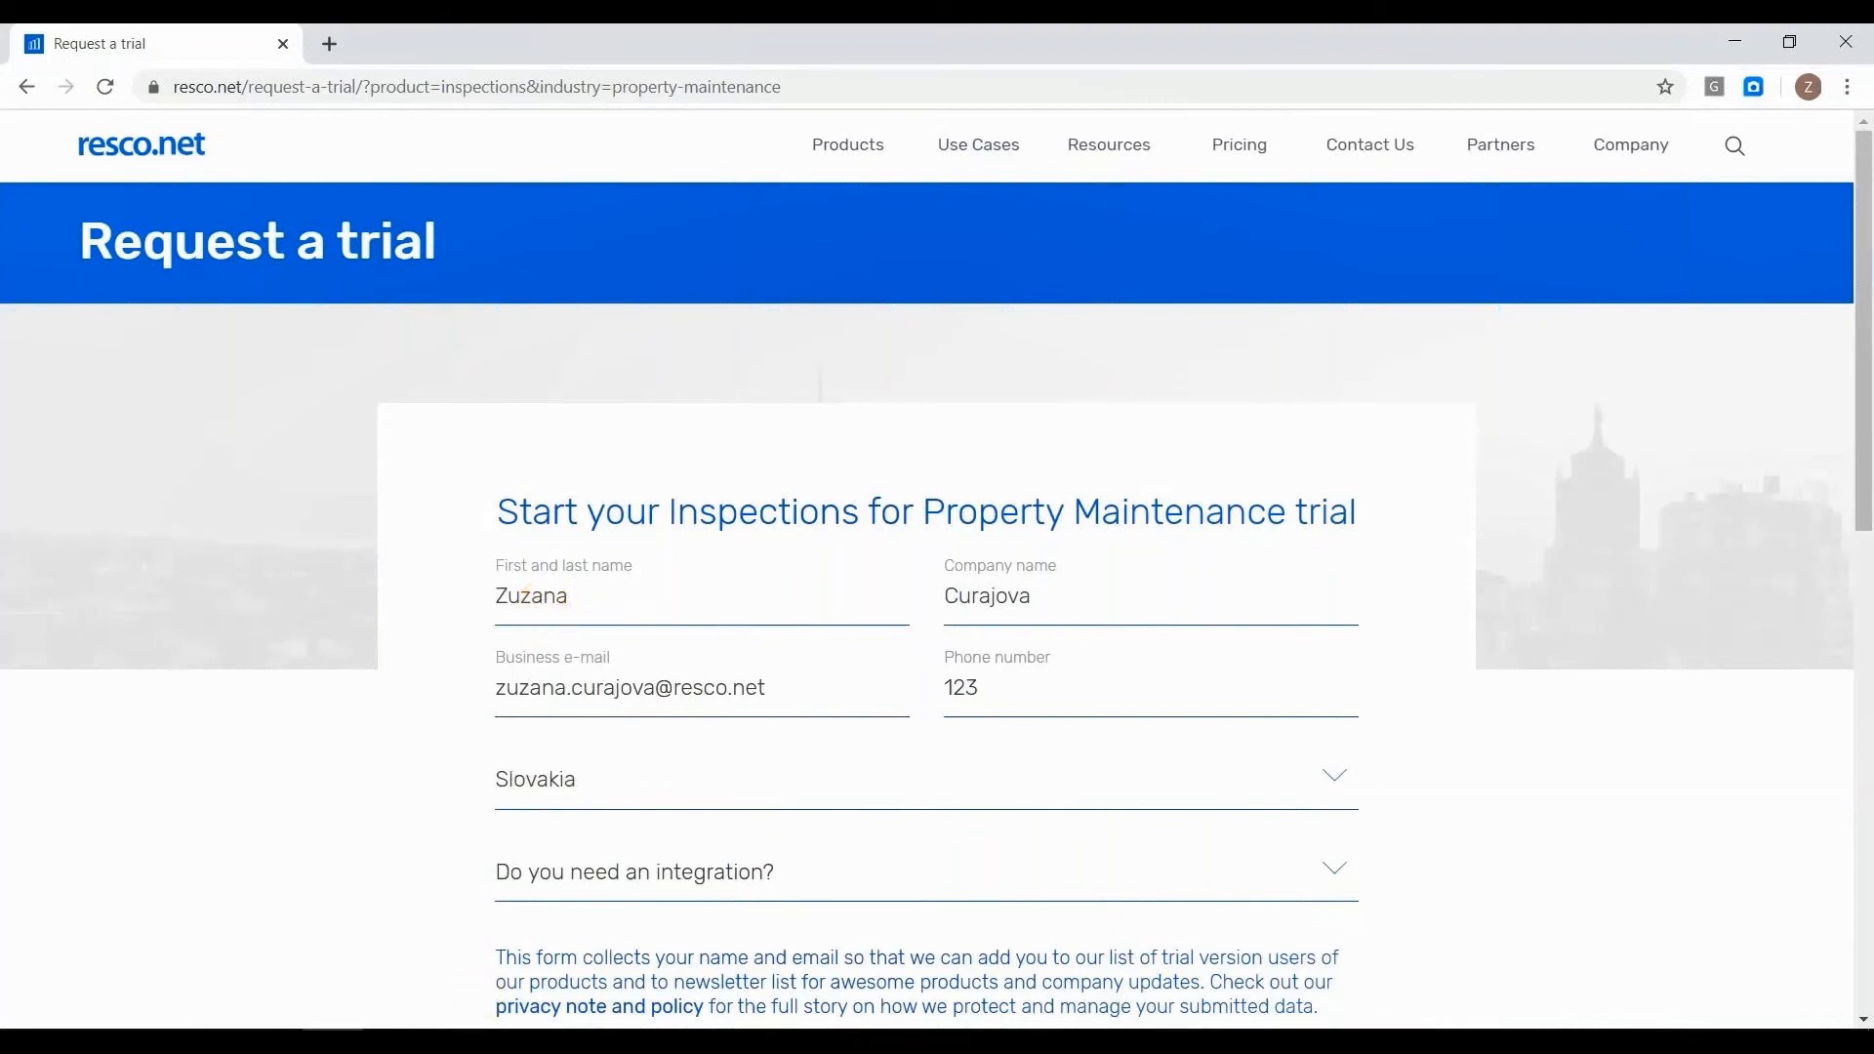
pyautogui.scroll(-1, 756, 858)
pyautogui.click(767, 749)
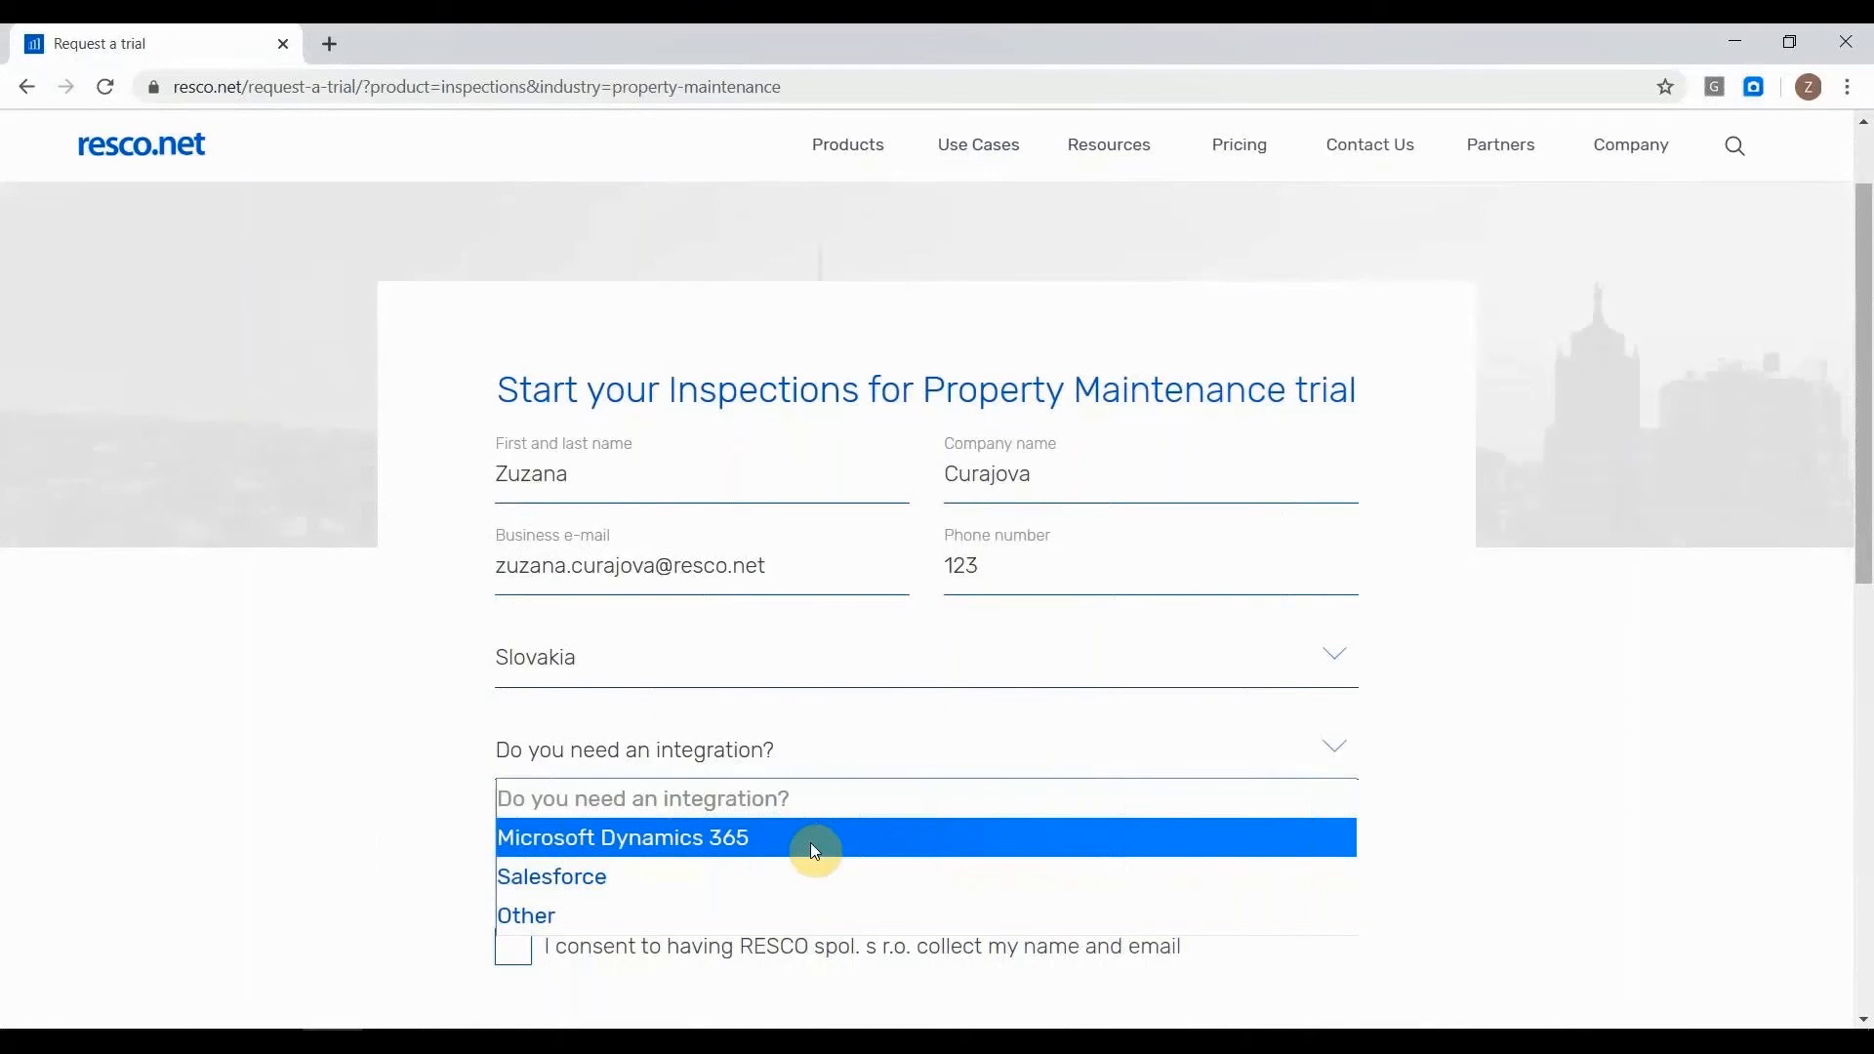
pyautogui.moveTo(396, 1009)
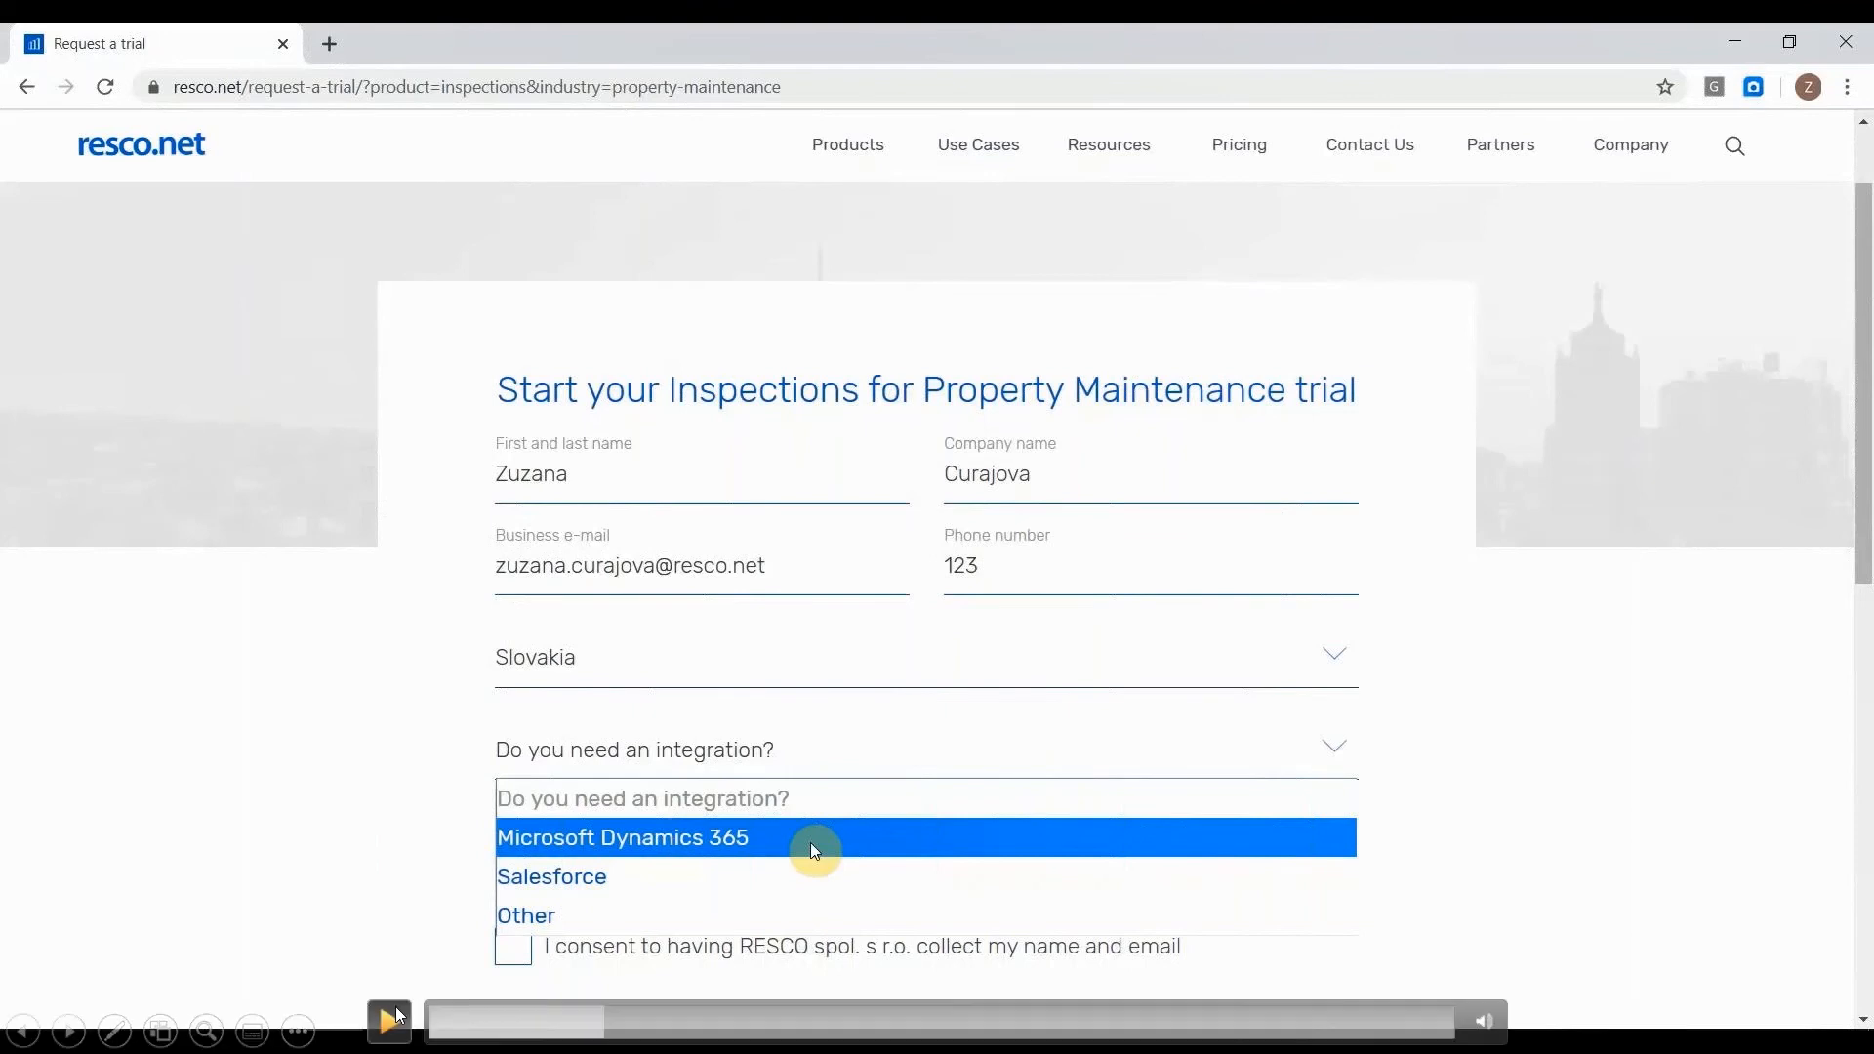
pyautogui.click(396, 1011)
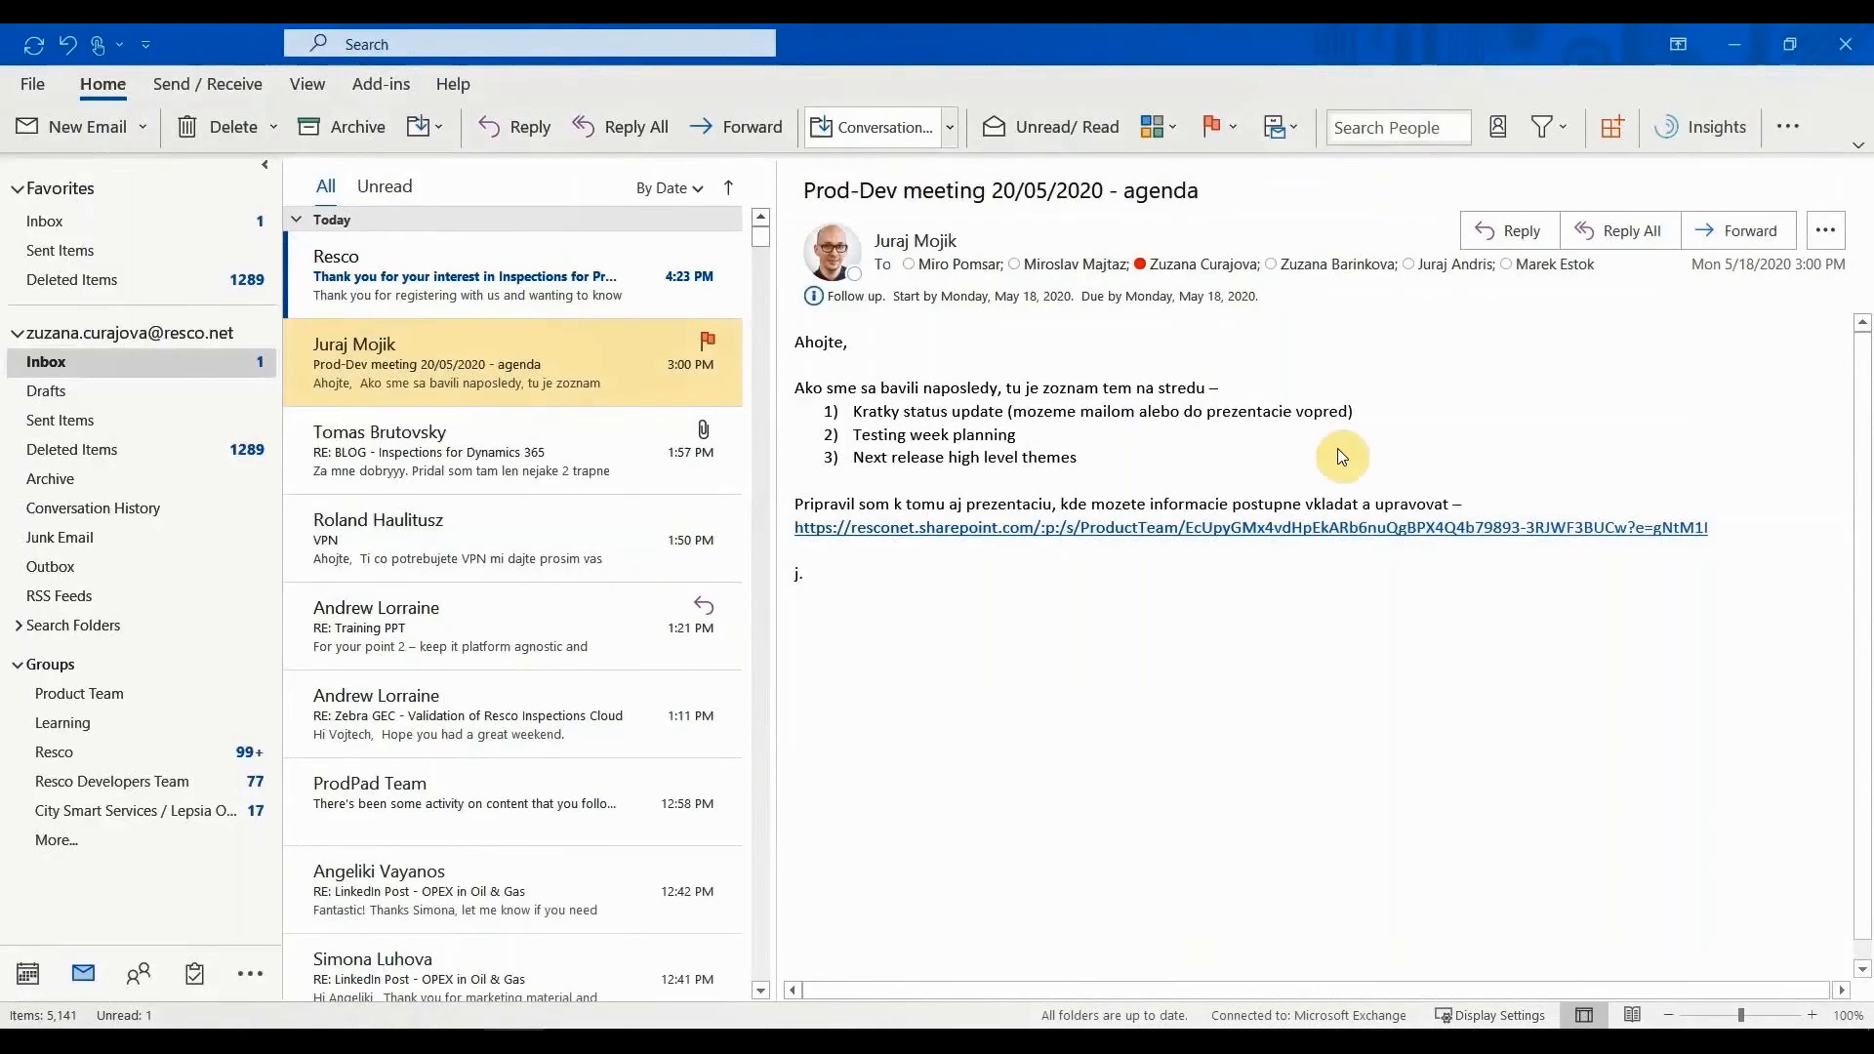
# In Outlook, open the Resco e-mail about Inspections for Property Maintenance and follow its Start here link.
pyautogui.click(477, 291)
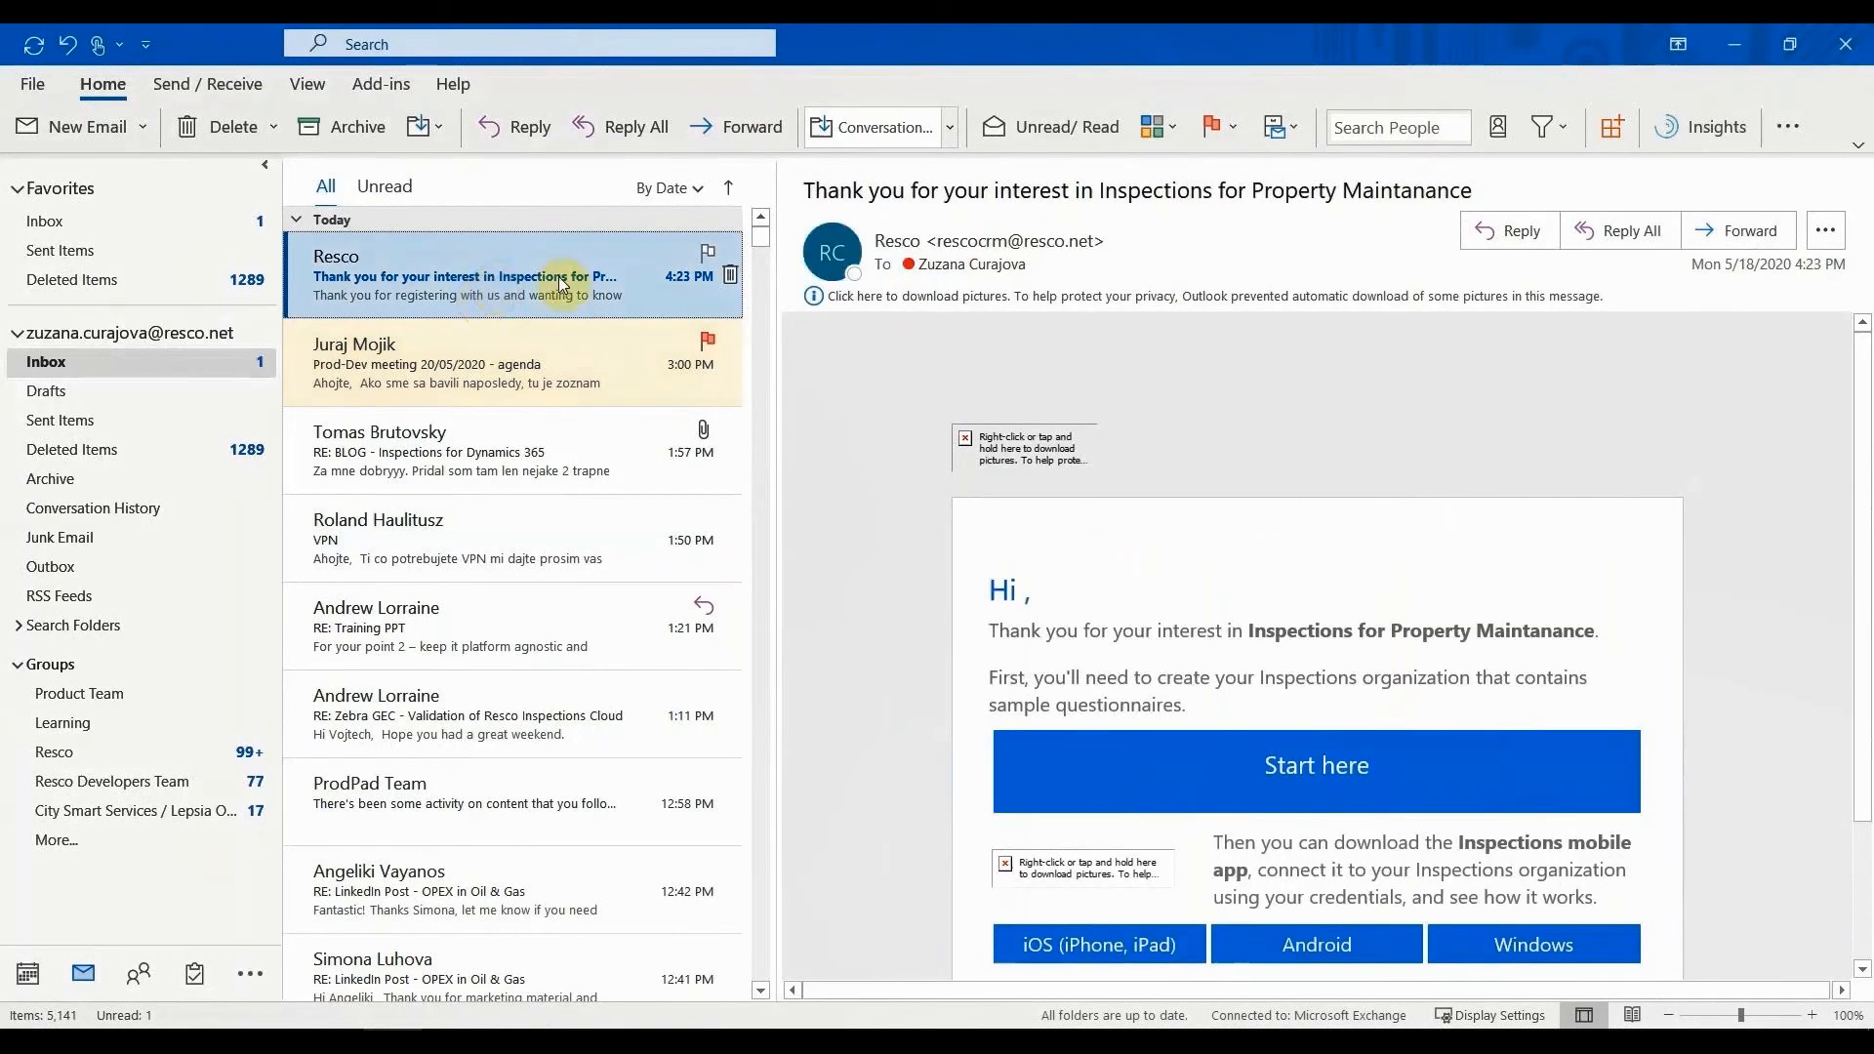
pyautogui.scroll(-1, 1347, 434)
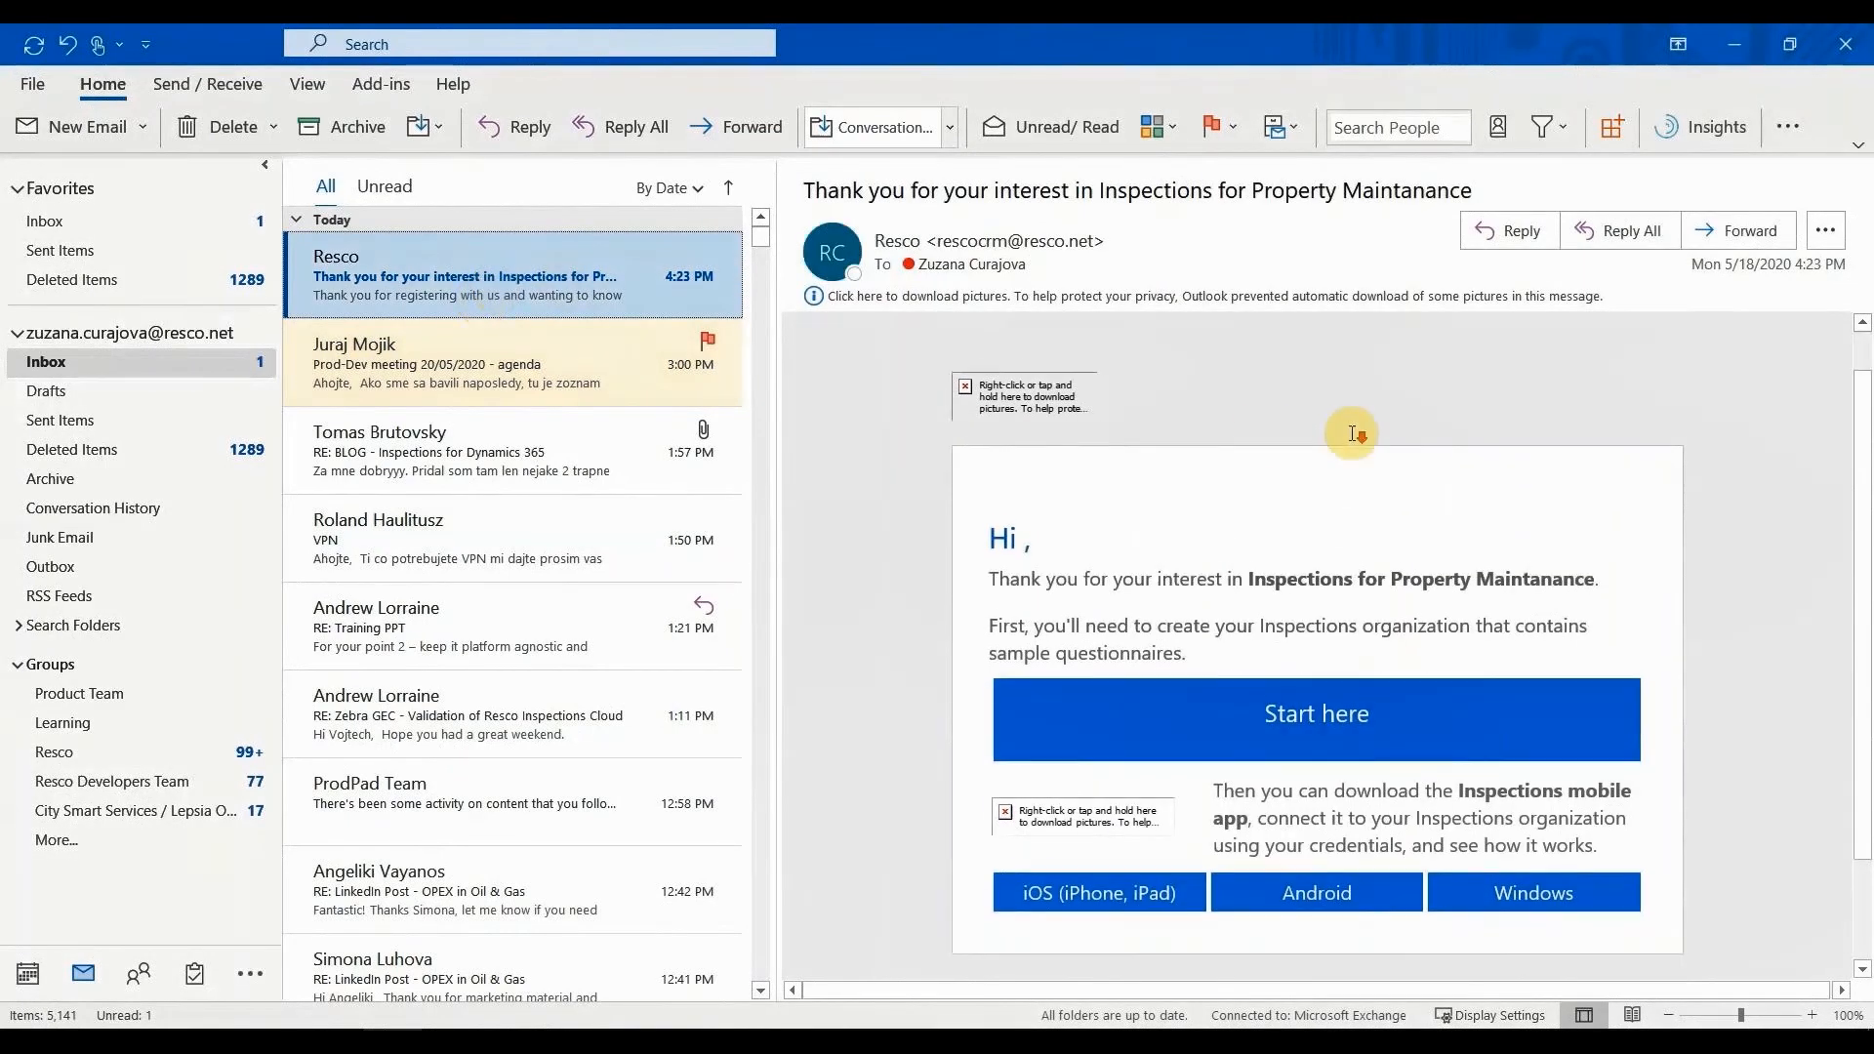
pyautogui.click(1306, 719)
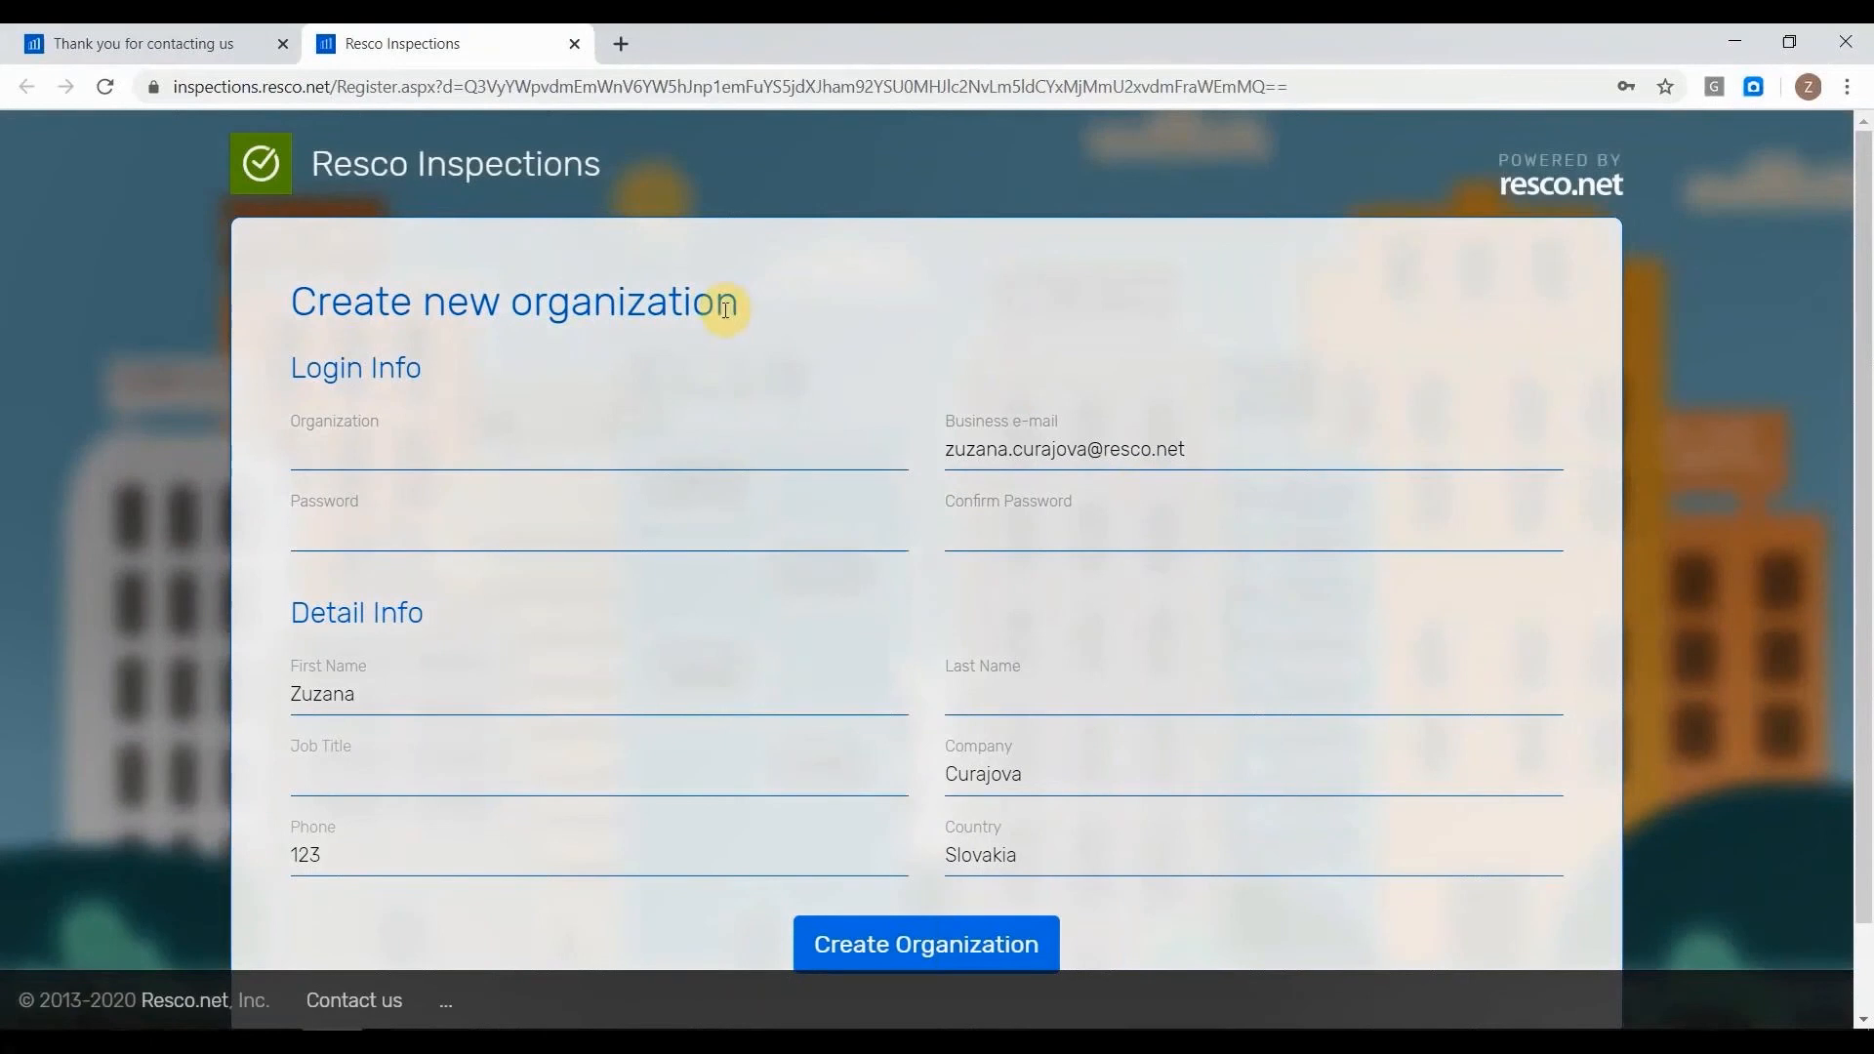
# Name the new organization "training" and enter the account password in both the password and confirmation fields.
pyautogui.scroll(-1, 355, 317)
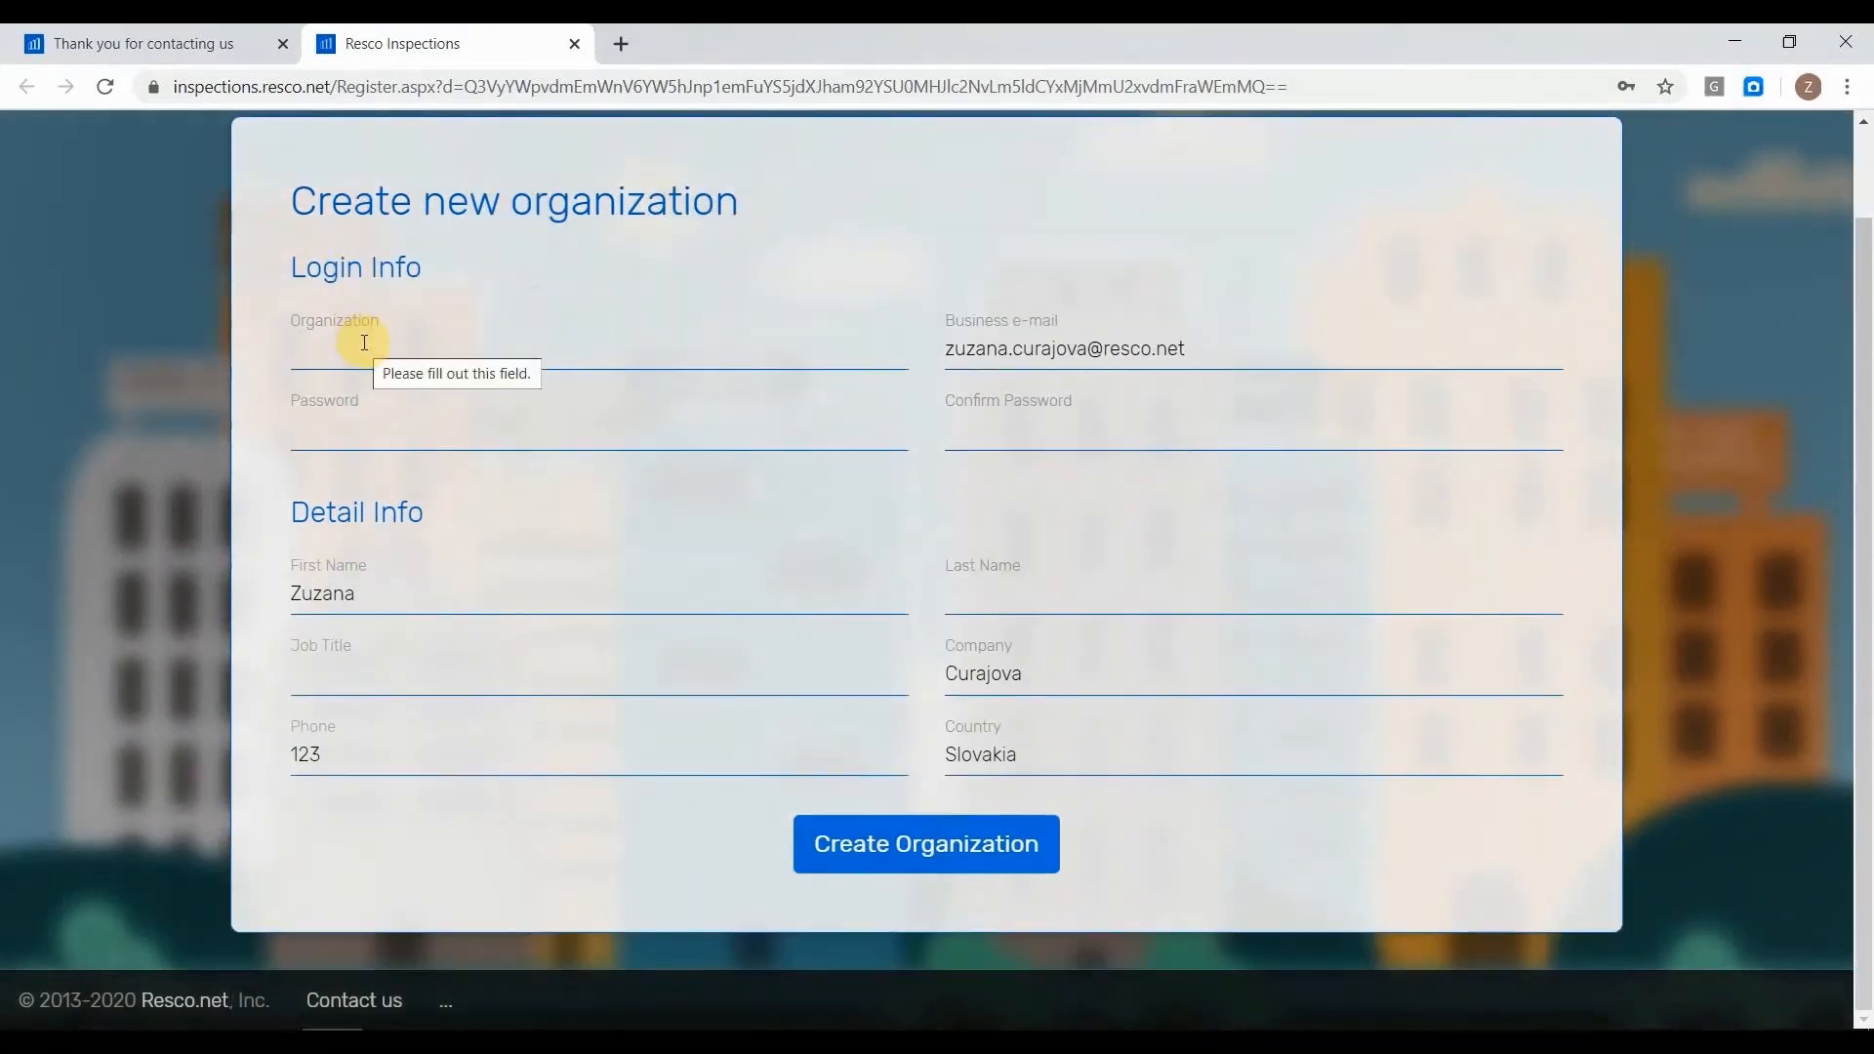
pyautogui.click(364, 343)
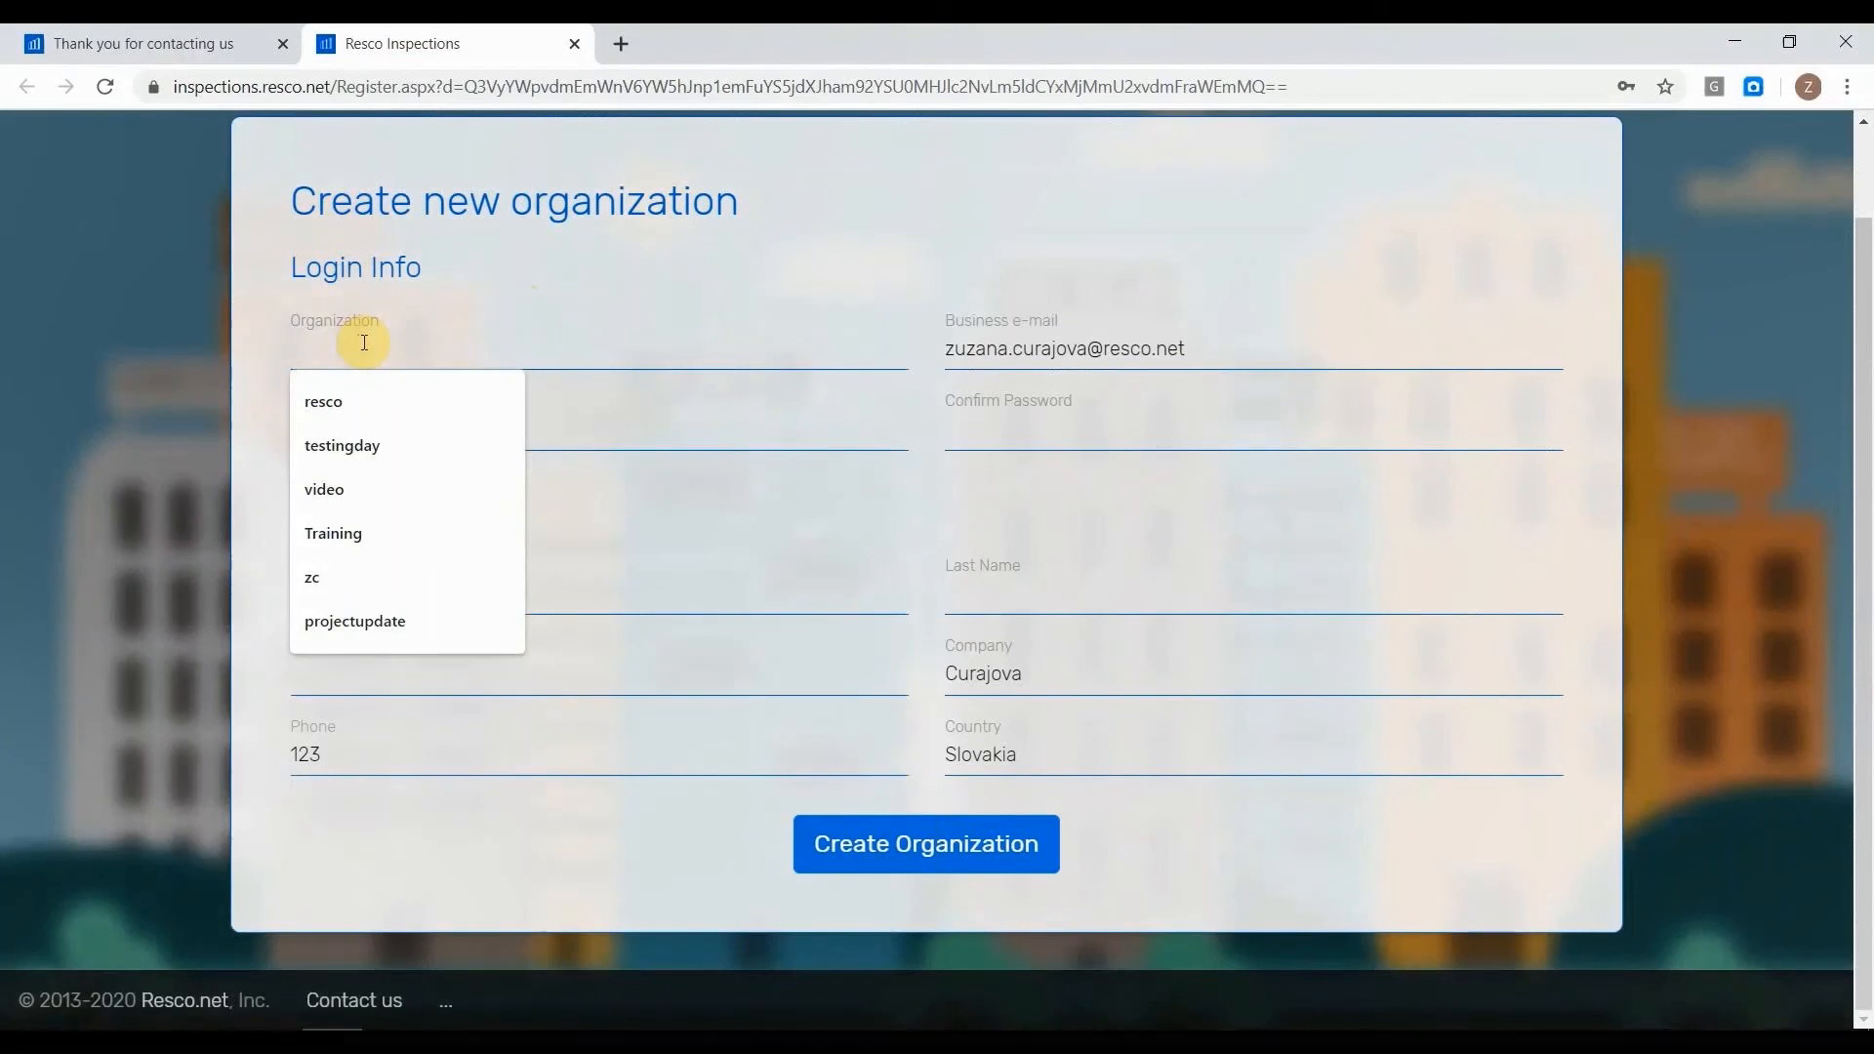
pyautogui.write('training')
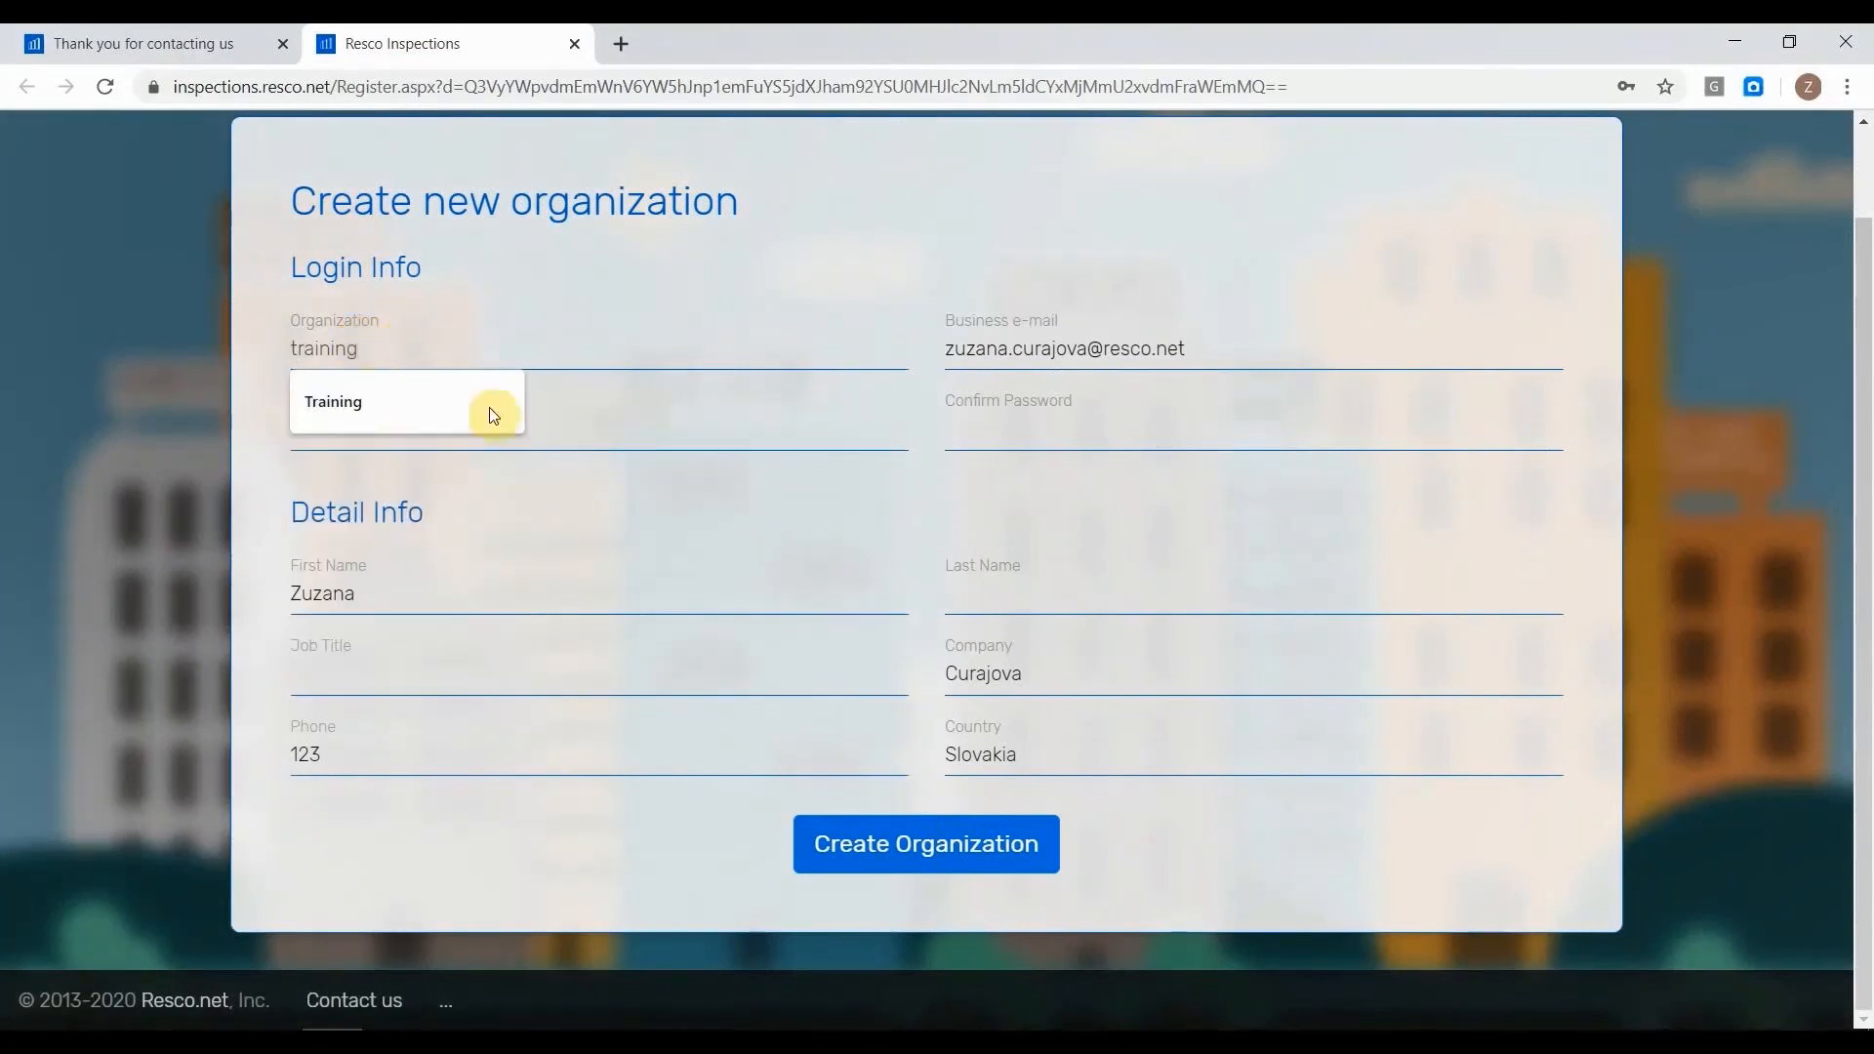
pyautogui.click(639, 414)
pyautogui.write('••••••••••••')
pyautogui.press('Tab')
pyautogui.write('•••••••••')
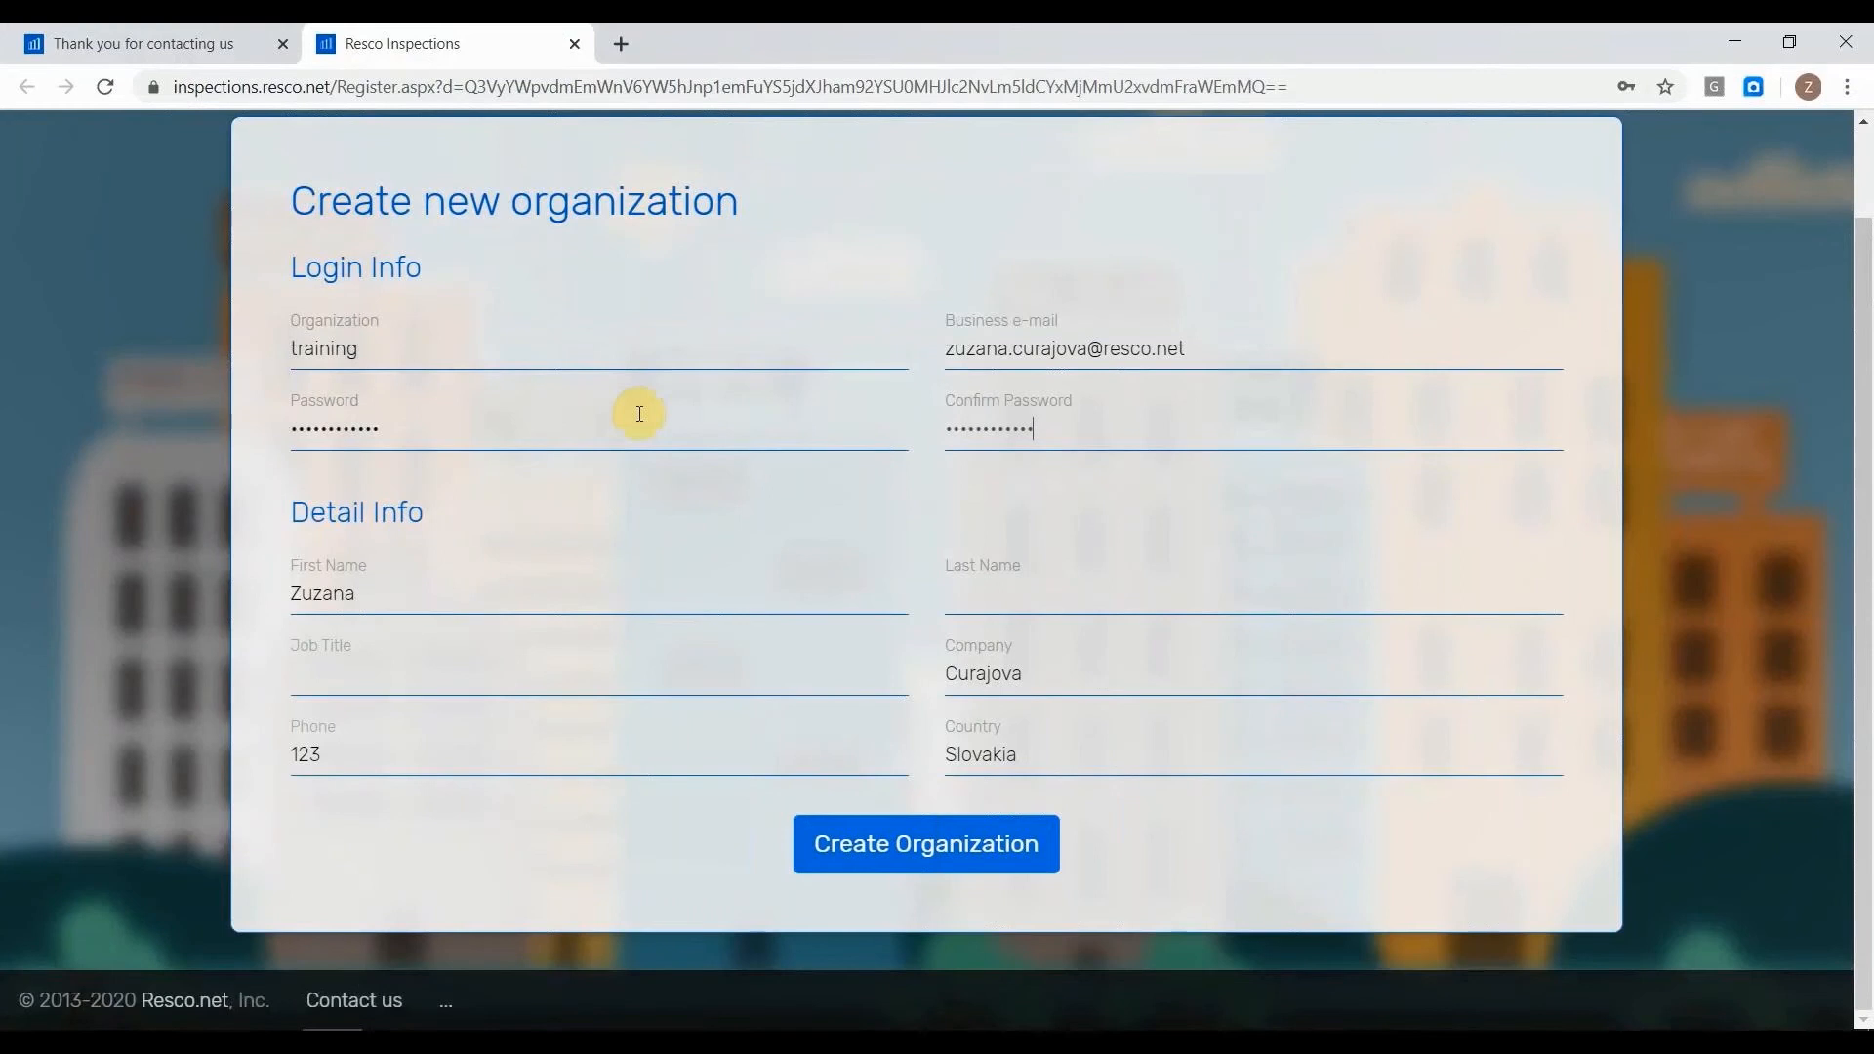
# Complete the detail info with the contact's last name, PM as job title and Resco as company.
pyautogui.click(1024, 586)
pyautogui.write('Curajova')
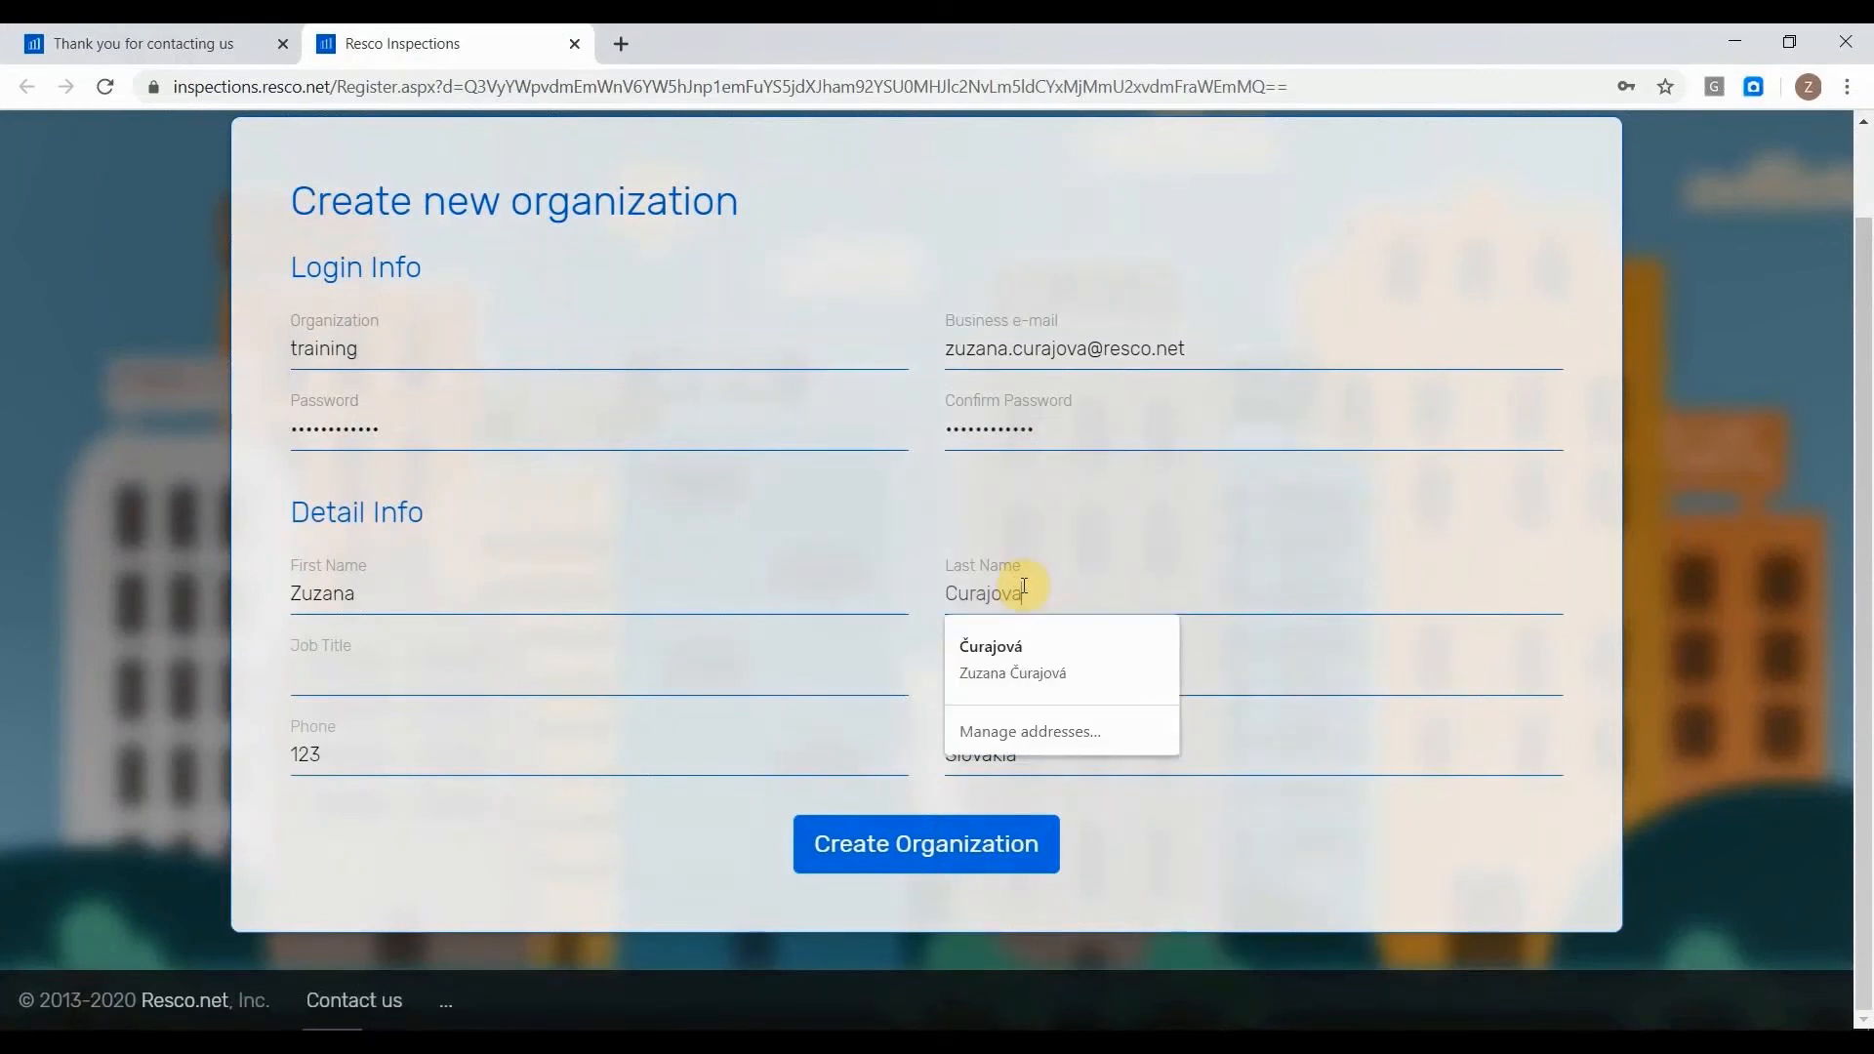
pyautogui.click(683, 661)
pyautogui.write('PM')
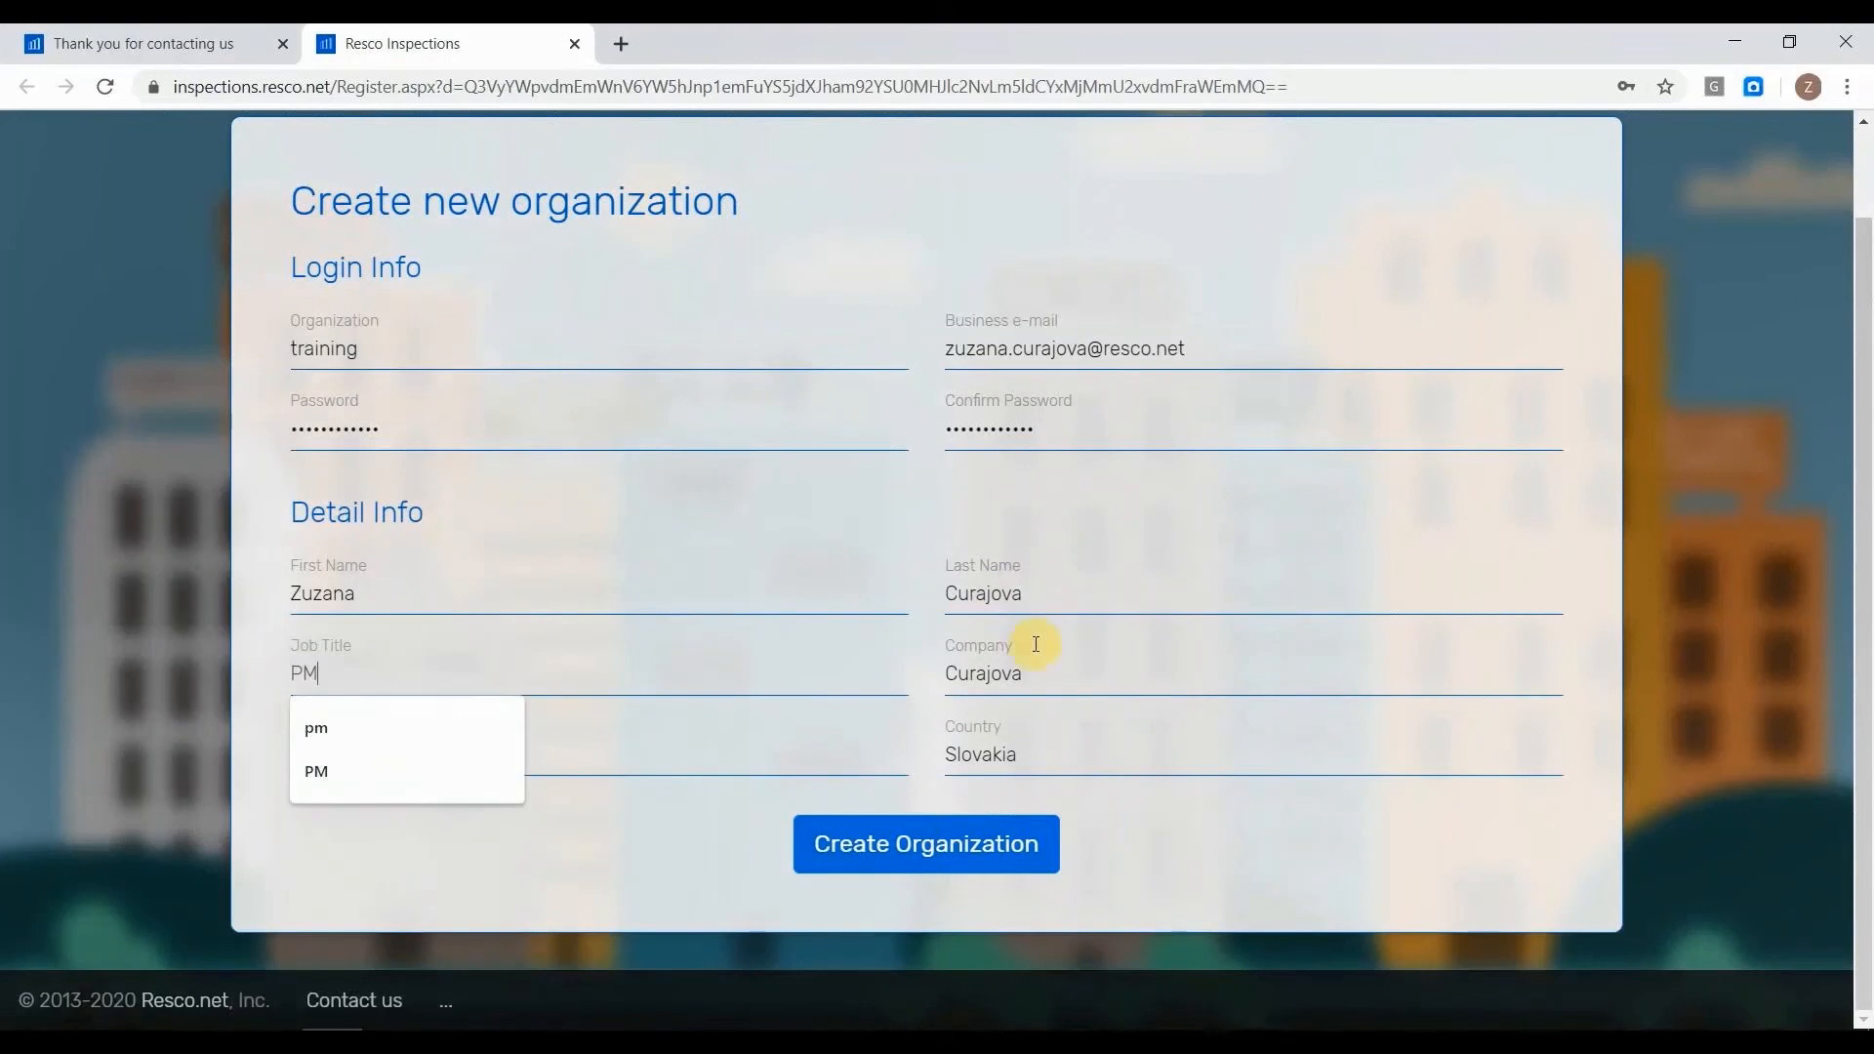
pyautogui.click(1066, 677)
pyautogui.doubleClick(1064, 677)
pyautogui.write('Resco')
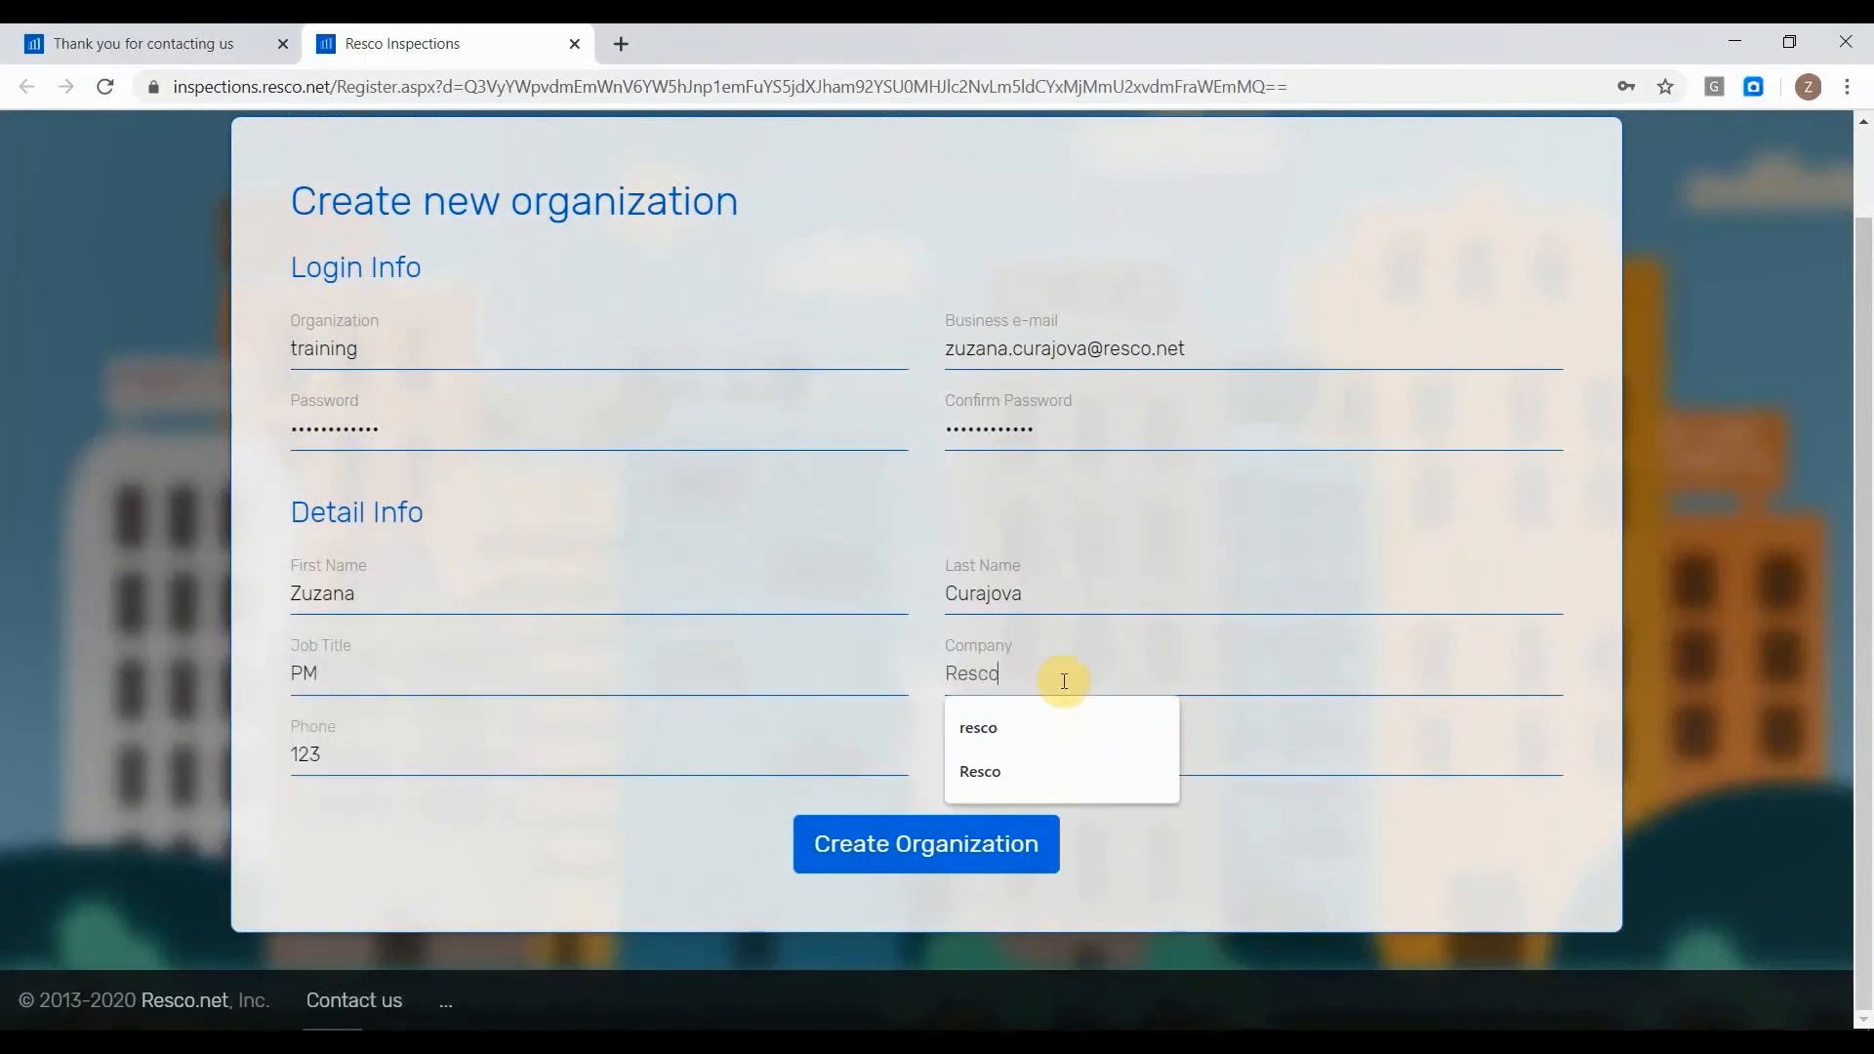
pyautogui.click(704, 808)
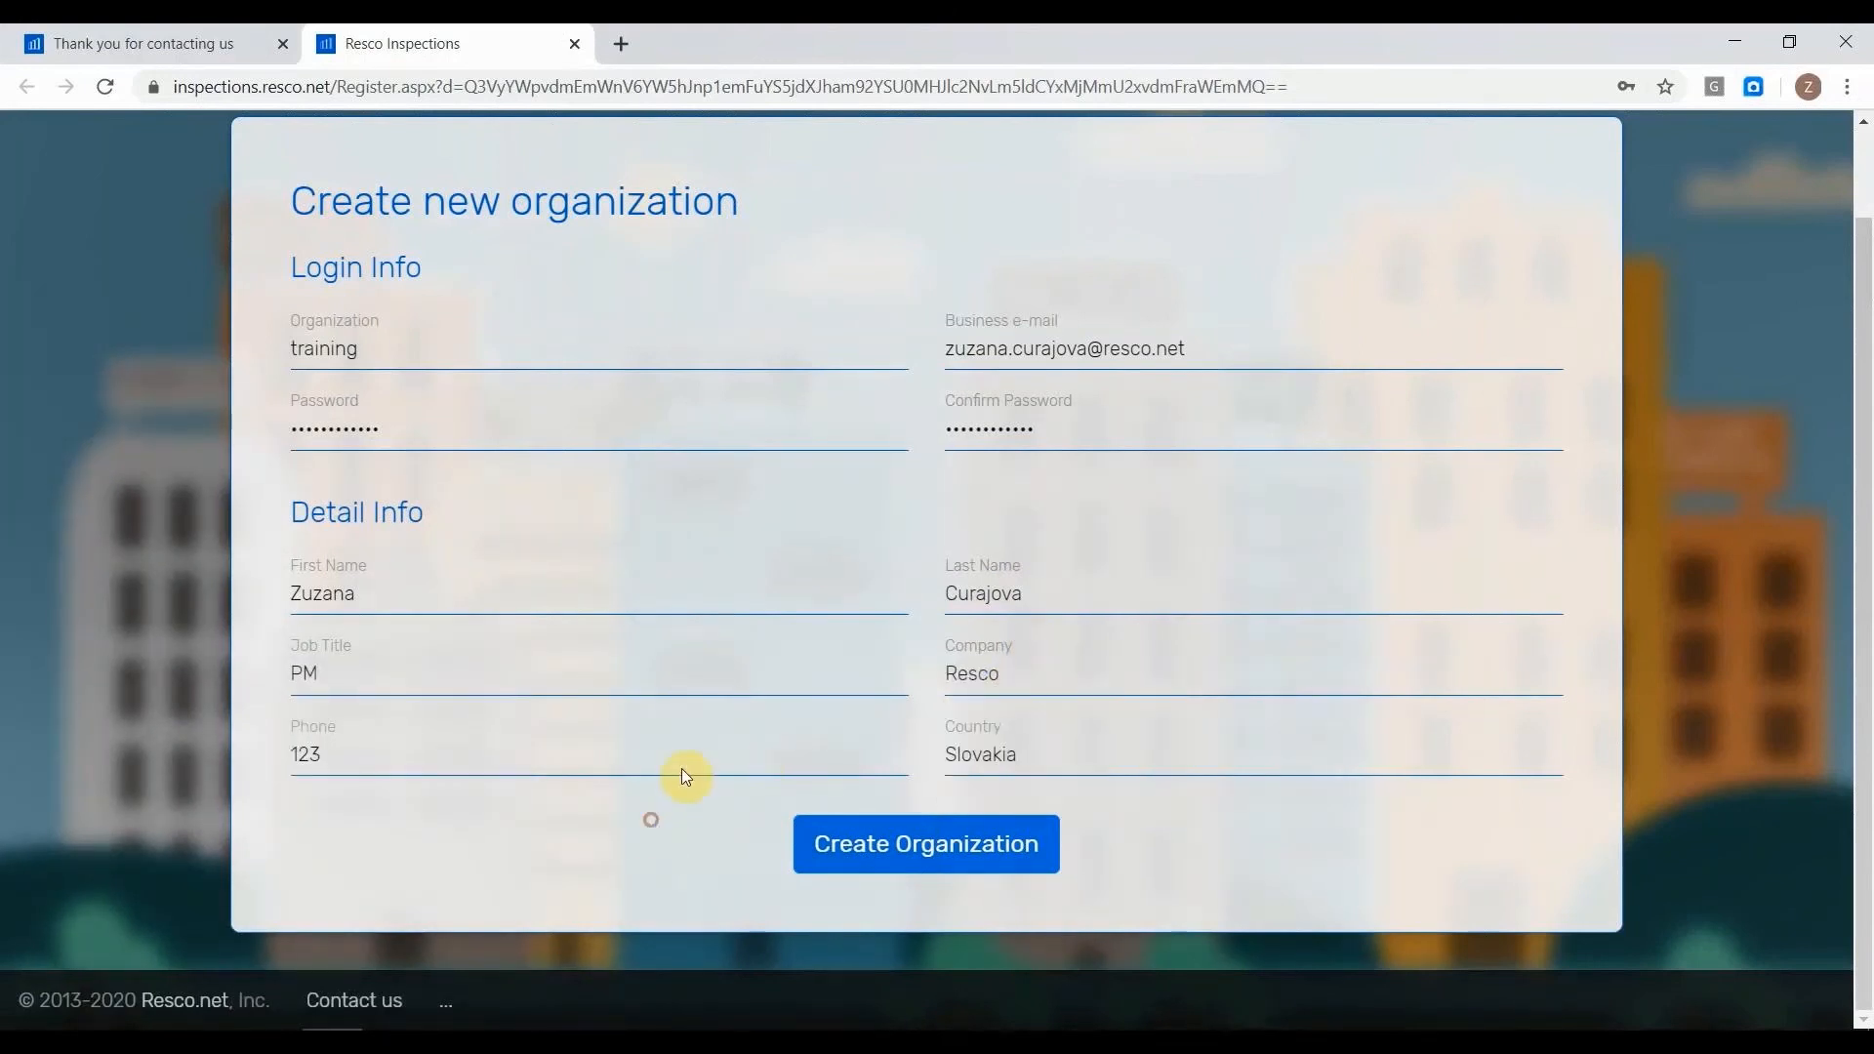
# Create the organization and save its login in the browser.
pyautogui.click(1000, 871)
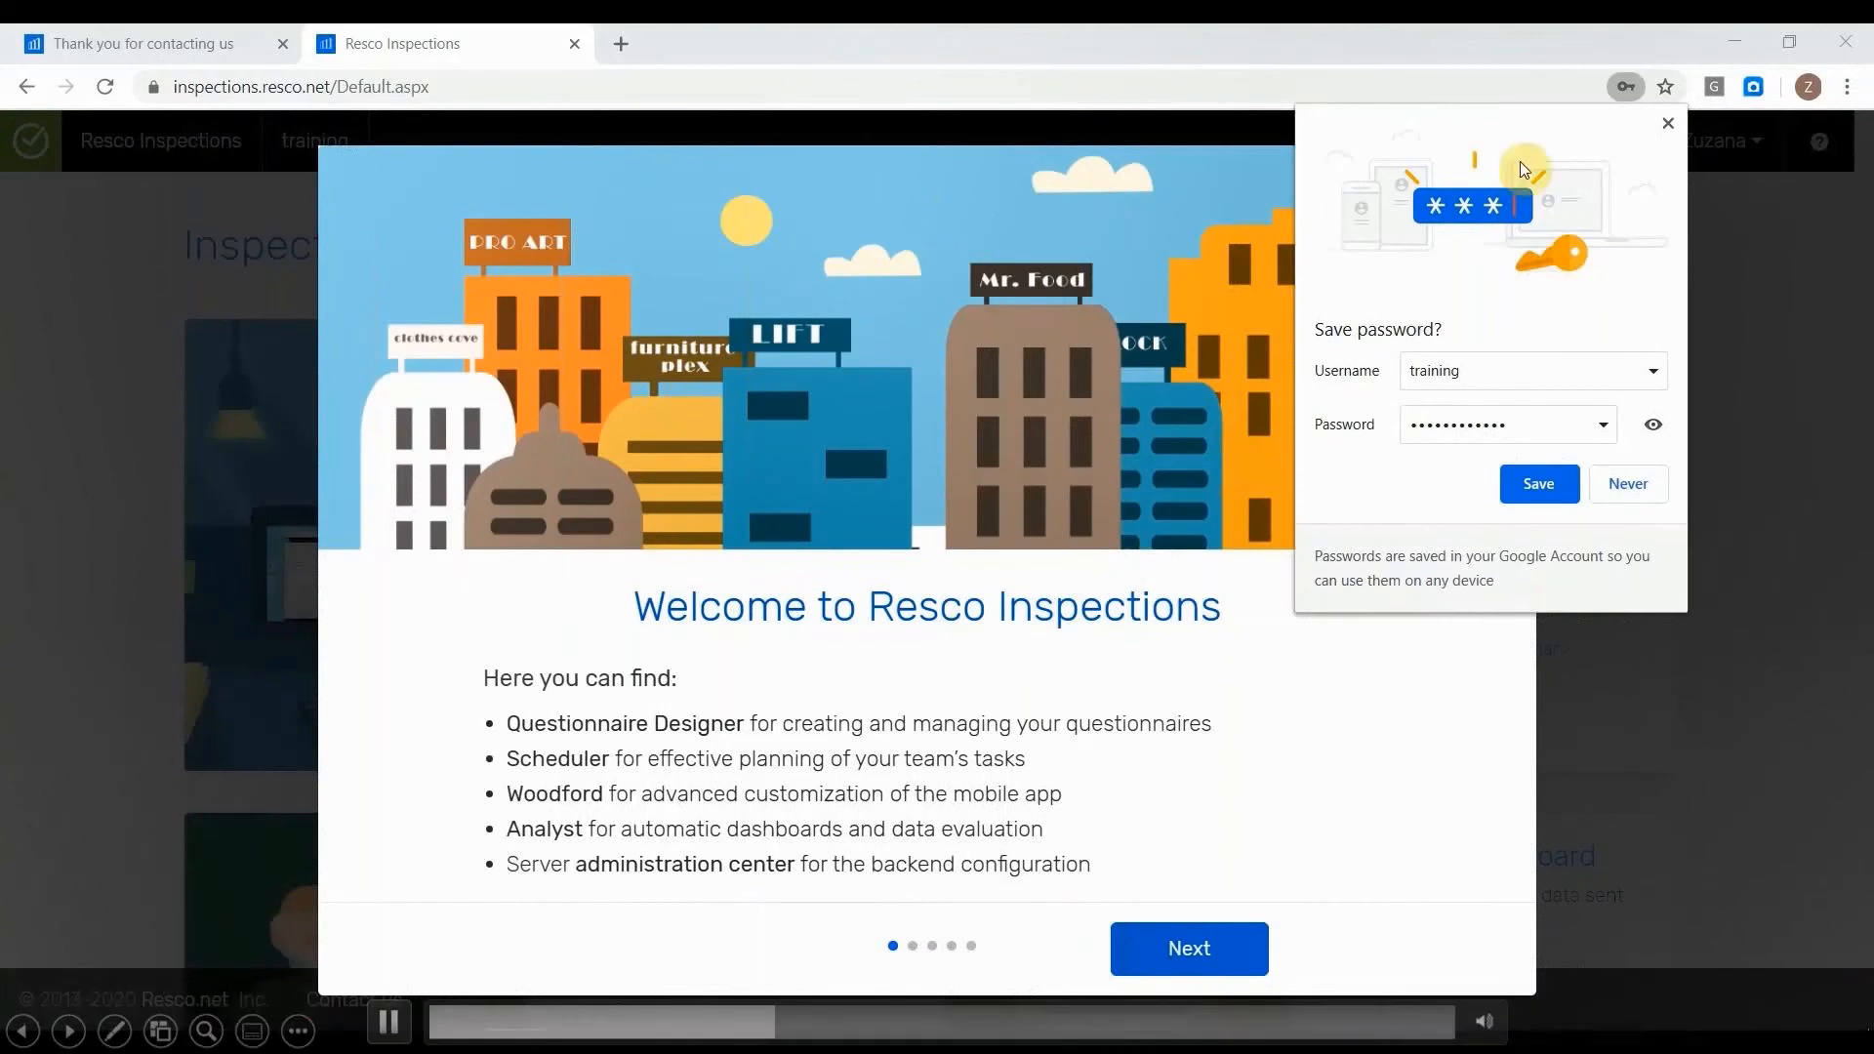
pyautogui.click(1571, 482)
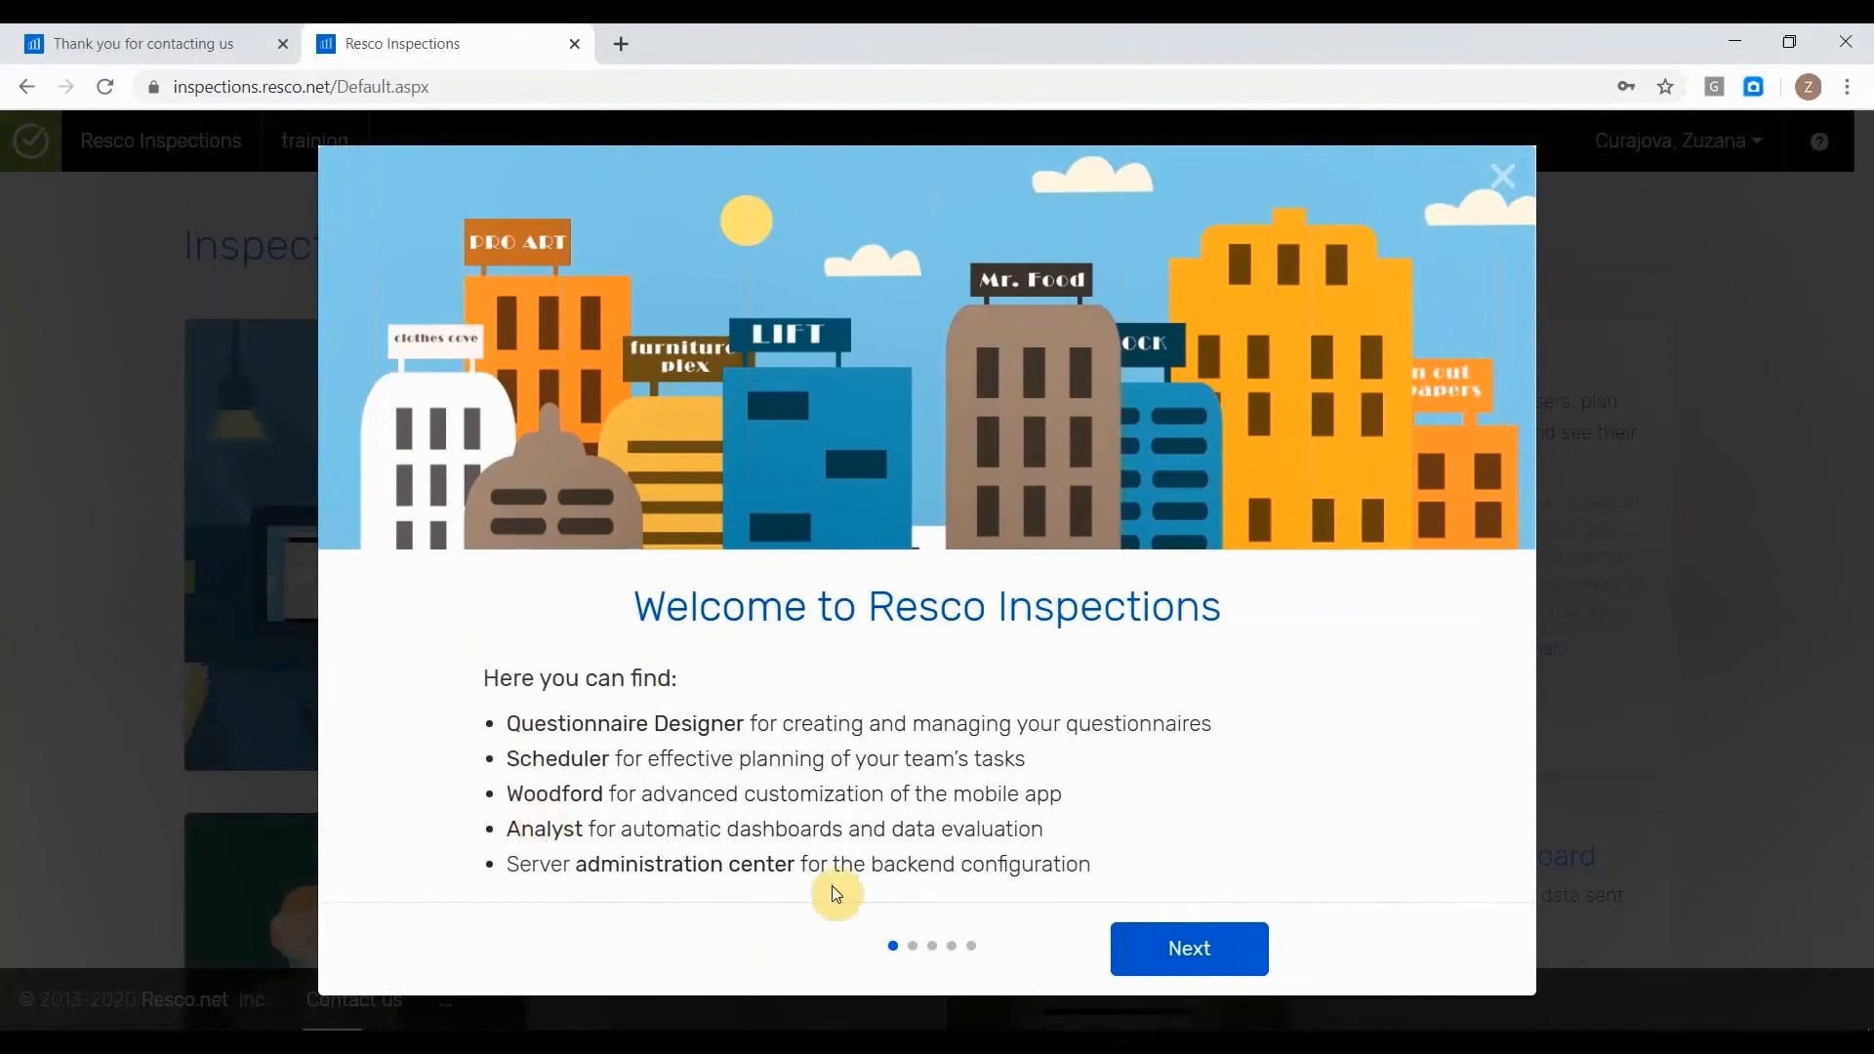
# Go through the welcome guide's pages on questionnaires, mobile app download and synchronization up to its last page.
pyautogui.click(1230, 960)
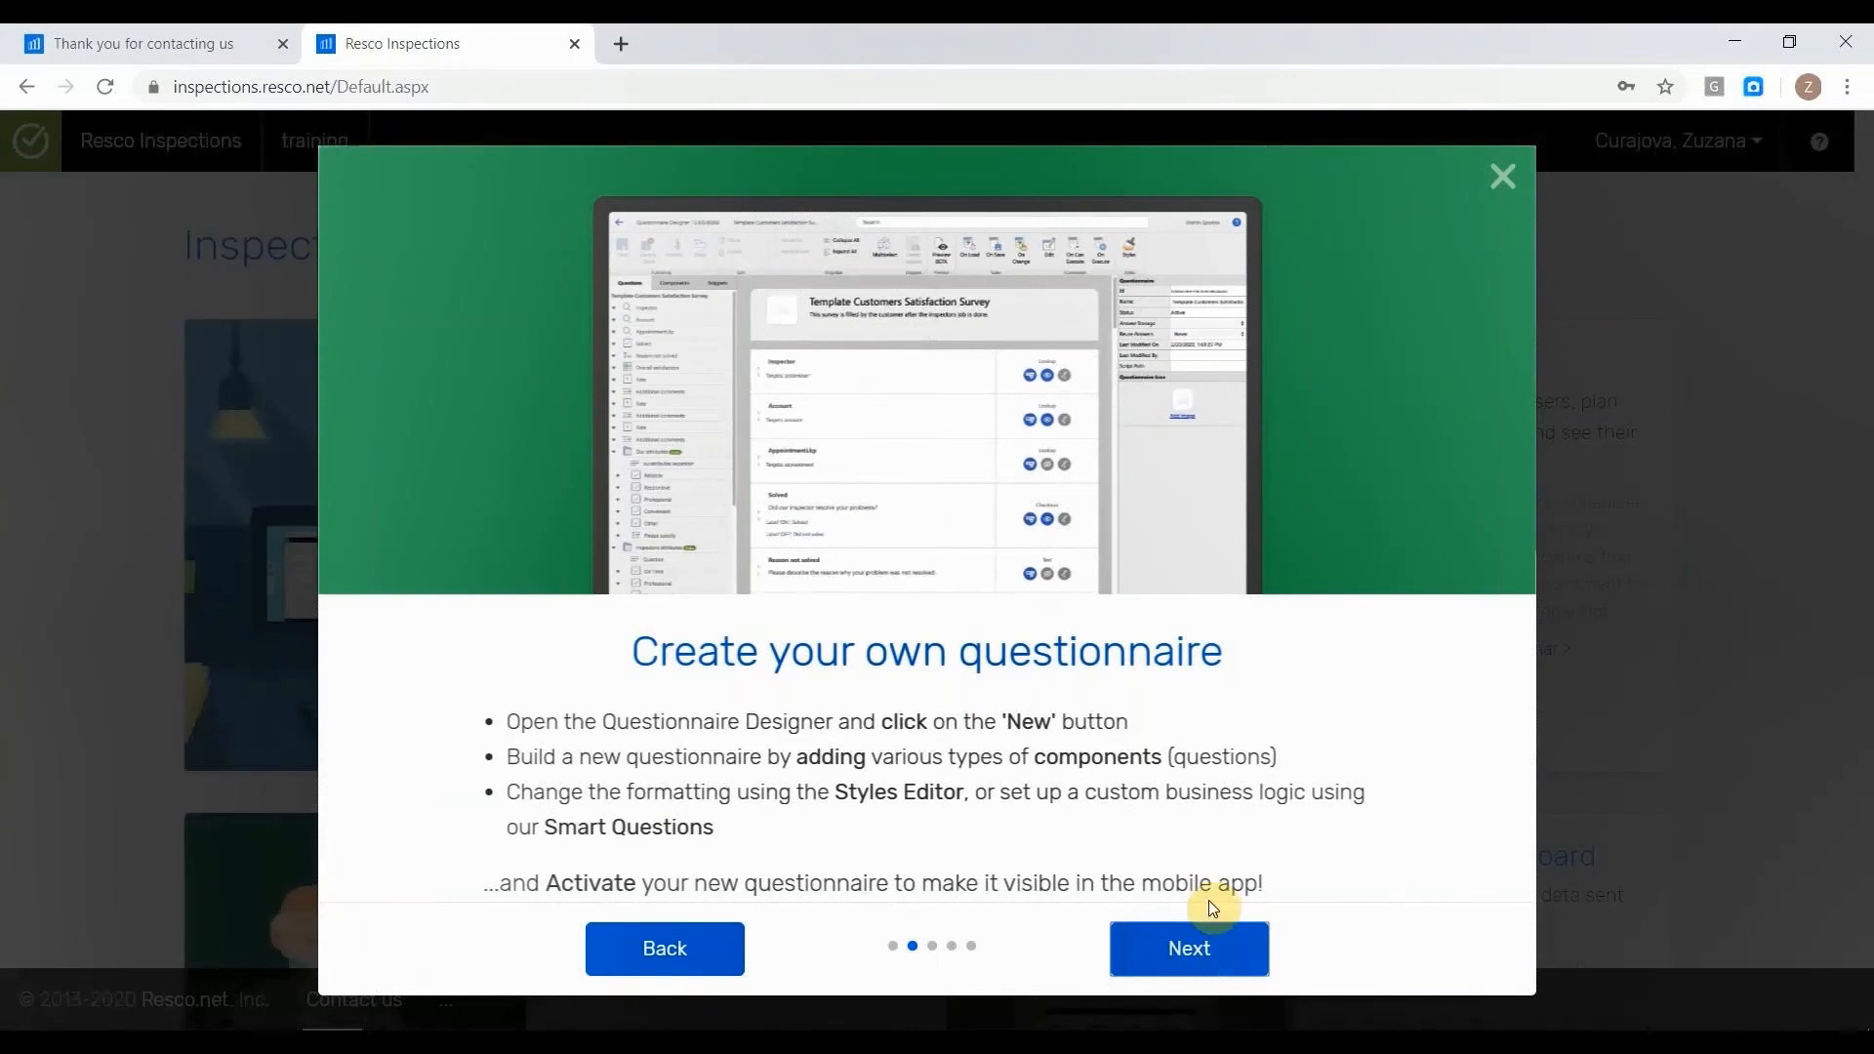
pyautogui.click(1163, 947)
pyautogui.click(395, 1031)
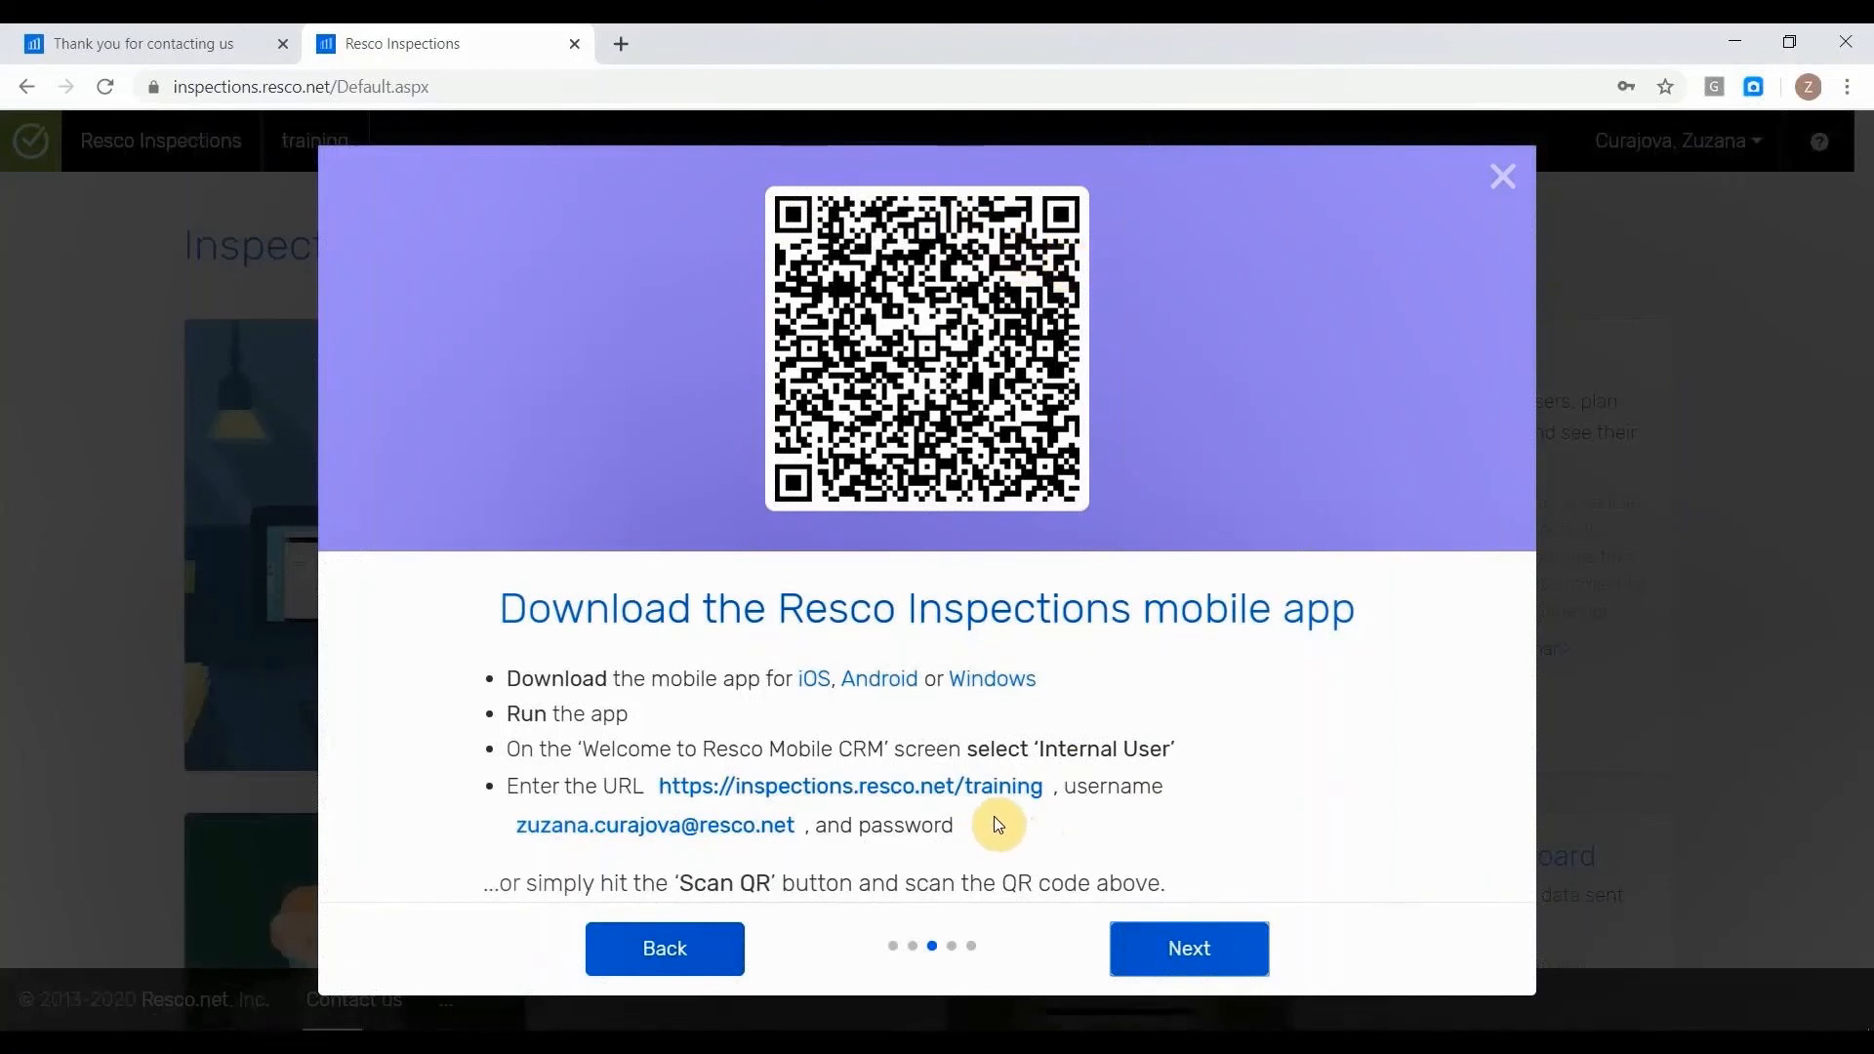
pyautogui.click(1228, 969)
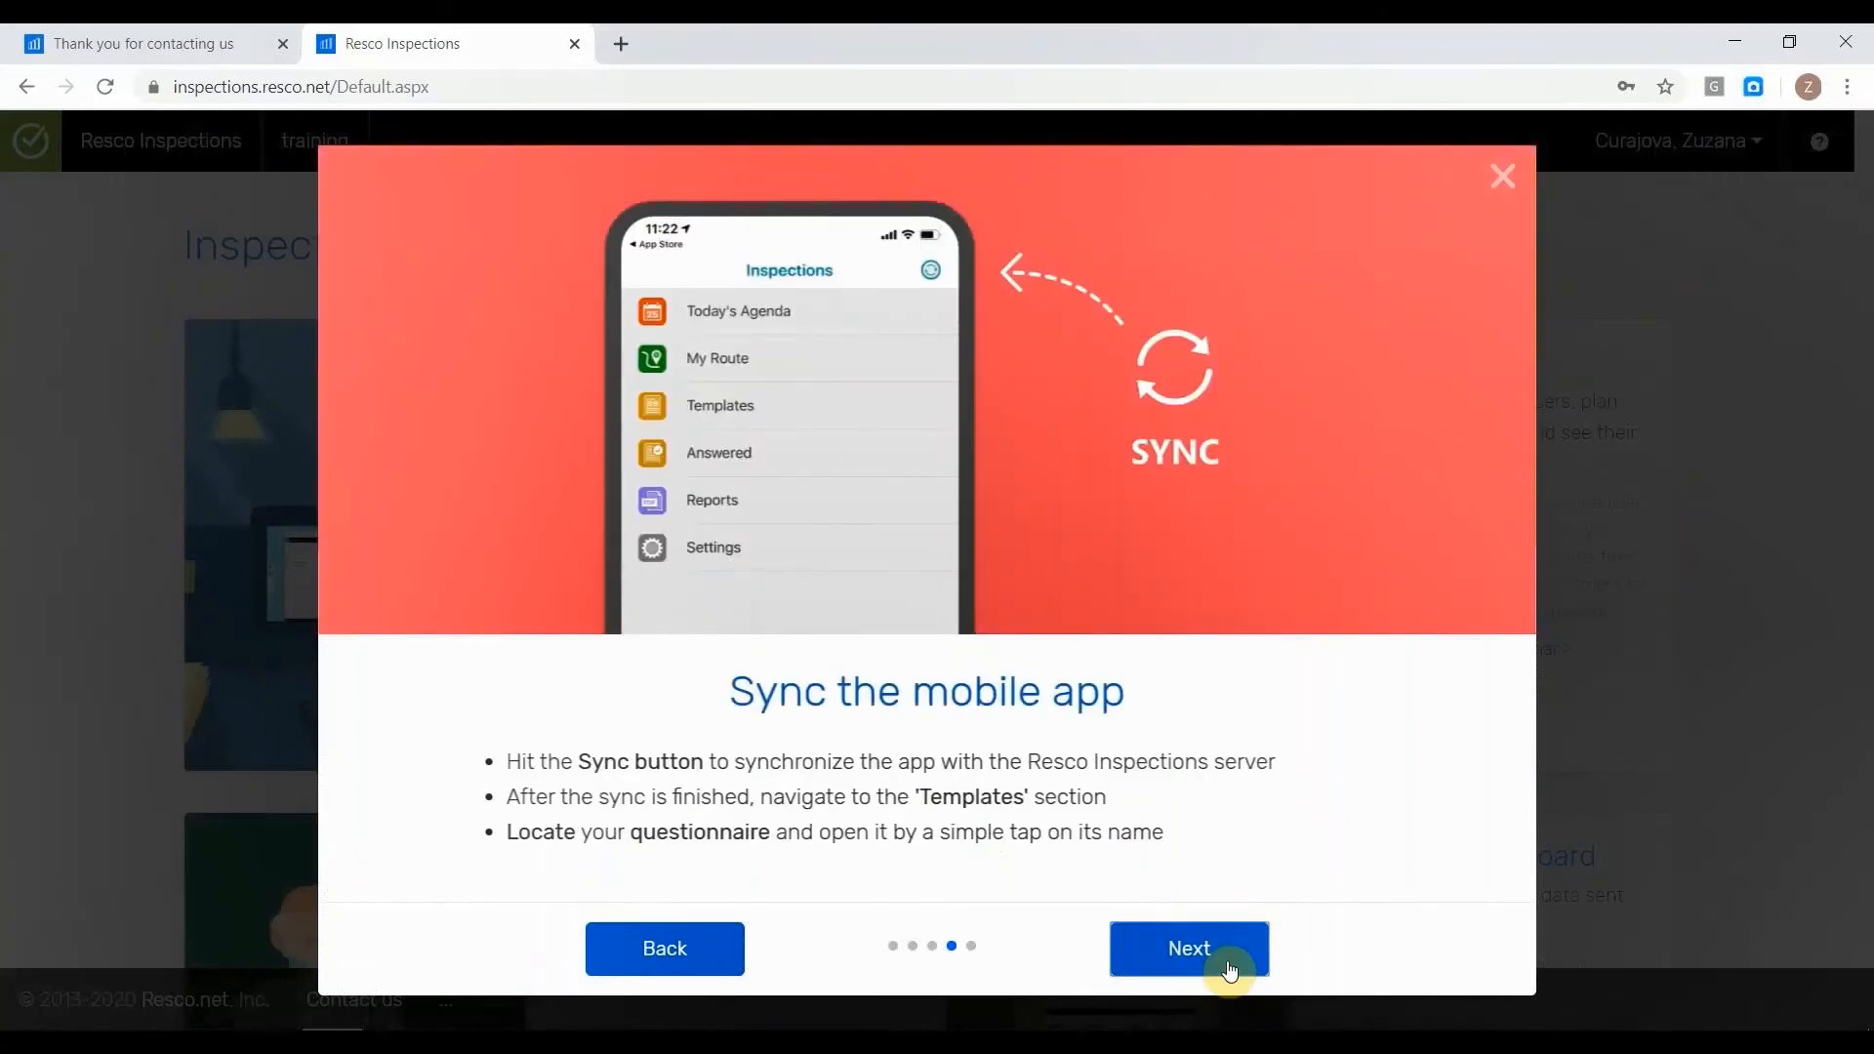
pyautogui.click(1228, 966)
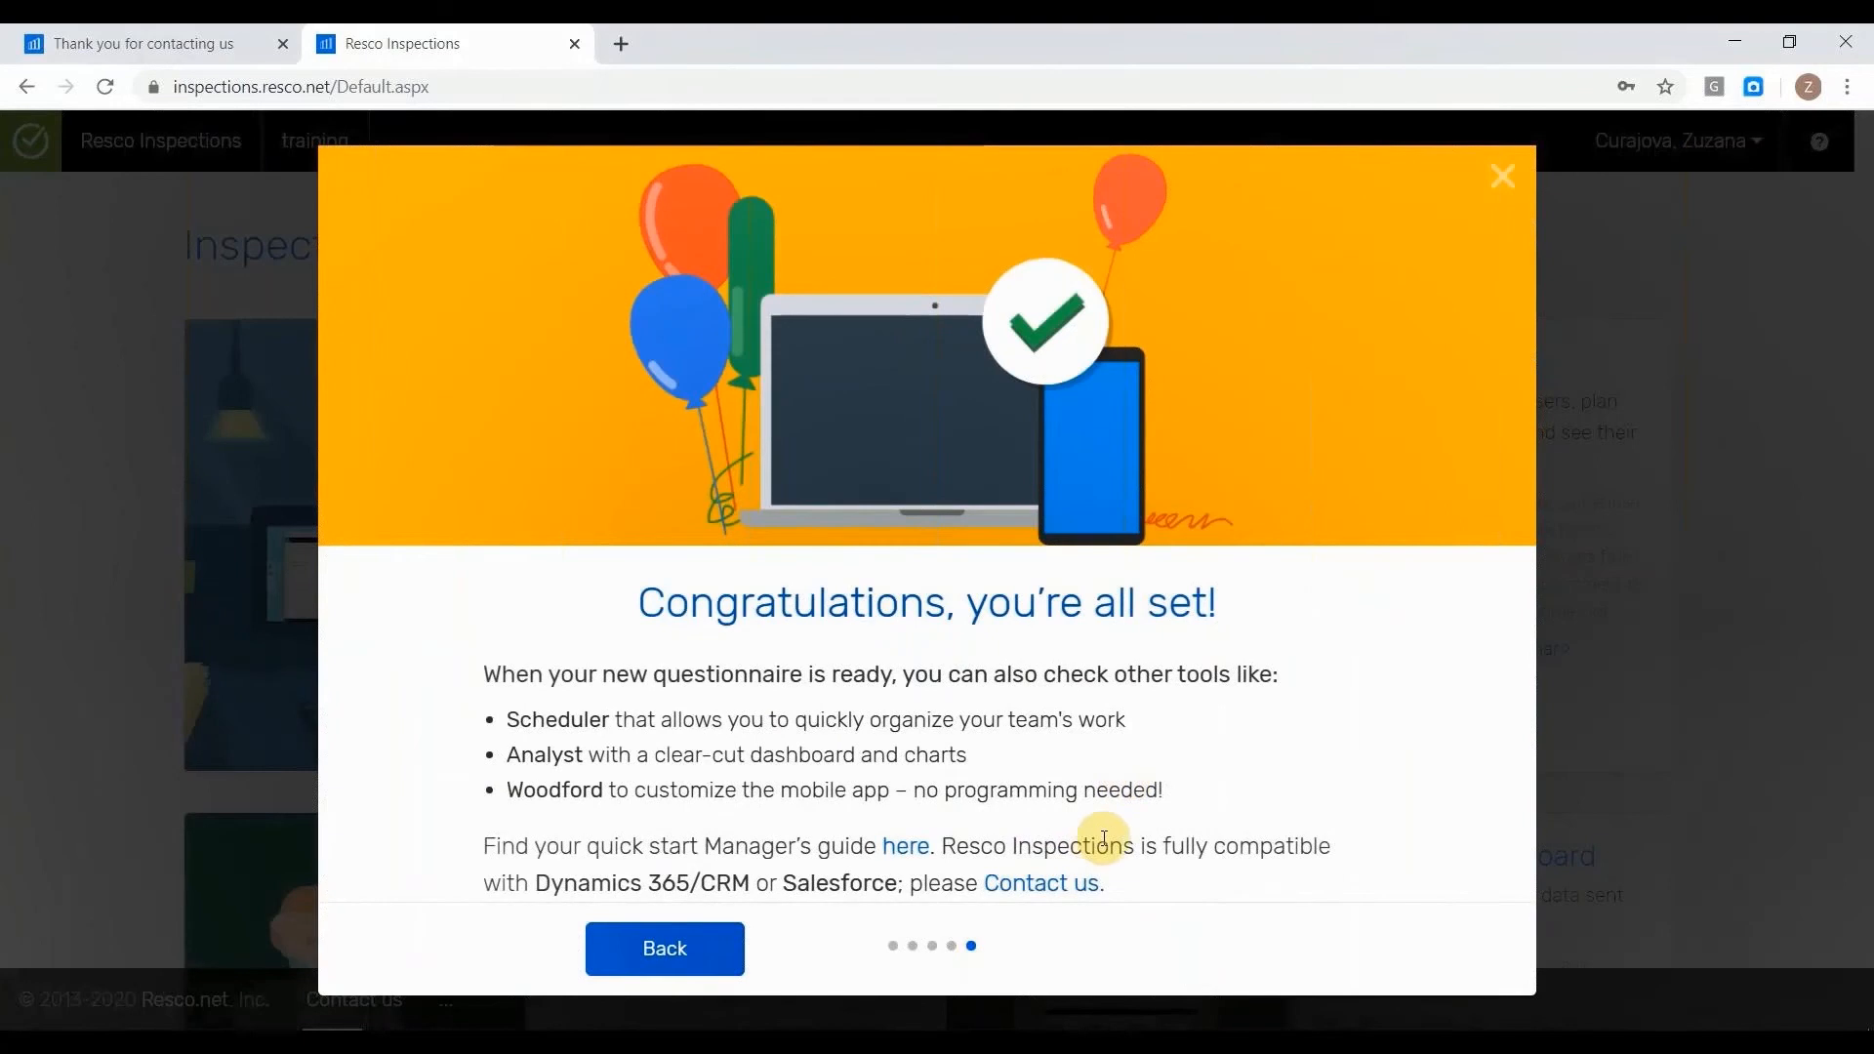
# Skim the quick start Manager's guide, then return to the Resco Inspections page and close the welcome guide.
pyautogui.click(906, 846)
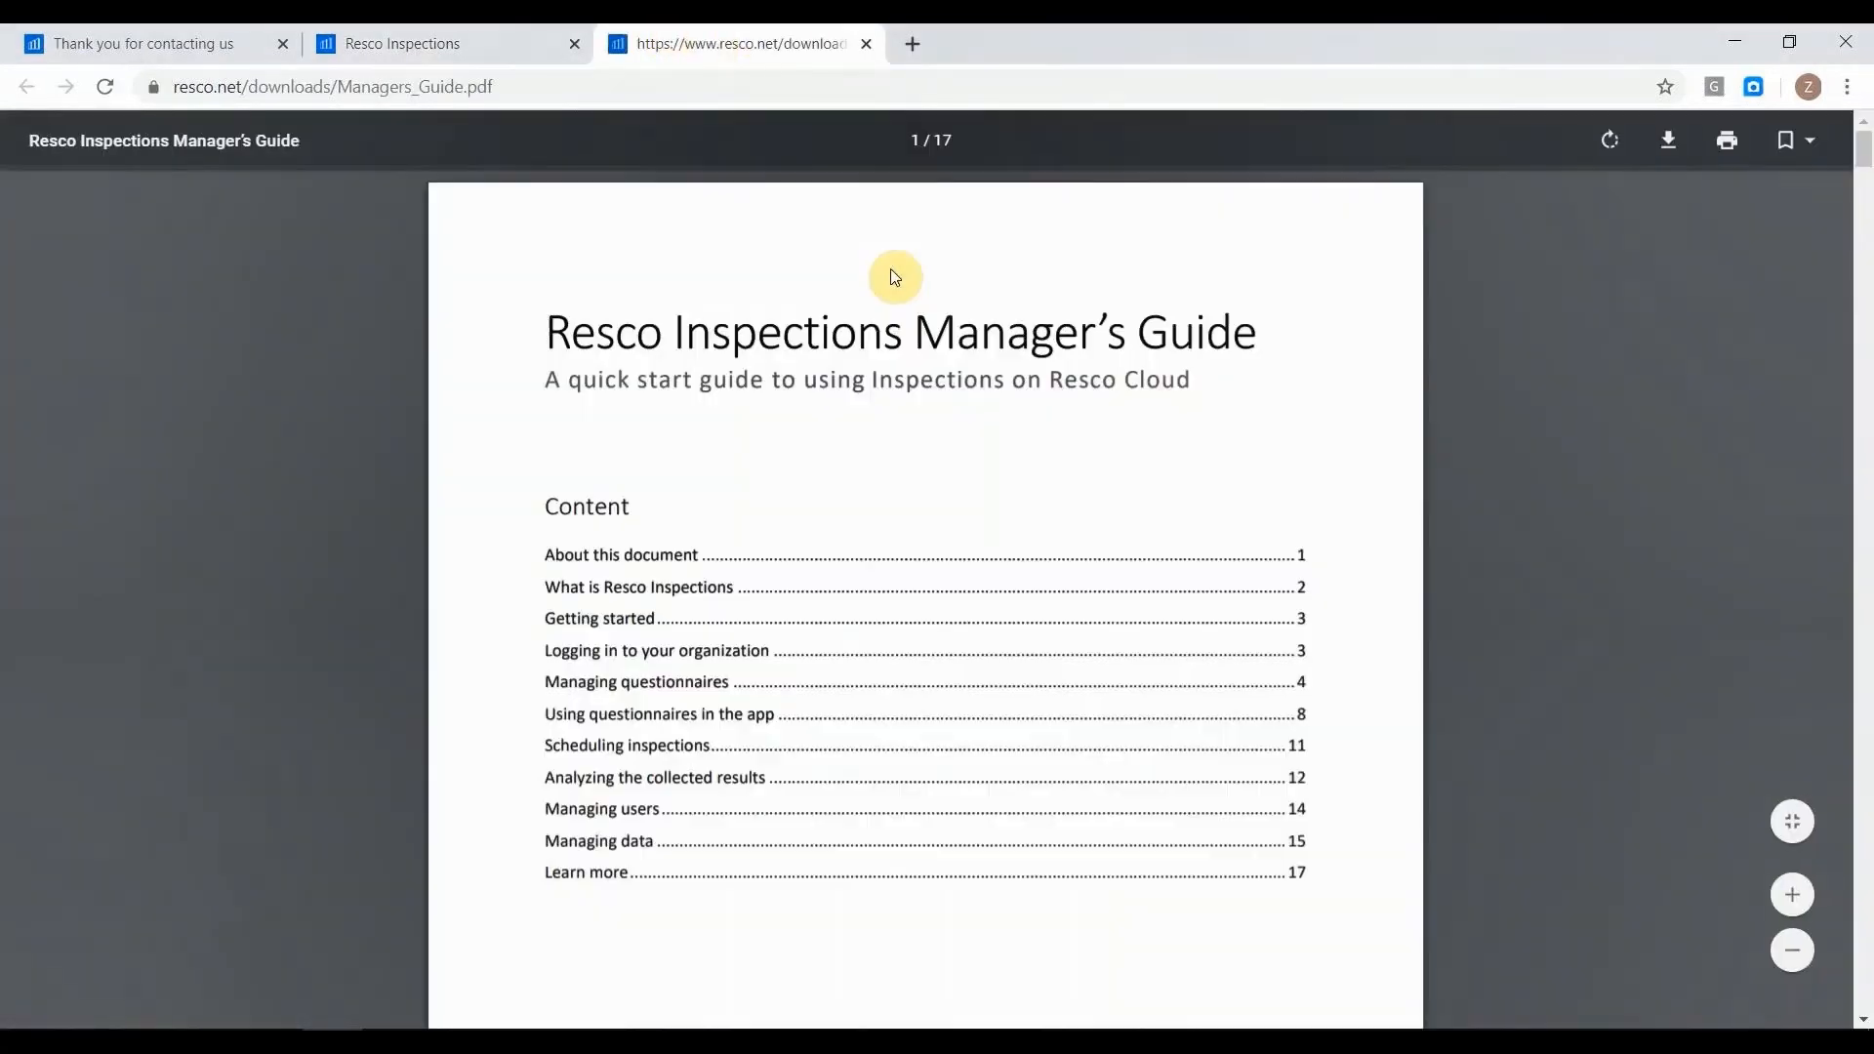
pyautogui.scroll(-15, 895, 276)
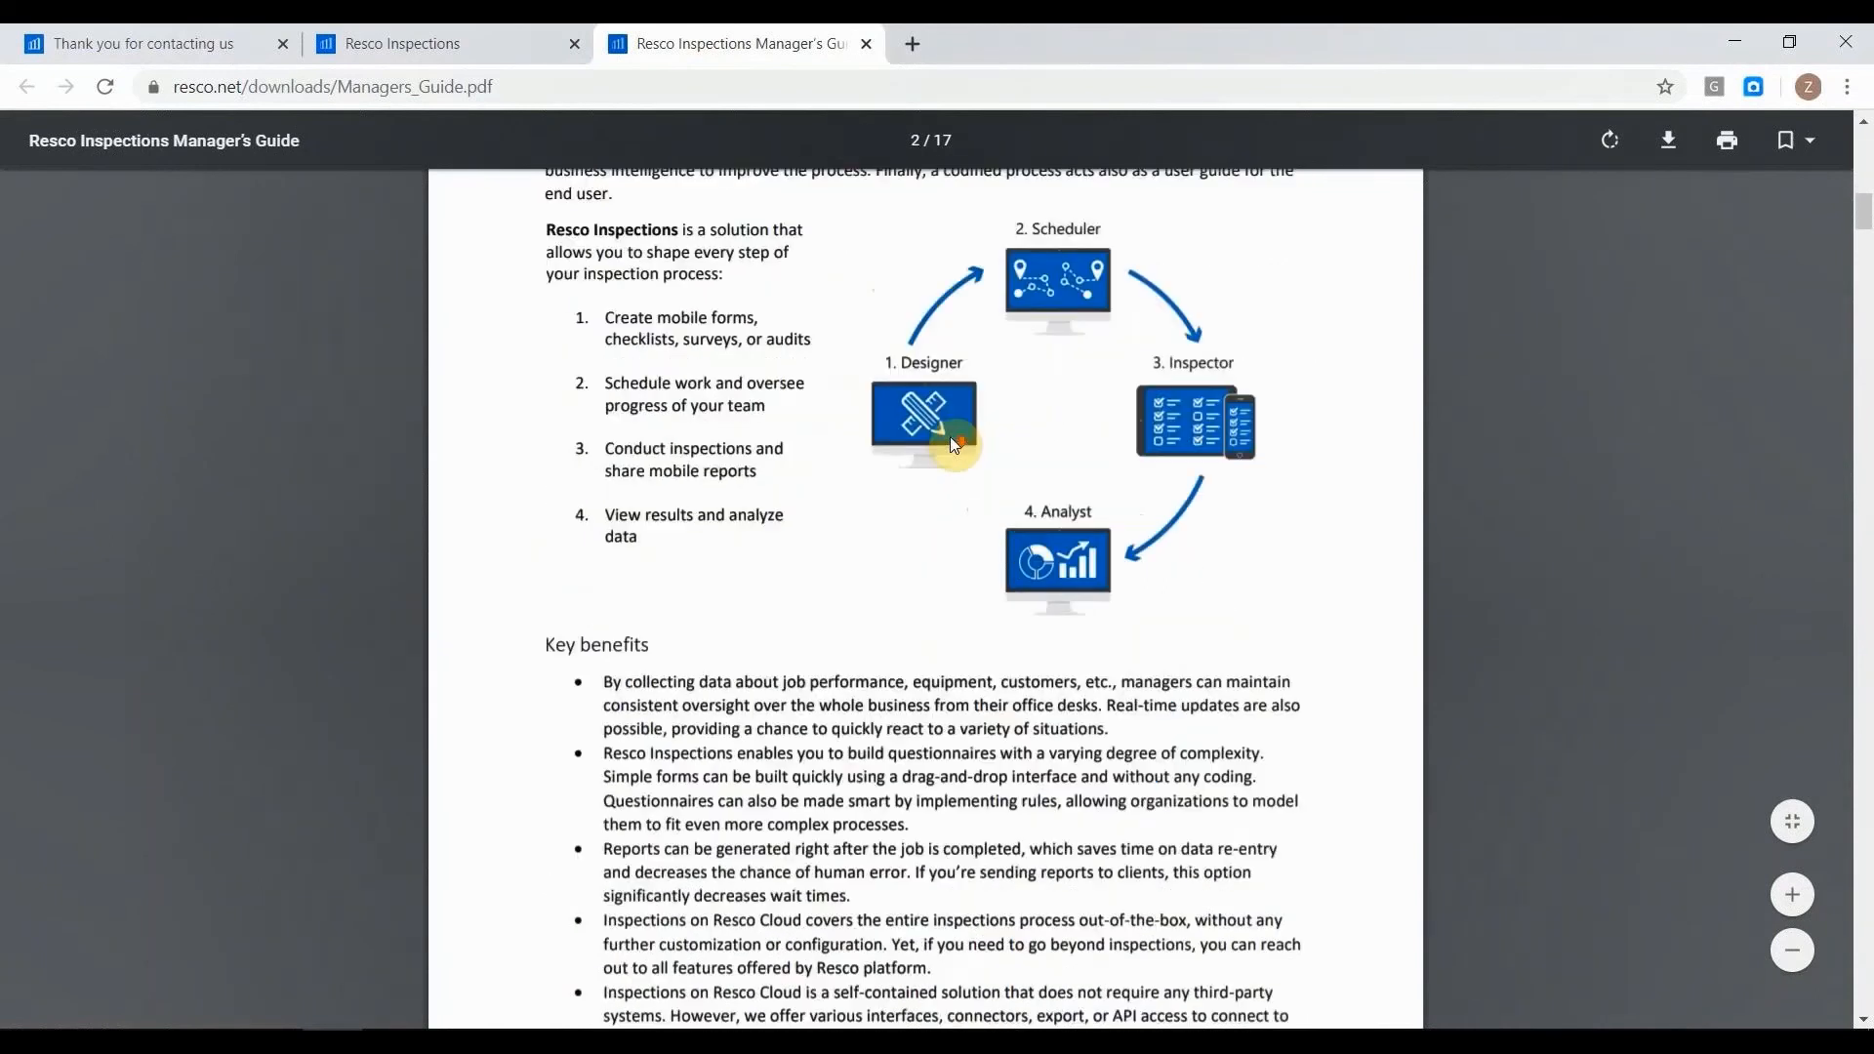
pyautogui.scroll(-10, 951, 437)
pyautogui.click(590, 33)
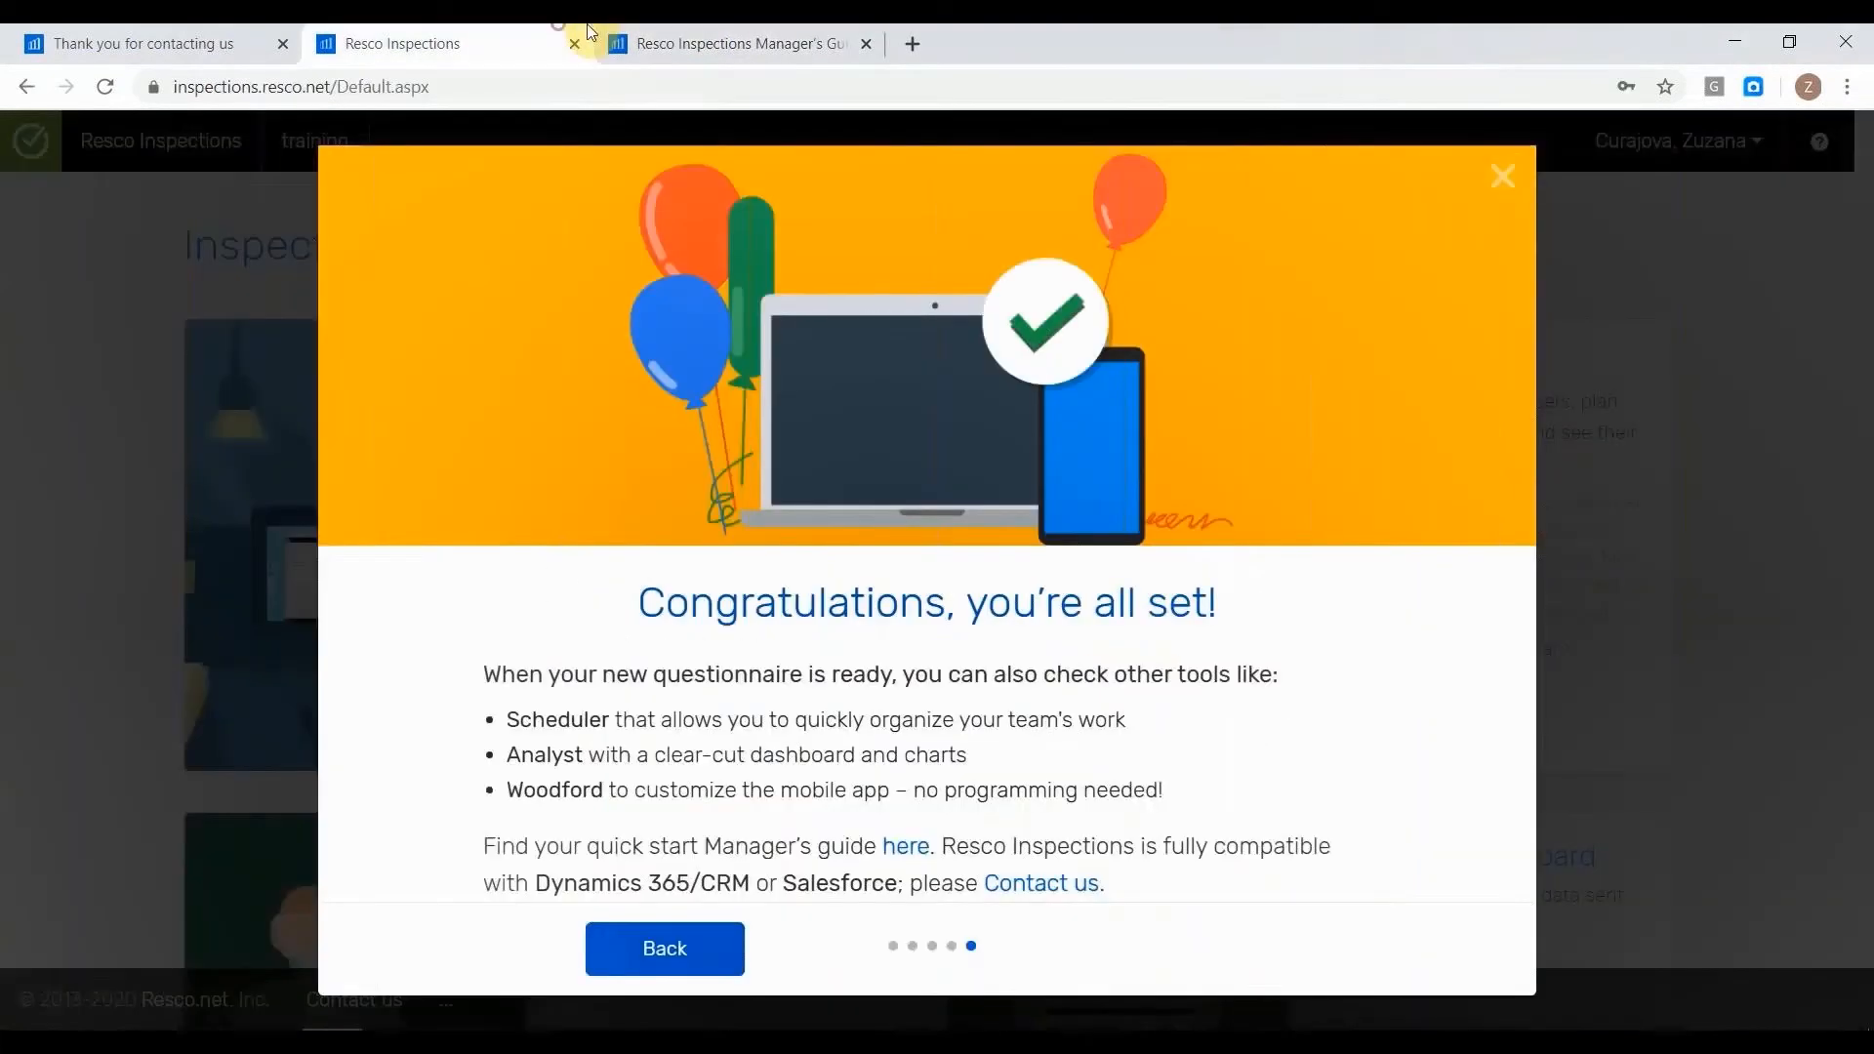
pyautogui.click(1500, 176)
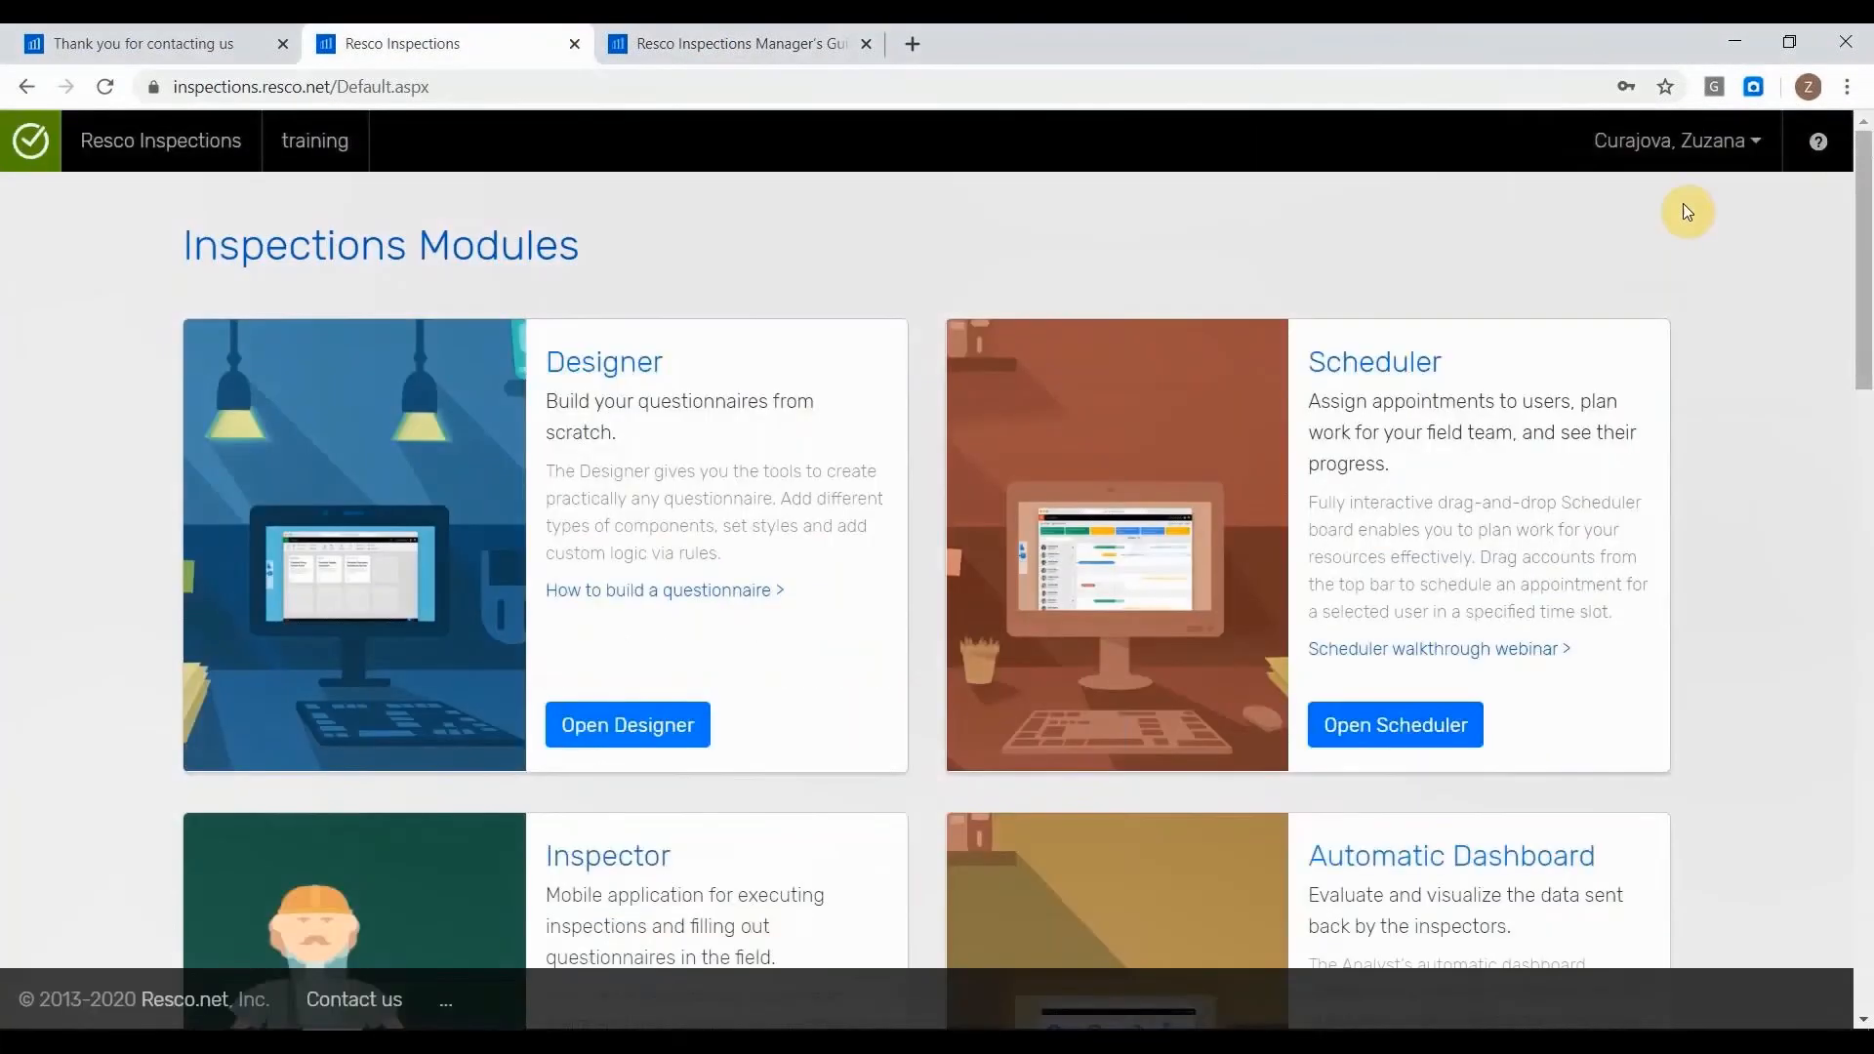
# Look over the help options for the tutorial, online help, Manager's guide and email support, and close the list.
pyautogui.click(1843, 142)
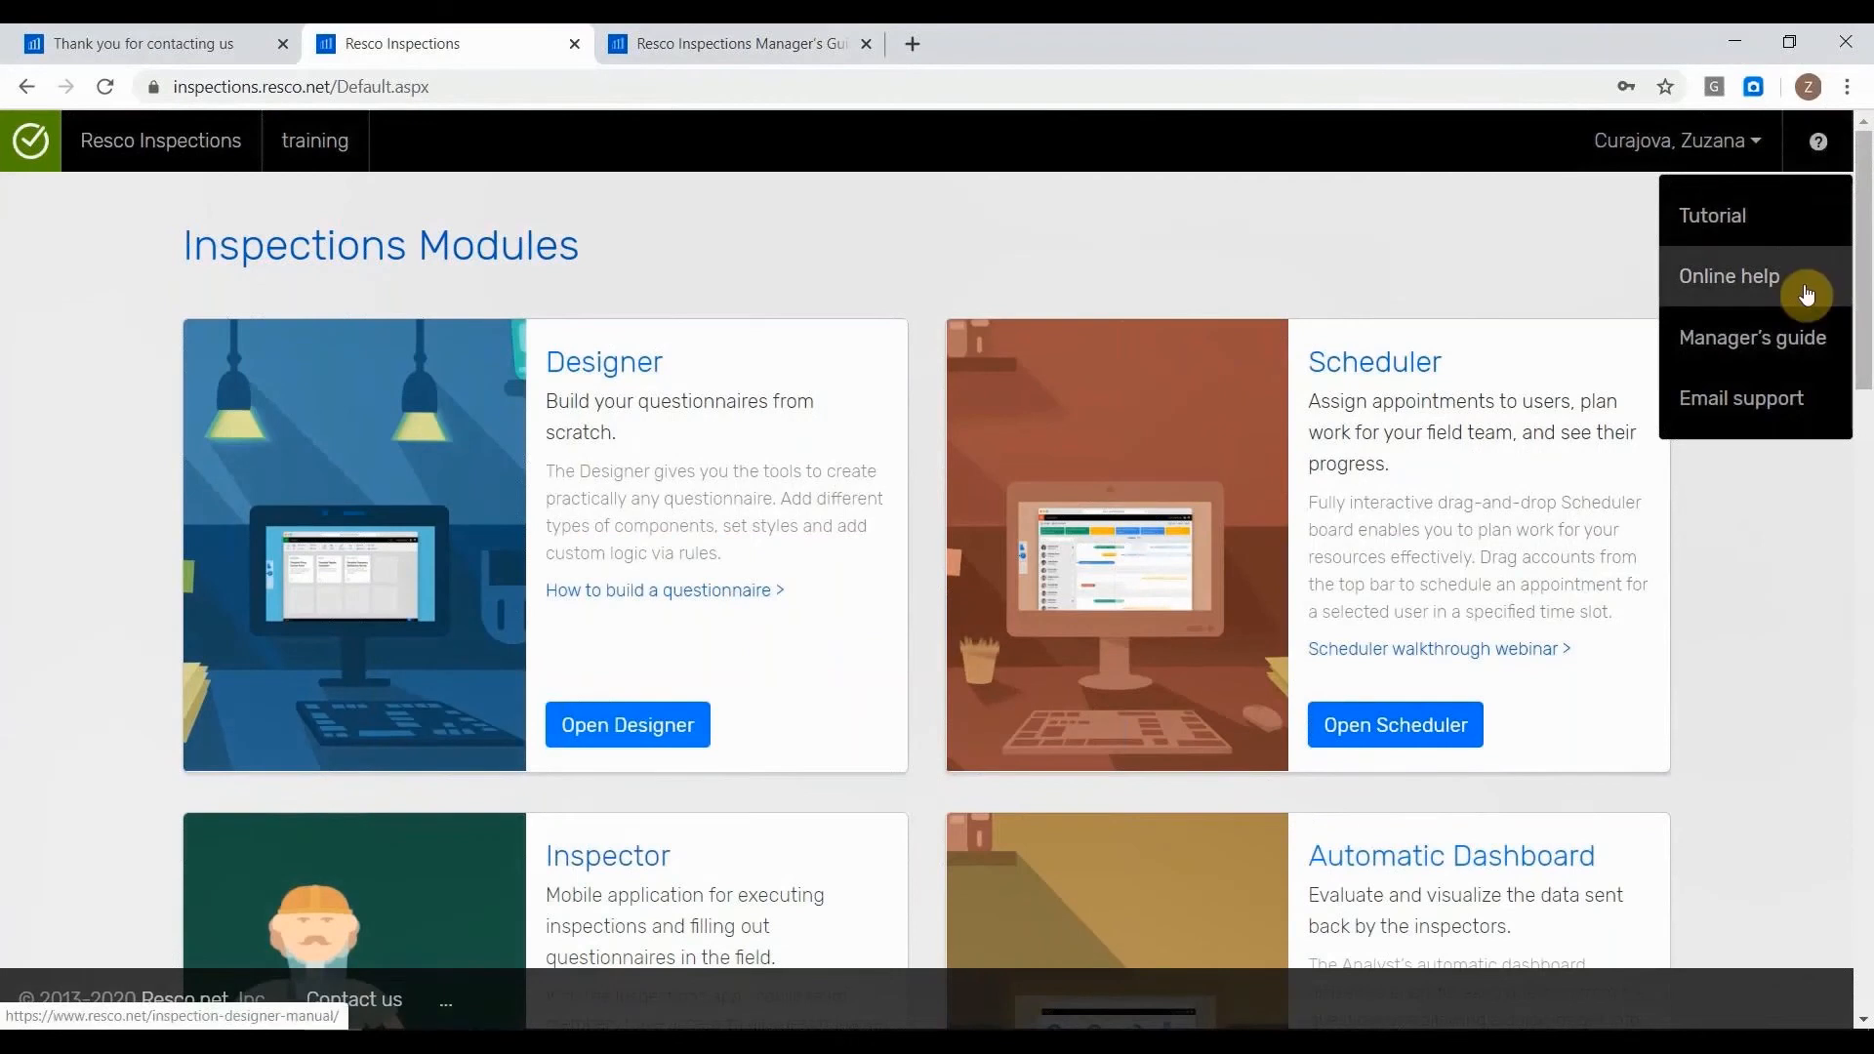
pyautogui.click(1785, 236)
pyautogui.click(1752, 585)
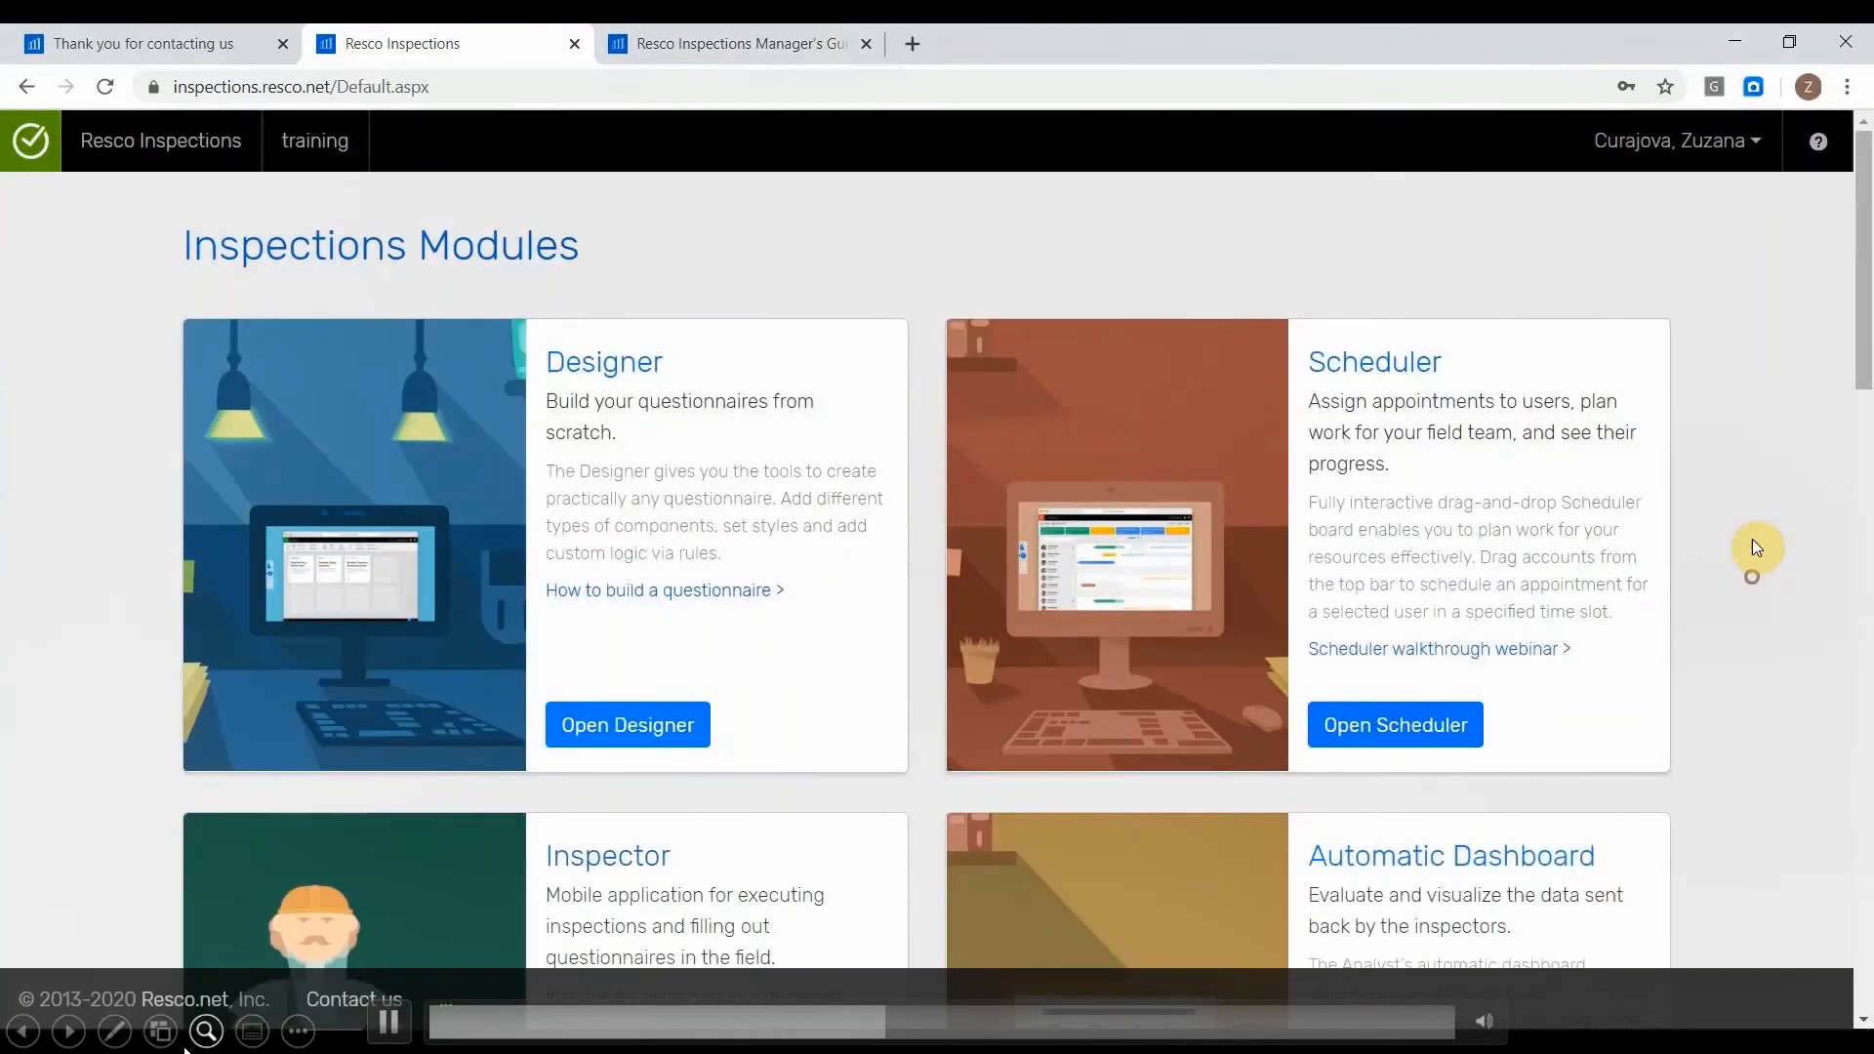
pyautogui.click(1817, 144)
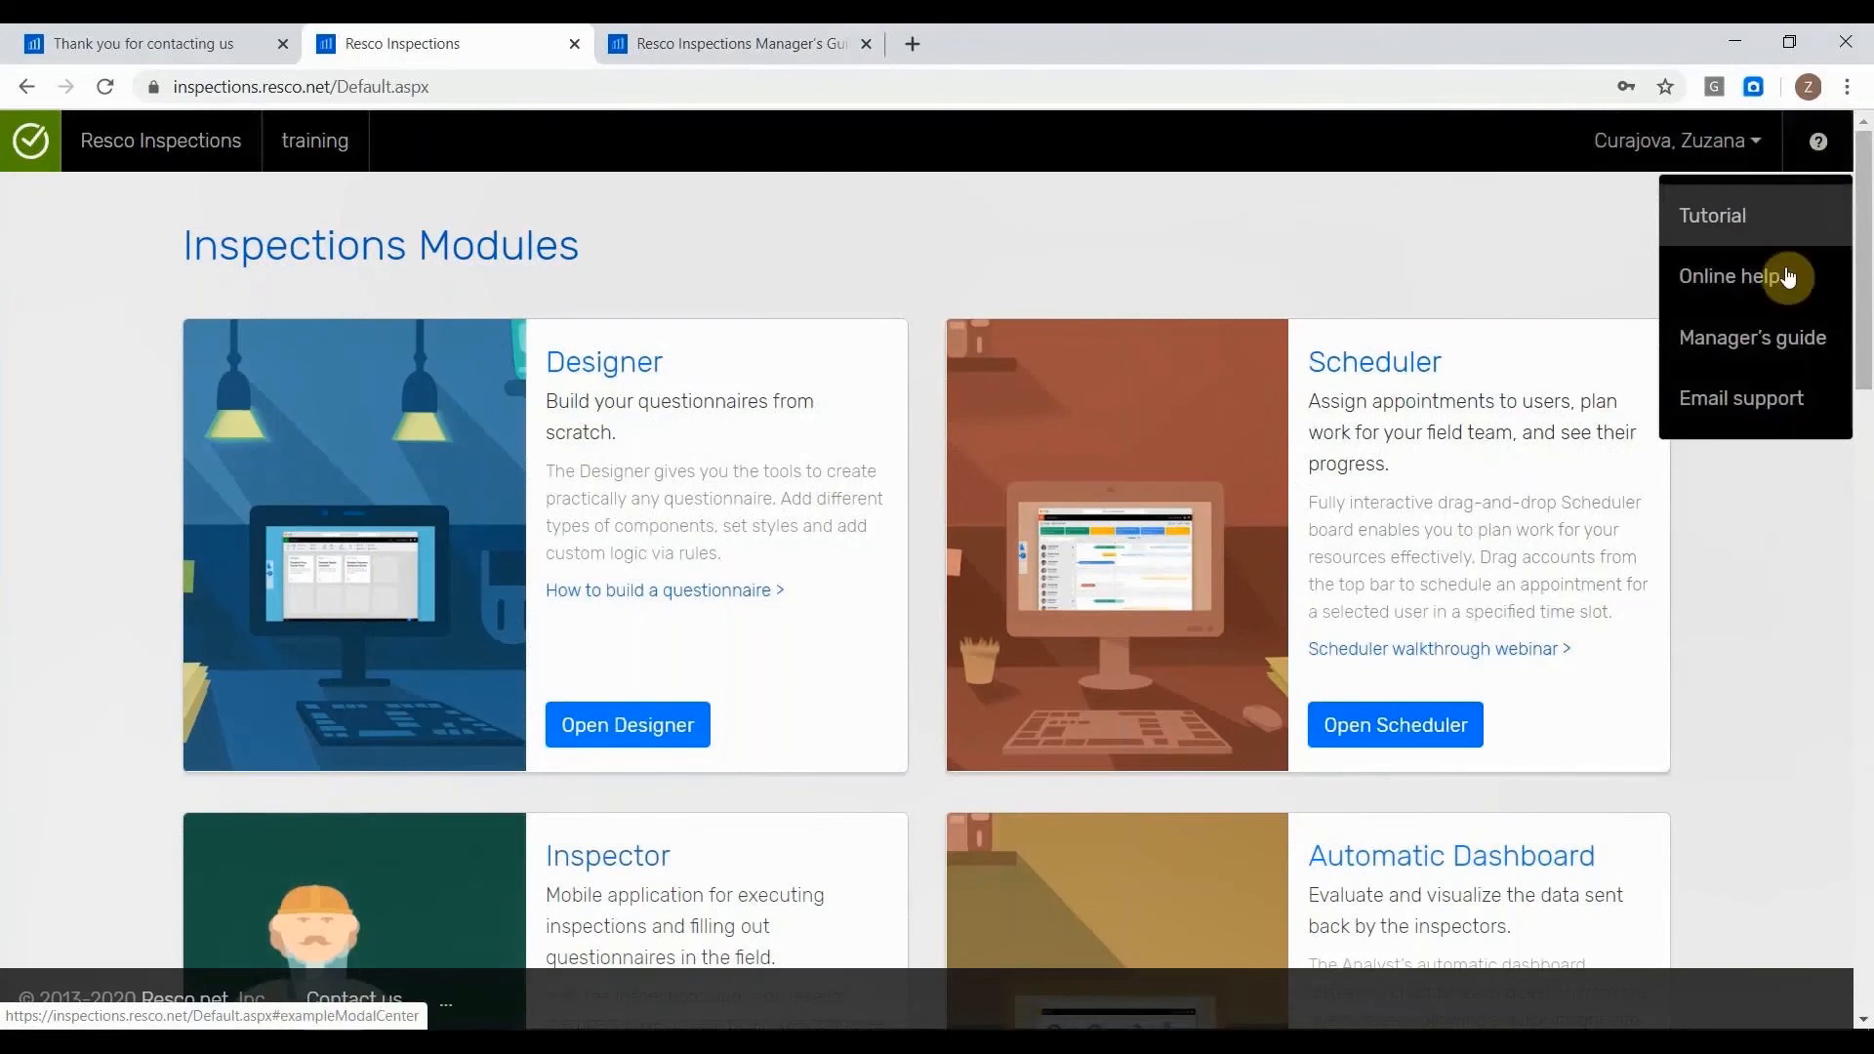
pyautogui.click(1499, 223)
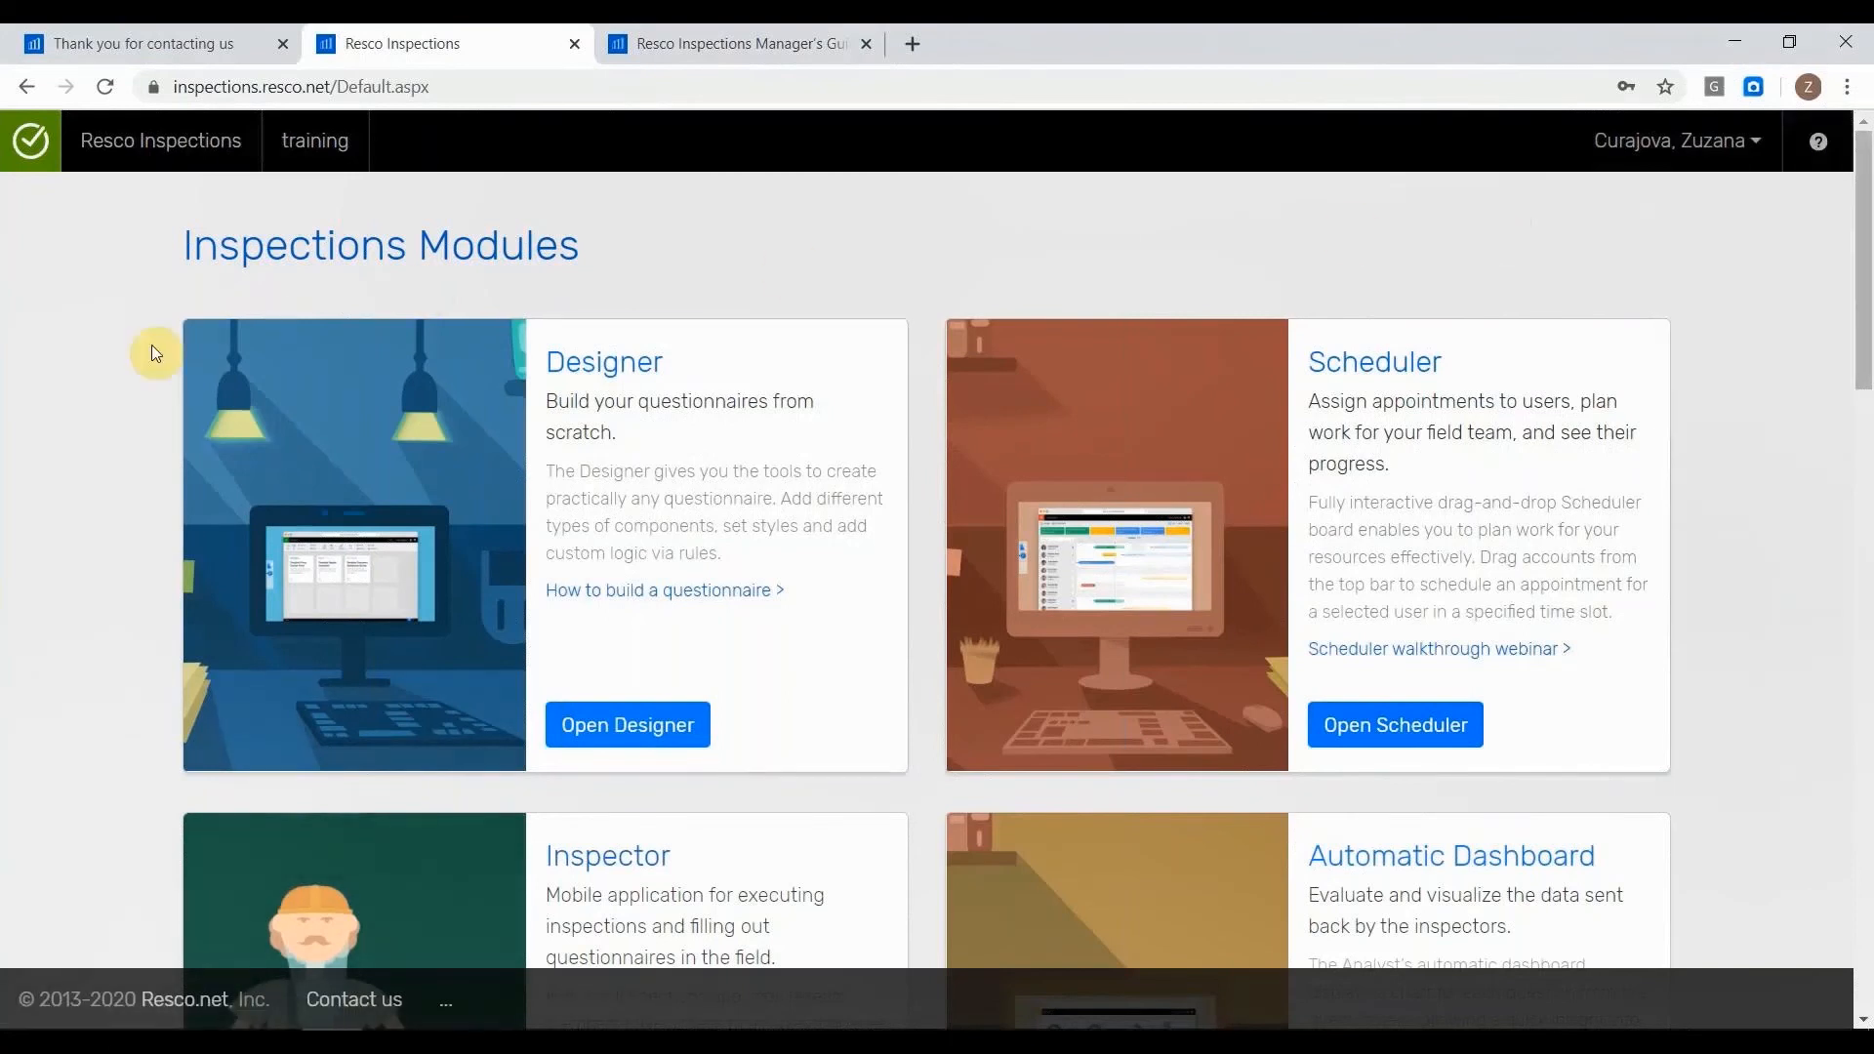
# Examine the Inspections modules, the Customization and Setup tools and the Connectors offered on the page.
pyautogui.scroll(-3, 150, 344)
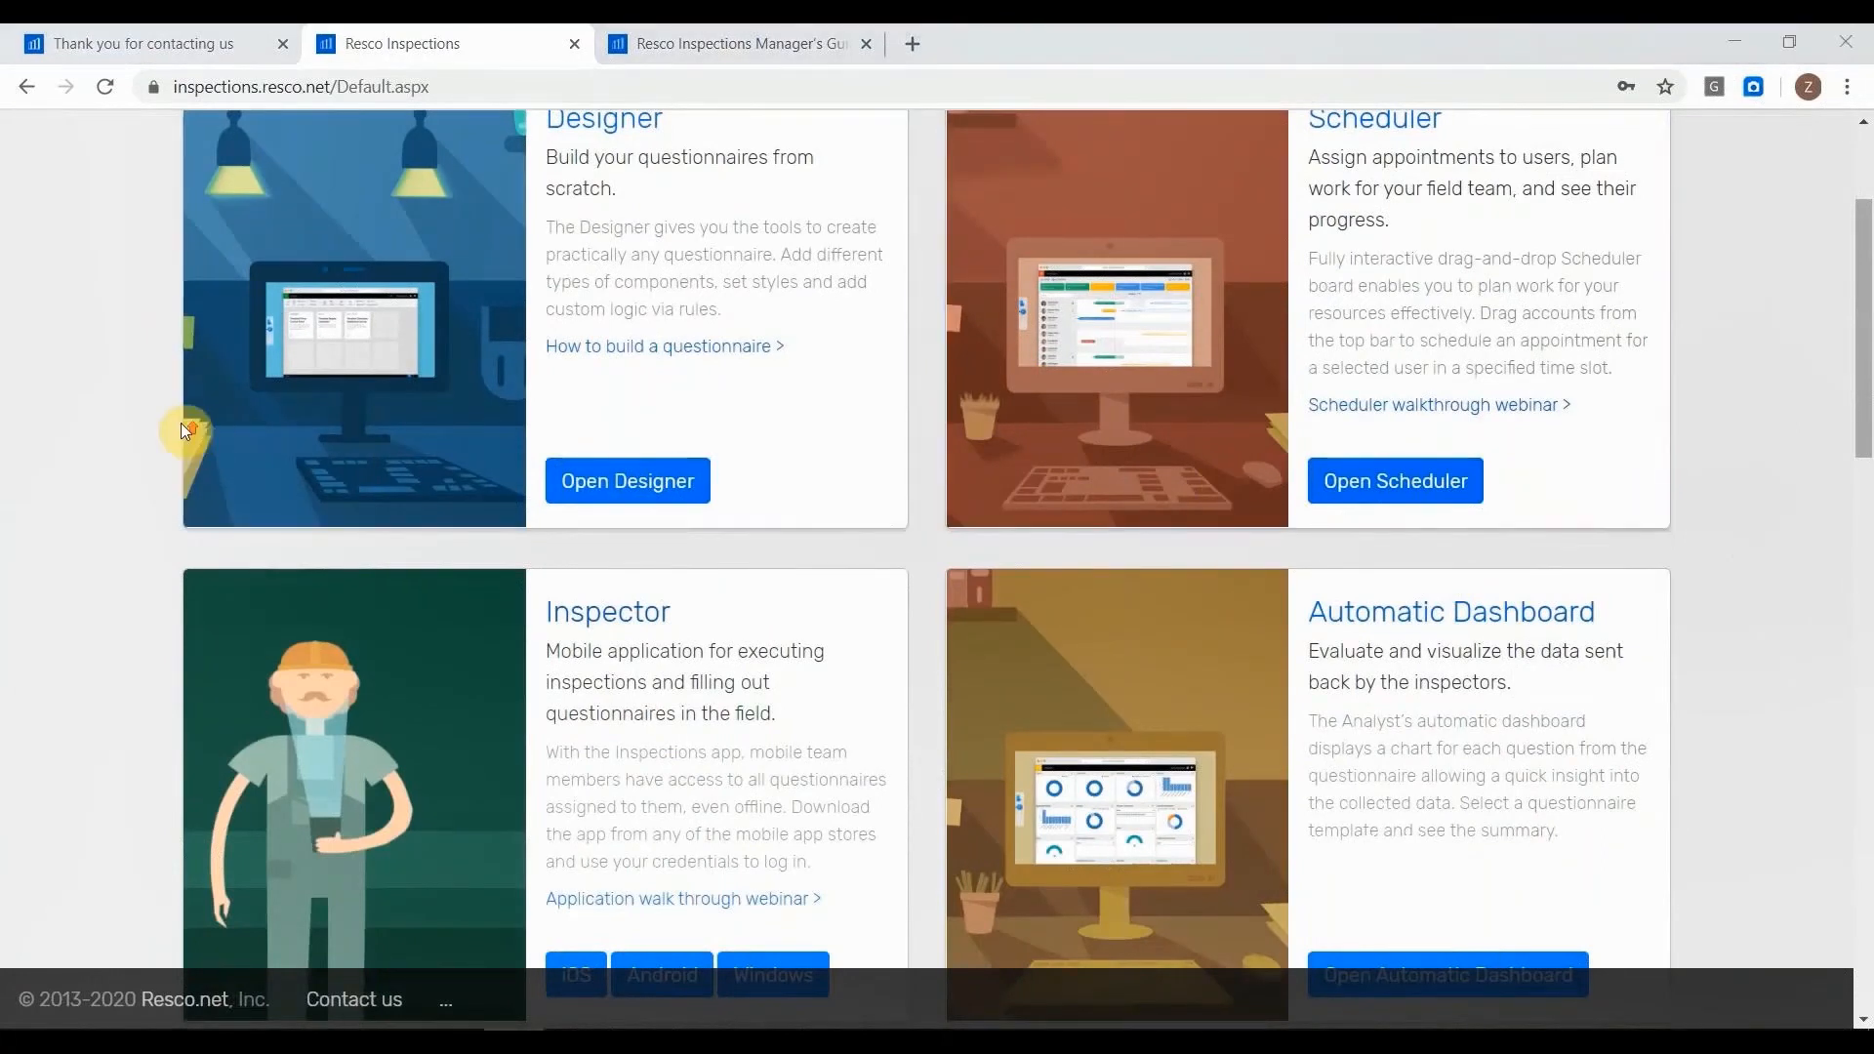
pyautogui.scroll(3, 181, 423)
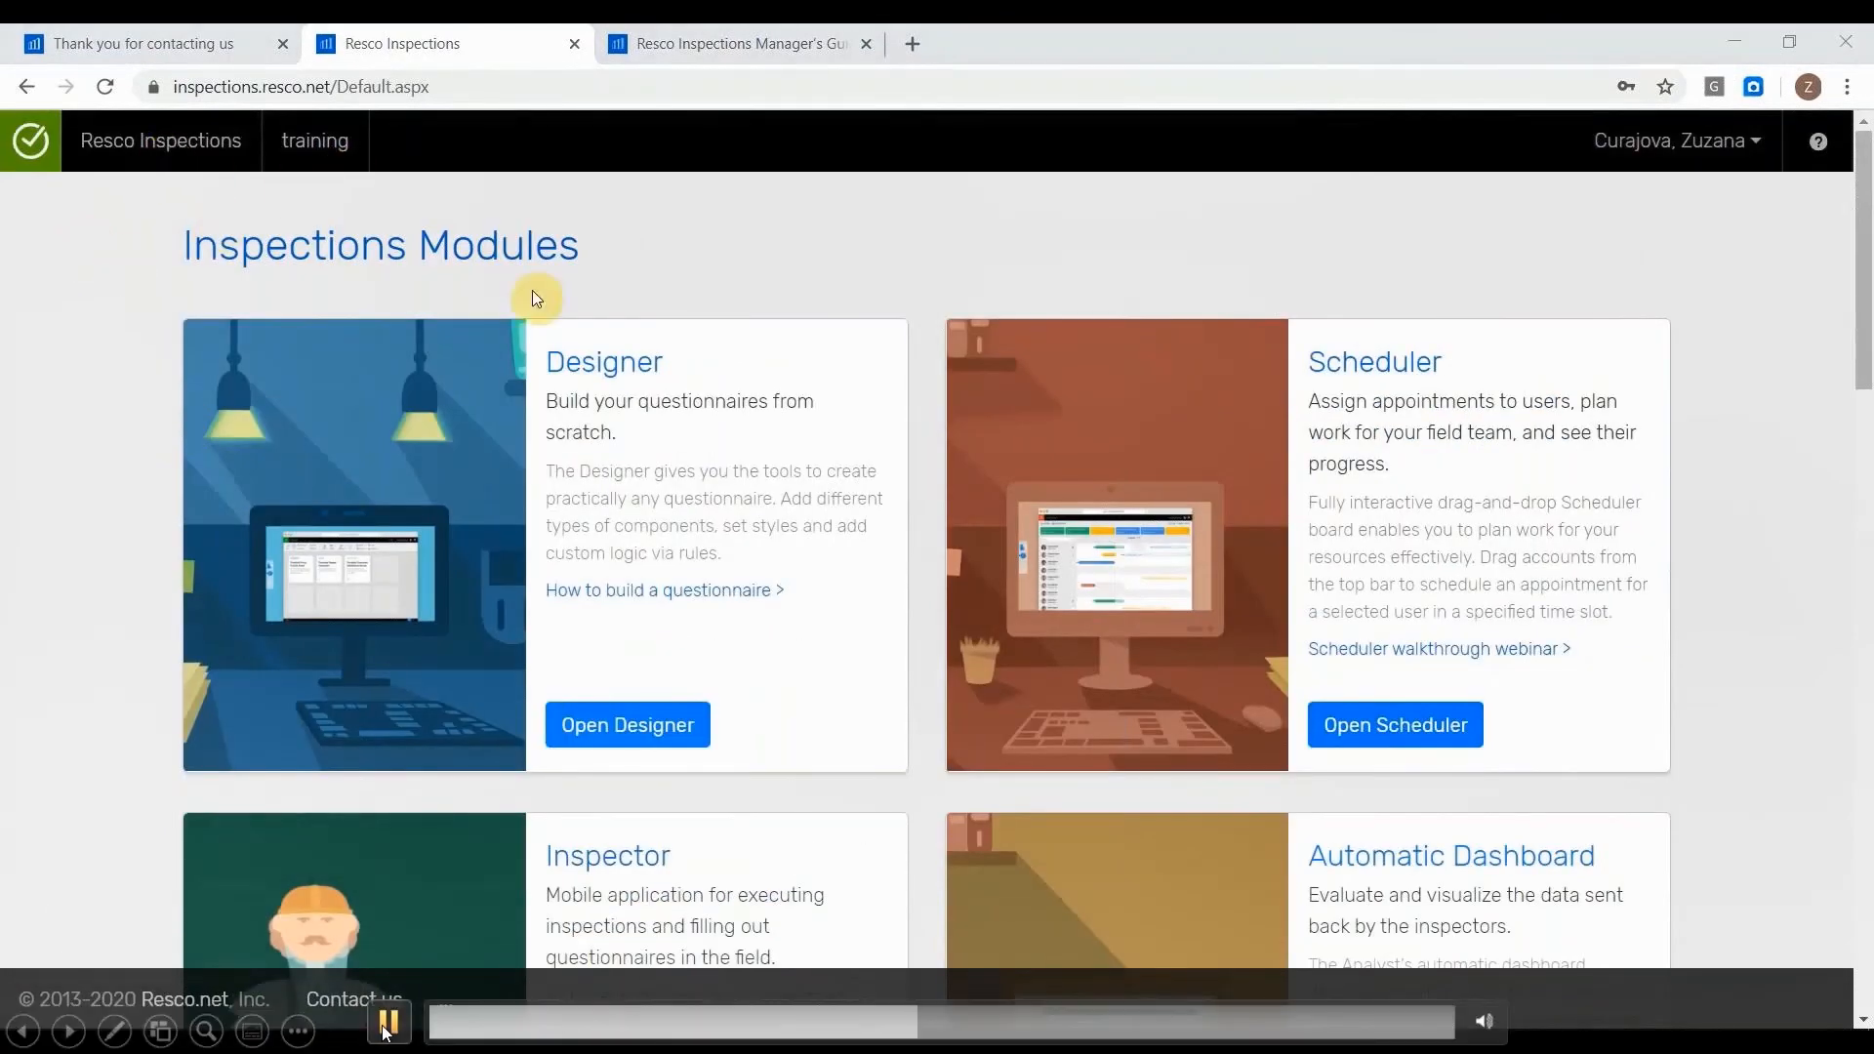
pyautogui.scroll(-1, 1157, 348)
pyautogui.scroll(-6, 1162, 347)
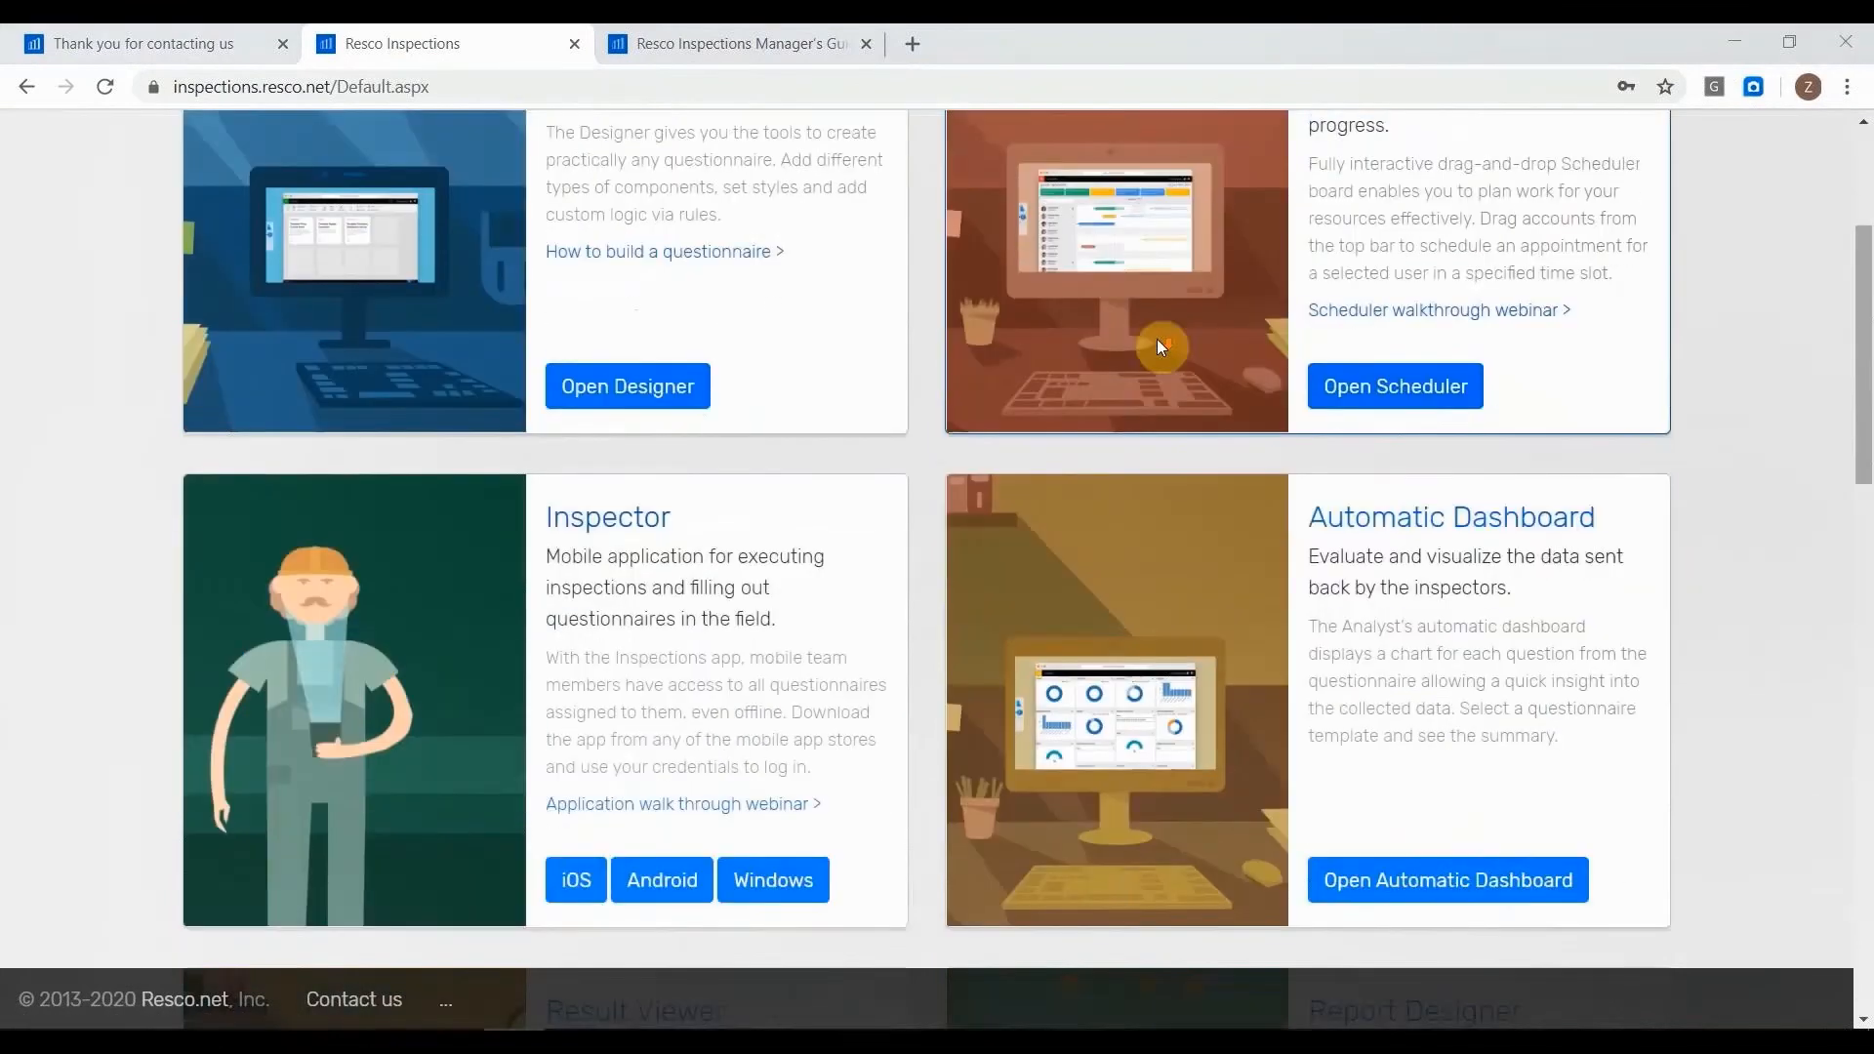
pyautogui.click(390, 1023)
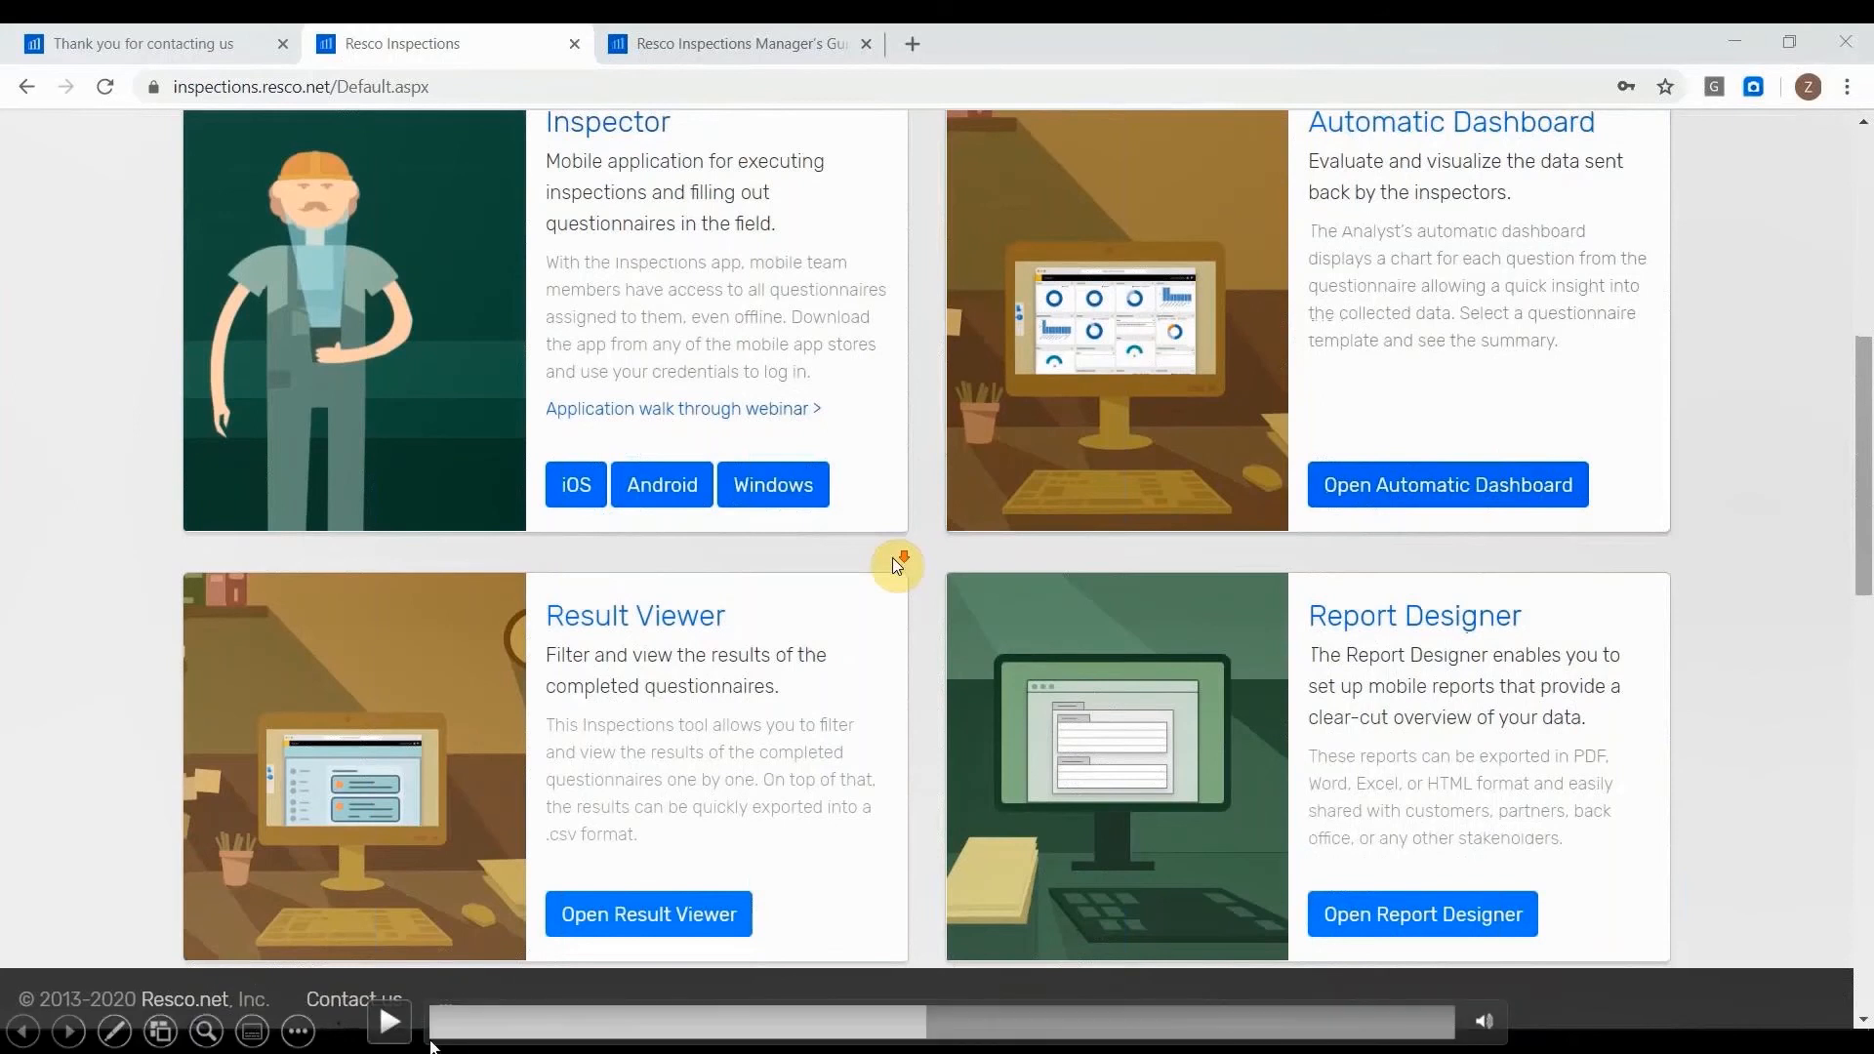
pyautogui.click(390, 1021)
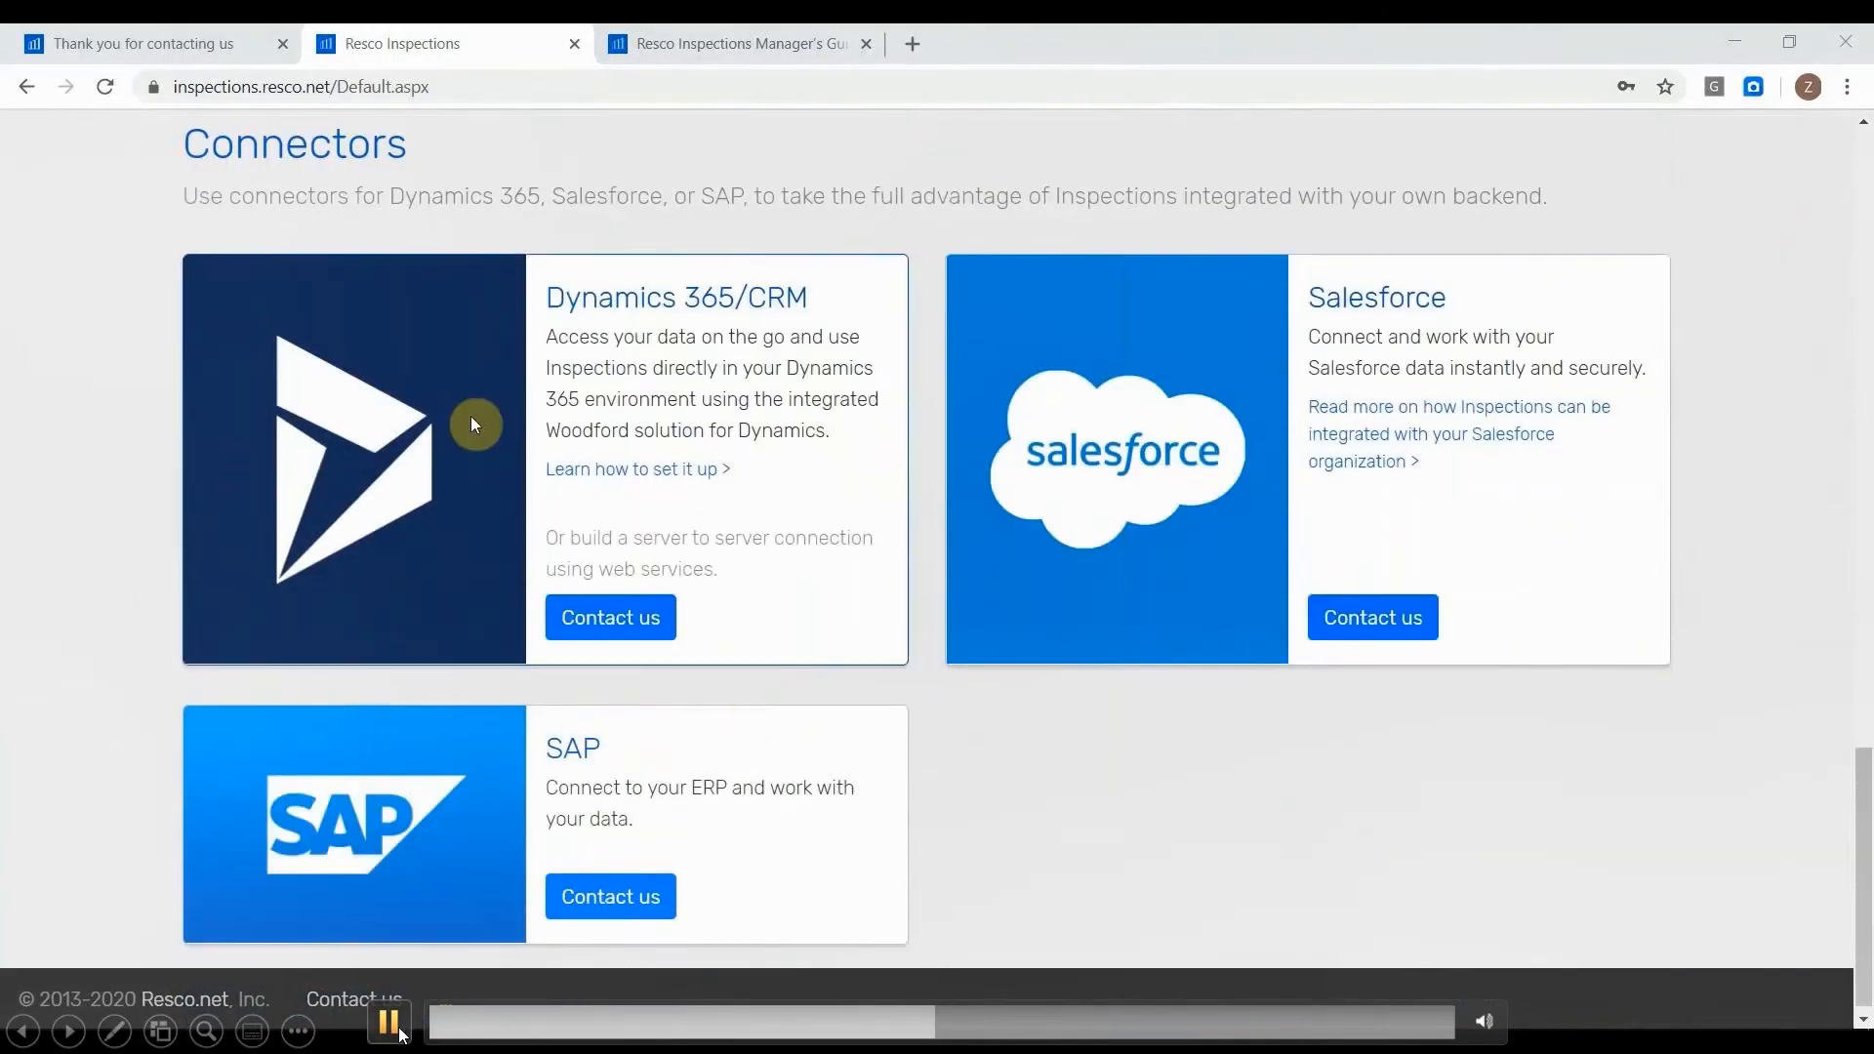
pyautogui.click(402, 1033)
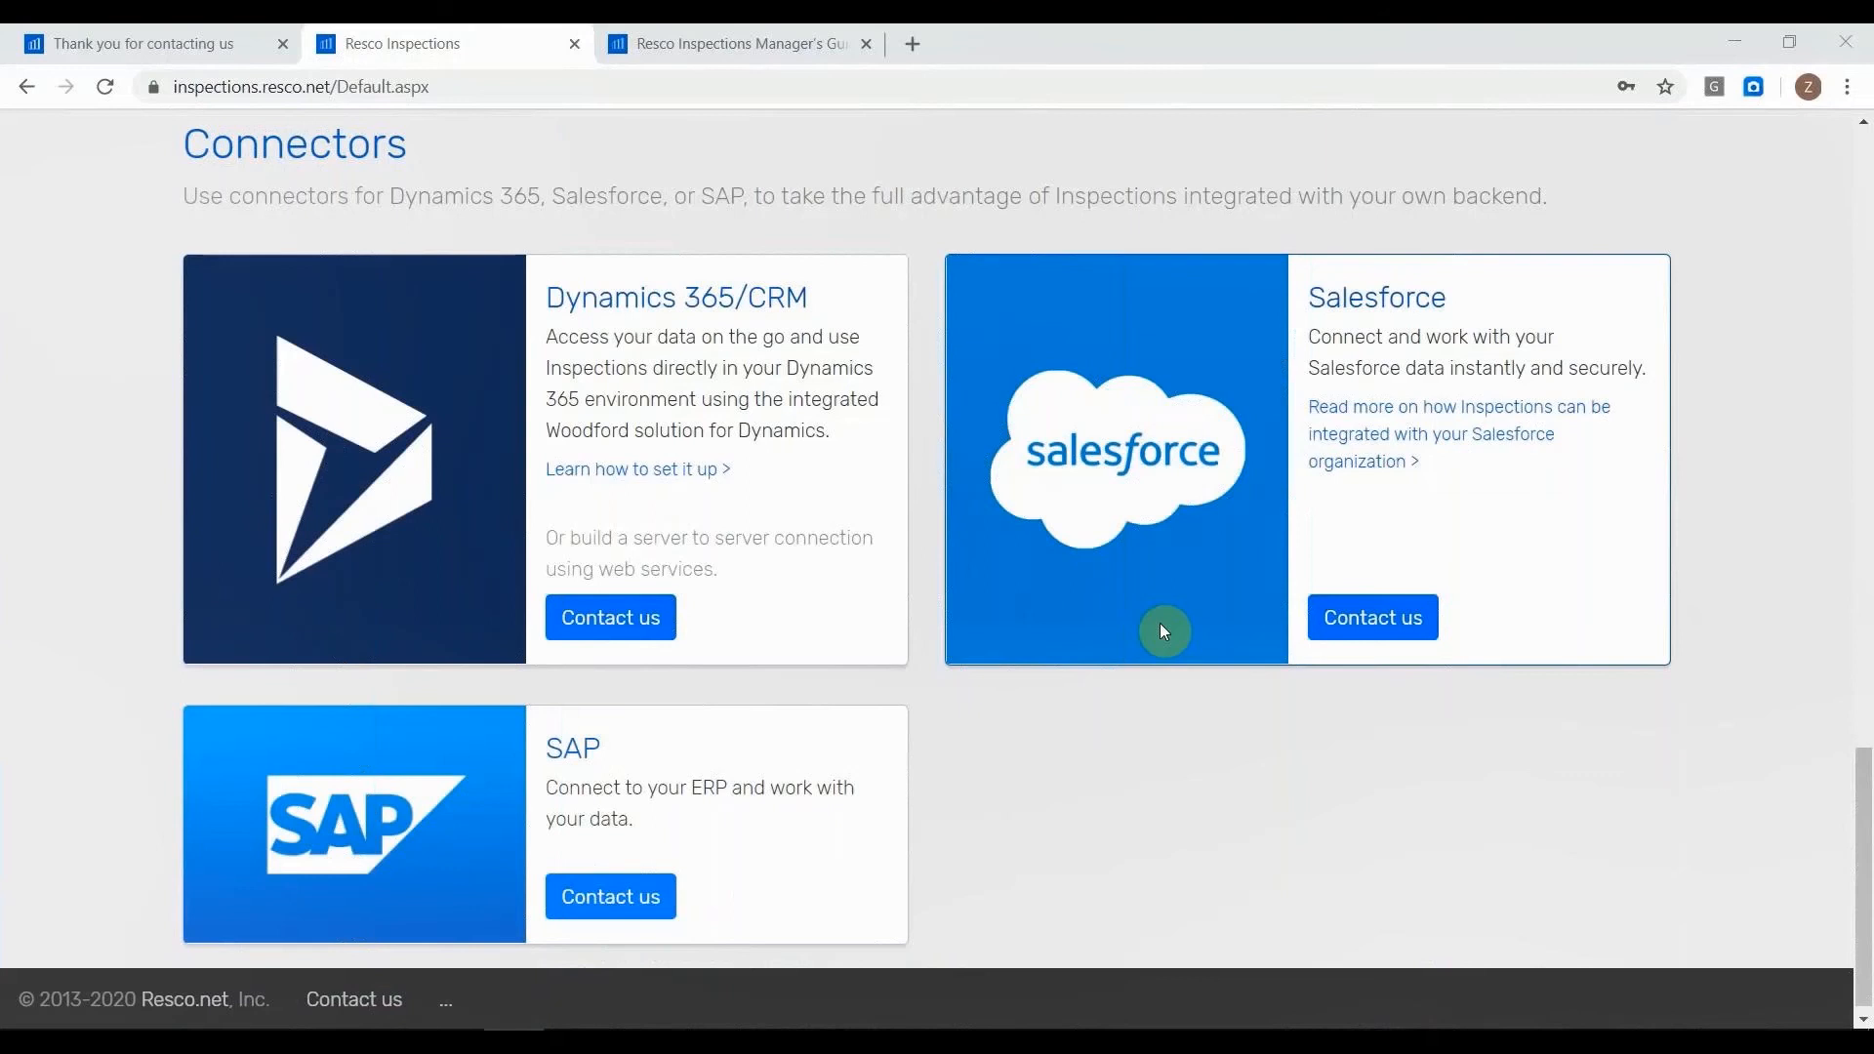
pyautogui.click(390, 1022)
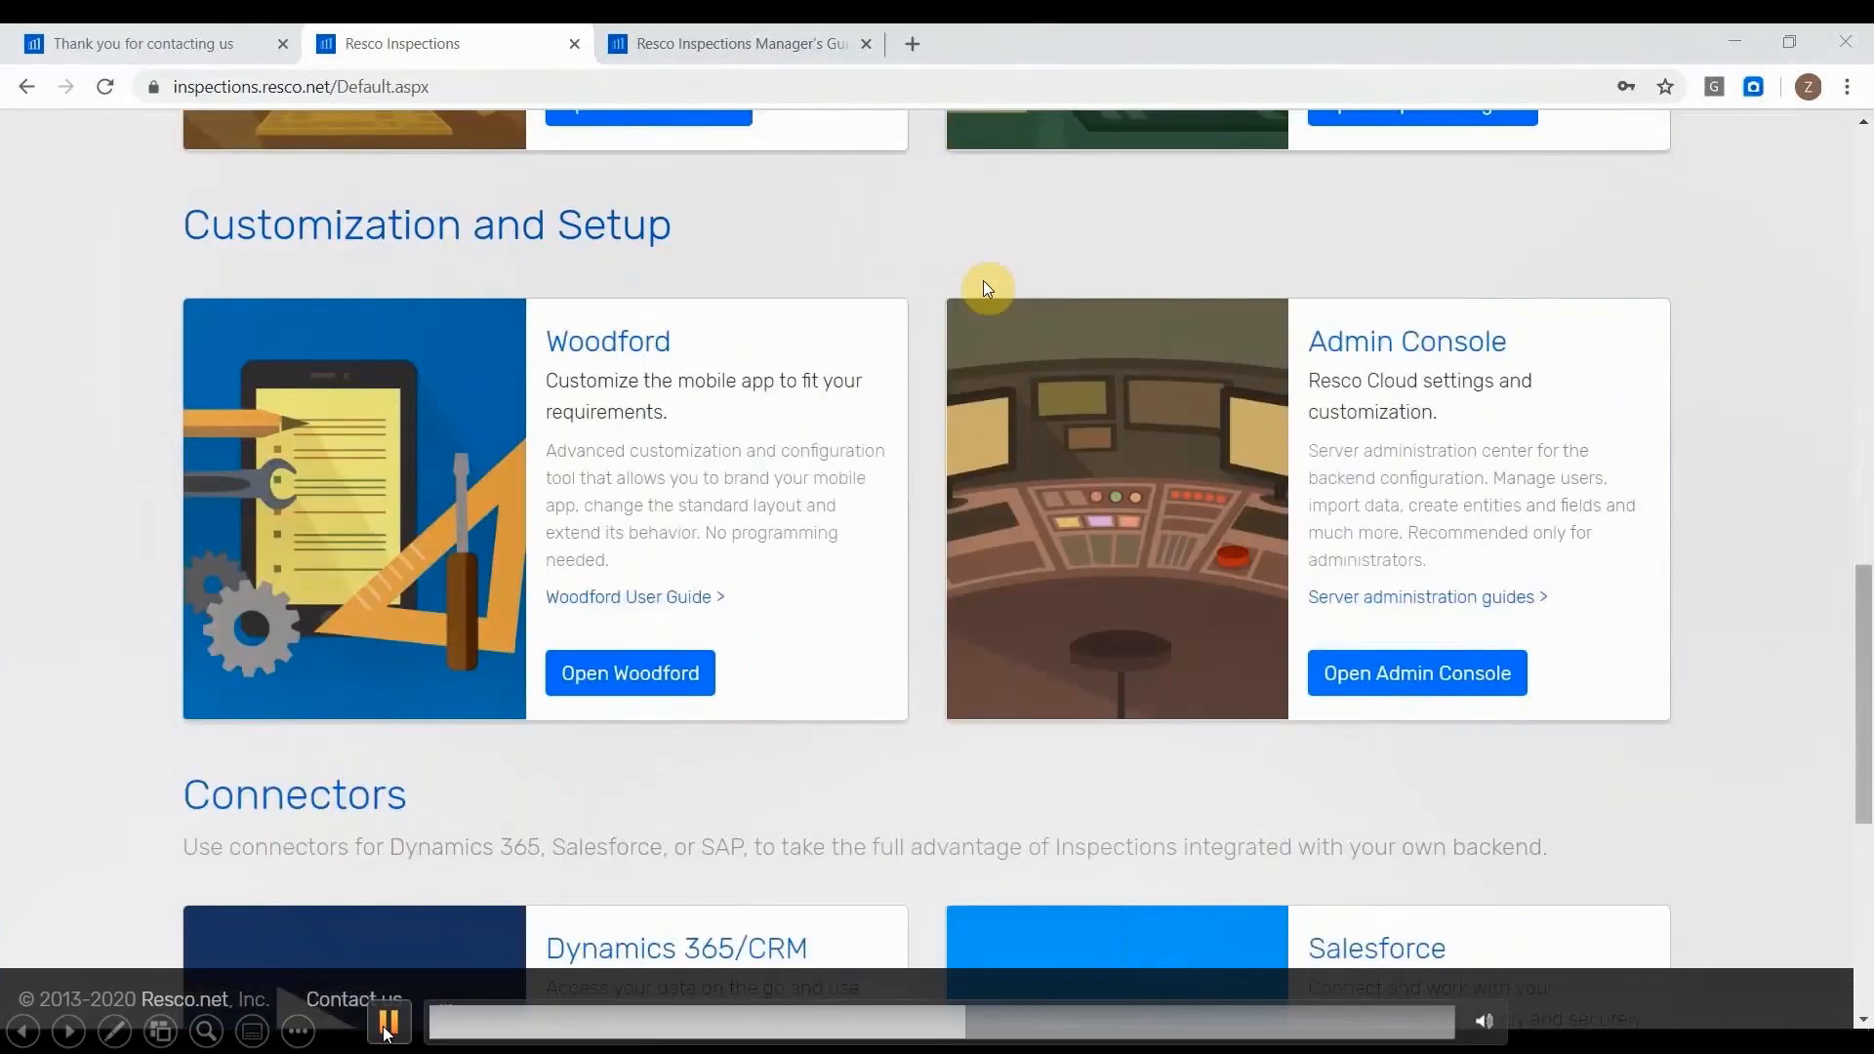
pyautogui.click(387, 1027)
# Start a new user in the Admin Console with first name Test and last name User, and fill in an e-mail address.
pyautogui.click(387, 1021)
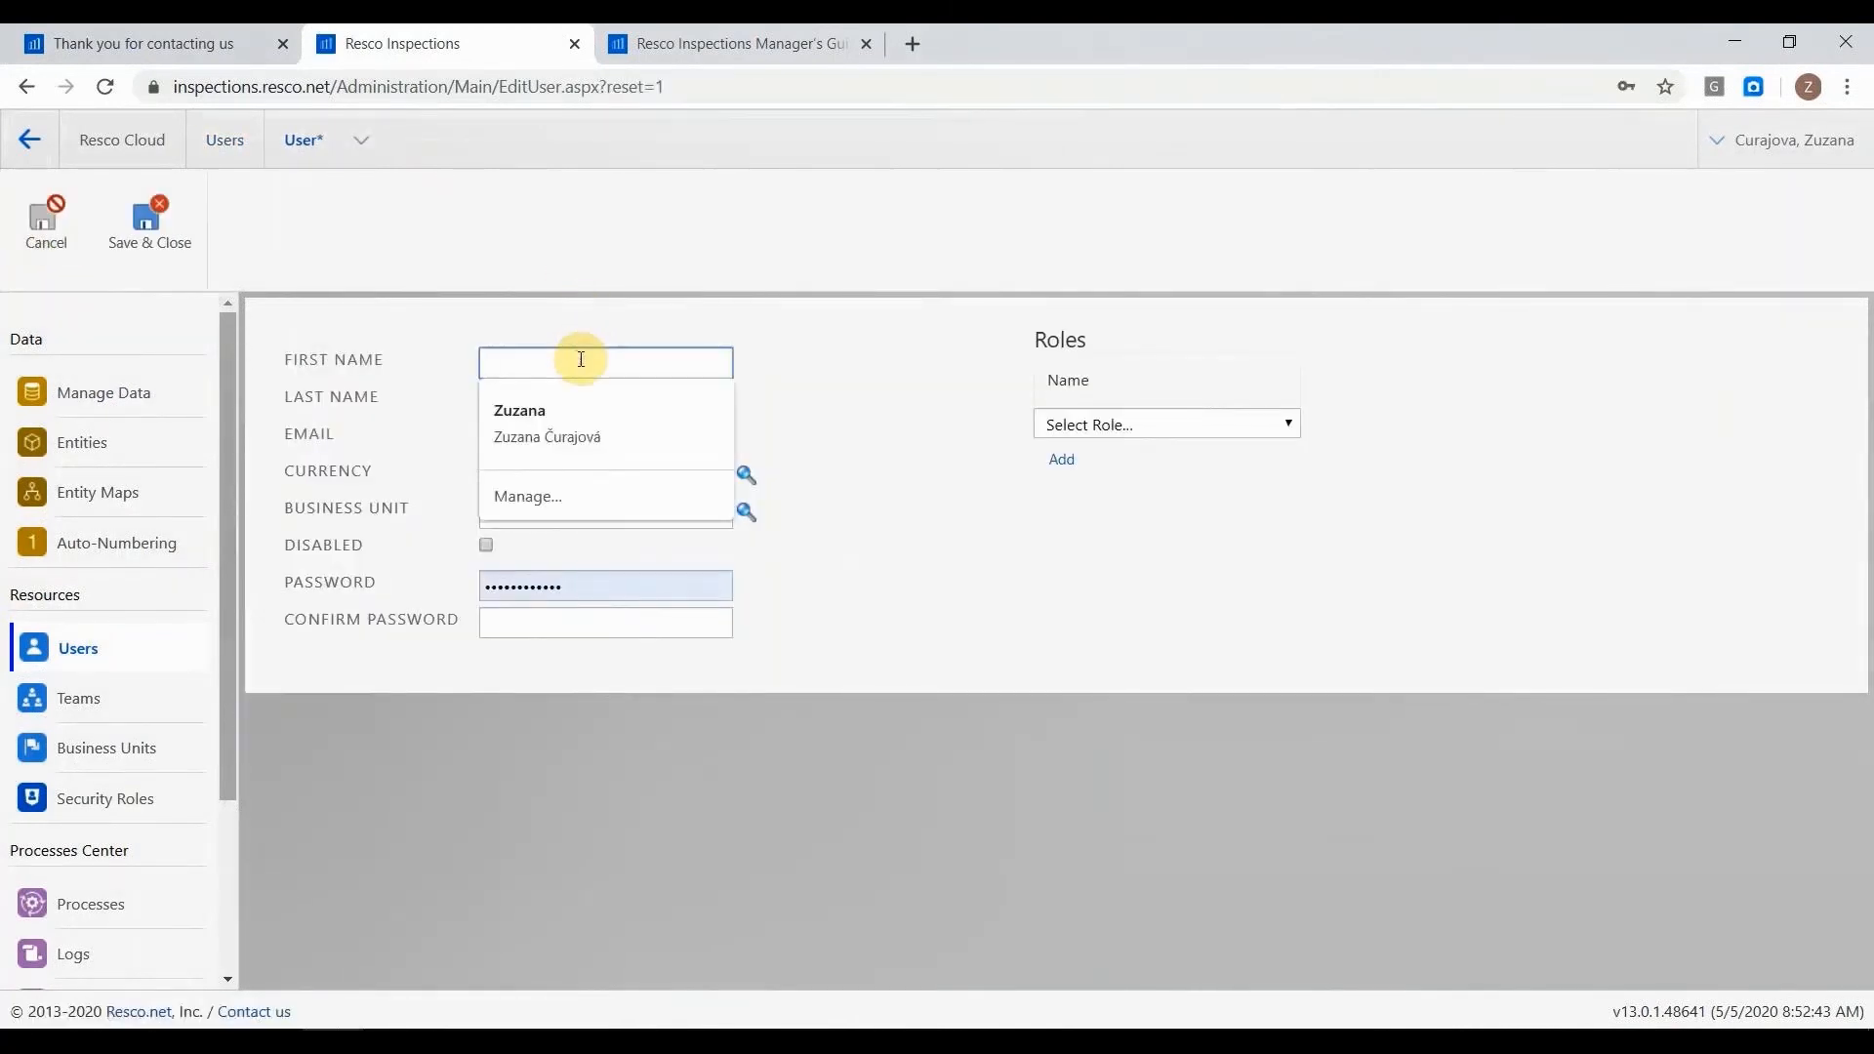
pyautogui.write('Test')
pyautogui.press('Tab')
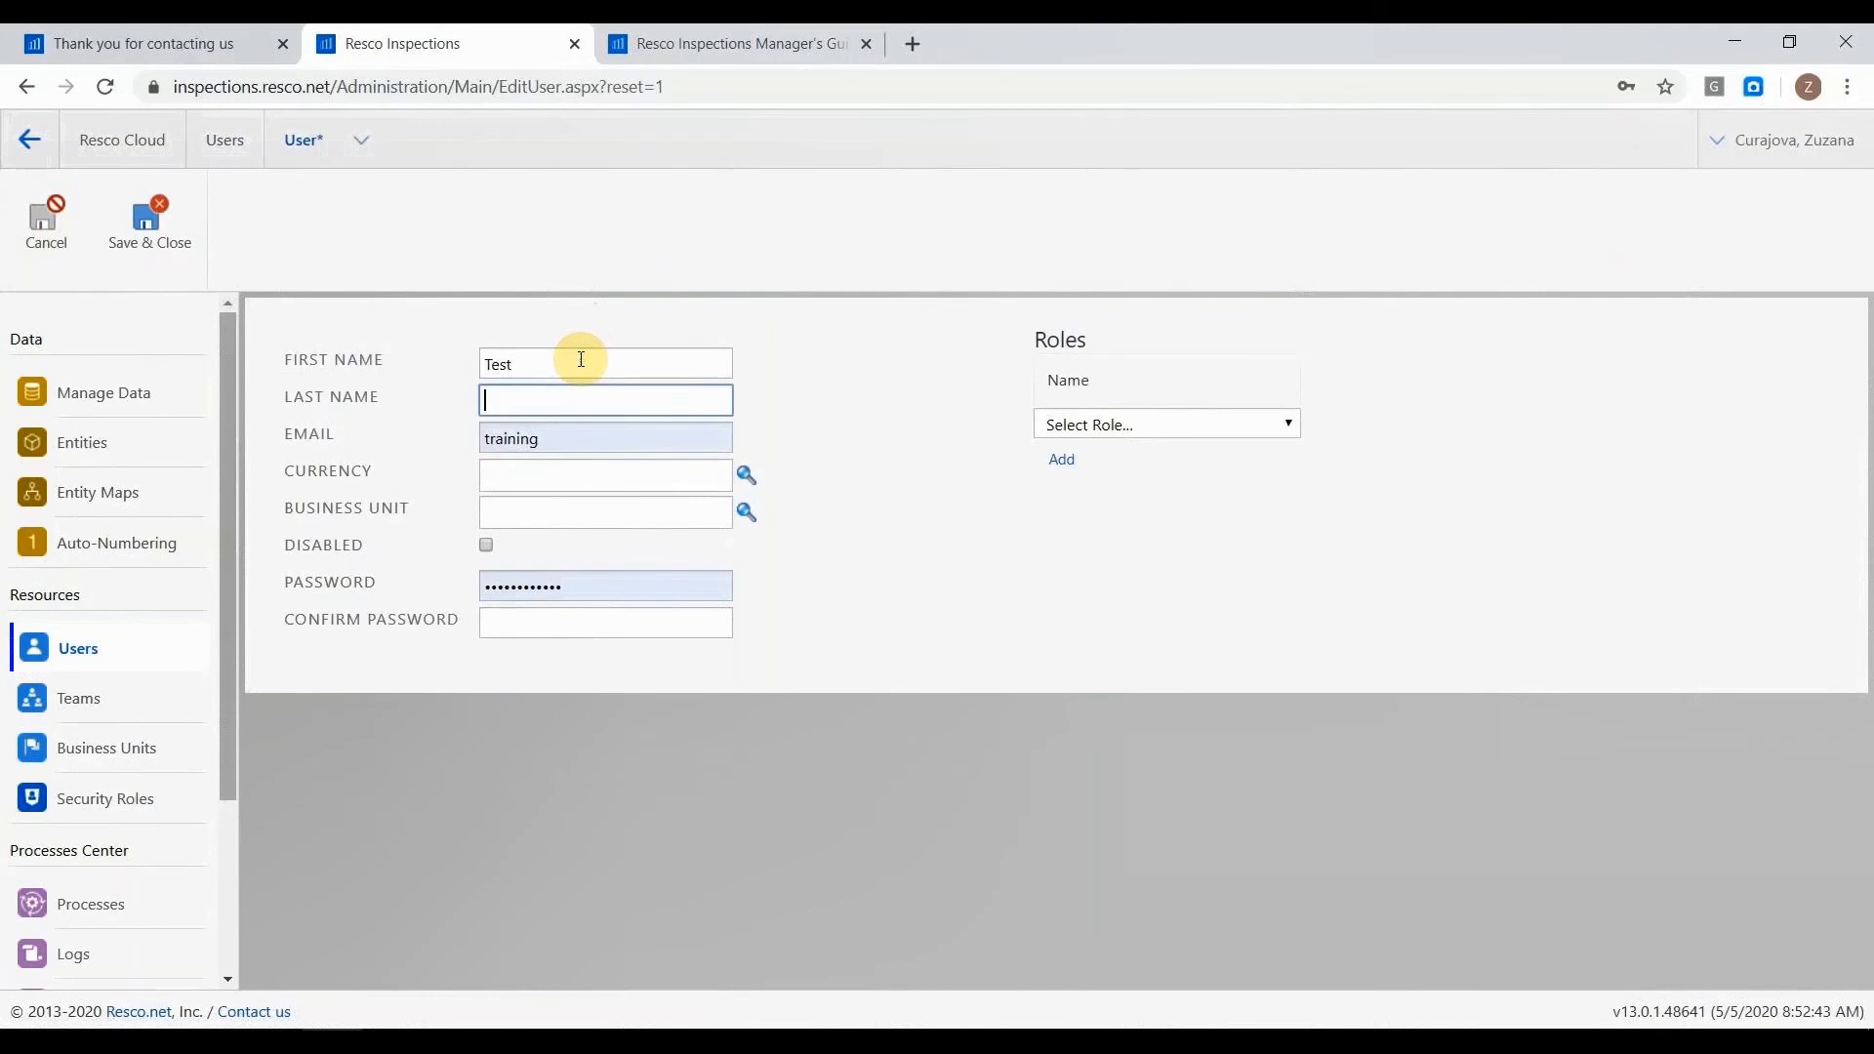
pyautogui.write('User')
pyautogui.click(568, 444)
pyautogui.doubleClick(569, 444)
pyautogui.press('BackSpace')
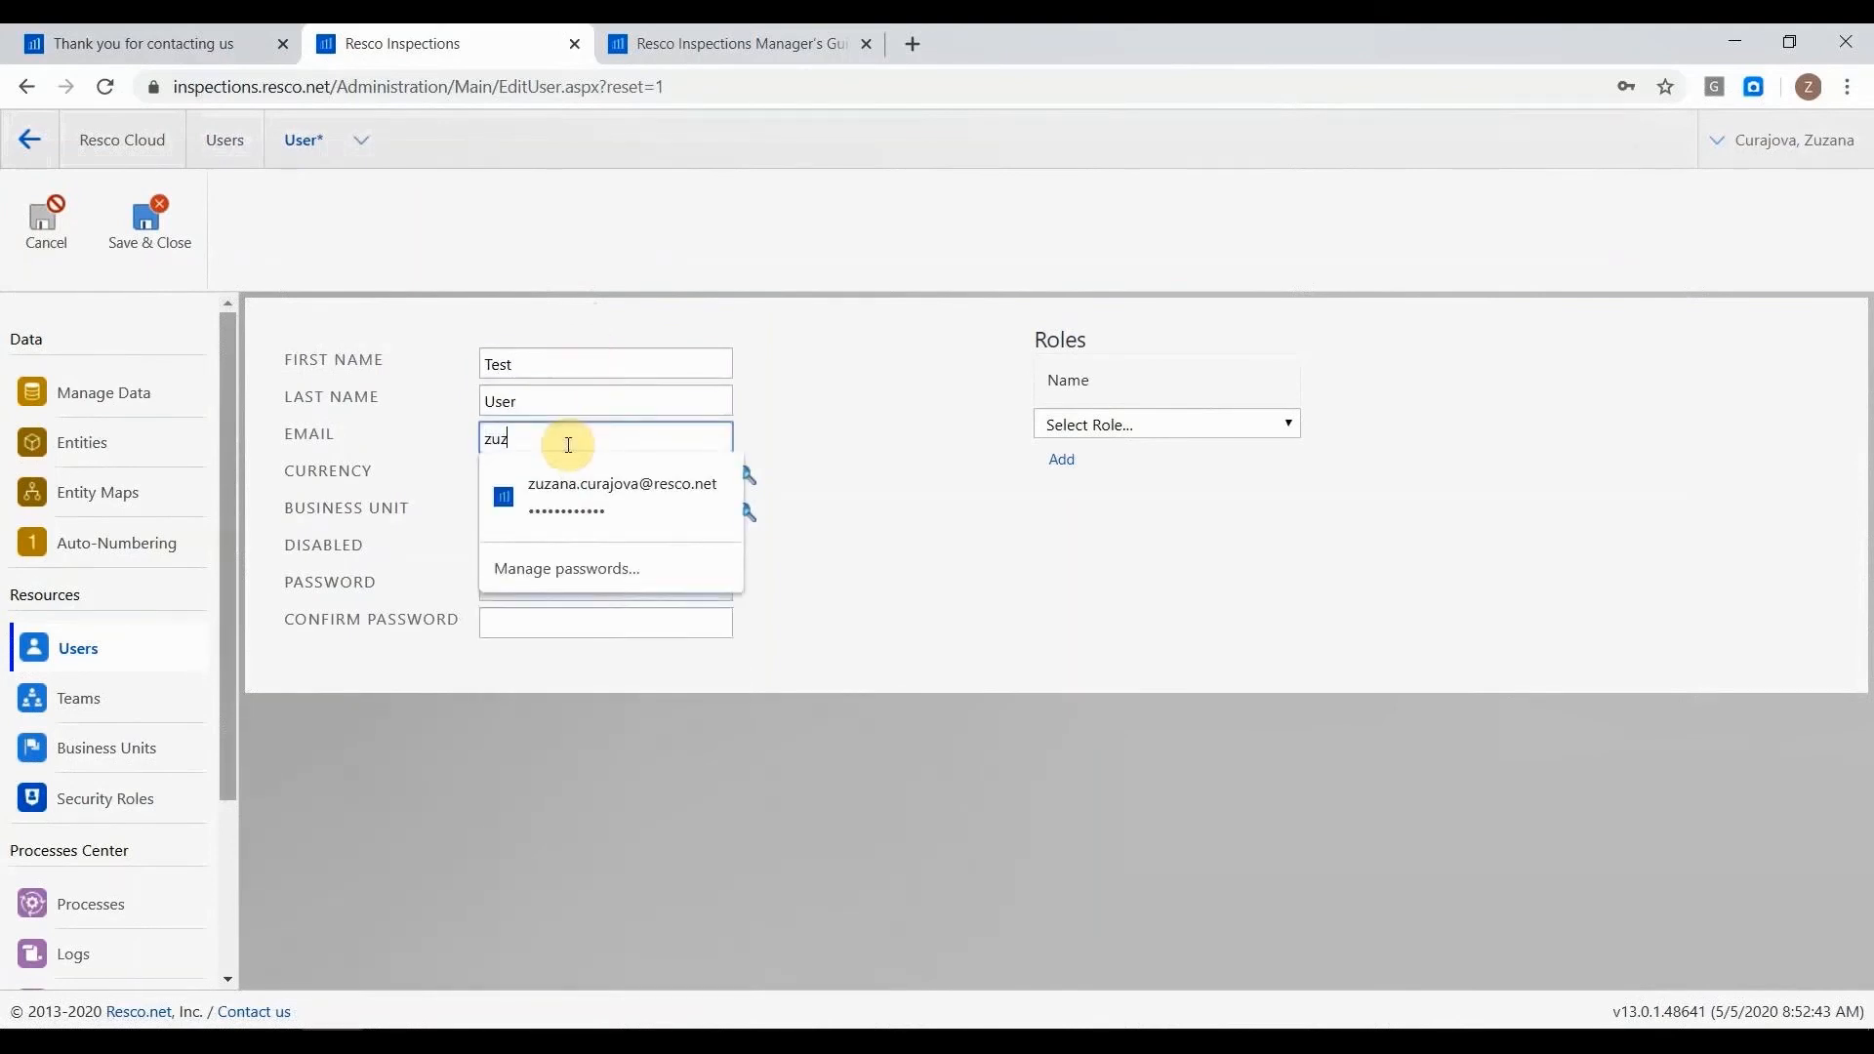
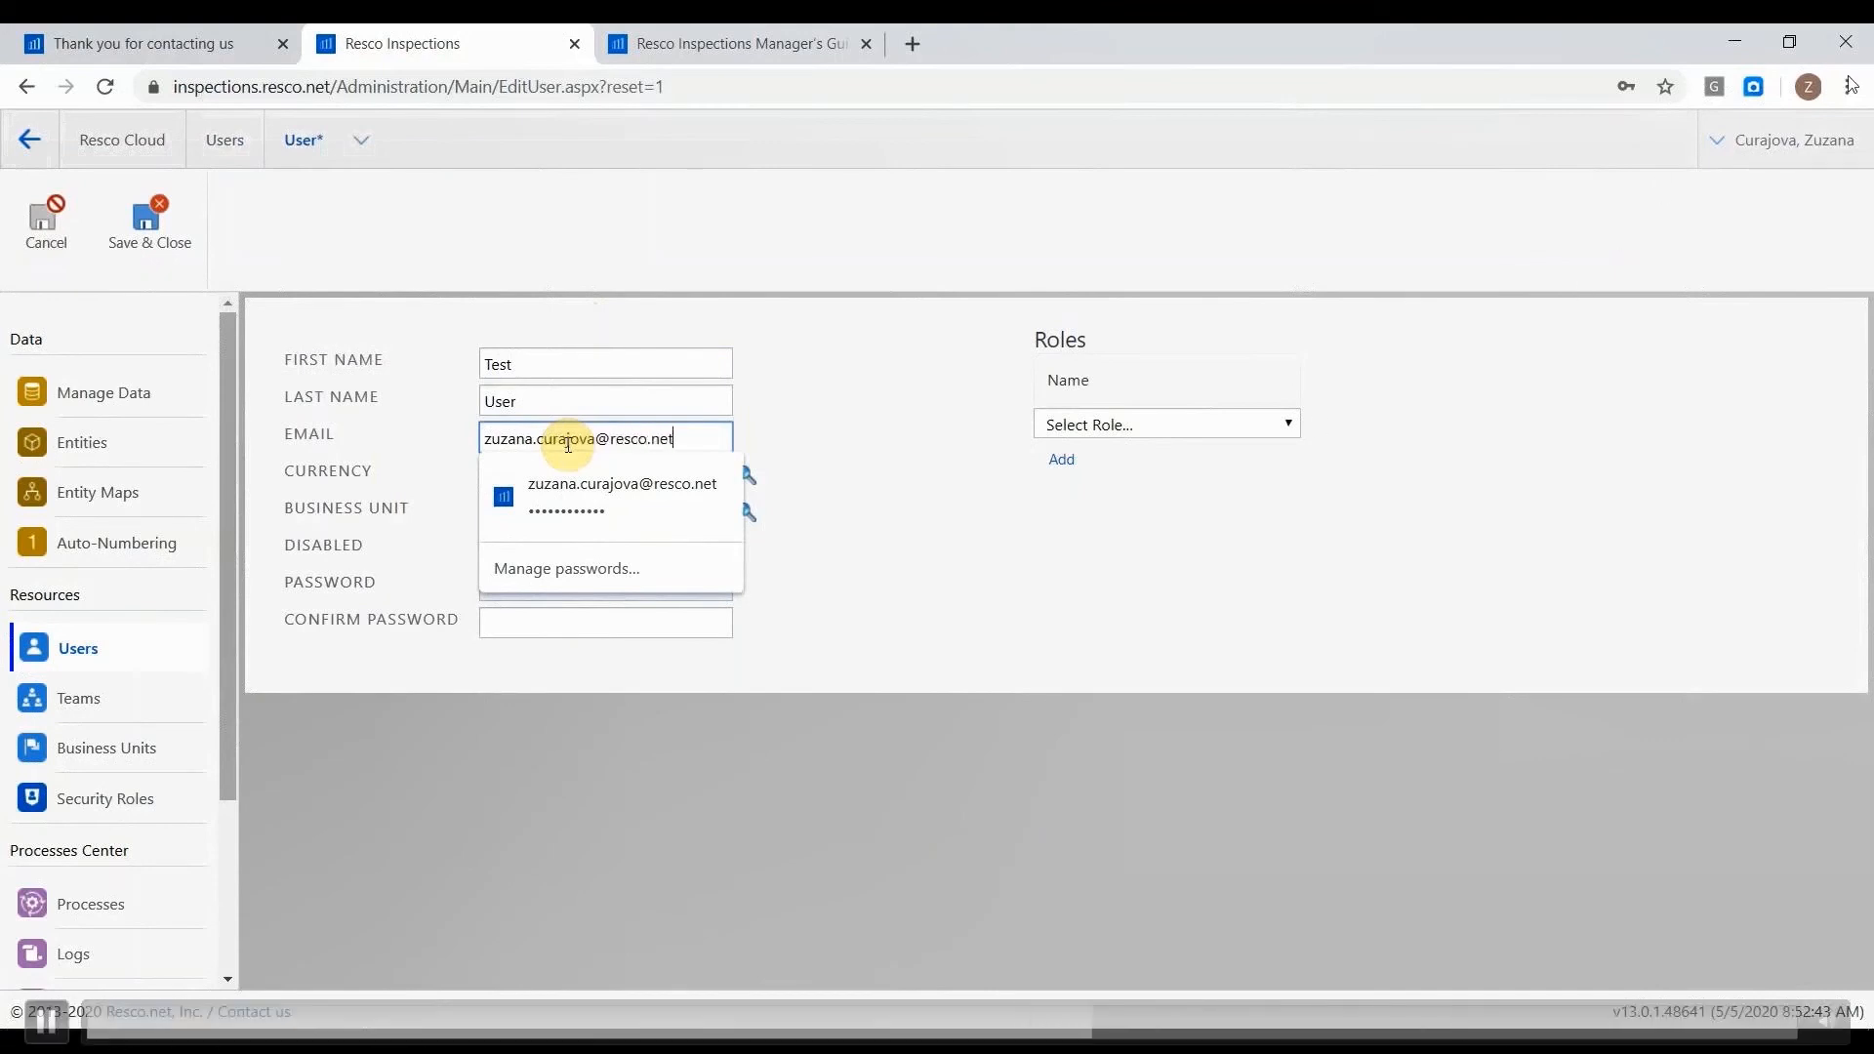
pyautogui.click(590, 485)
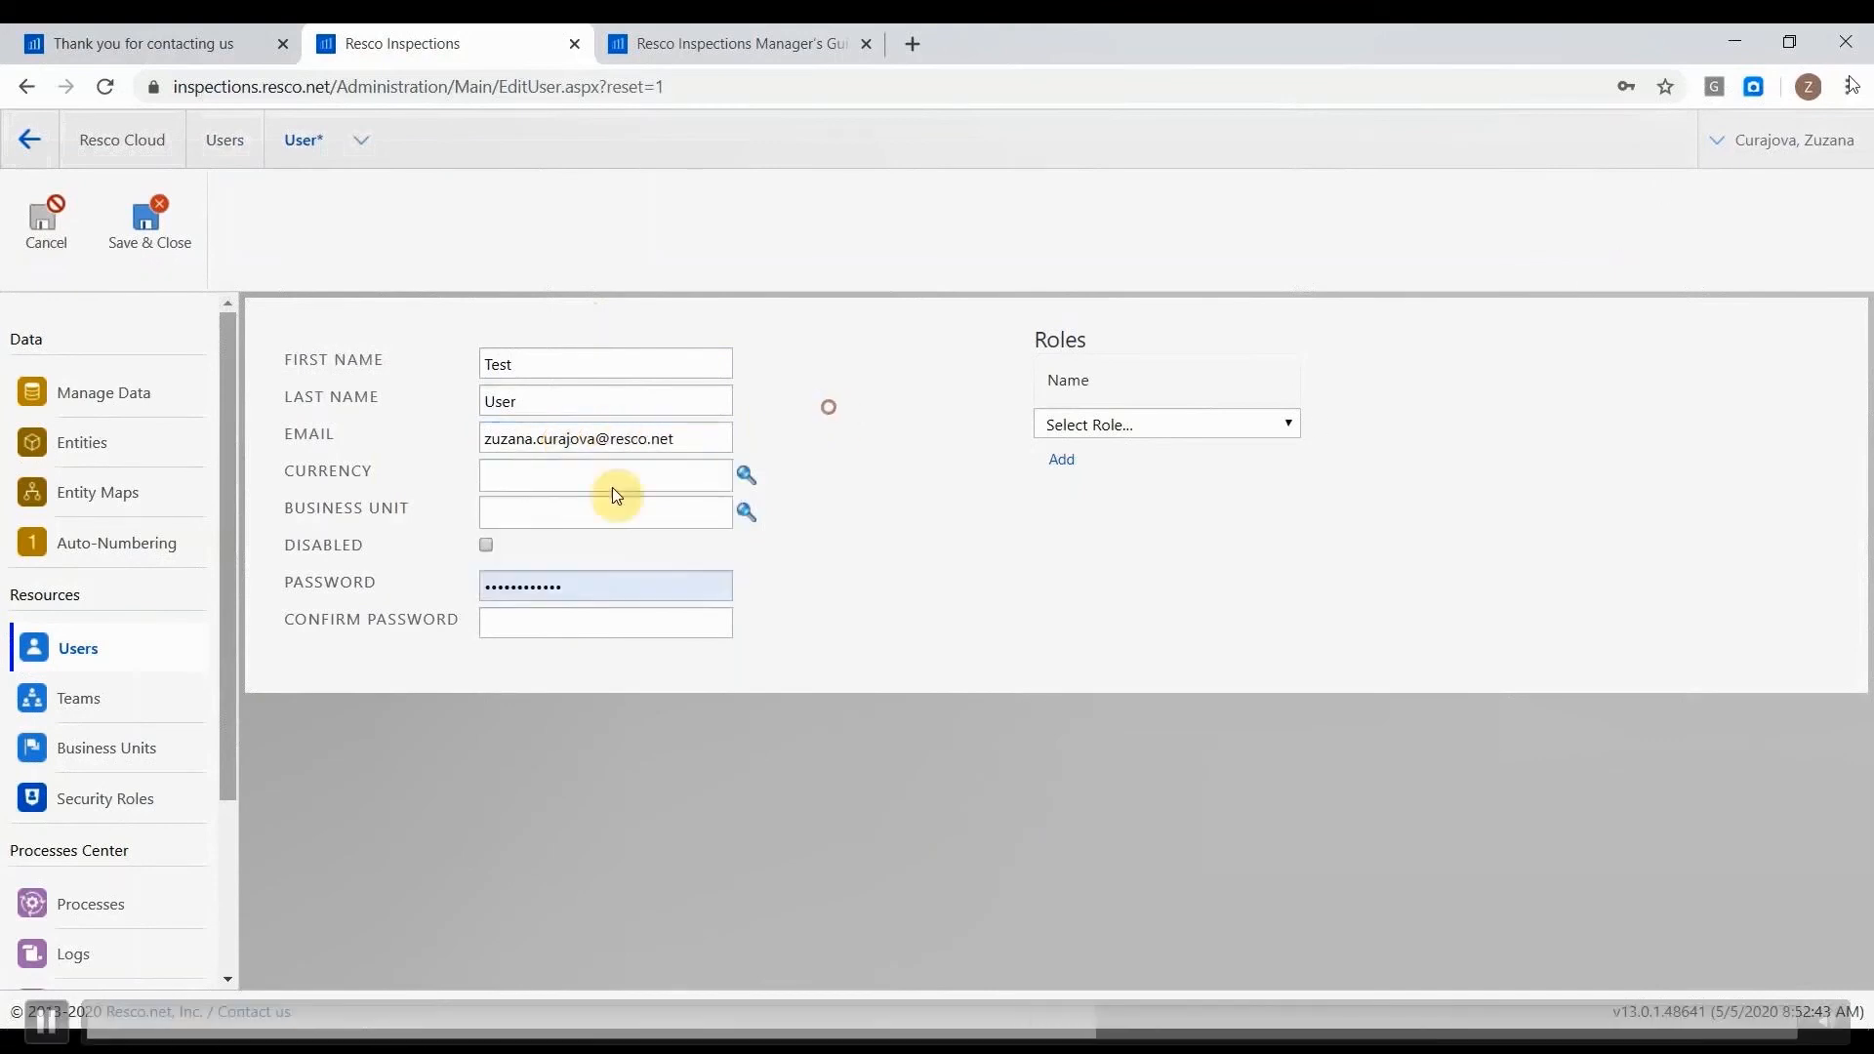
# Replace the prefilled password with a new one for the user and enter it again as confirmation.
pyautogui.doubleClick(527, 583)
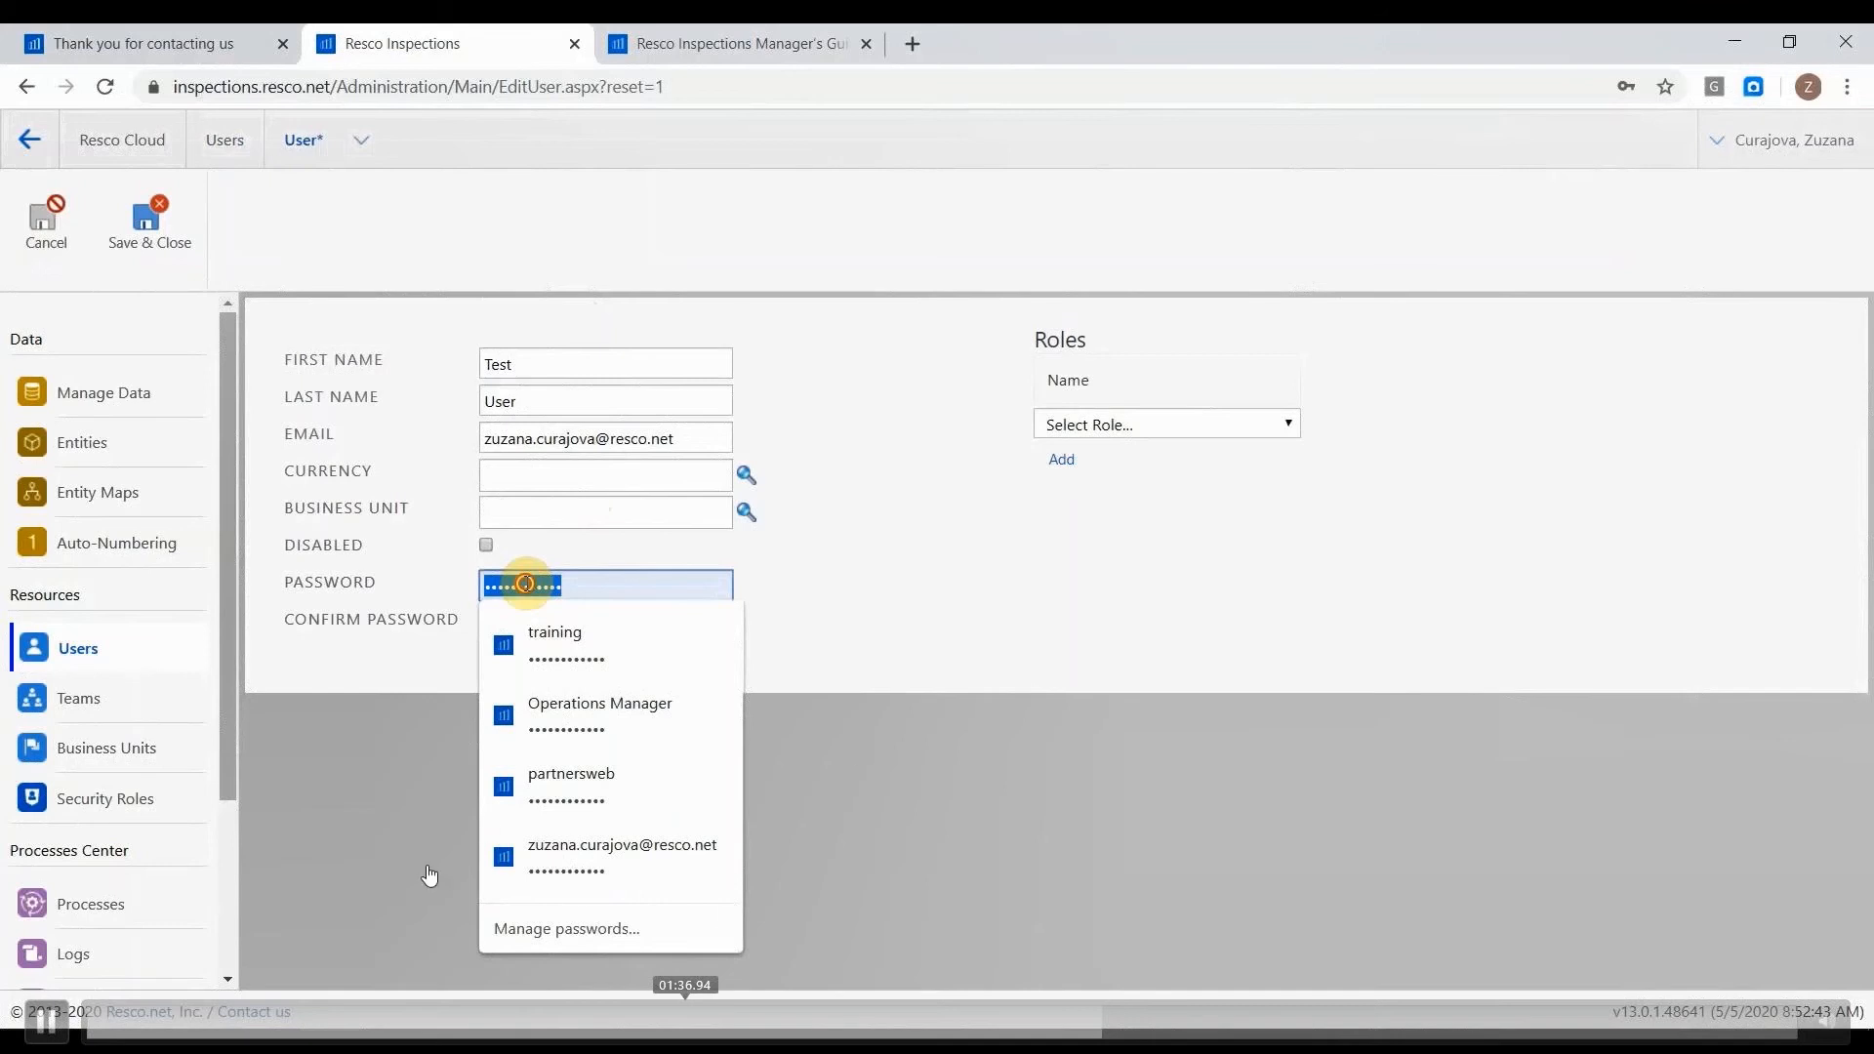
pyautogui.write('••••••••••')
pyautogui.press('Tab')
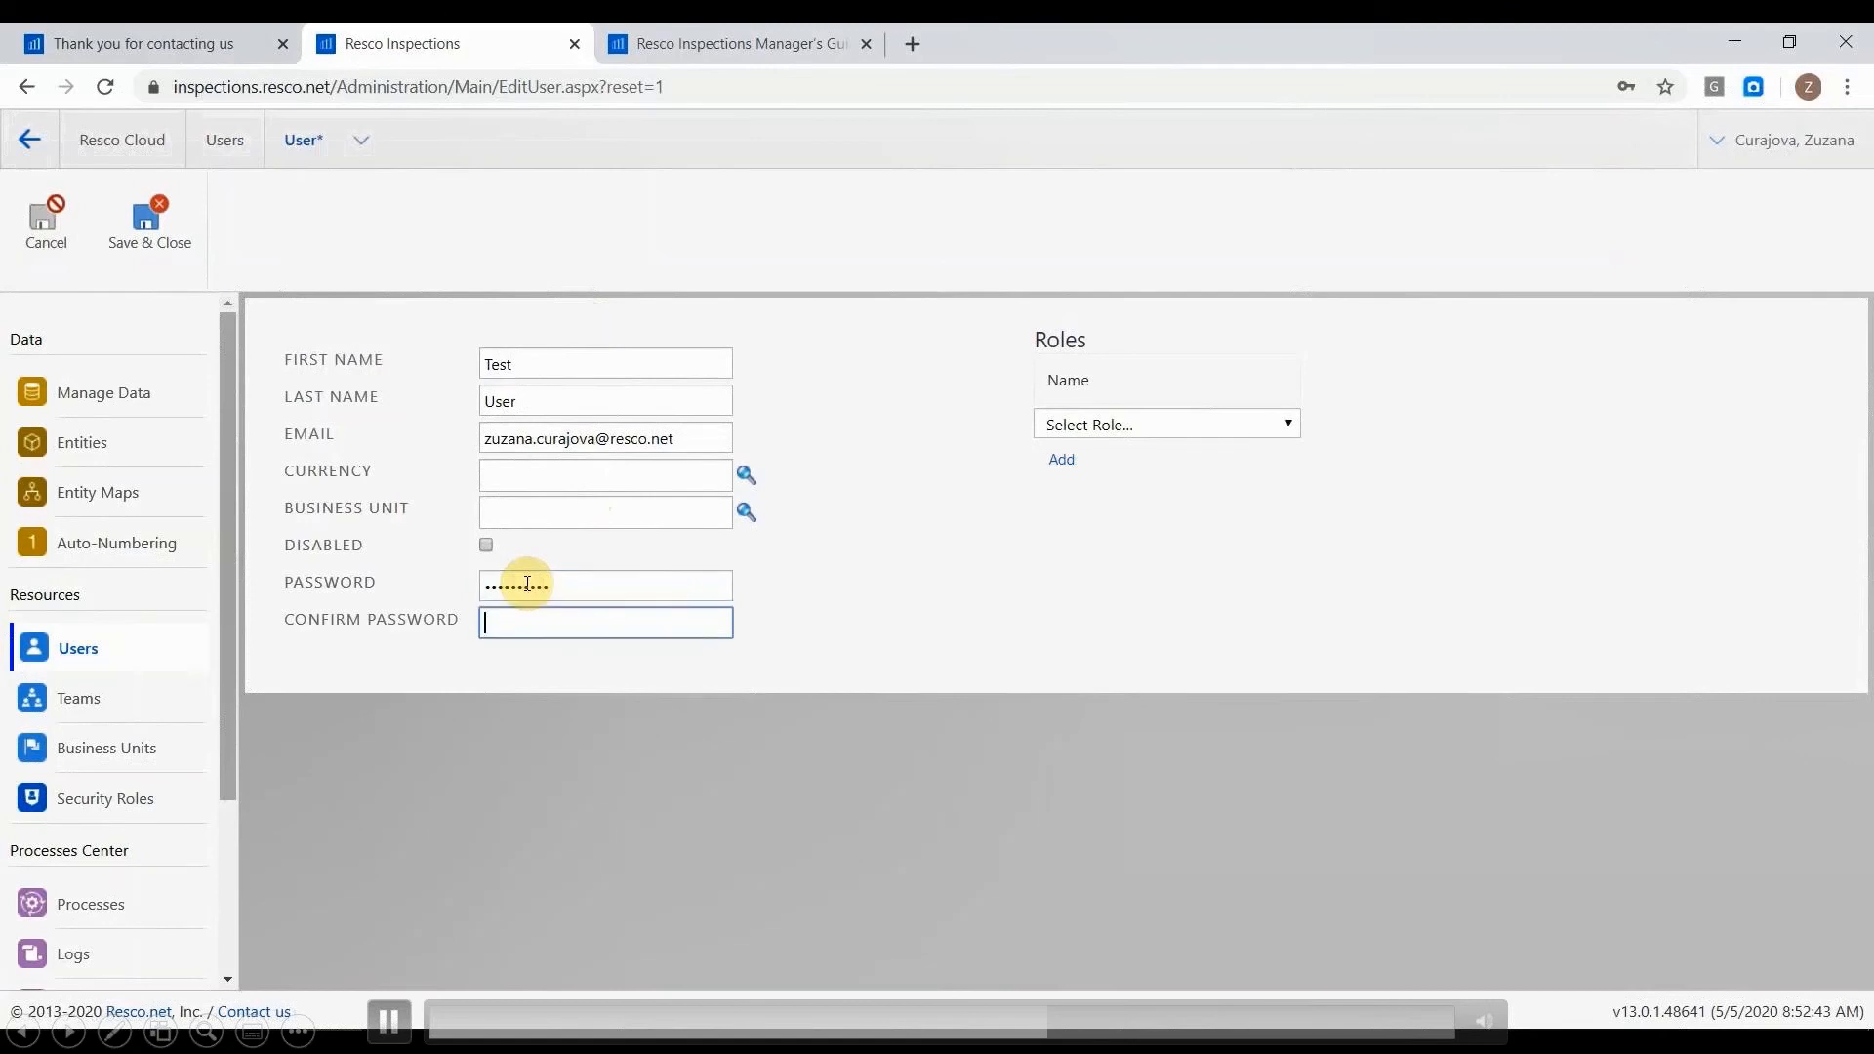
pyautogui.write('••••••••••')
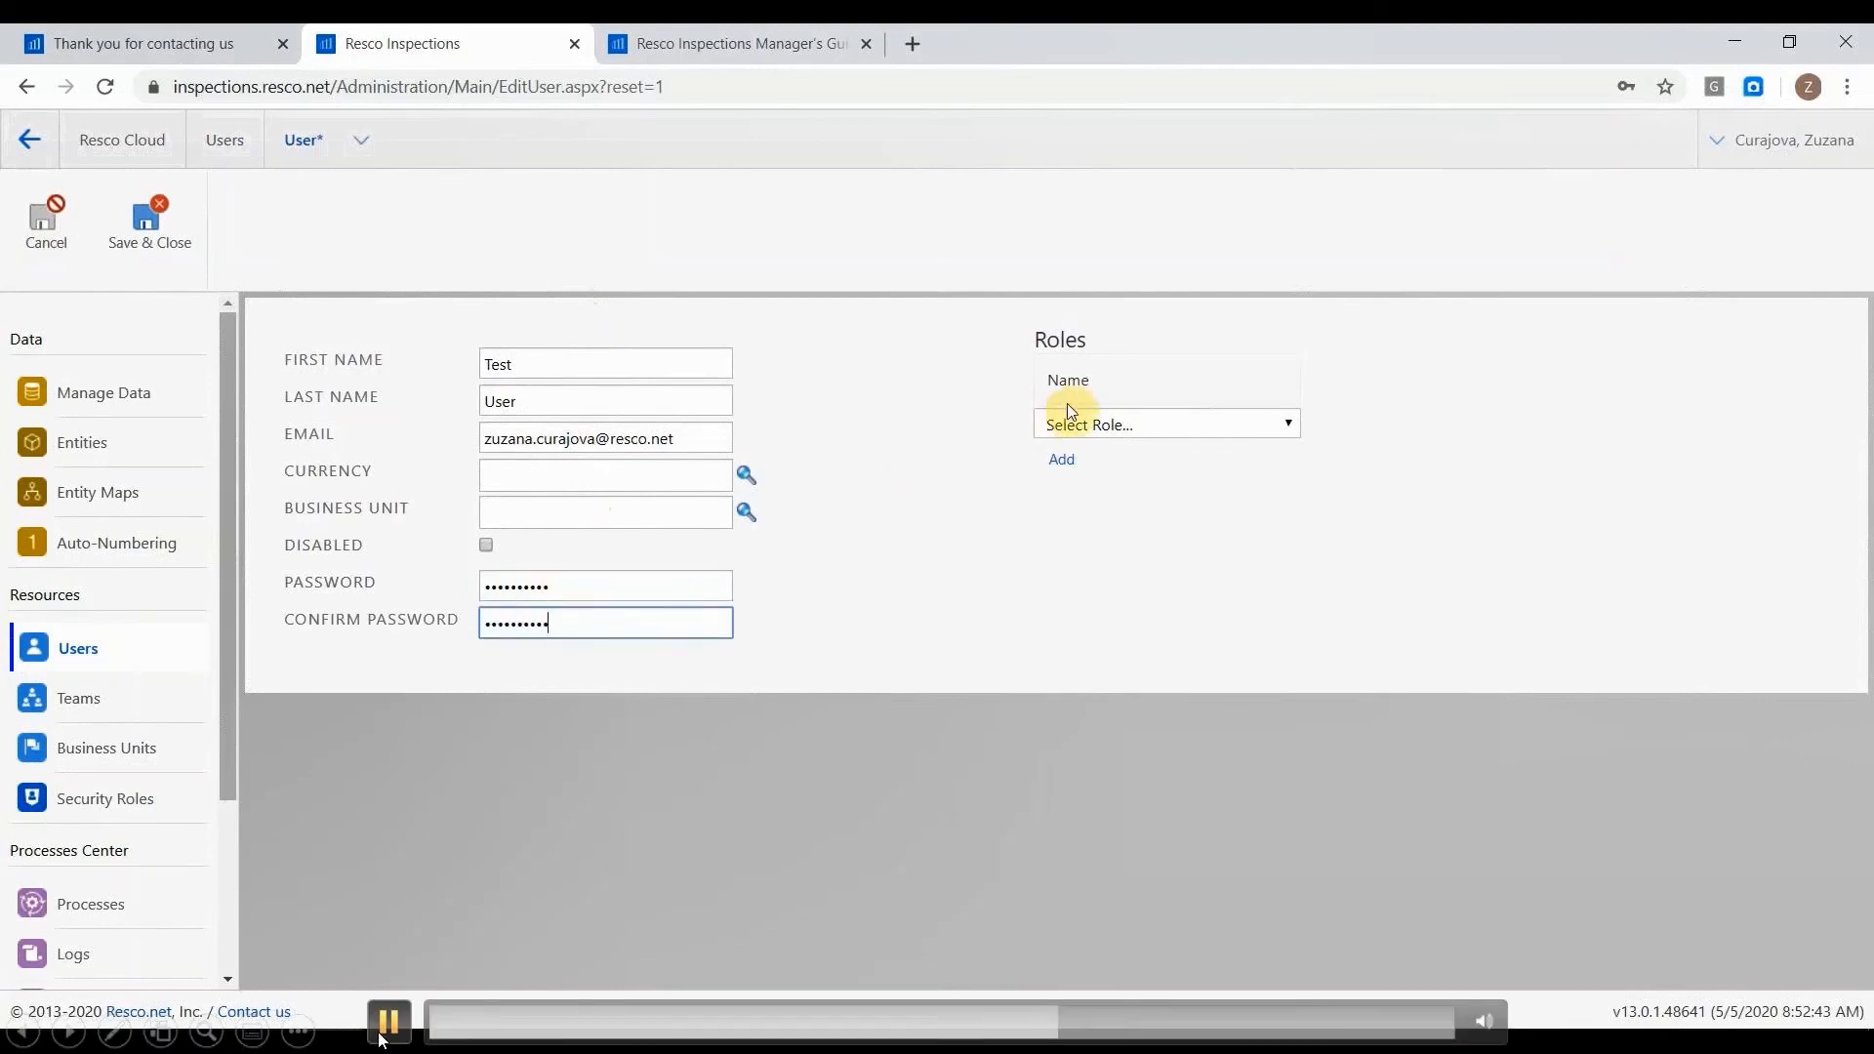
# Add the Inspector role to the new user and try to save the user.
pyautogui.click(1071, 422)
pyautogui.click(1122, 639)
pyautogui.click(1063, 461)
pyautogui.click(171, 242)
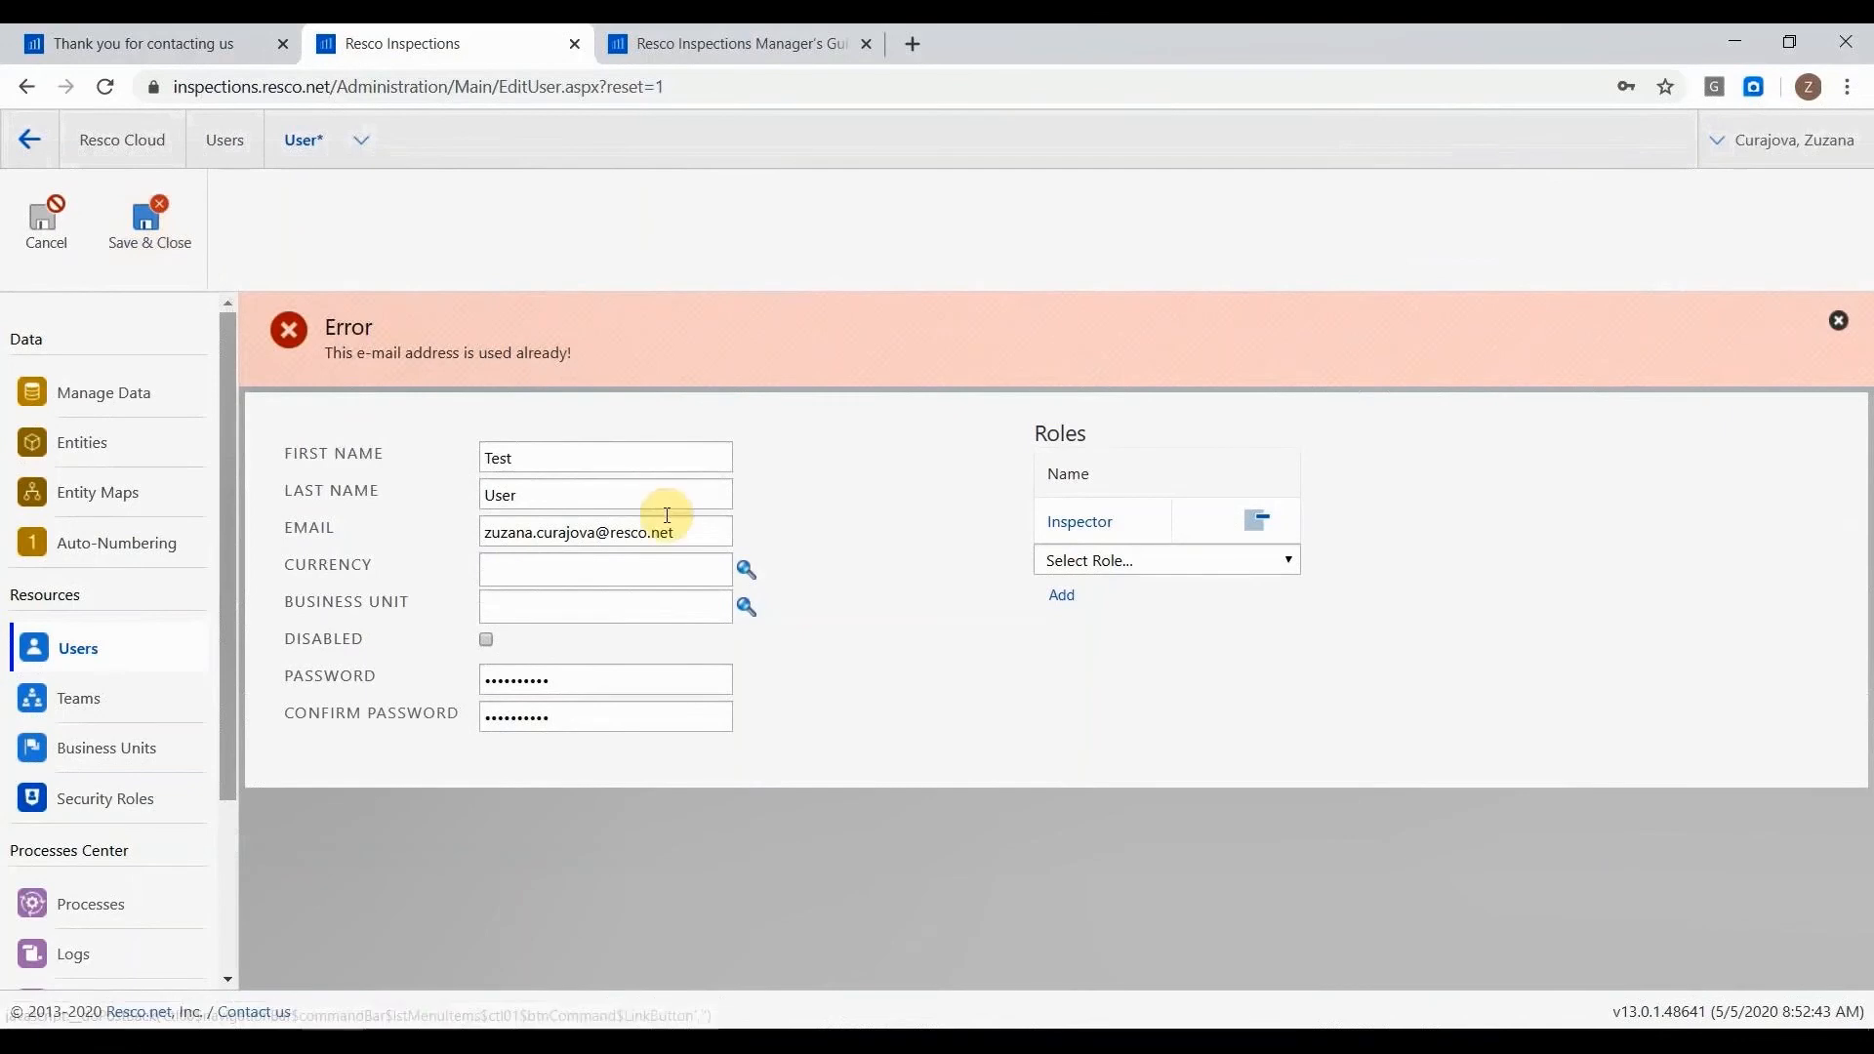
# Change the new user's e-mail to a test address, save the user and dismiss the browser's offer to save the password.
pyautogui.click(598, 531)
pyautogui.moveTo(598, 532); pyautogui.dragTo(469, 543)
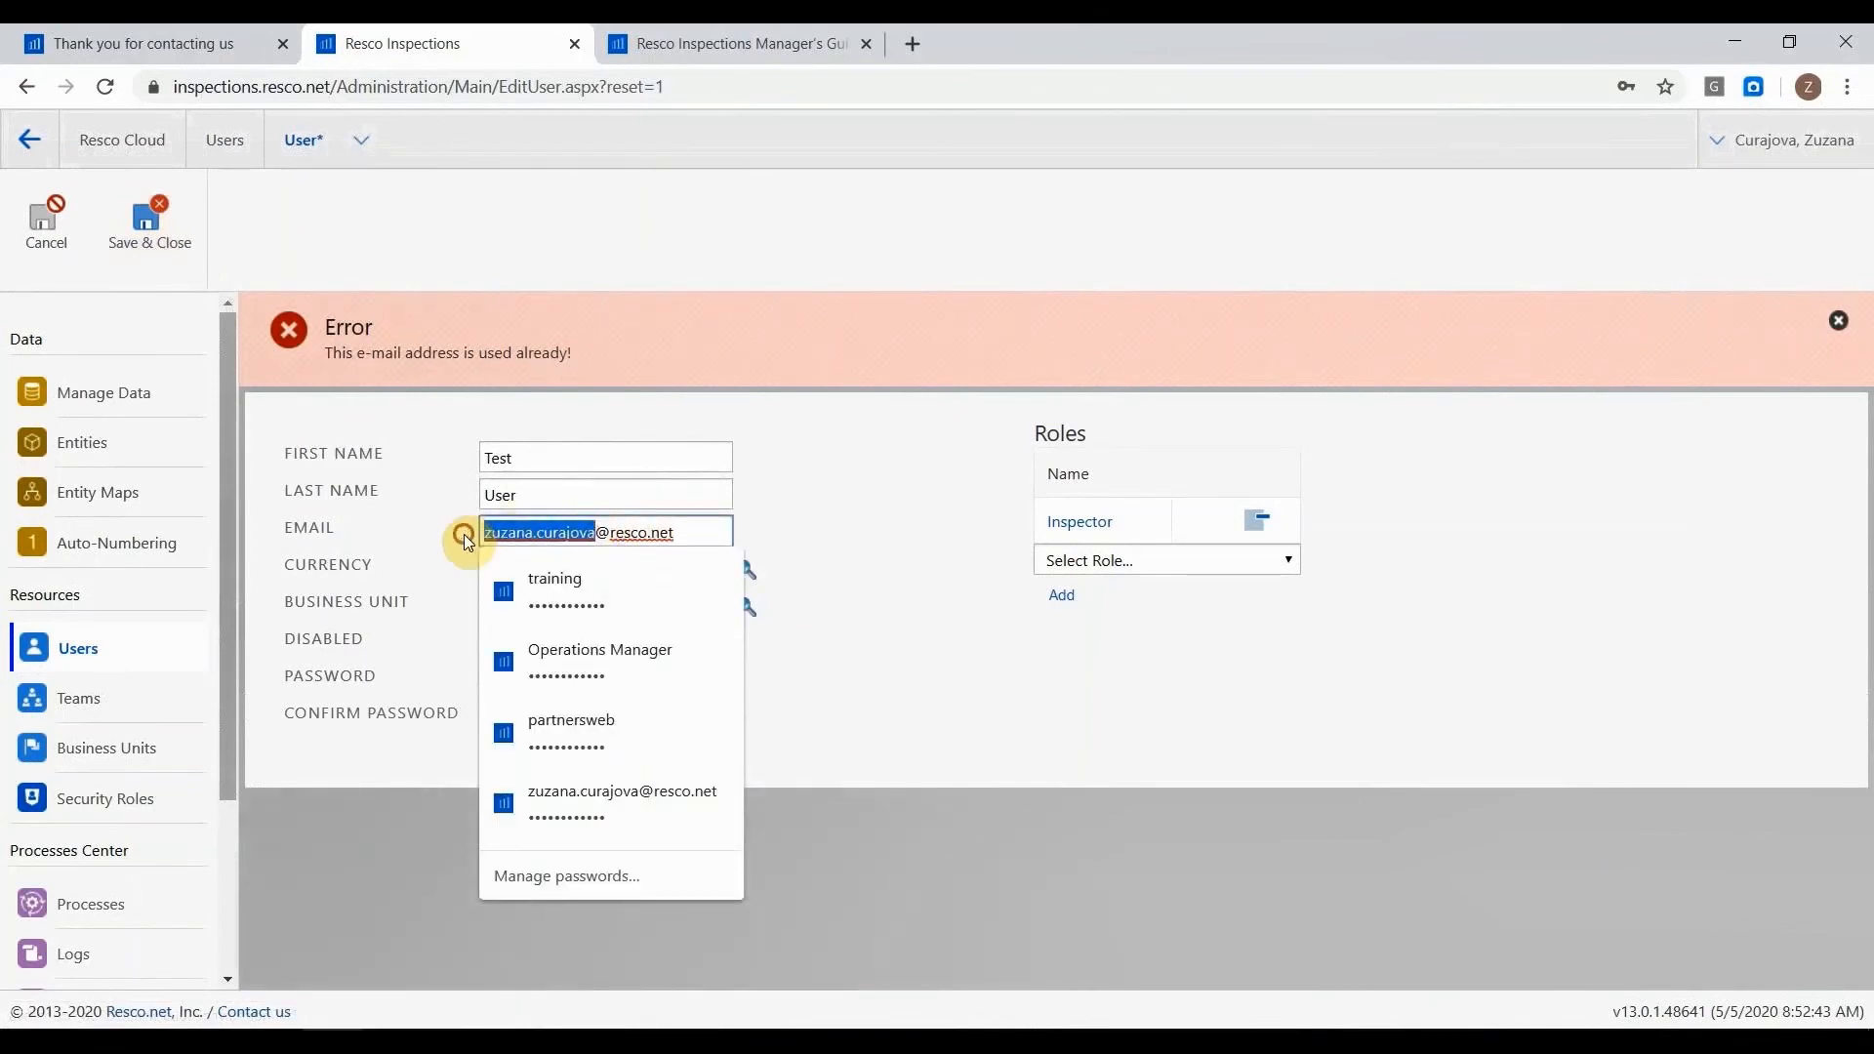
pyautogui.write('testuser')
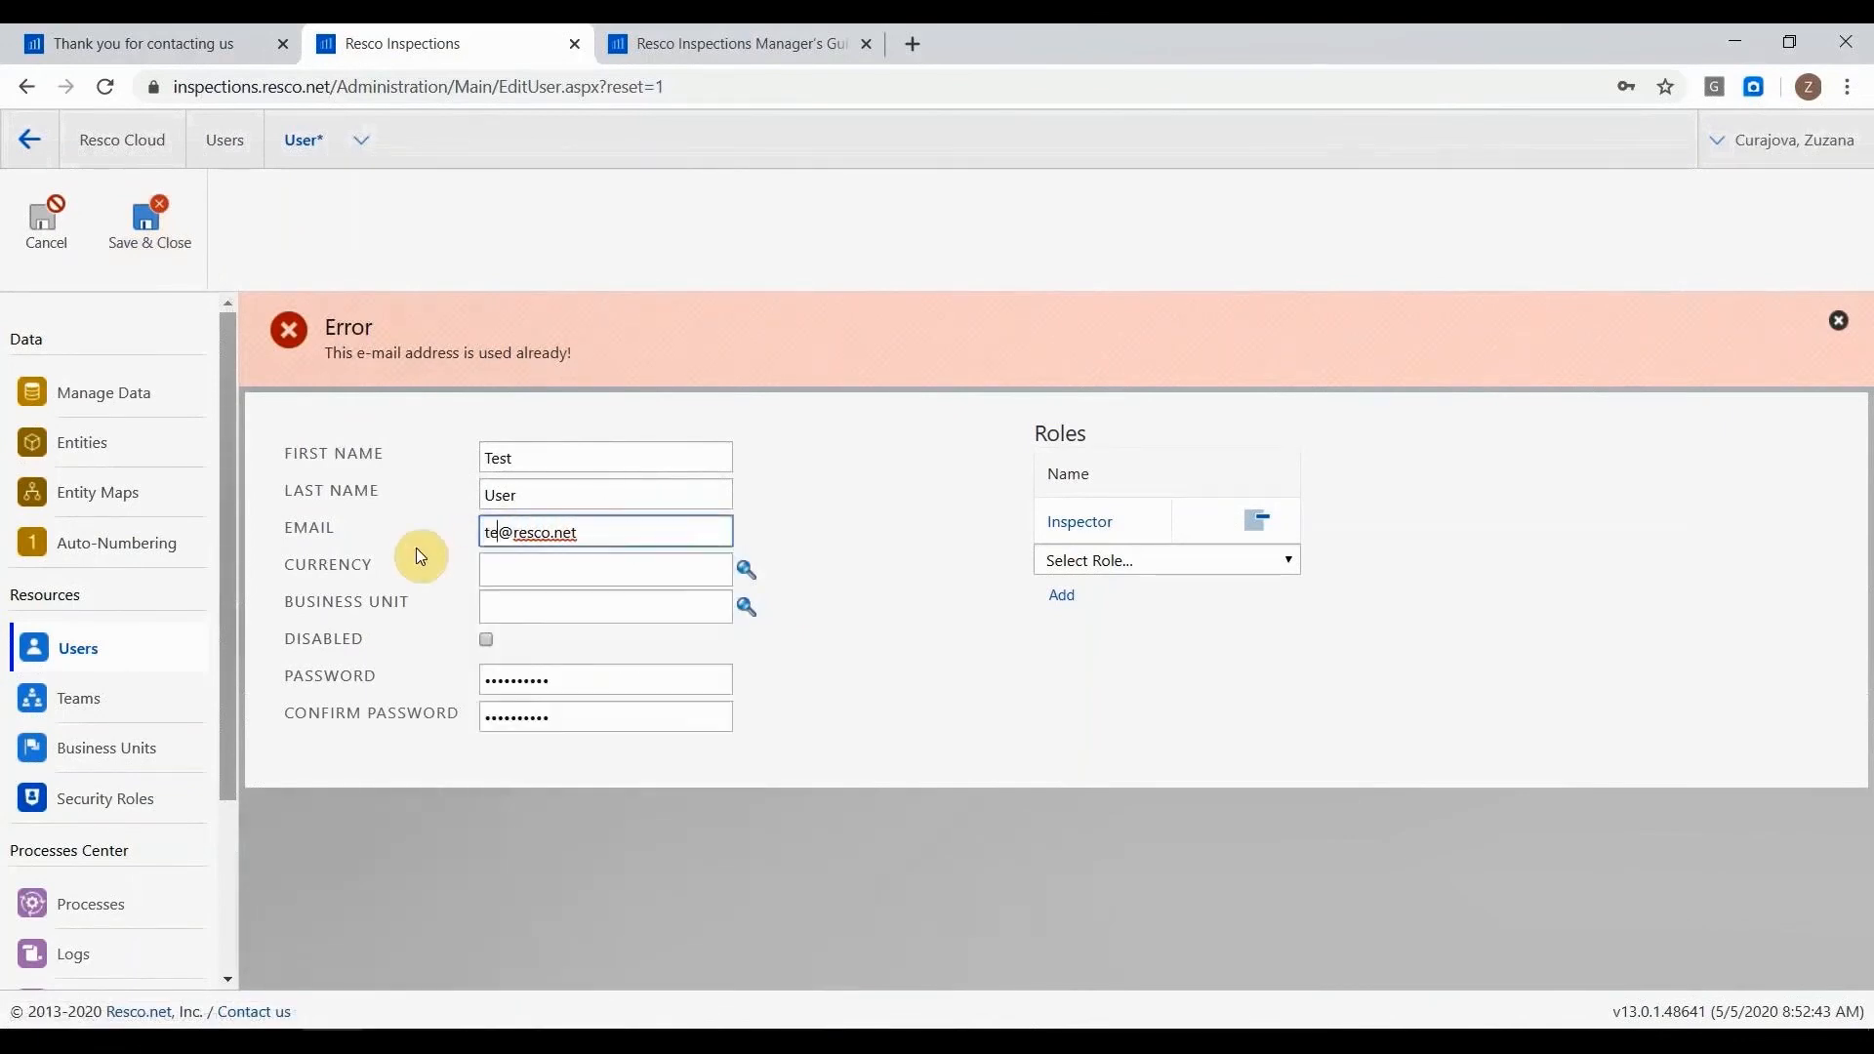
pyautogui.click(139, 235)
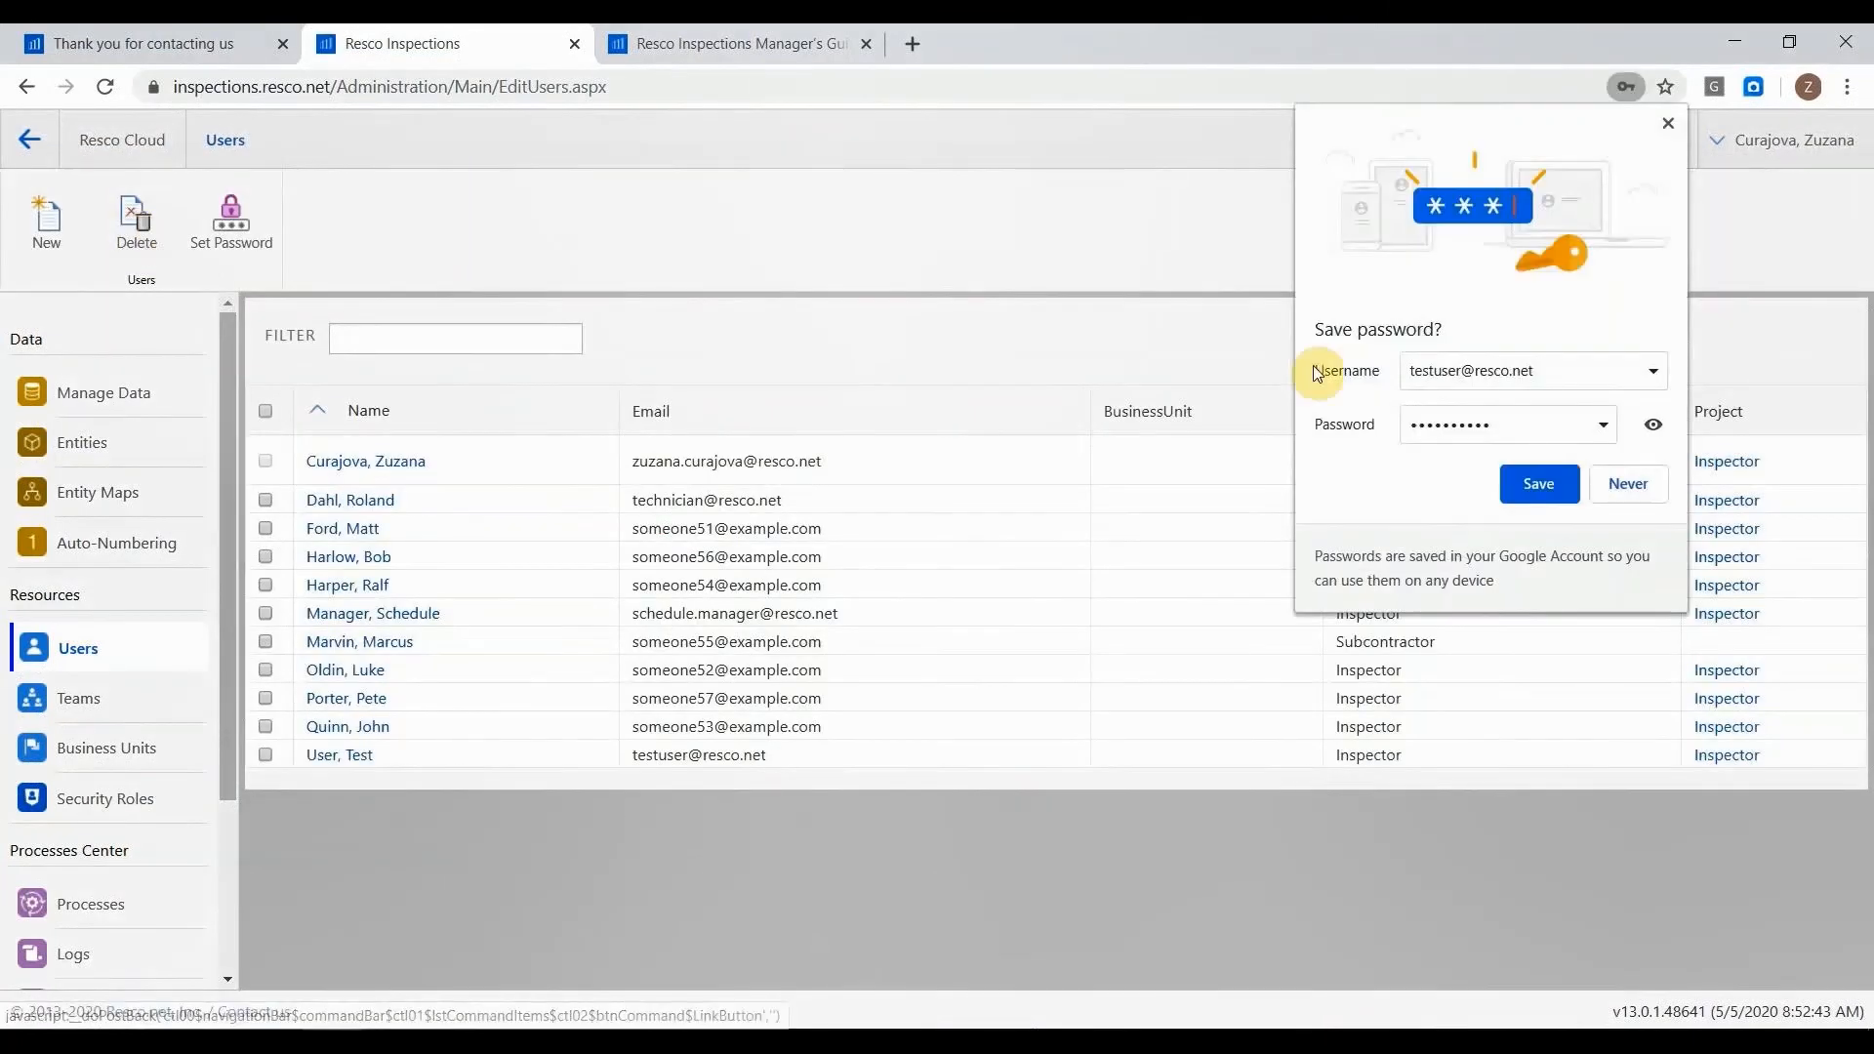
pyautogui.click(1666, 125)
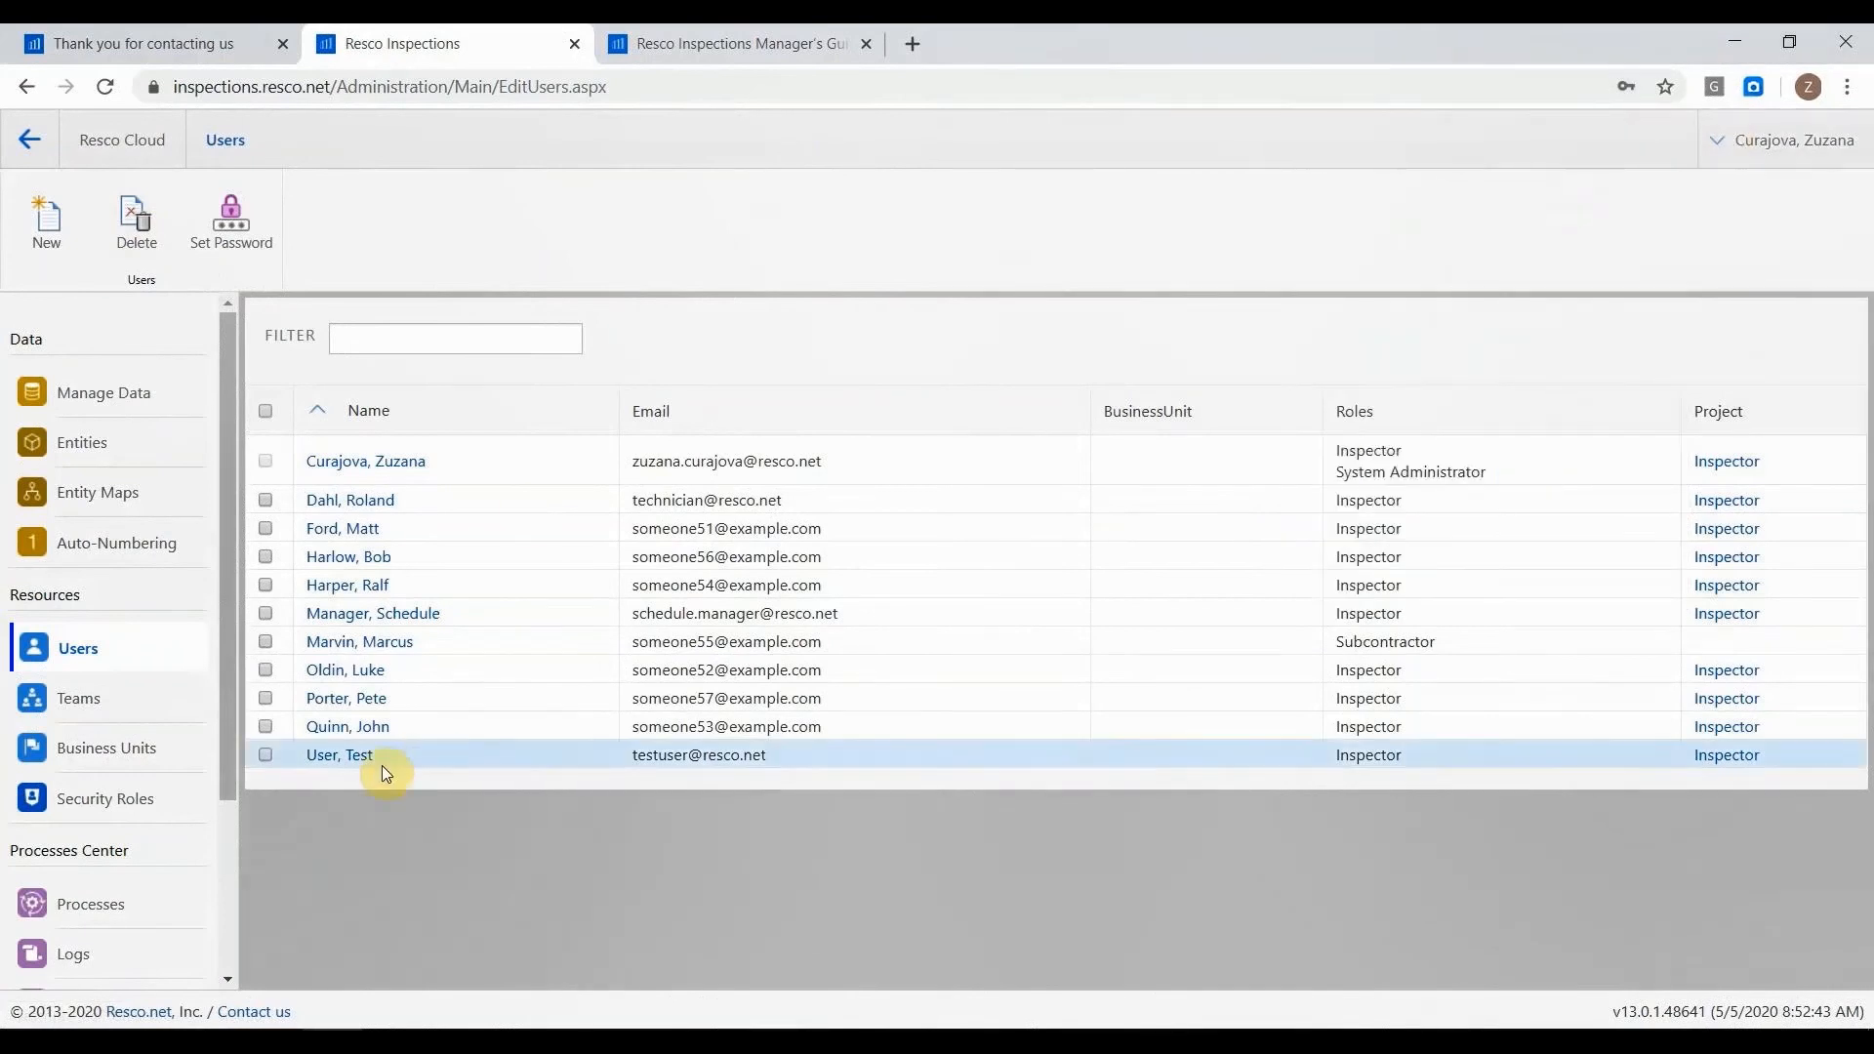
# Return to the Inspections modules page and open the Admin Console from Customization and Setup.
pyautogui.click(97, 139)
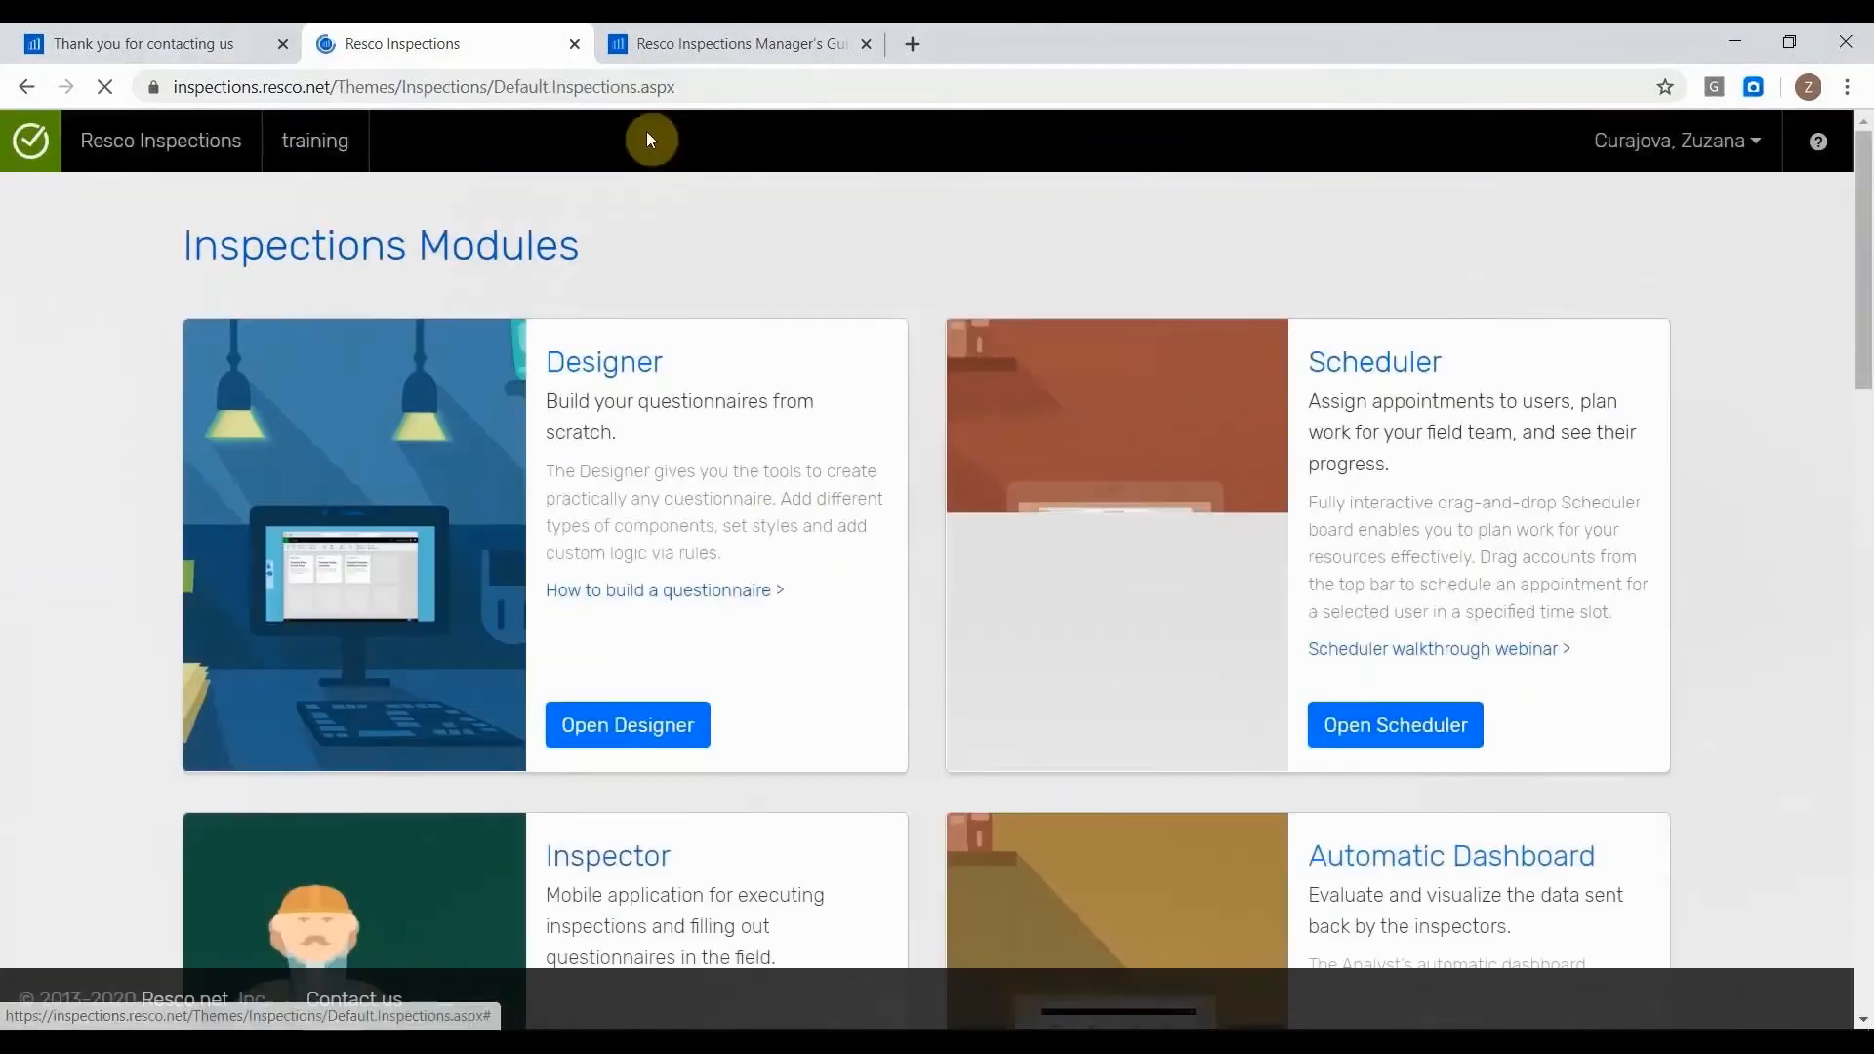
pyautogui.scroll(-5, 420, 235)
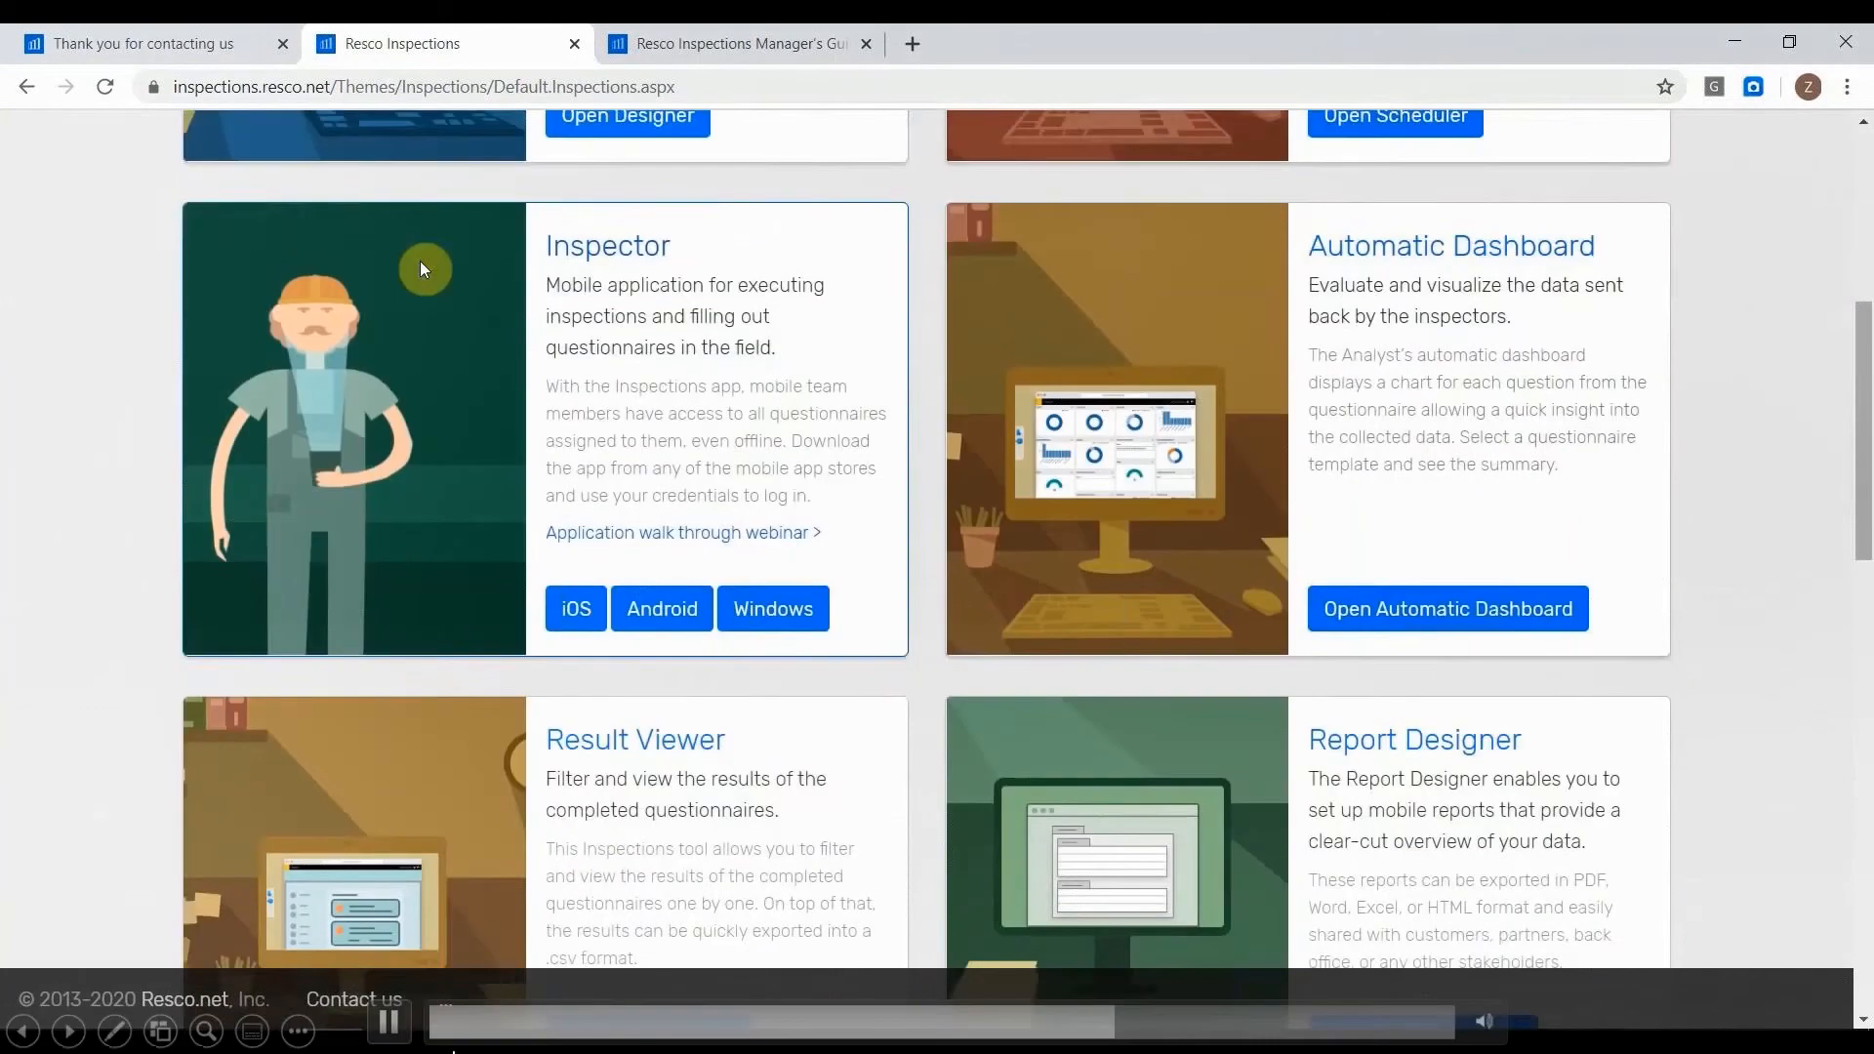
pyautogui.scroll(-6, 419, 260)
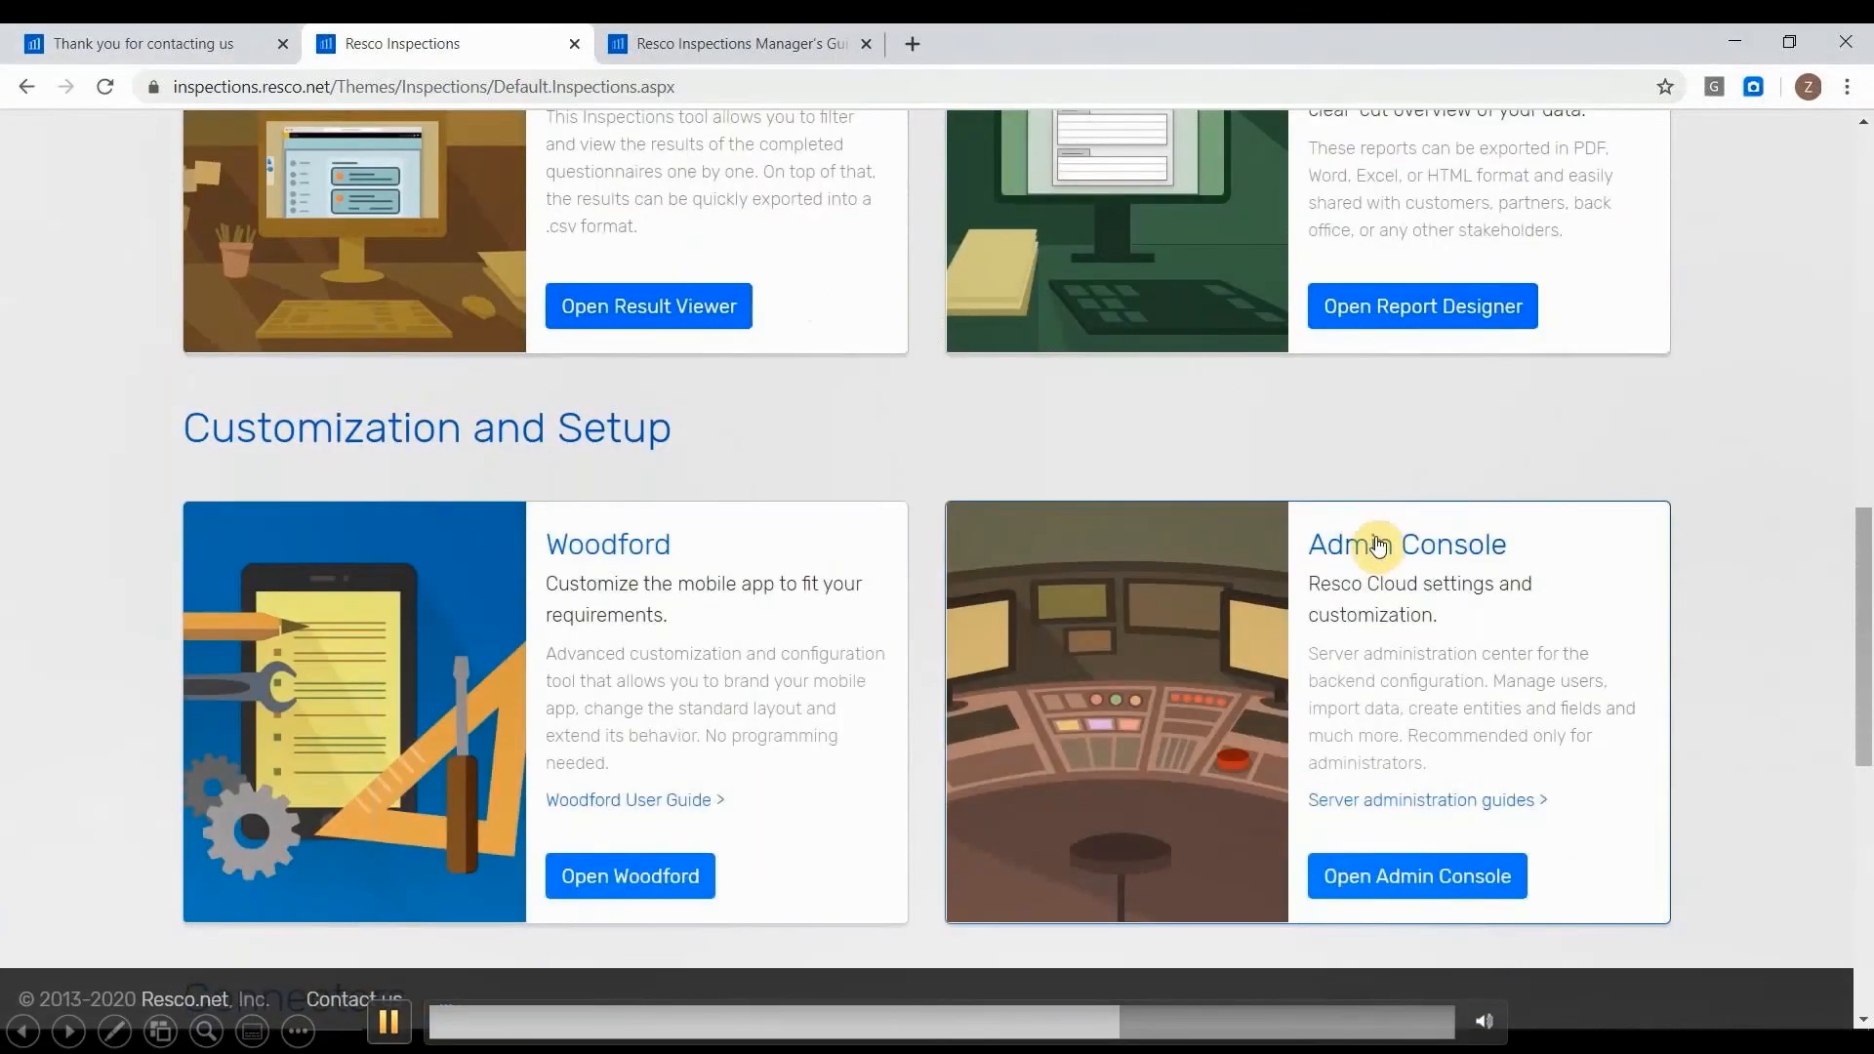
pyautogui.click(1378, 545)
pyautogui.click(402, 1032)
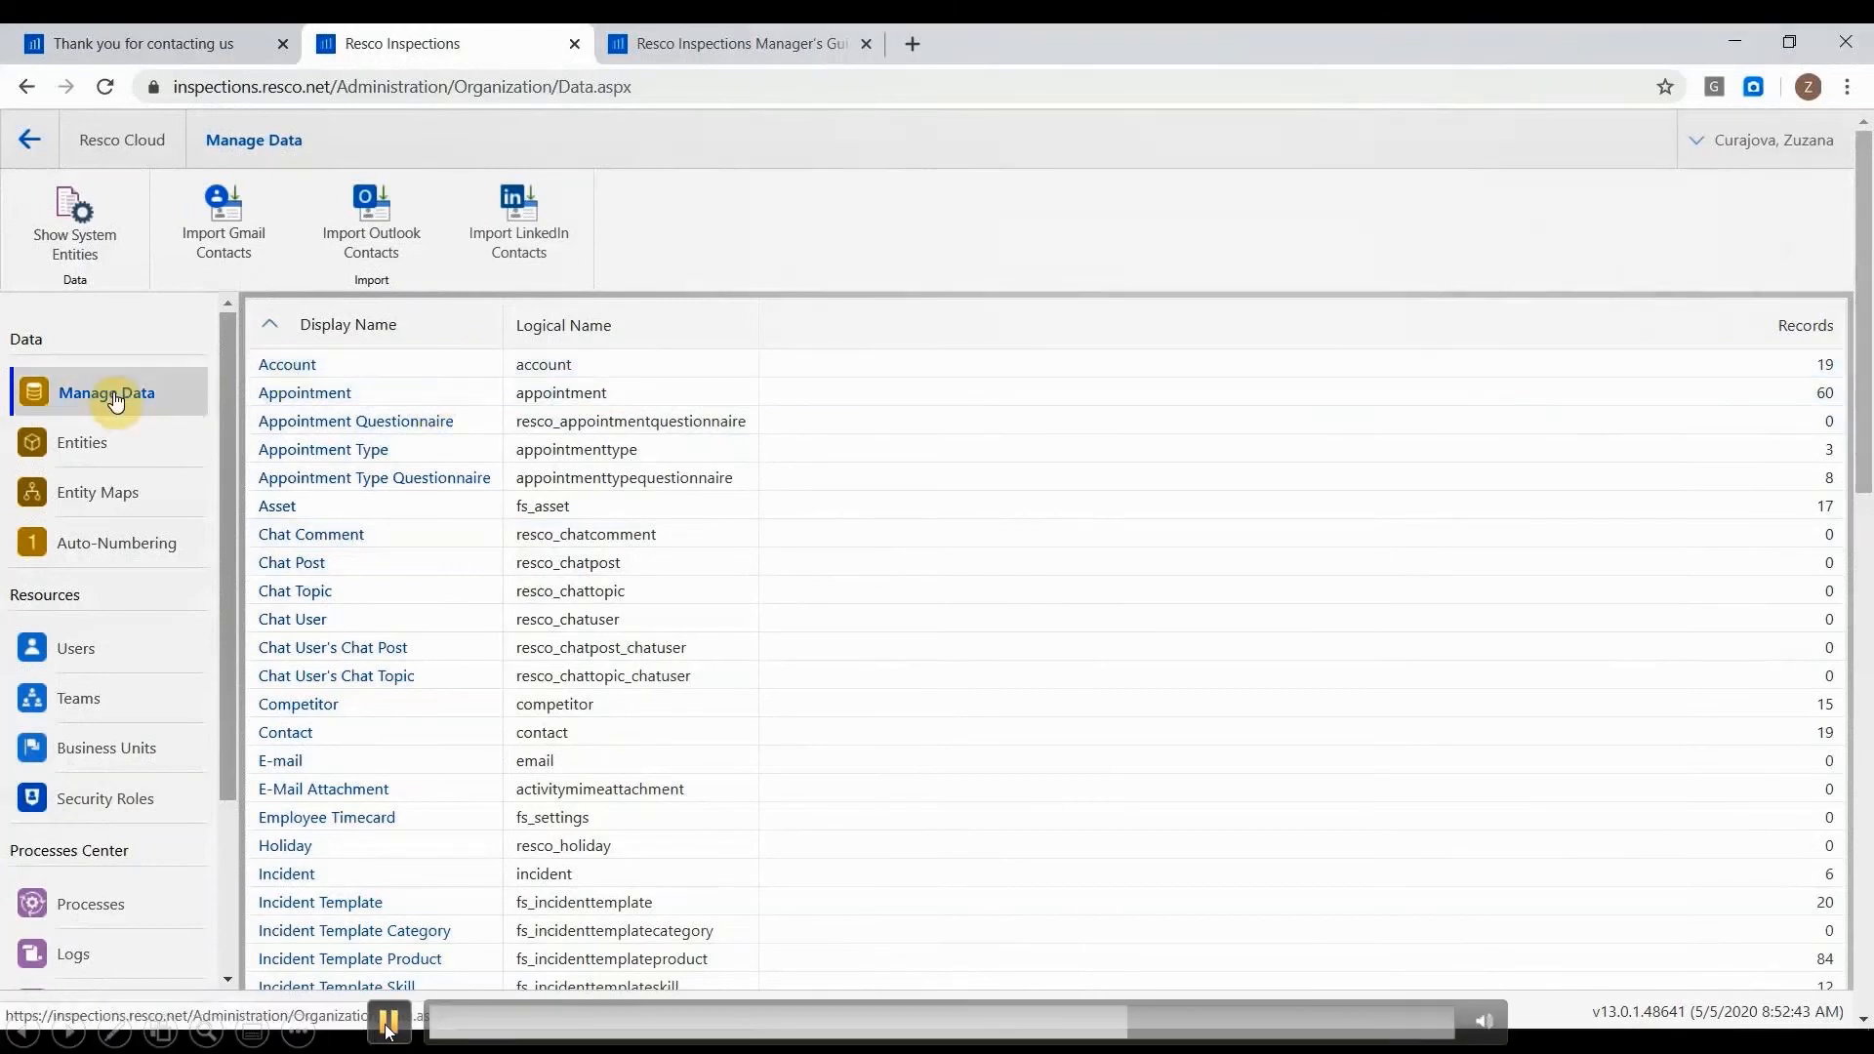
# Browse the list of server entities.
pyautogui.click(122, 450)
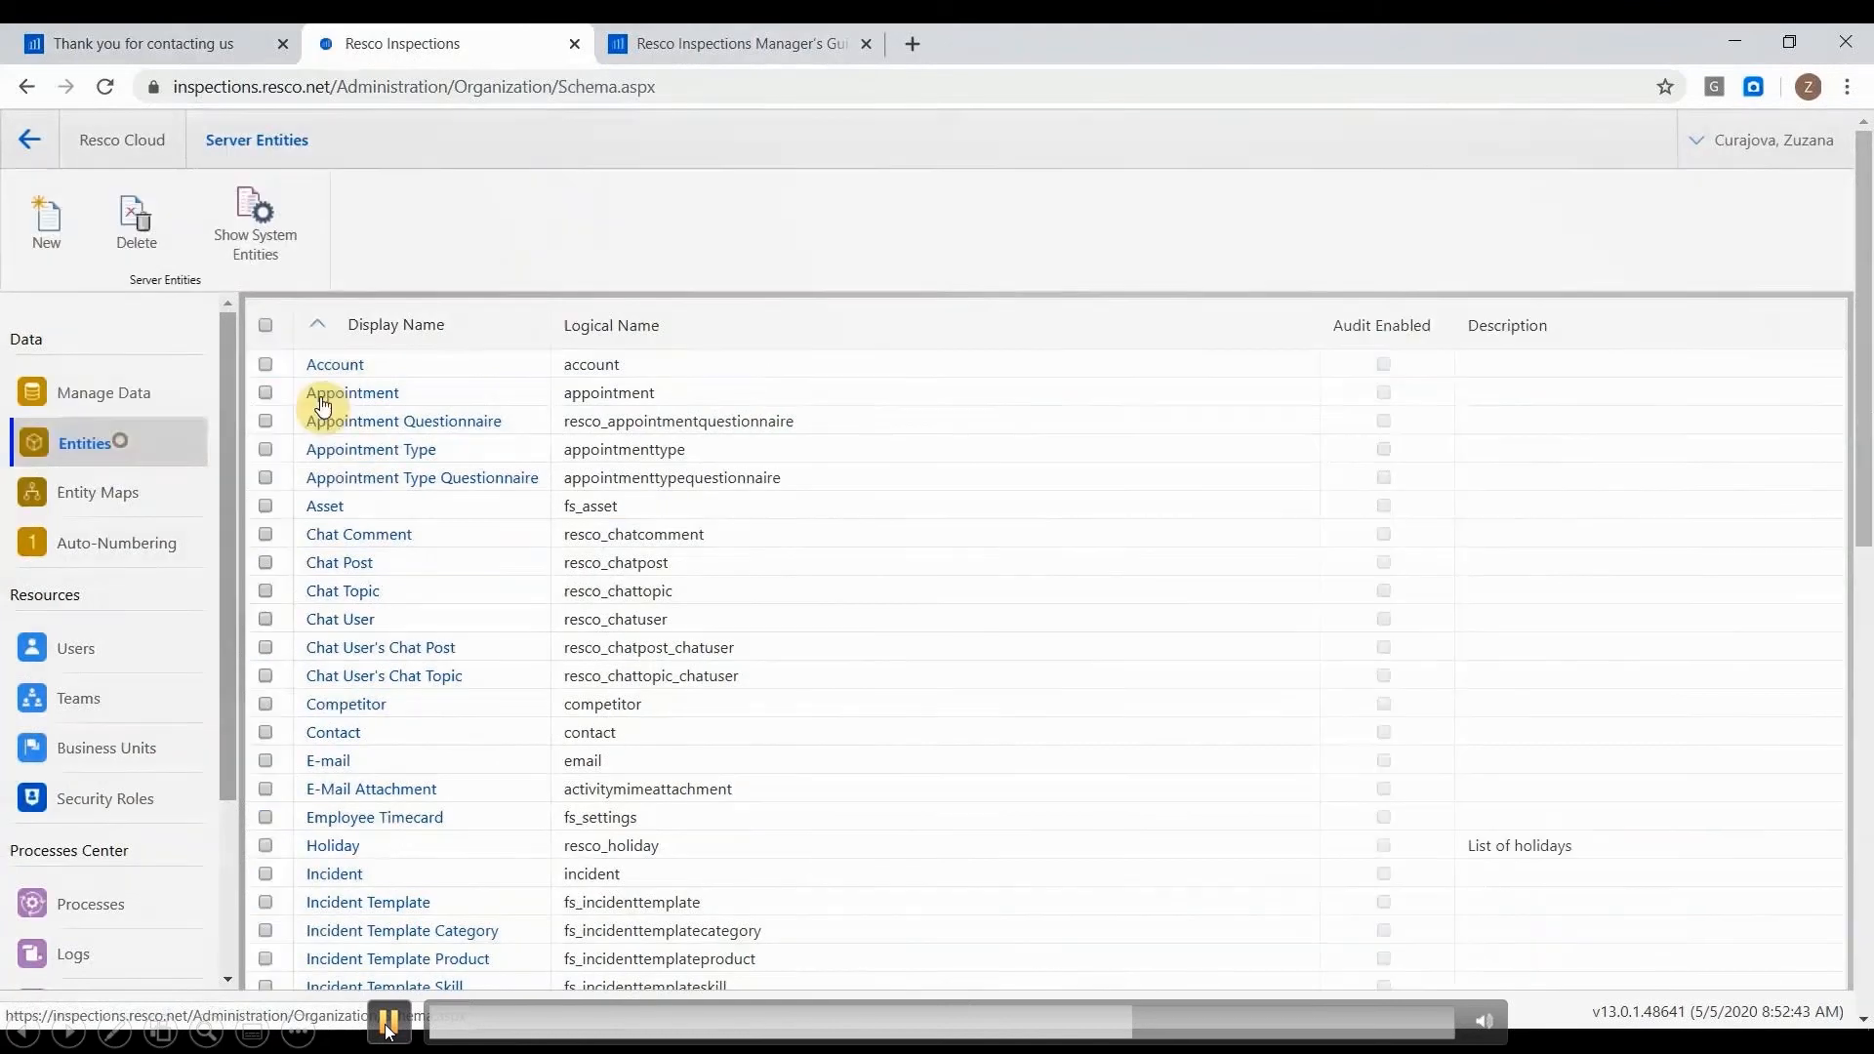
pyautogui.scroll(-3, 460, 523)
pyautogui.scroll(4, 456, 524)
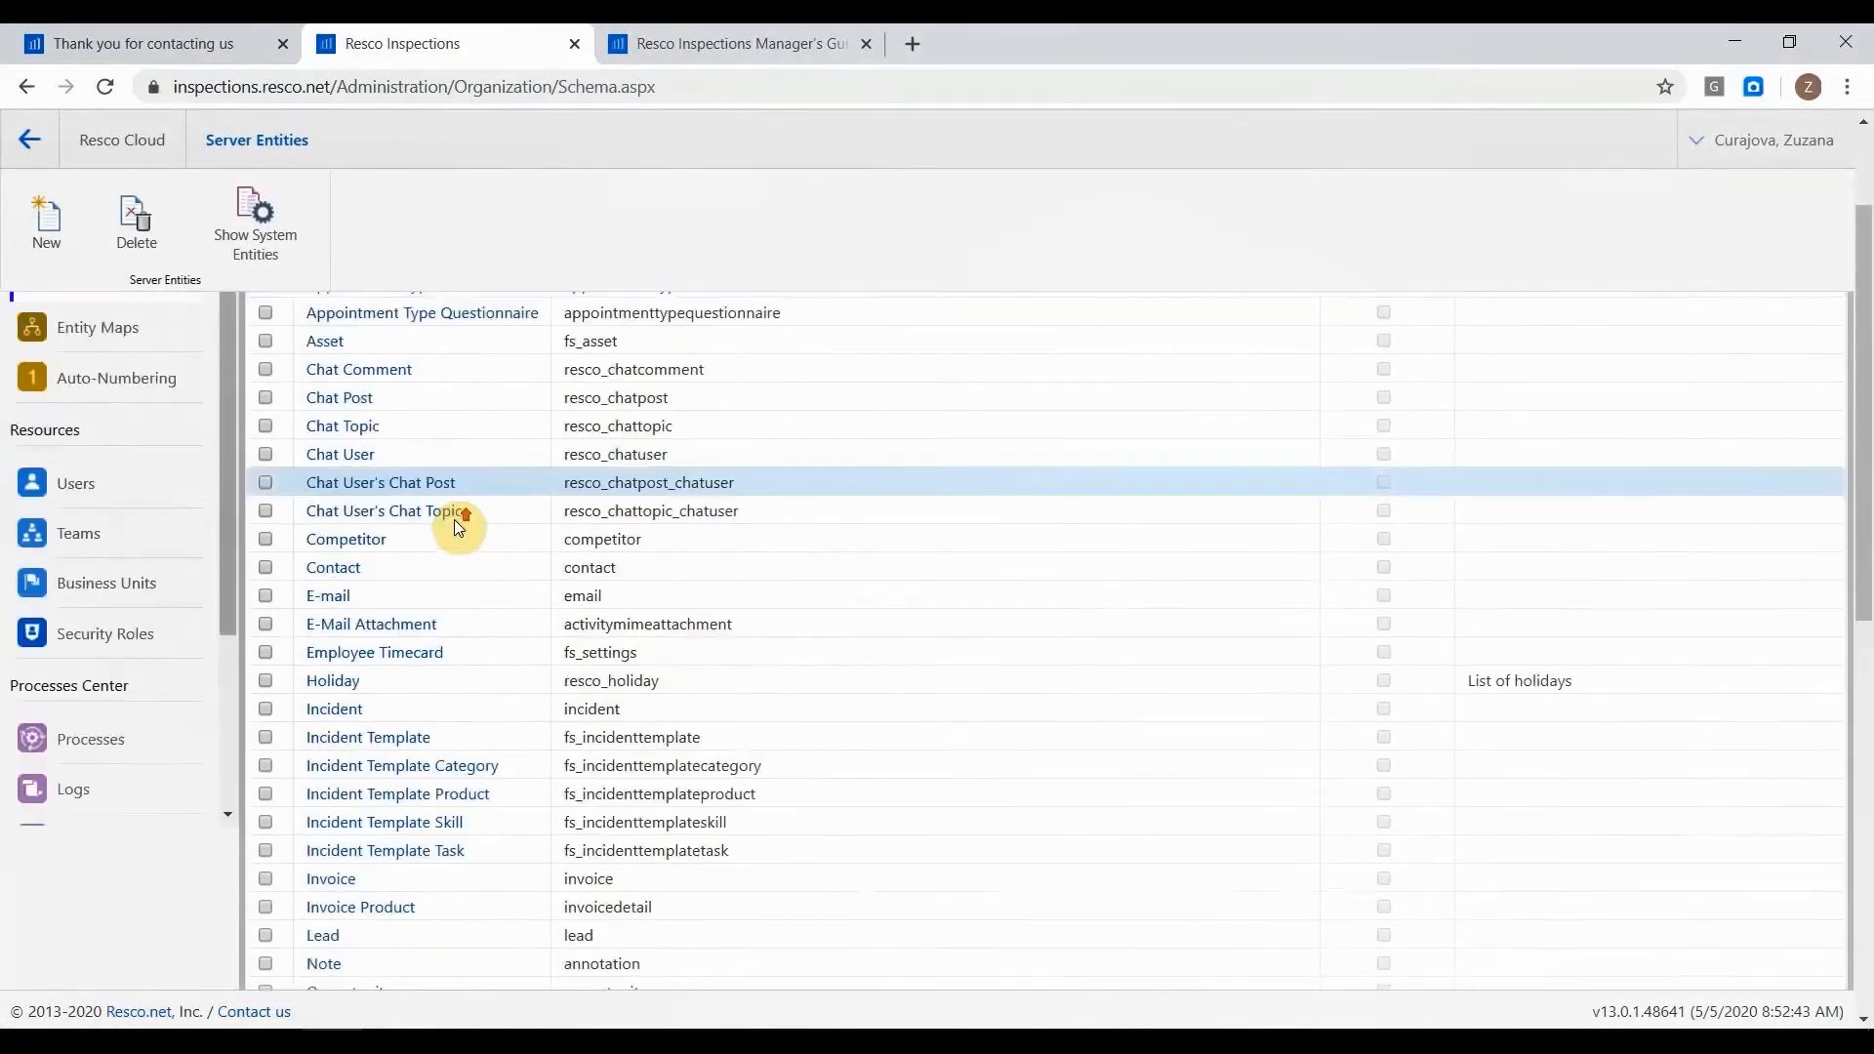
# Open the Account records in the data management area and look through the list.
pyautogui.click(136, 415)
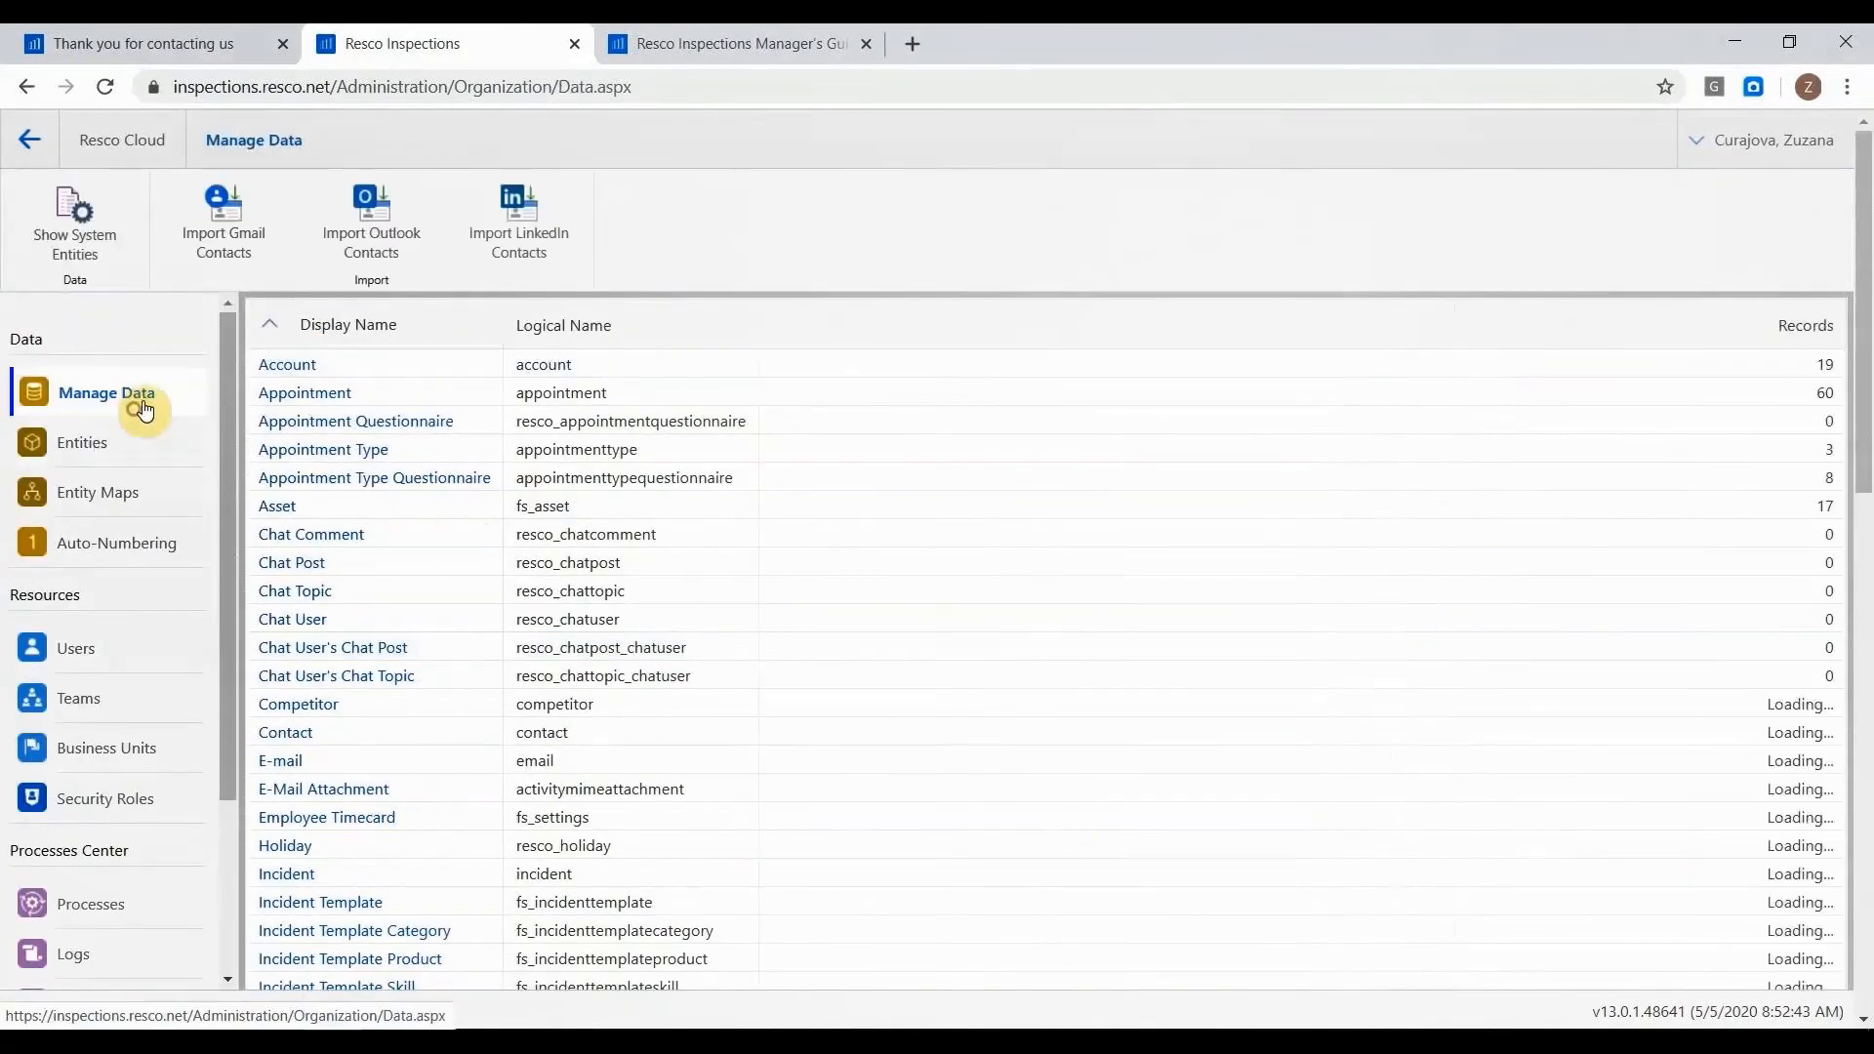
pyautogui.click(287, 364)
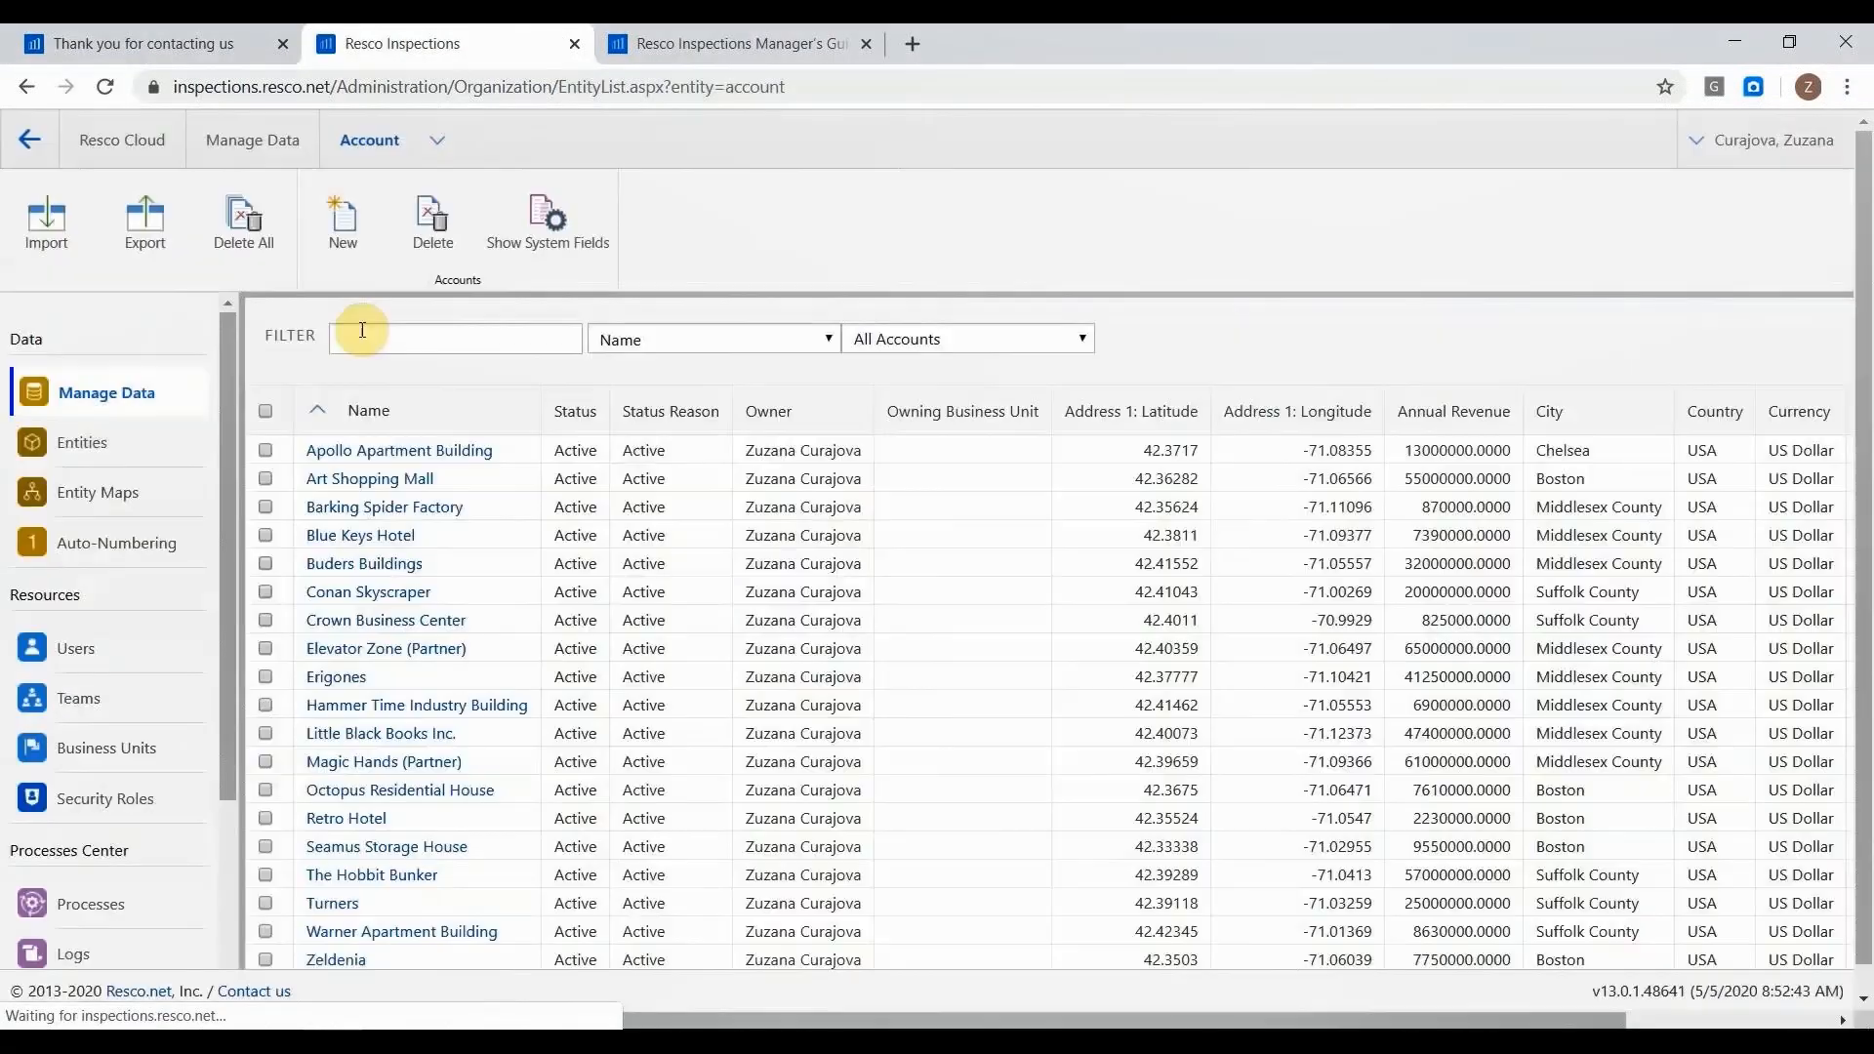
pyautogui.scroll(-1, 496, 436)
pyautogui.scroll(1, 496, 436)
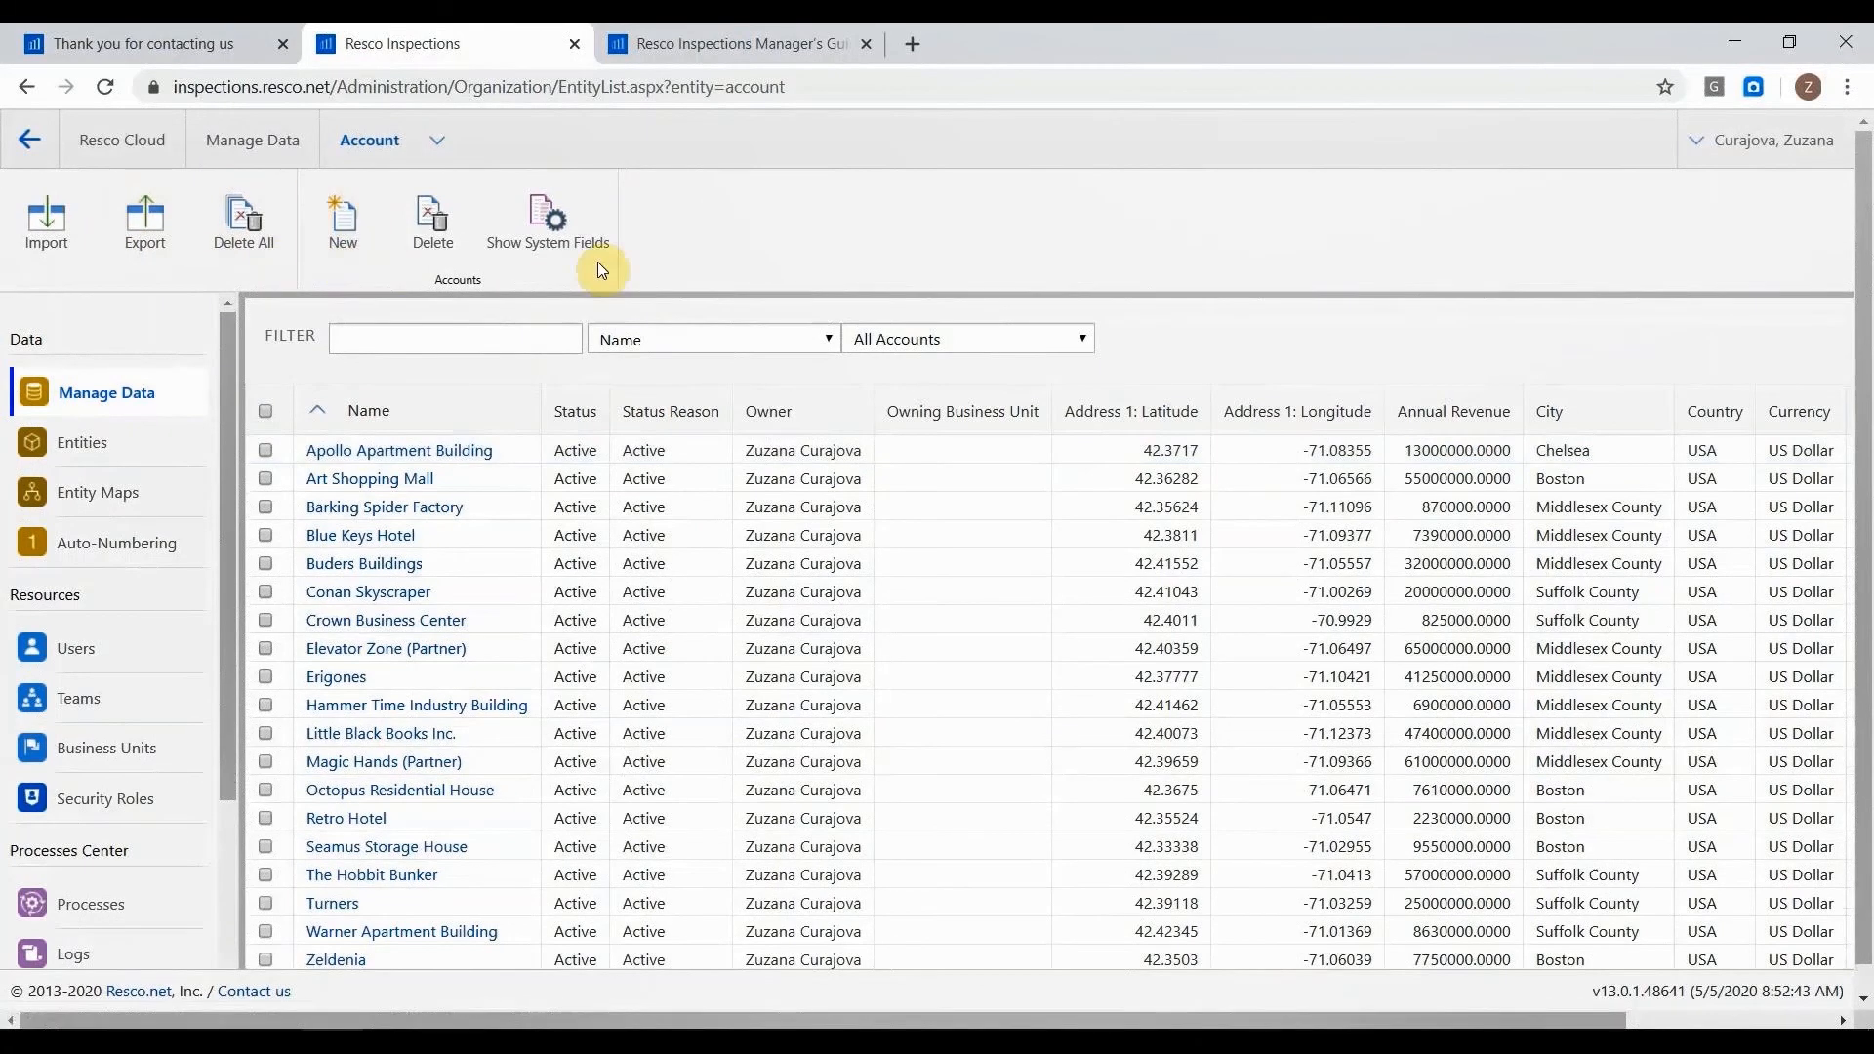
# Start a new account record, name it Test Account, and look through its available fields.
pyautogui.click(346, 232)
pyautogui.click(493, 326)
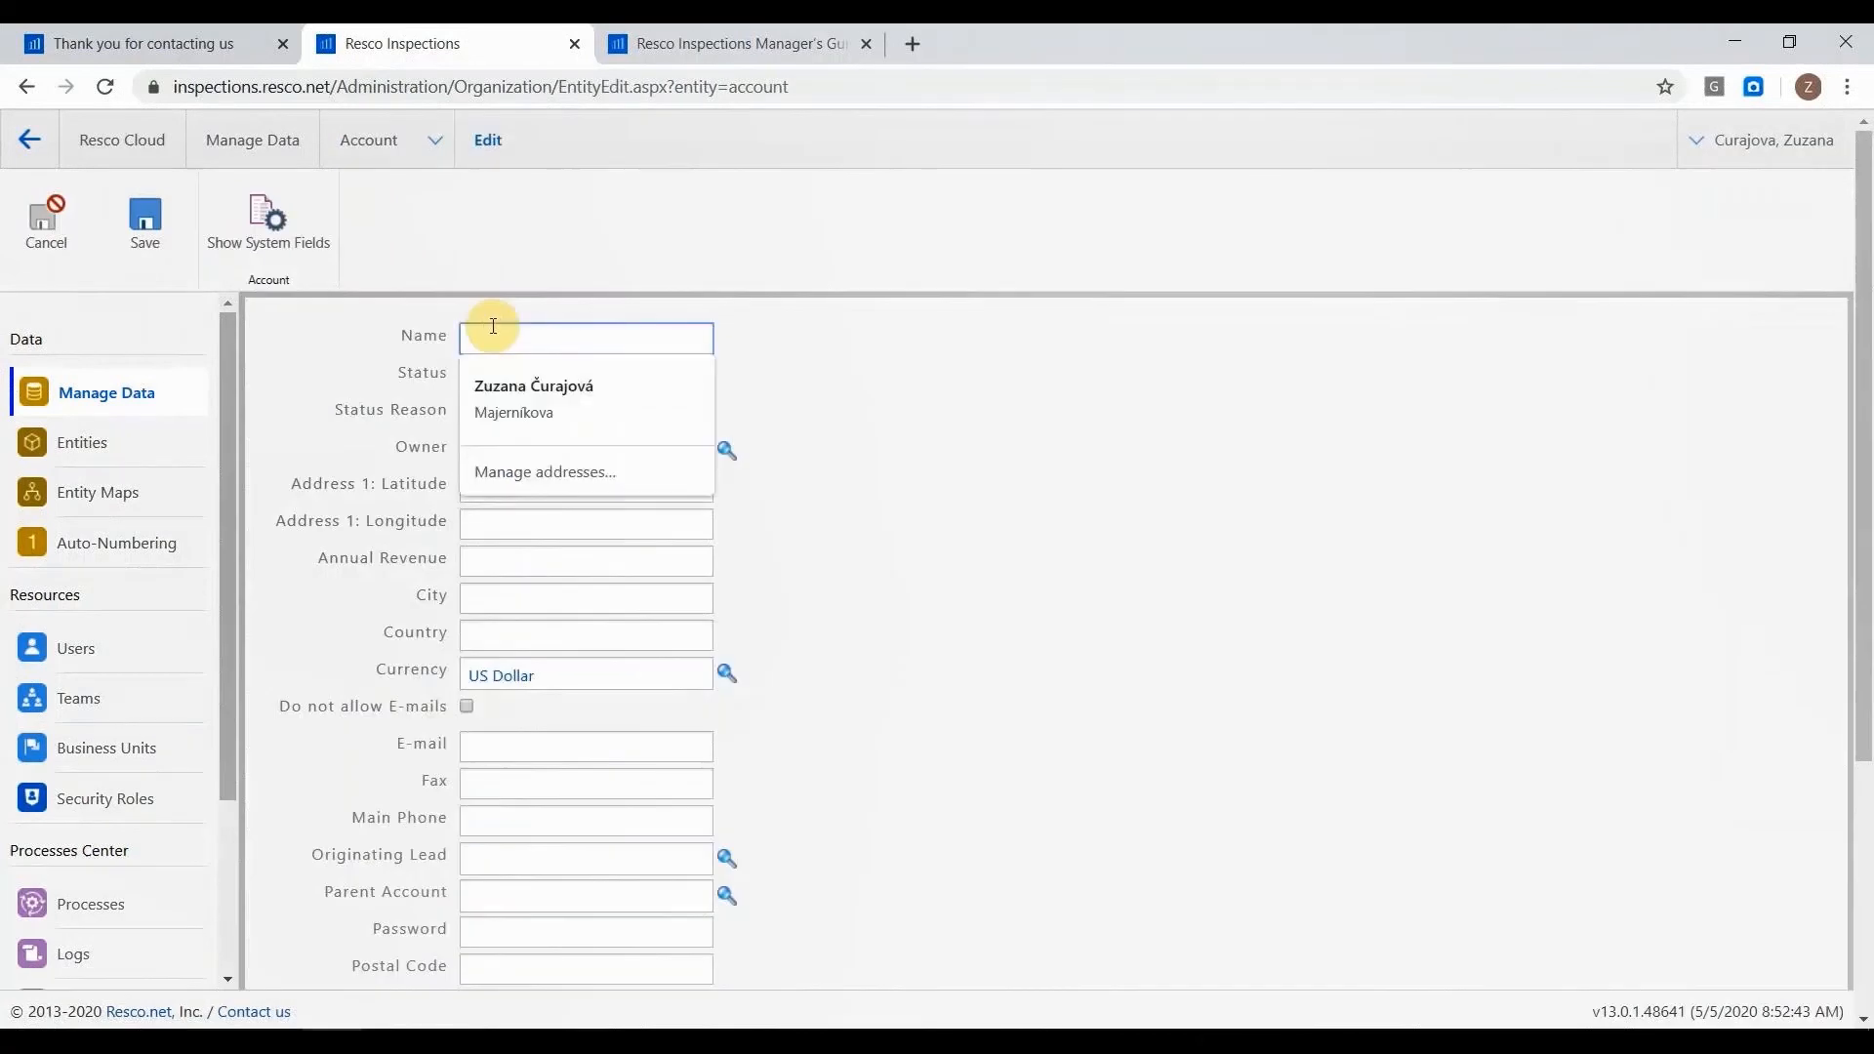
pyautogui.write('Test Account')
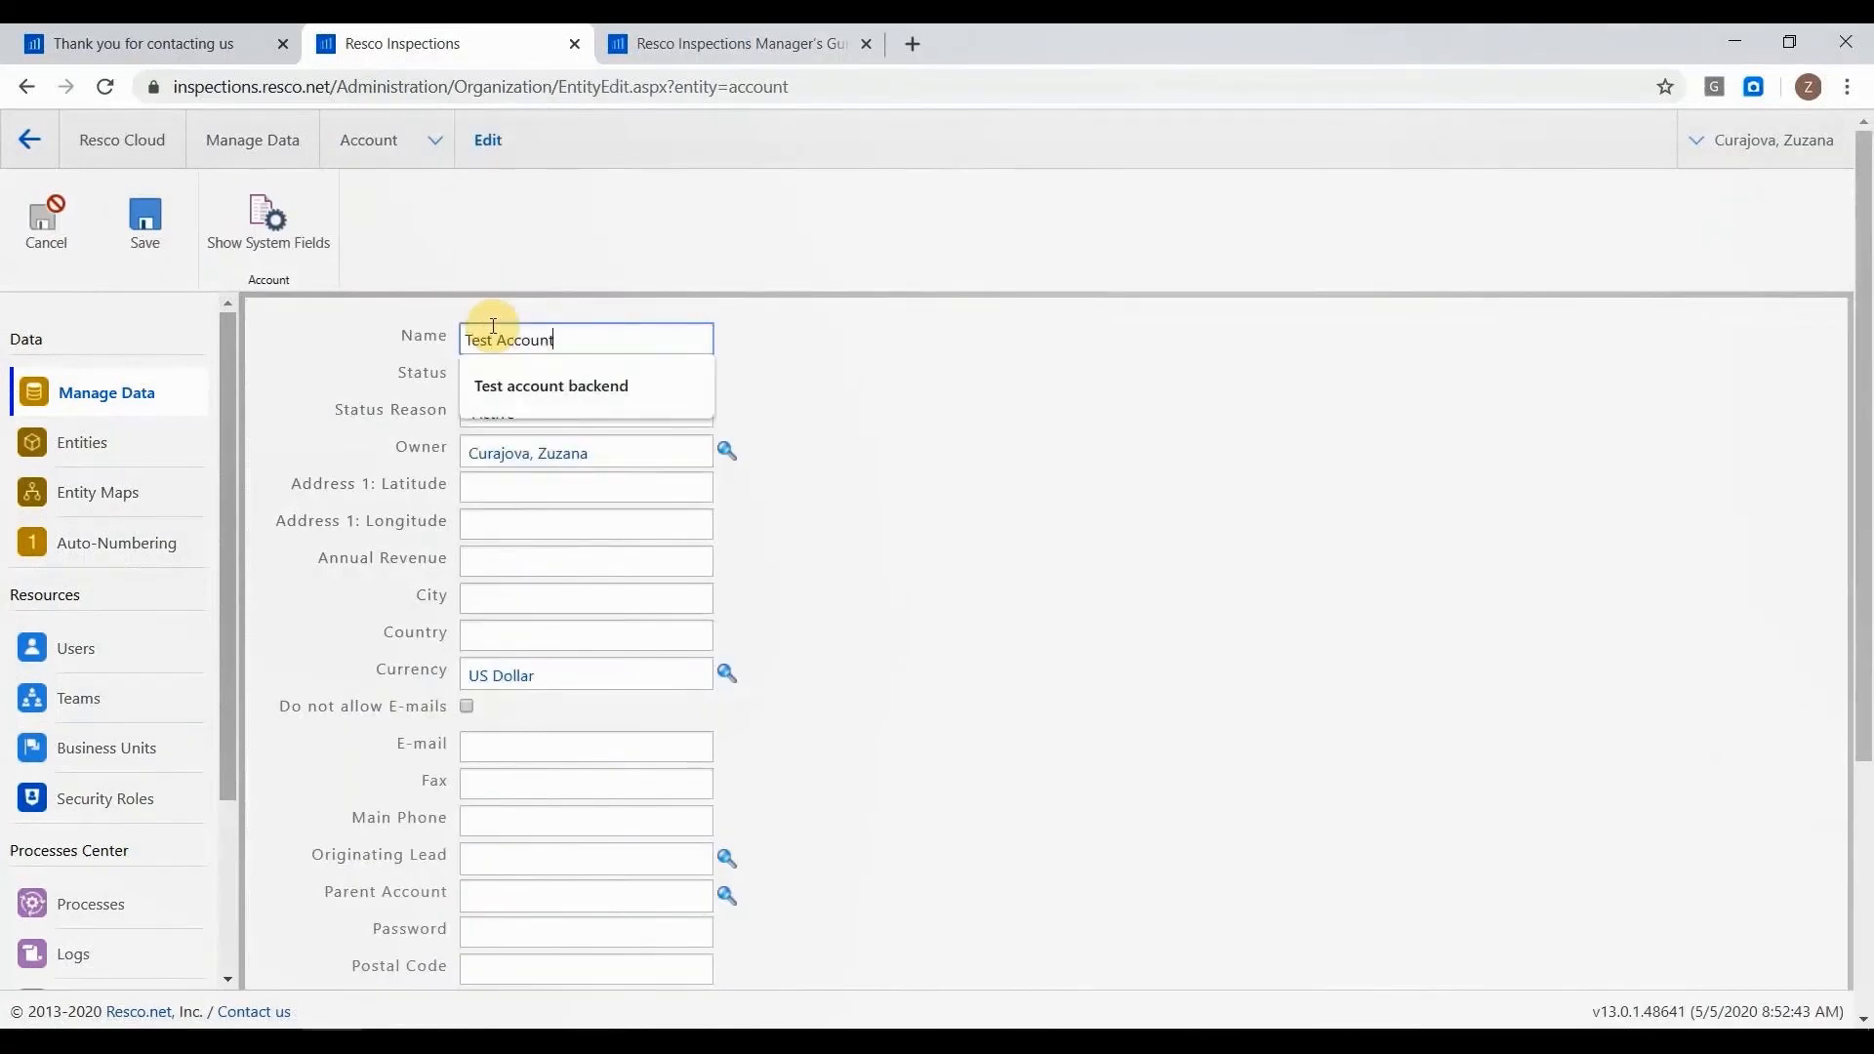
pyautogui.click(861, 355)
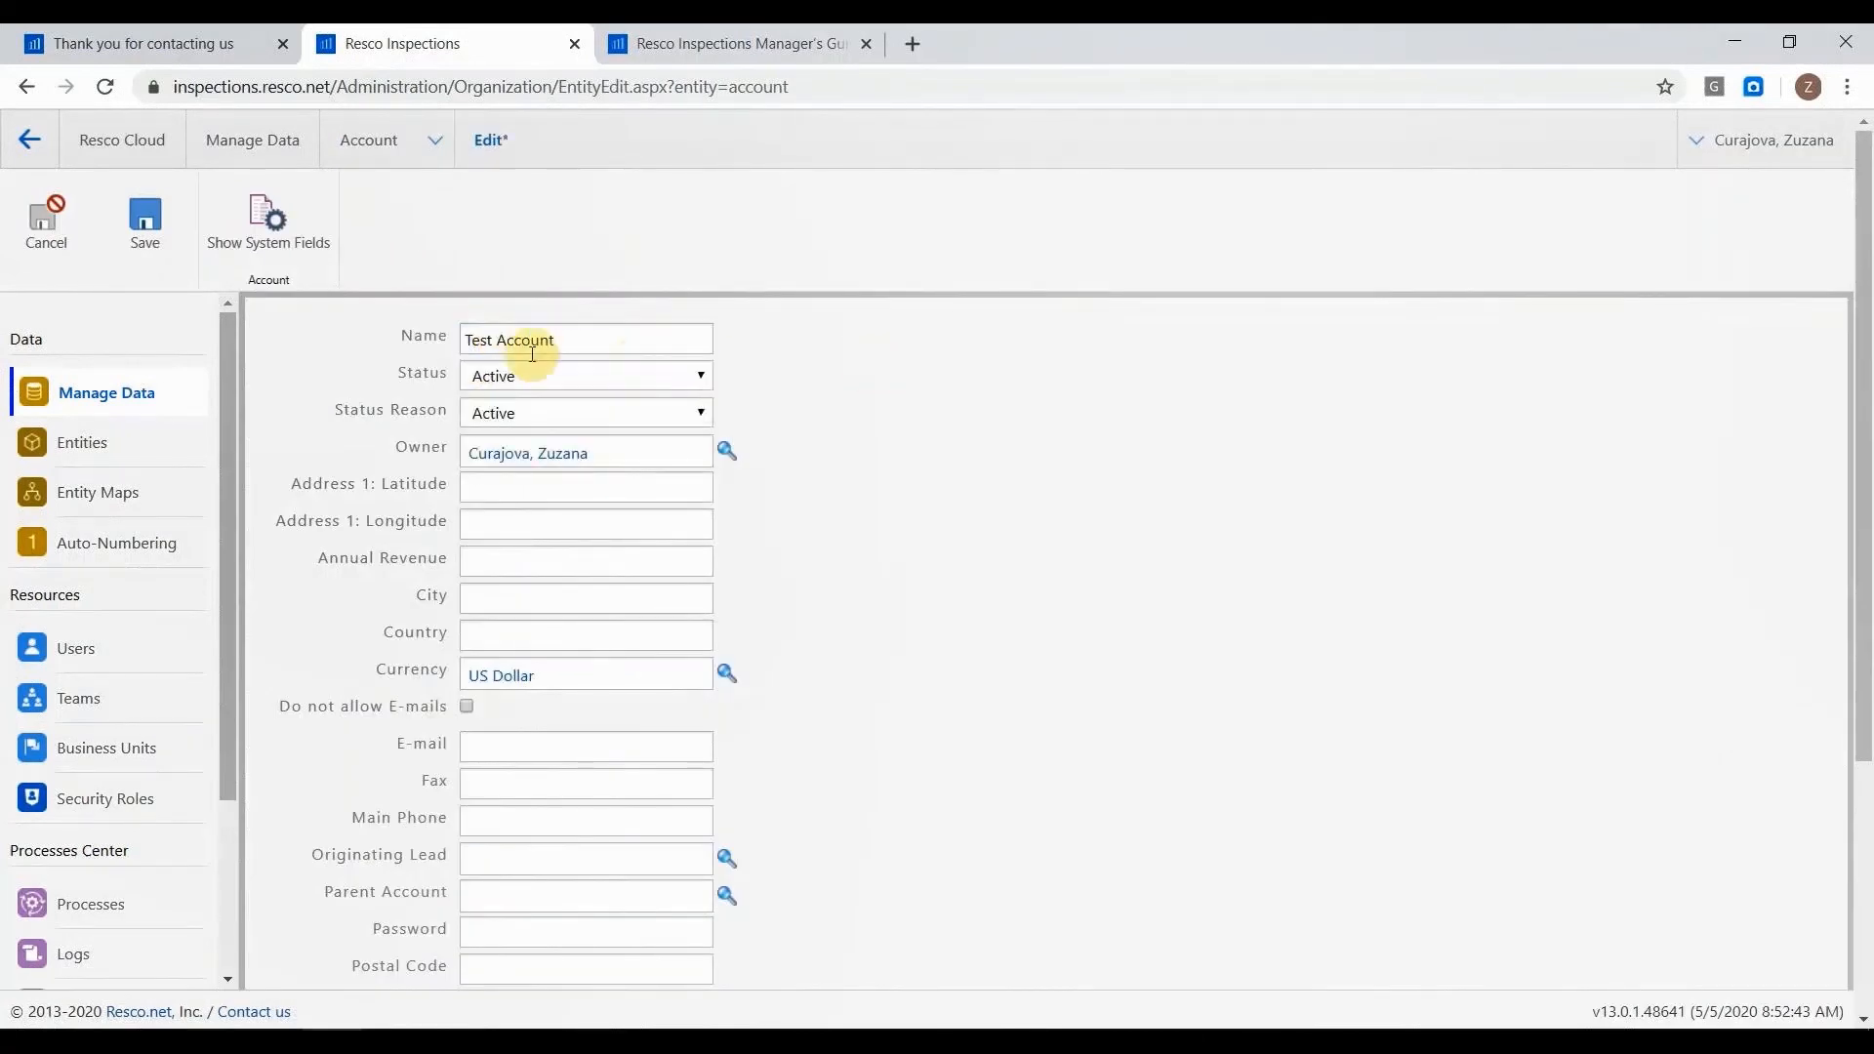
pyautogui.scroll(-2, 818, 551)
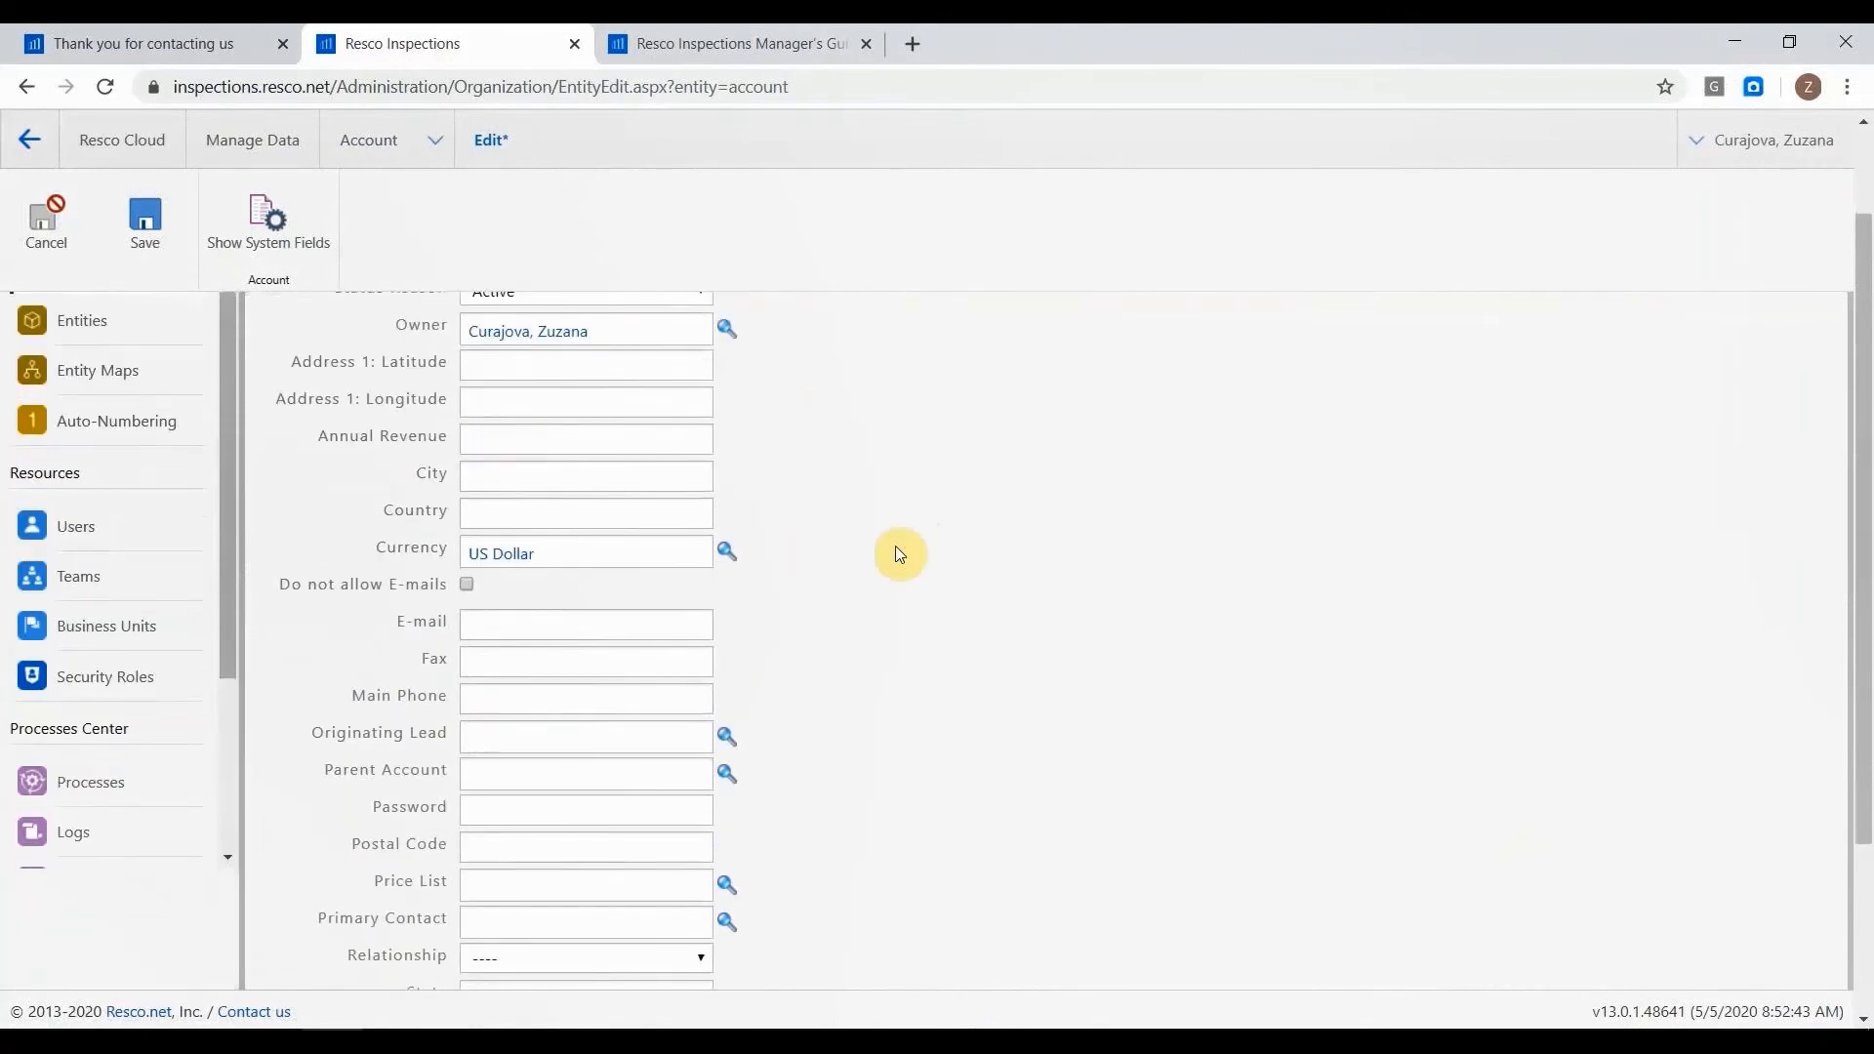
pyautogui.scroll(-2, 894, 546)
pyautogui.scroll(4, 815, 527)
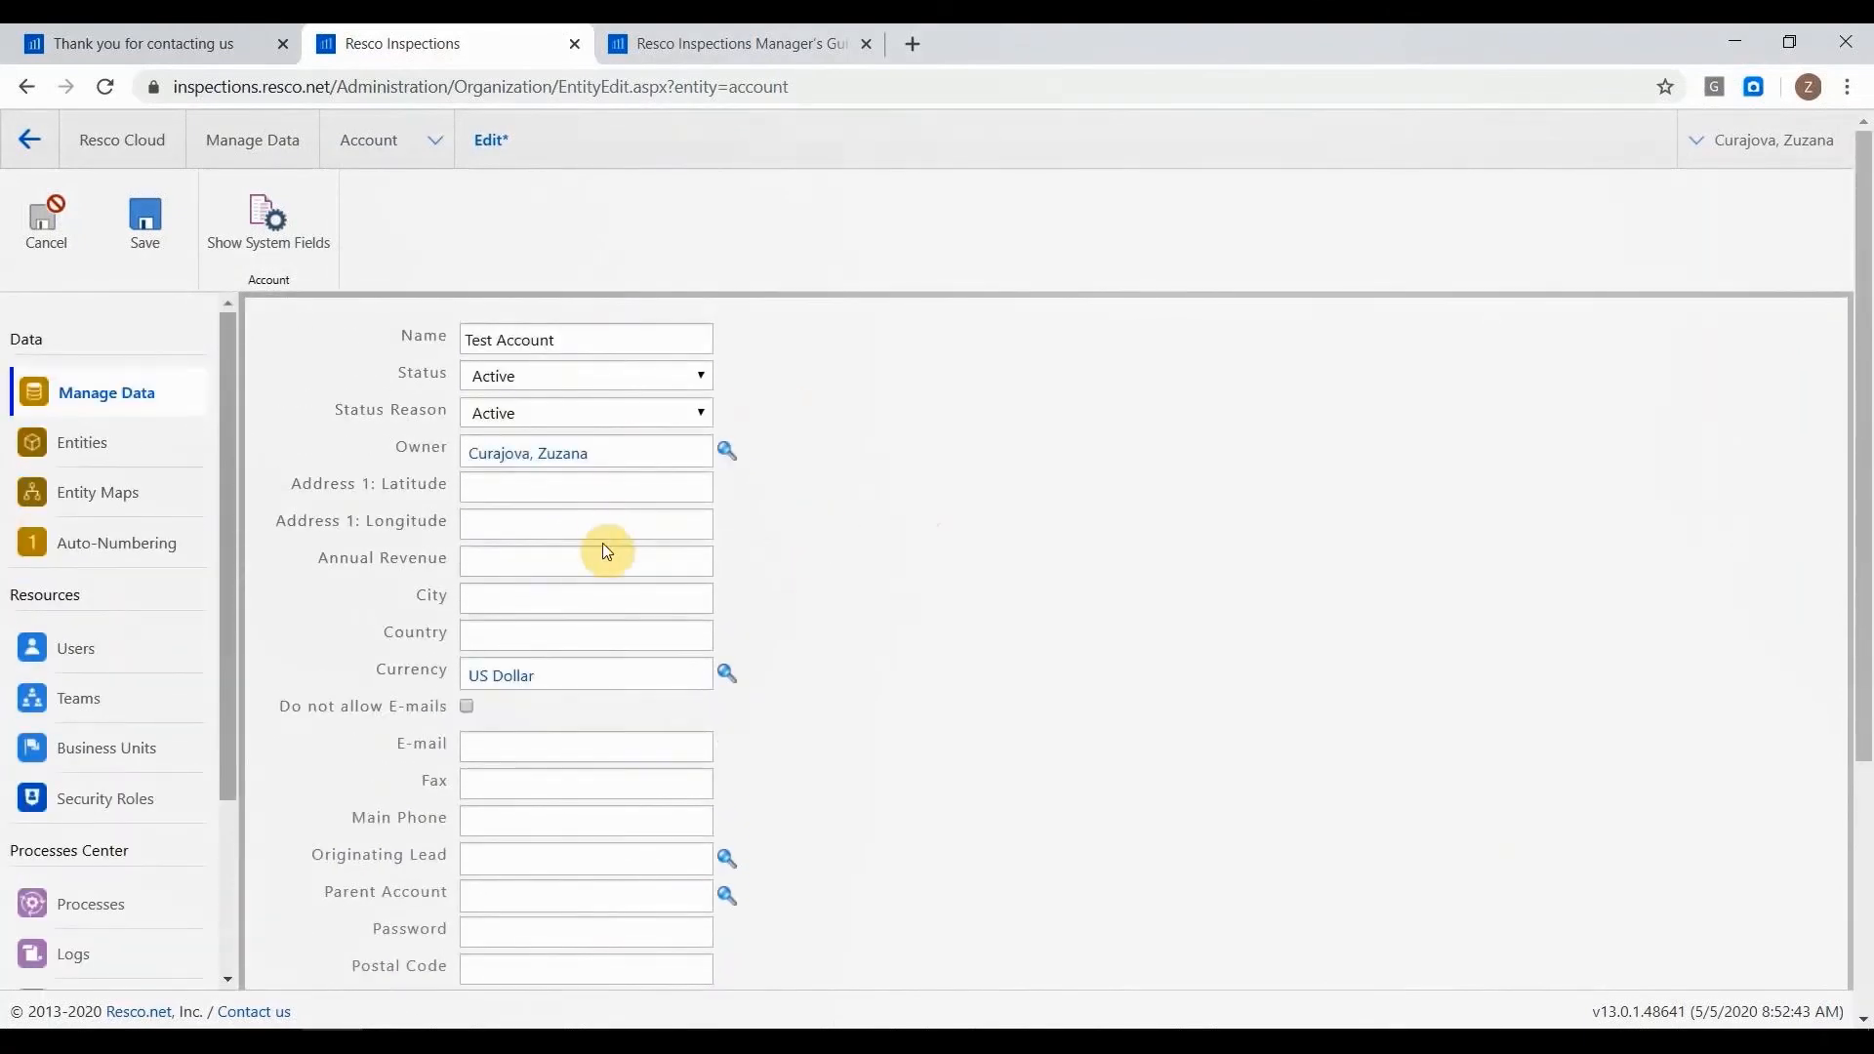
# Set the new account's city to Bratislava and its country to Slovakia.
pyautogui.click(616, 607)
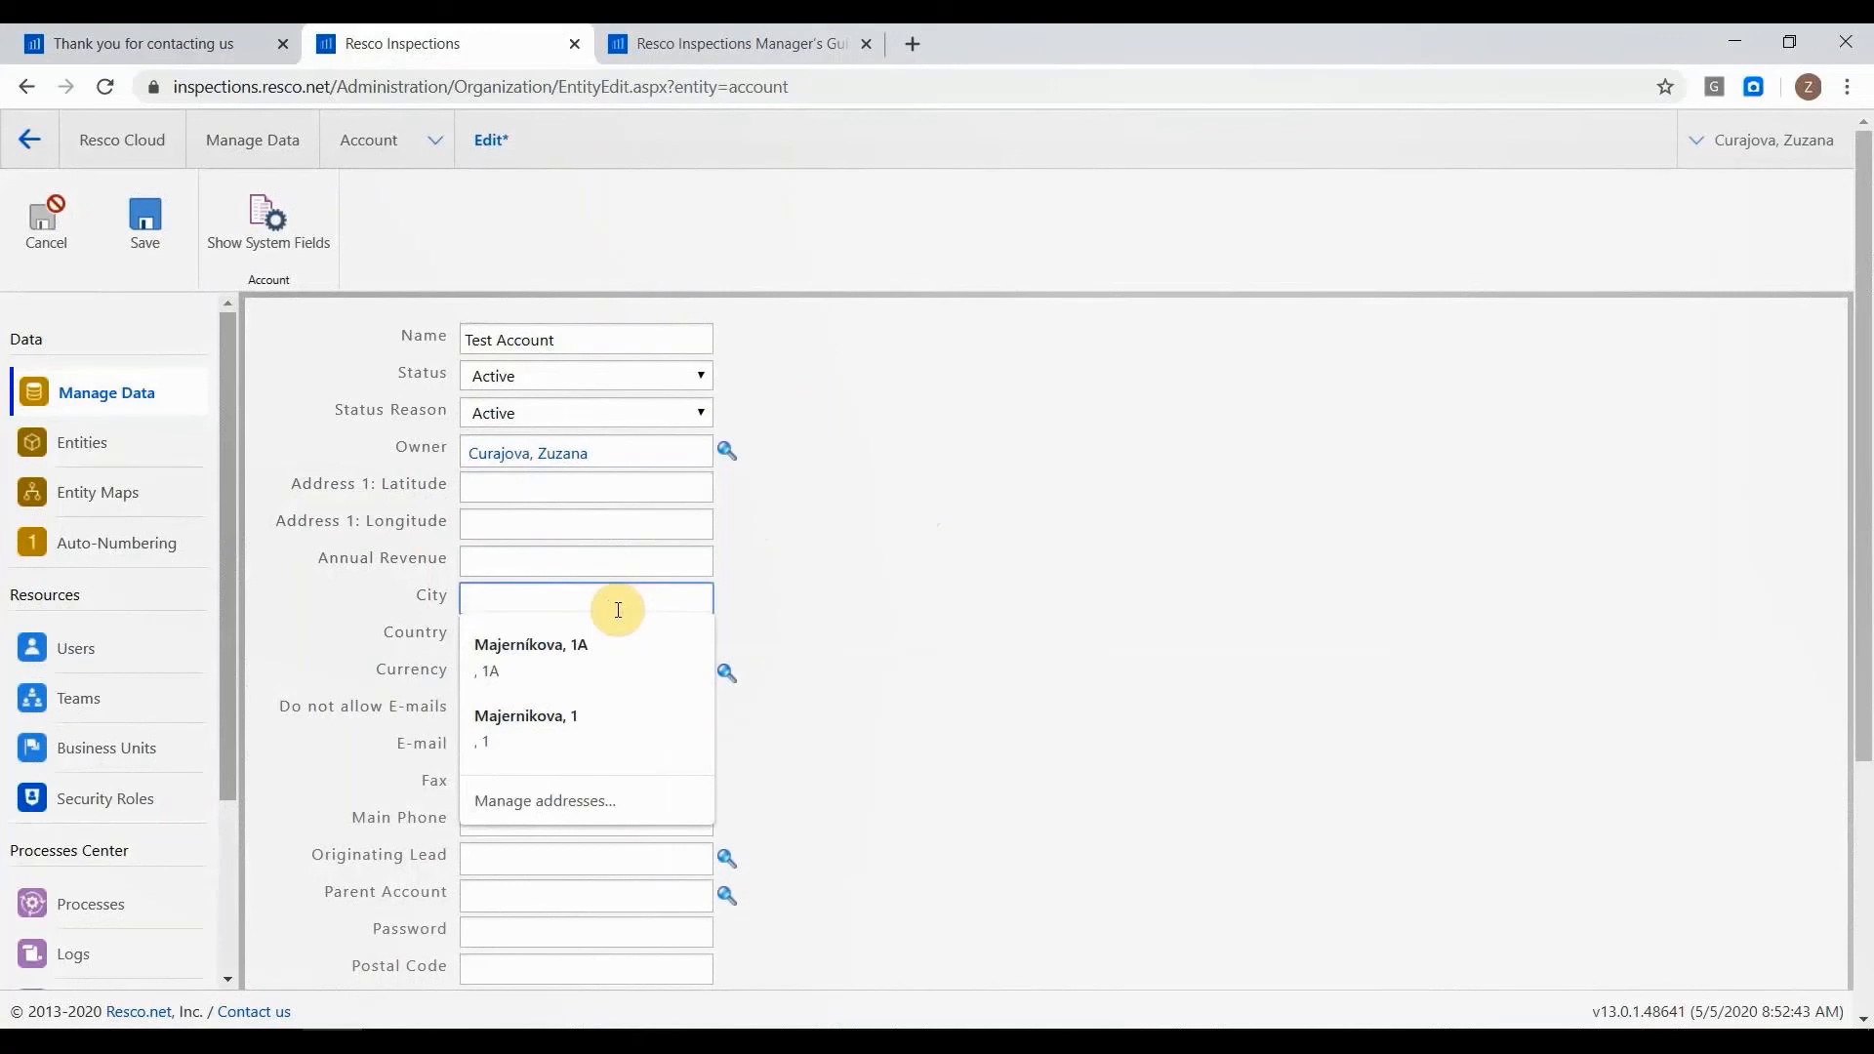
pyautogui.write('Bratislava')
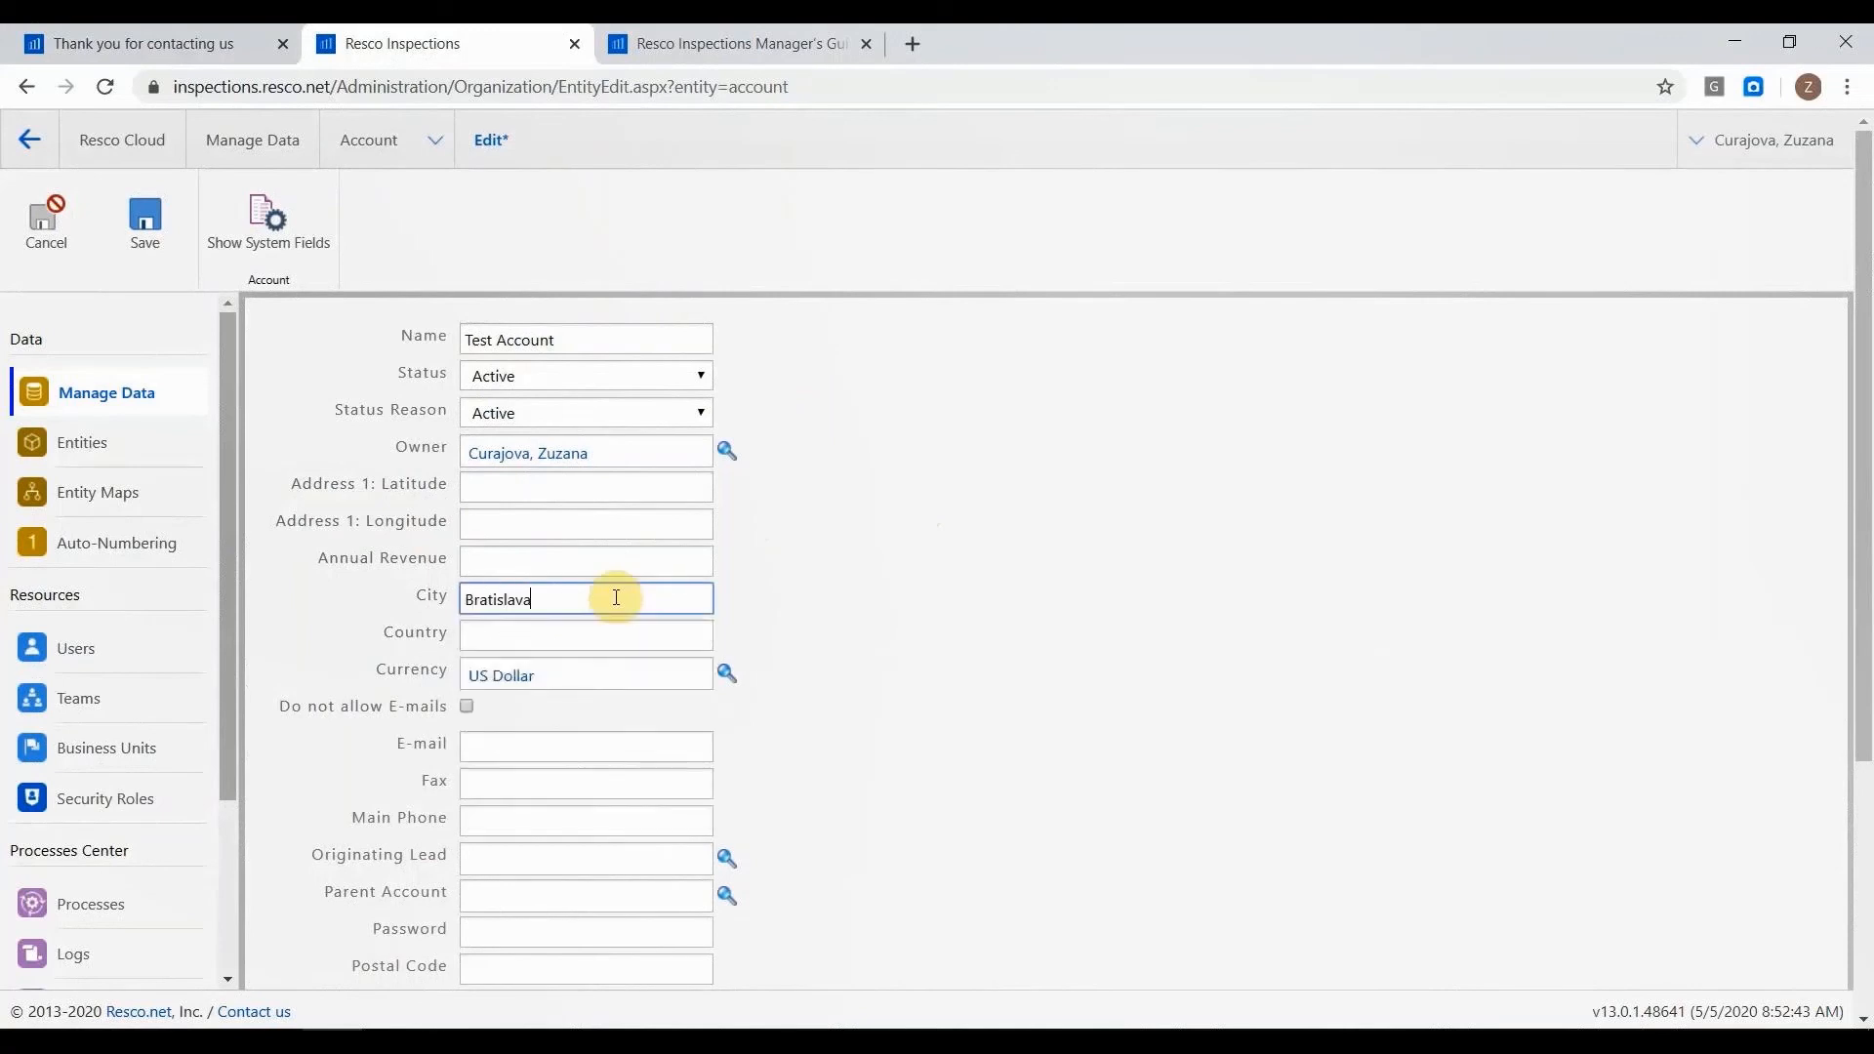
pyautogui.click(690, 636)
pyautogui.write('Slovakia')
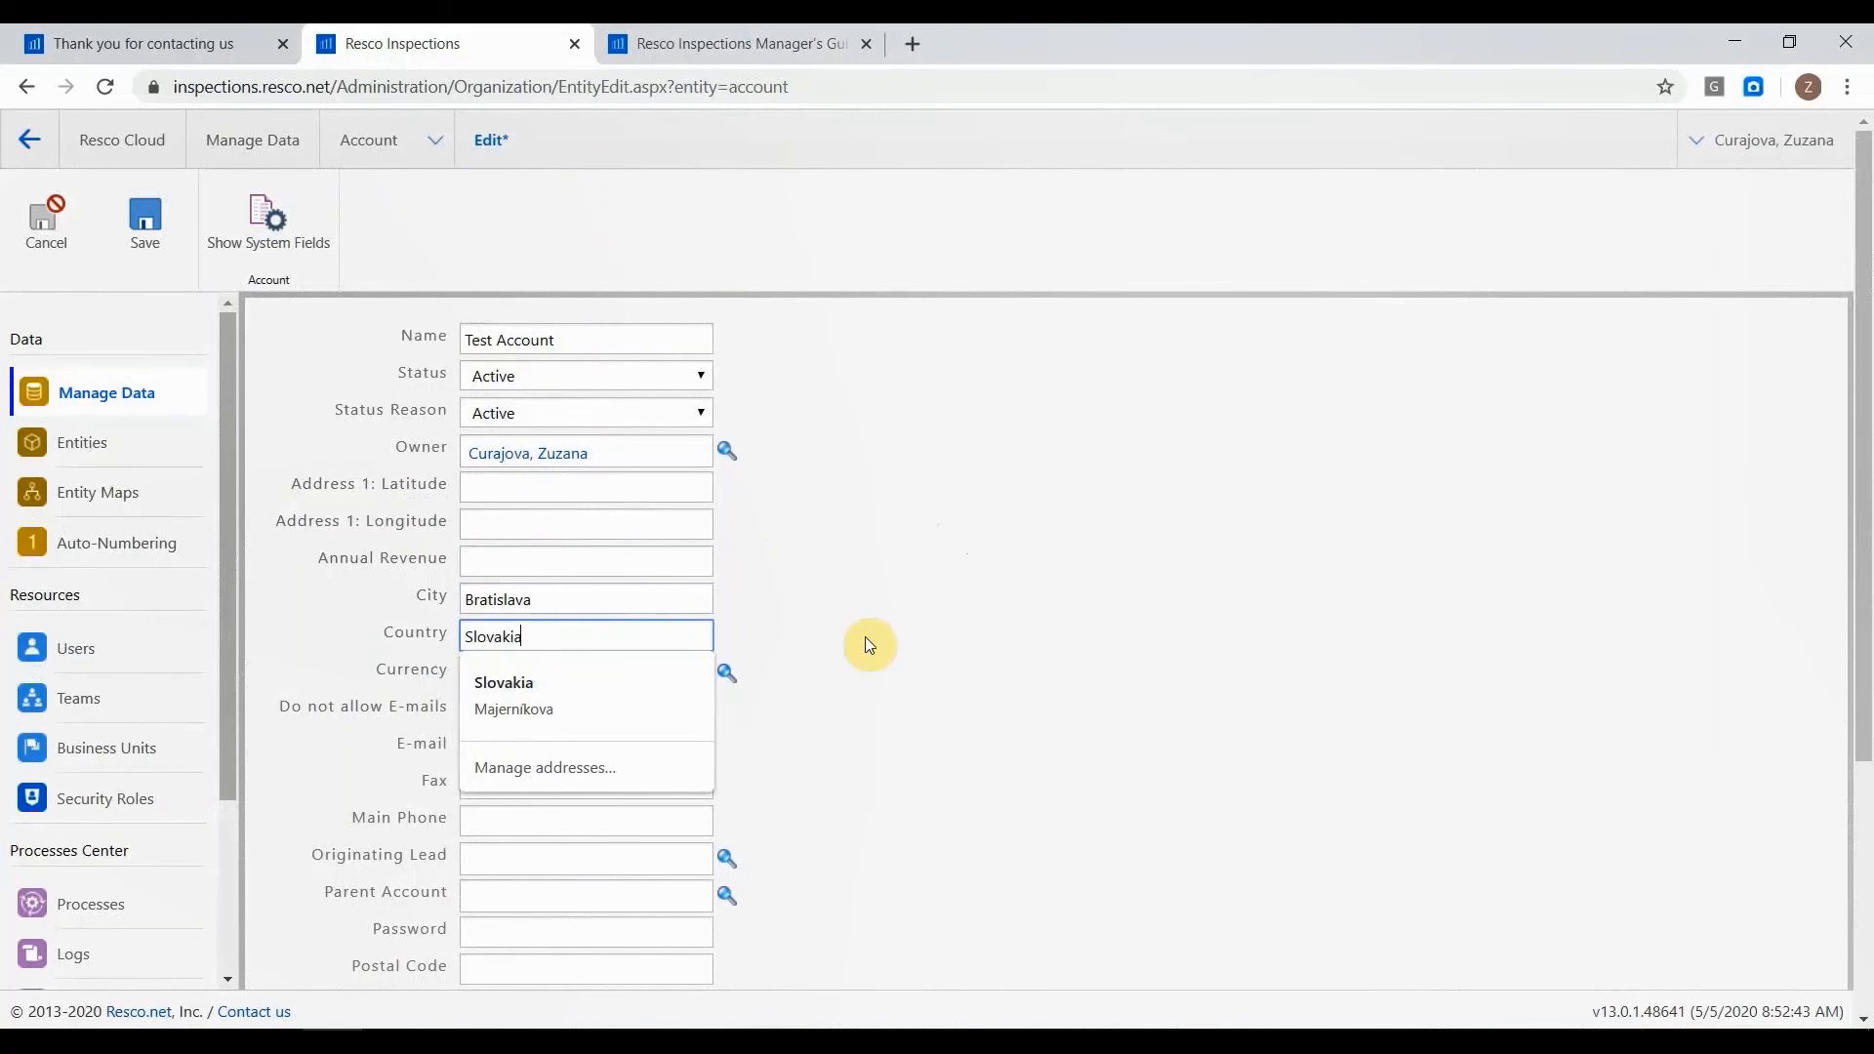
pyautogui.click(1061, 653)
# Enter the street address in the new account's Street 1 field and save the account.
pyautogui.scroll(-3, 649, 743)
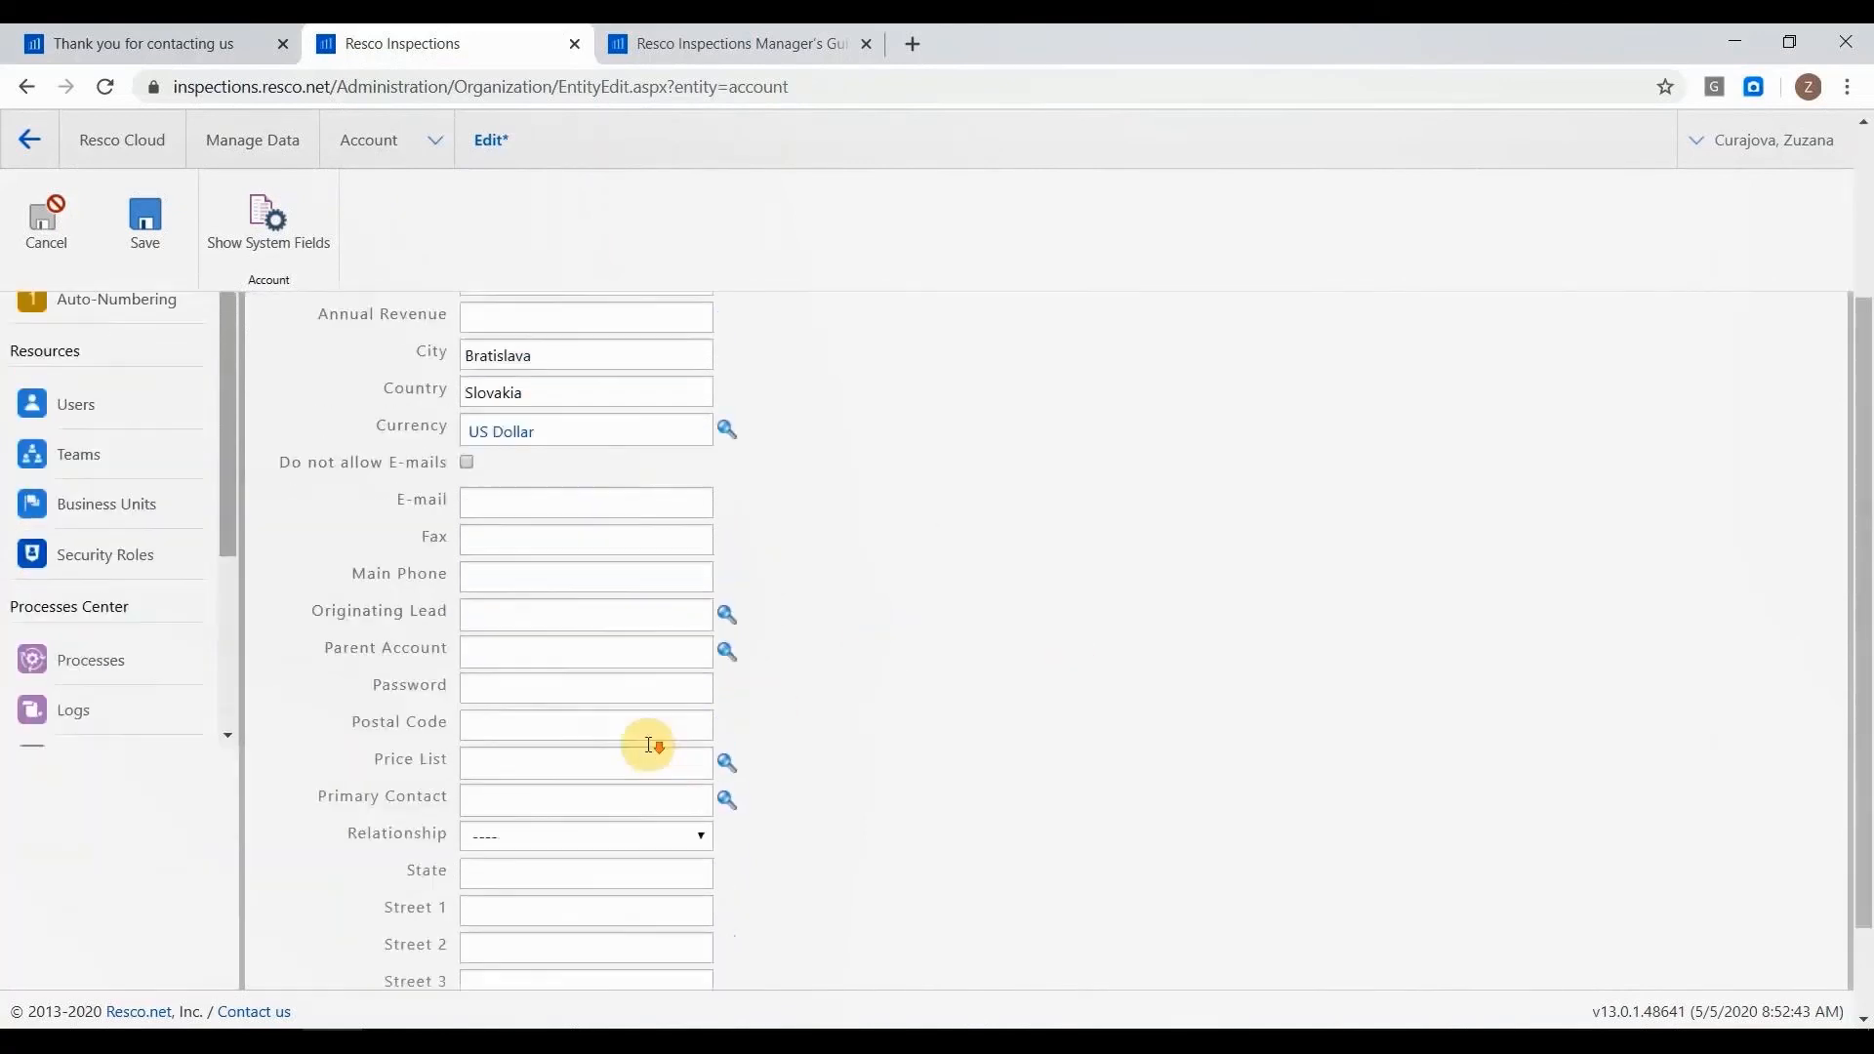
pyautogui.scroll(-2, 628, 774)
pyautogui.click(632, 783)
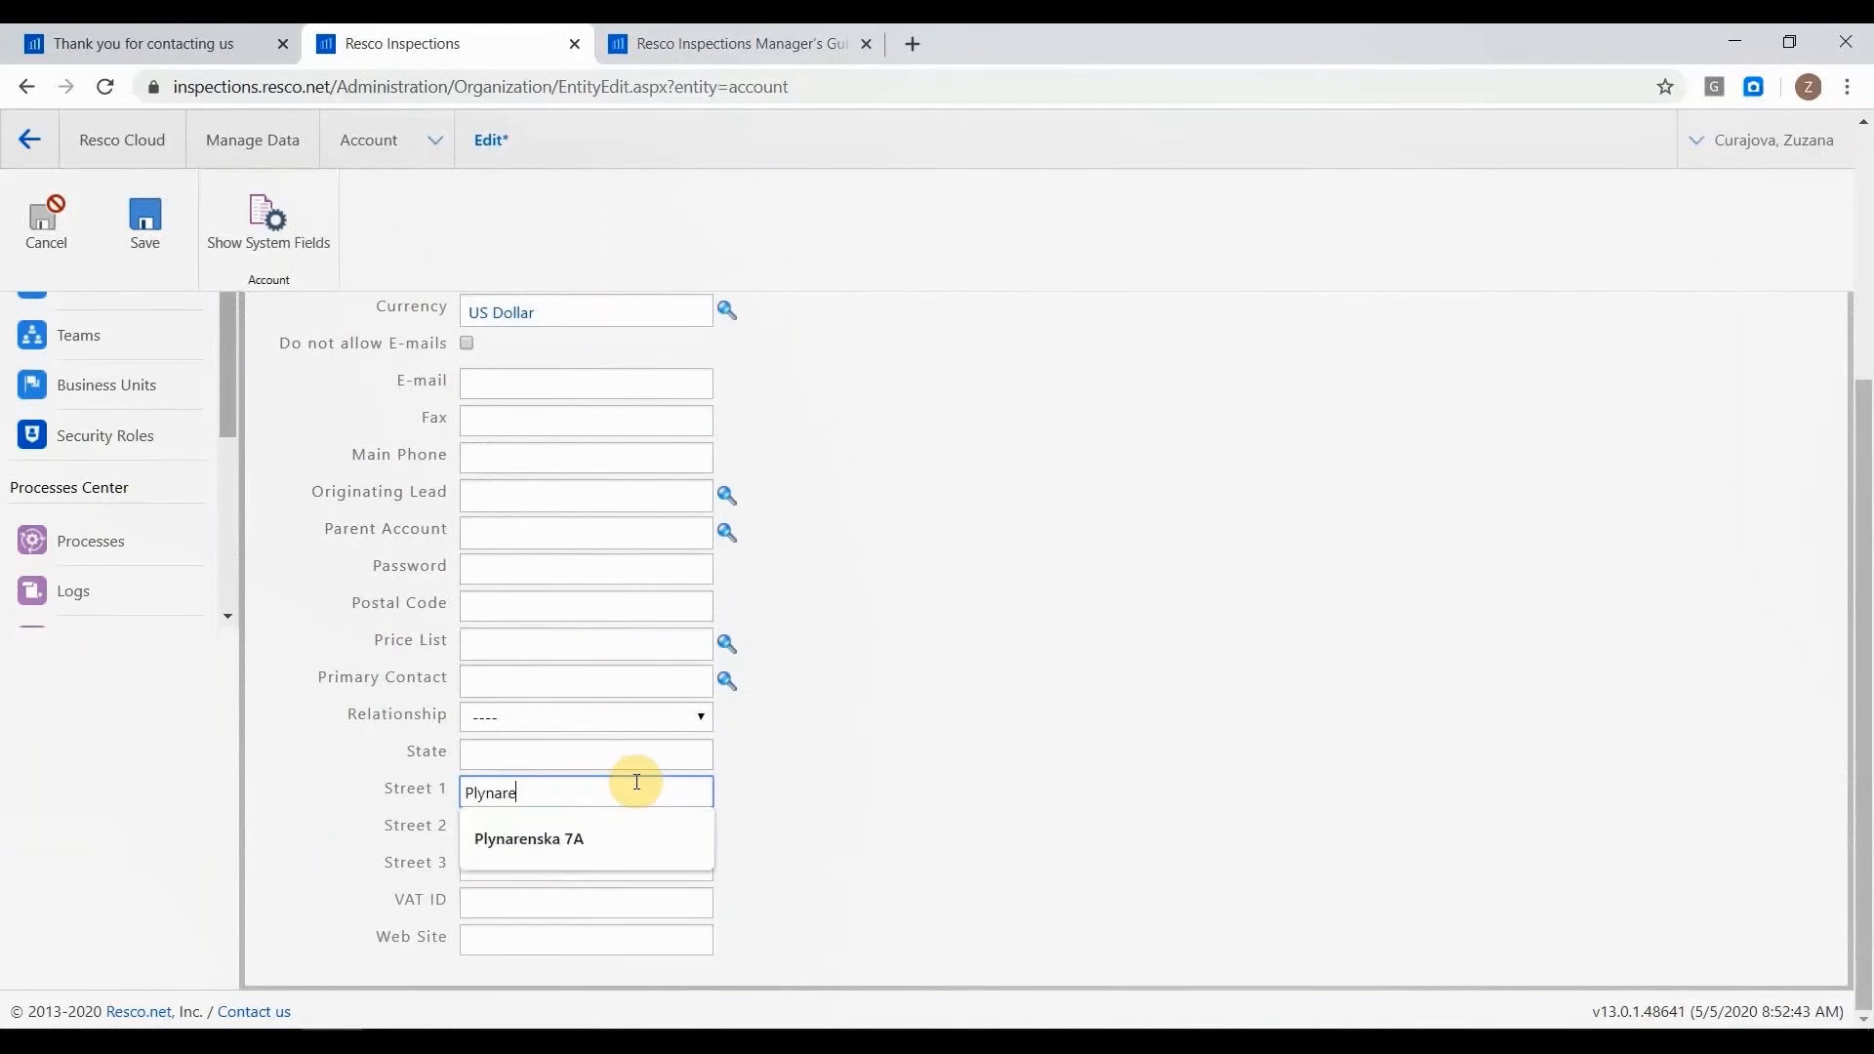
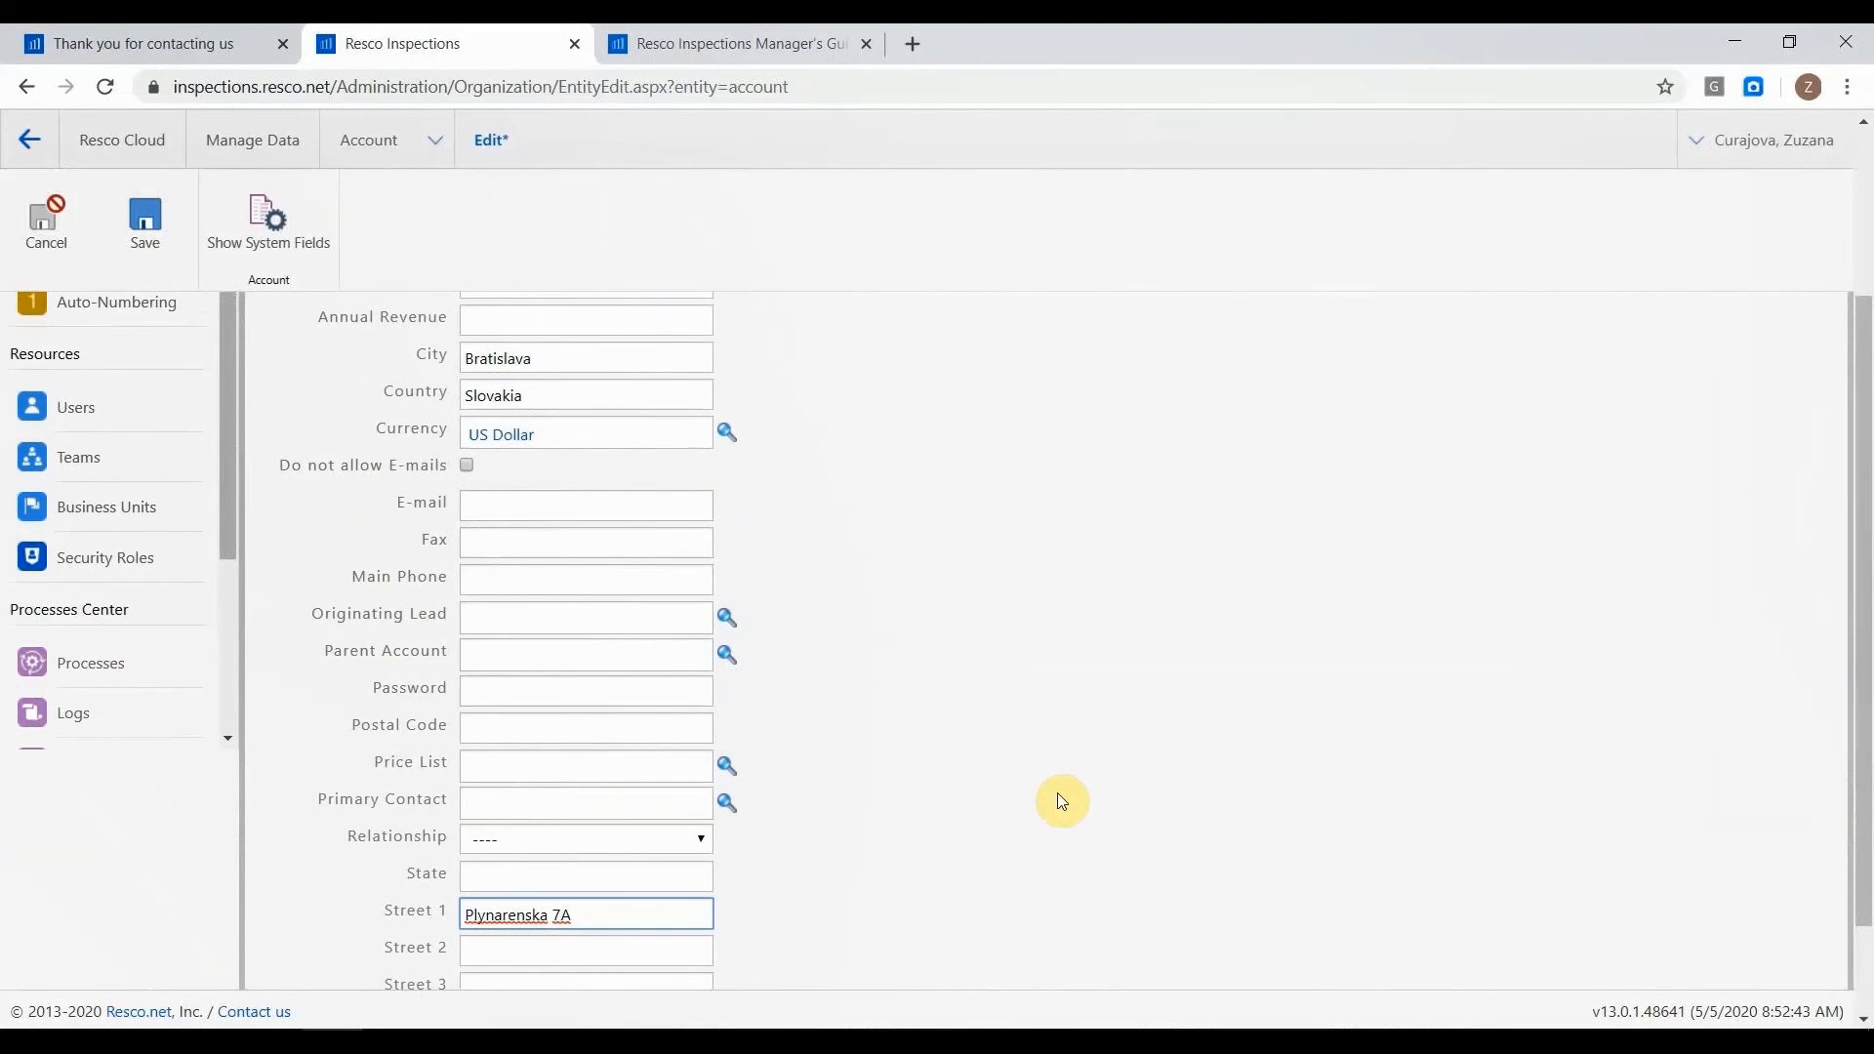
pyautogui.scroll(3, 1062, 800)
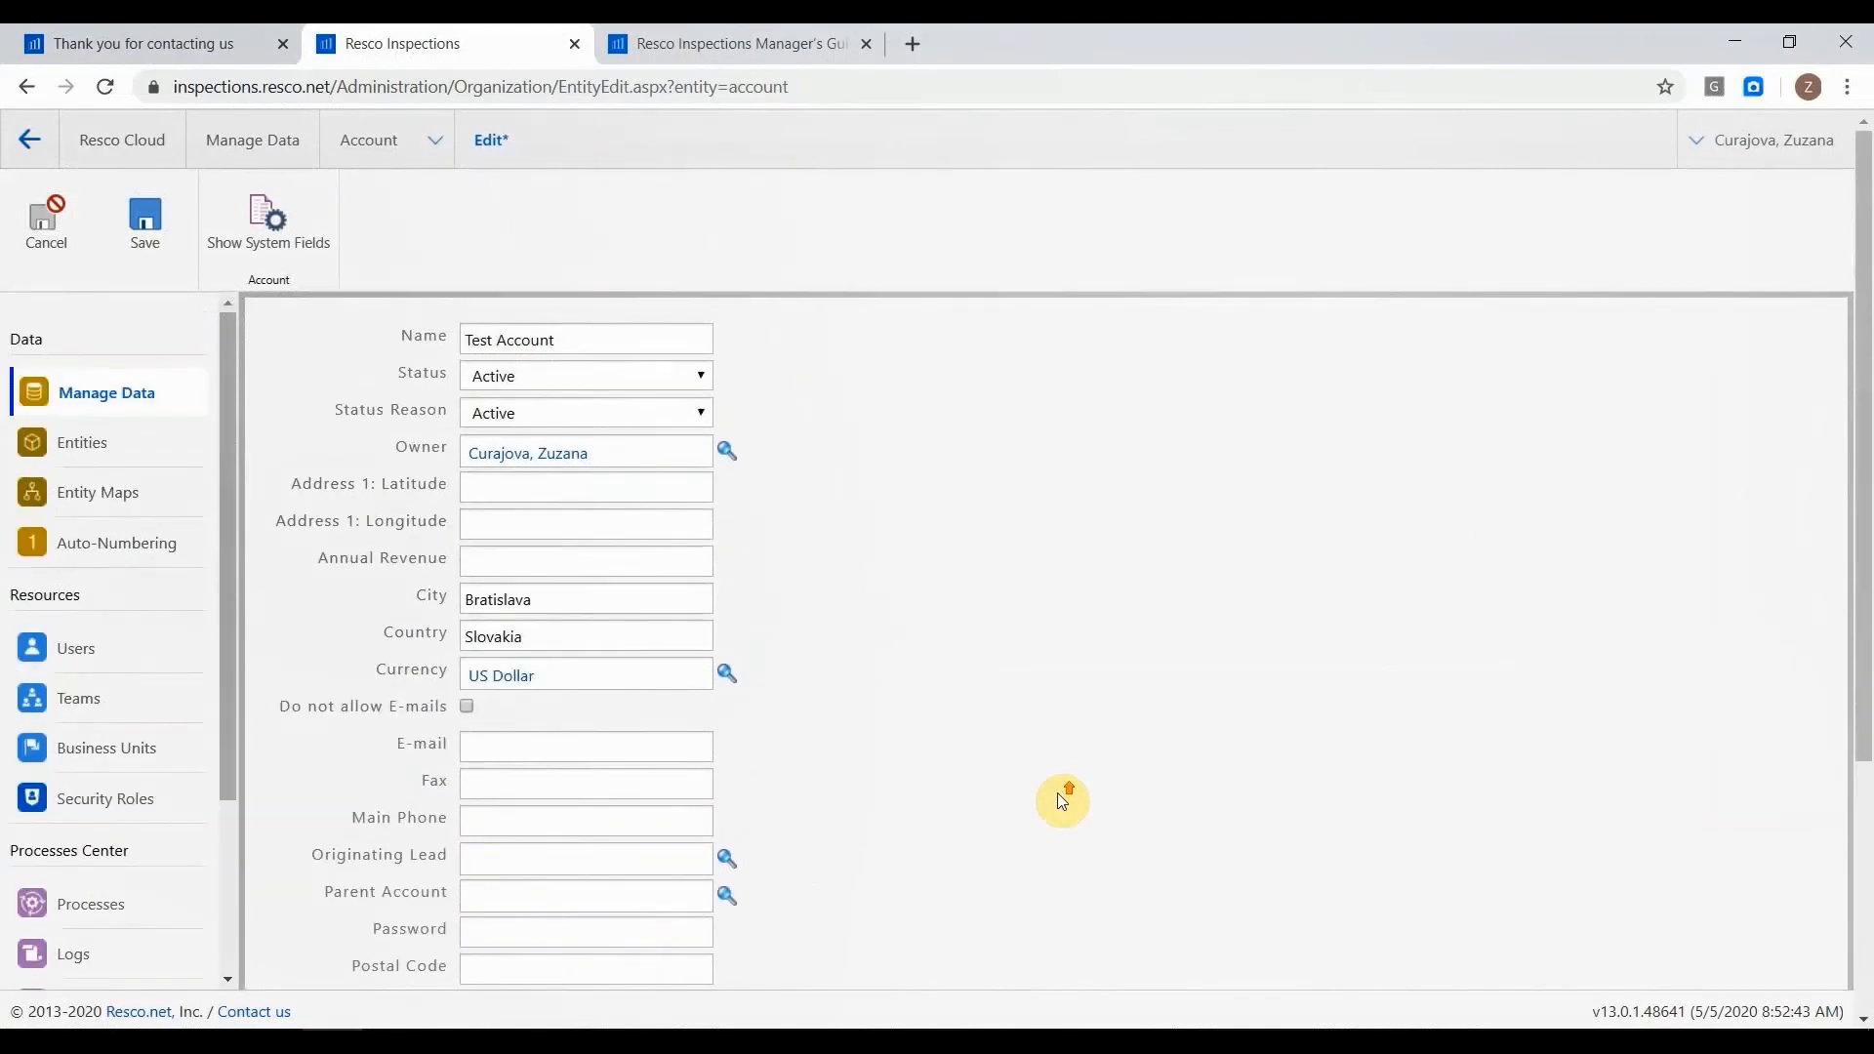
pyautogui.click(145, 217)
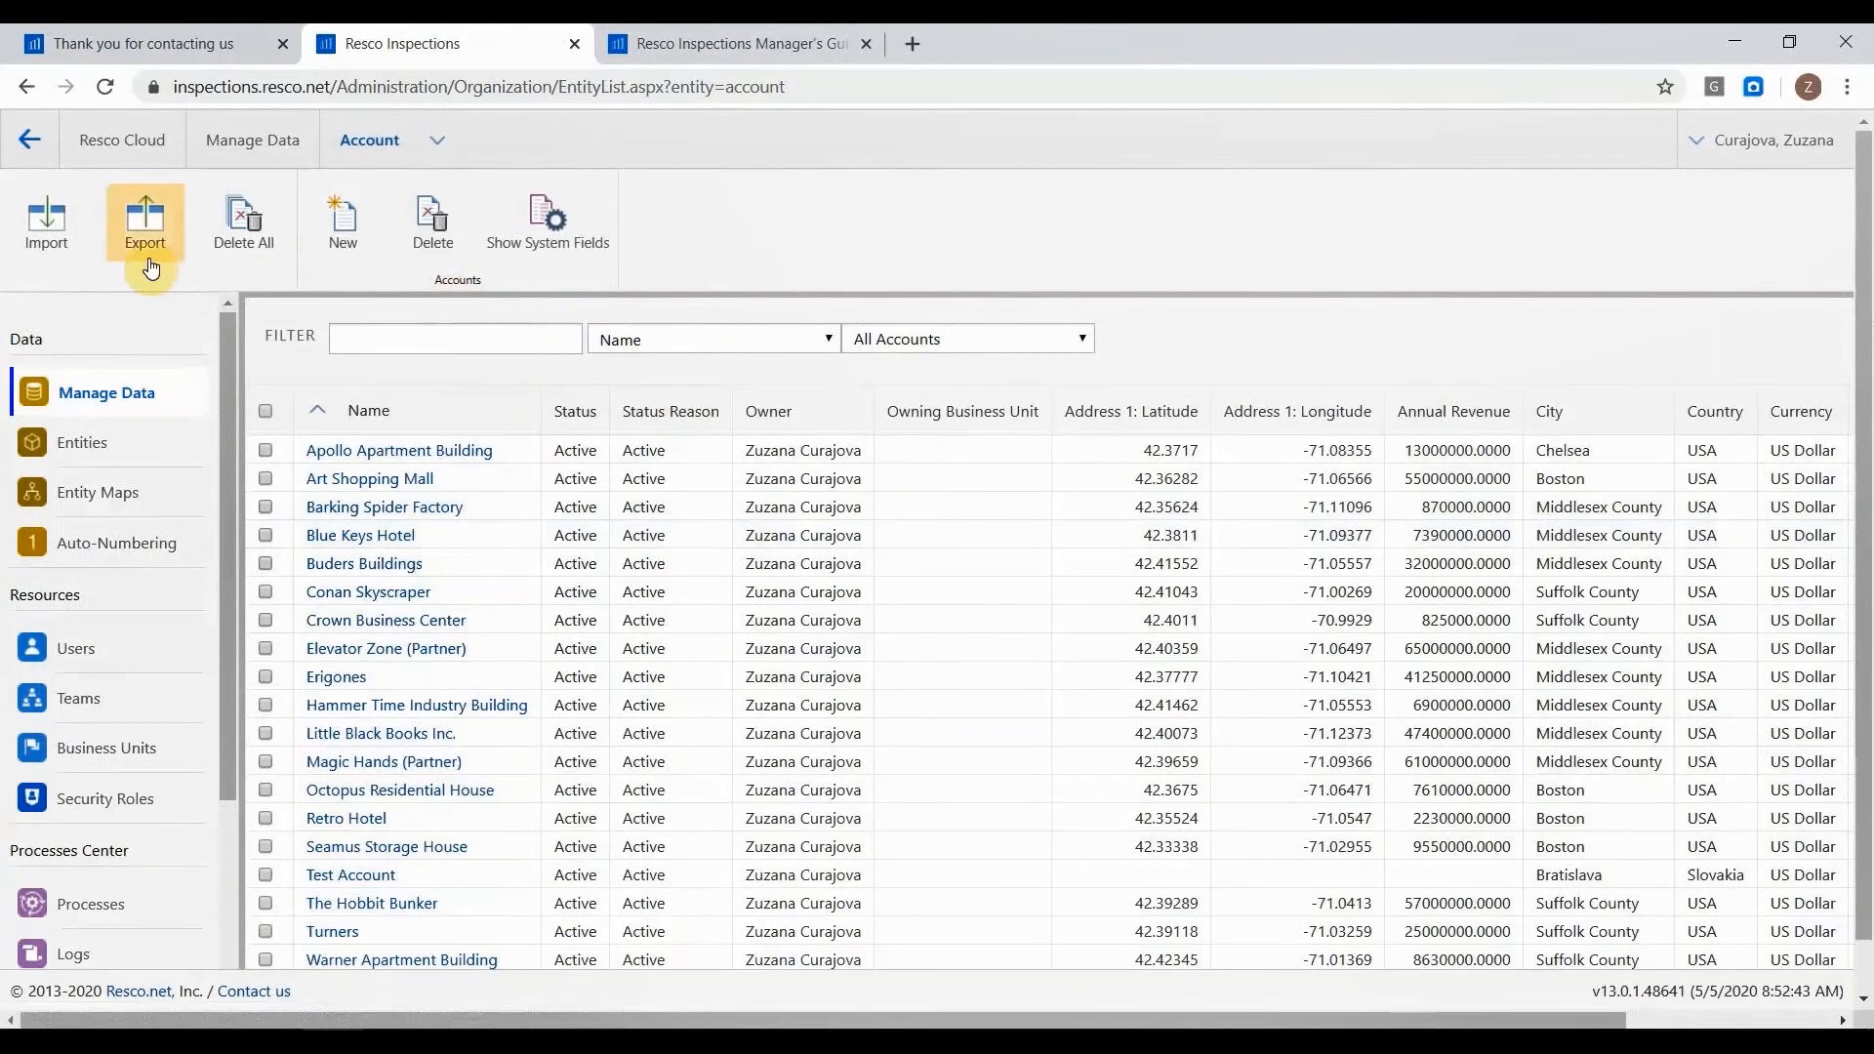
# Show the system entities in the data list and return to the Inspector module on the Inspections modules page.
pyautogui.click(32, 143)
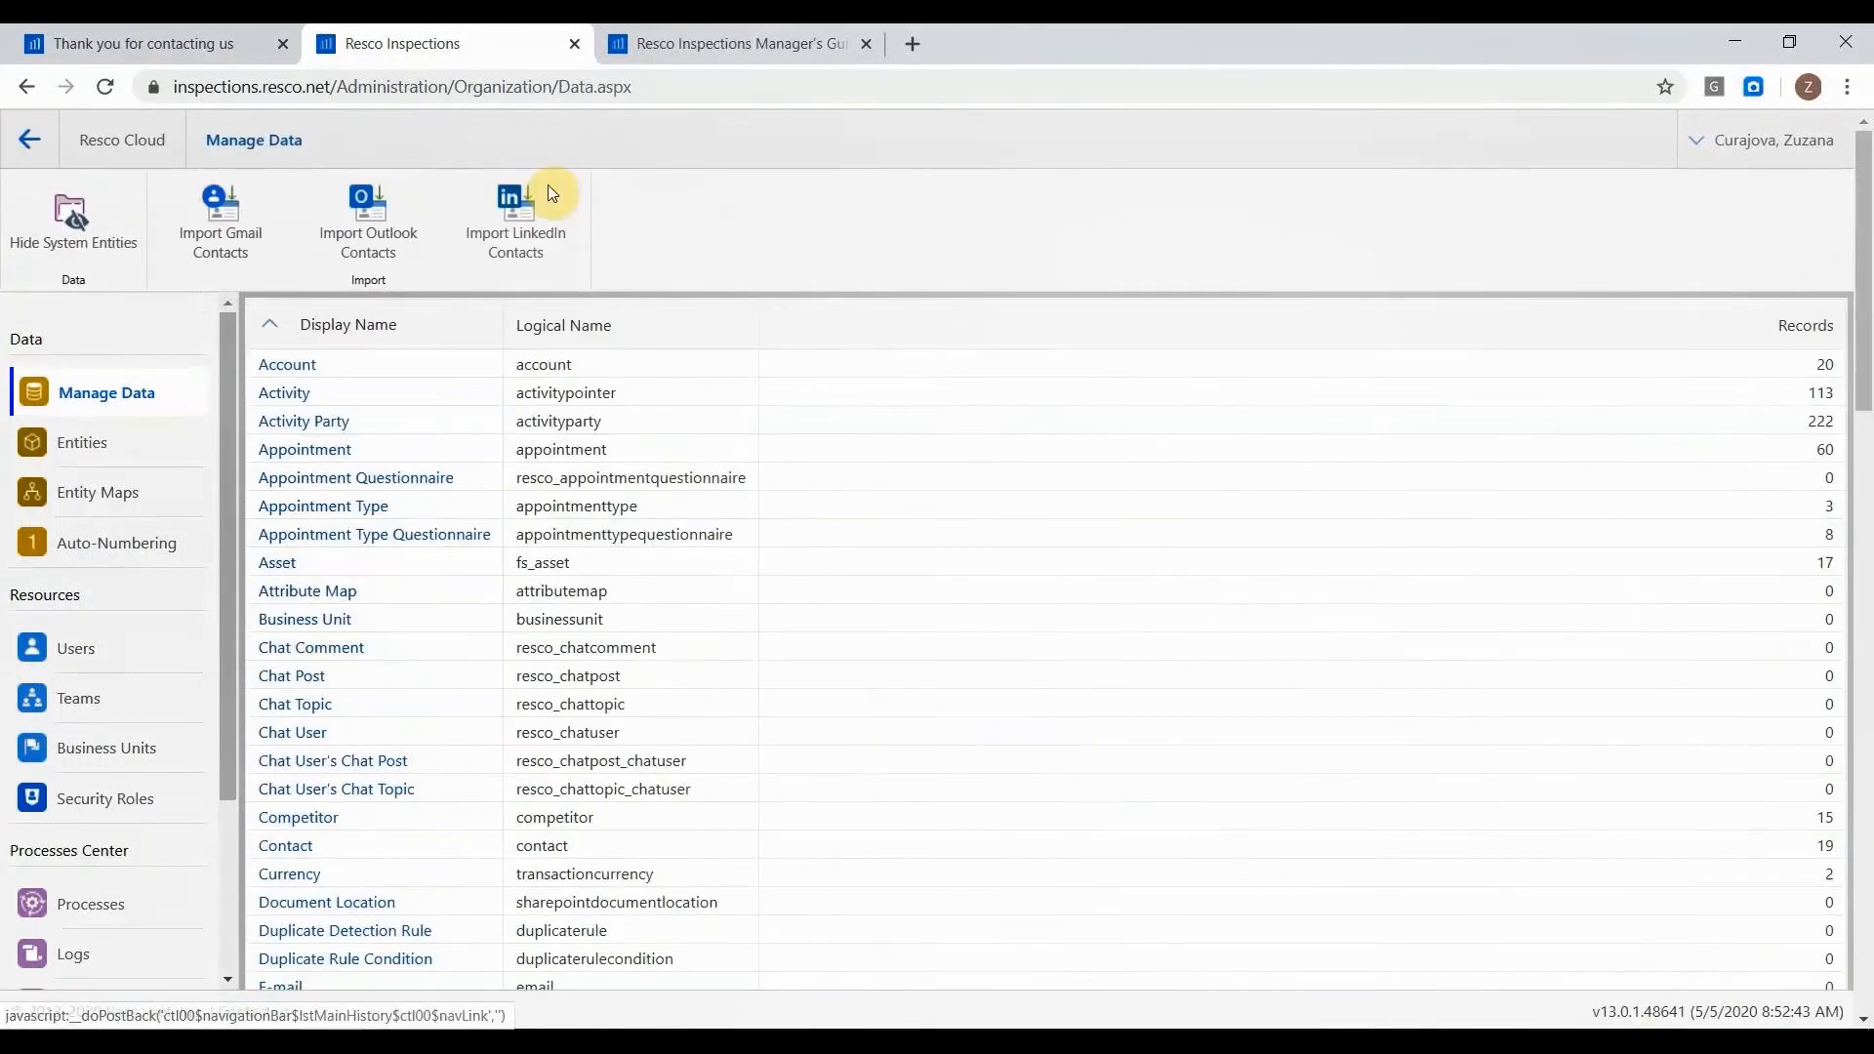
pyautogui.click(124, 139)
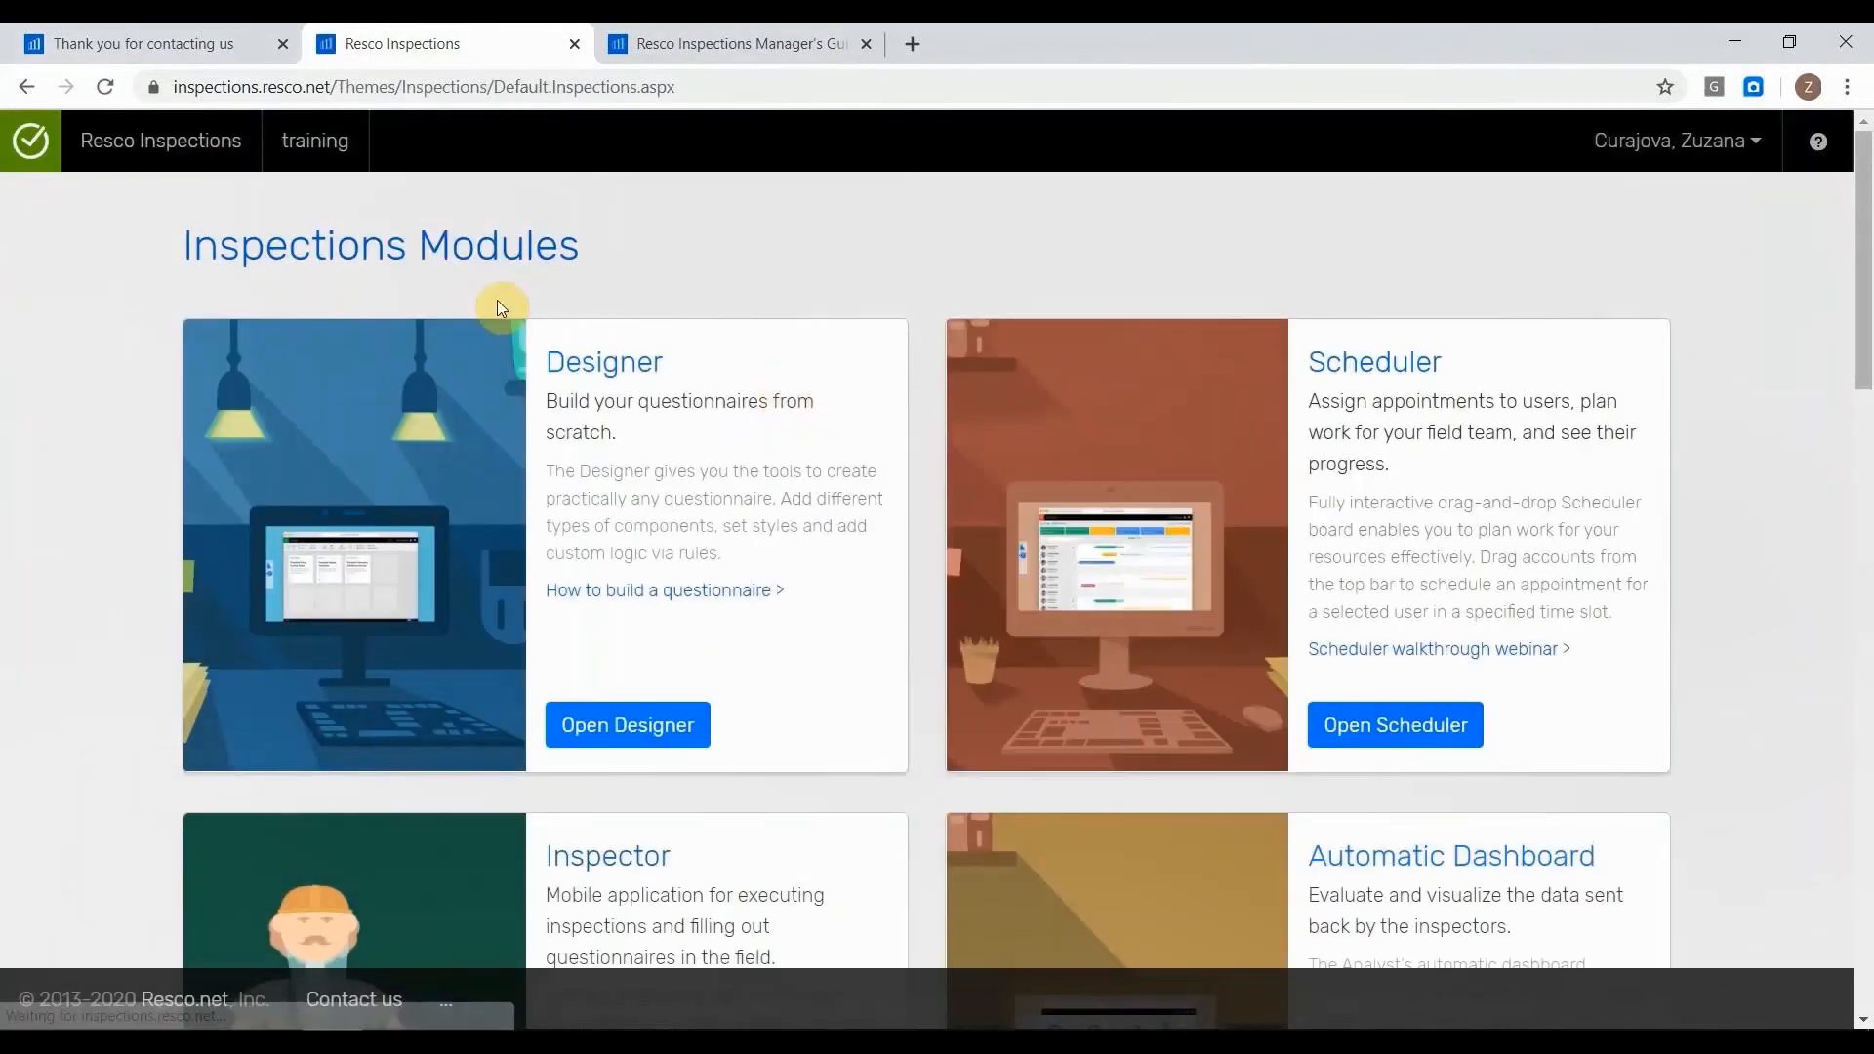
pyautogui.scroll(-3, 278, 413)
pyautogui.scroll(-1, 278, 413)
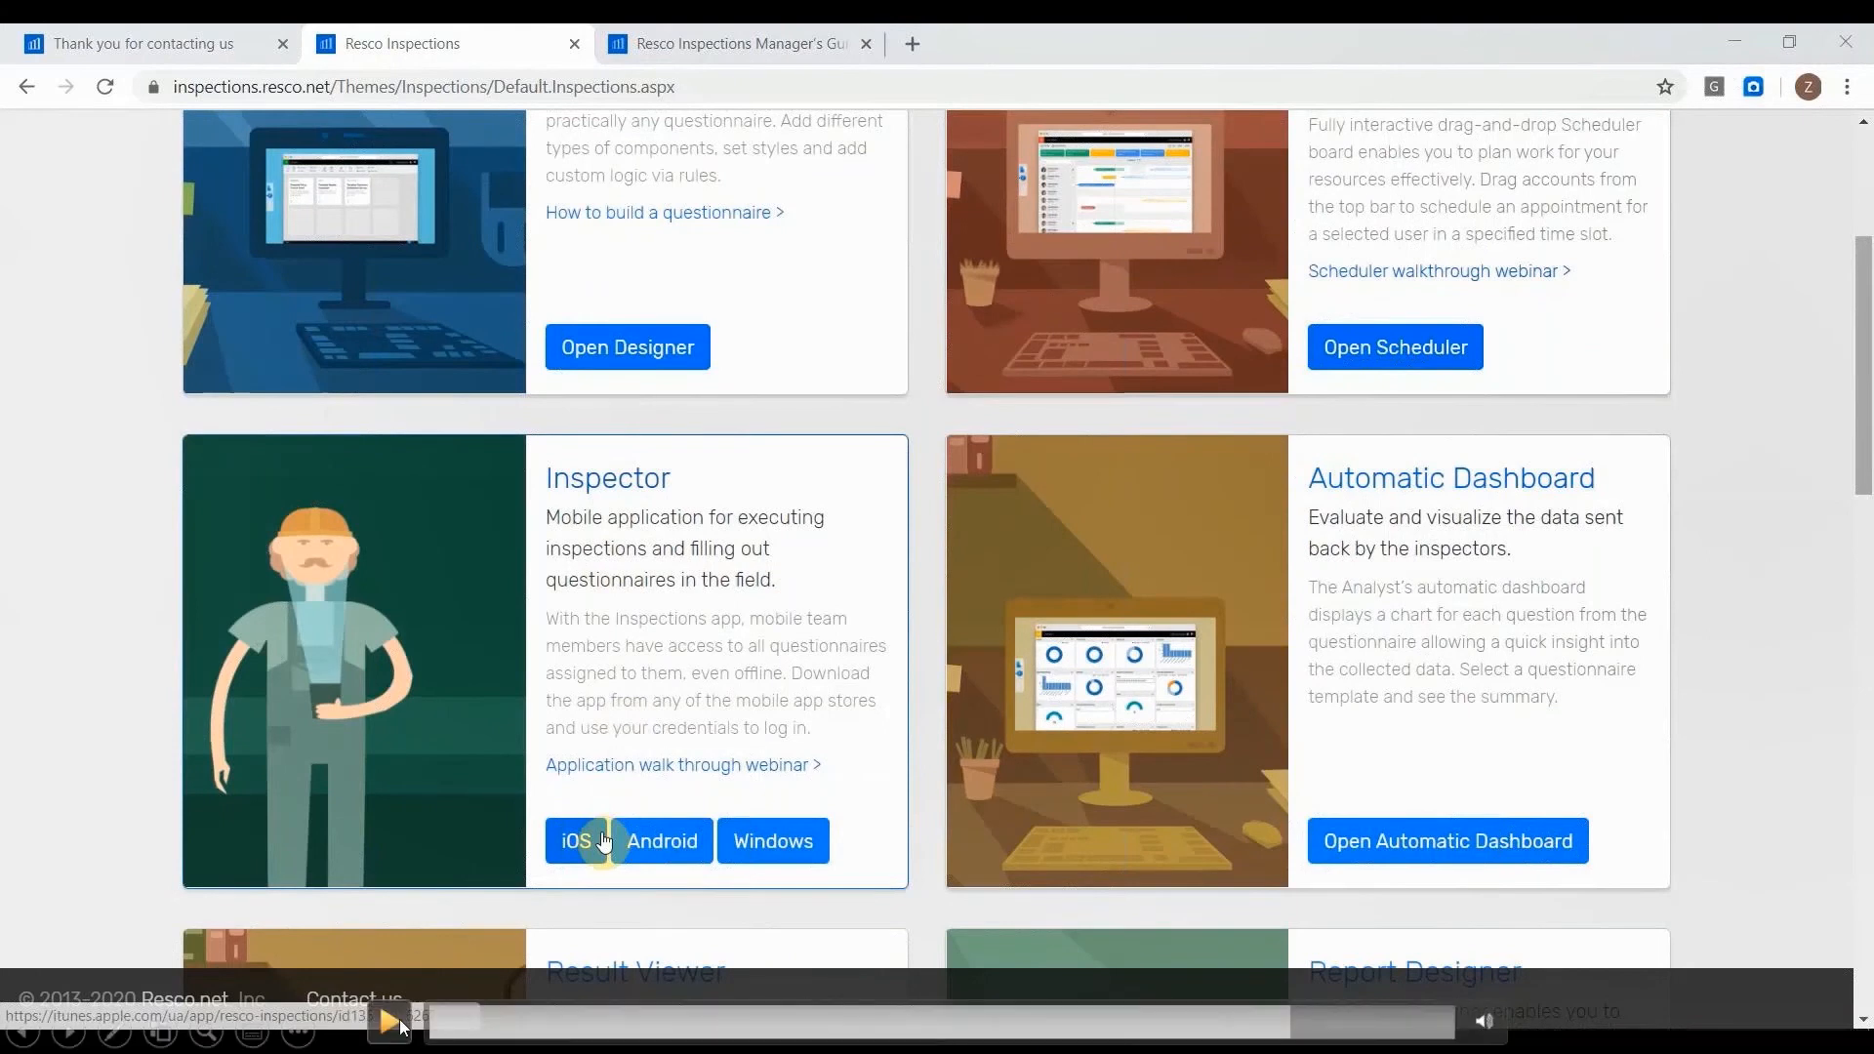
pyautogui.click(401, 1024)
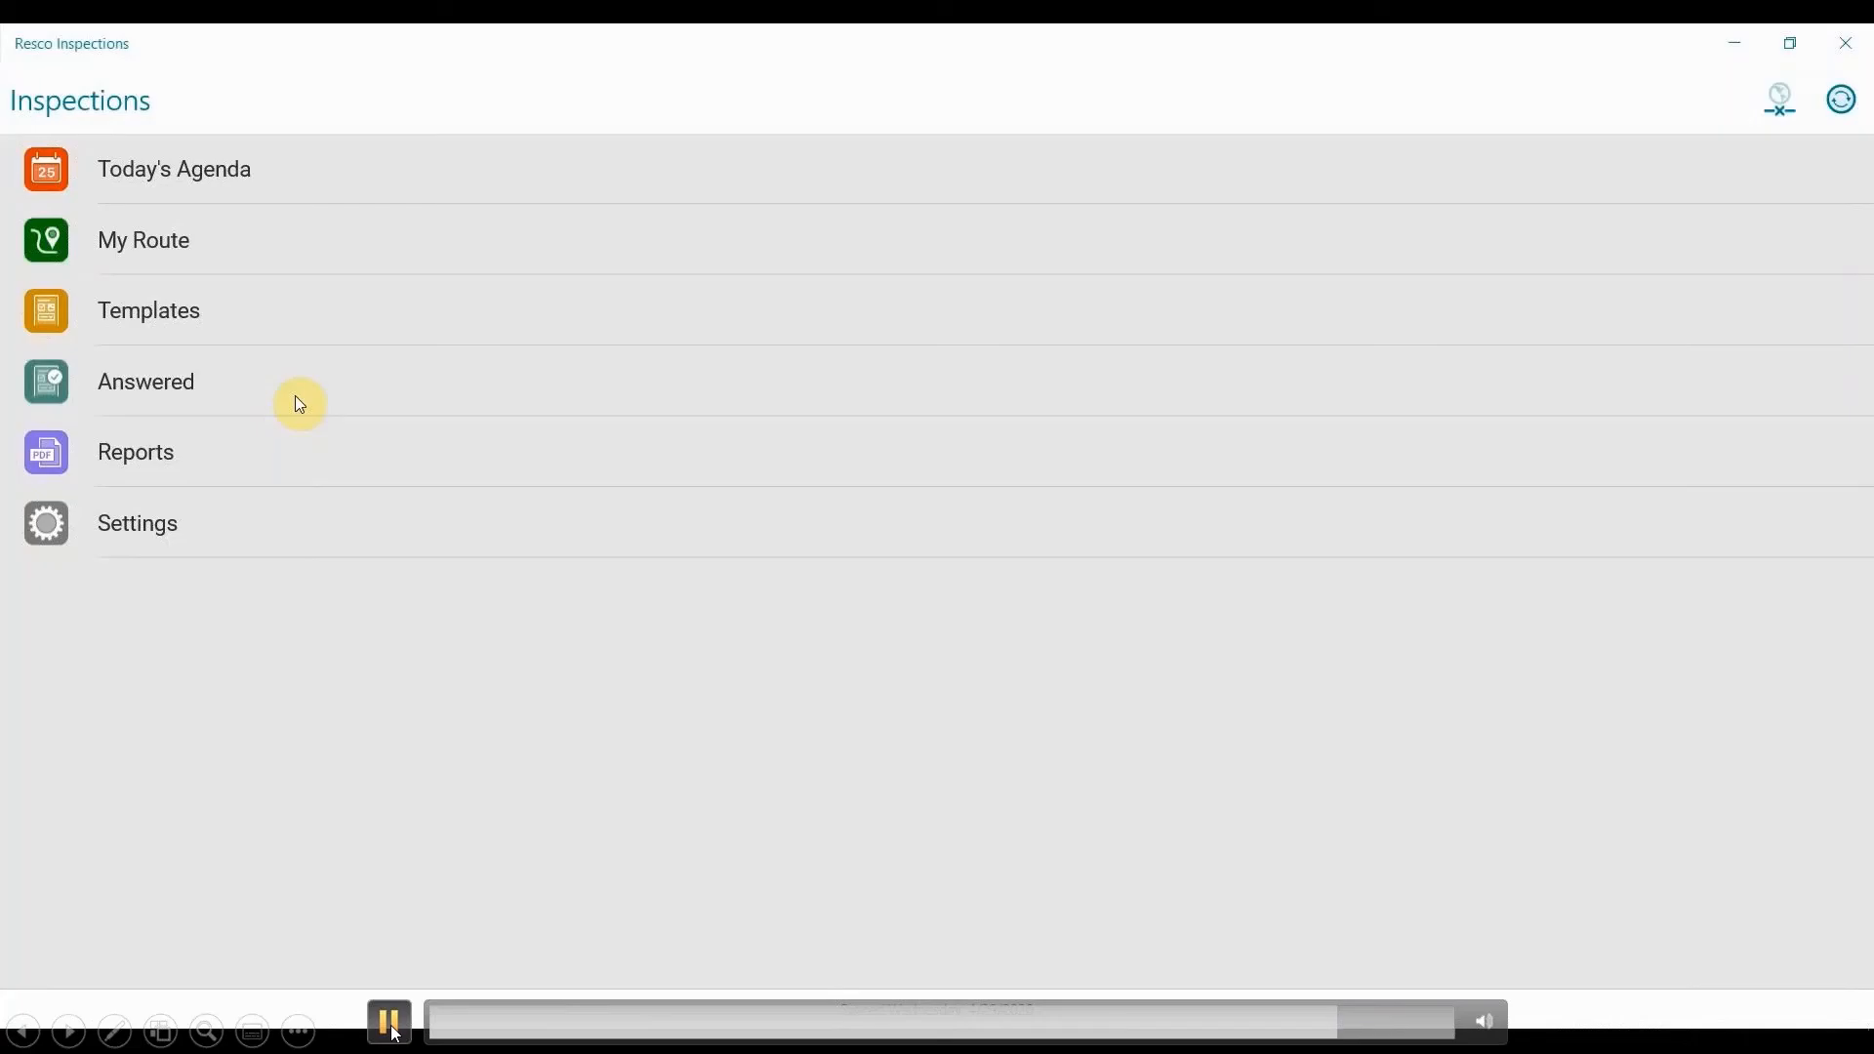
pyautogui.click(395, 1033)
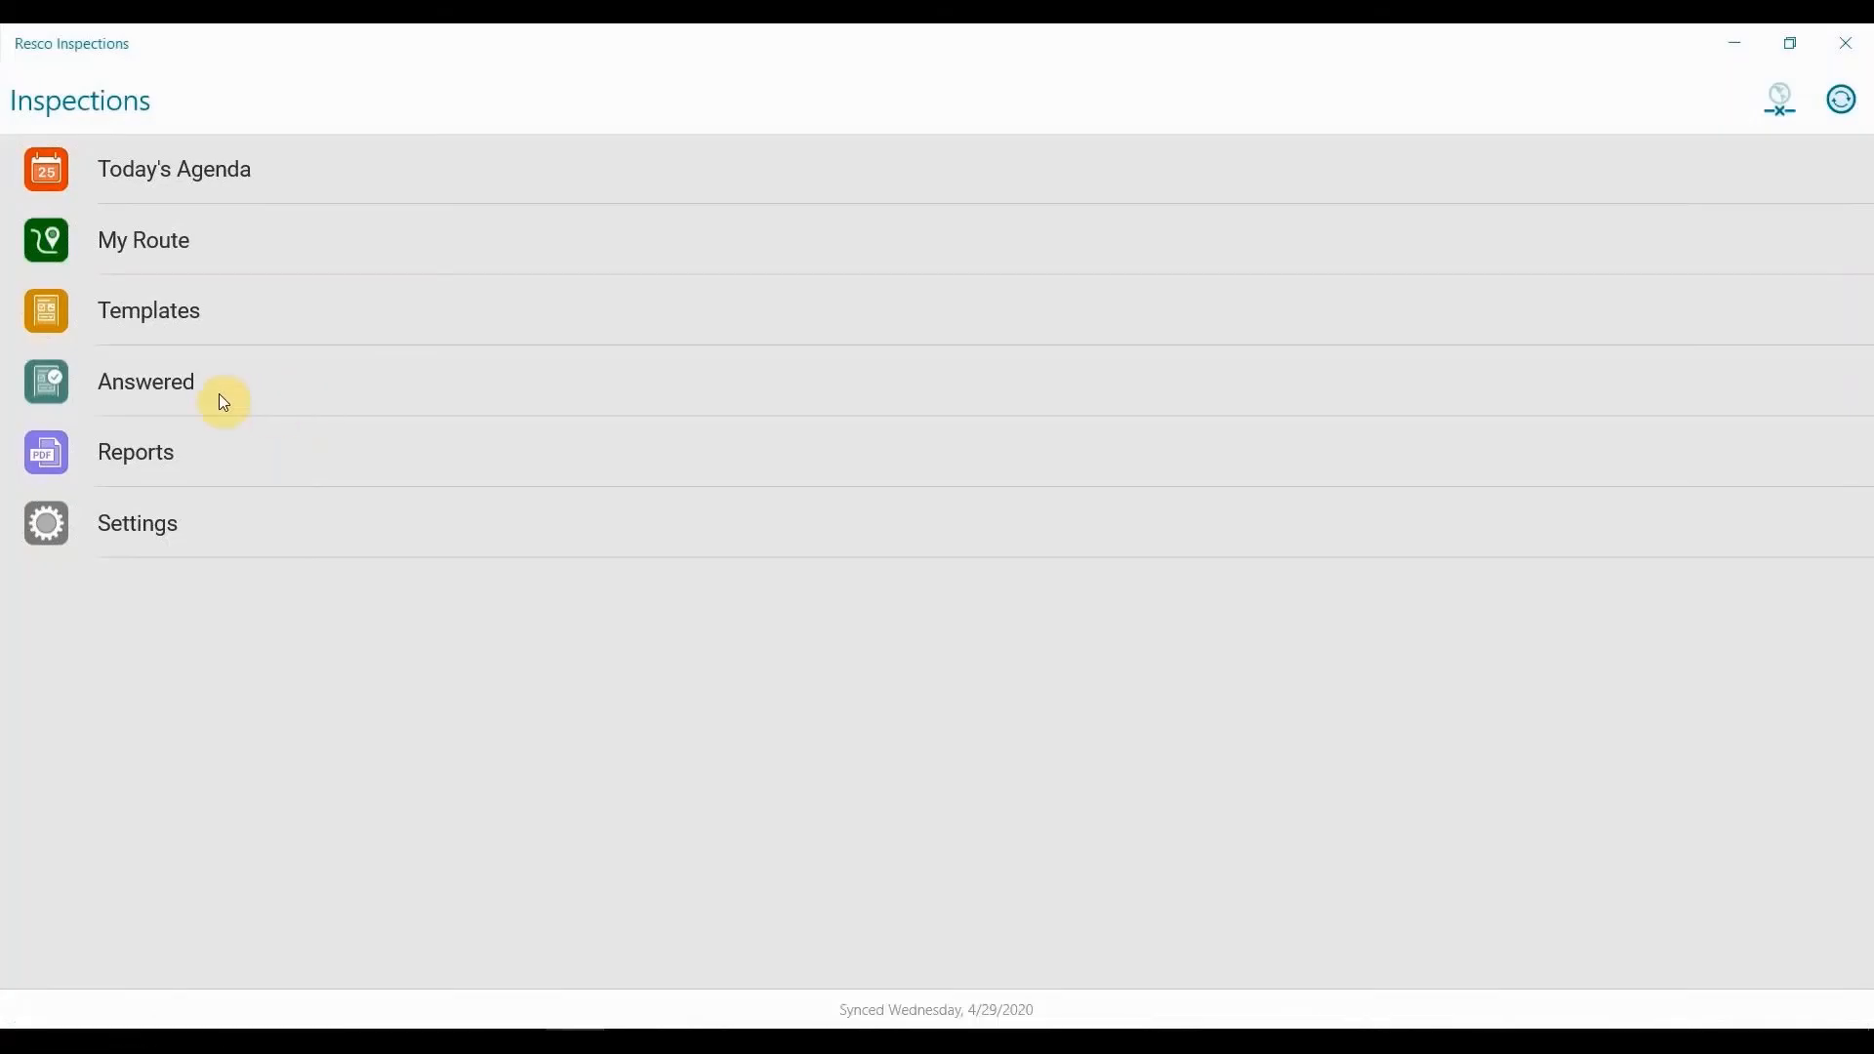
pyautogui.click(399, 1038)
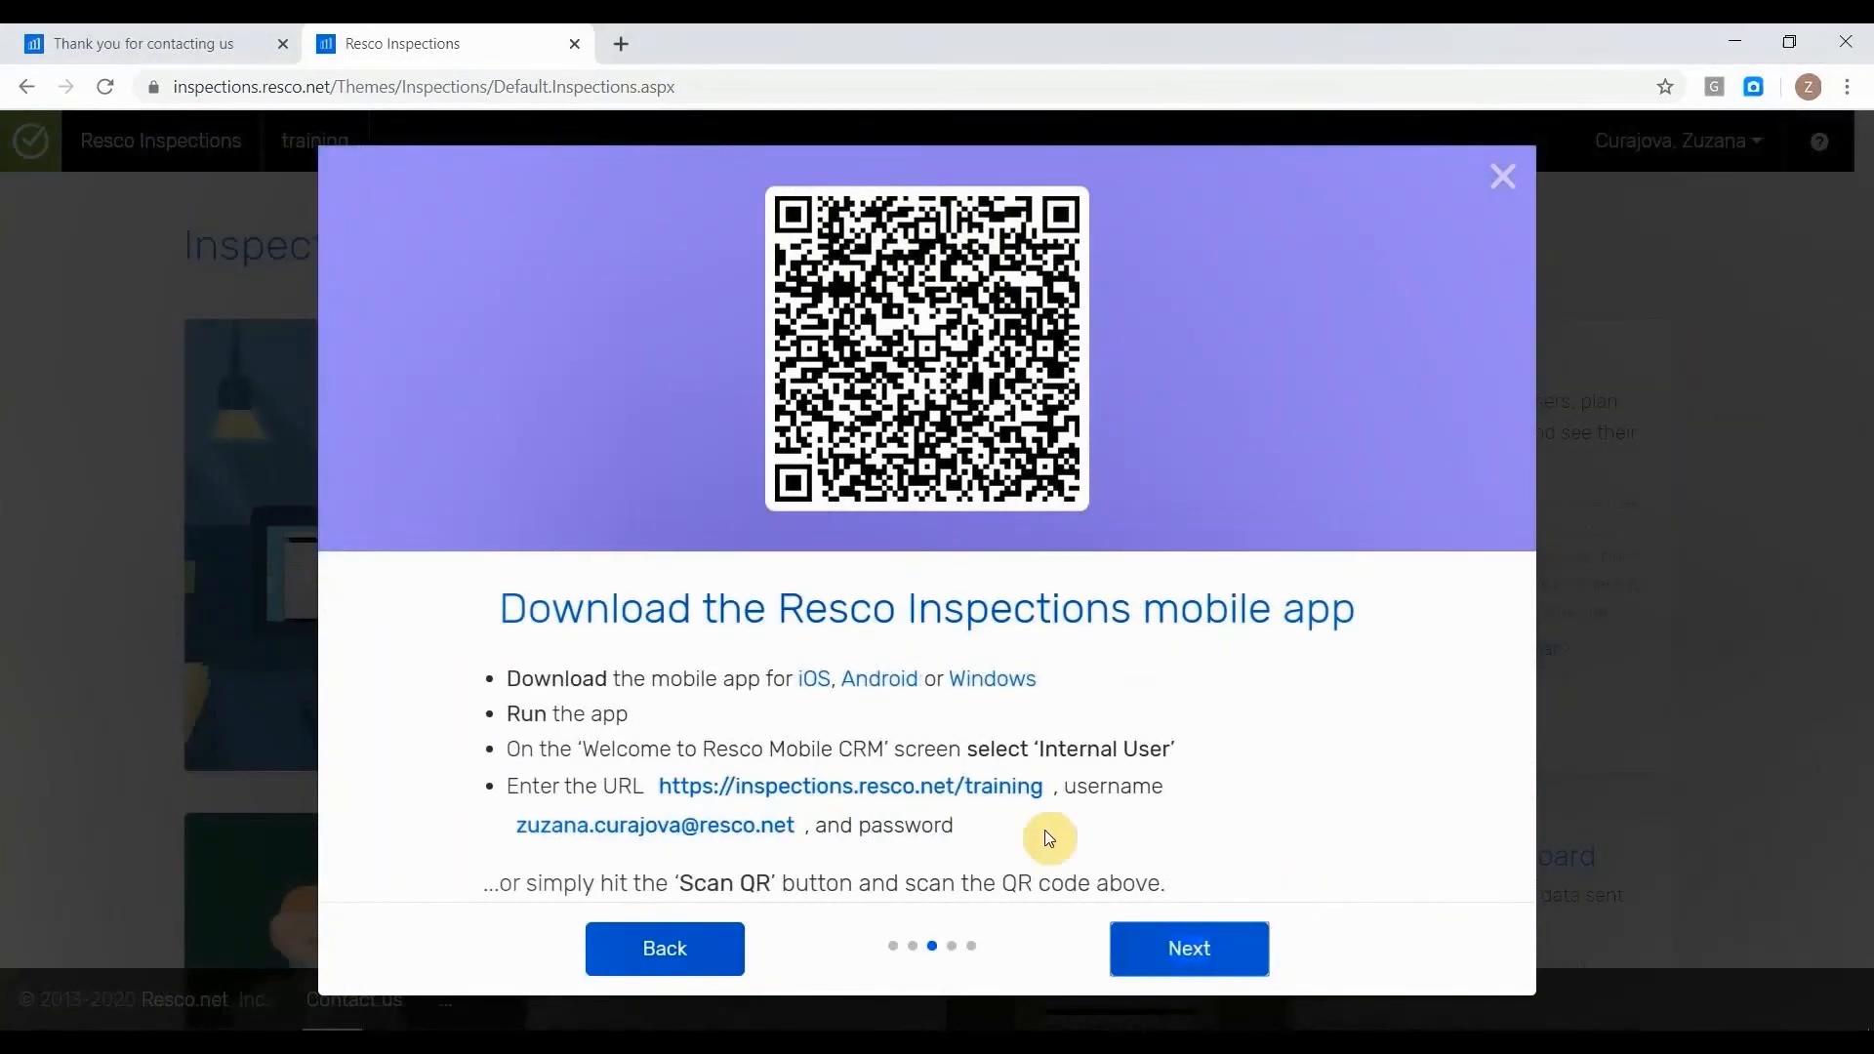
pyautogui.moveTo(1042, 784); pyautogui.dragTo(659, 780)
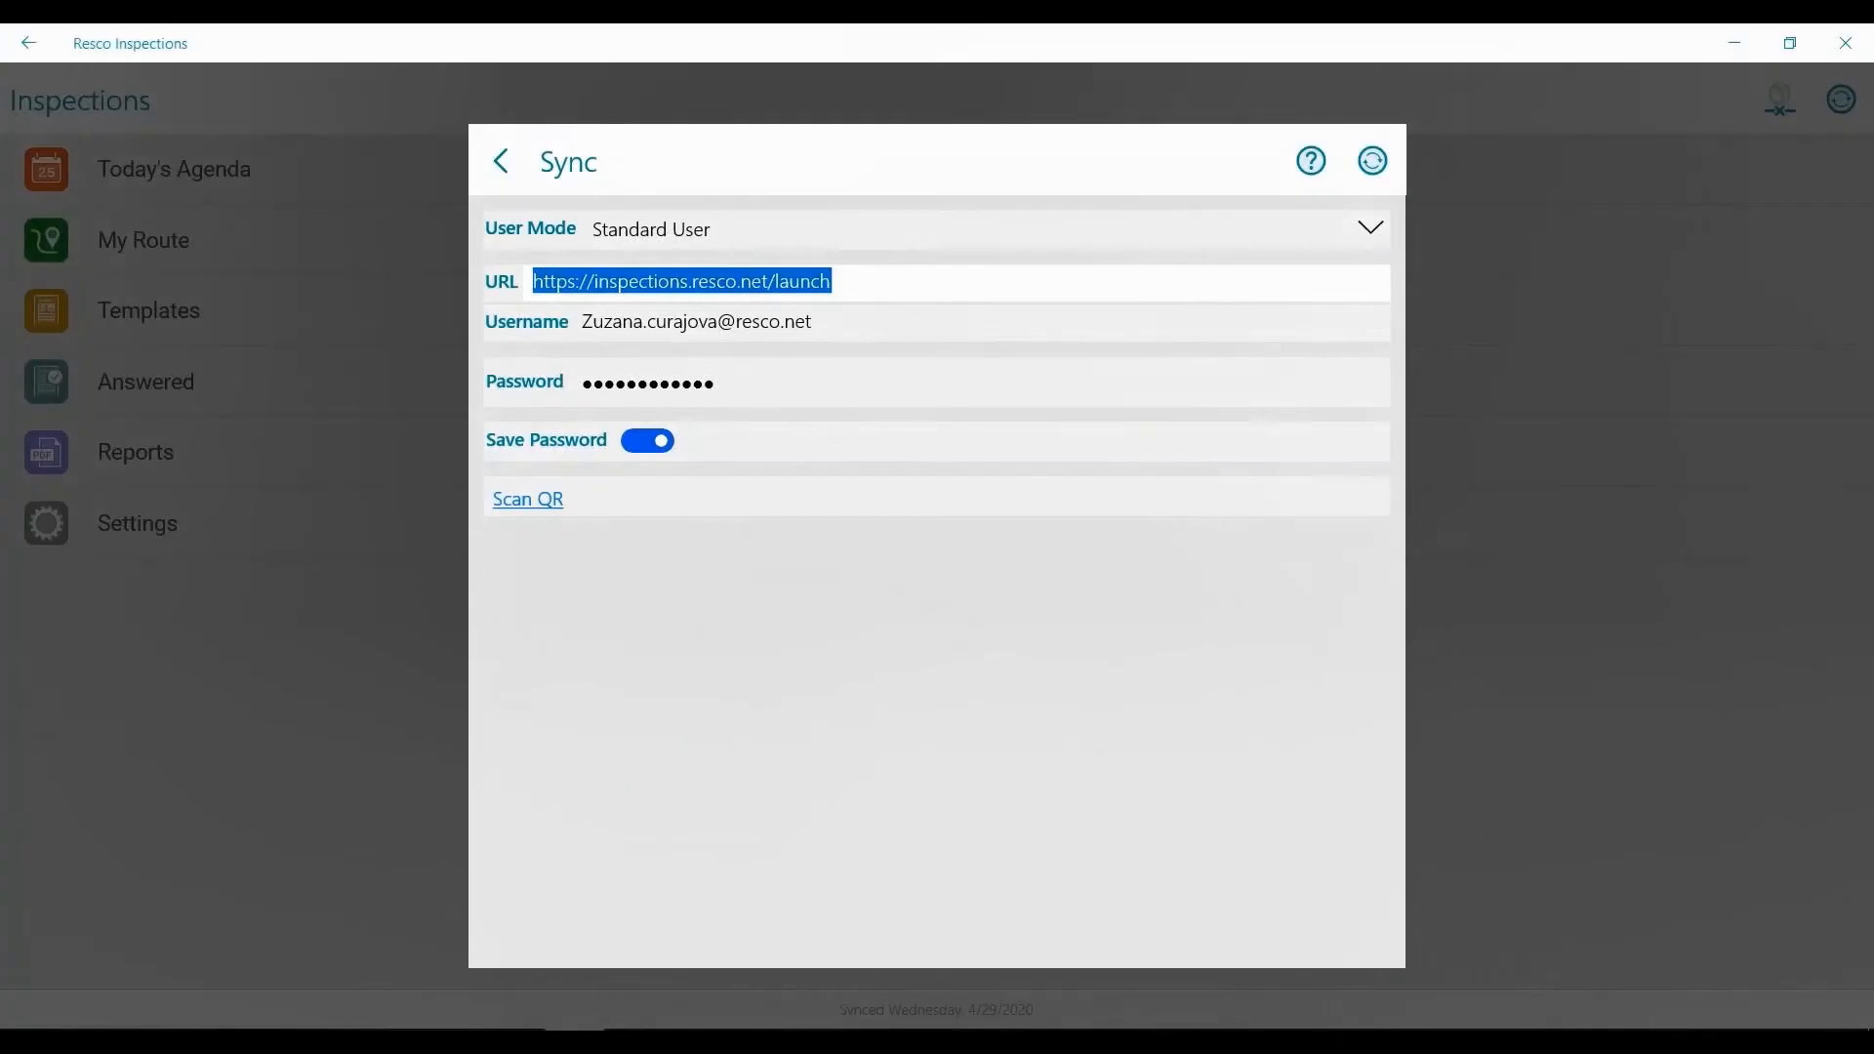
pyautogui.hotkey('ctrl', 'v')
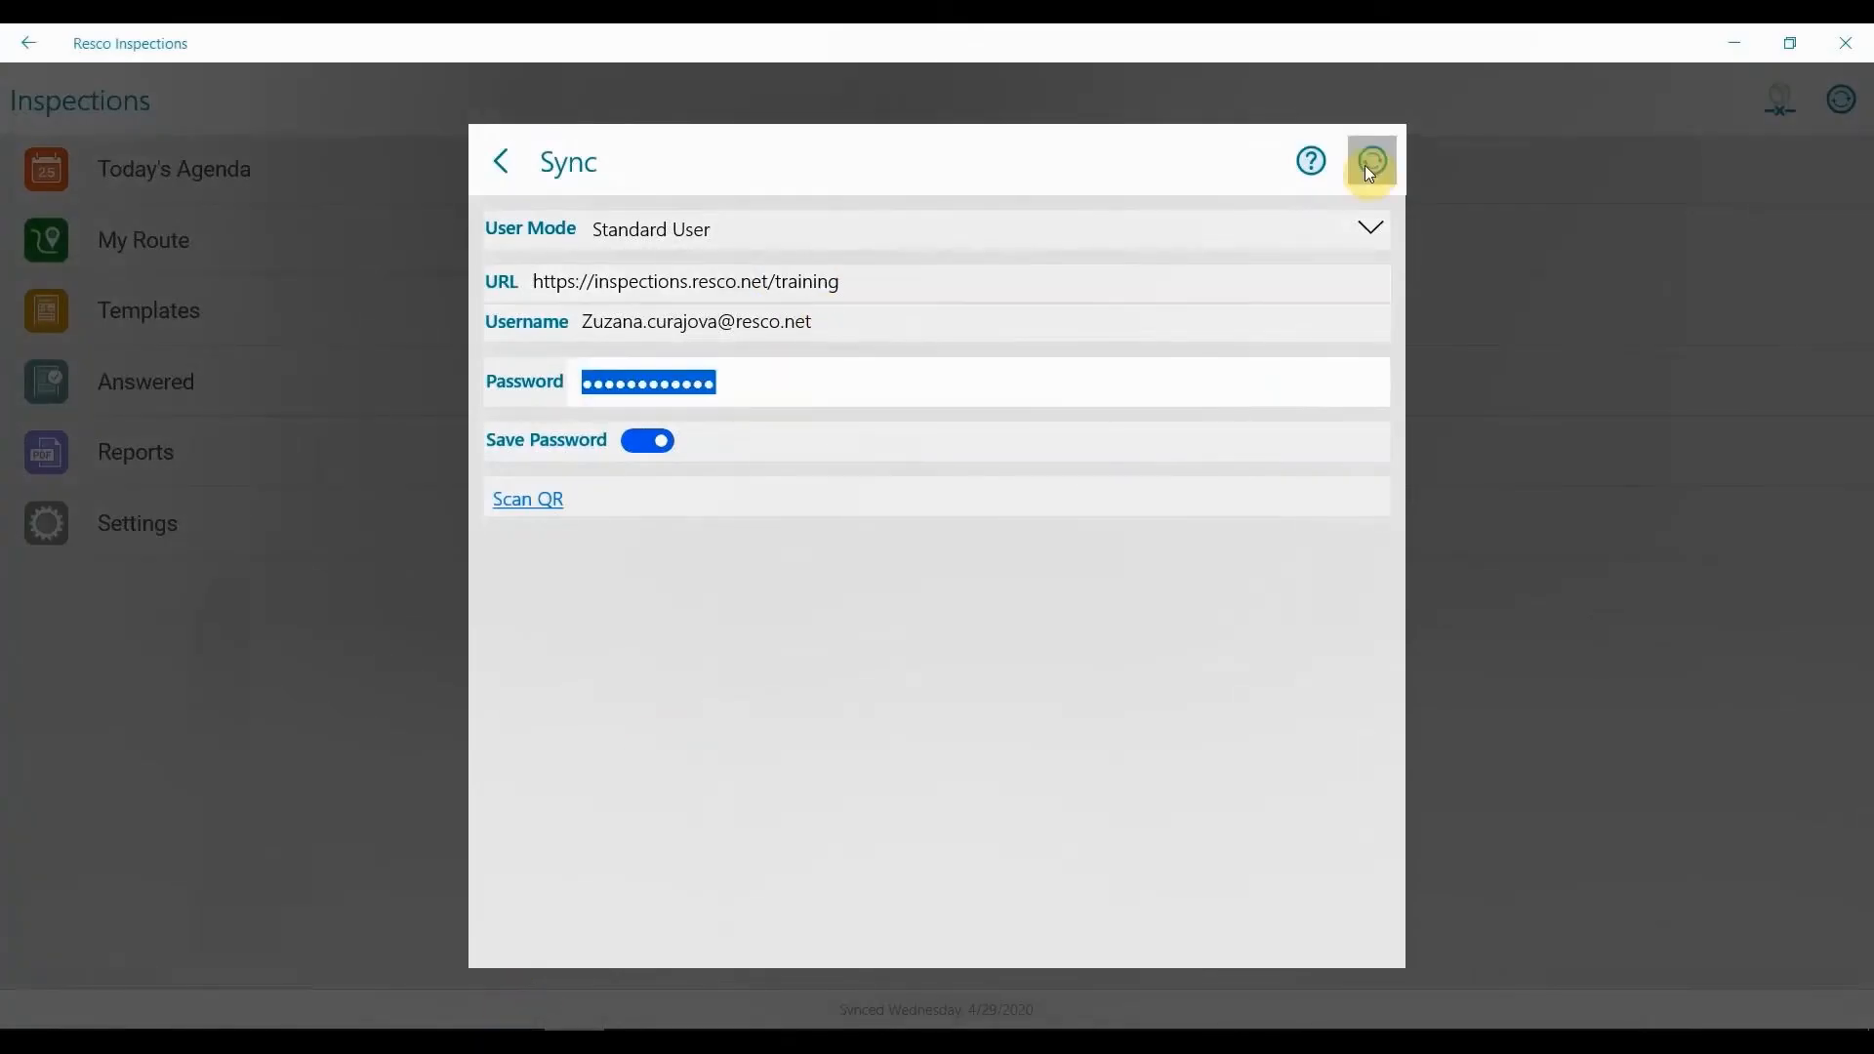
pyautogui.write('•••••••••••')
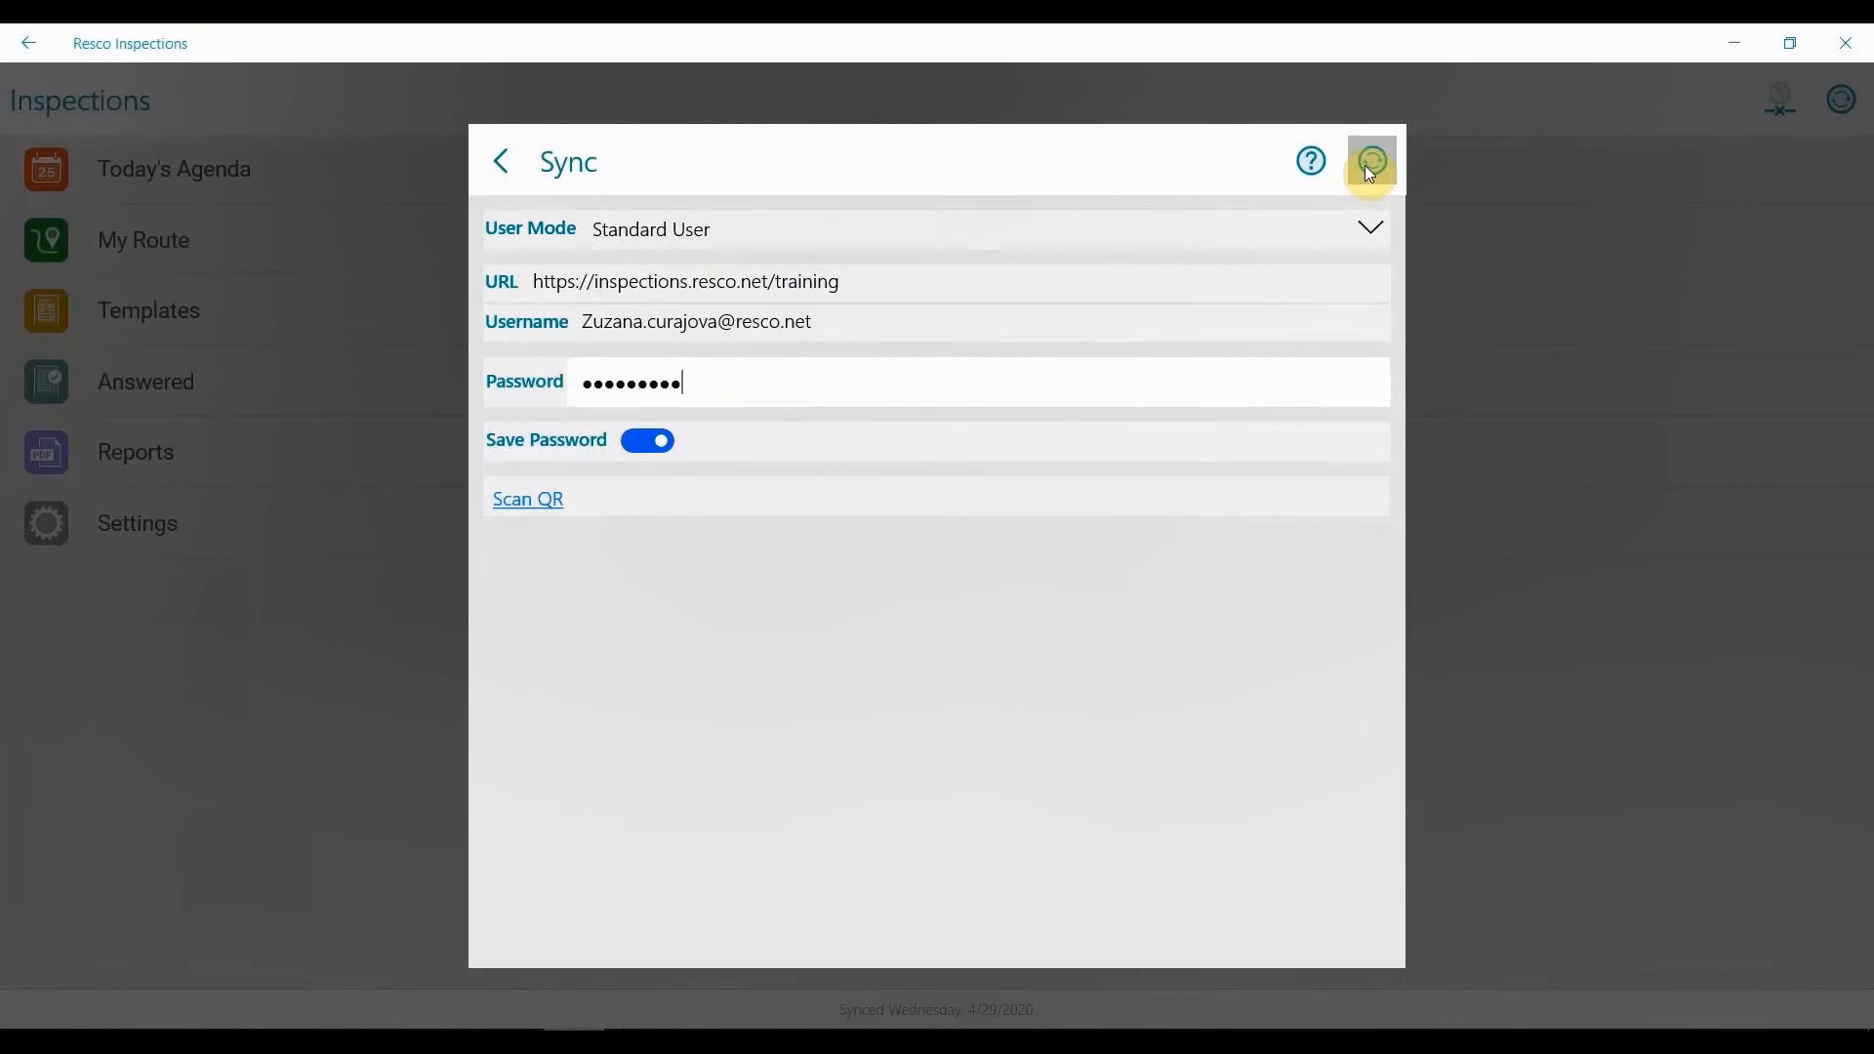
pyautogui.write('•')
pyautogui.click(1369, 166)
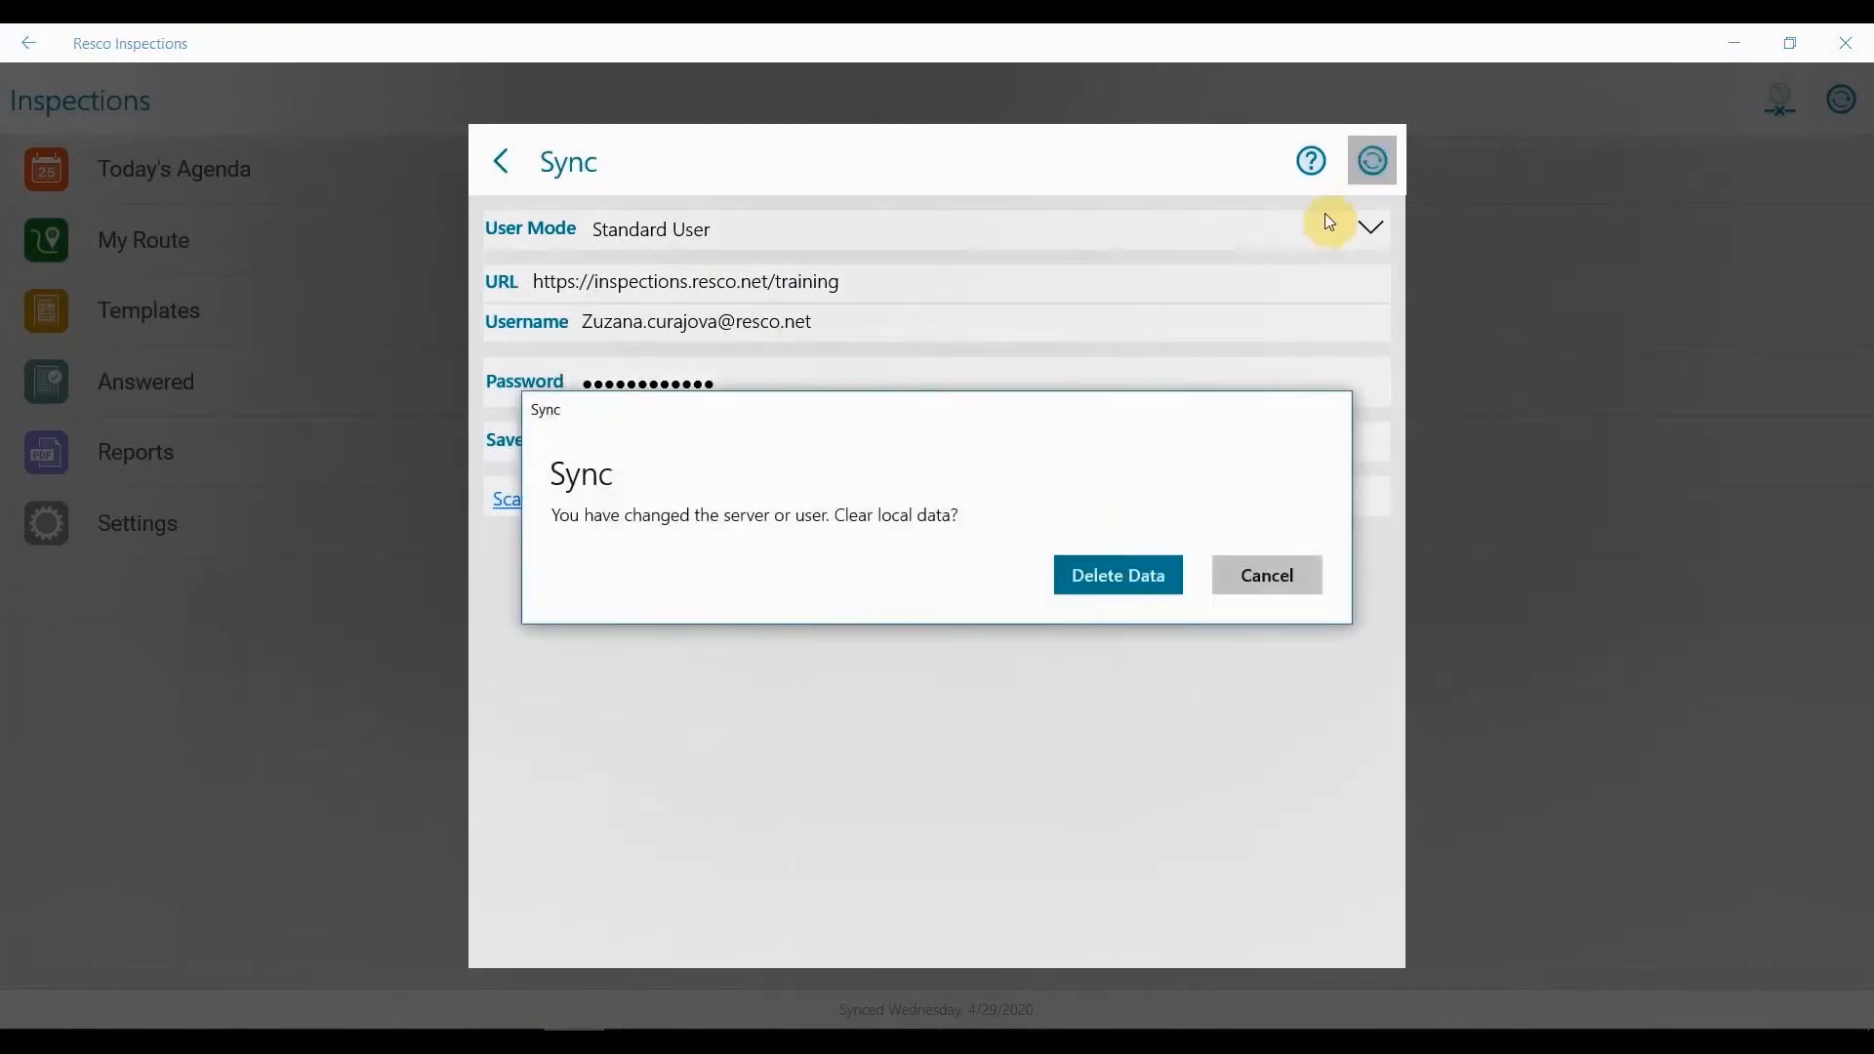
pyautogui.click(1131, 599)
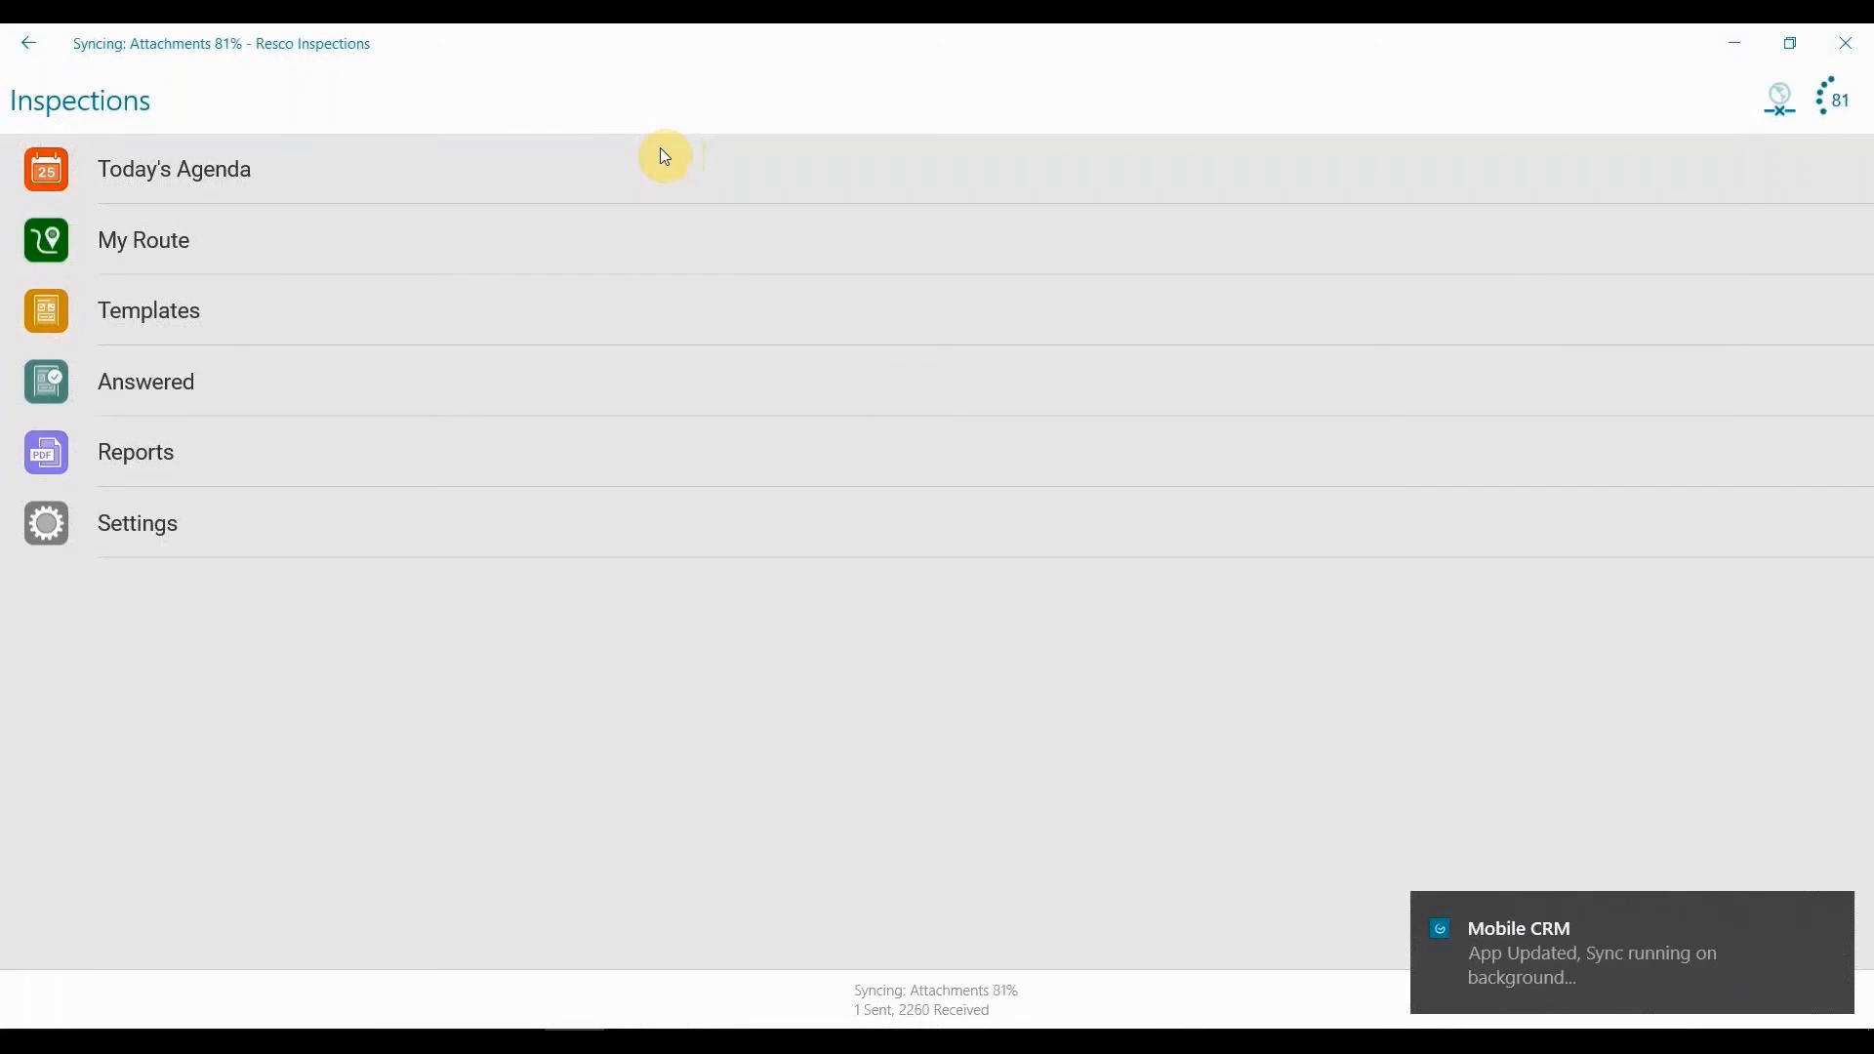
# Look over the appointments in Today's Agenda and the list of questionnaire templates in the app.
pyautogui.click(664, 156)
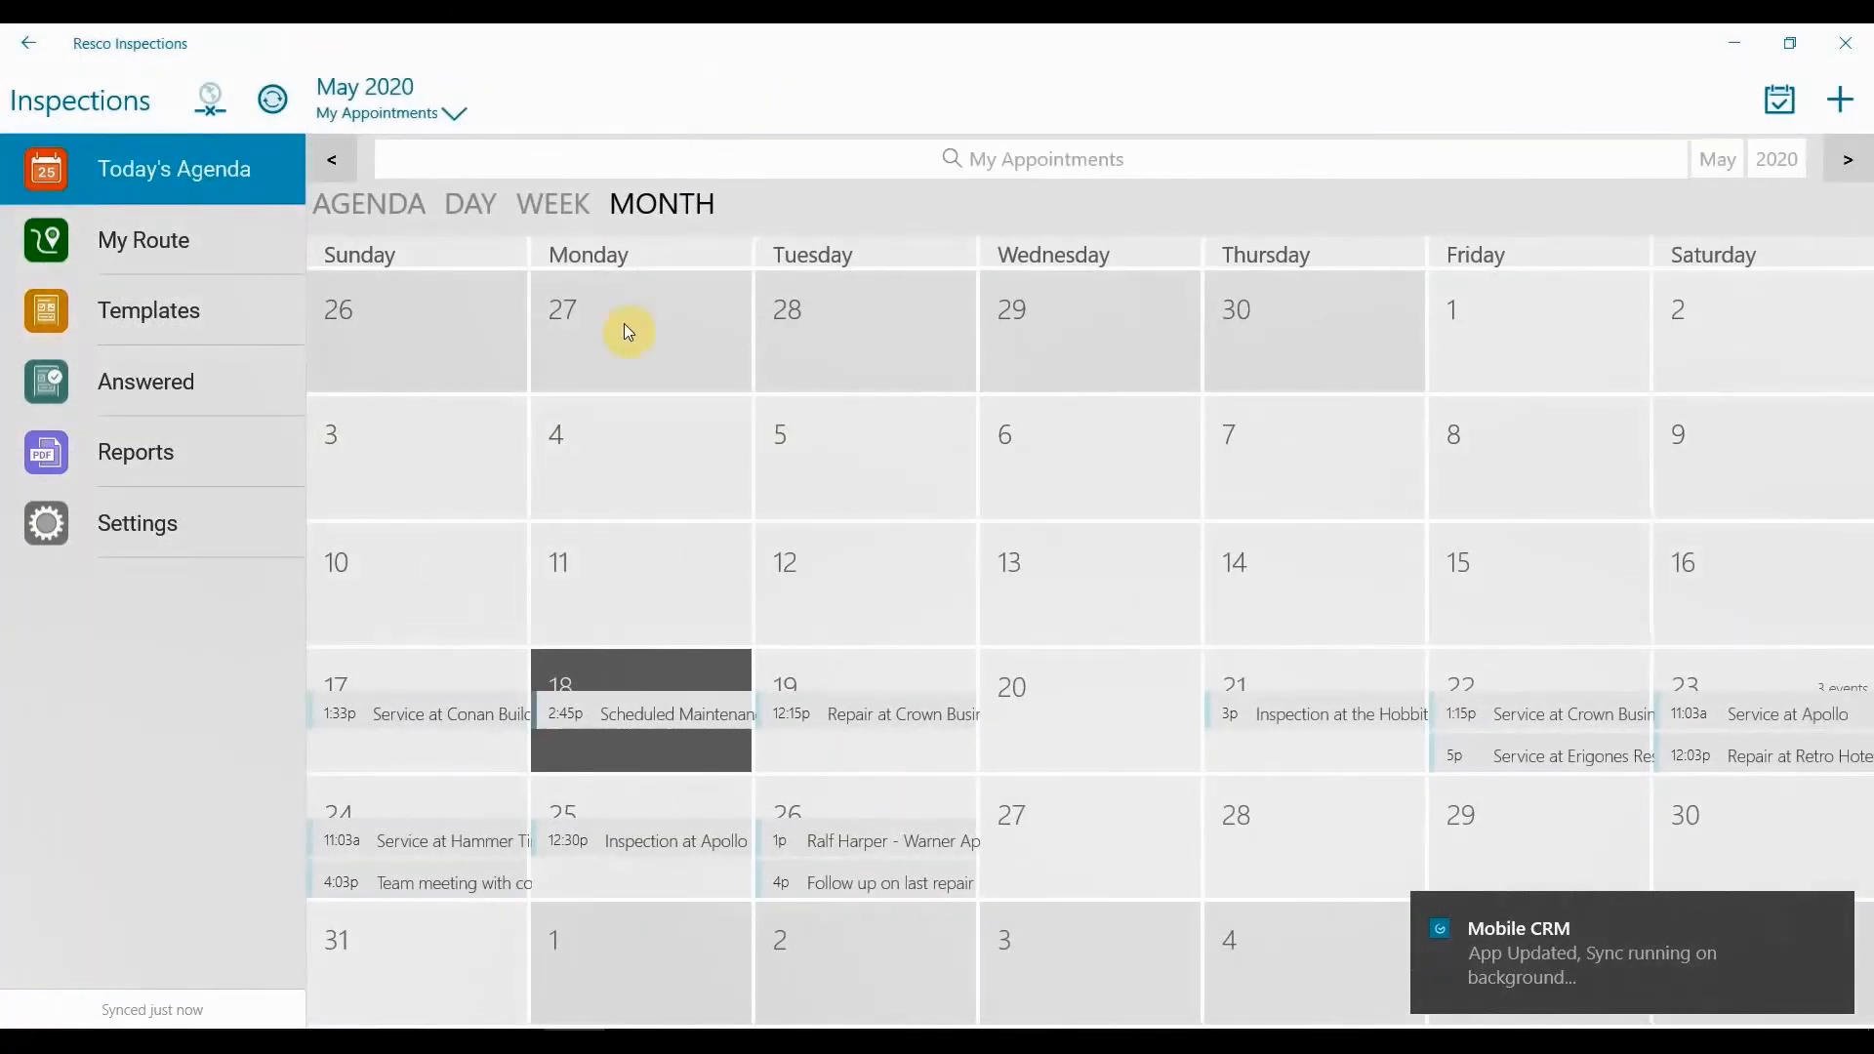
pyautogui.click(274, 328)
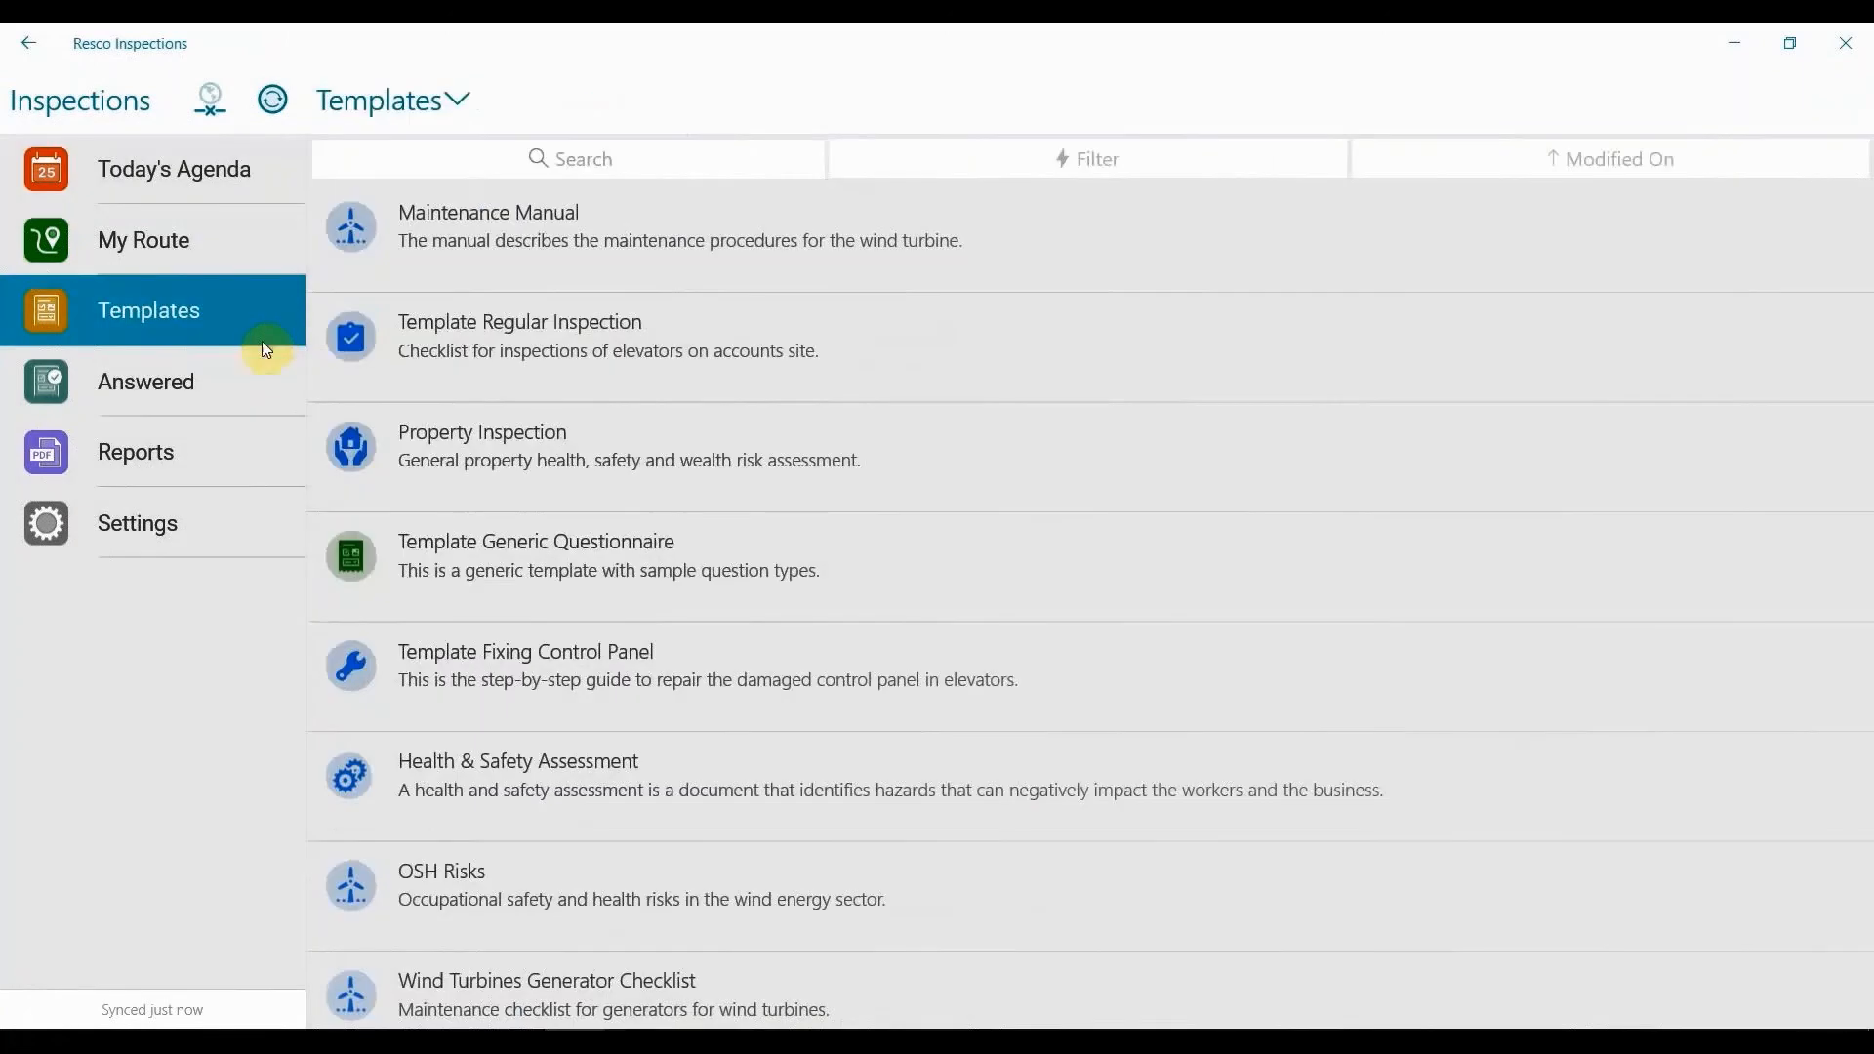
pyautogui.click(256, 361)
pyautogui.click(217, 190)
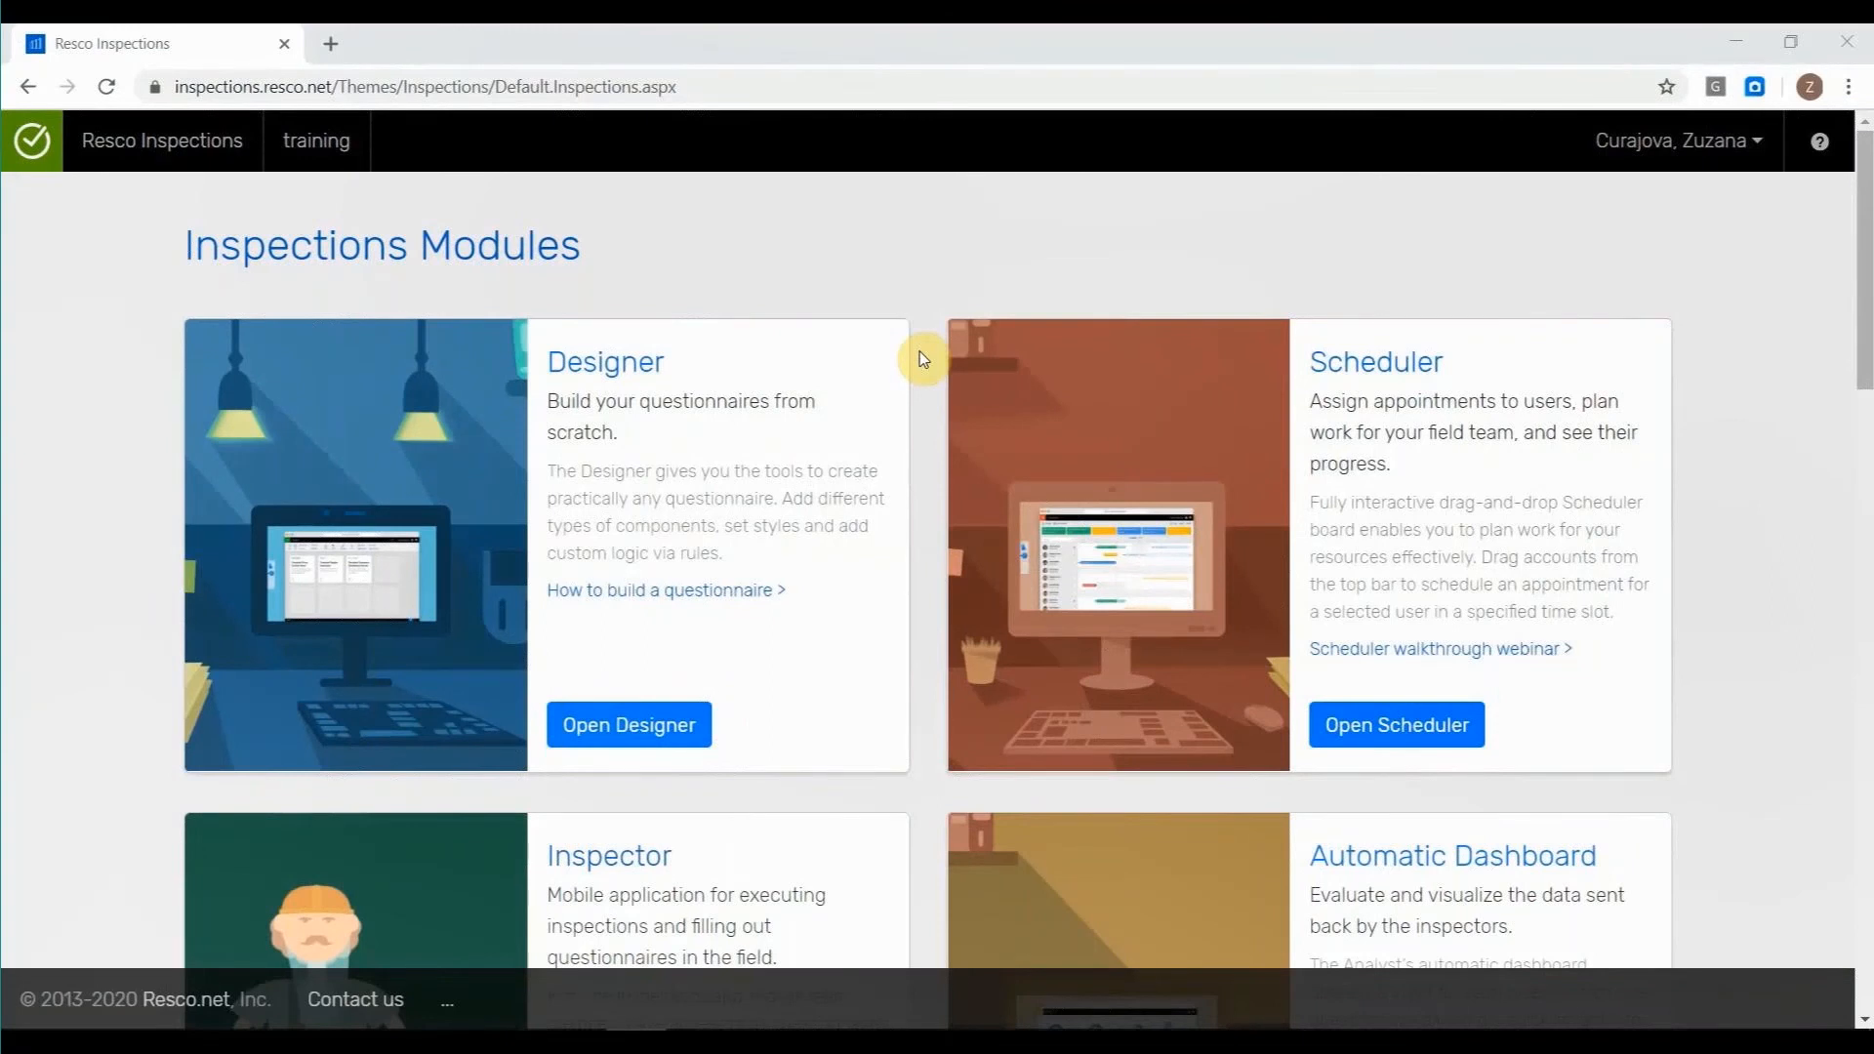
# Switch to the Inspections modules page in the browser and open the questionnaire Designer.
pyautogui.scroll(-1, 920, 355)
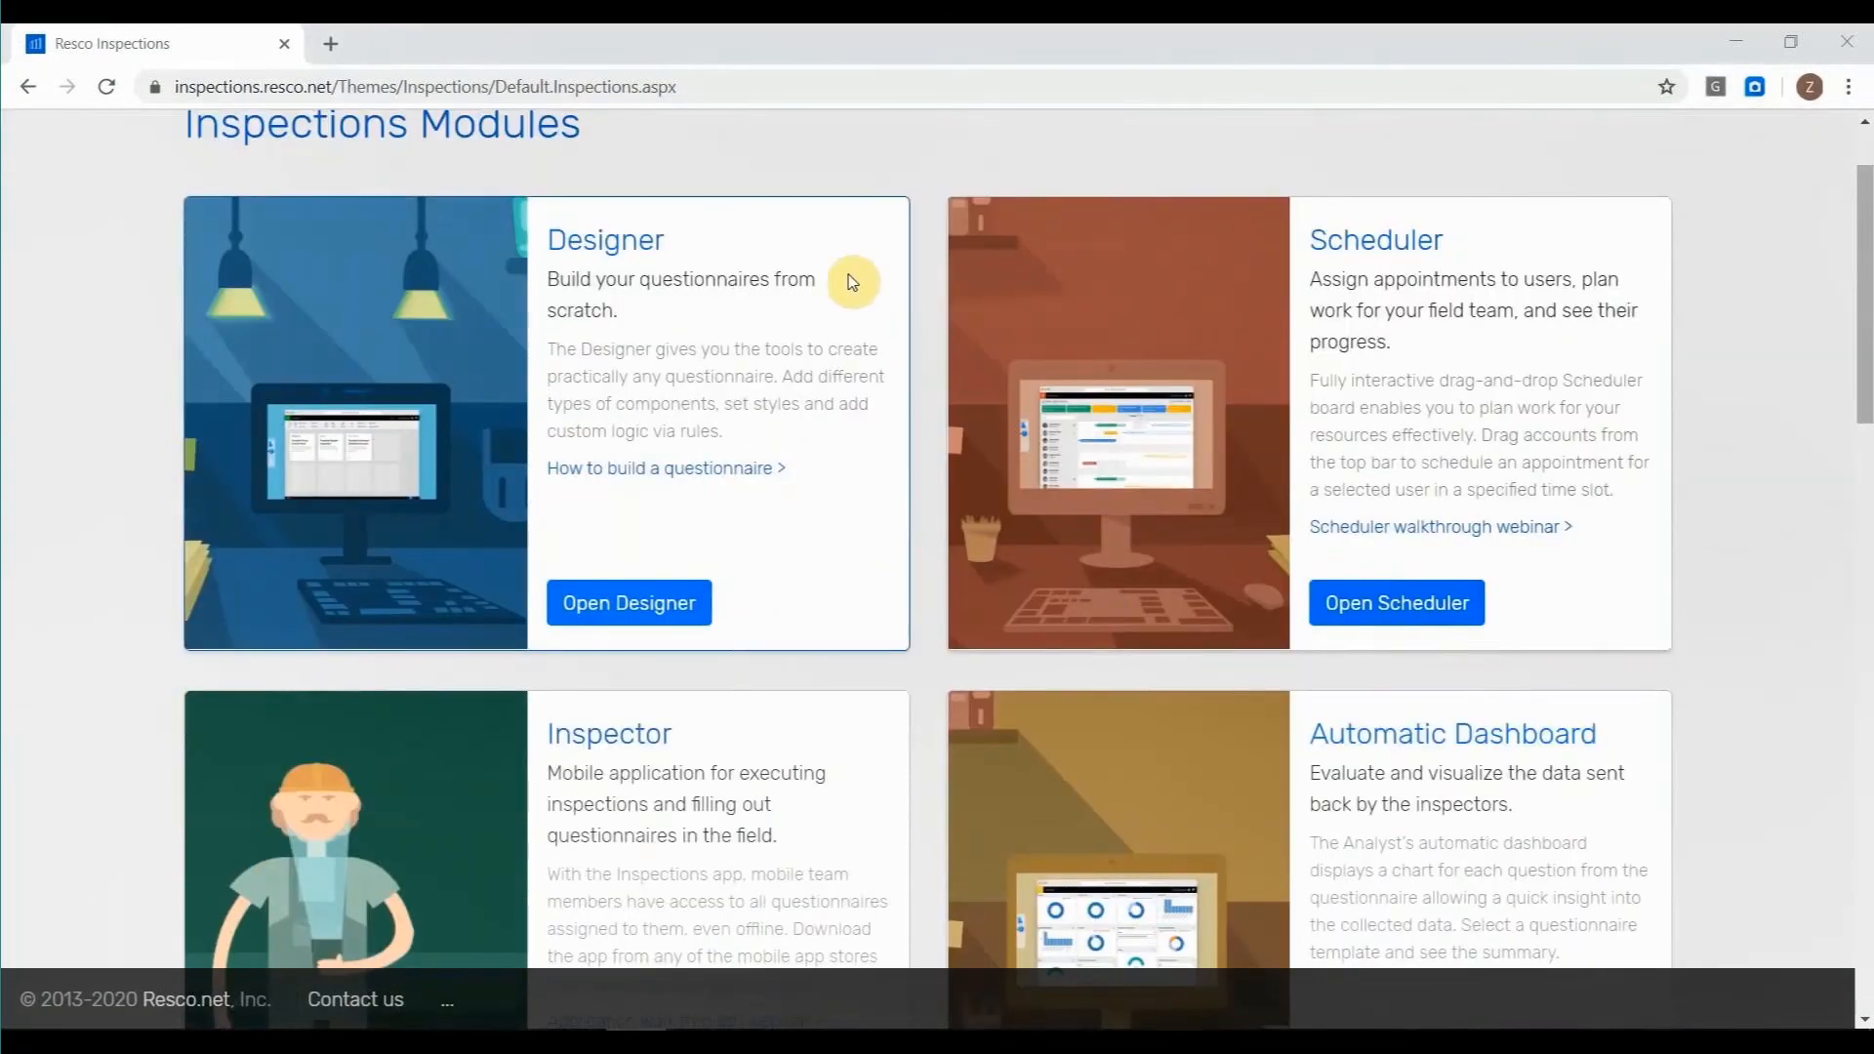
pyautogui.click(615, 241)
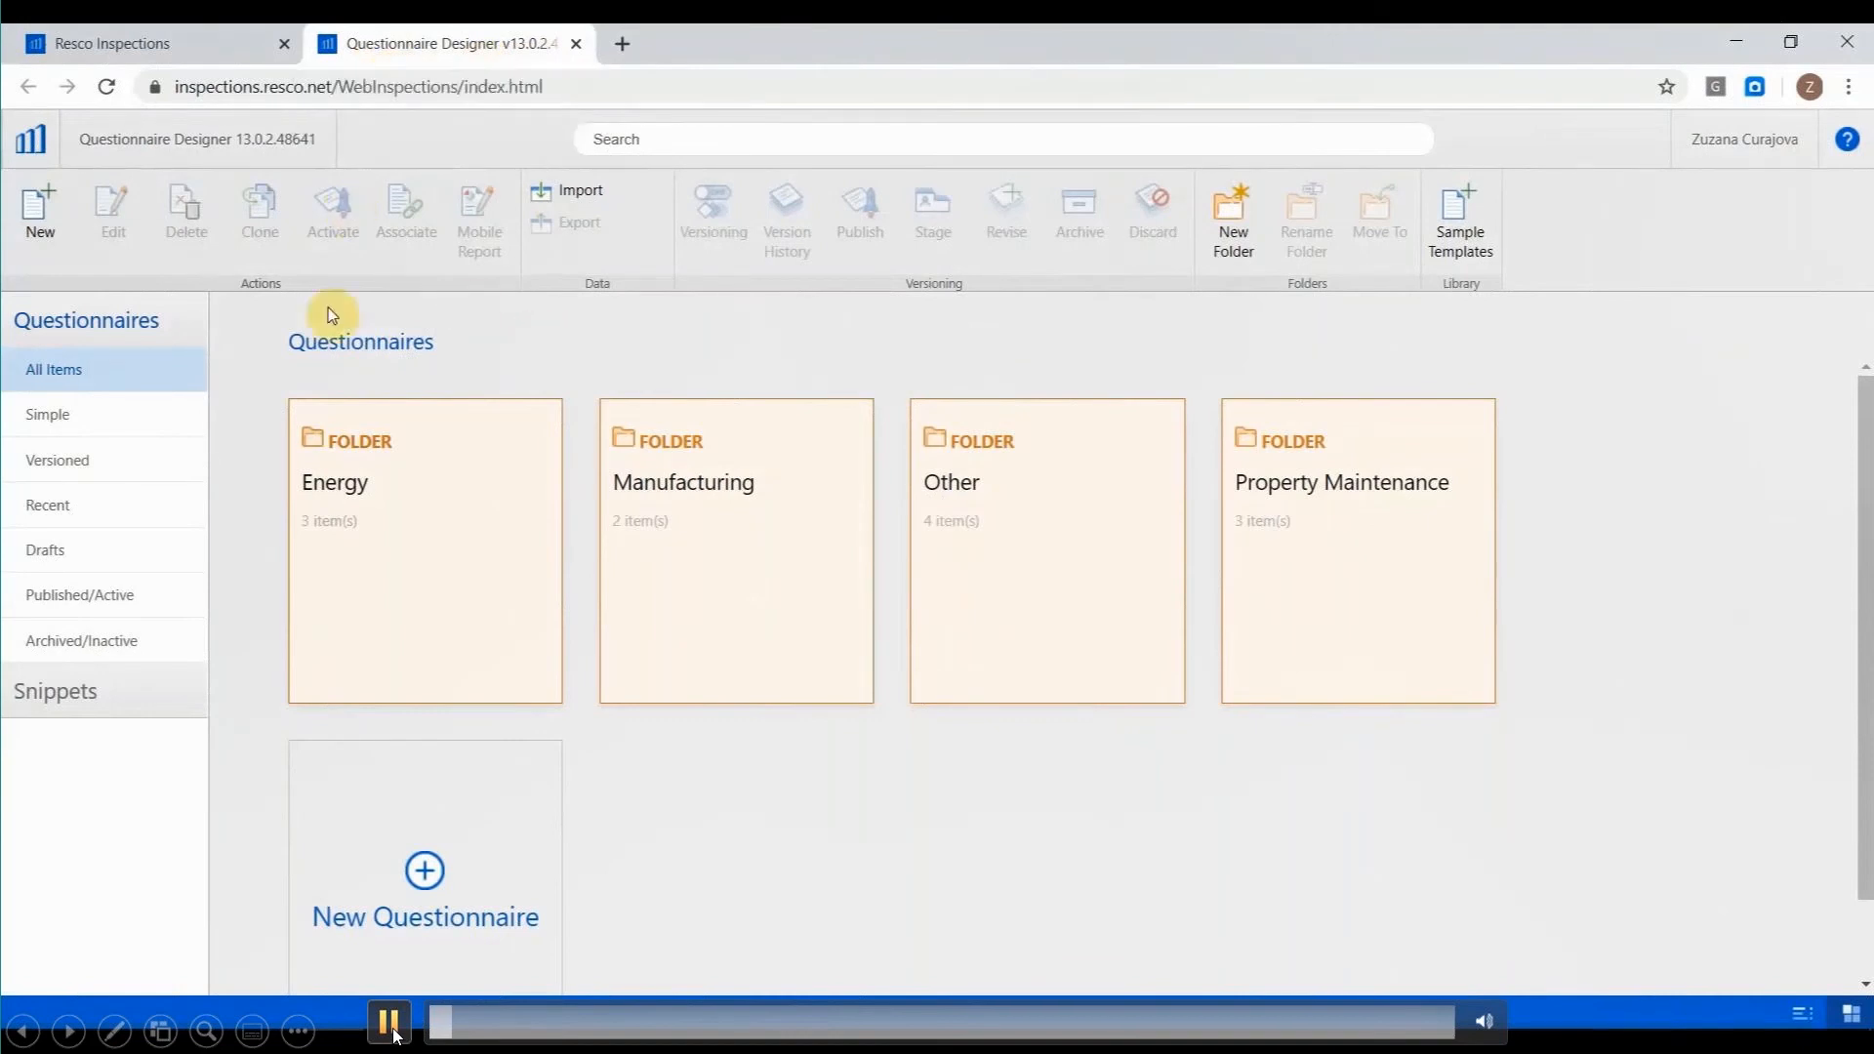
pyautogui.click(391, 1024)
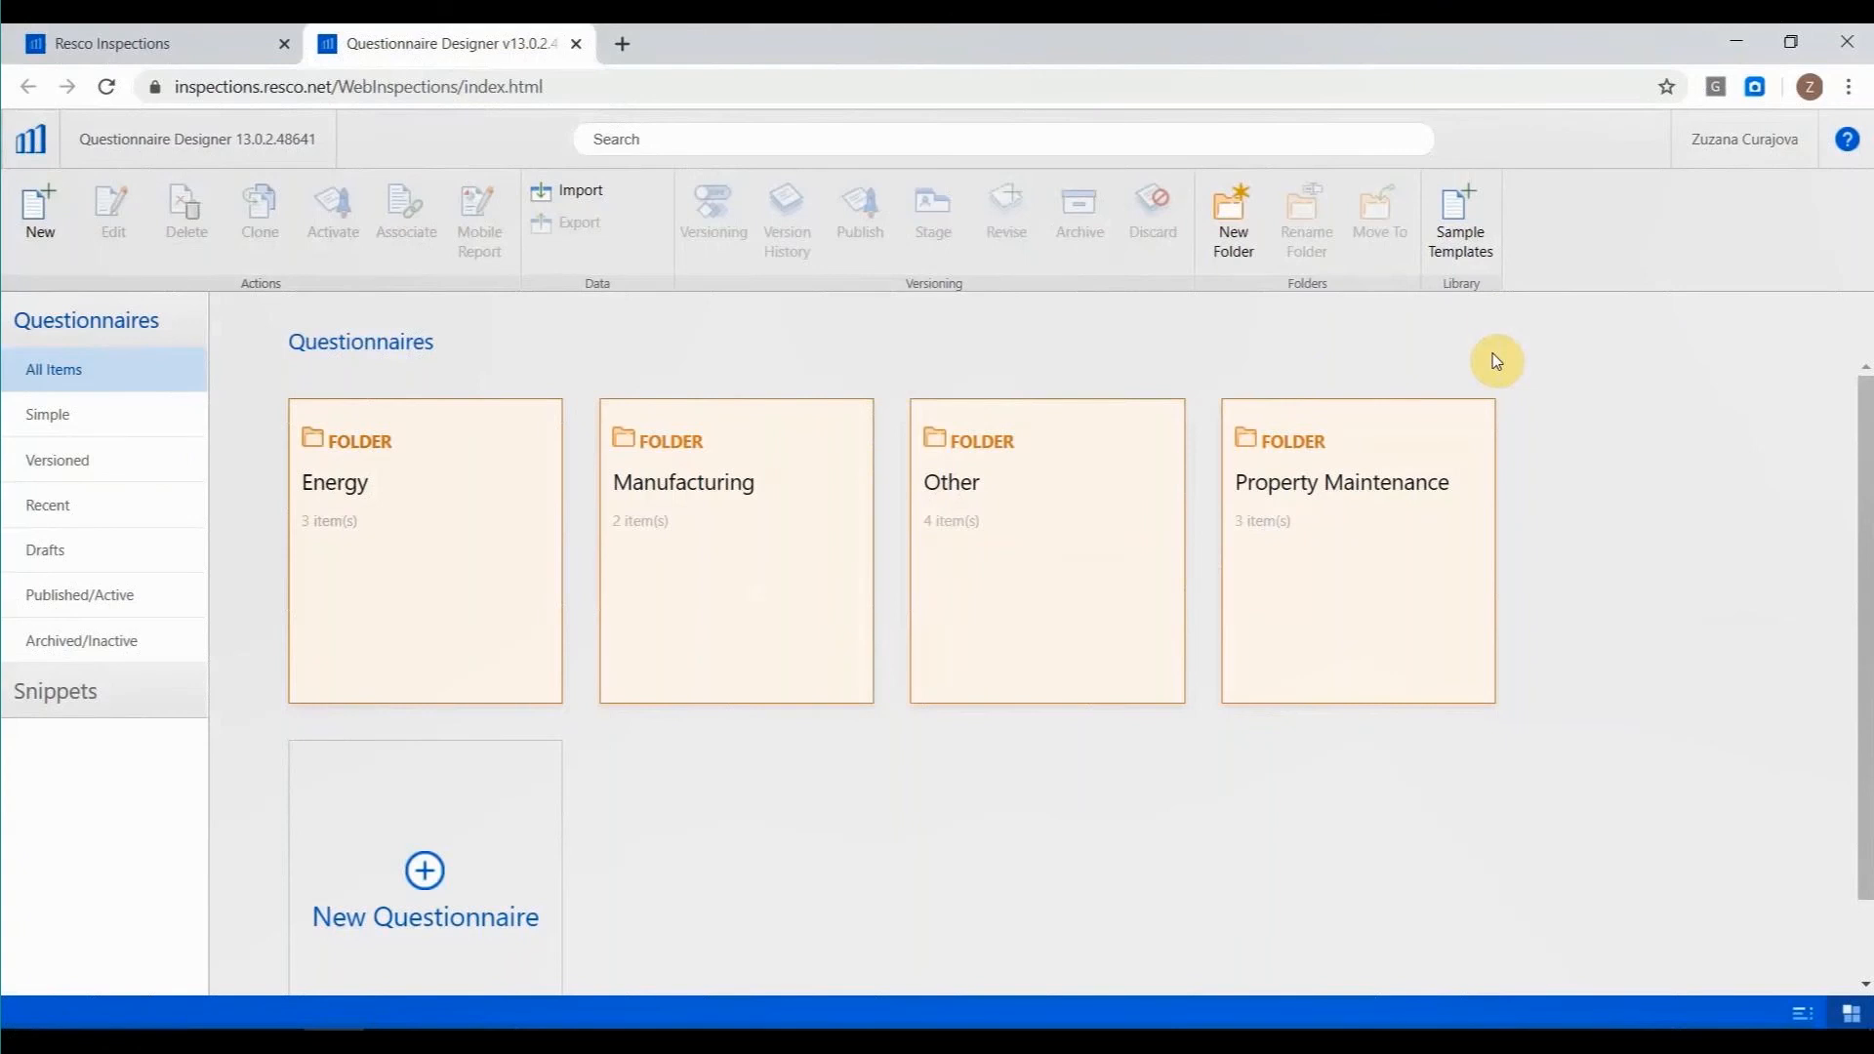
pyautogui.moveTo(401, 1024)
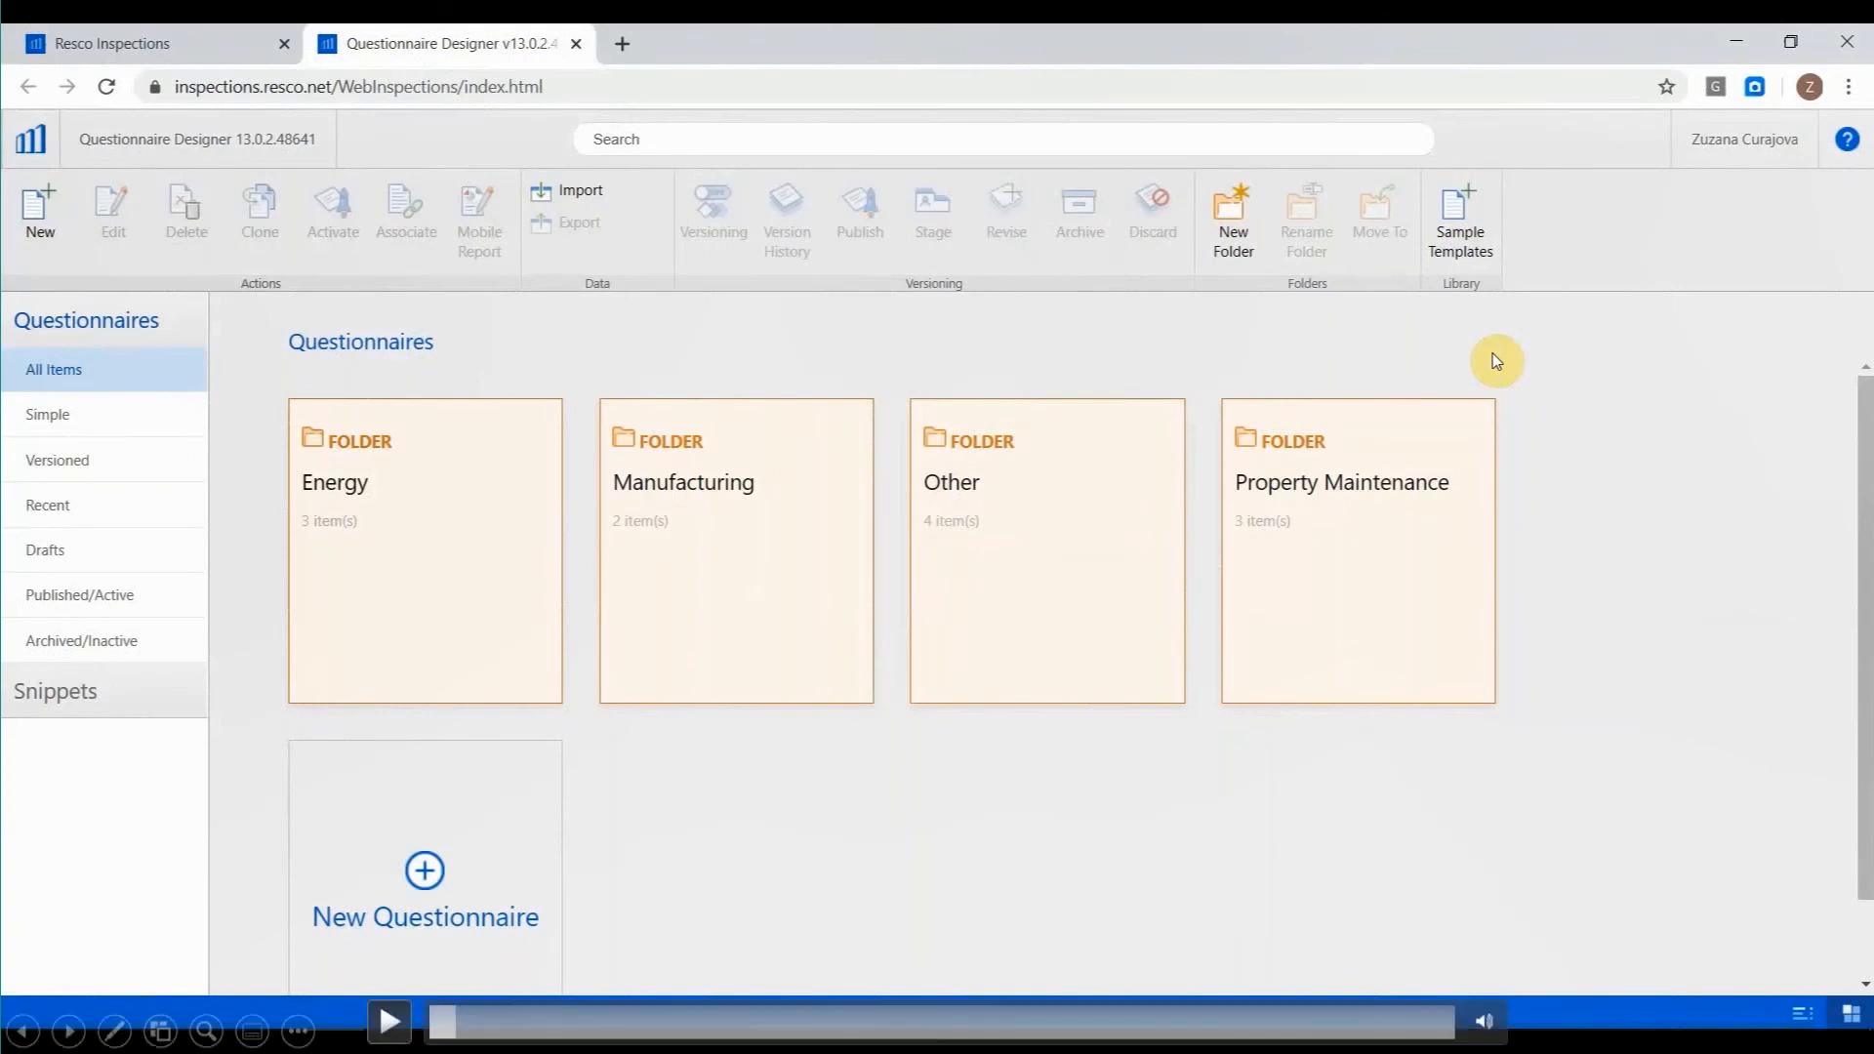
pyautogui.click(390, 1022)
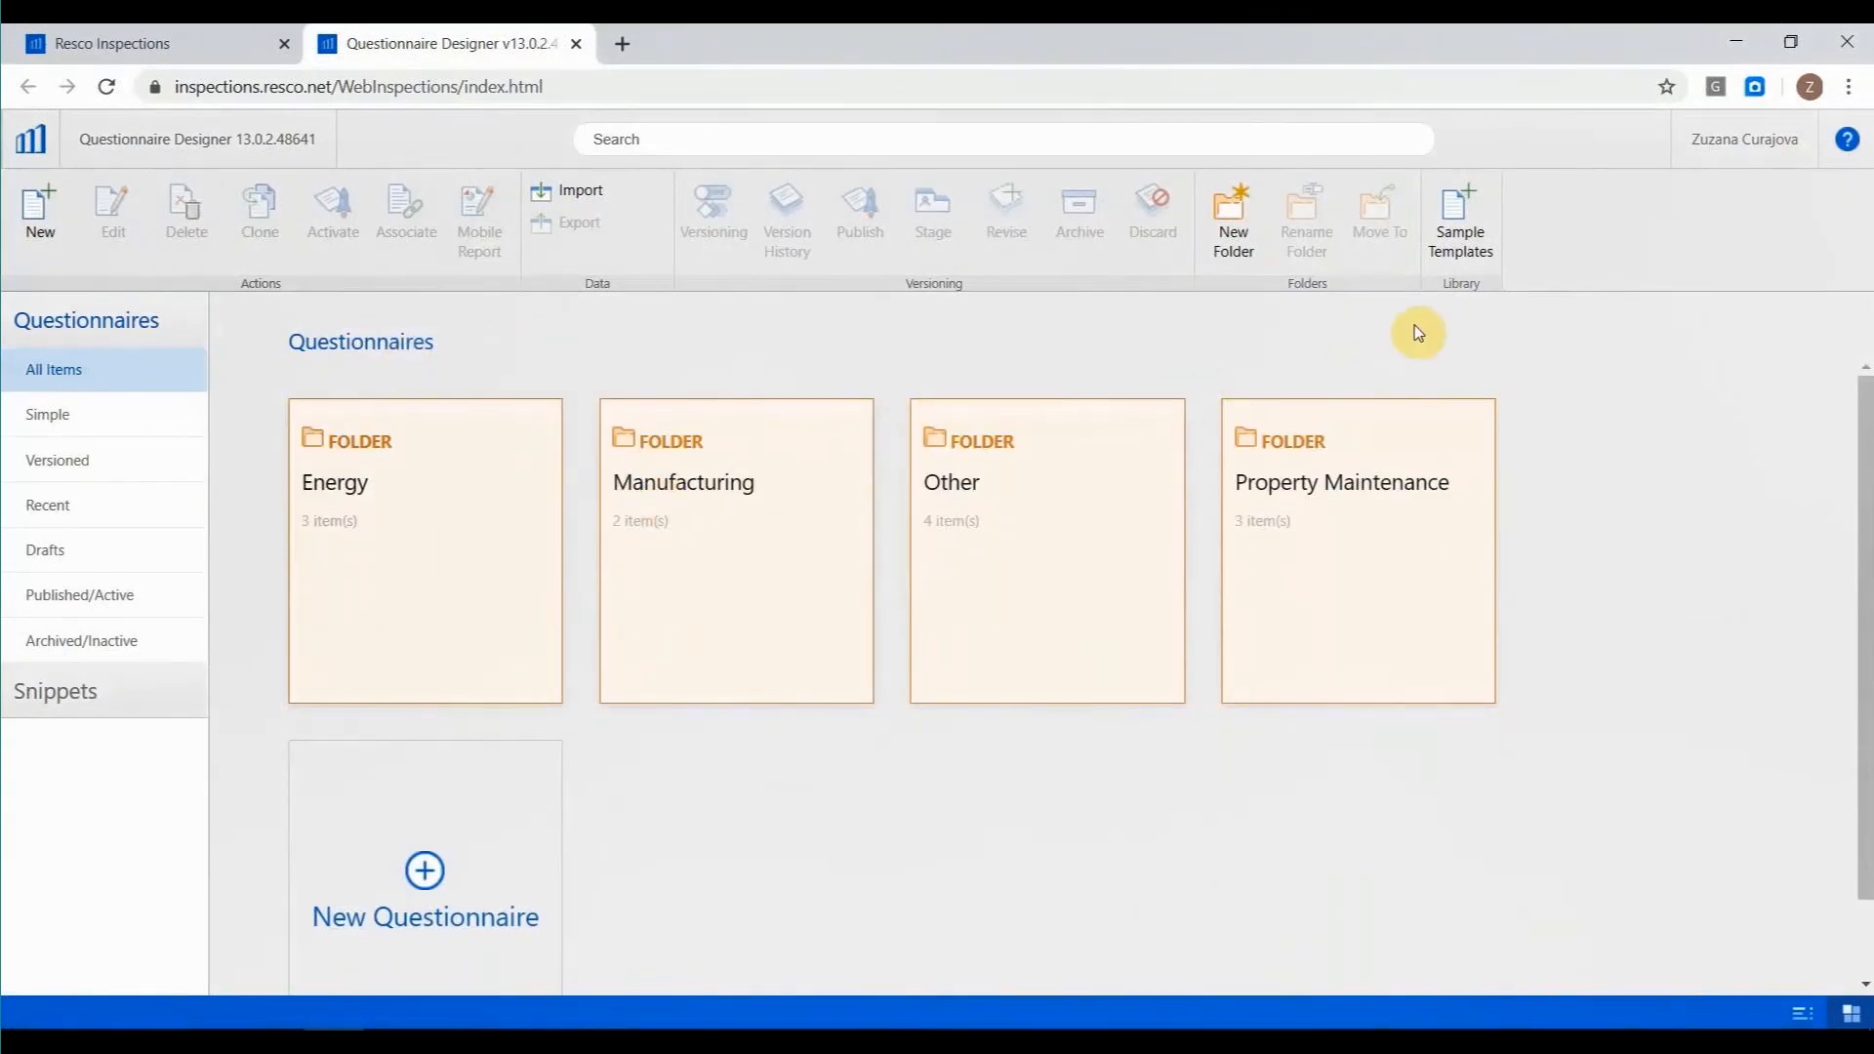
# Look through the sample questionnaires offered for import, such as Property Inspection and OSH Risks, and close the selection without importing.
pyautogui.click(400, 1022)
pyautogui.moveTo(452, 1007)
pyautogui.click(405, 1019)
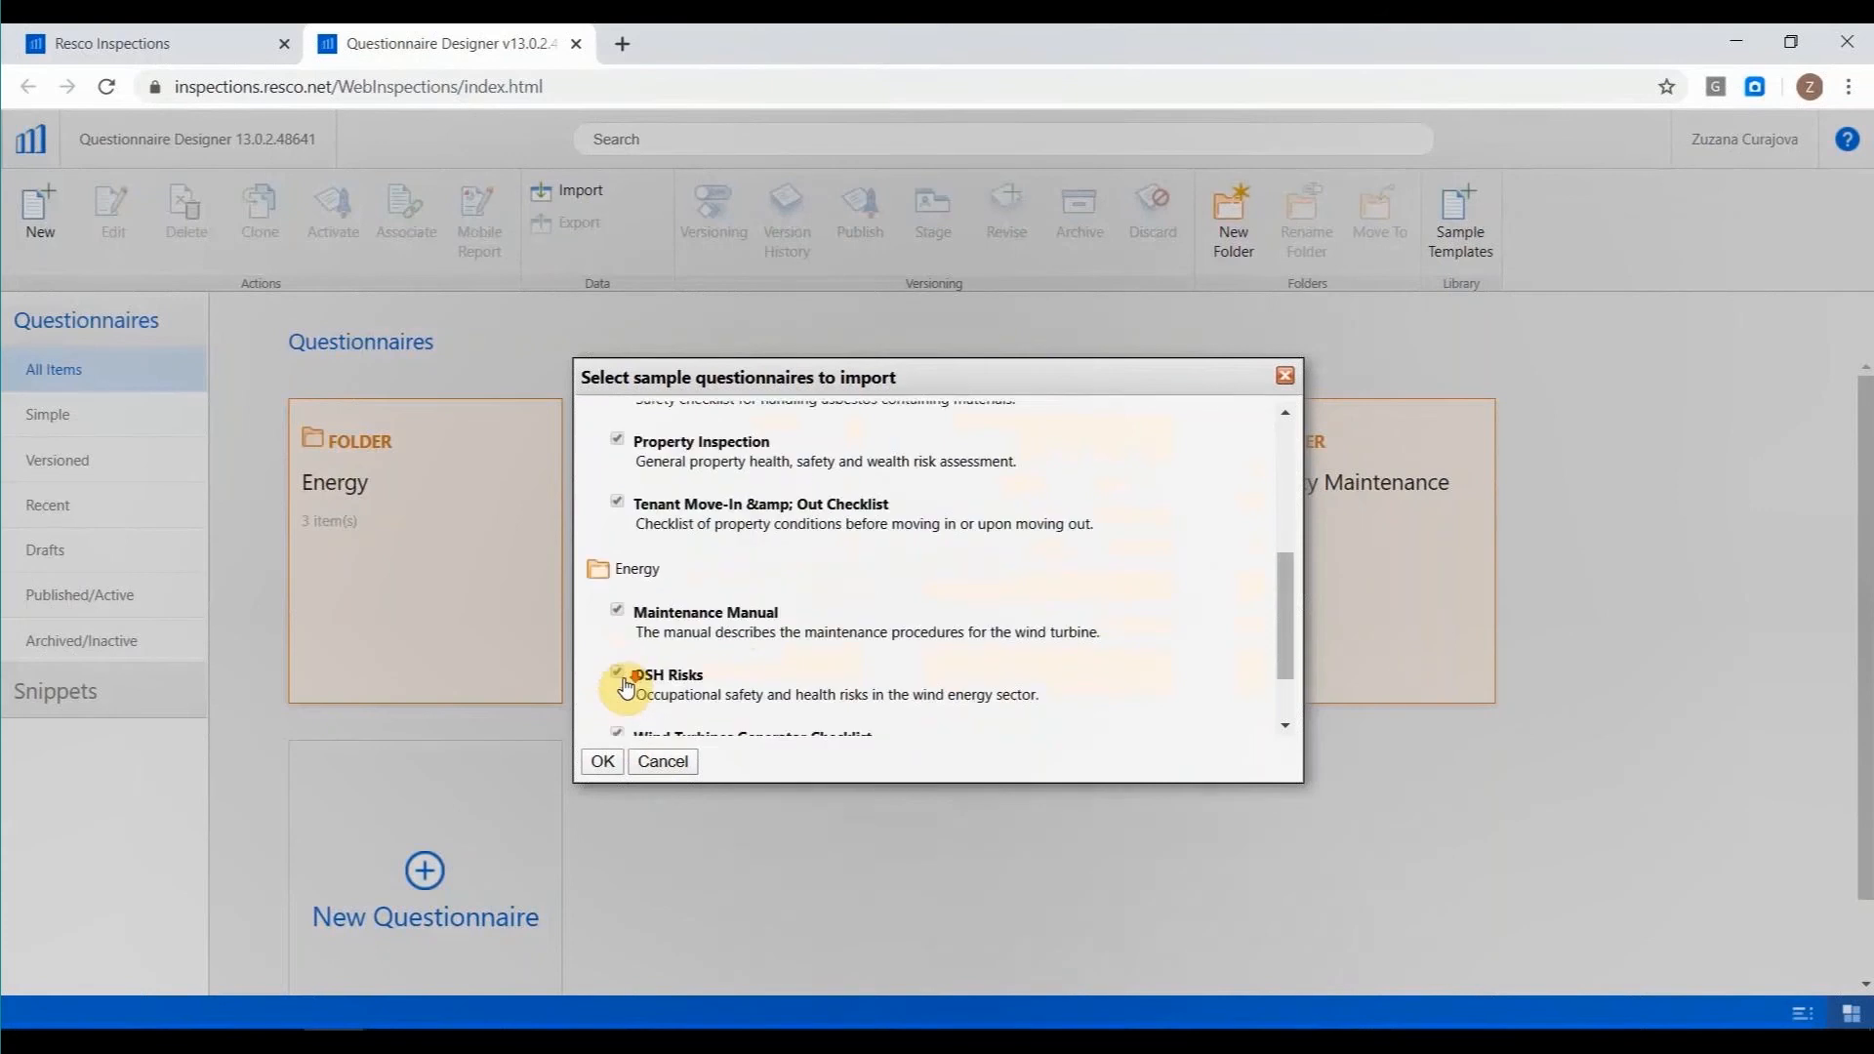
pyautogui.click(671, 759)
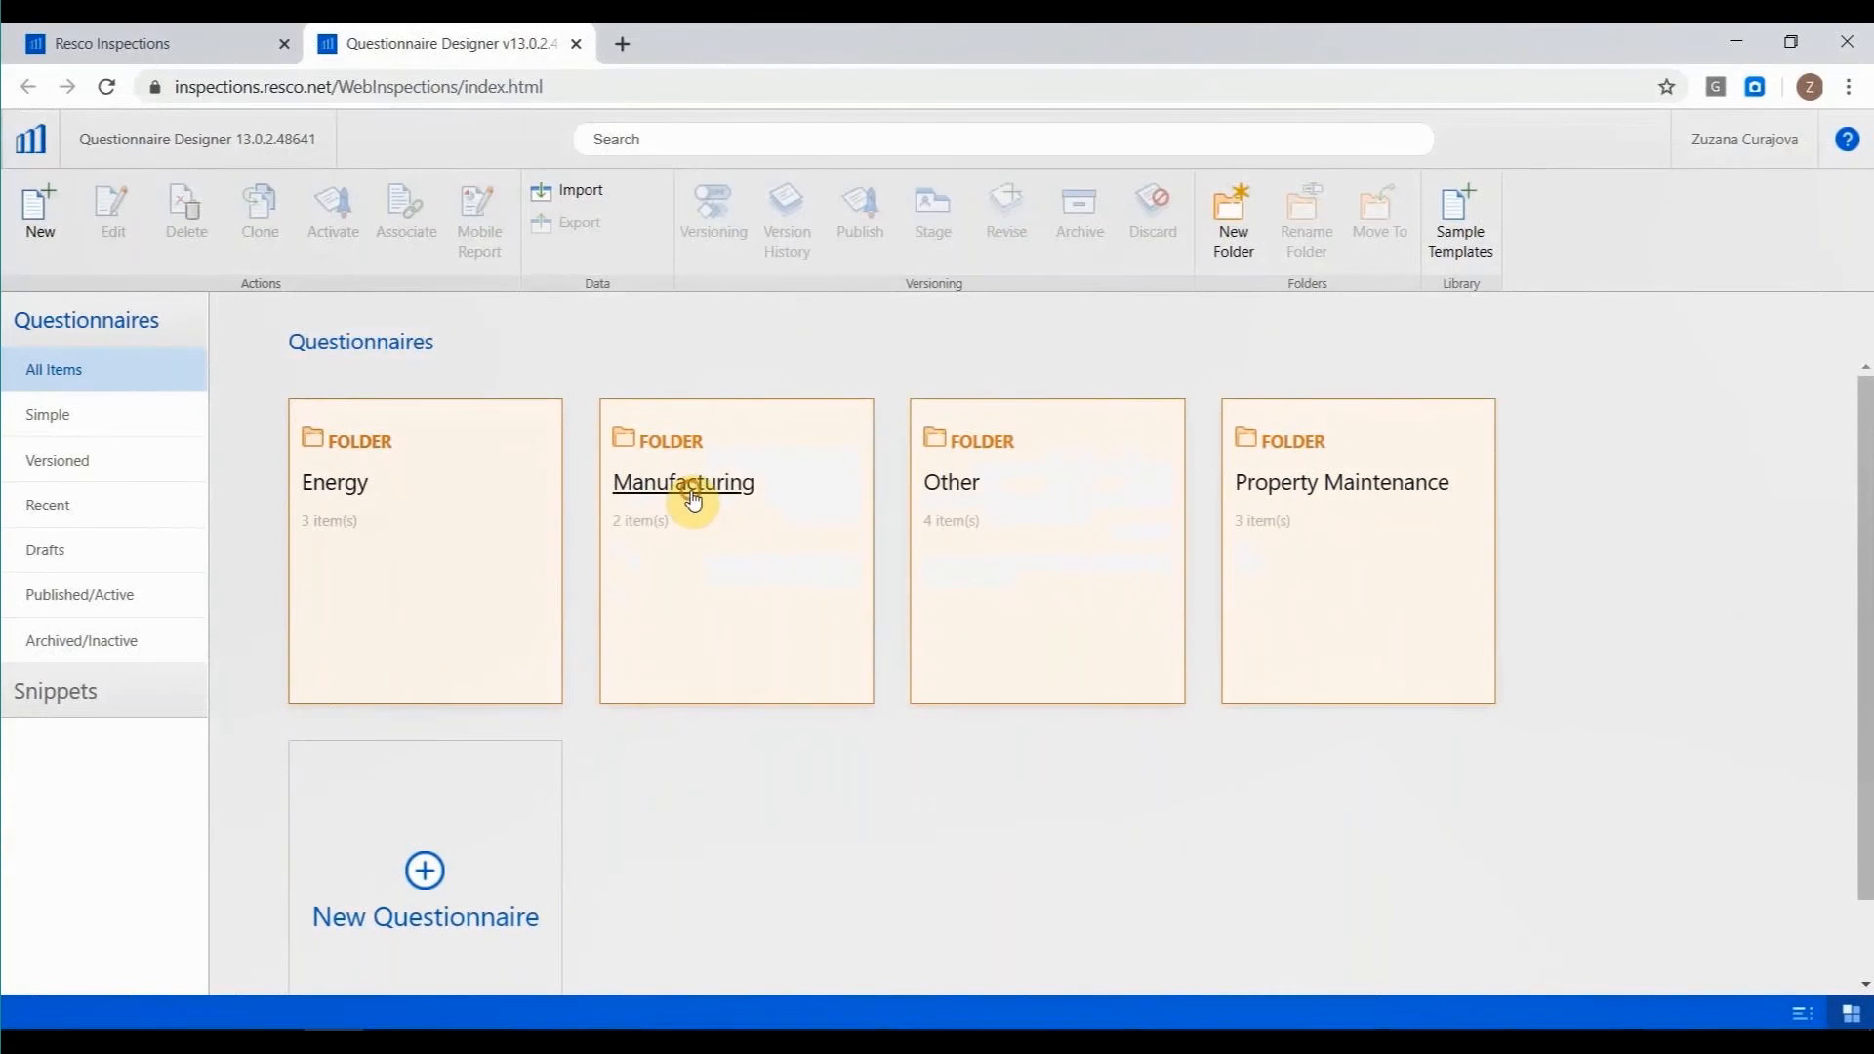
# Open the Manufacturing folder and select its Equipment Maintenance questionnaire.
pyautogui.click(692, 499)
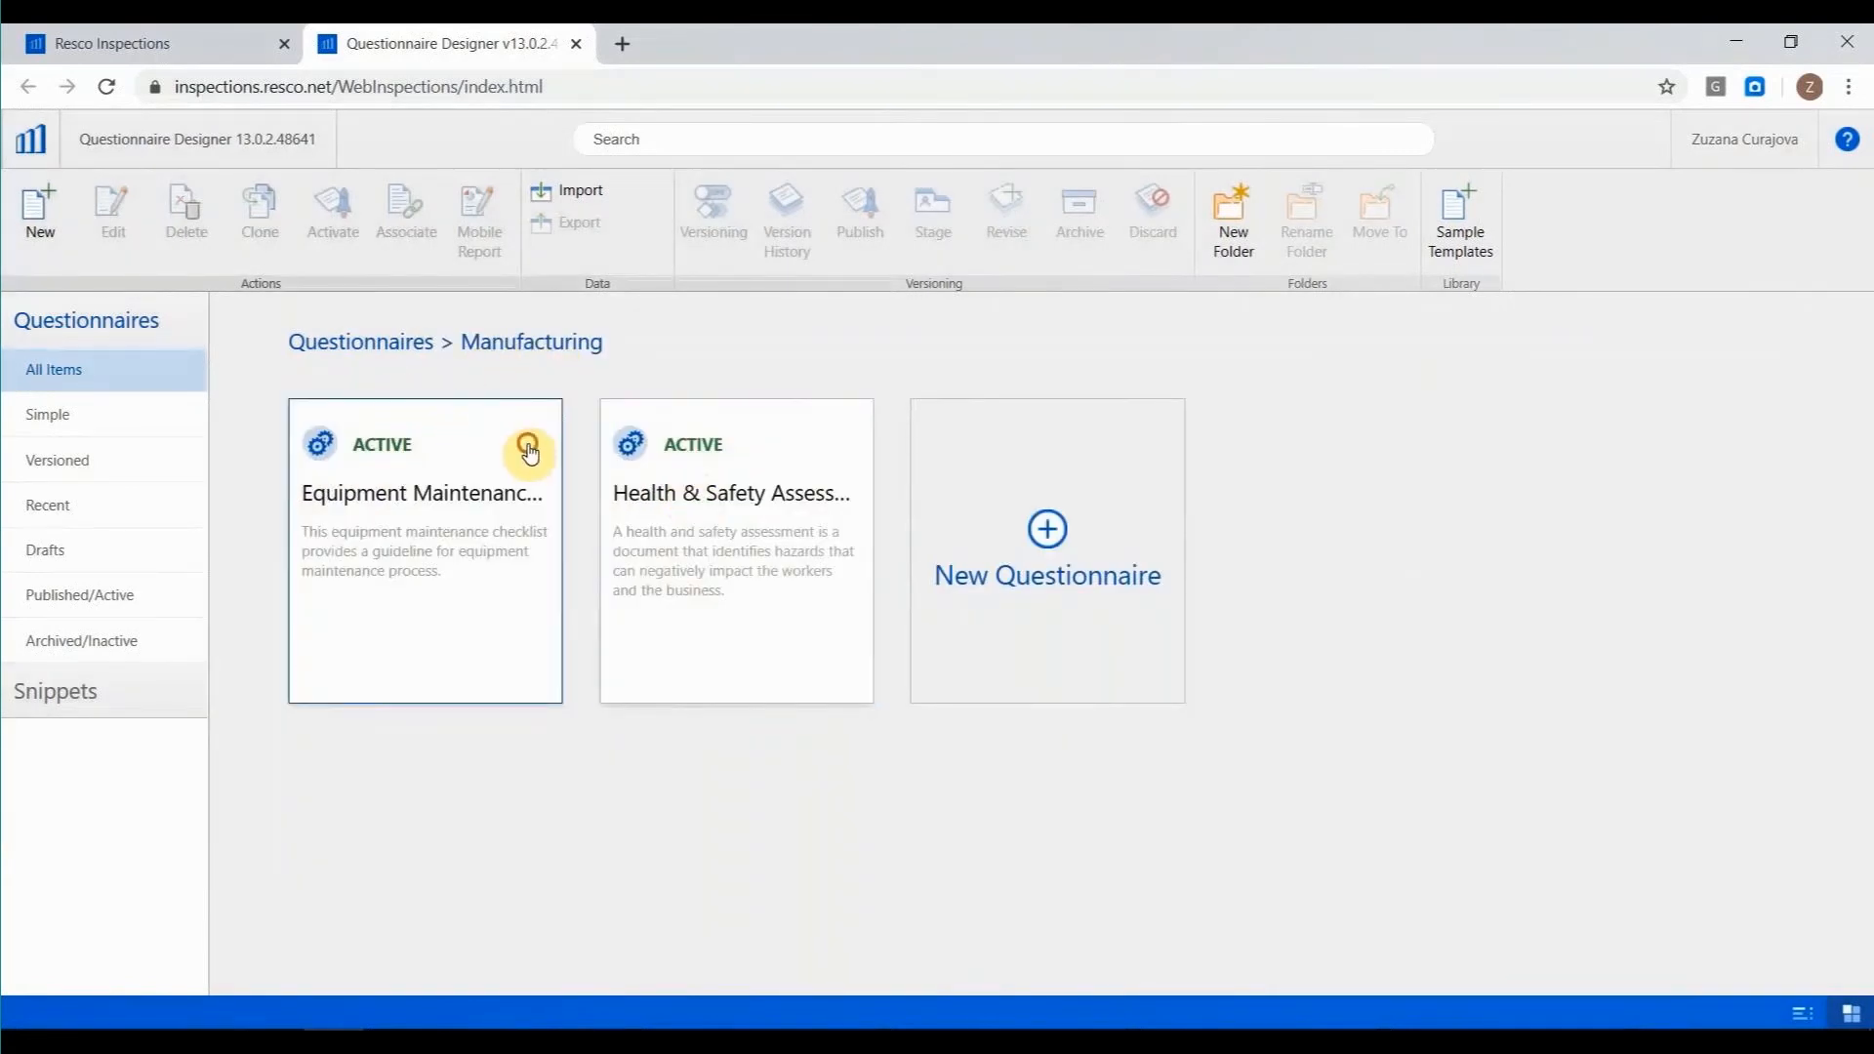
pyautogui.click(528, 450)
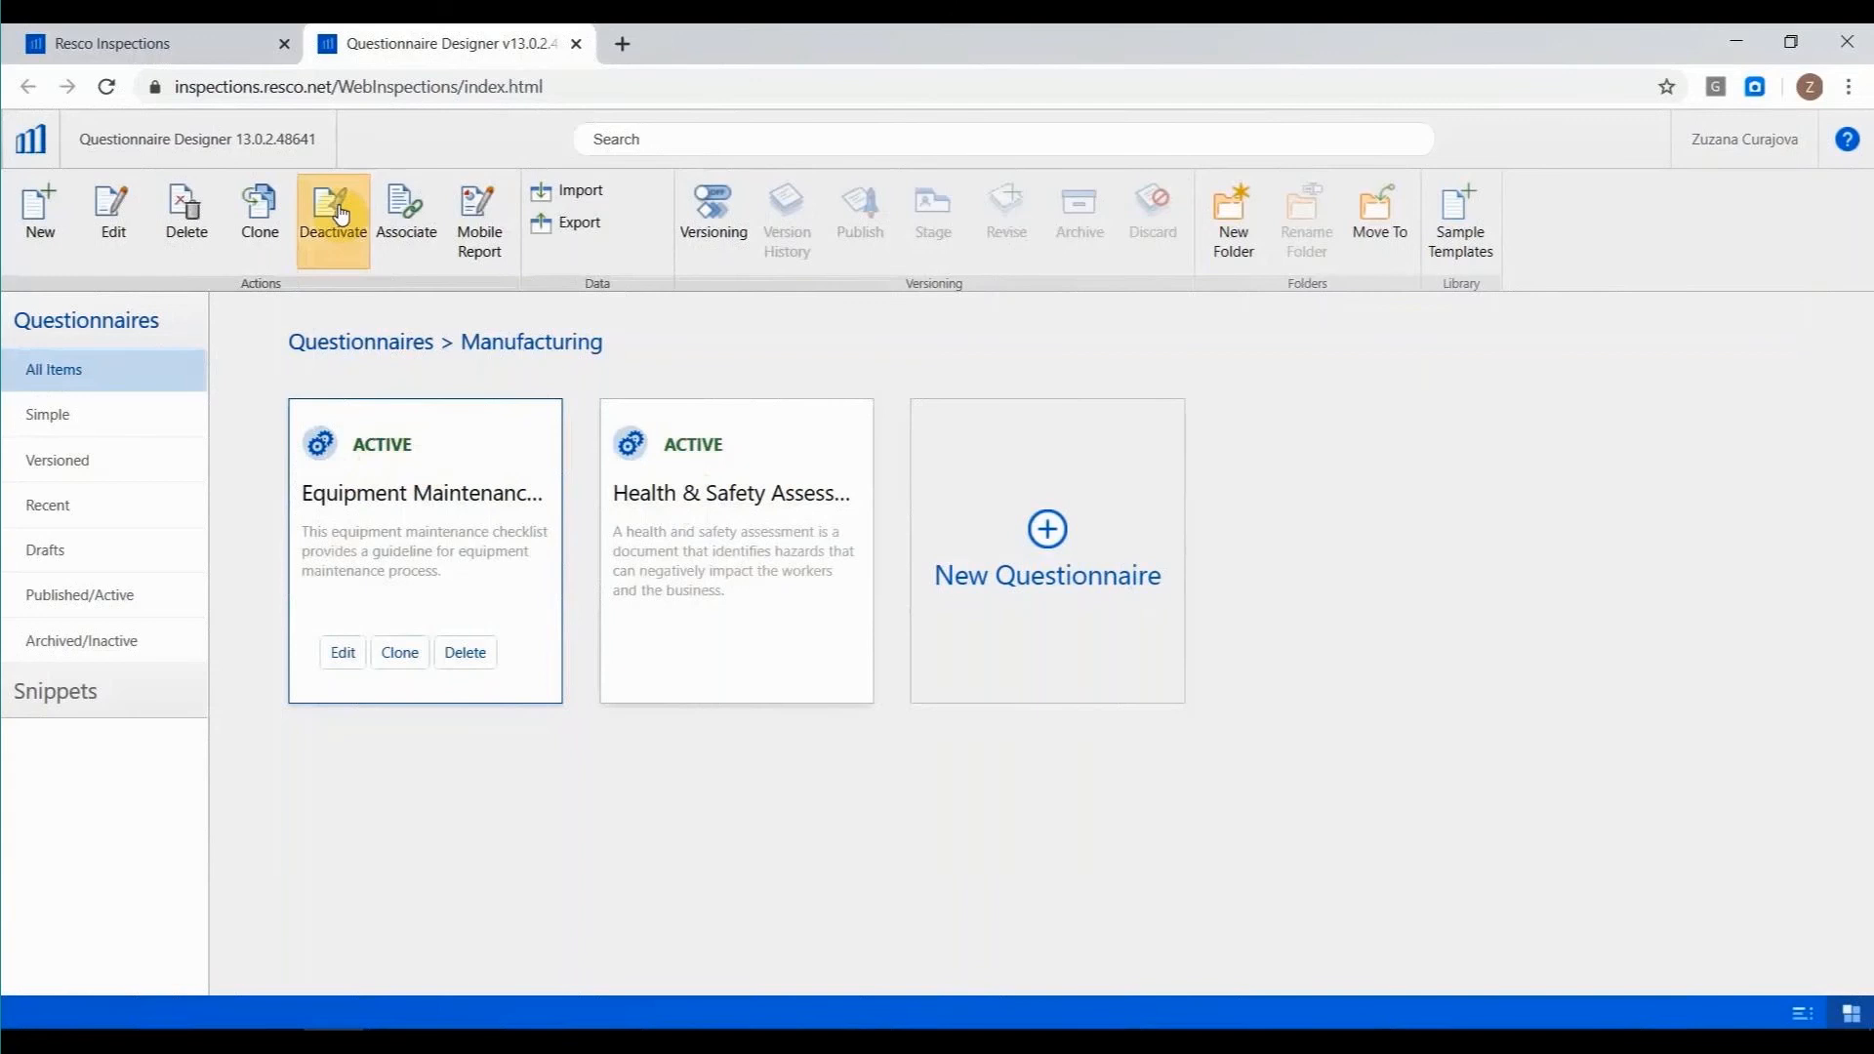
pyautogui.moveTo(381, 1026)
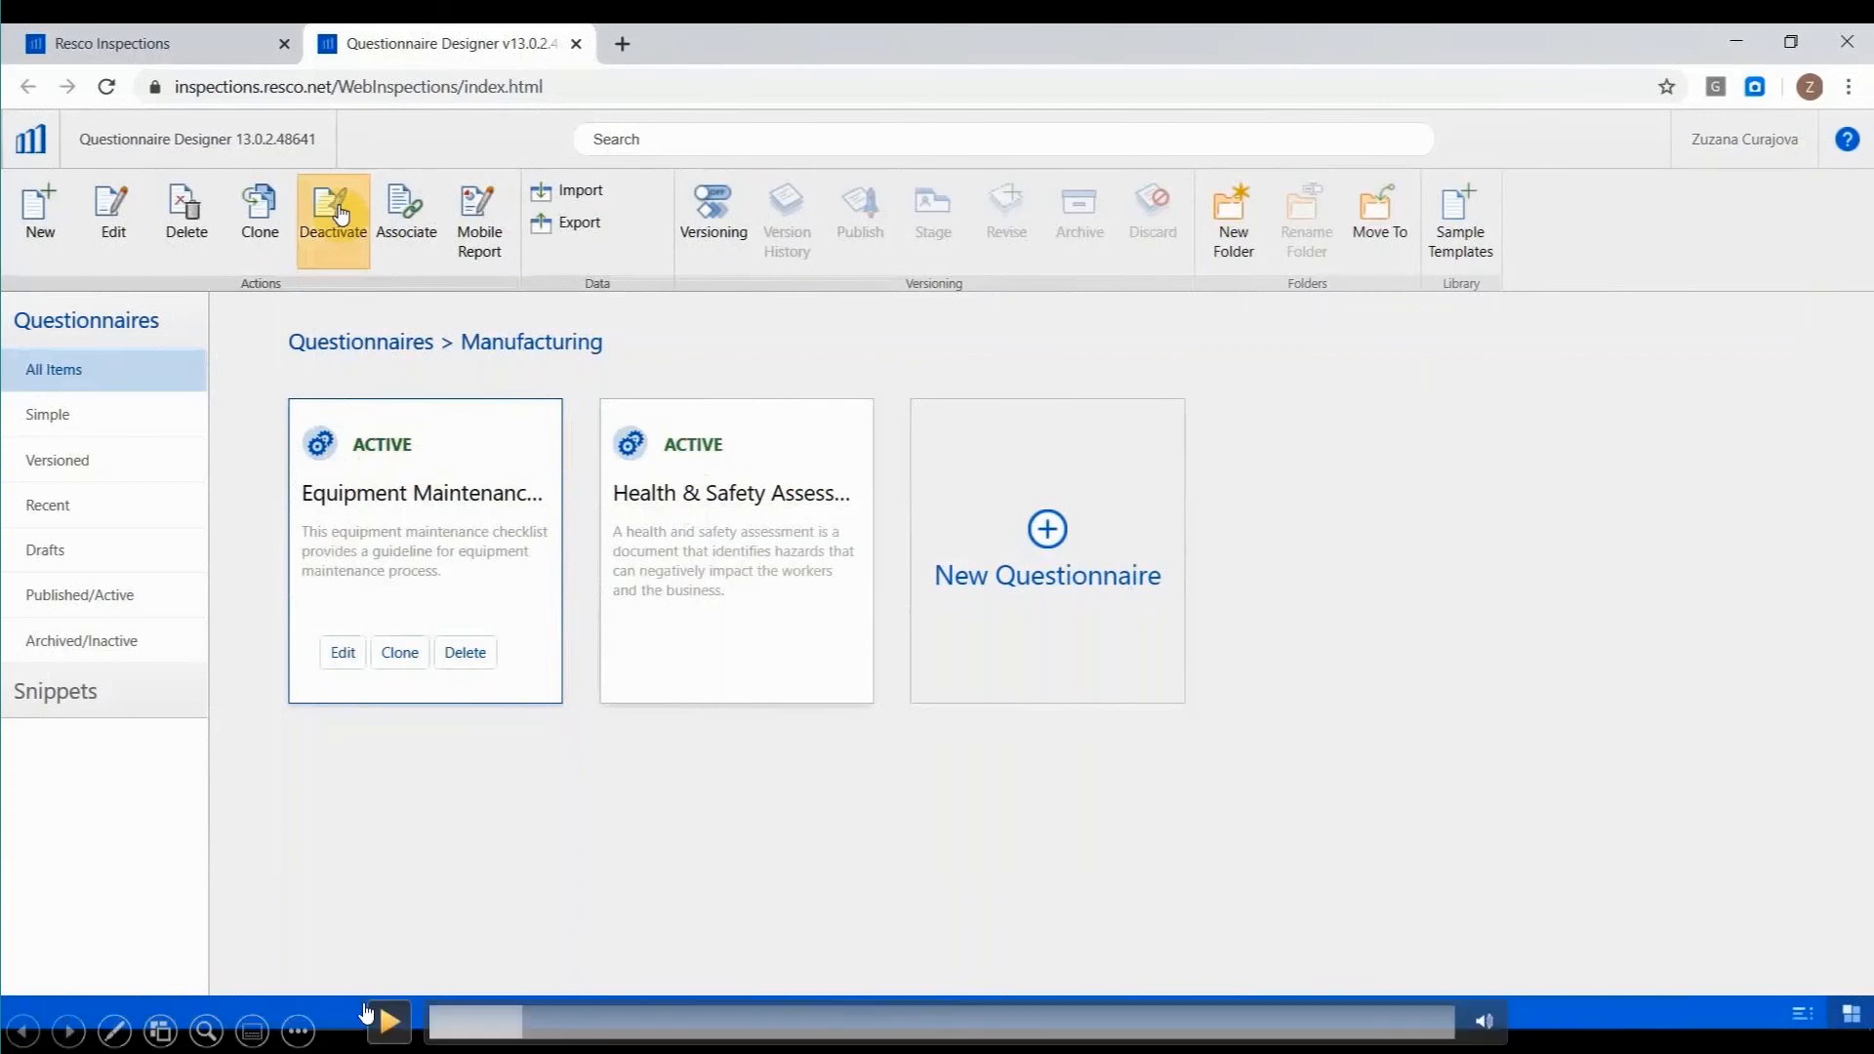
# Create a questionnaire named Training containing one Text question in the Manufacturing folder, and activate it once saved.
pyautogui.click(383, 1024)
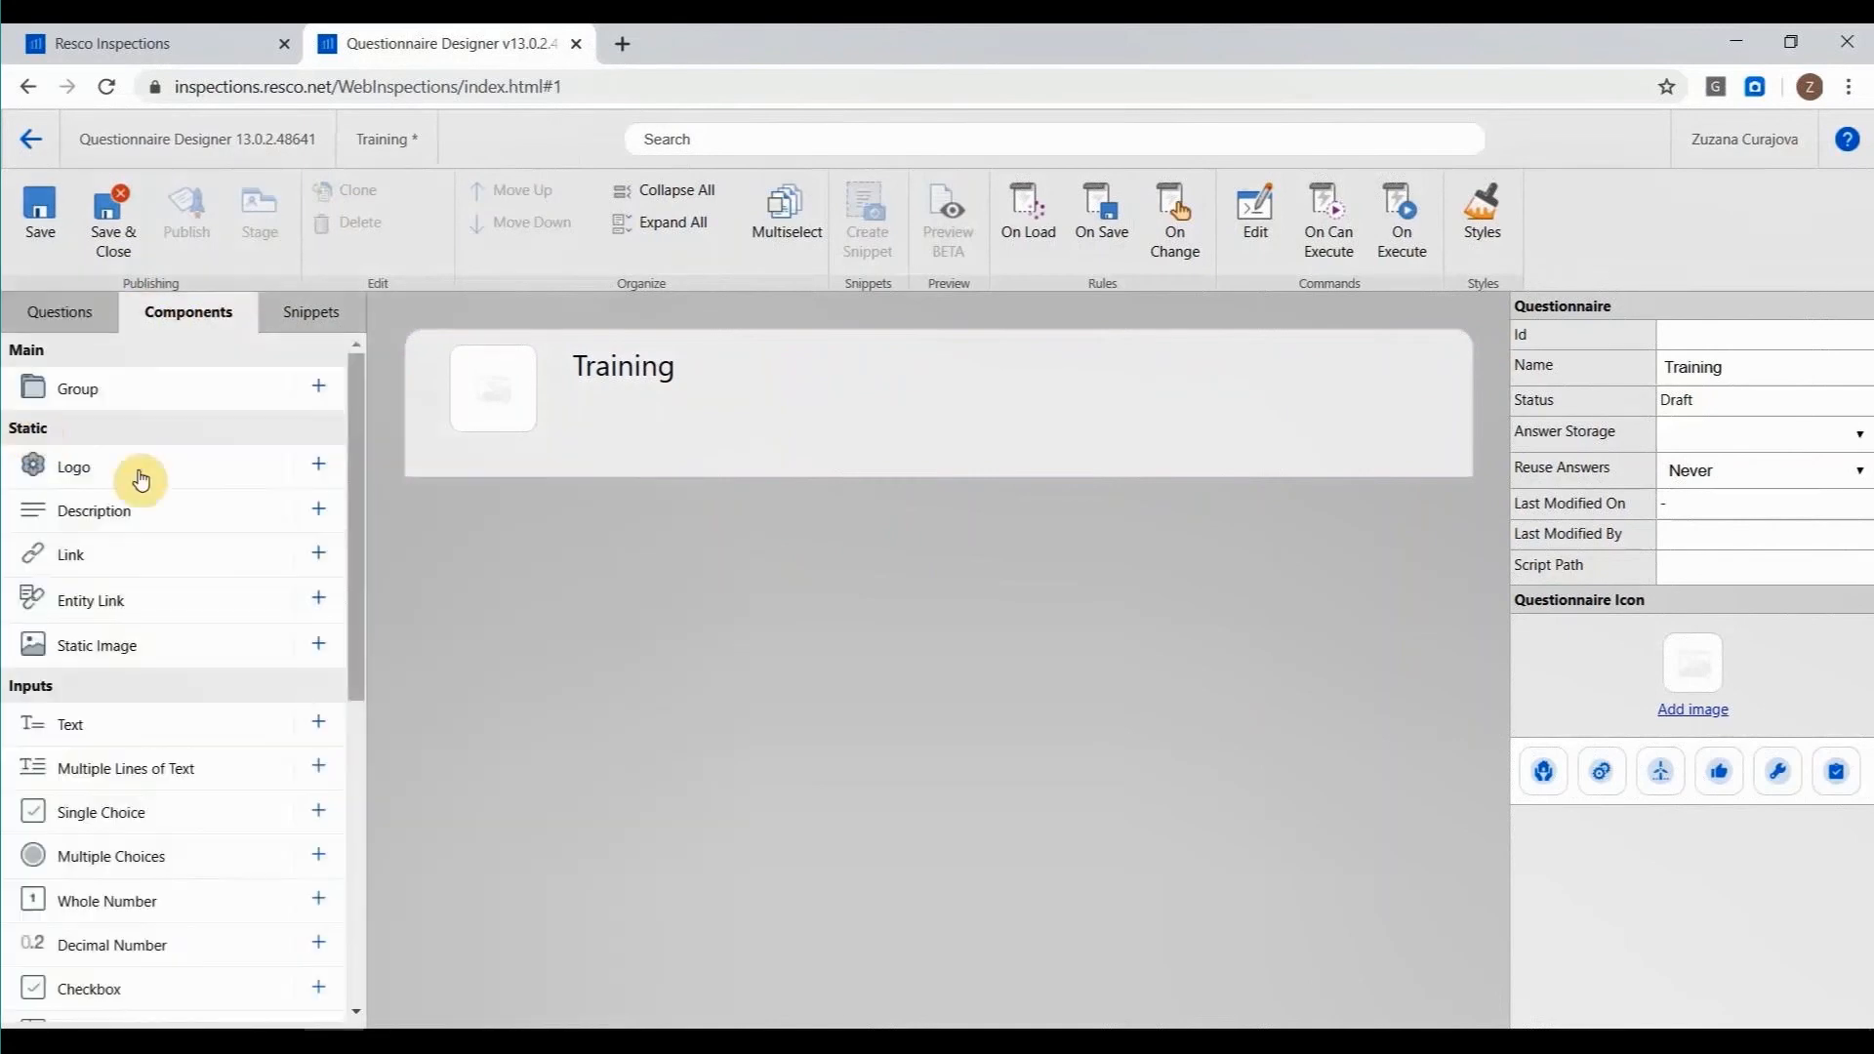
pyautogui.click(316, 723)
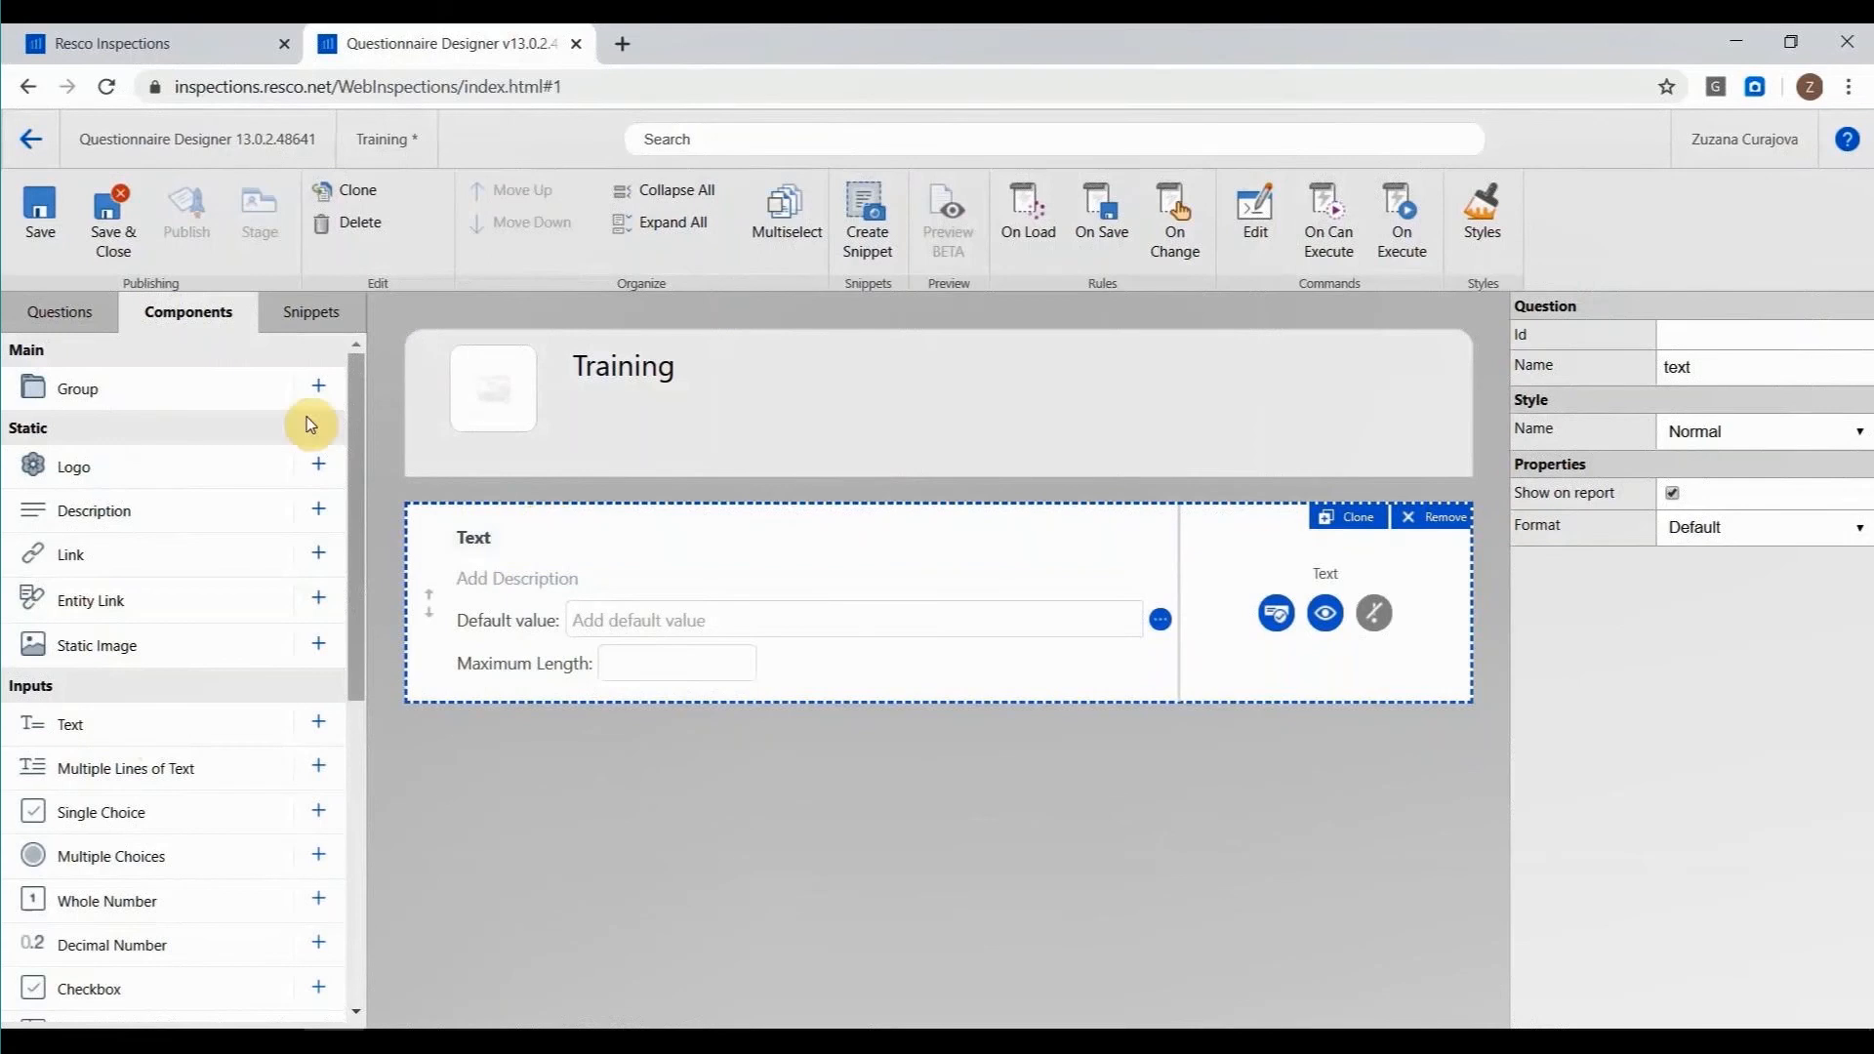
pyautogui.click(113, 226)
pyautogui.click(1025, 459)
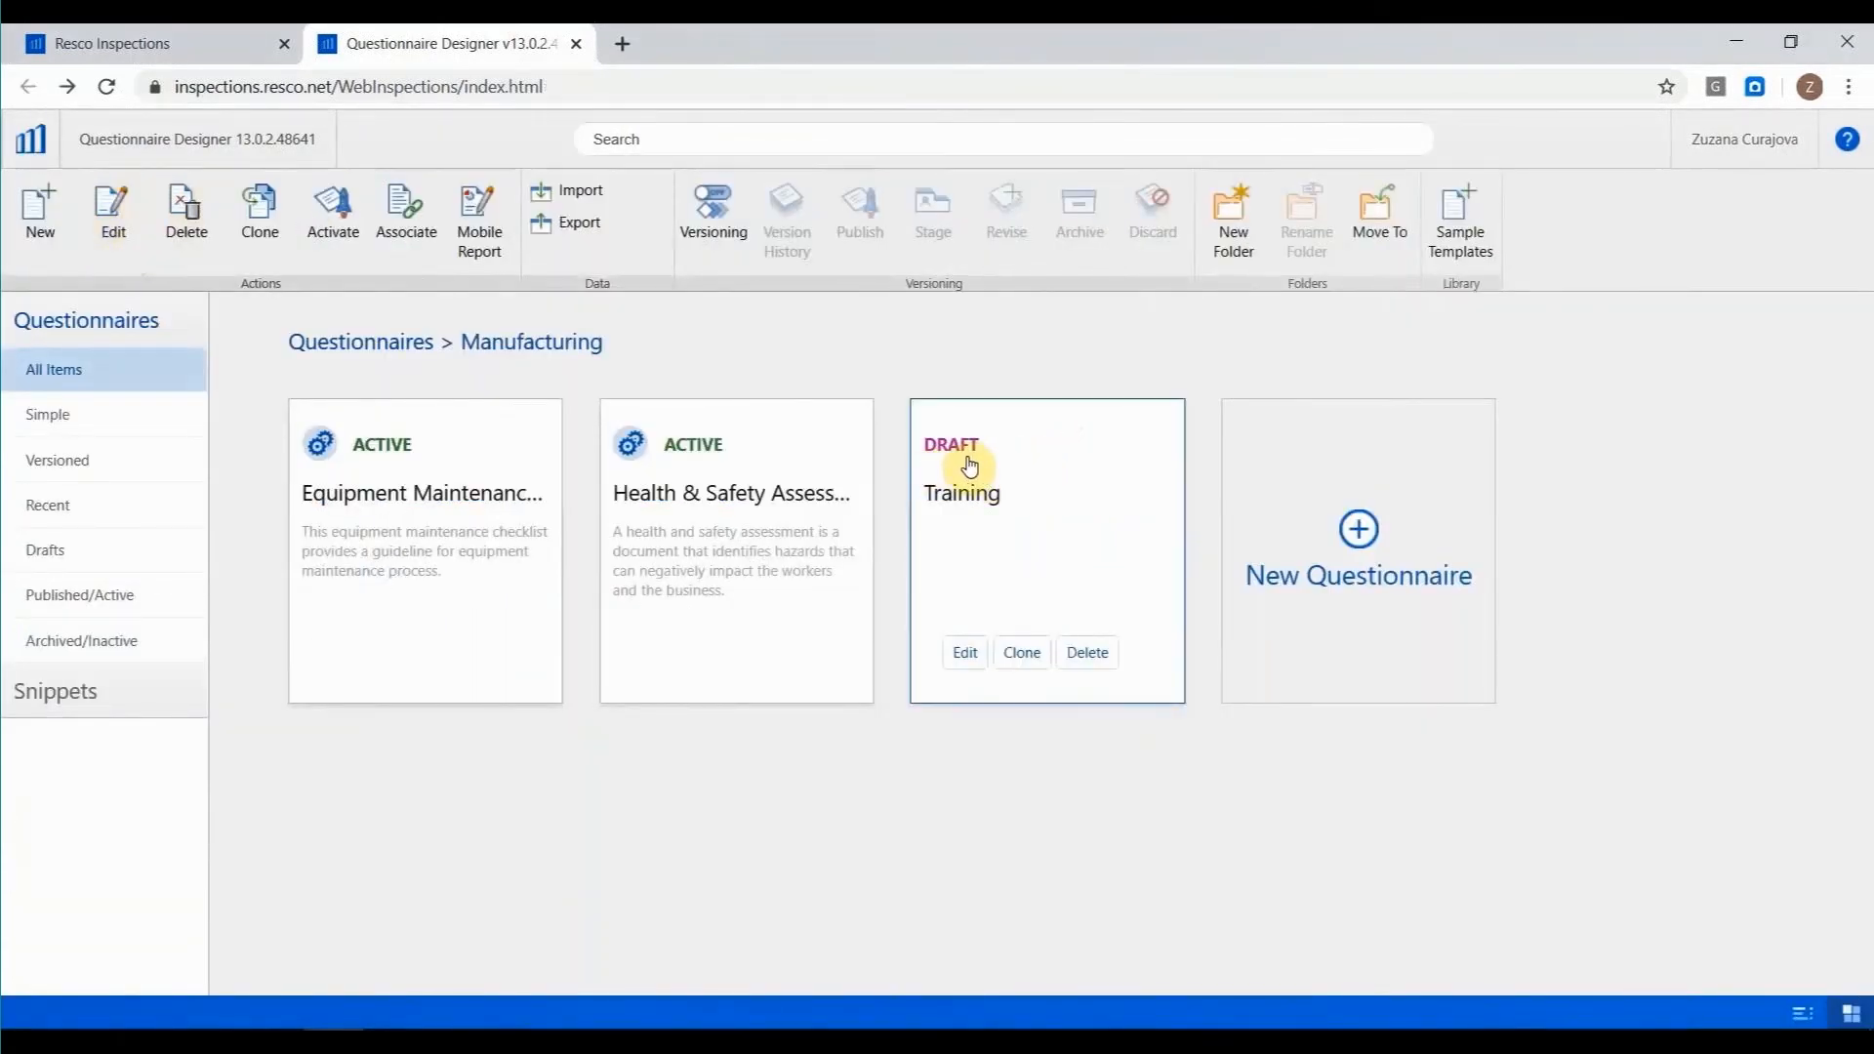
pyautogui.click(332, 241)
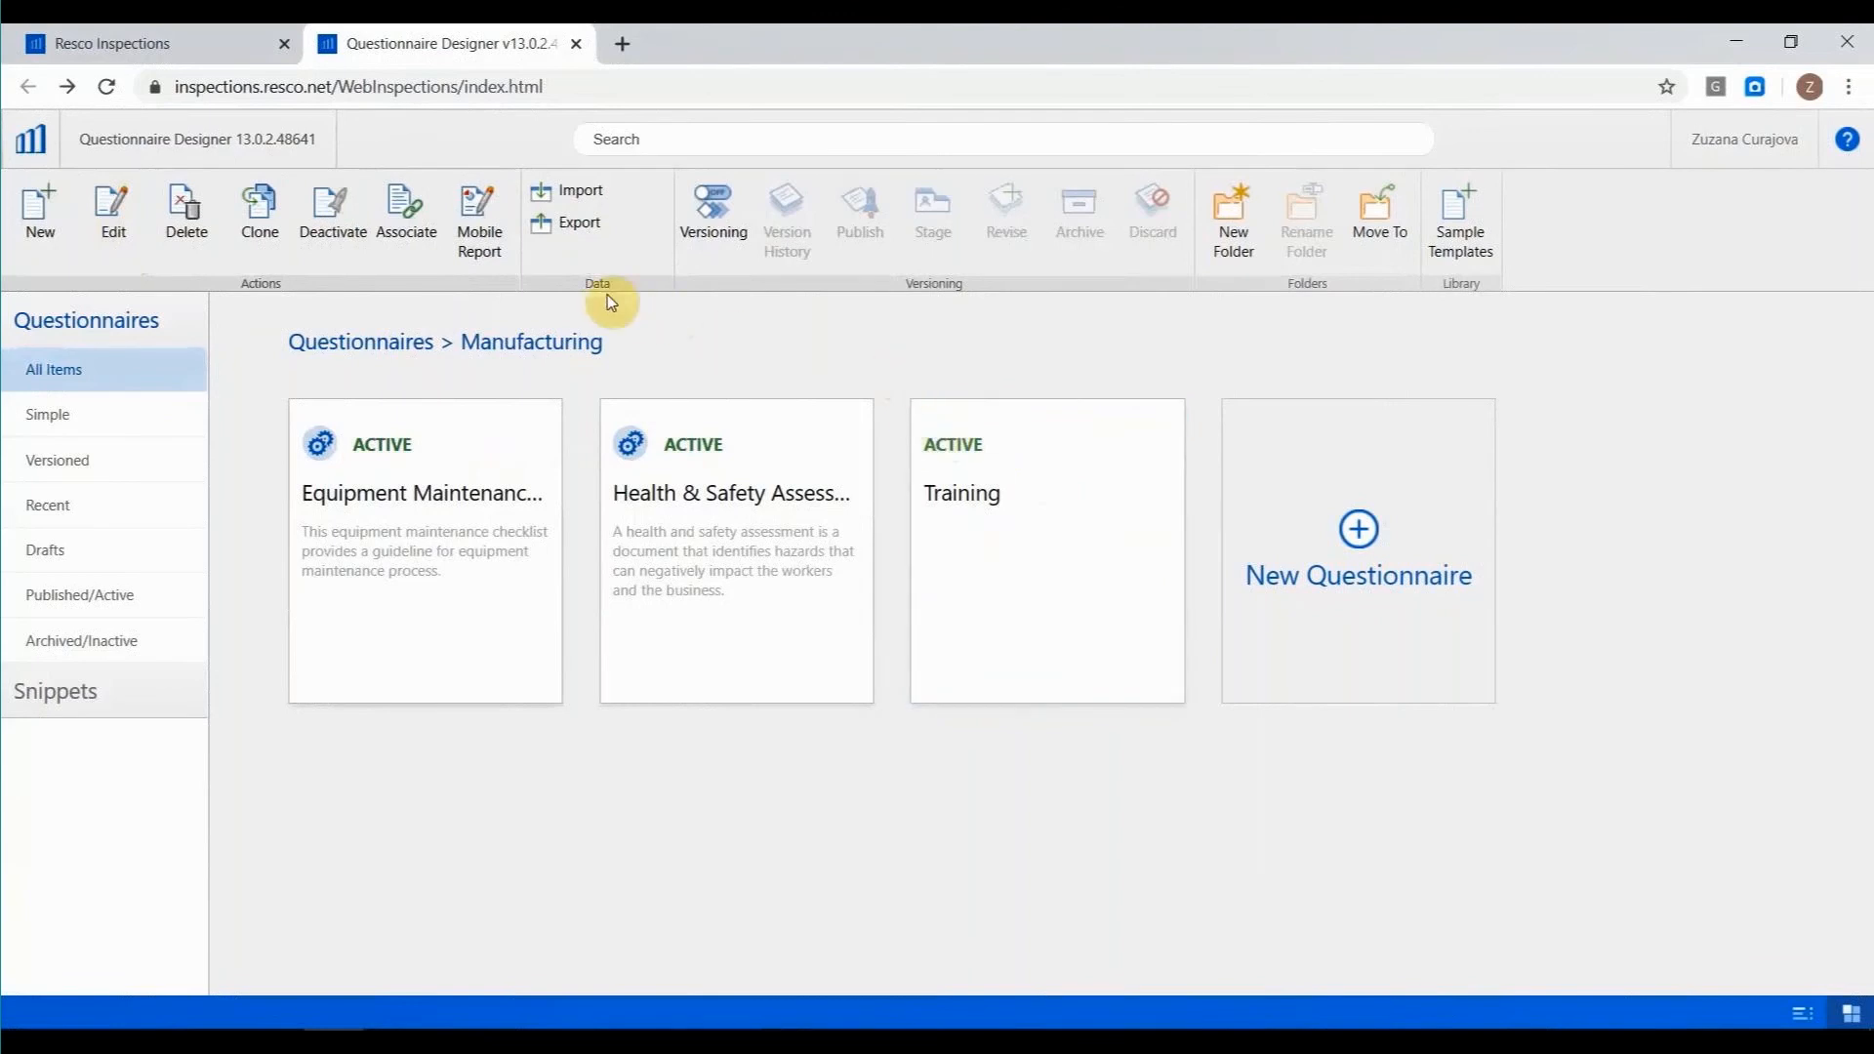
# Import Quality Assurance Assessment.qbuilder from the Desktop as a new questionnaire and open the draft for editing.
pyautogui.click(589, 205)
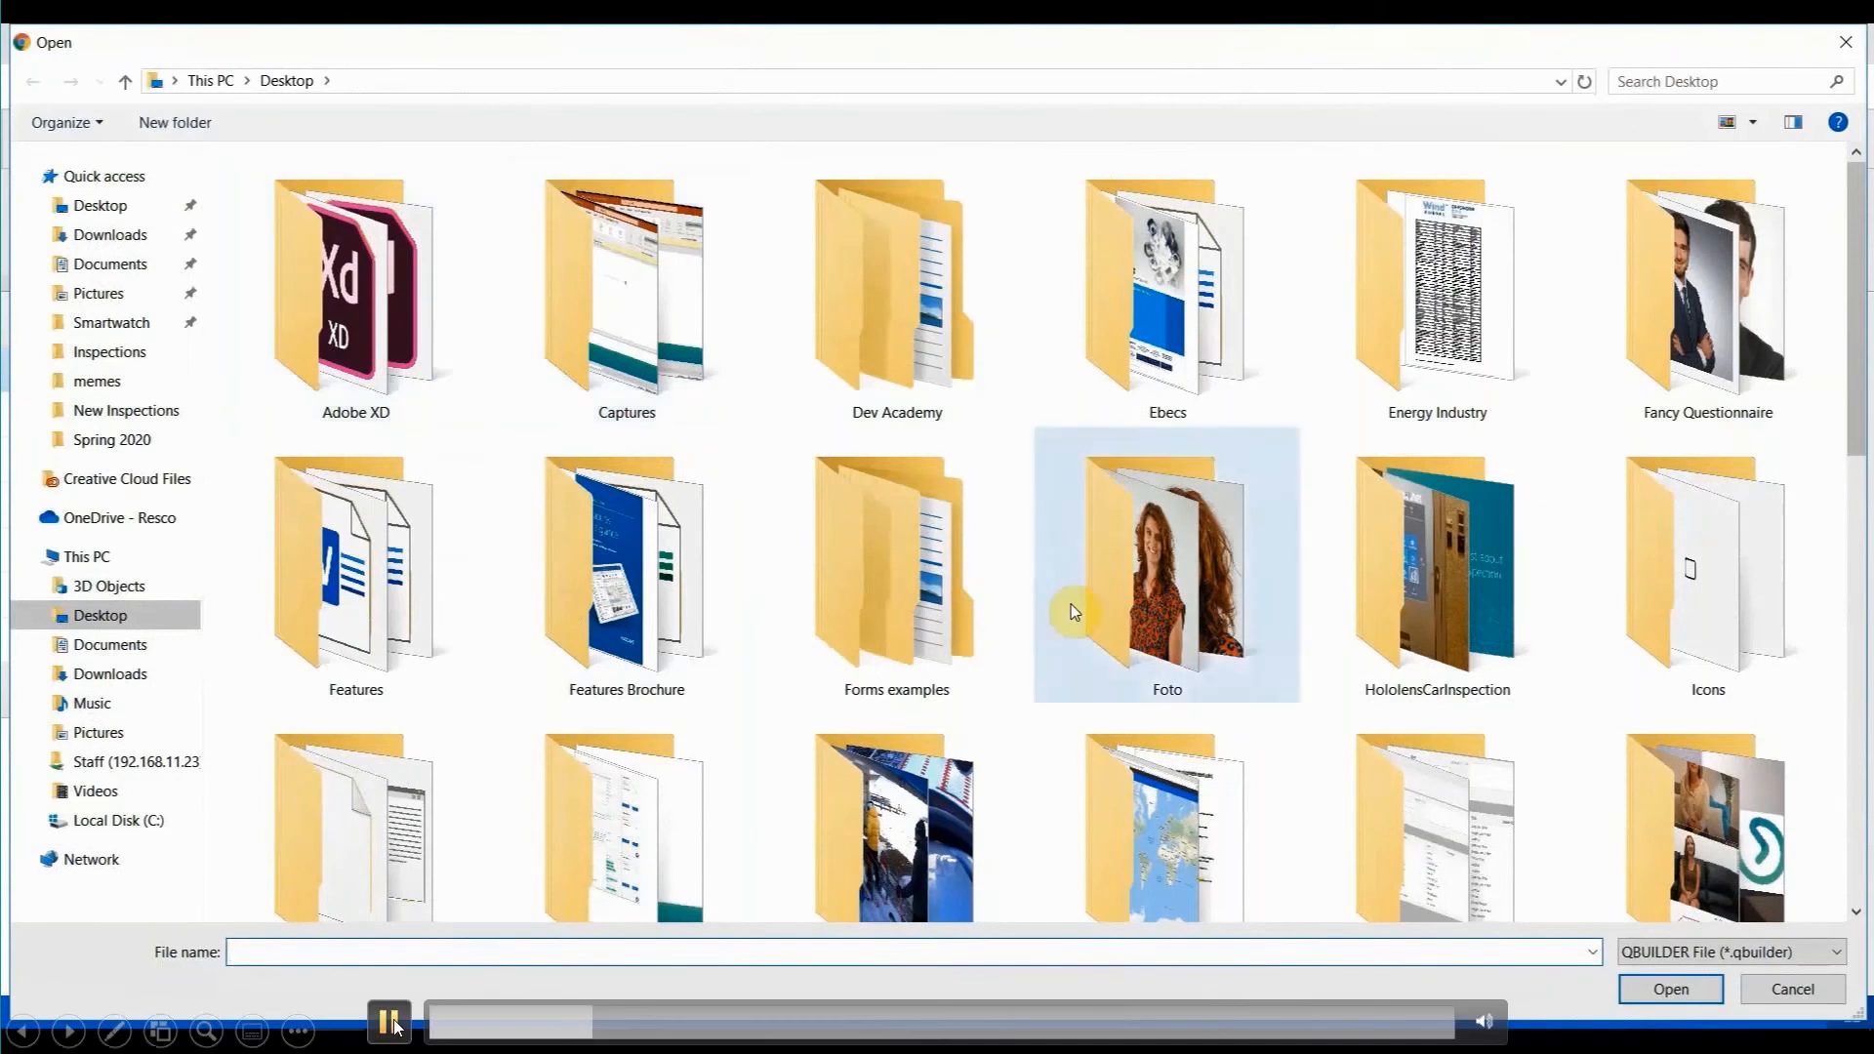
pyautogui.scroll(-8, 1073, 605)
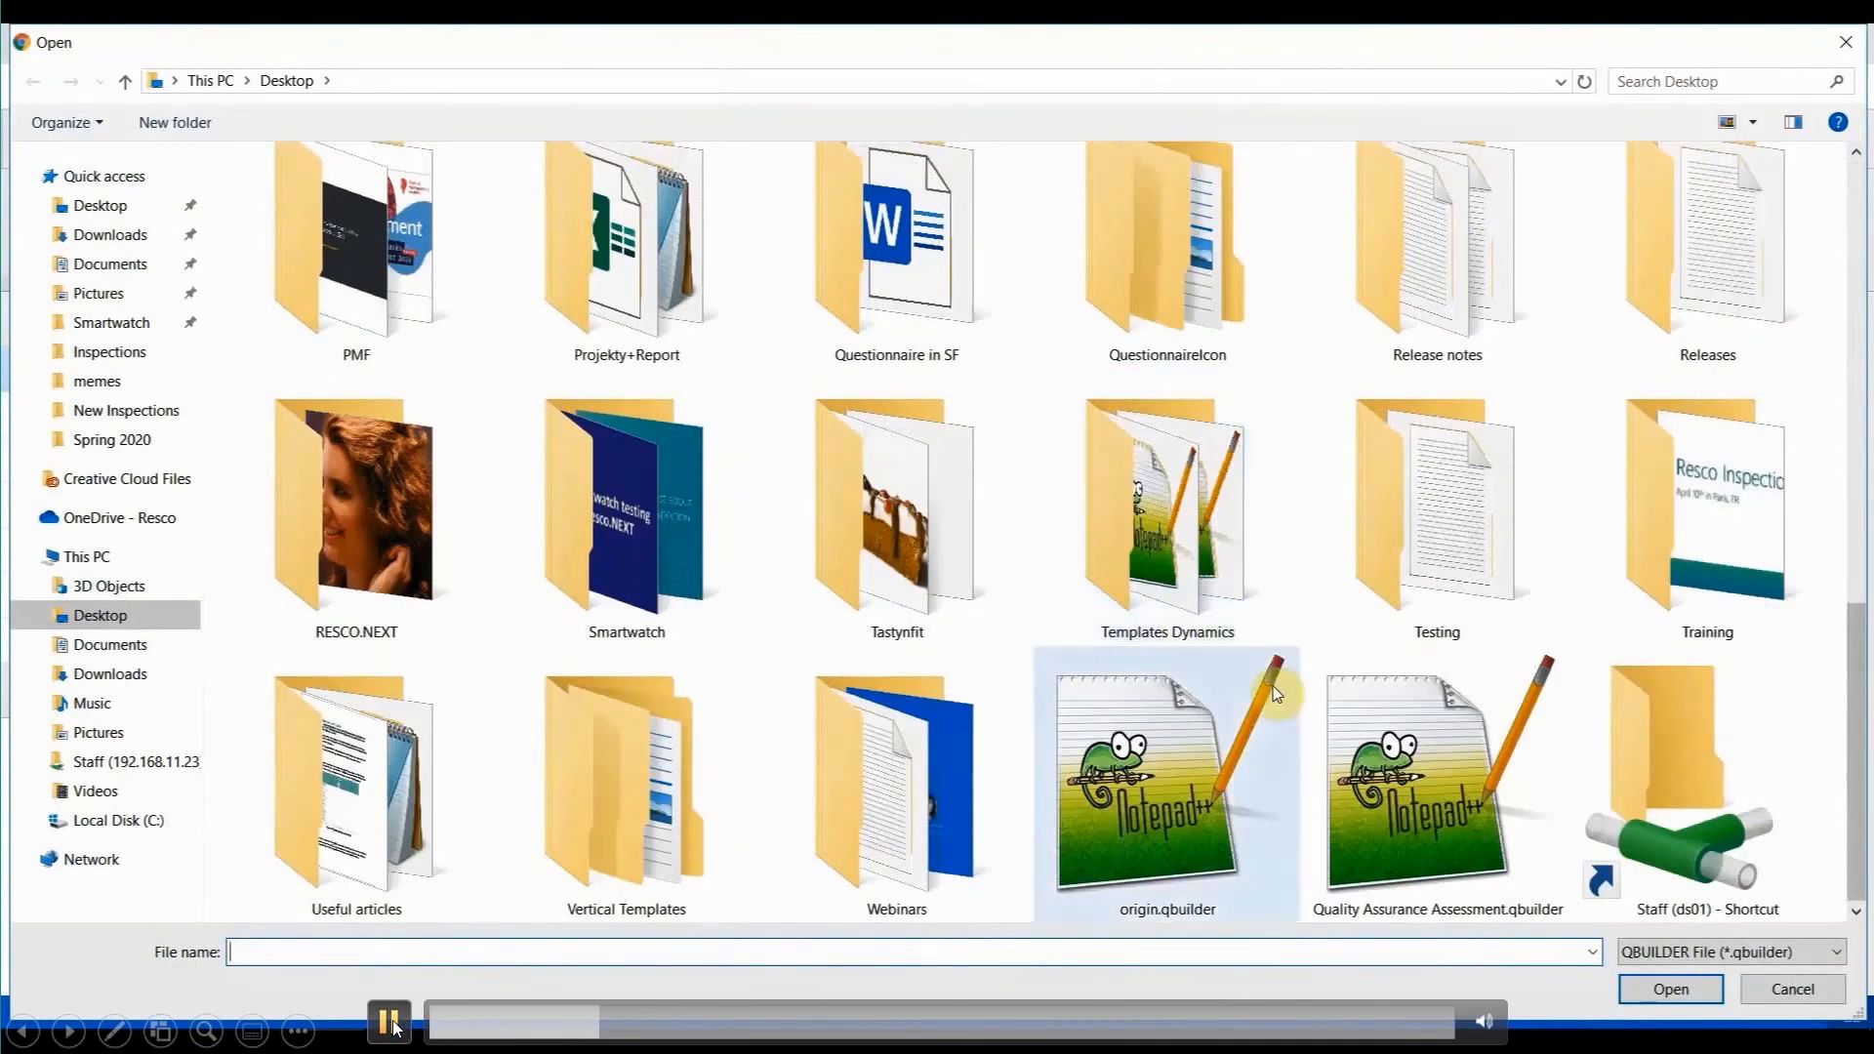
pyautogui.click(390, 1021)
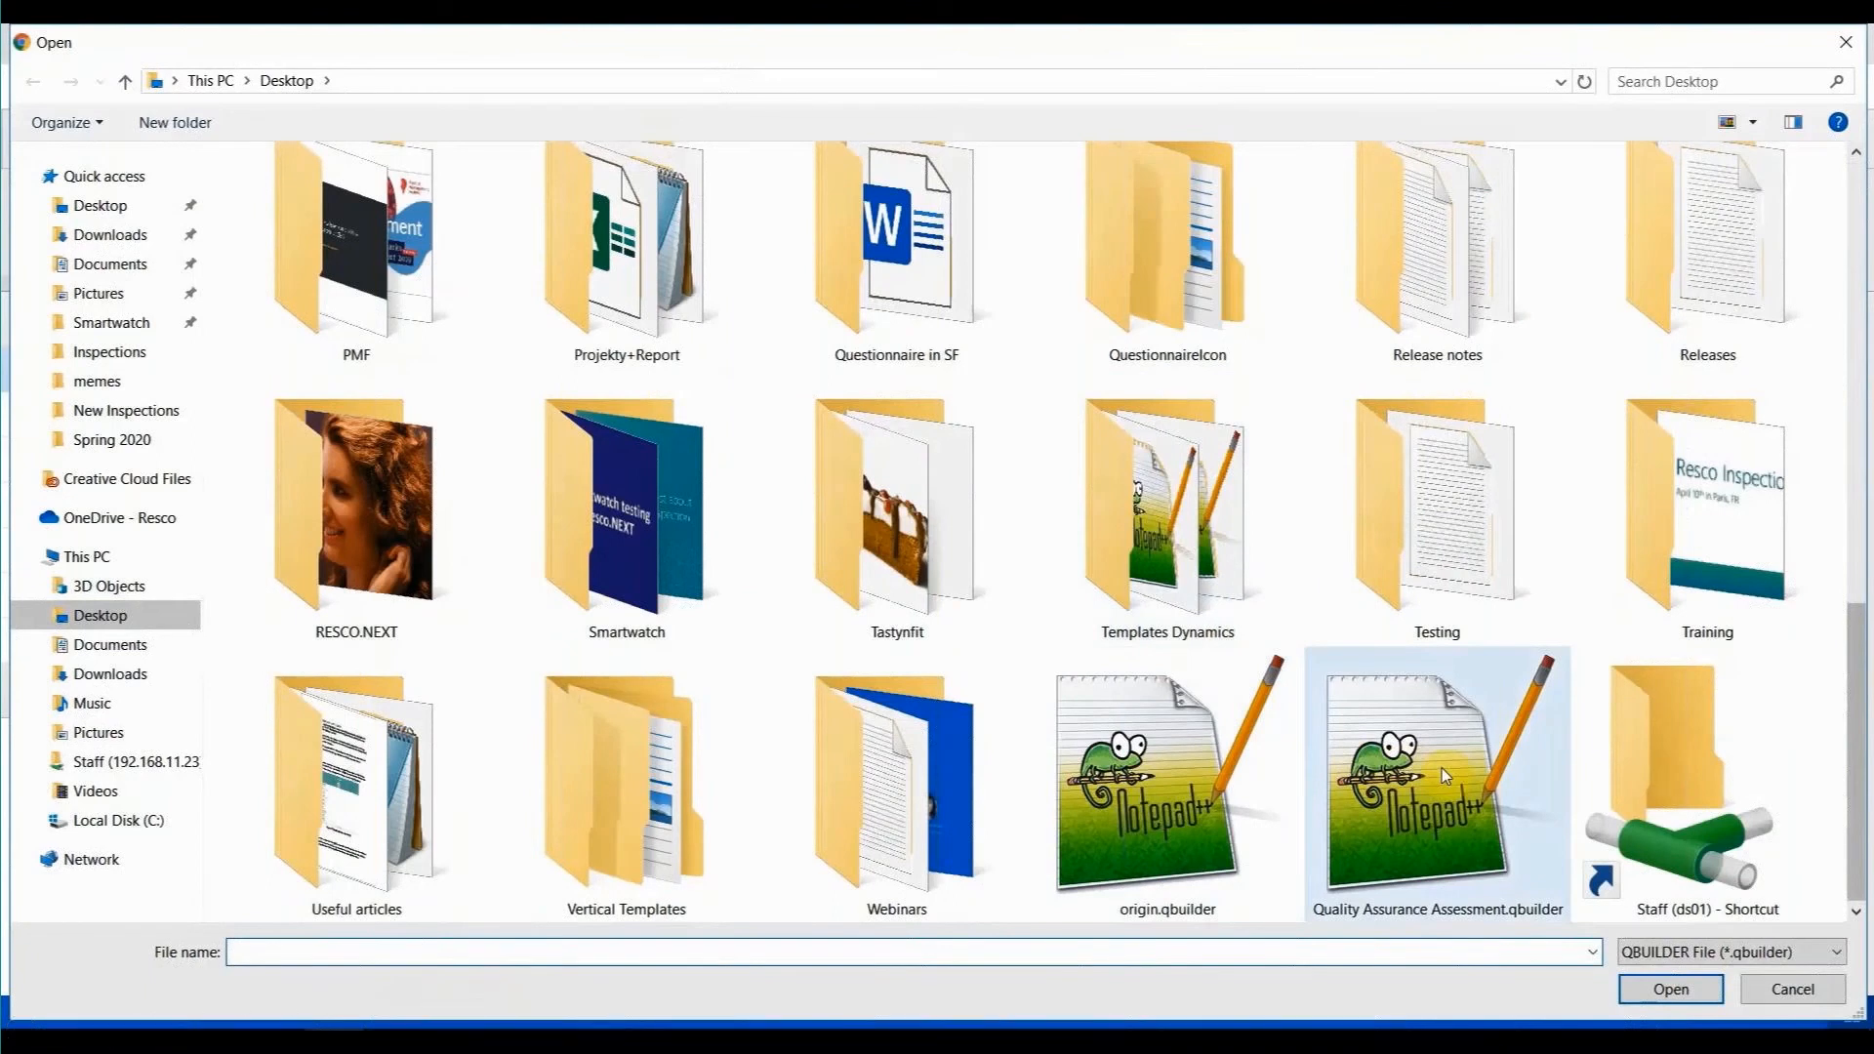
pyautogui.click(380, 1030)
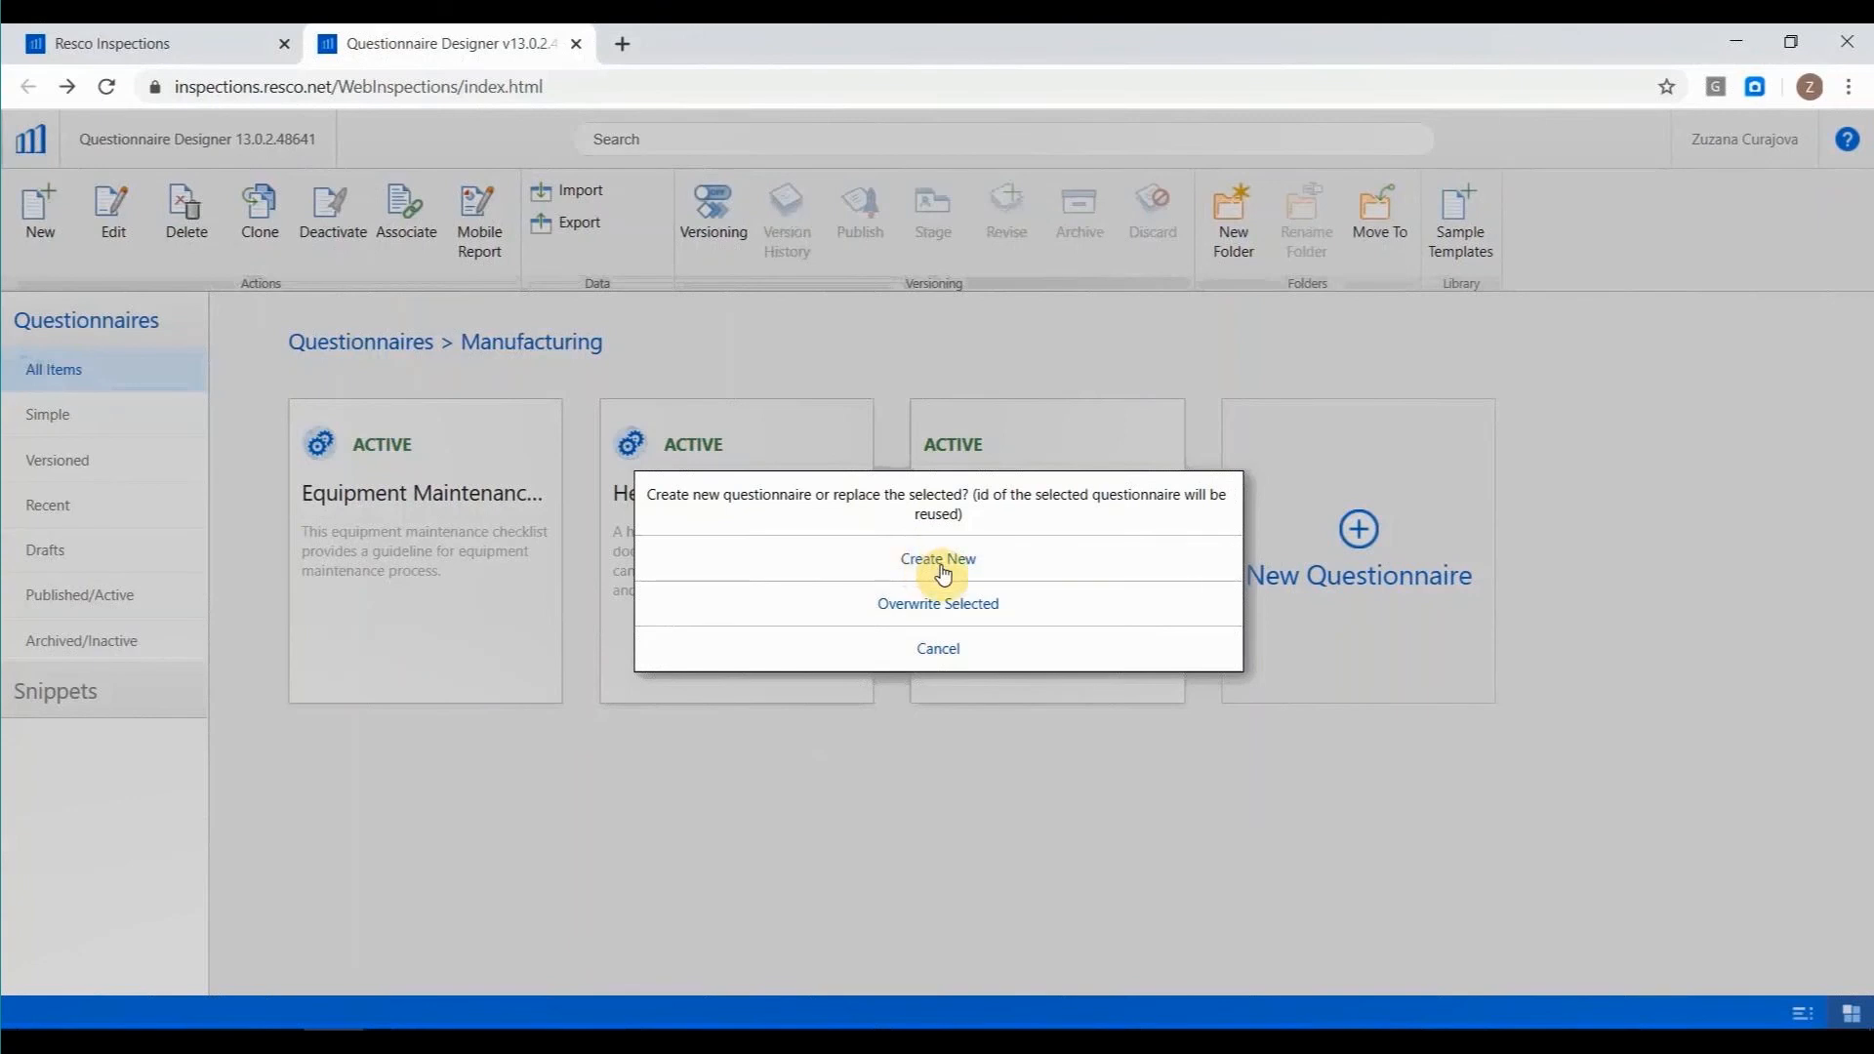
pyautogui.click(940, 570)
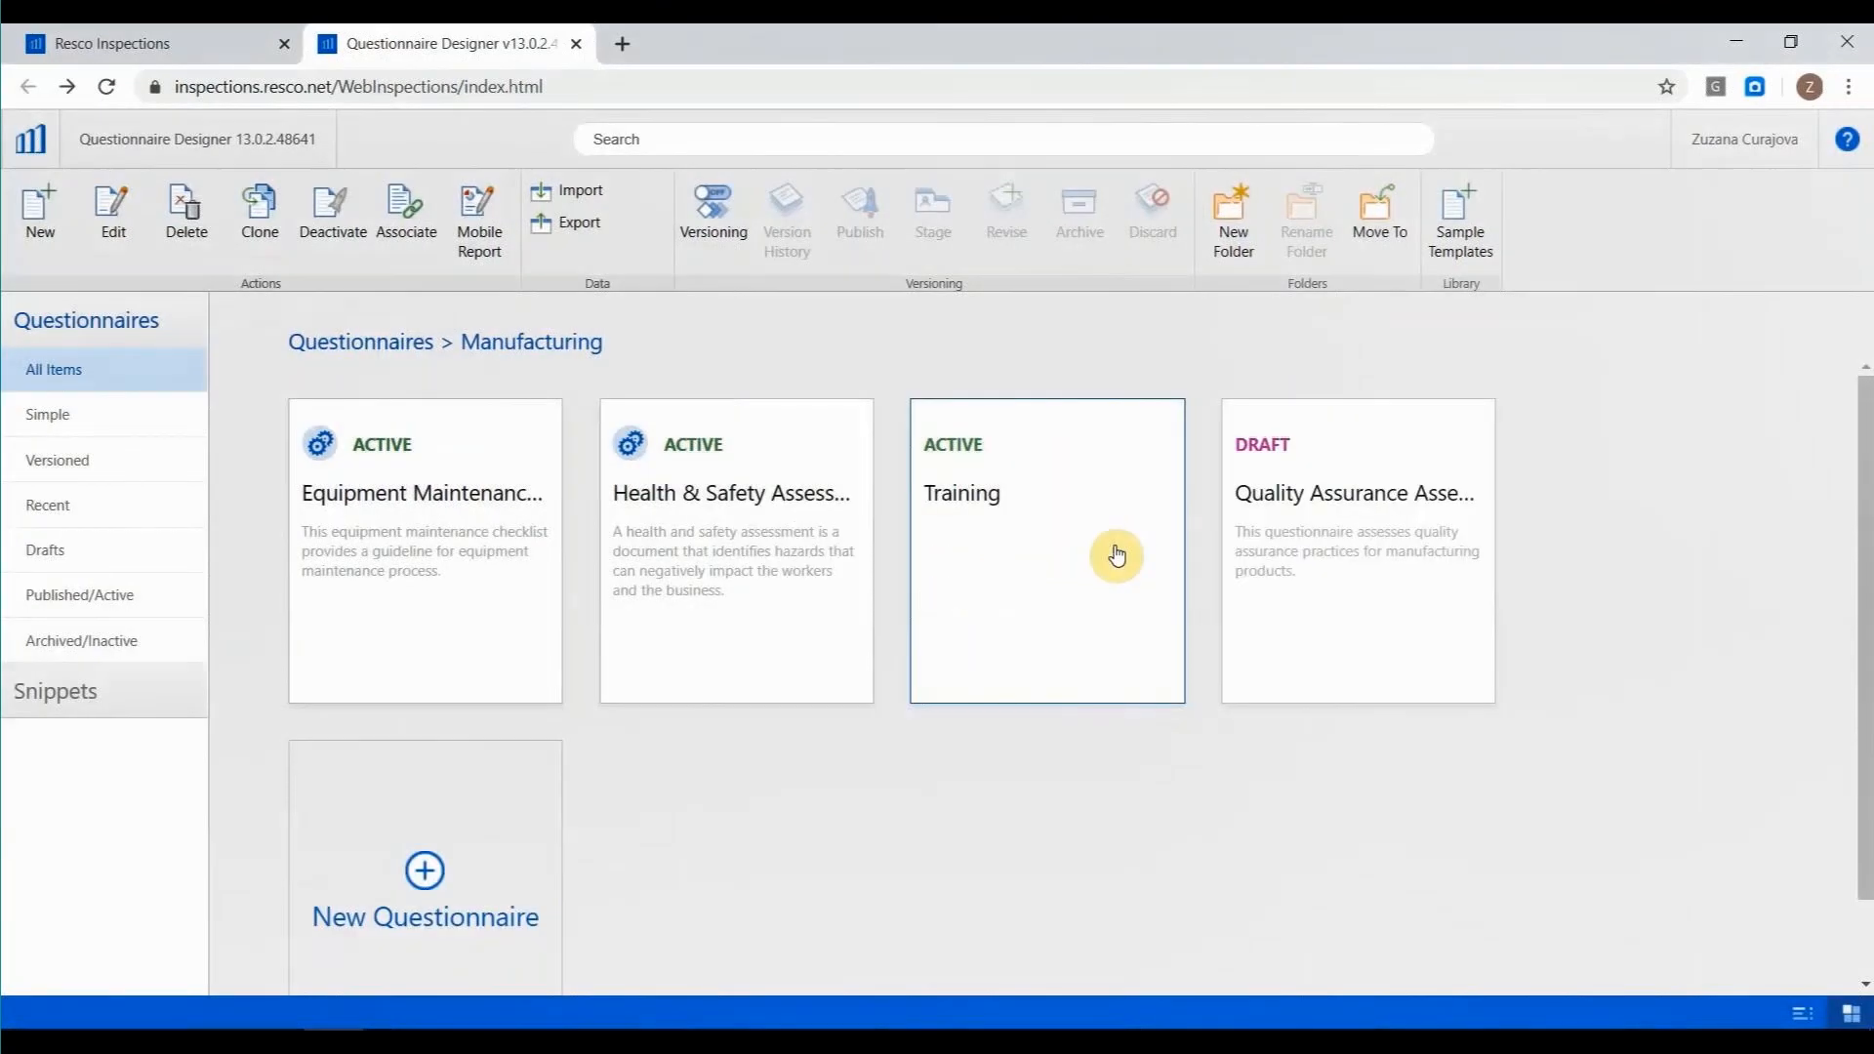
pyautogui.click(1366, 441)
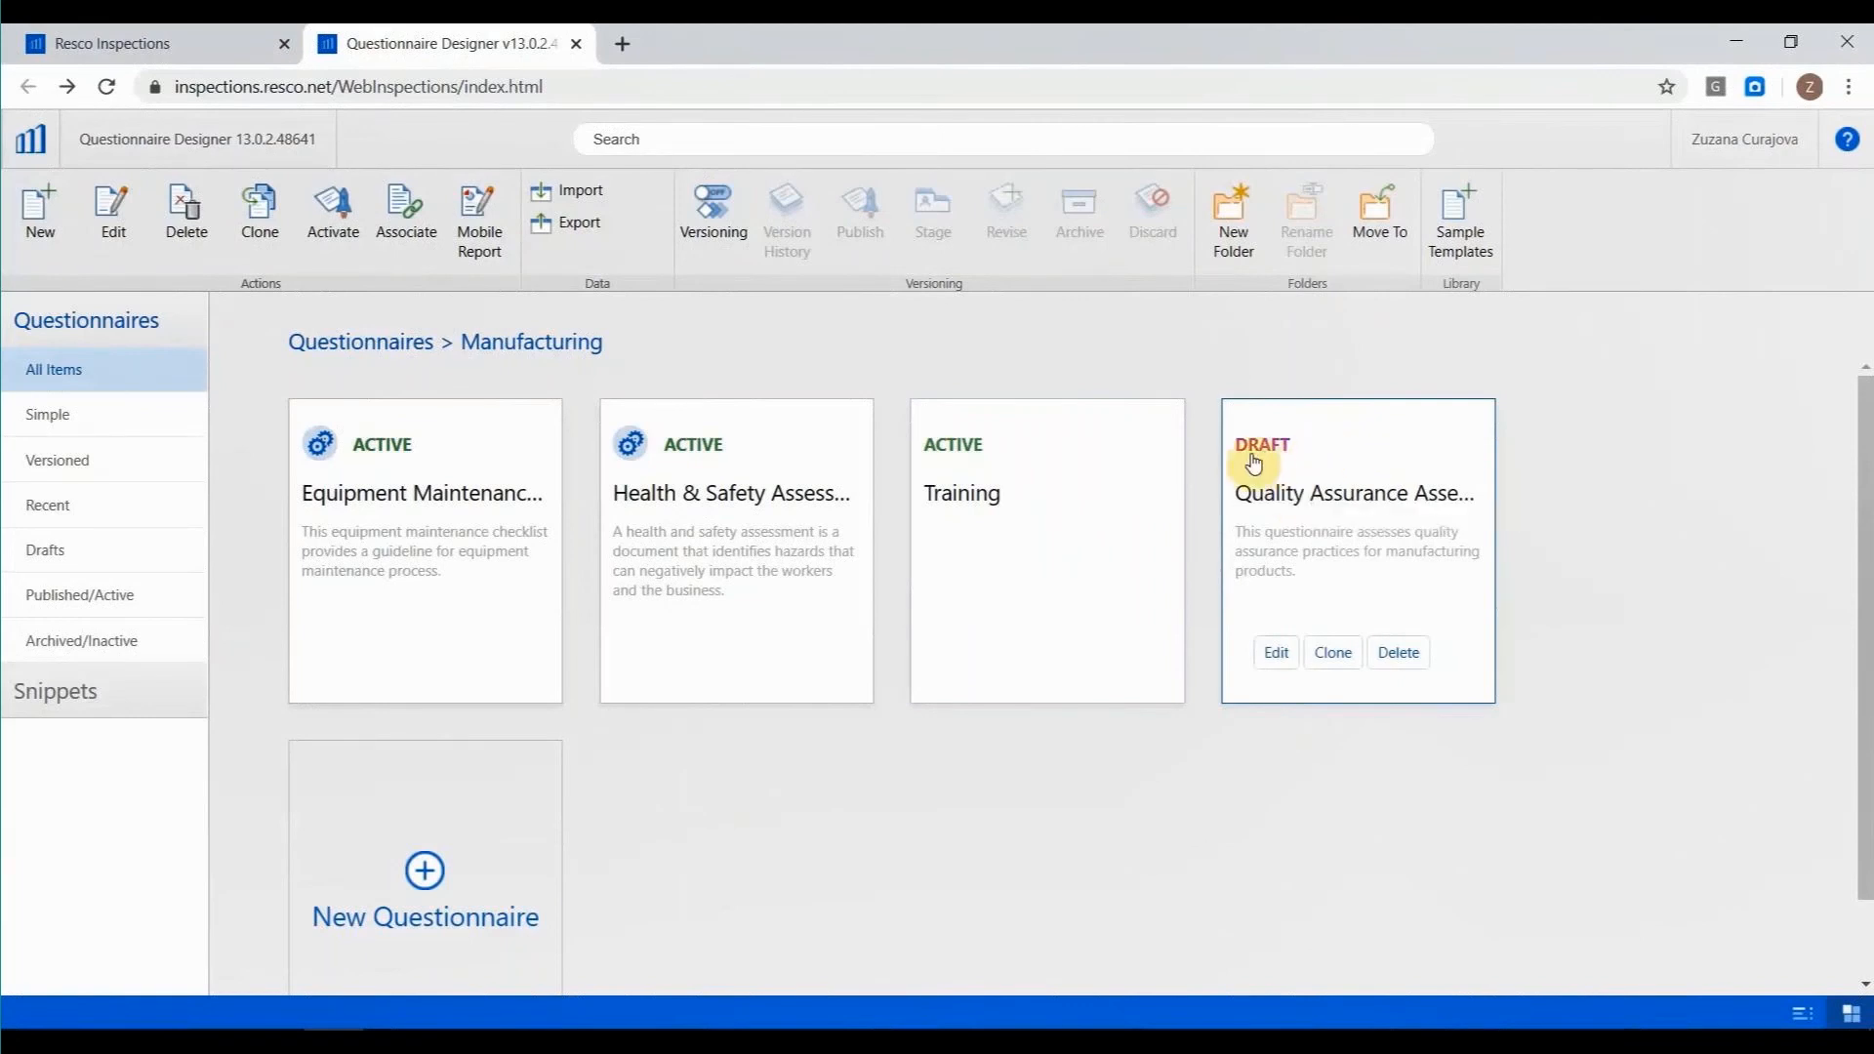
pyautogui.click(1324, 512)
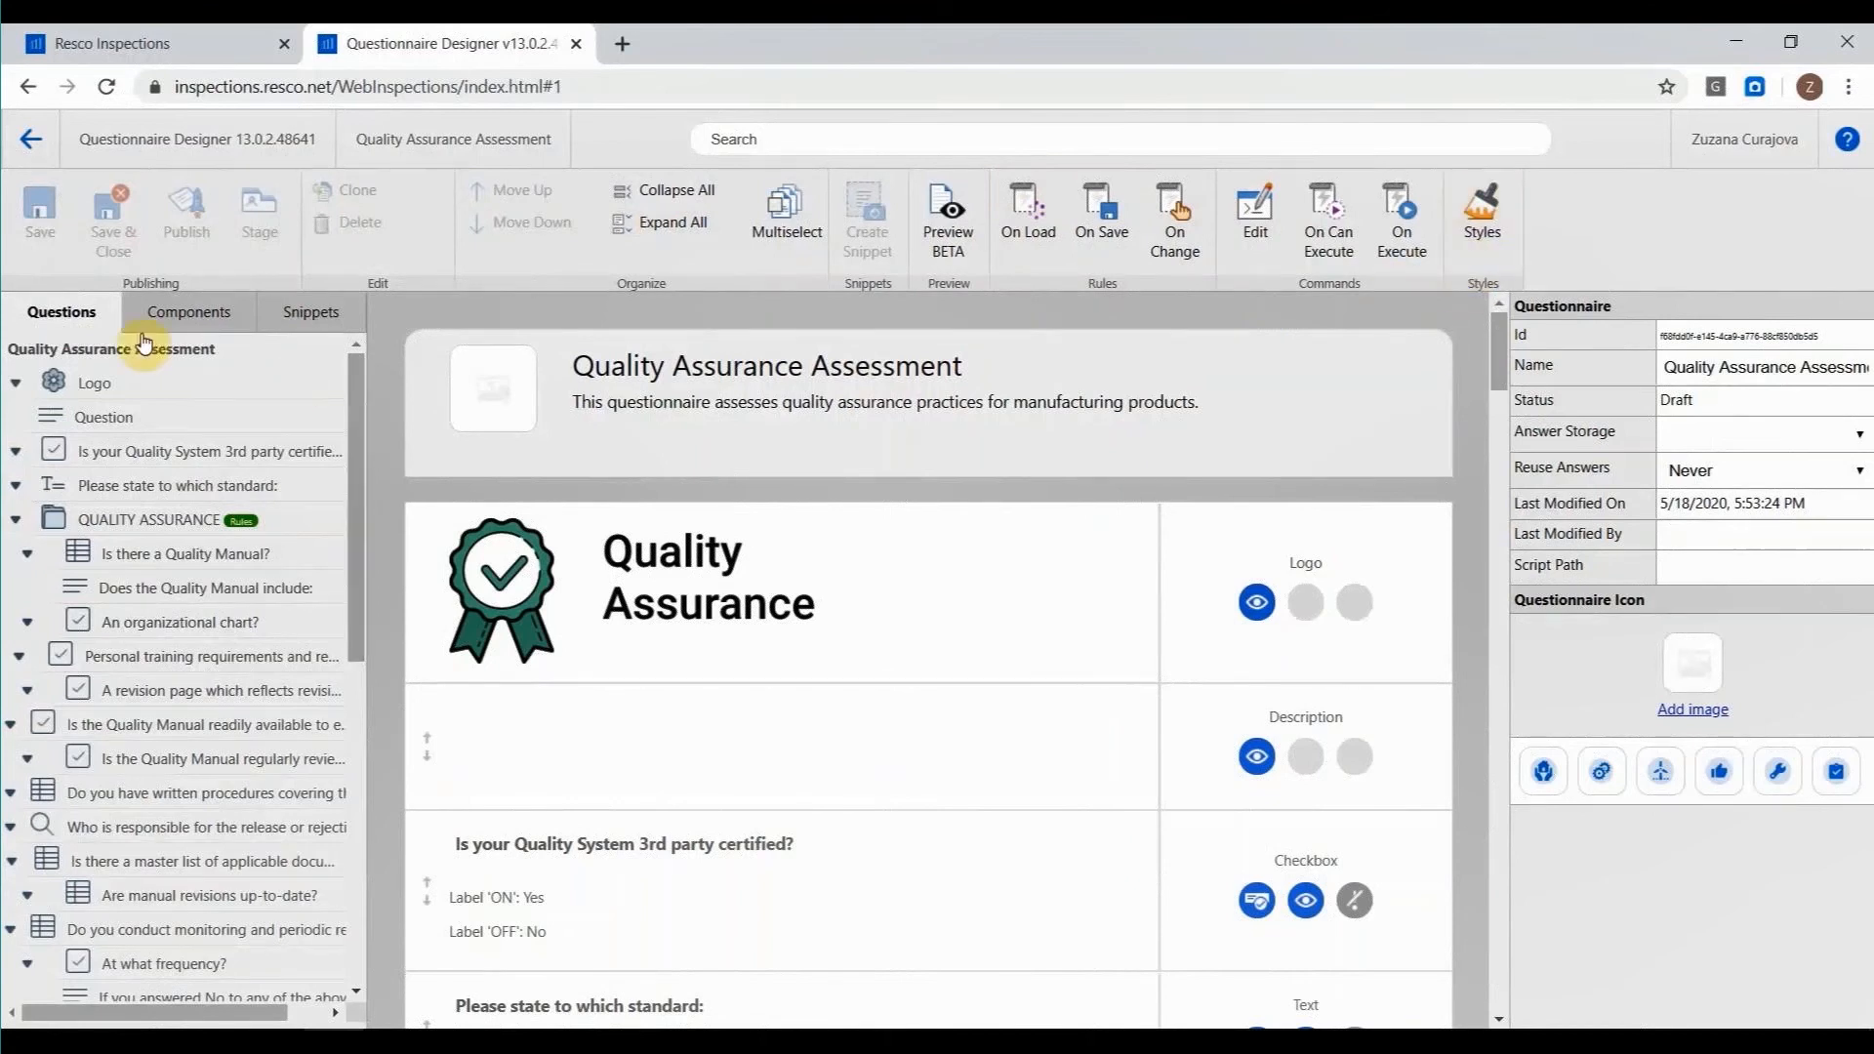
# Examine the question outline of Quality Assurance Assessment, including the QUALITY CONTROL group, the "Does the Quality Manual include:" description and the logo.
pyautogui.scroll(-3, 88, 440)
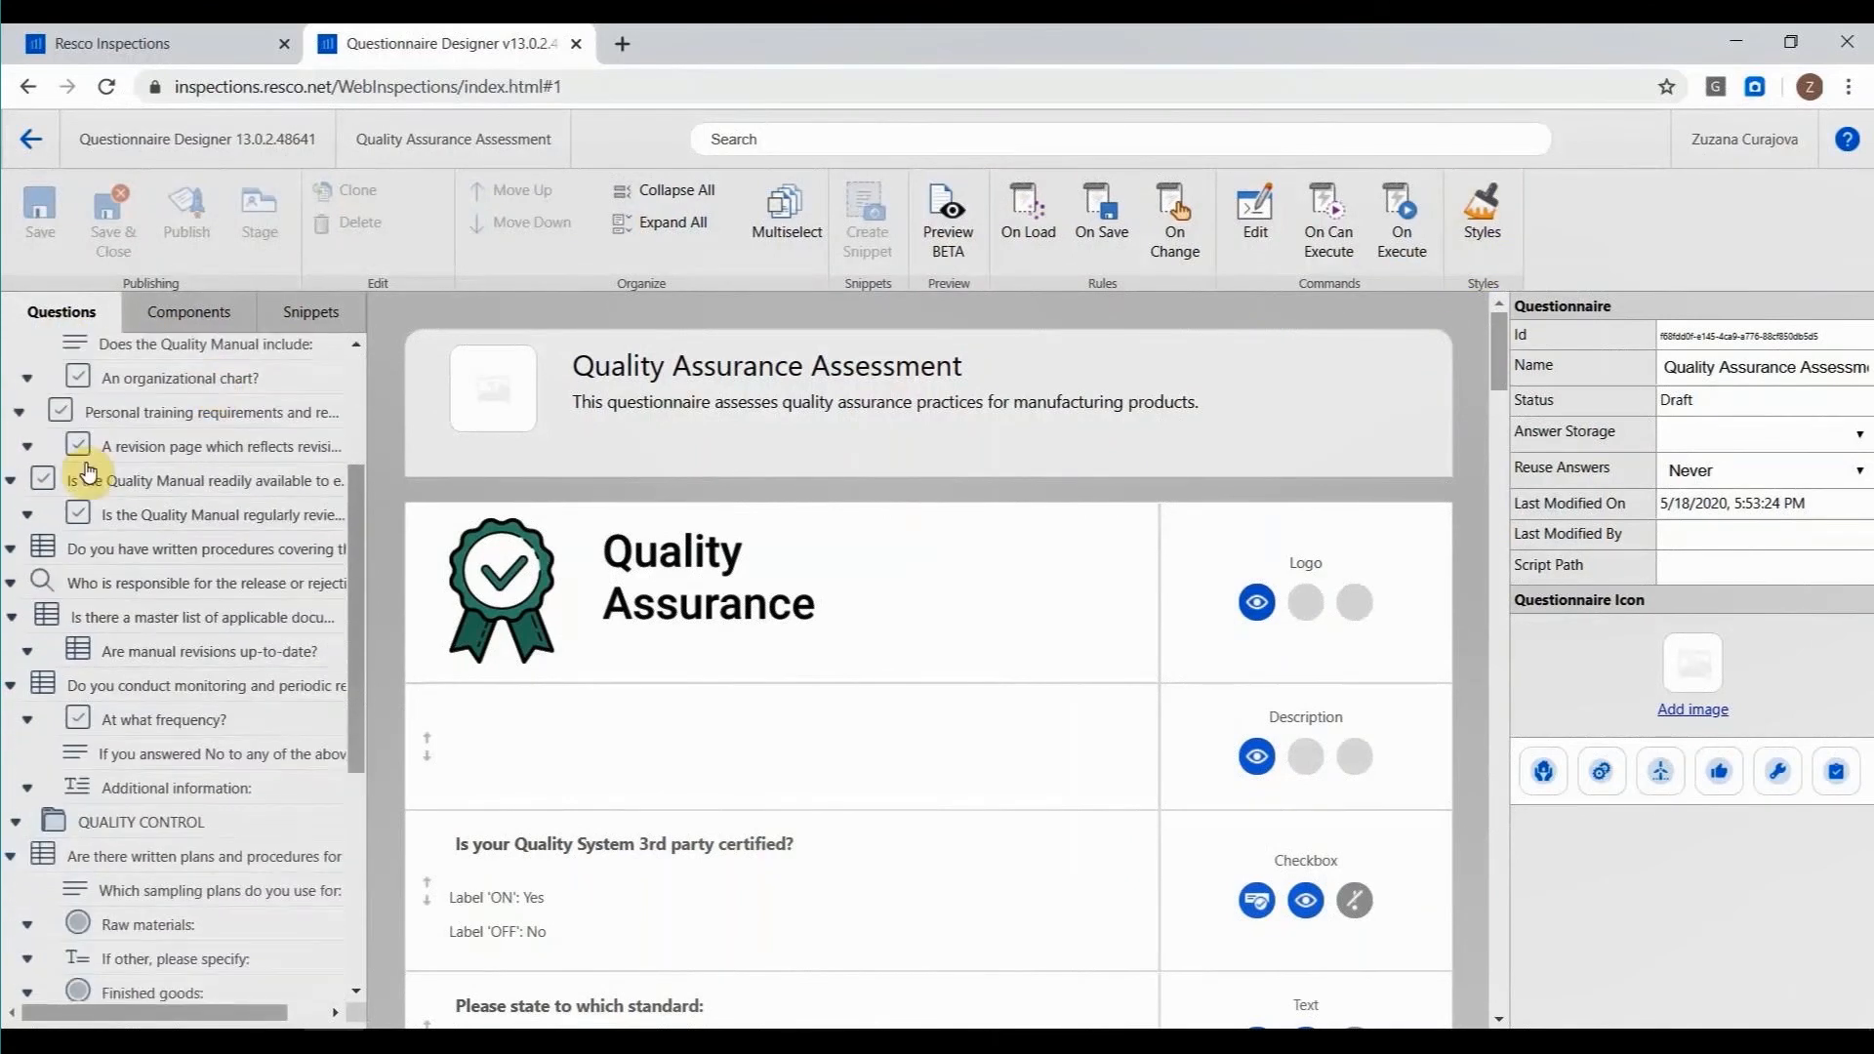
pyautogui.scroll(-2, 90, 749)
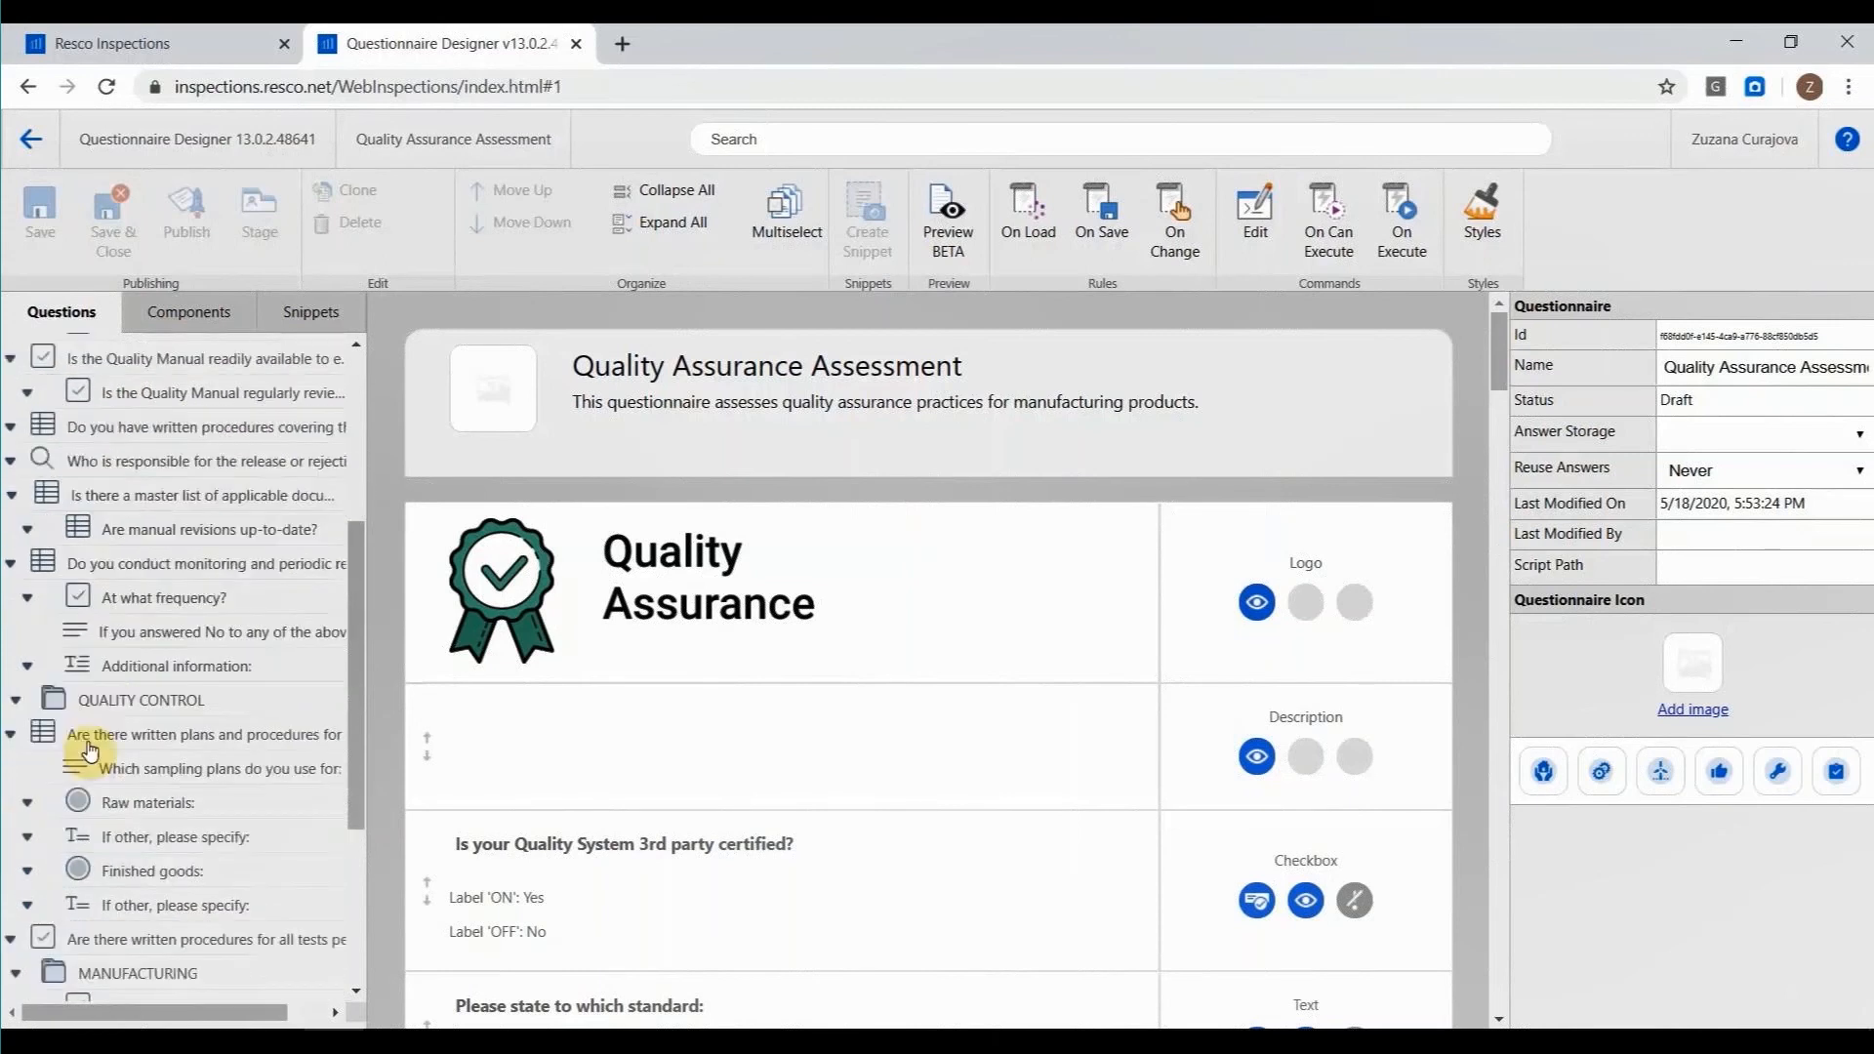
pyautogui.click(104, 700)
pyautogui.scroll(4, 108, 695)
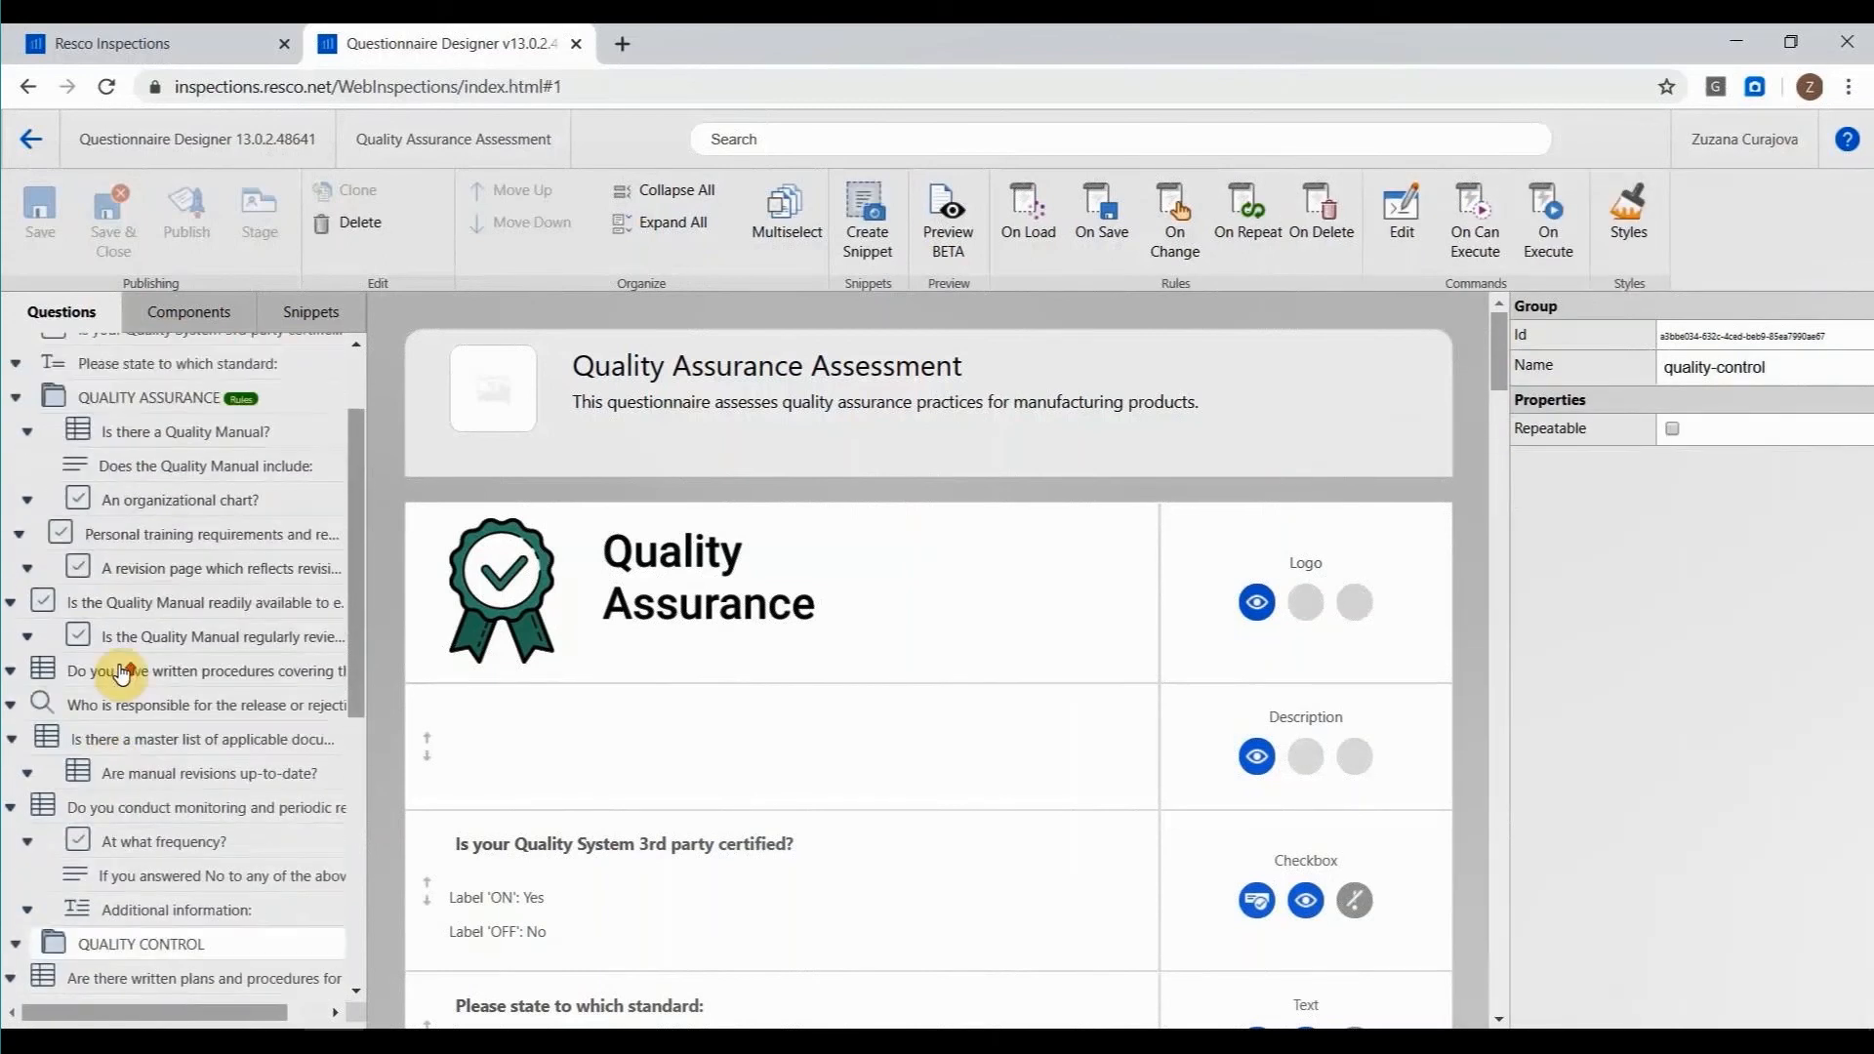
pyautogui.scroll(2, 121, 671)
pyautogui.click(130, 591)
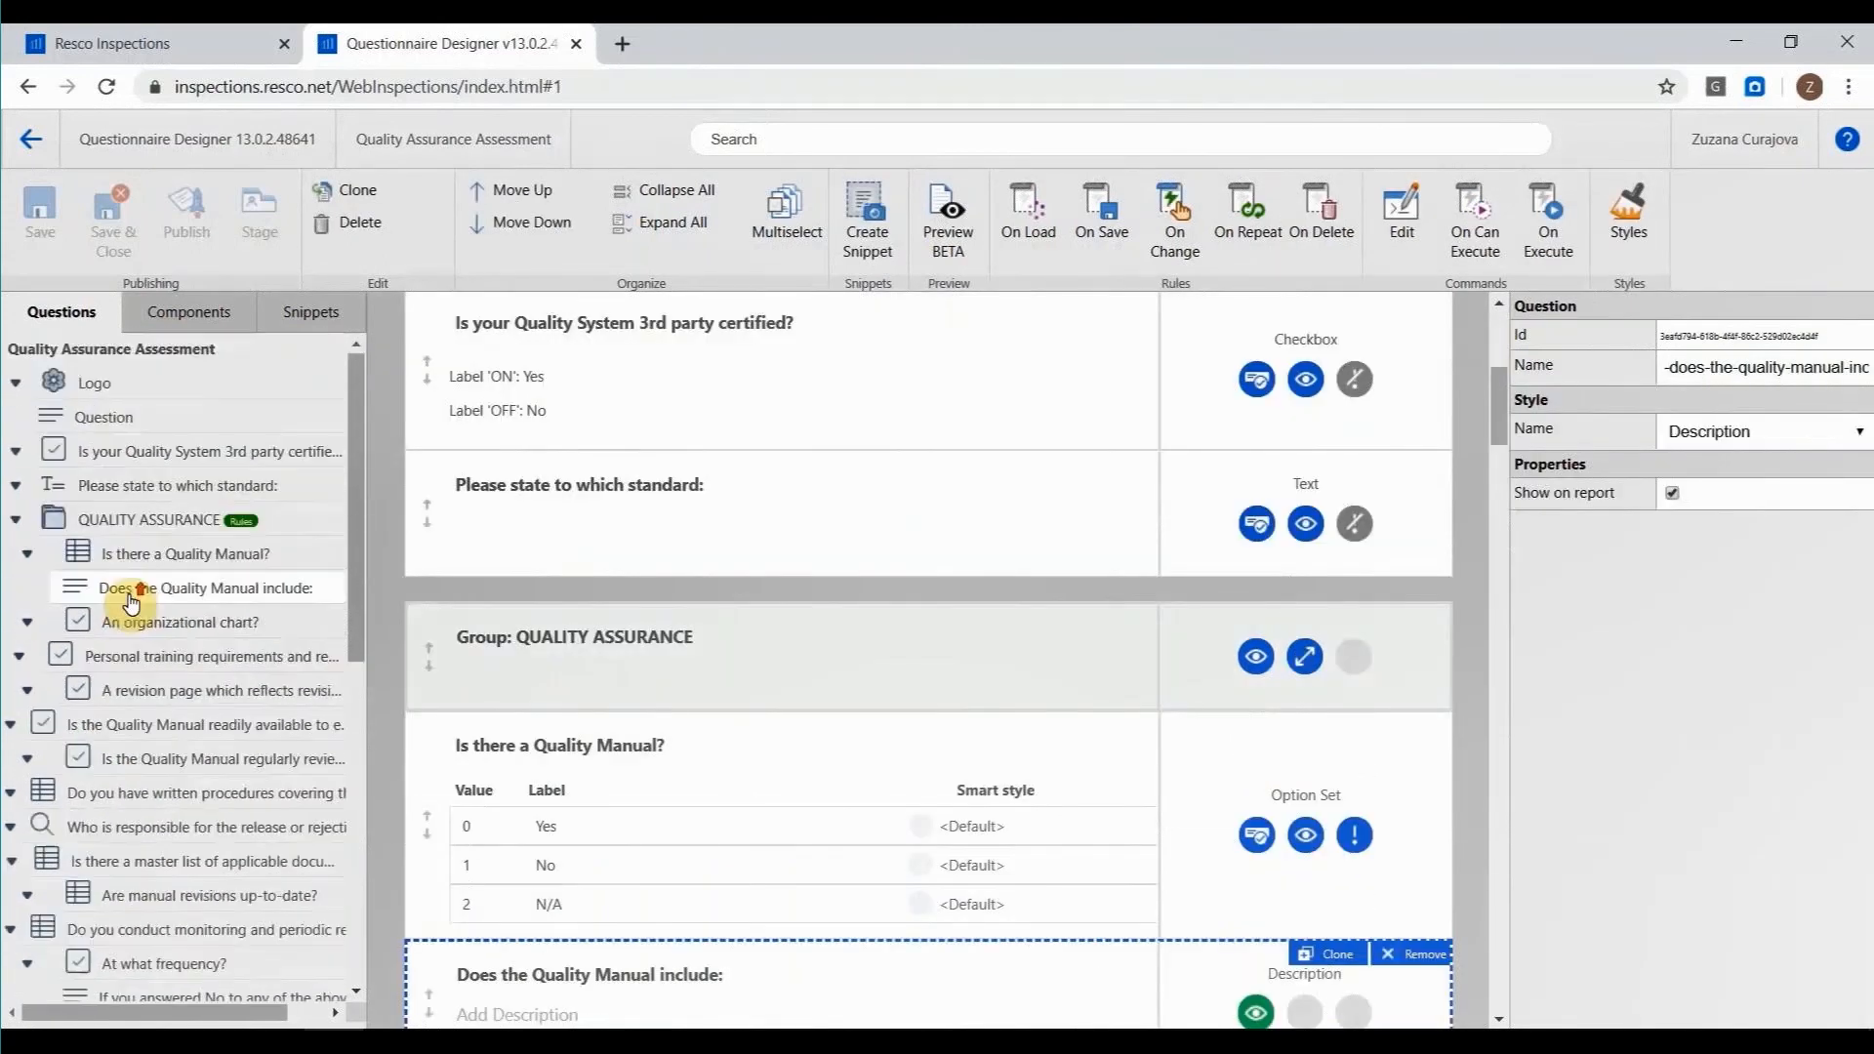
pyautogui.click(89, 382)
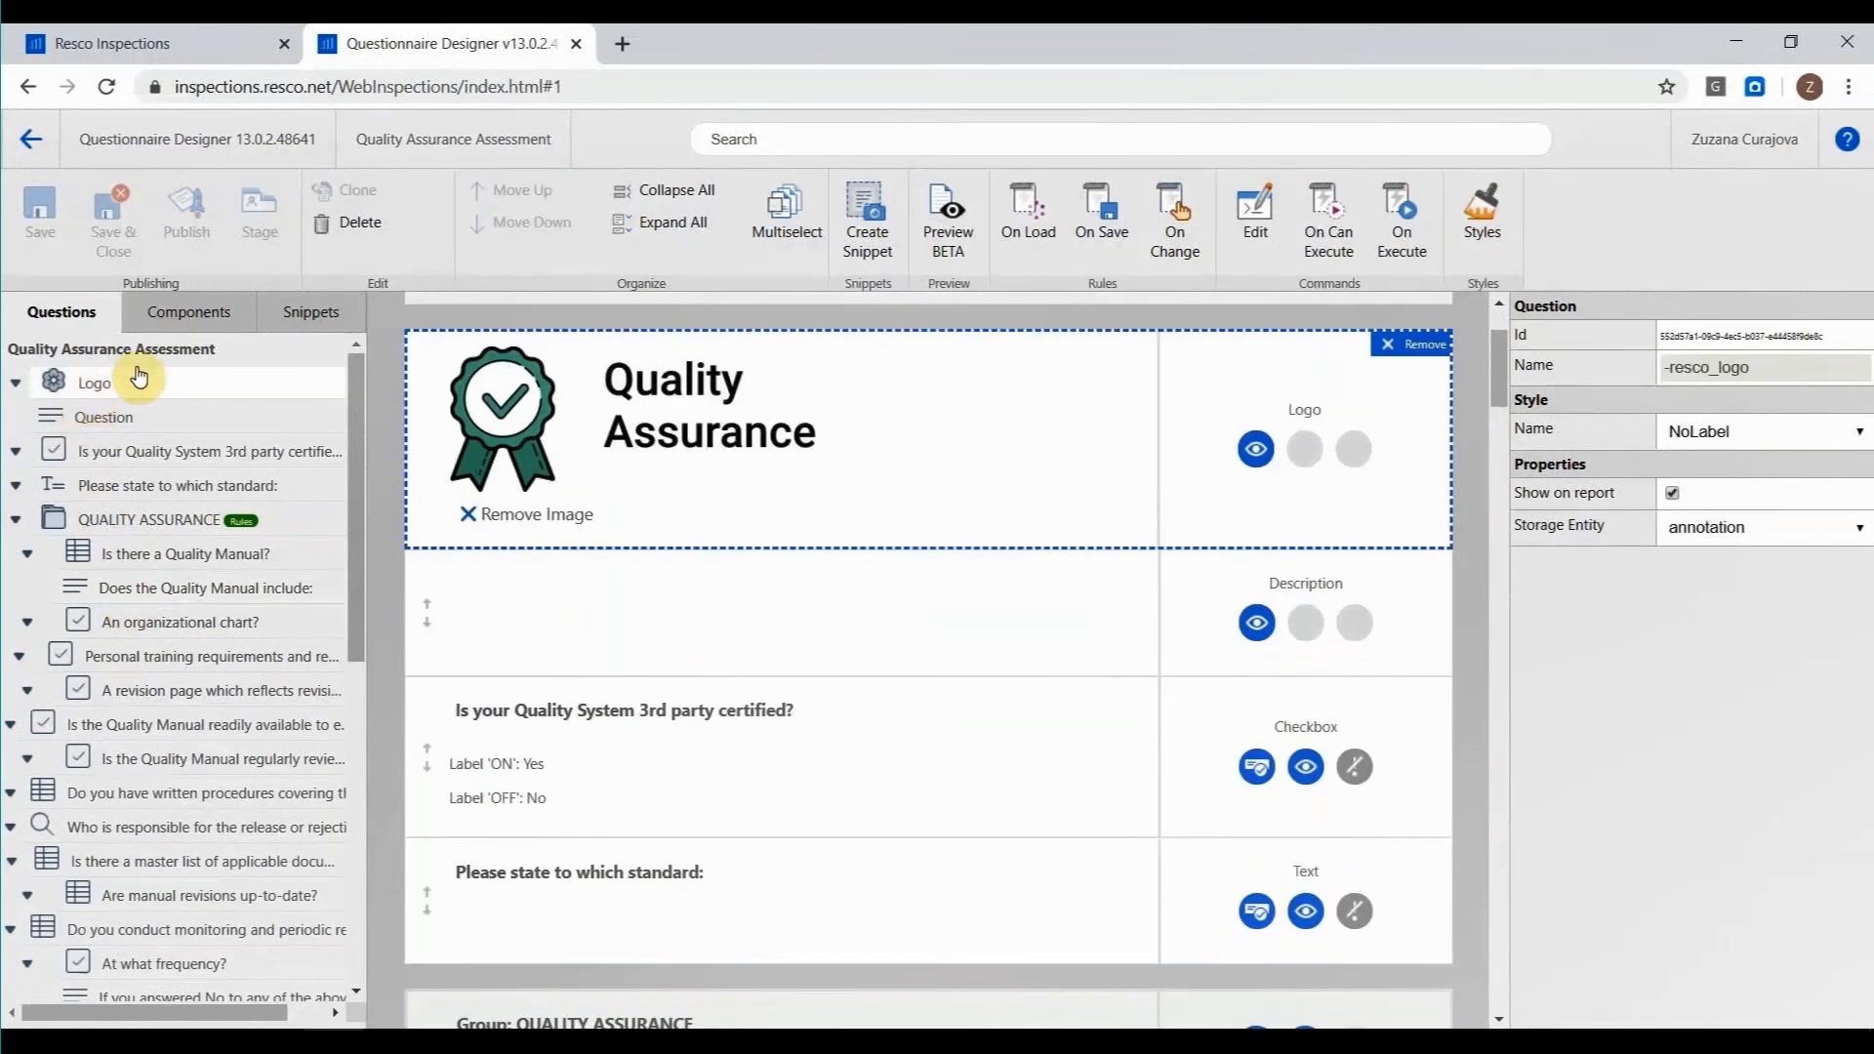
pyautogui.scroll(2, 488, 479)
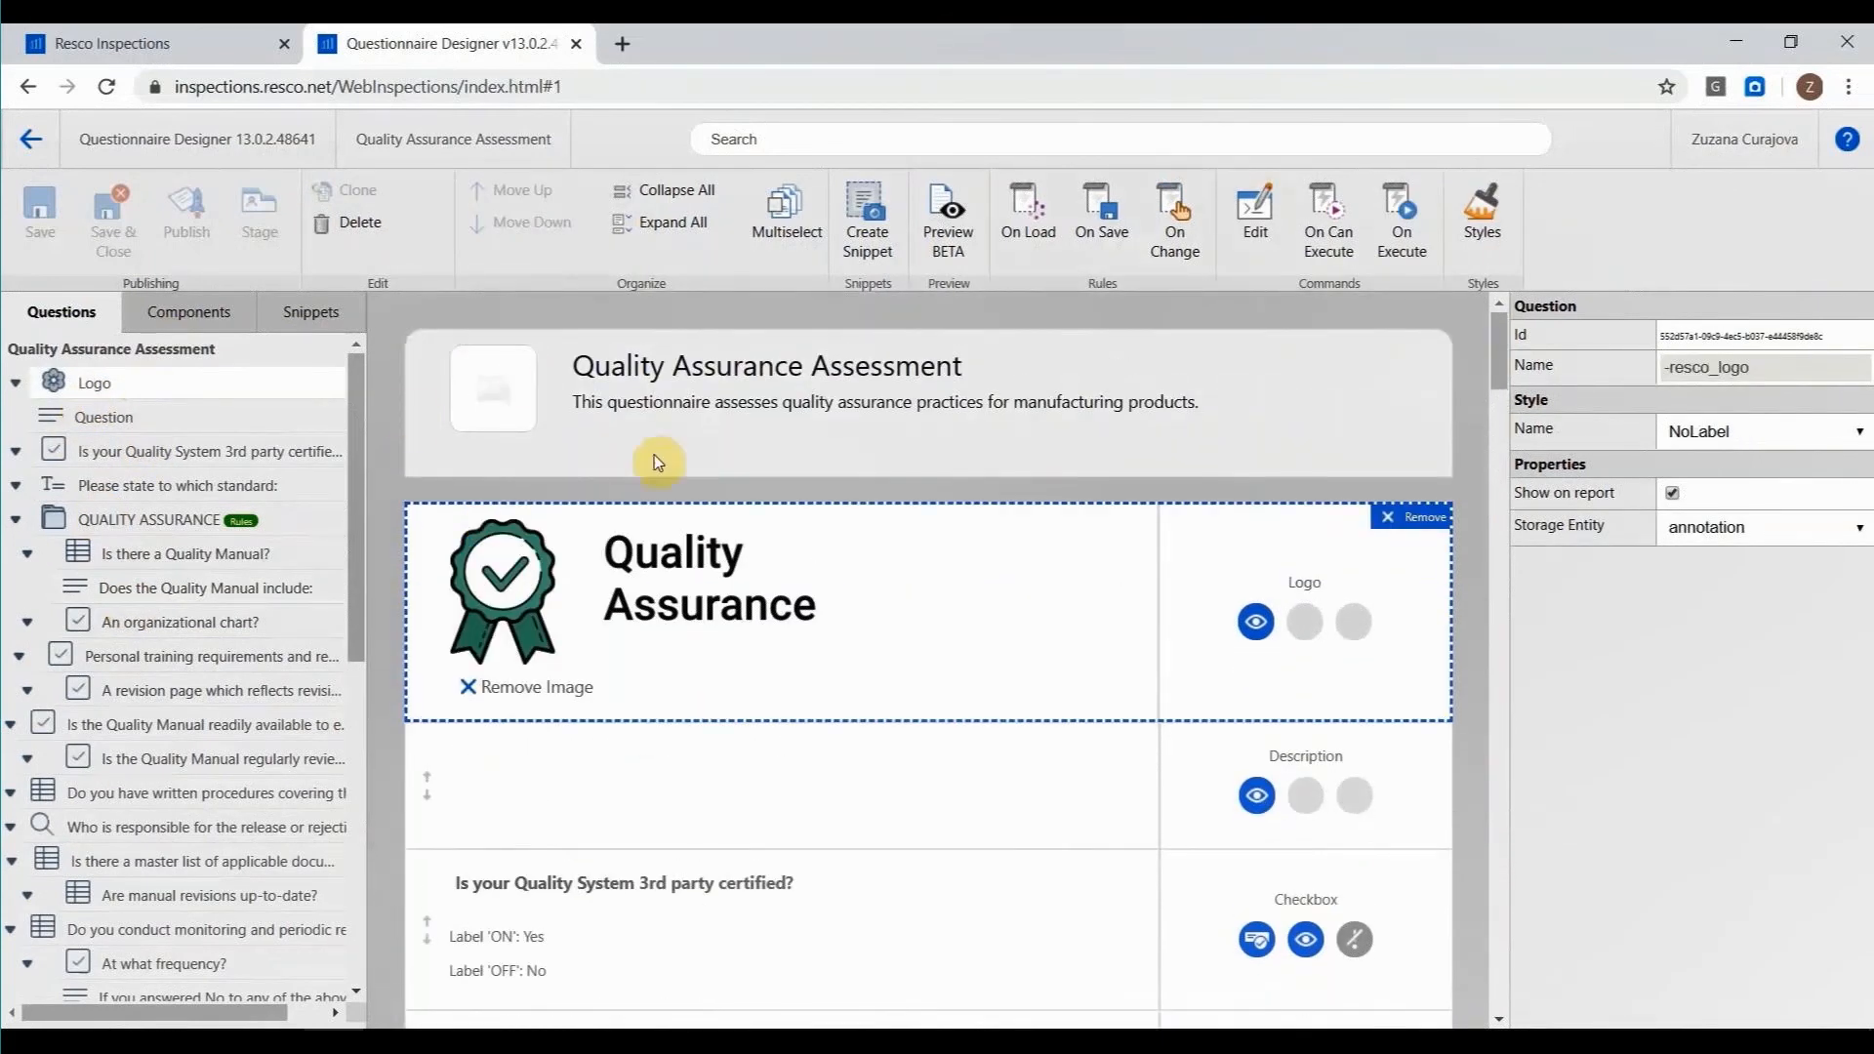
# Look through the available questionnaire components, from the group and static elements to the input and special types.
pyautogui.click(210, 314)
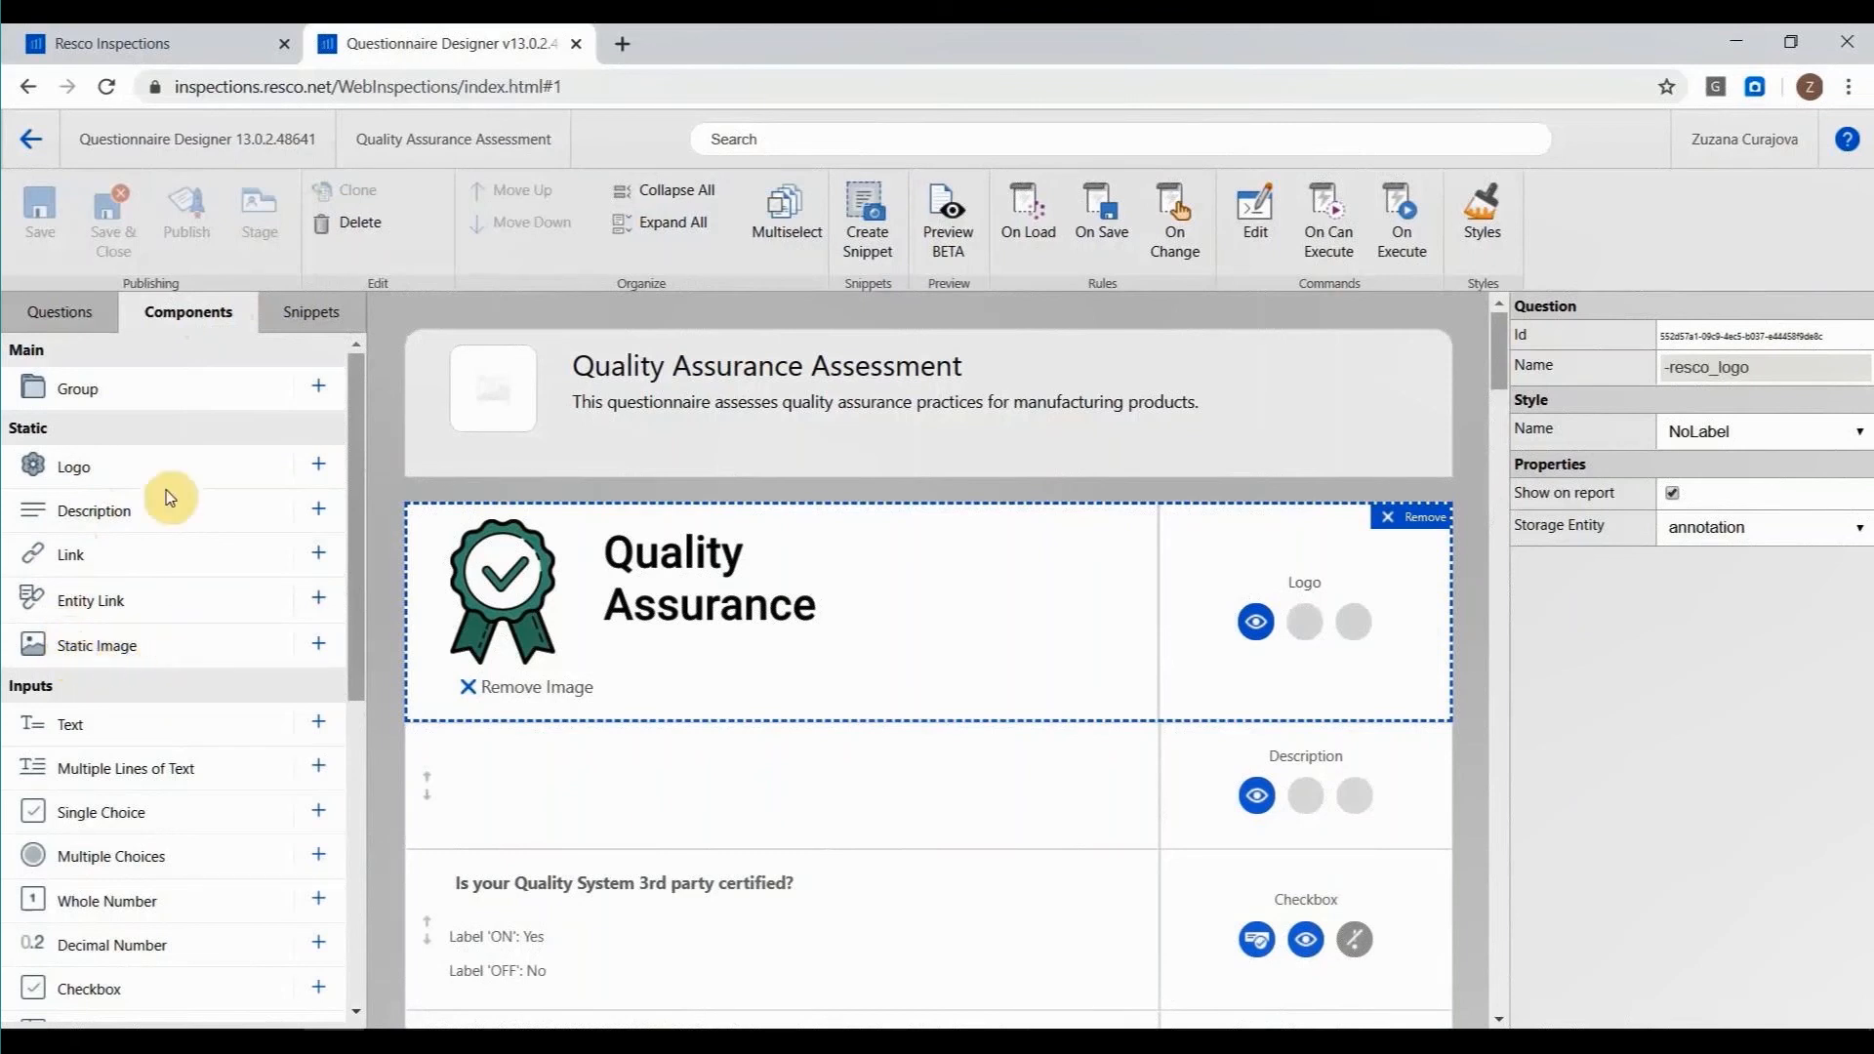
pyautogui.scroll(-4, 170, 476)
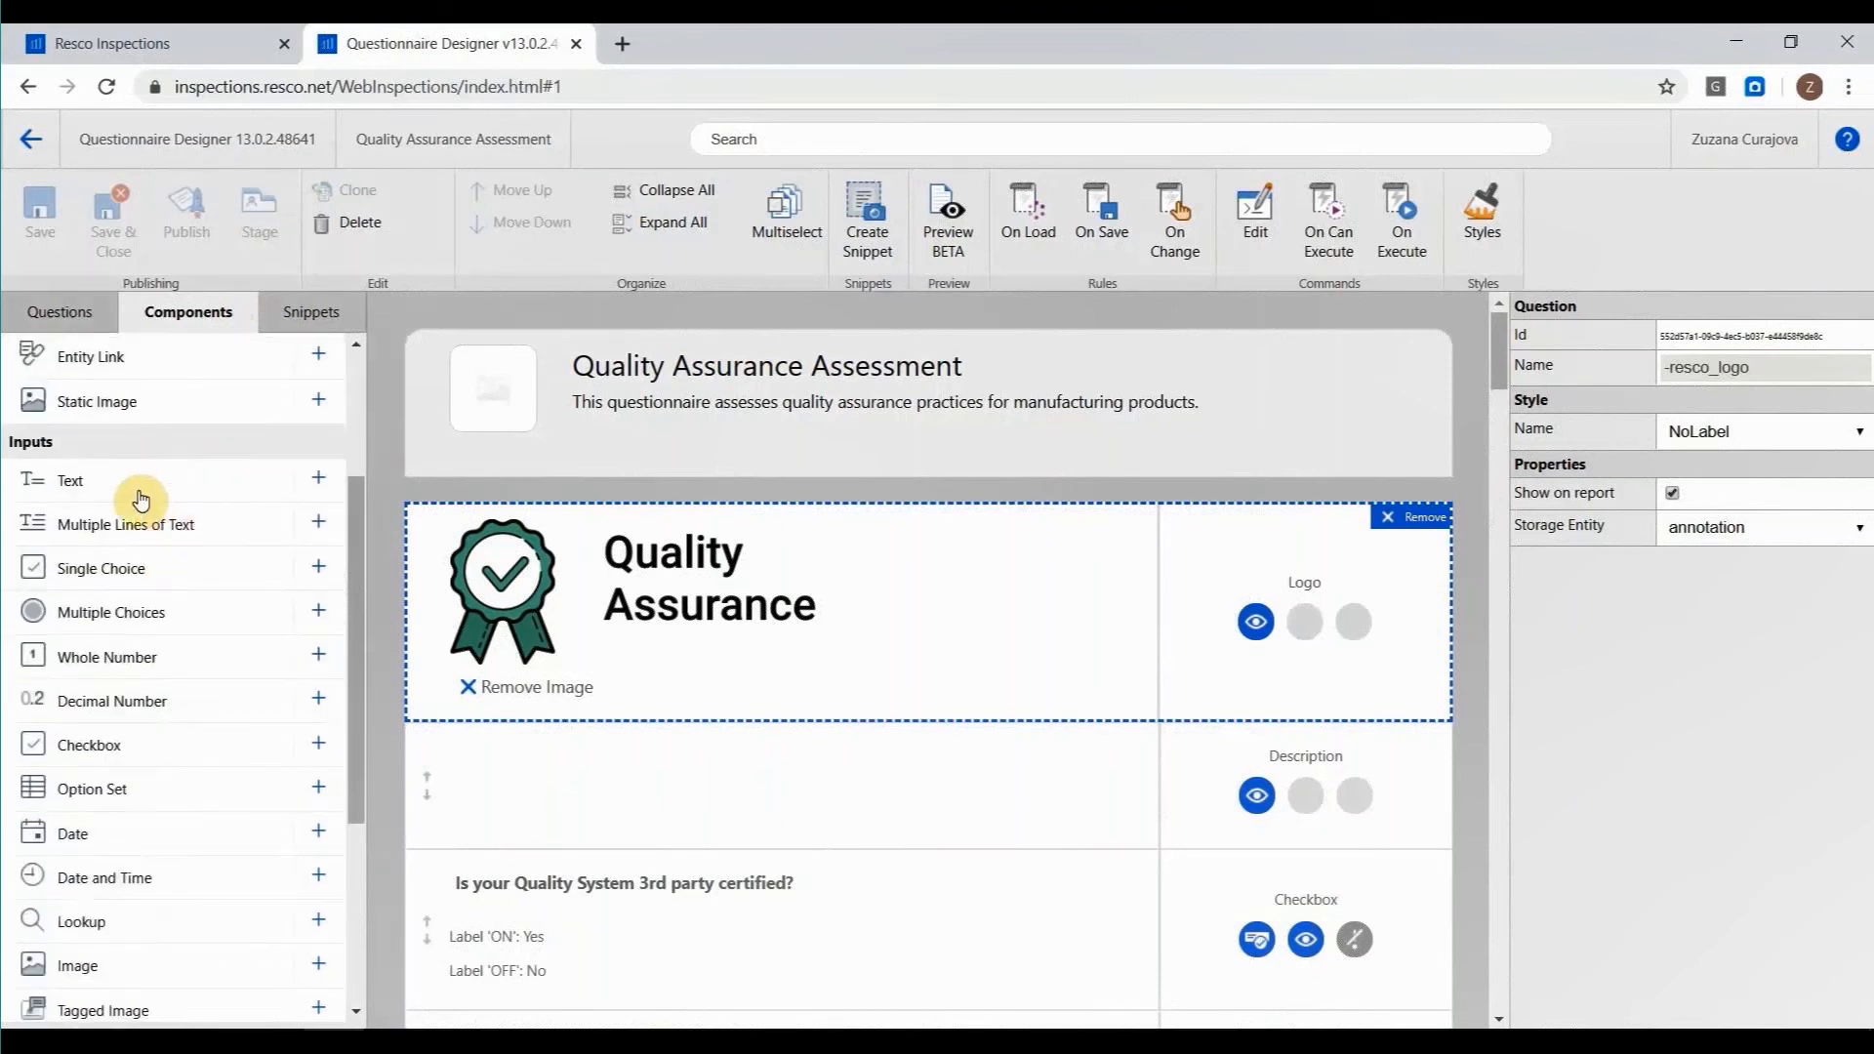
pyautogui.scroll(-2, 154, 705)
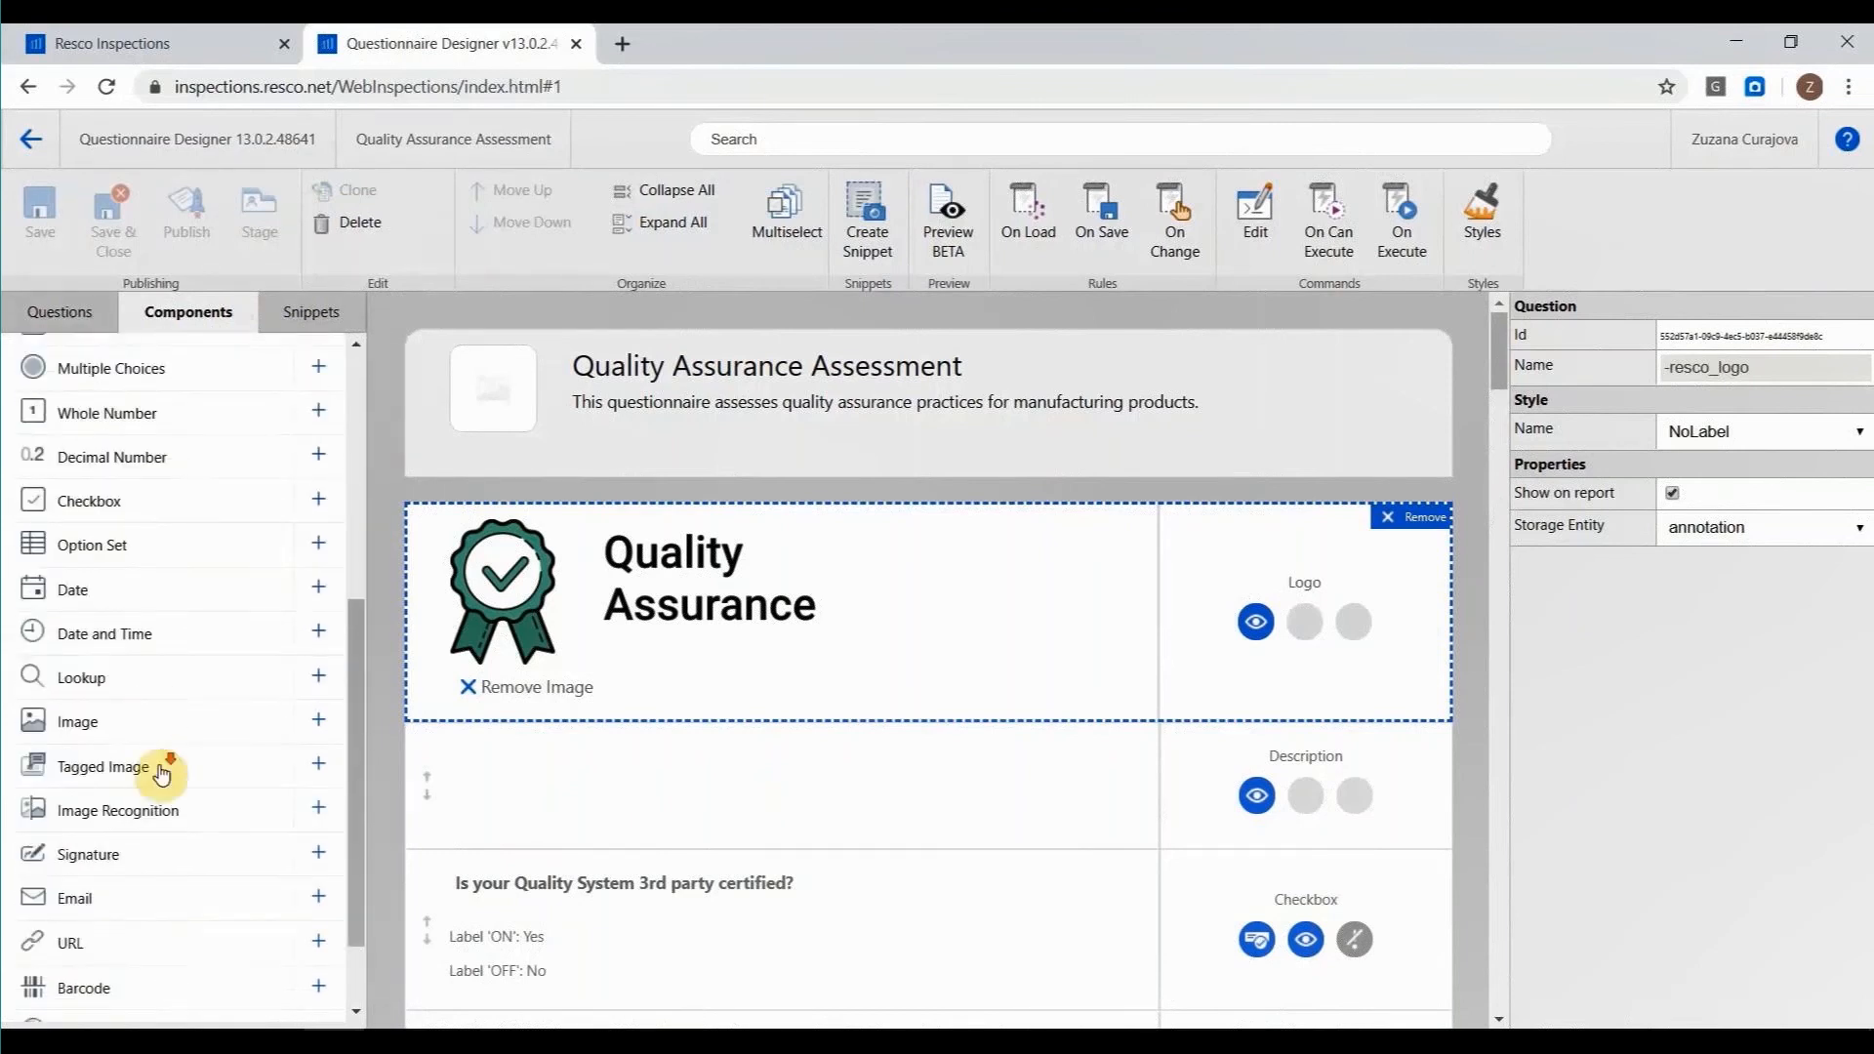
pyautogui.scroll(-1, 167, 765)
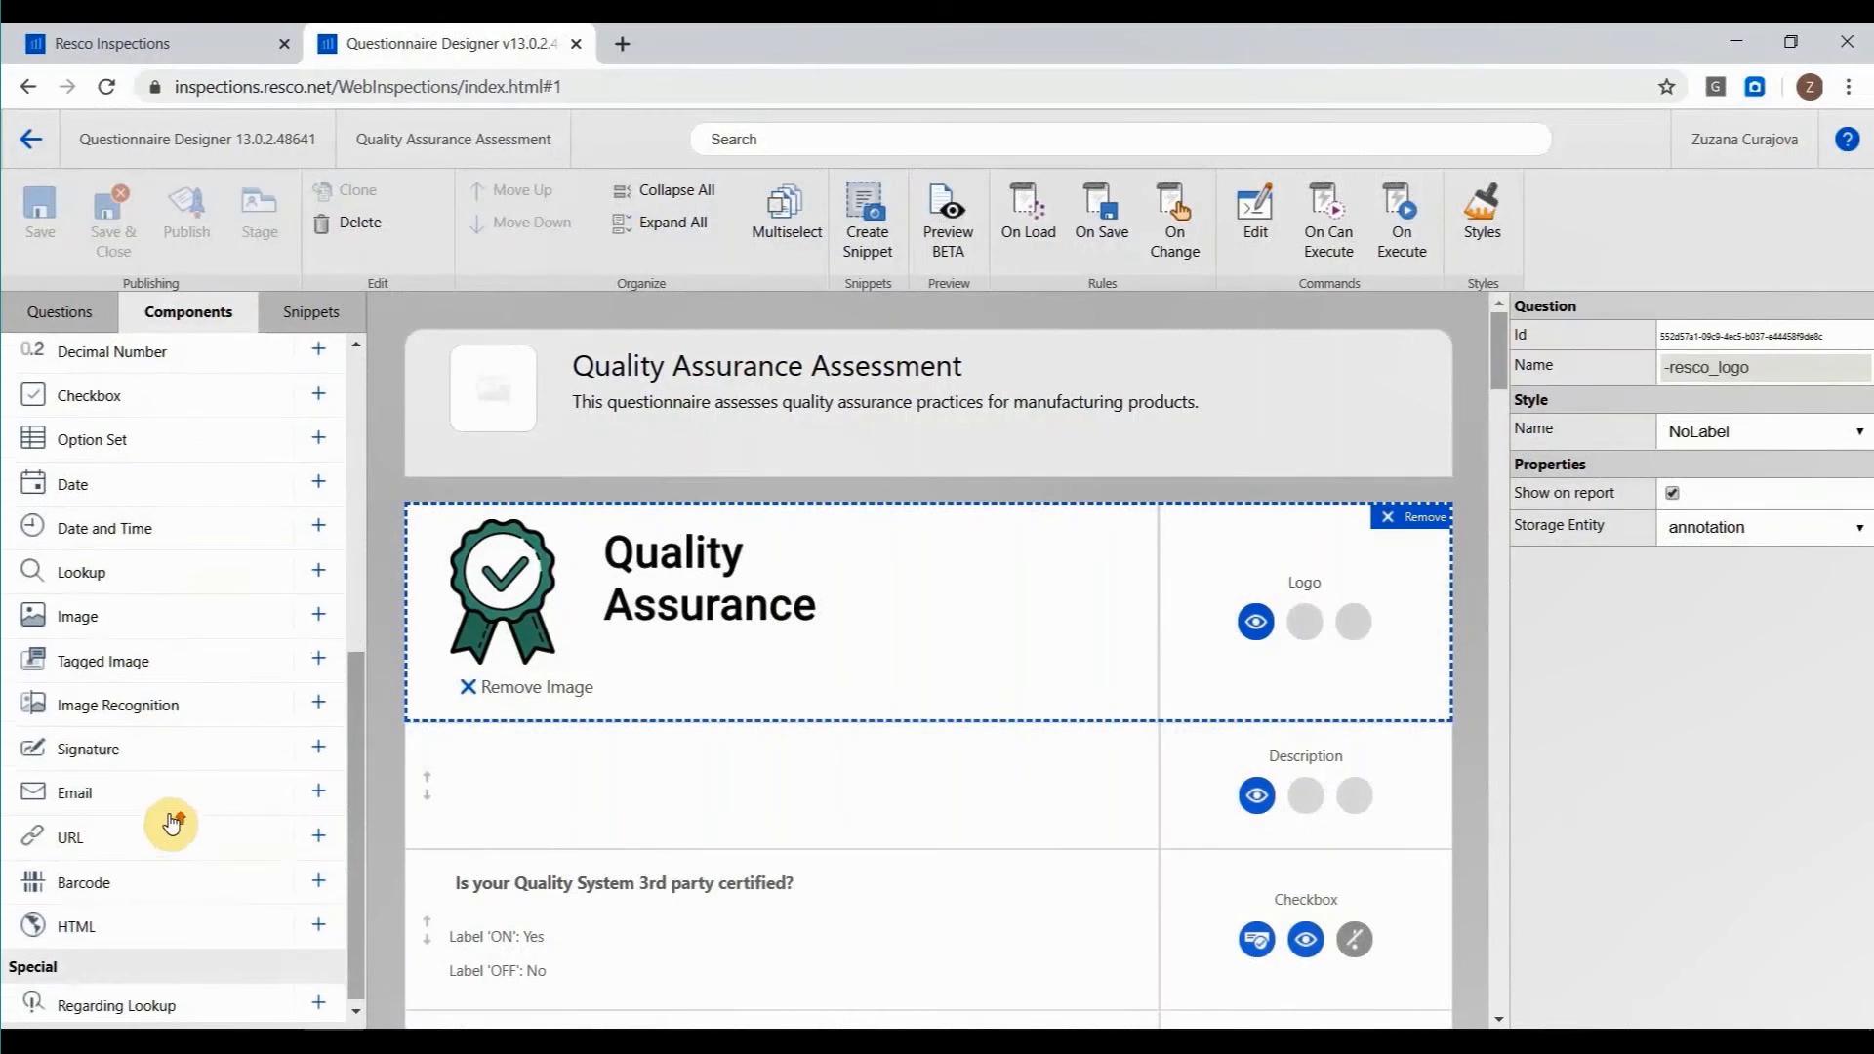
pyautogui.scroll(6, 170, 823)
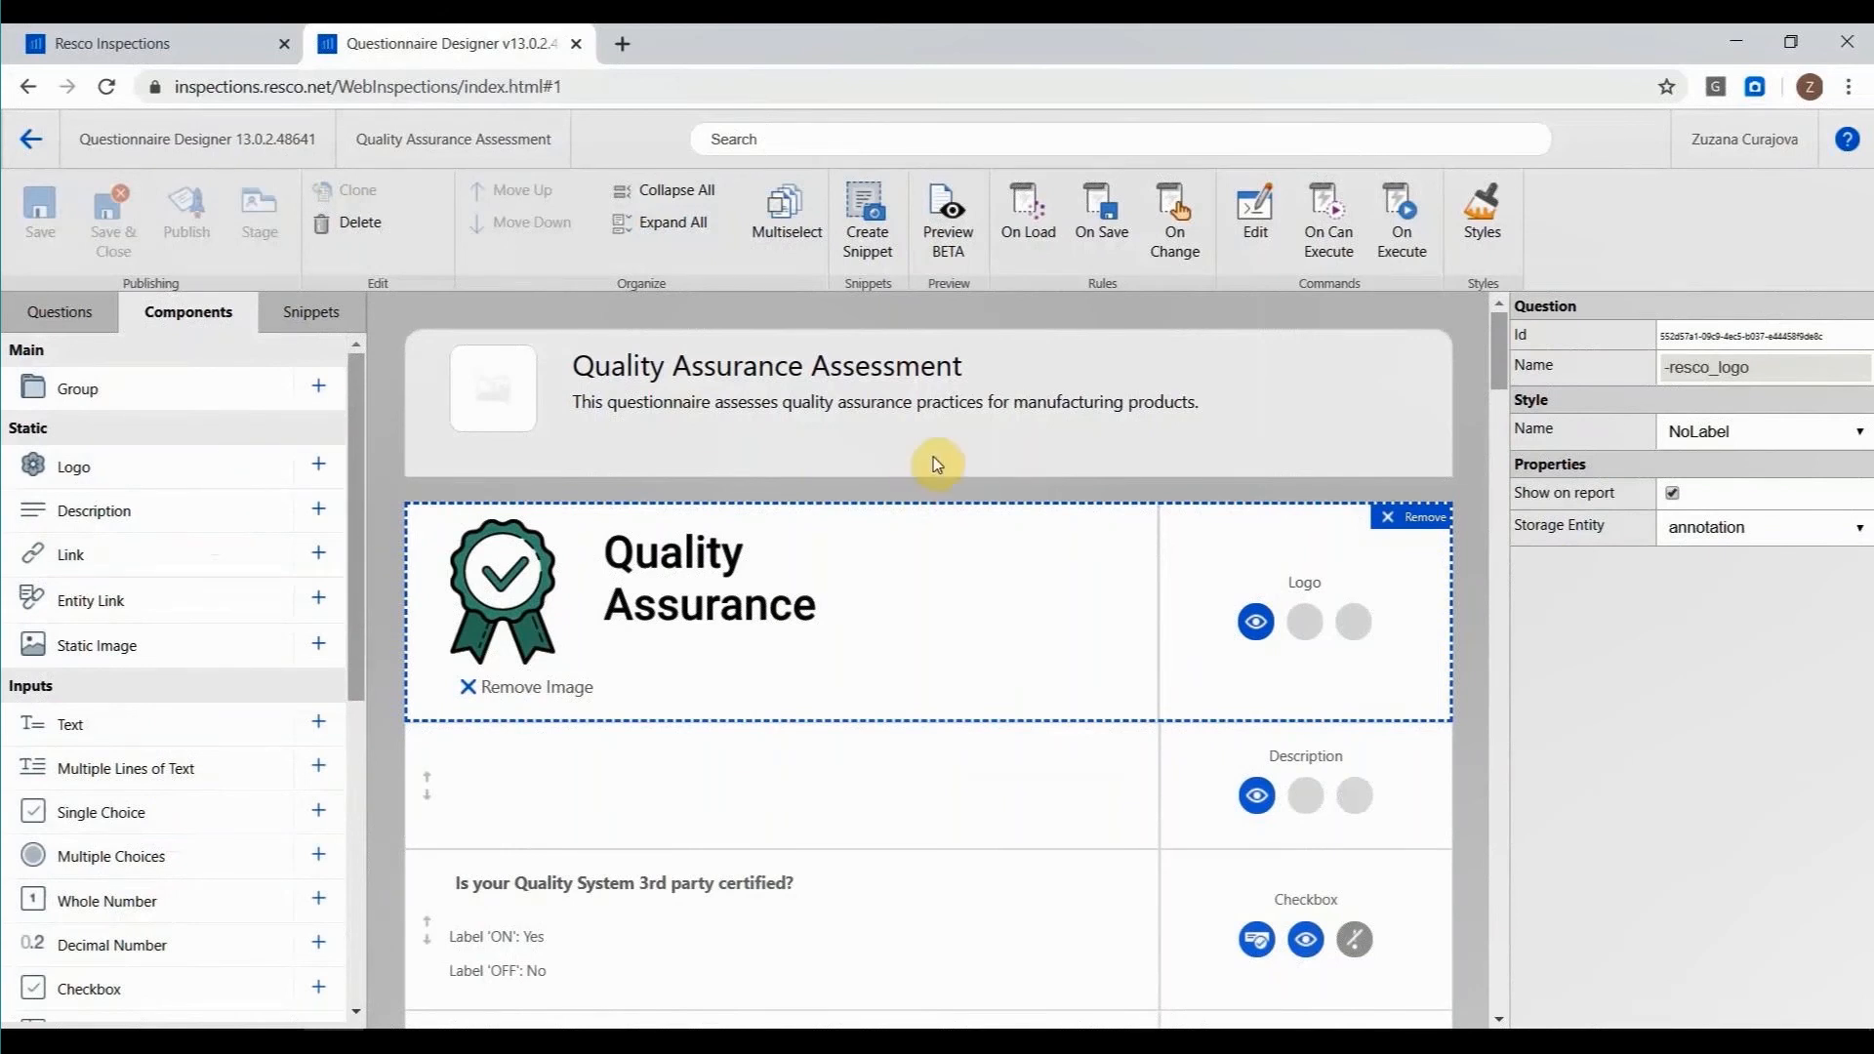
# Add a Text question labelled "QA Inspector:" above "Is your Quality System 3rd party certified?" with the default value {{Regarding.CurrentUser}}.
pyautogui.scroll(-3, 968, 455)
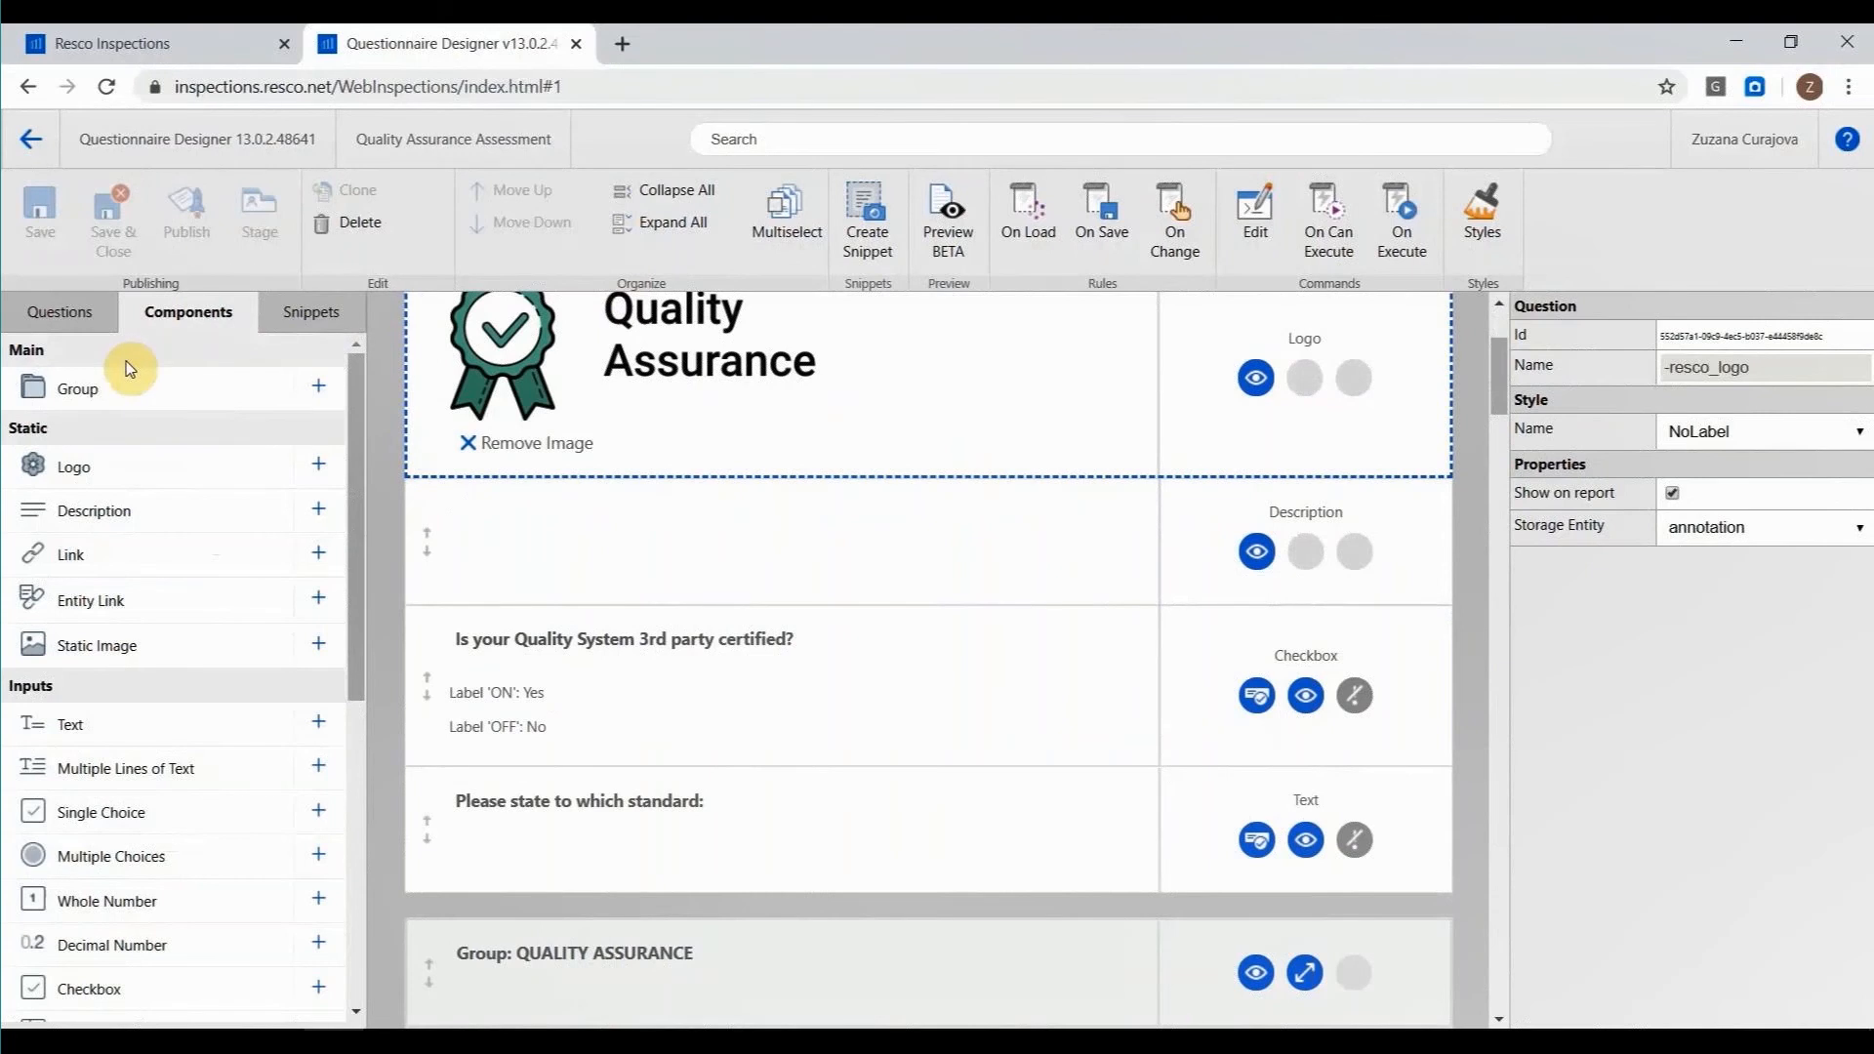
pyautogui.scroll(-1, 131, 400)
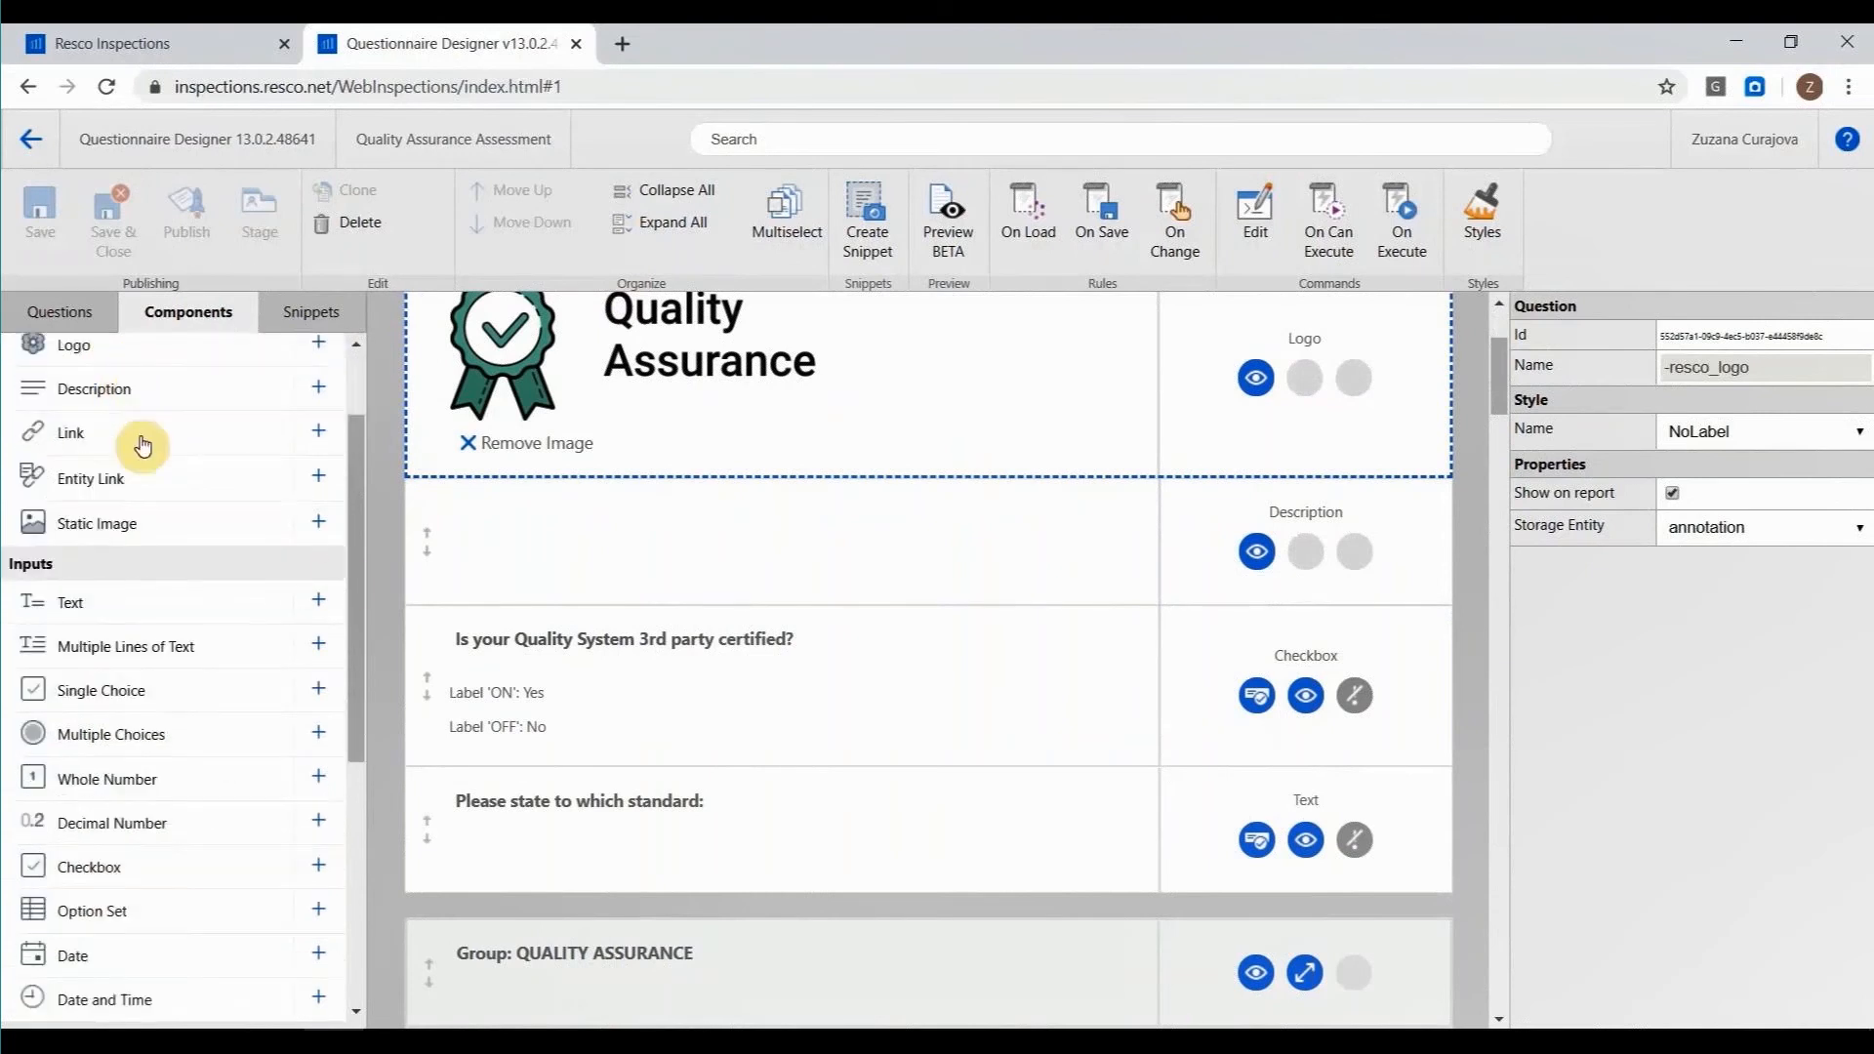
pyautogui.click(341, 606)
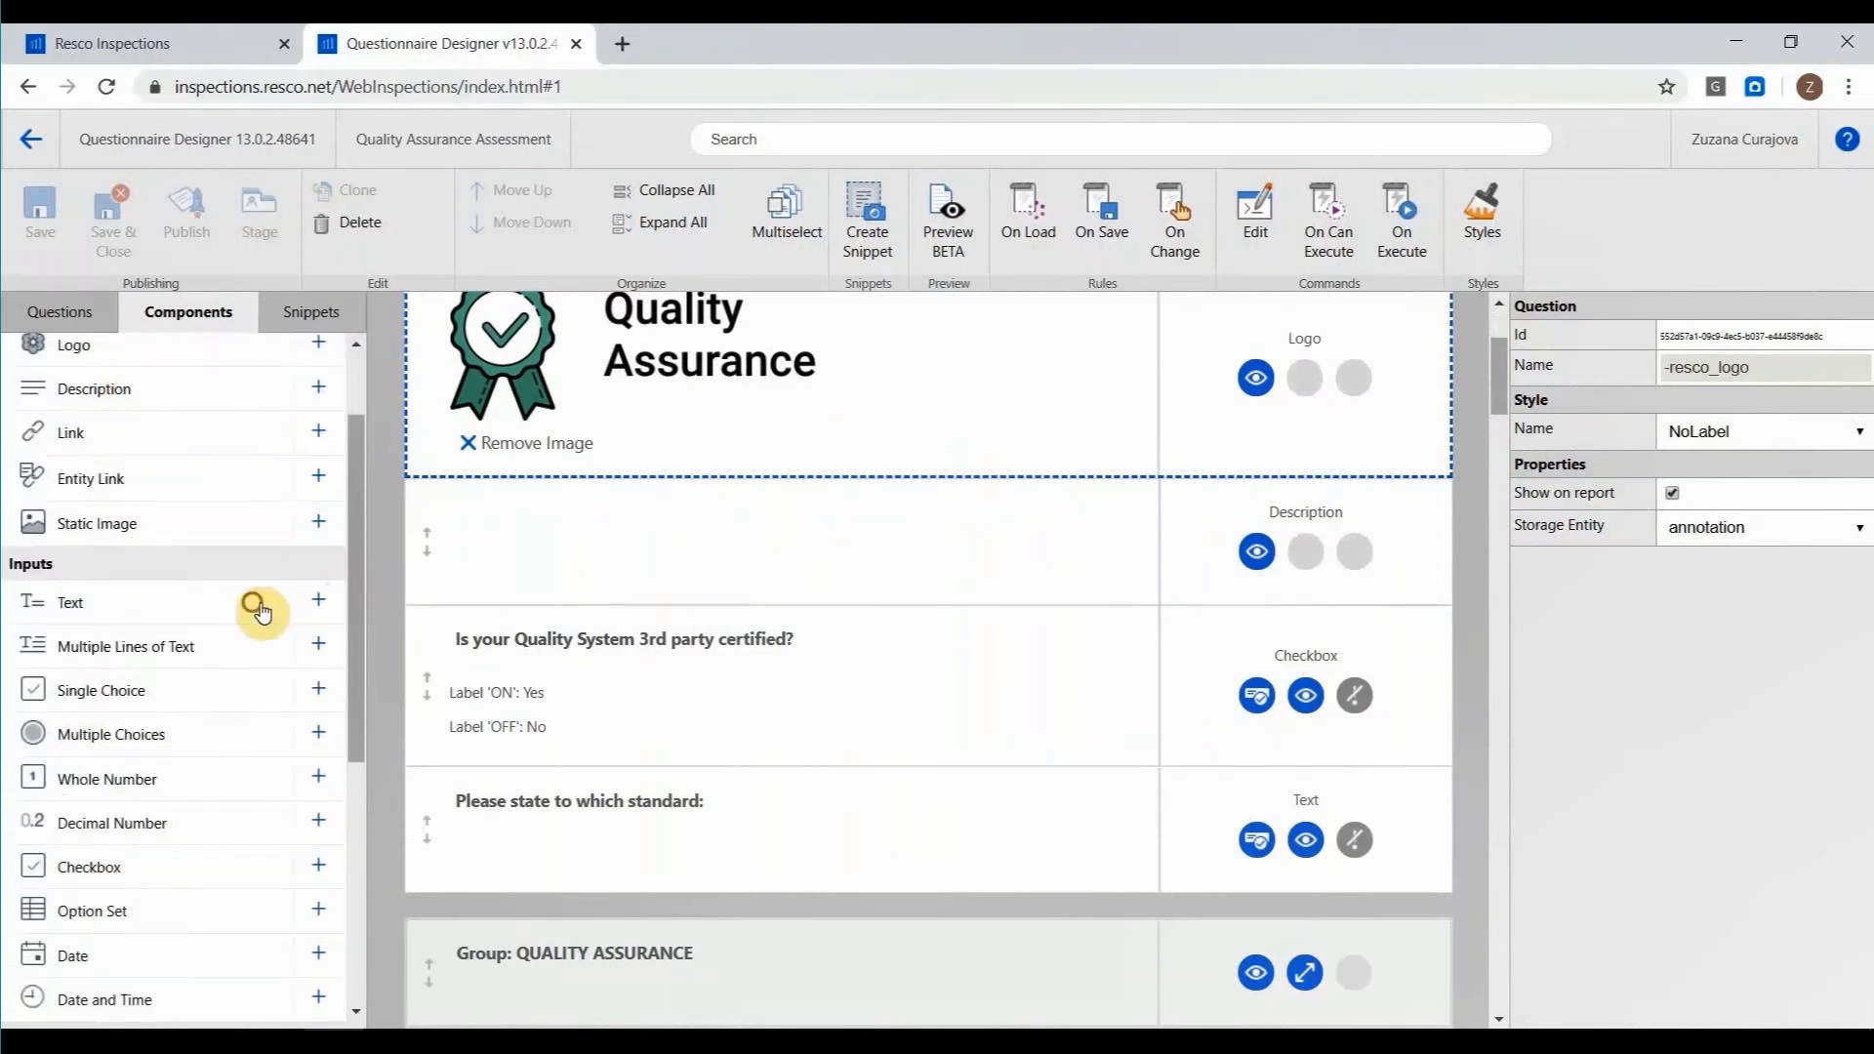
pyautogui.click(658, 609)
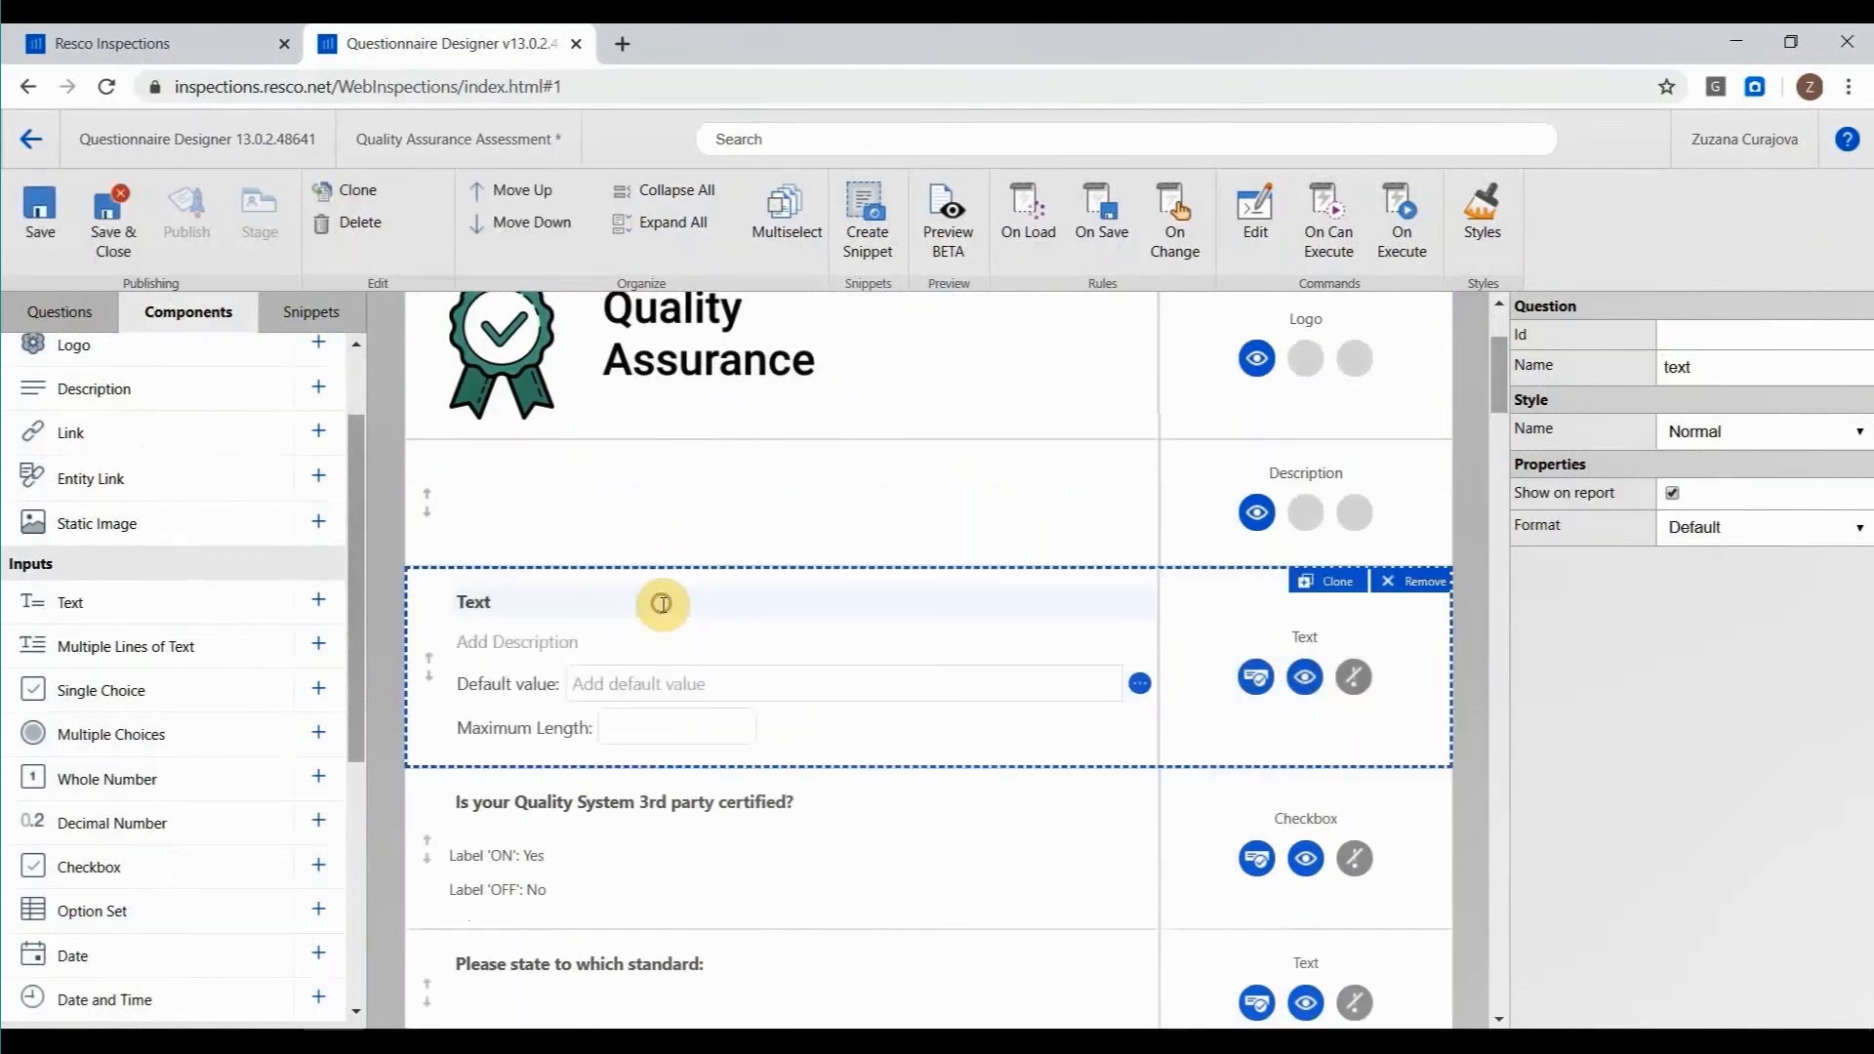
pyautogui.click(663, 605)
pyautogui.click(374, 1030)
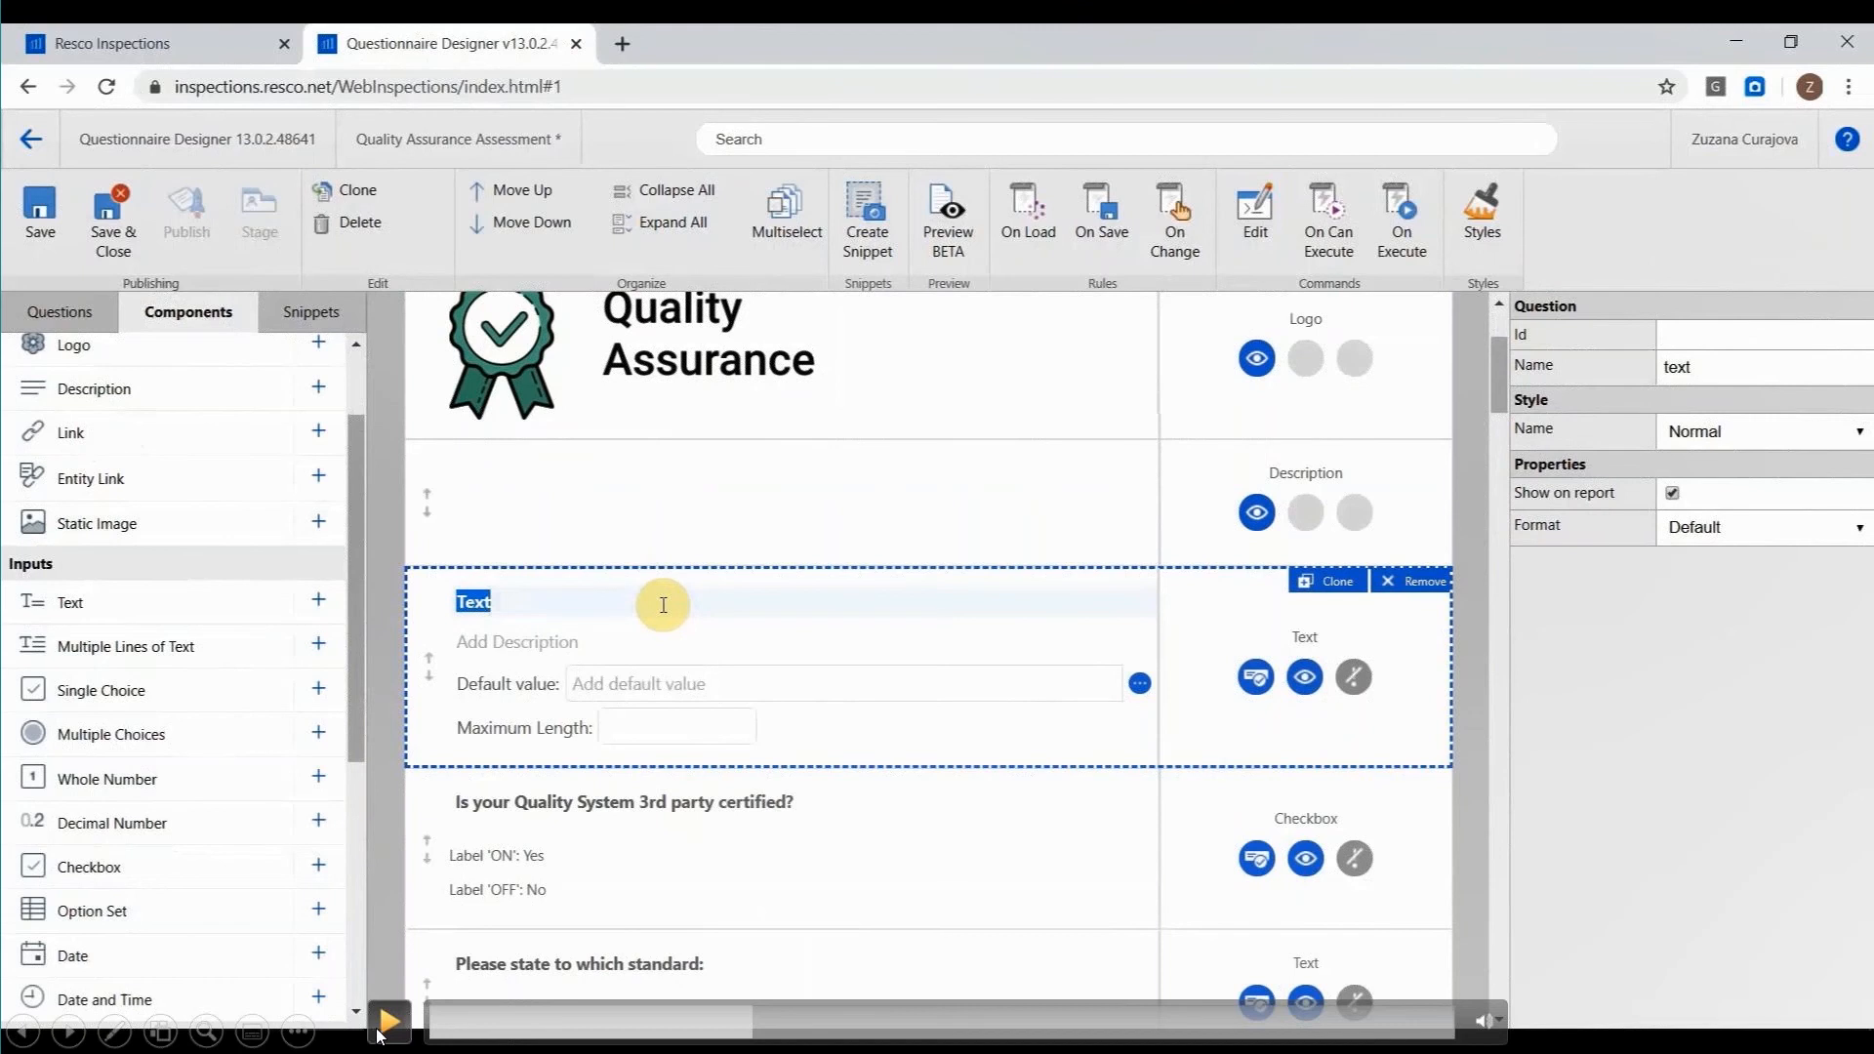
pyautogui.click(388, 1020)
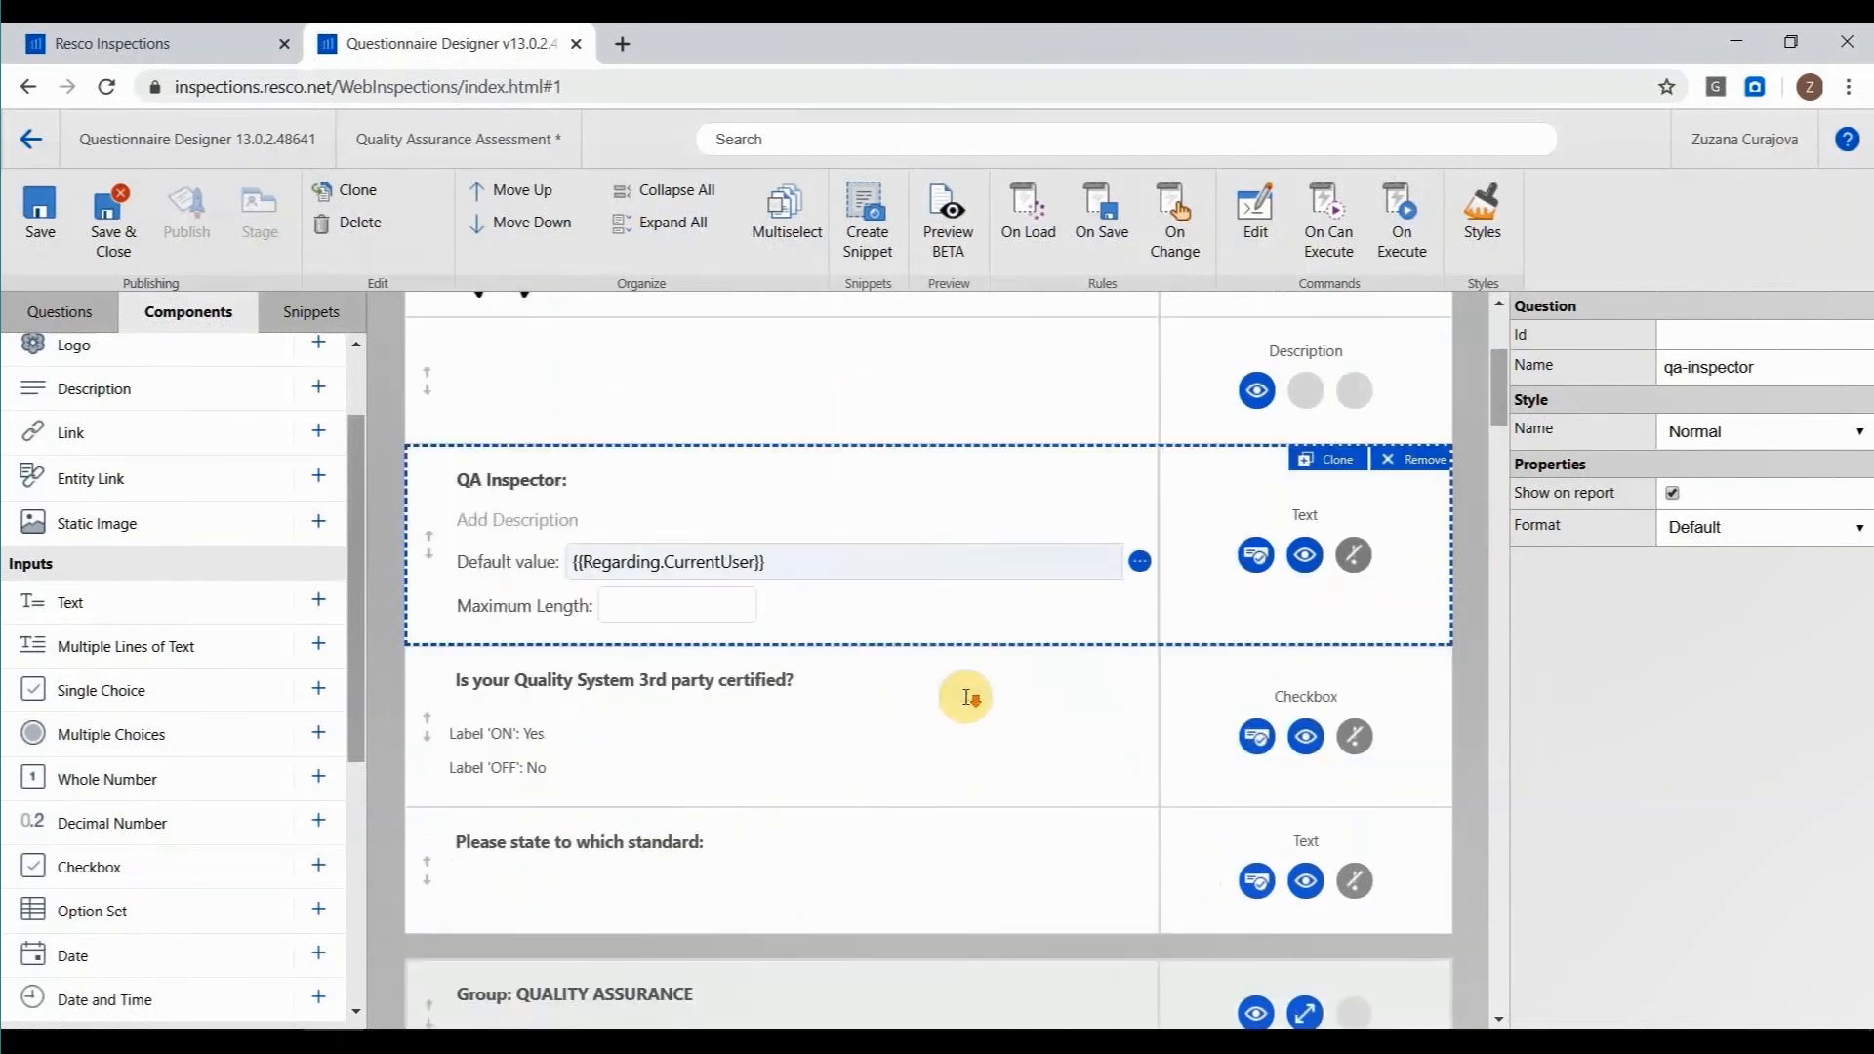
# Add a Whole Number question labelled Number of employees" directly below "QA Inspector:".
pyautogui.scroll(-1, 965, 696)
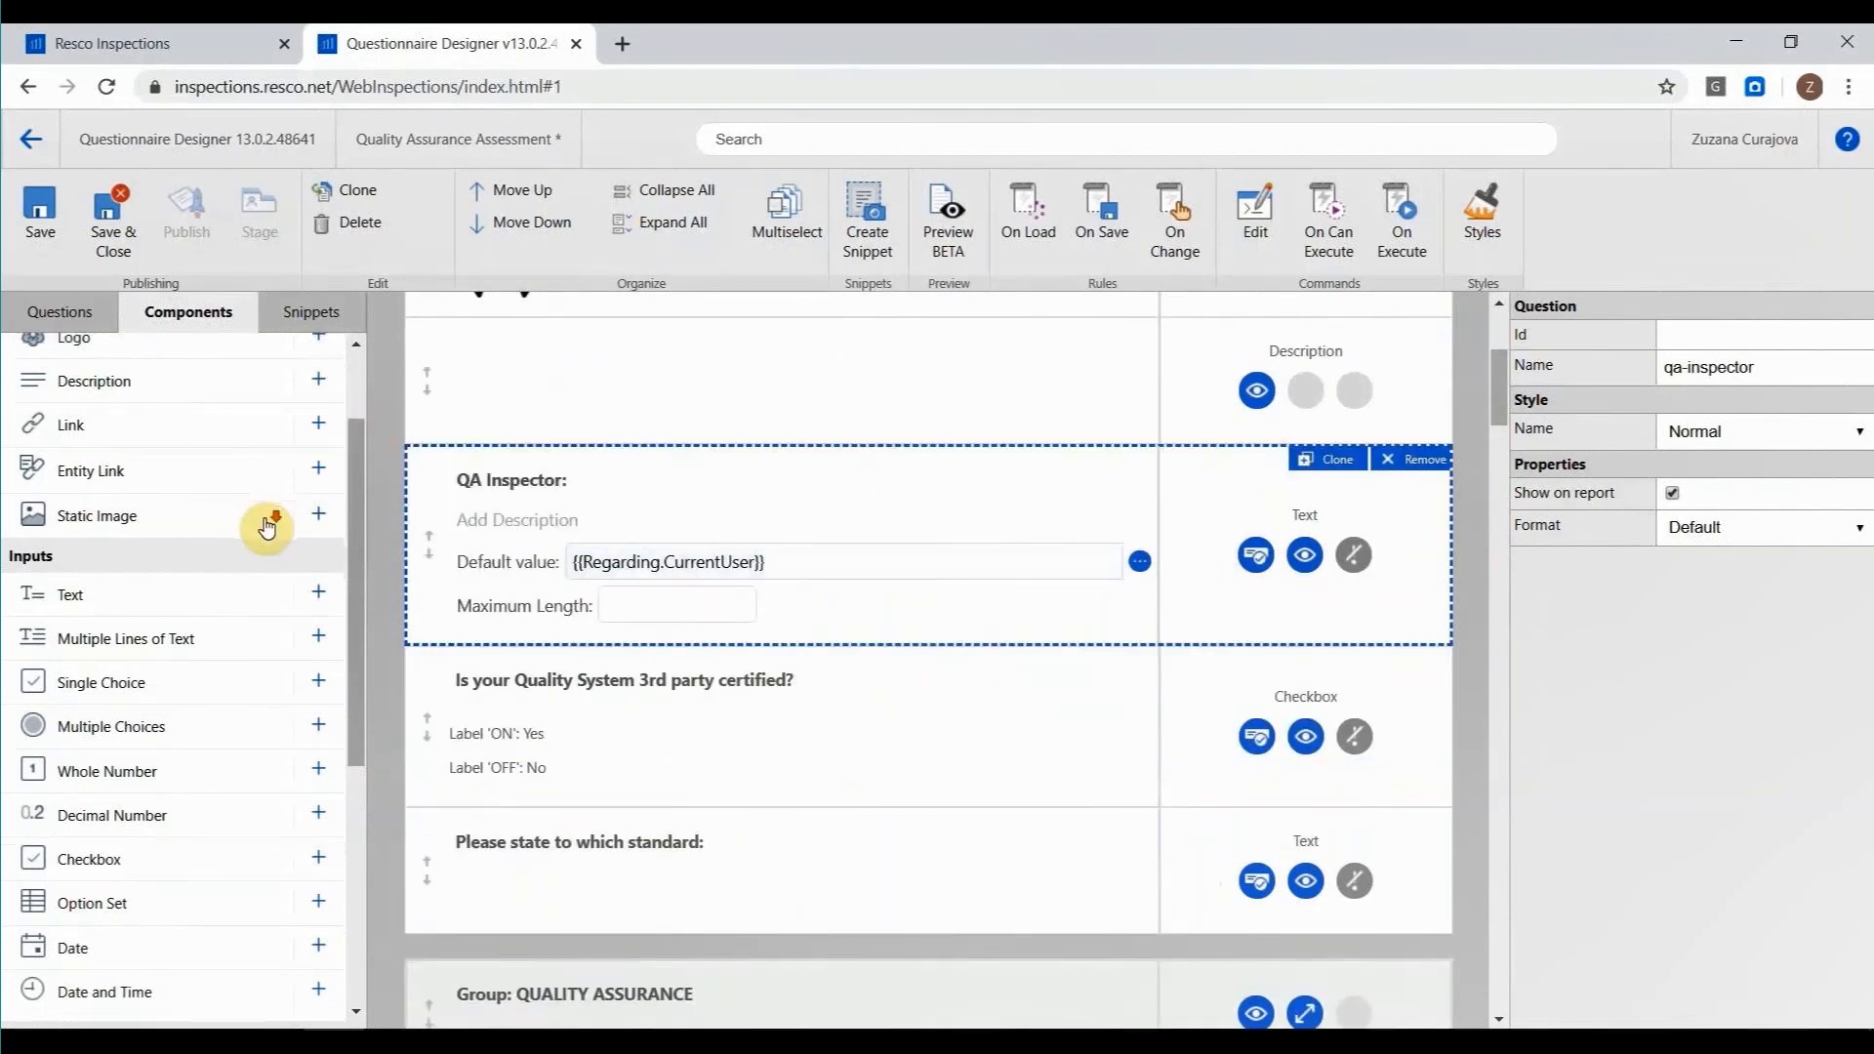
pyautogui.scroll(-2, 259, 528)
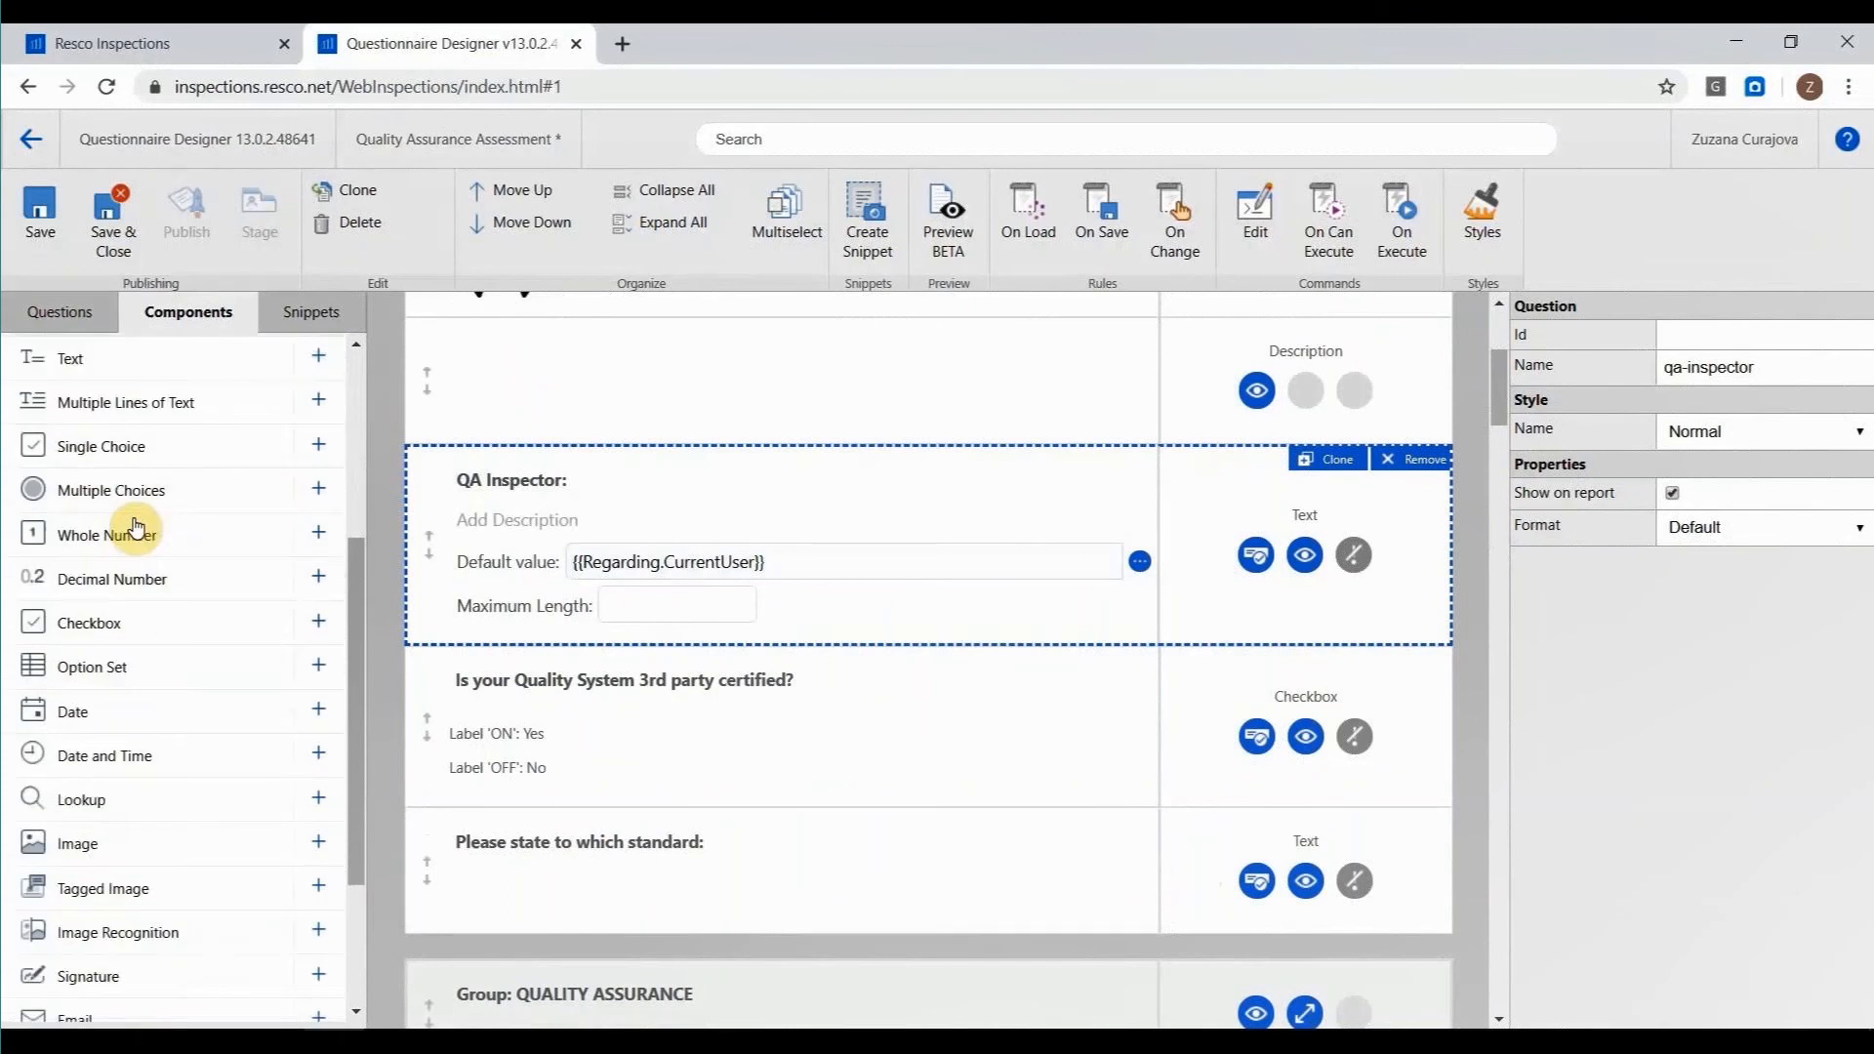
pyautogui.click(318, 531)
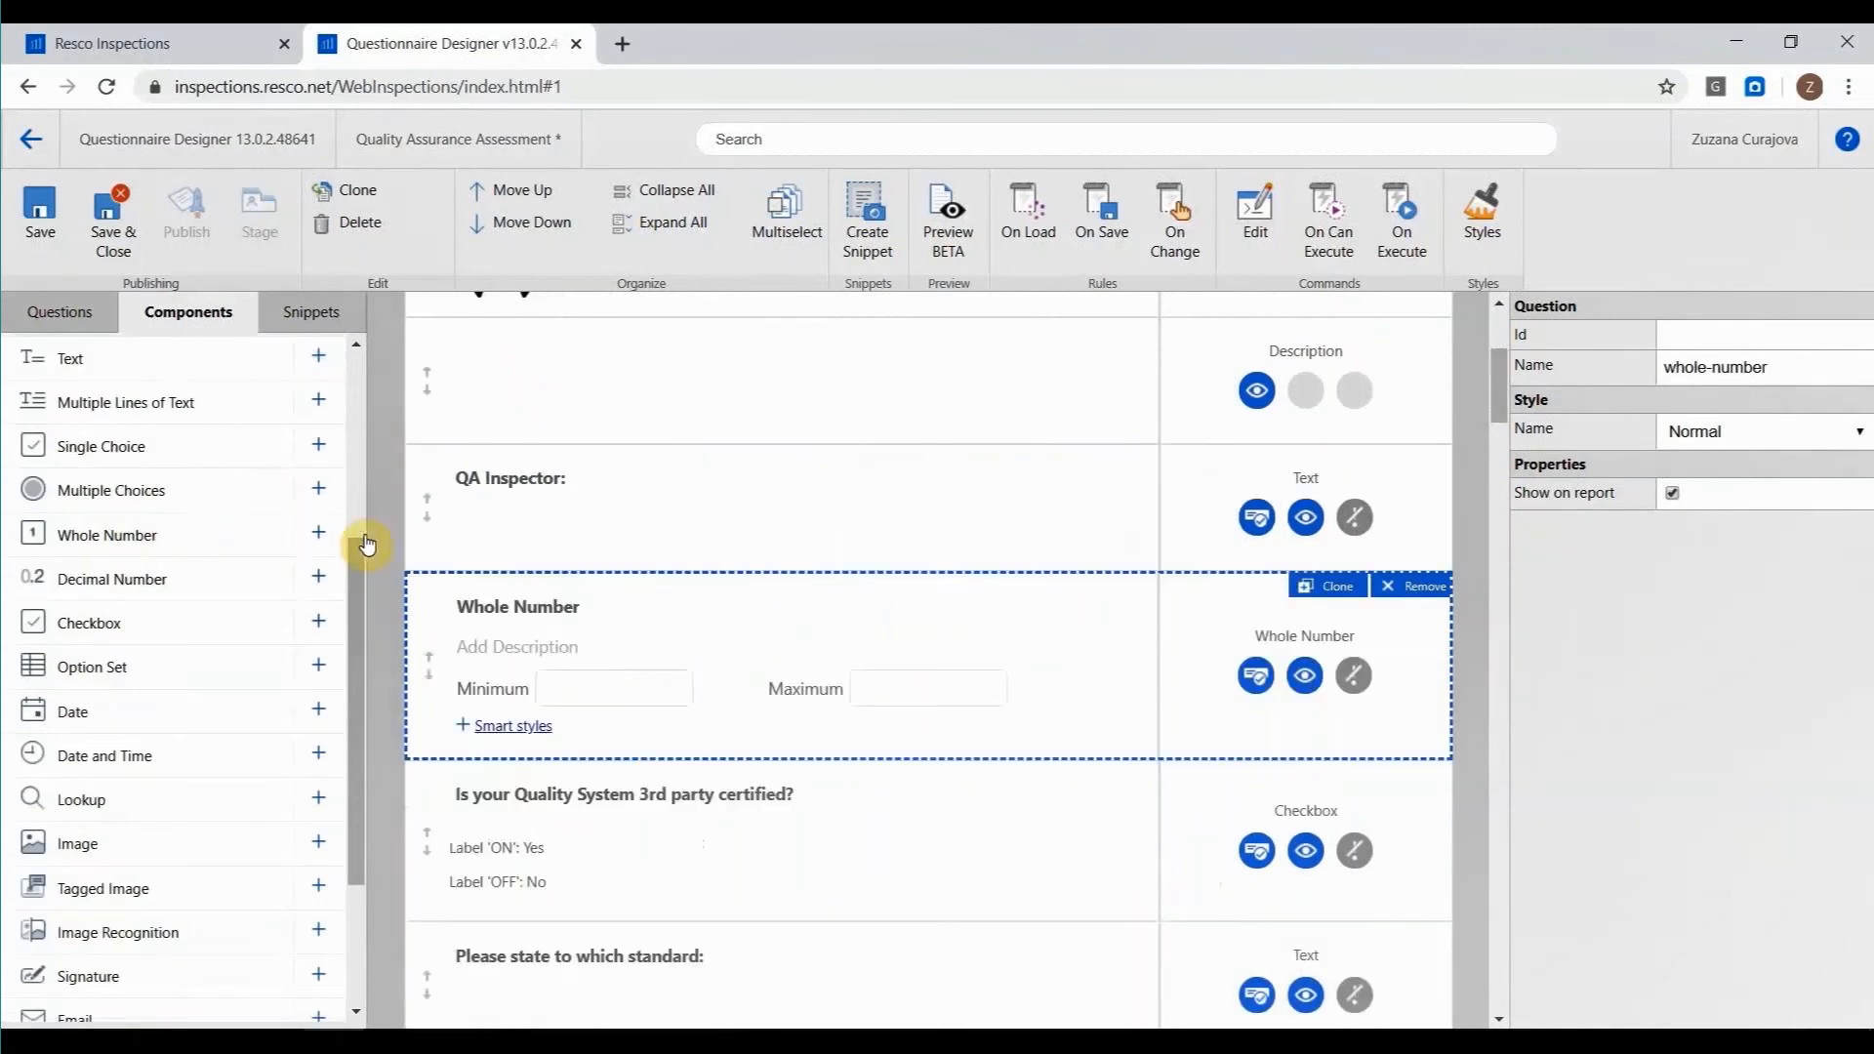
pyautogui.click(609, 618)
pyautogui.write('Number')
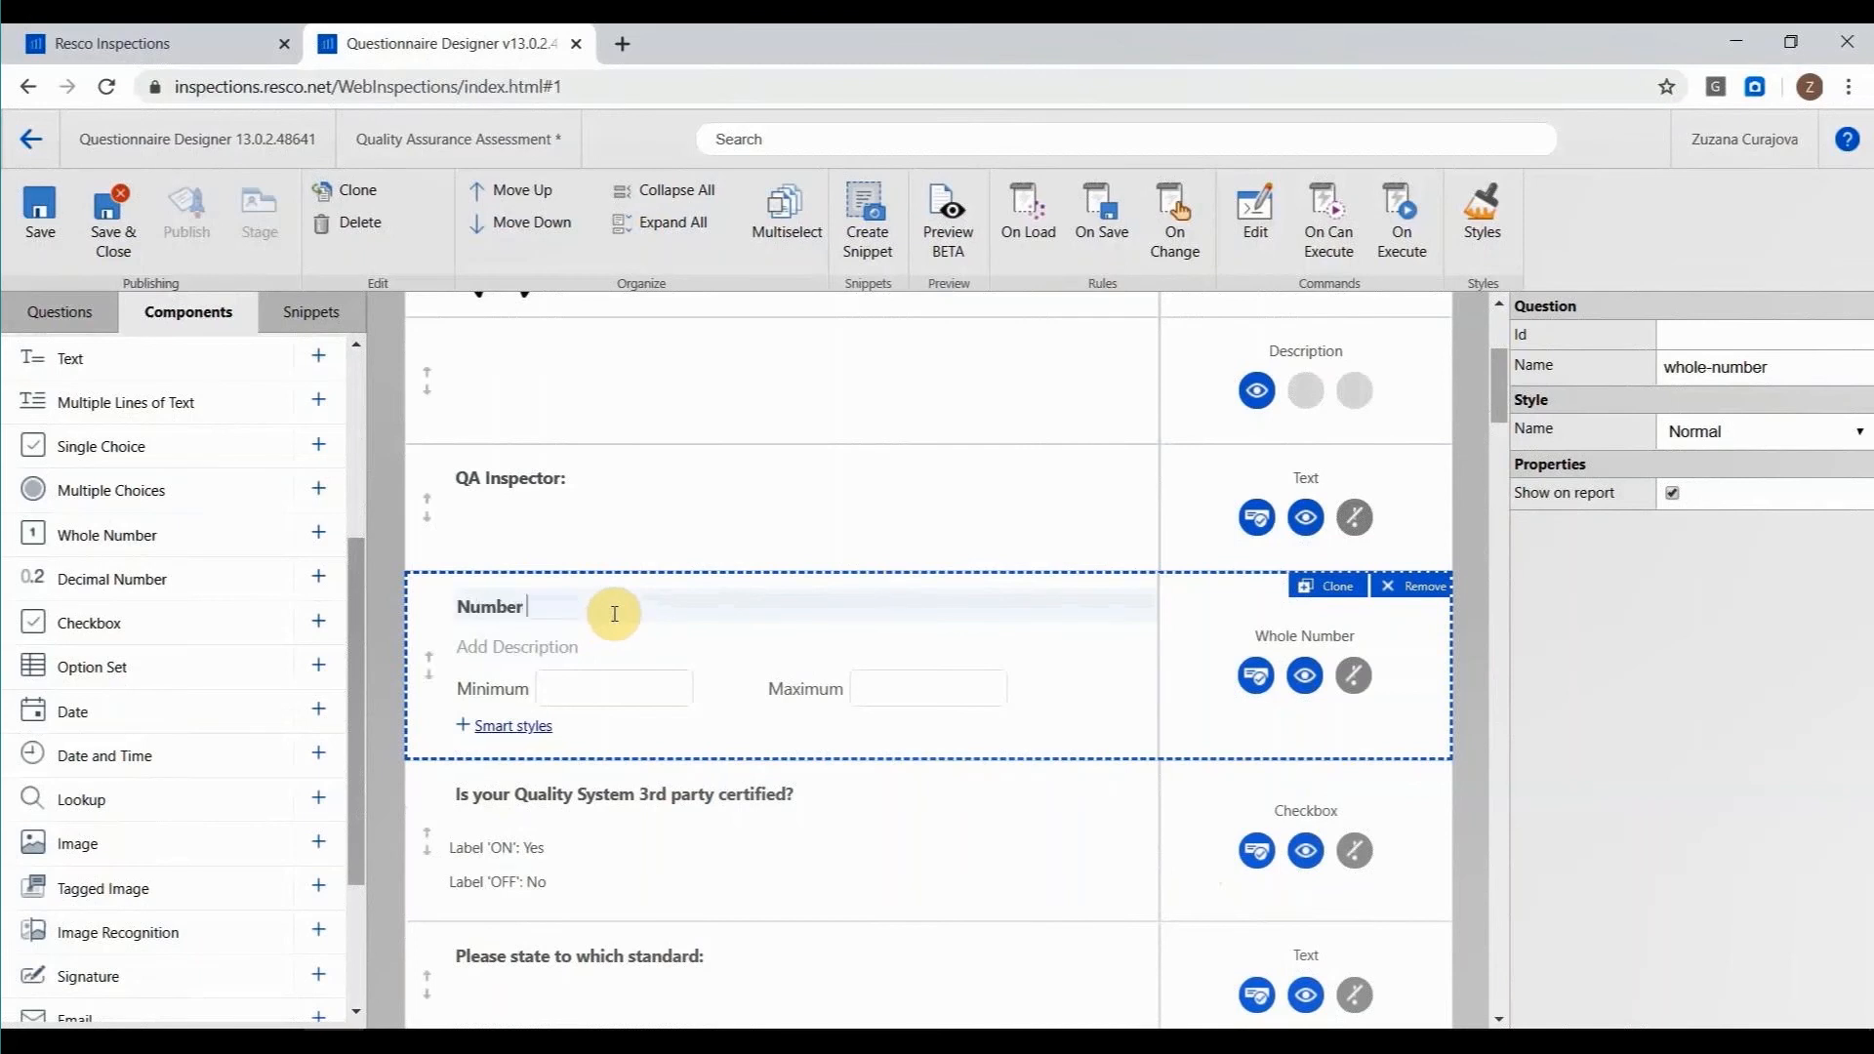
pyautogui.write(' of employees')
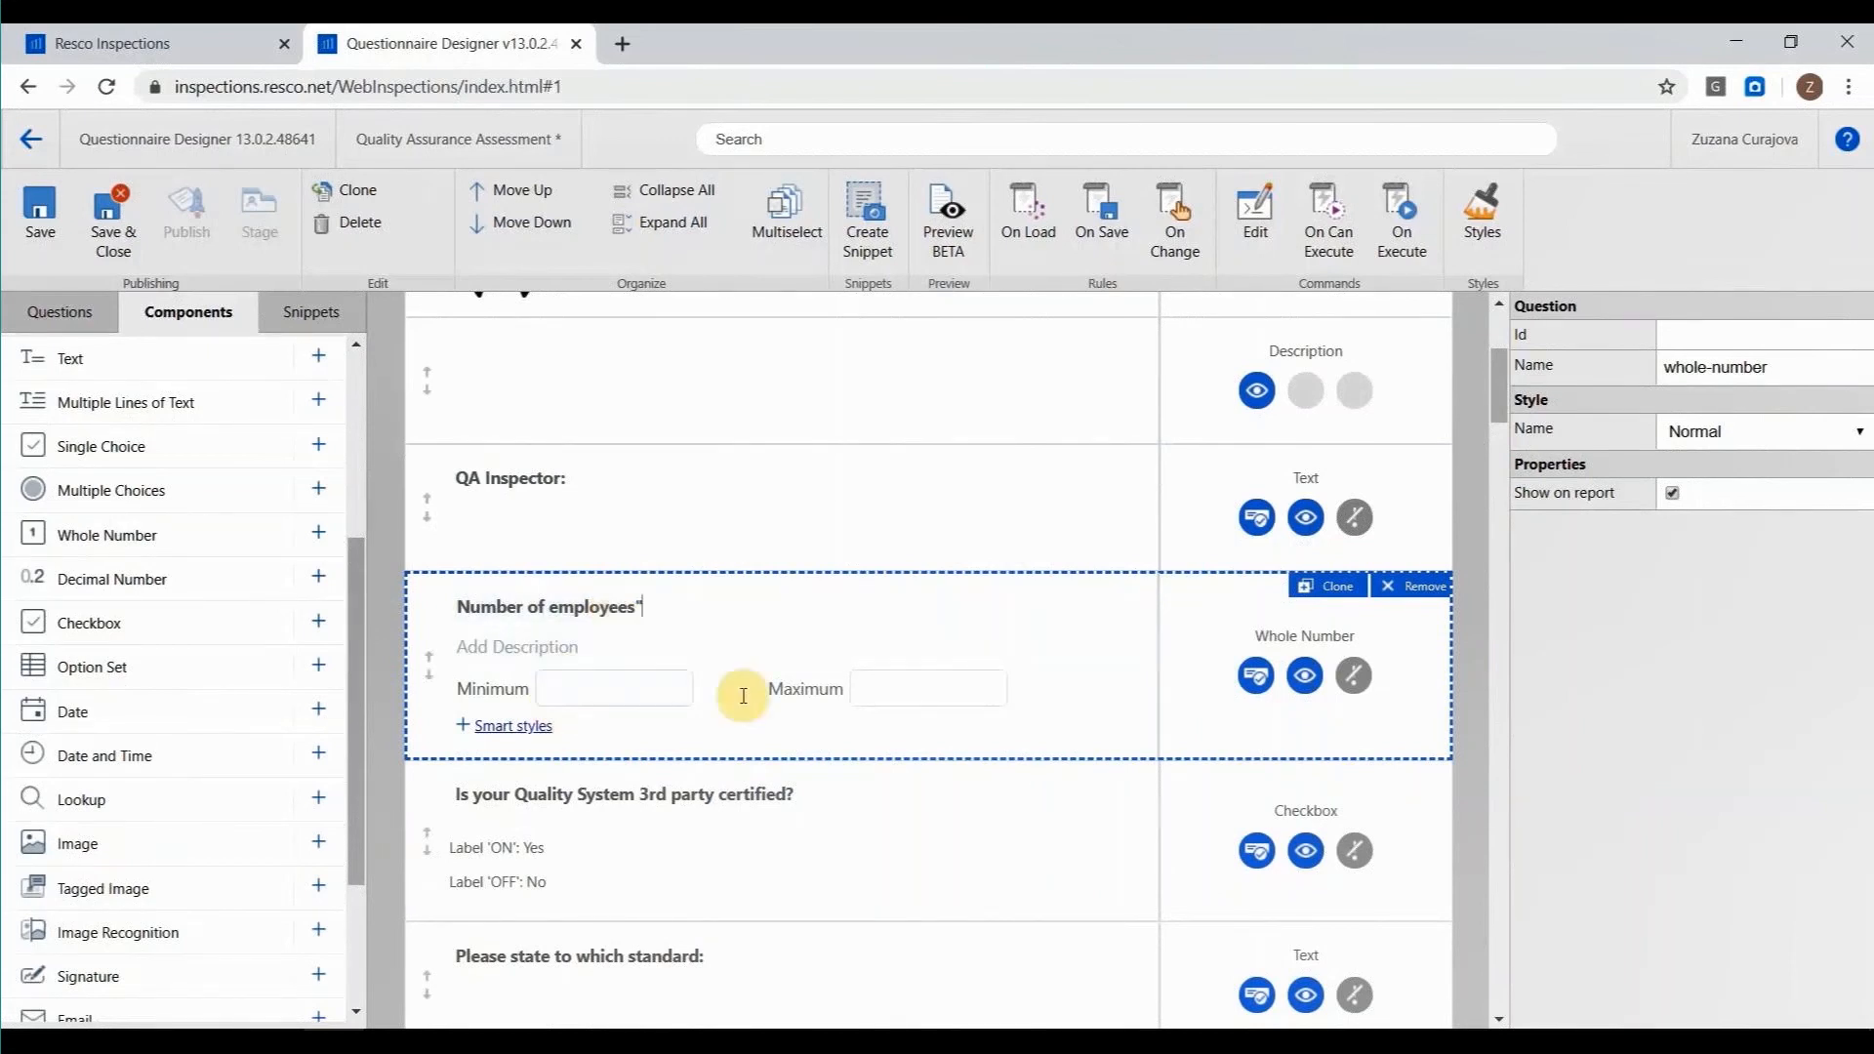
# Make "Please state to which standard:" visible only when "Is your Quality System 3rd party certified?" equals value Yes.
pyautogui.scroll(-2, 825, 676)
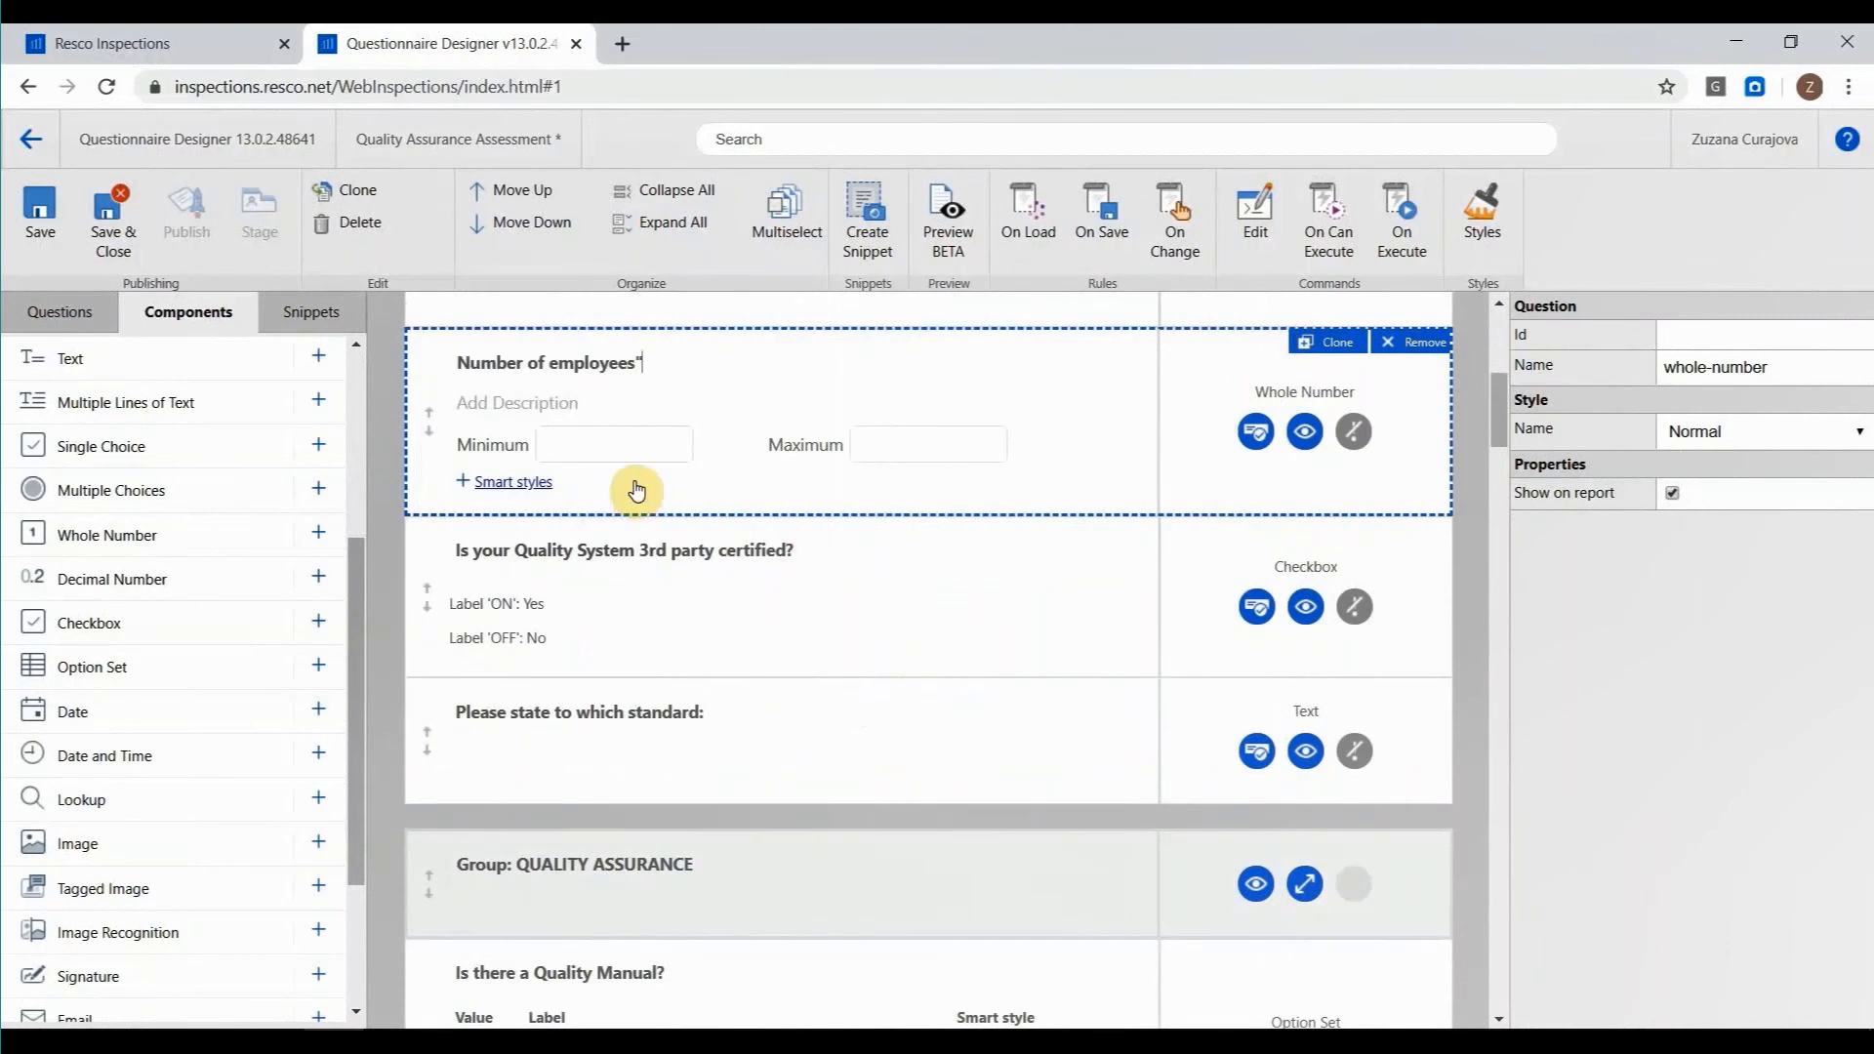
pyautogui.scroll(1, 737, 458)
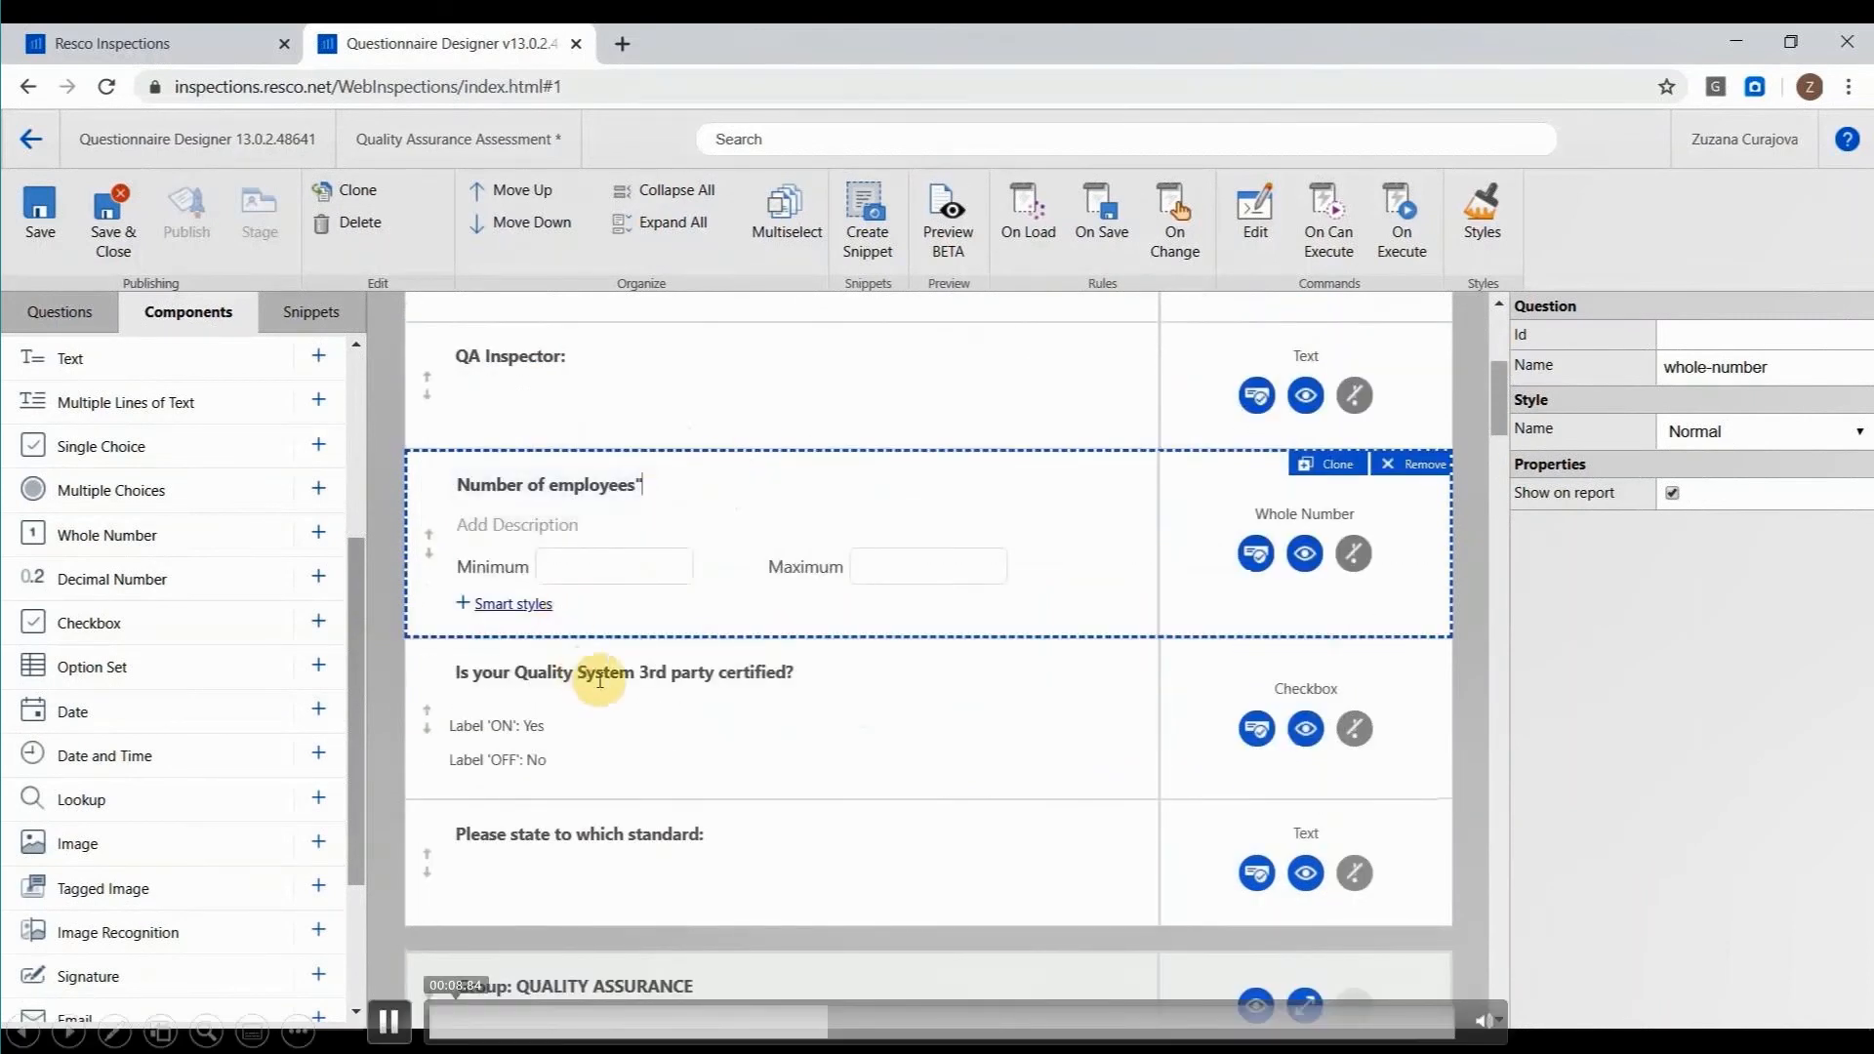
pyautogui.scroll(-1, 825, 683)
pyautogui.click(823, 693)
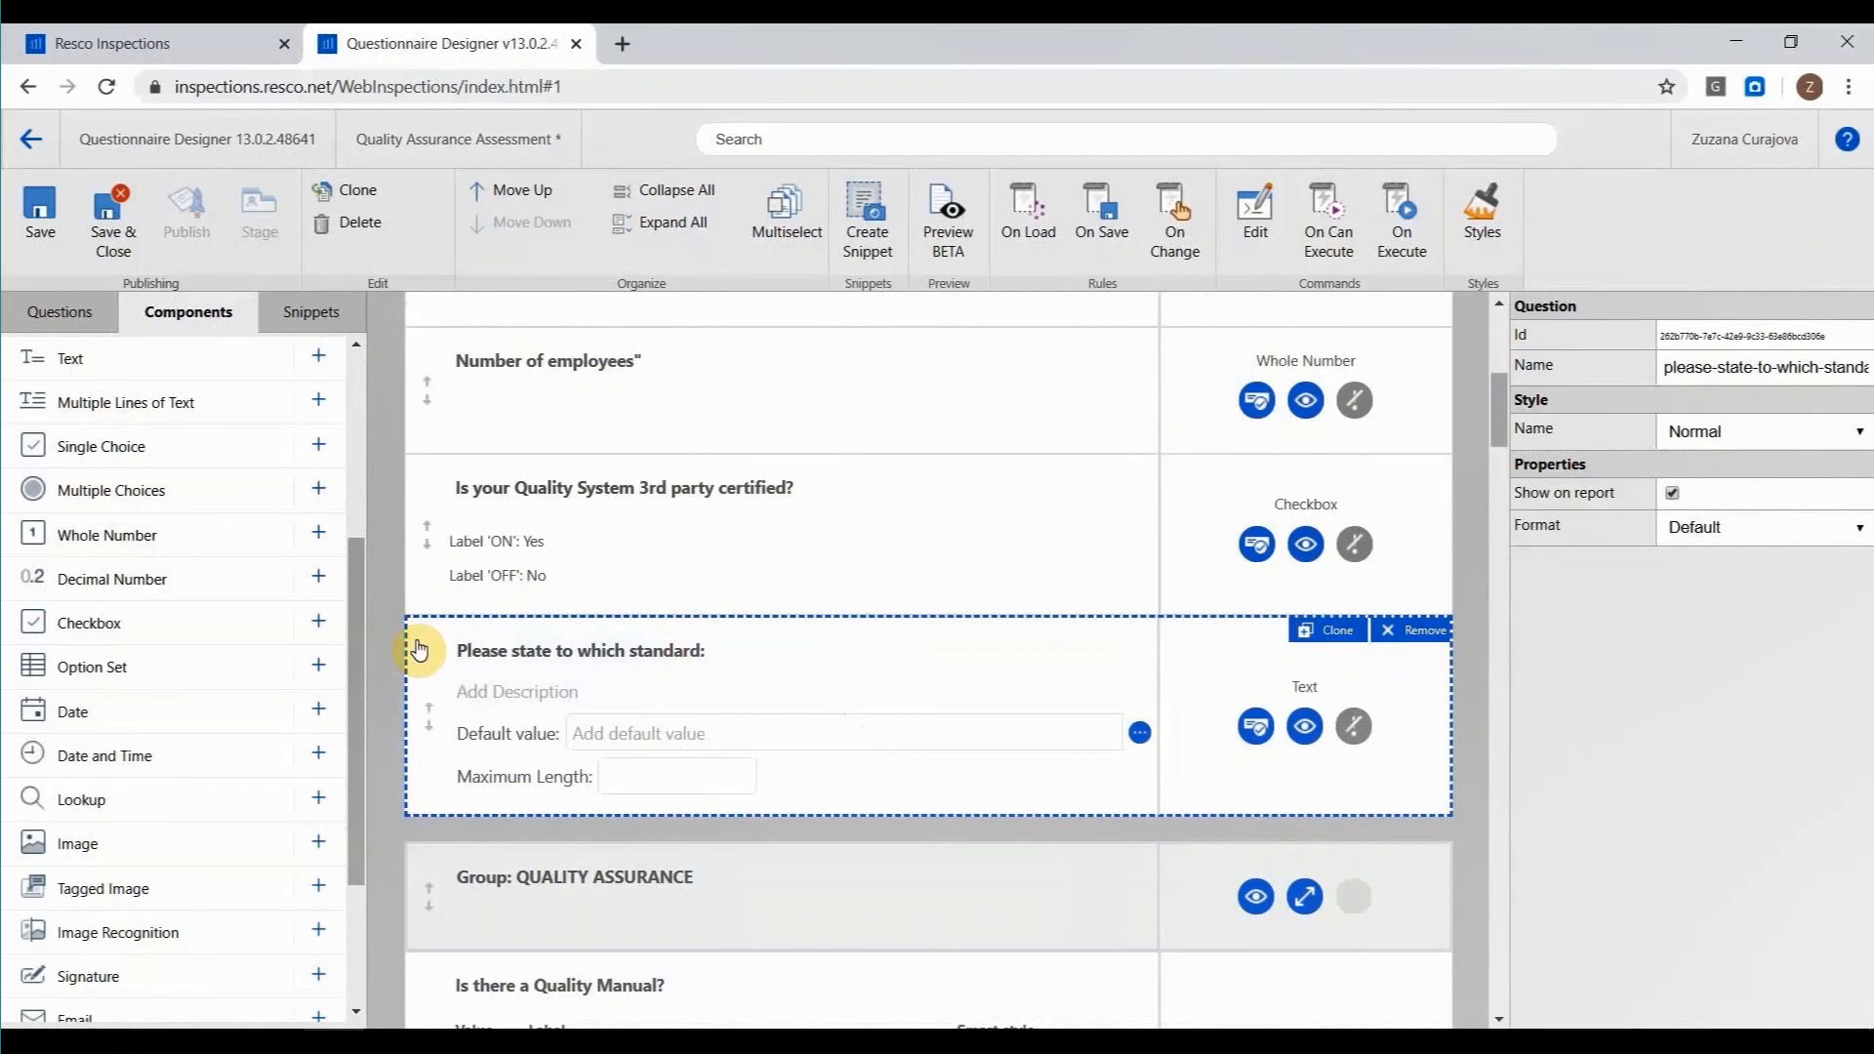
pyautogui.click(404, 1019)
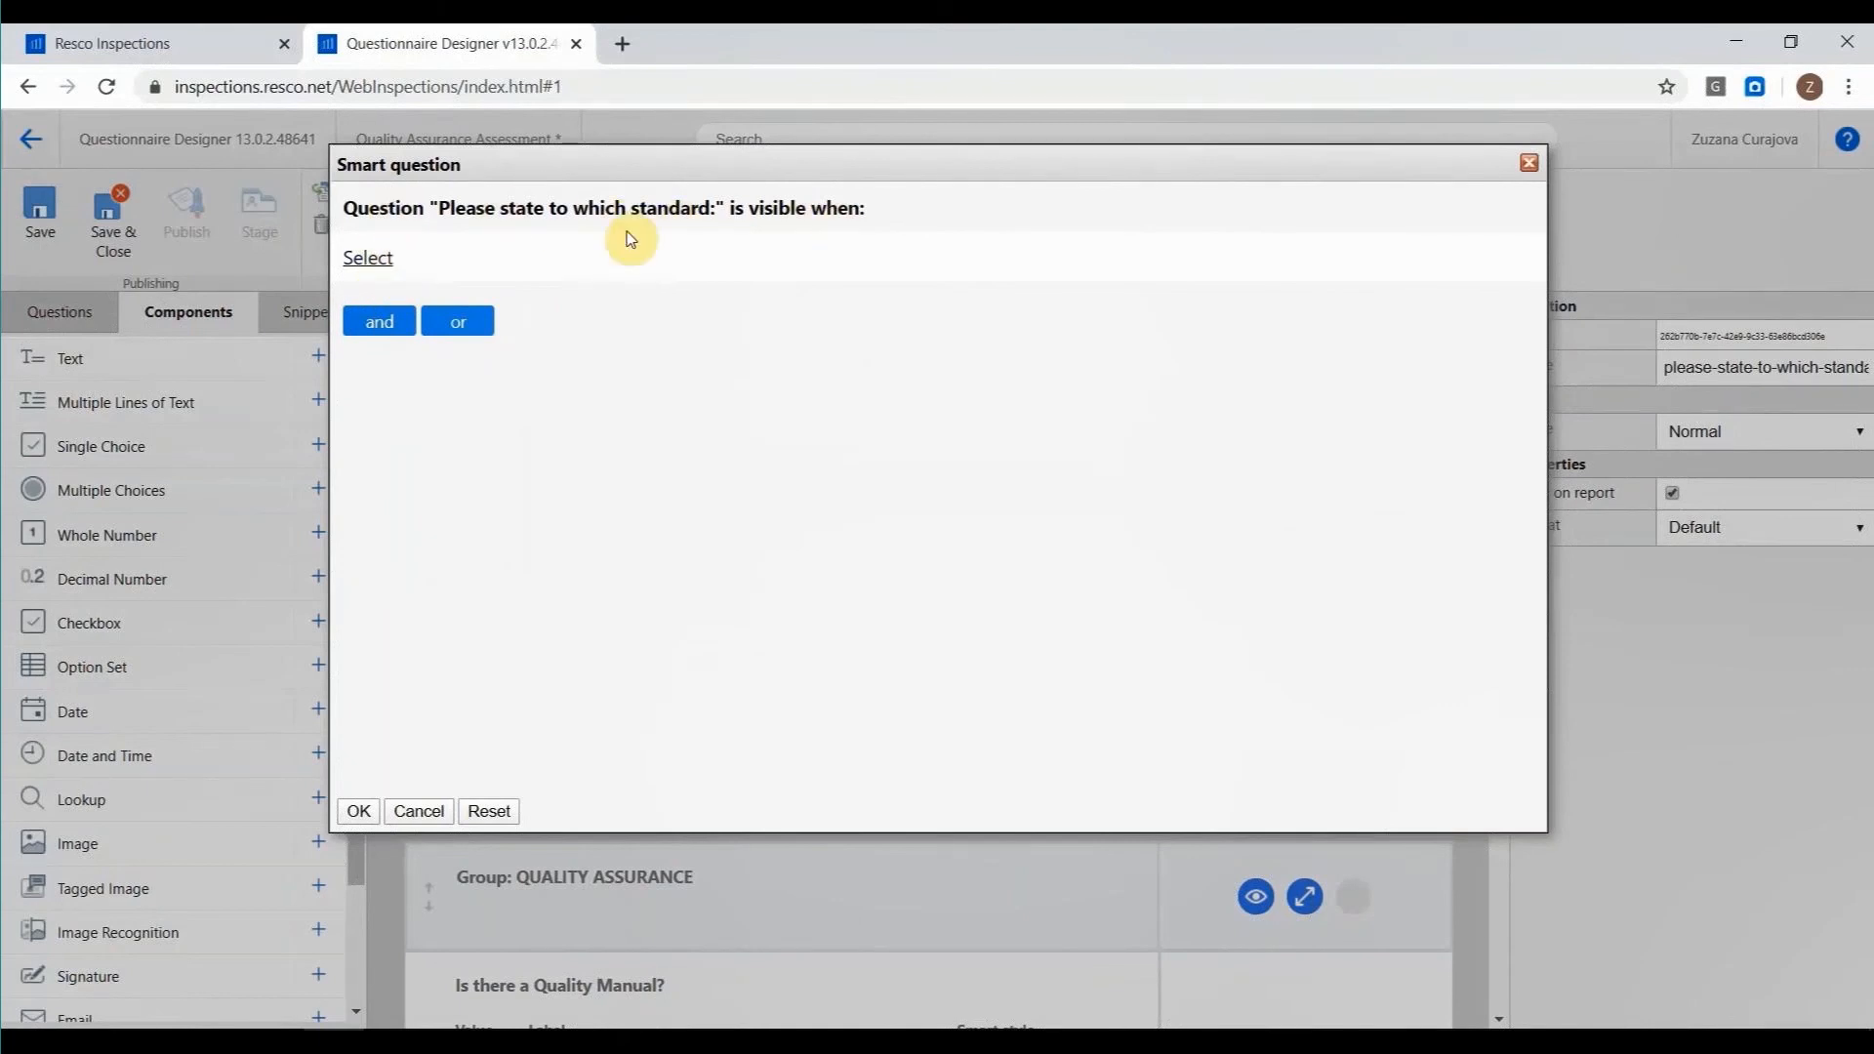
pyautogui.click(383, 260)
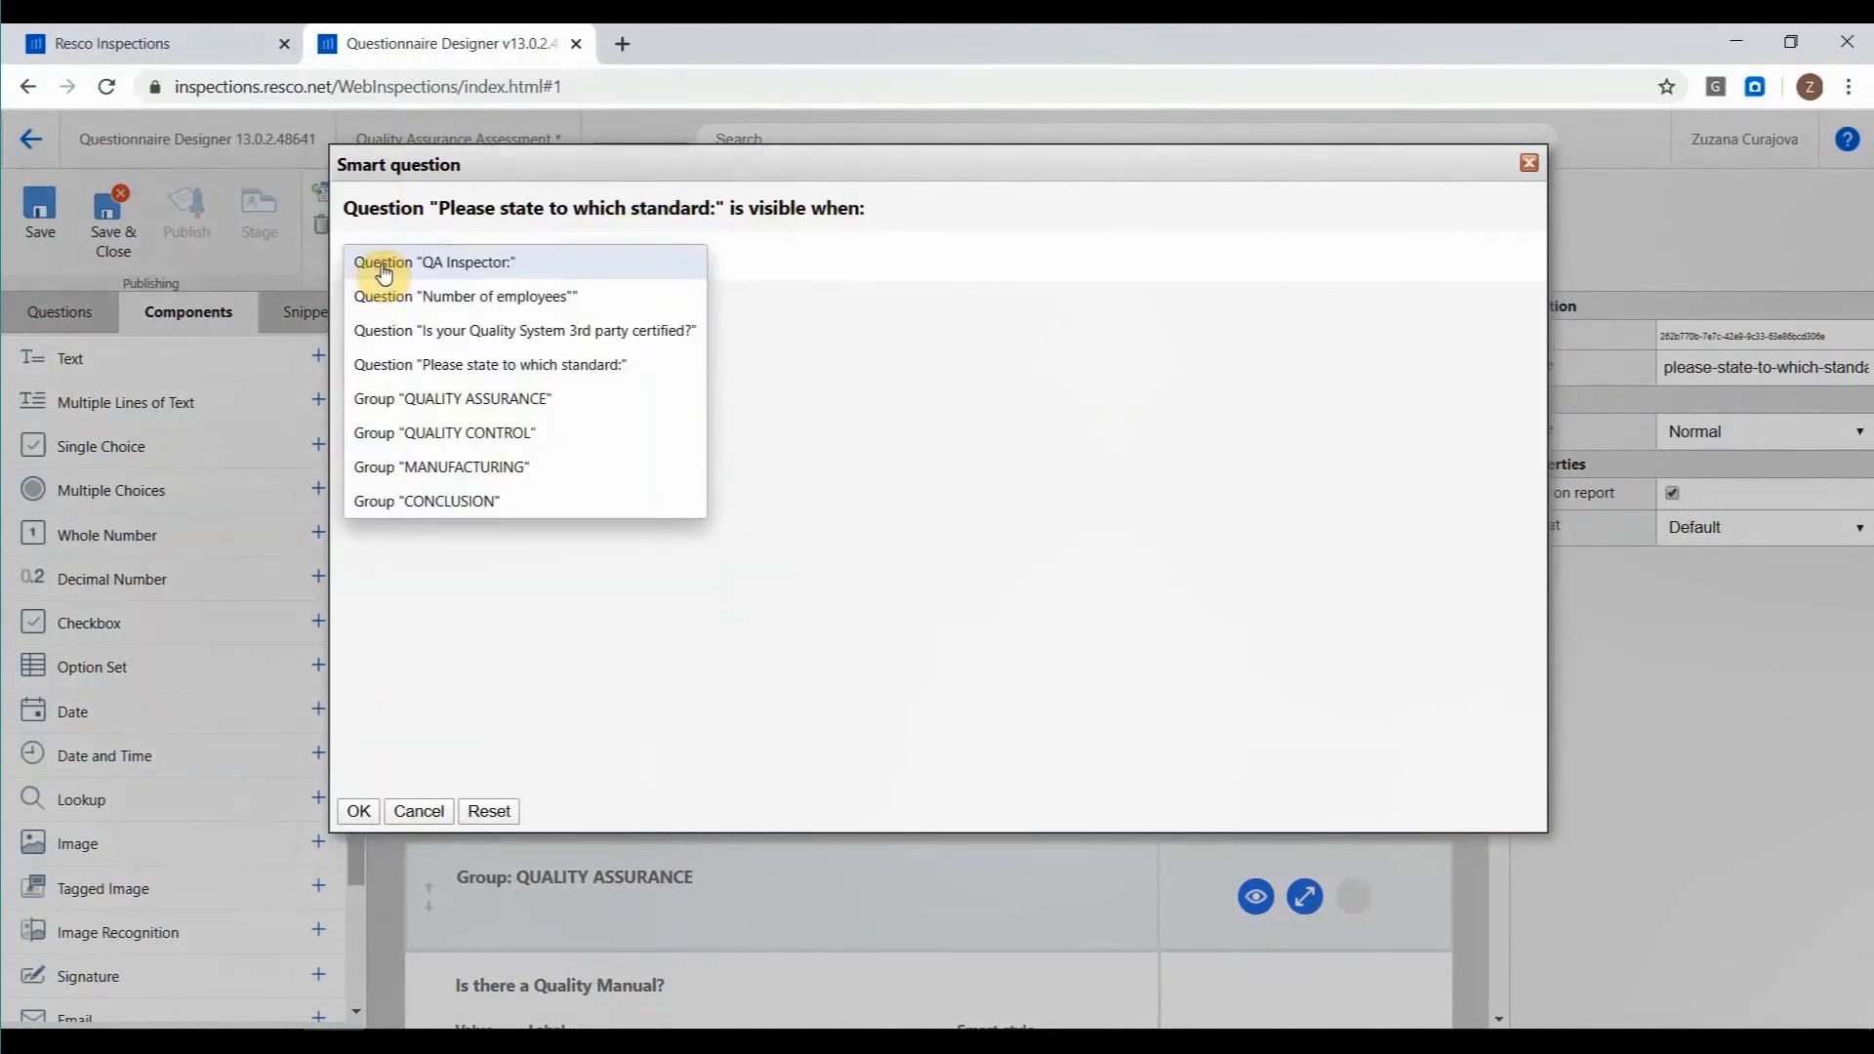
pyautogui.click(436, 332)
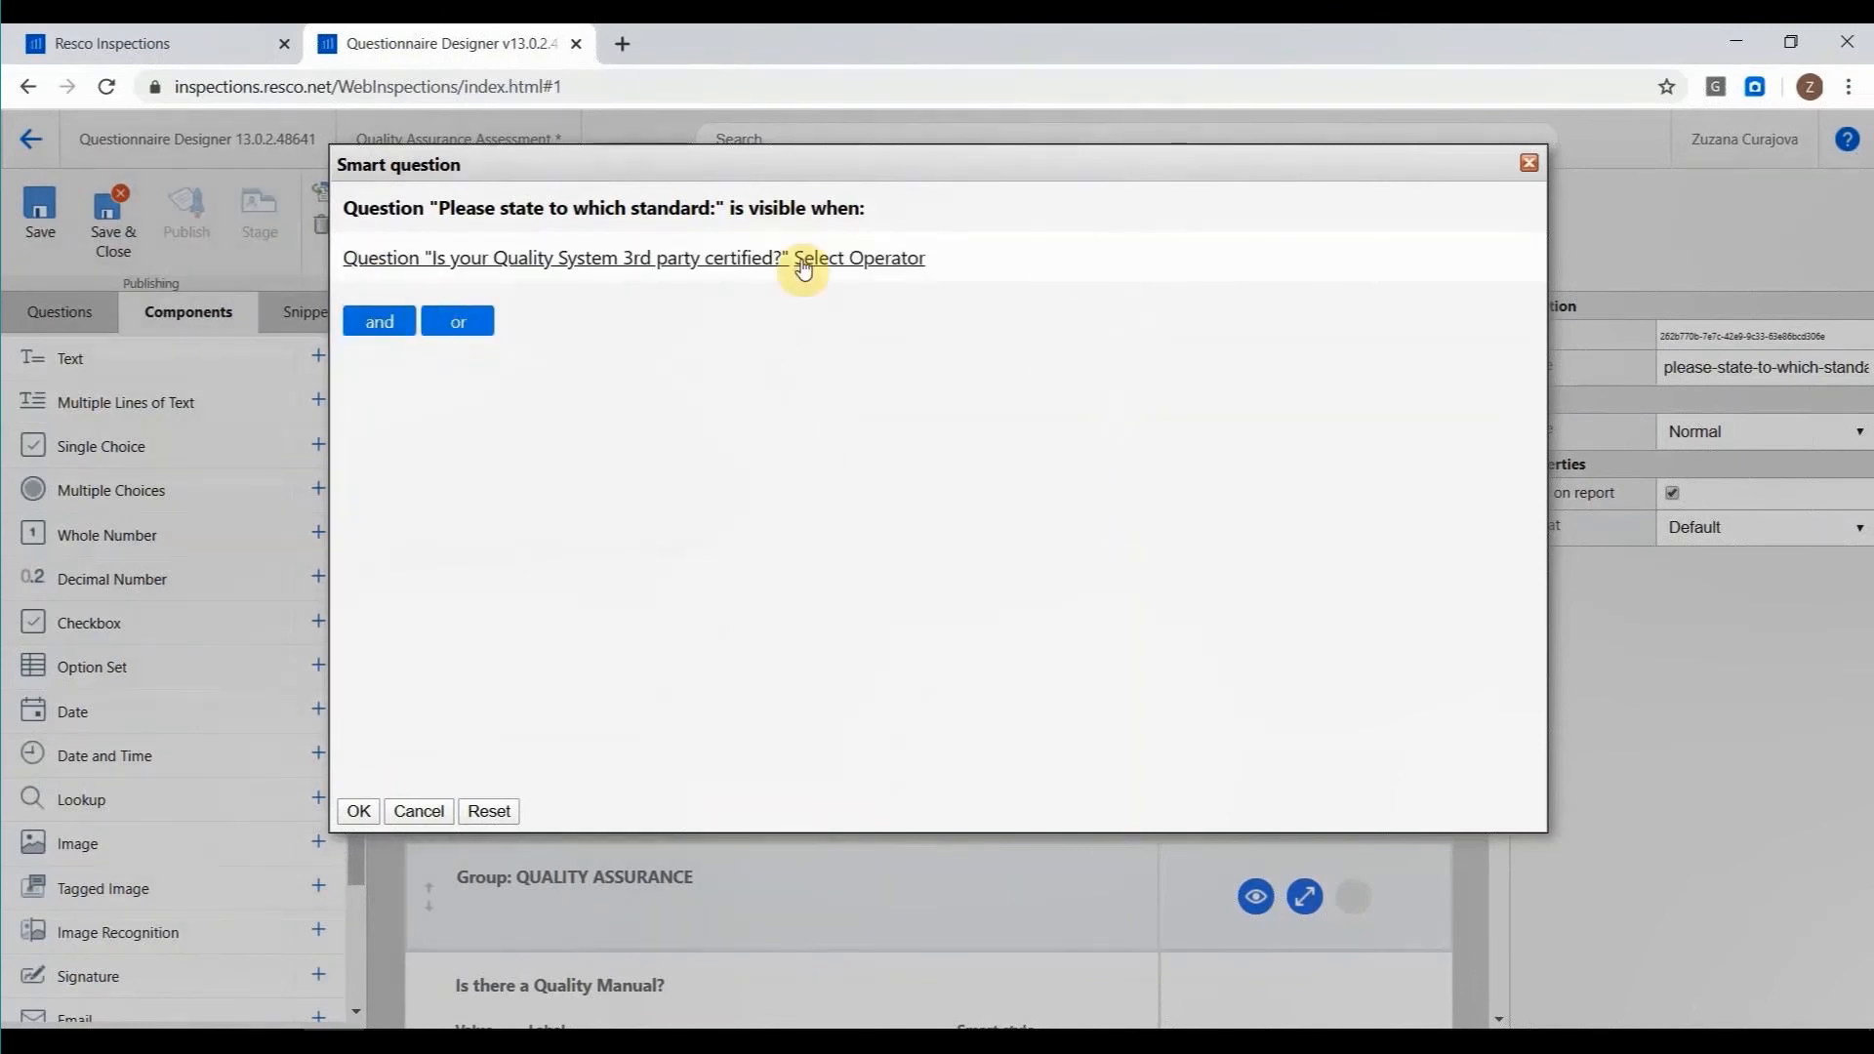
pyautogui.click(819, 258)
pyautogui.click(834, 329)
pyautogui.click(926, 262)
pyautogui.click(989, 291)
pyautogui.click(357, 812)
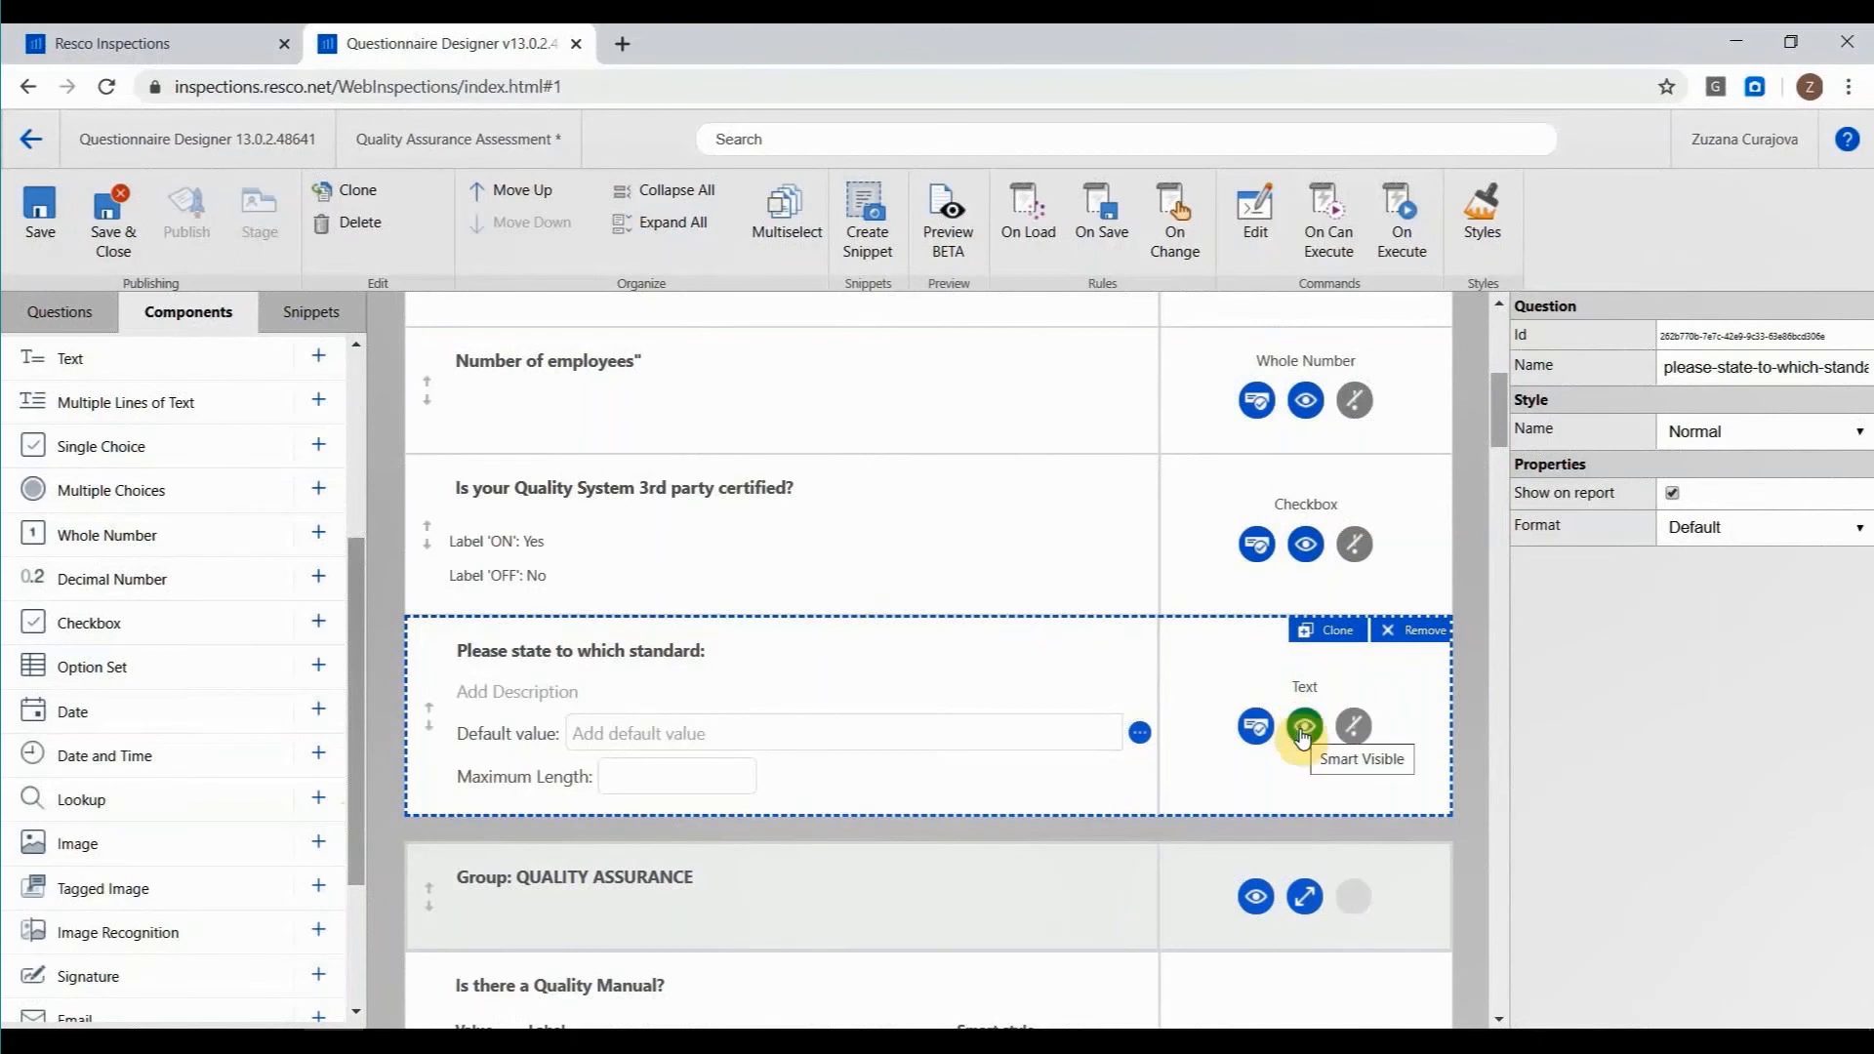
# Start an On Change rule with an If branch whose condition uses the Value of the number-of-employees question.
pyautogui.click(1157, 244)
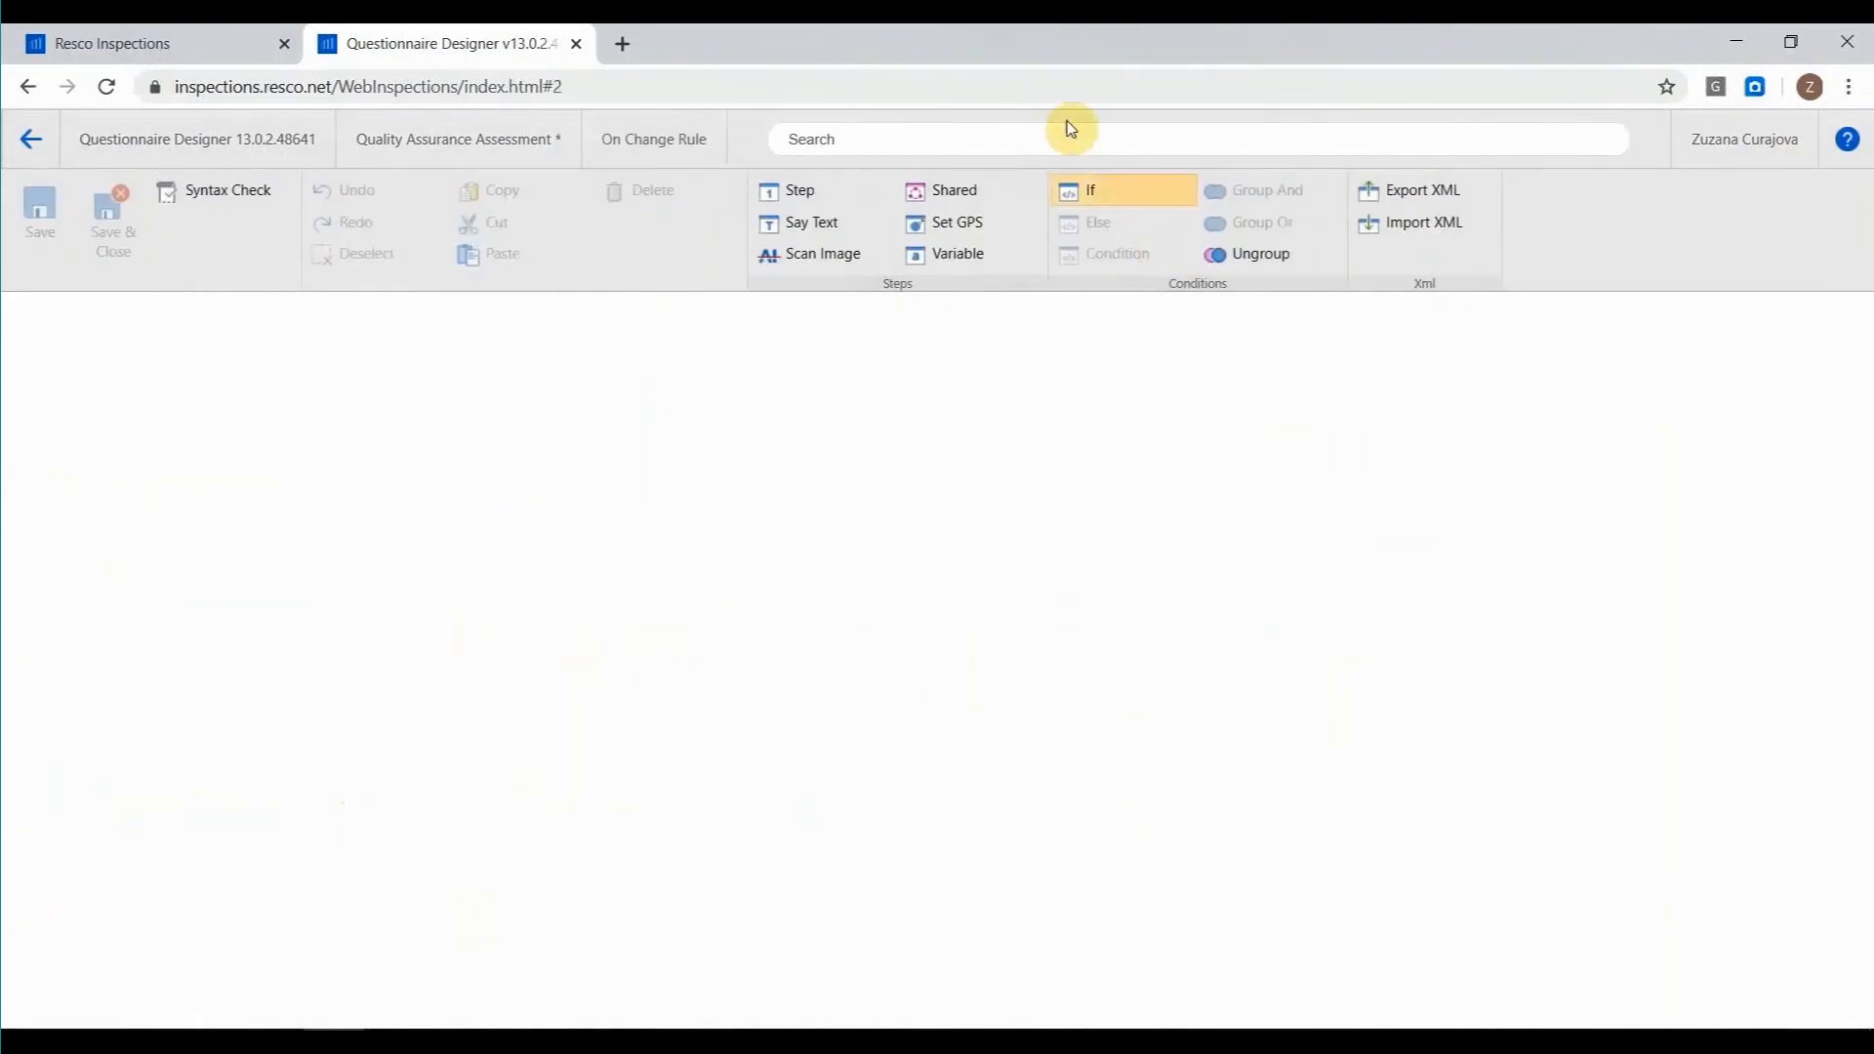
pyautogui.click(1084, 209)
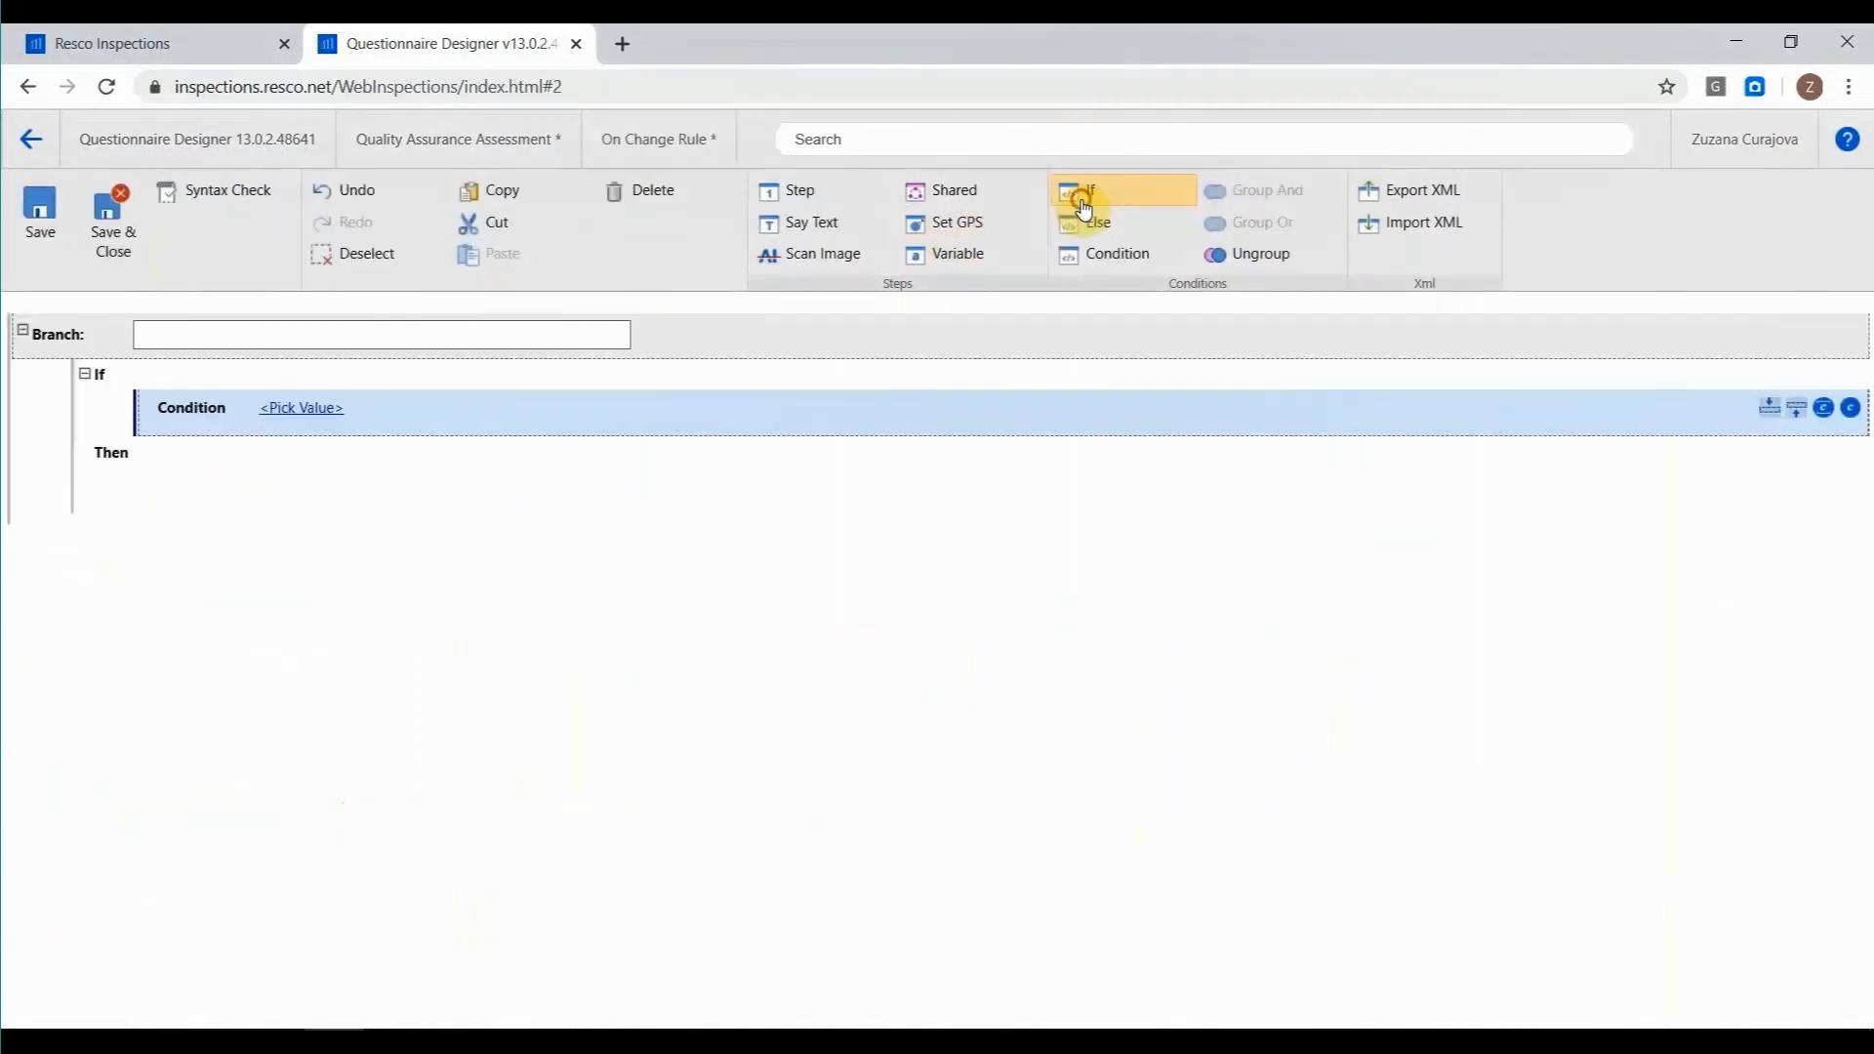
pyautogui.click(295, 408)
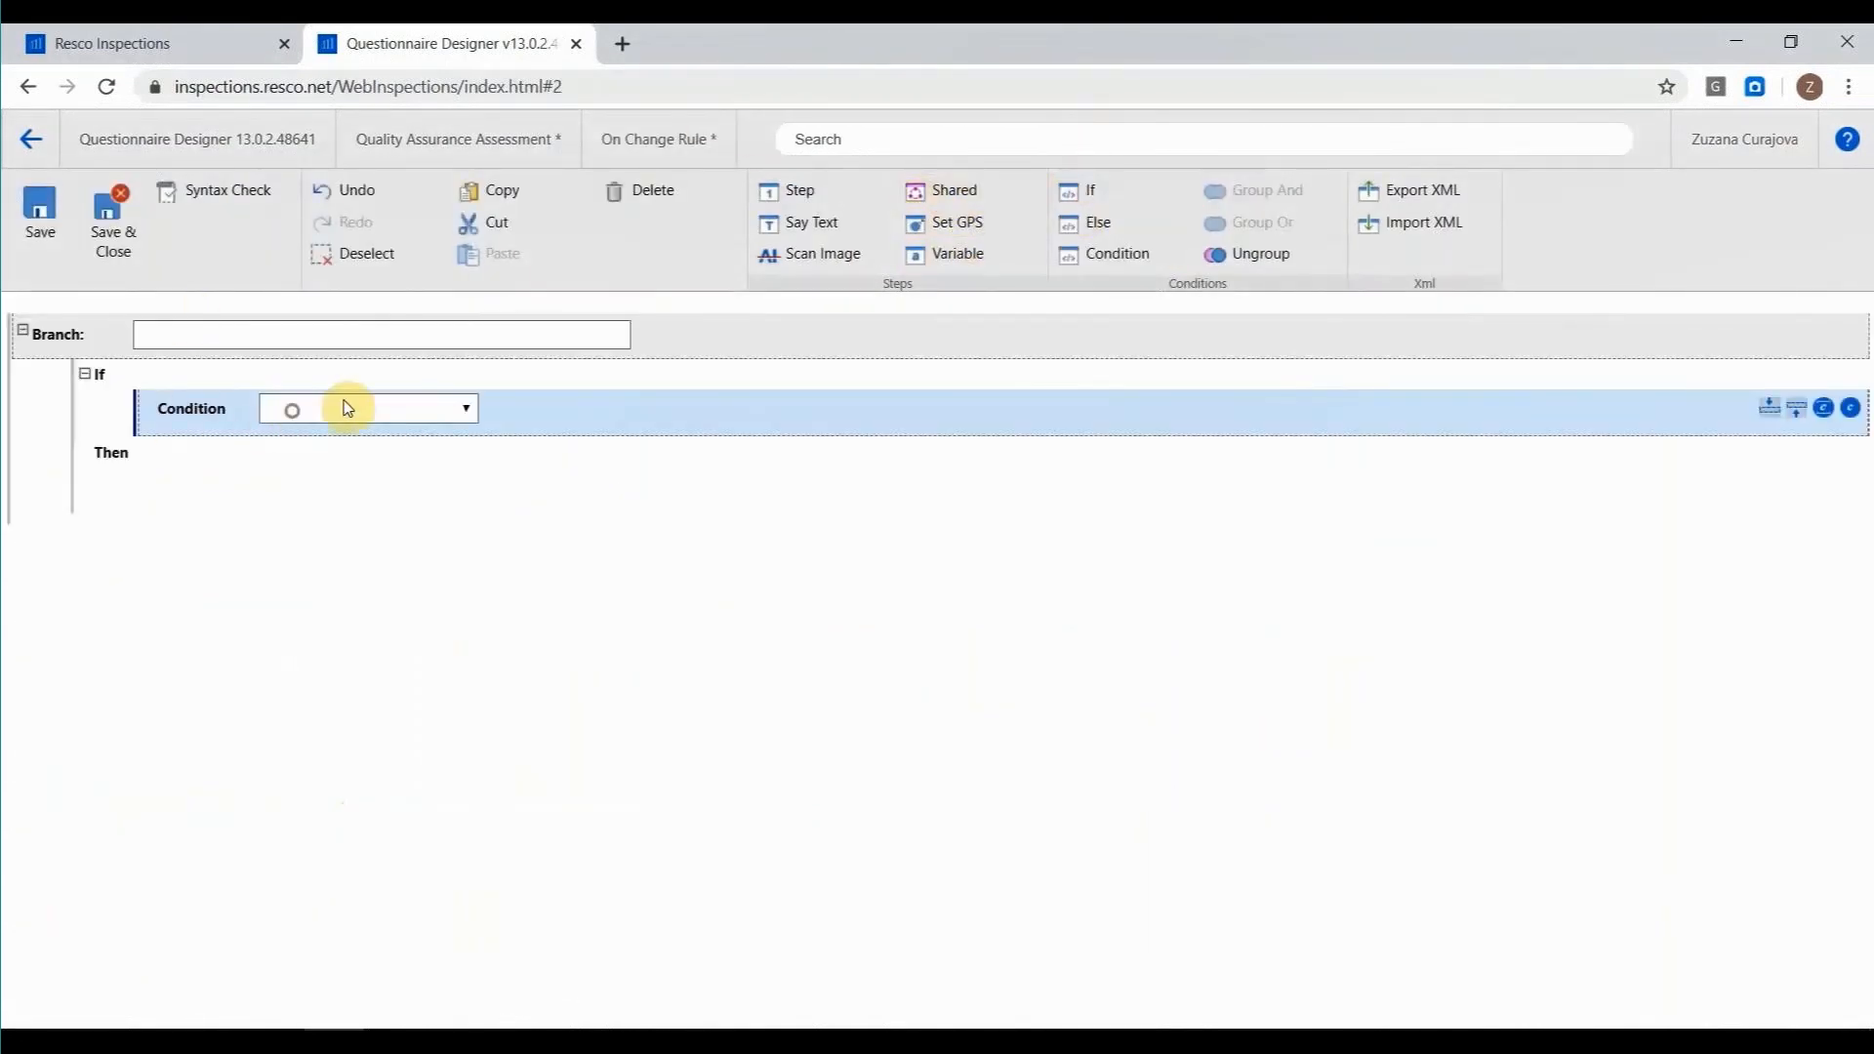
pyautogui.click(347, 408)
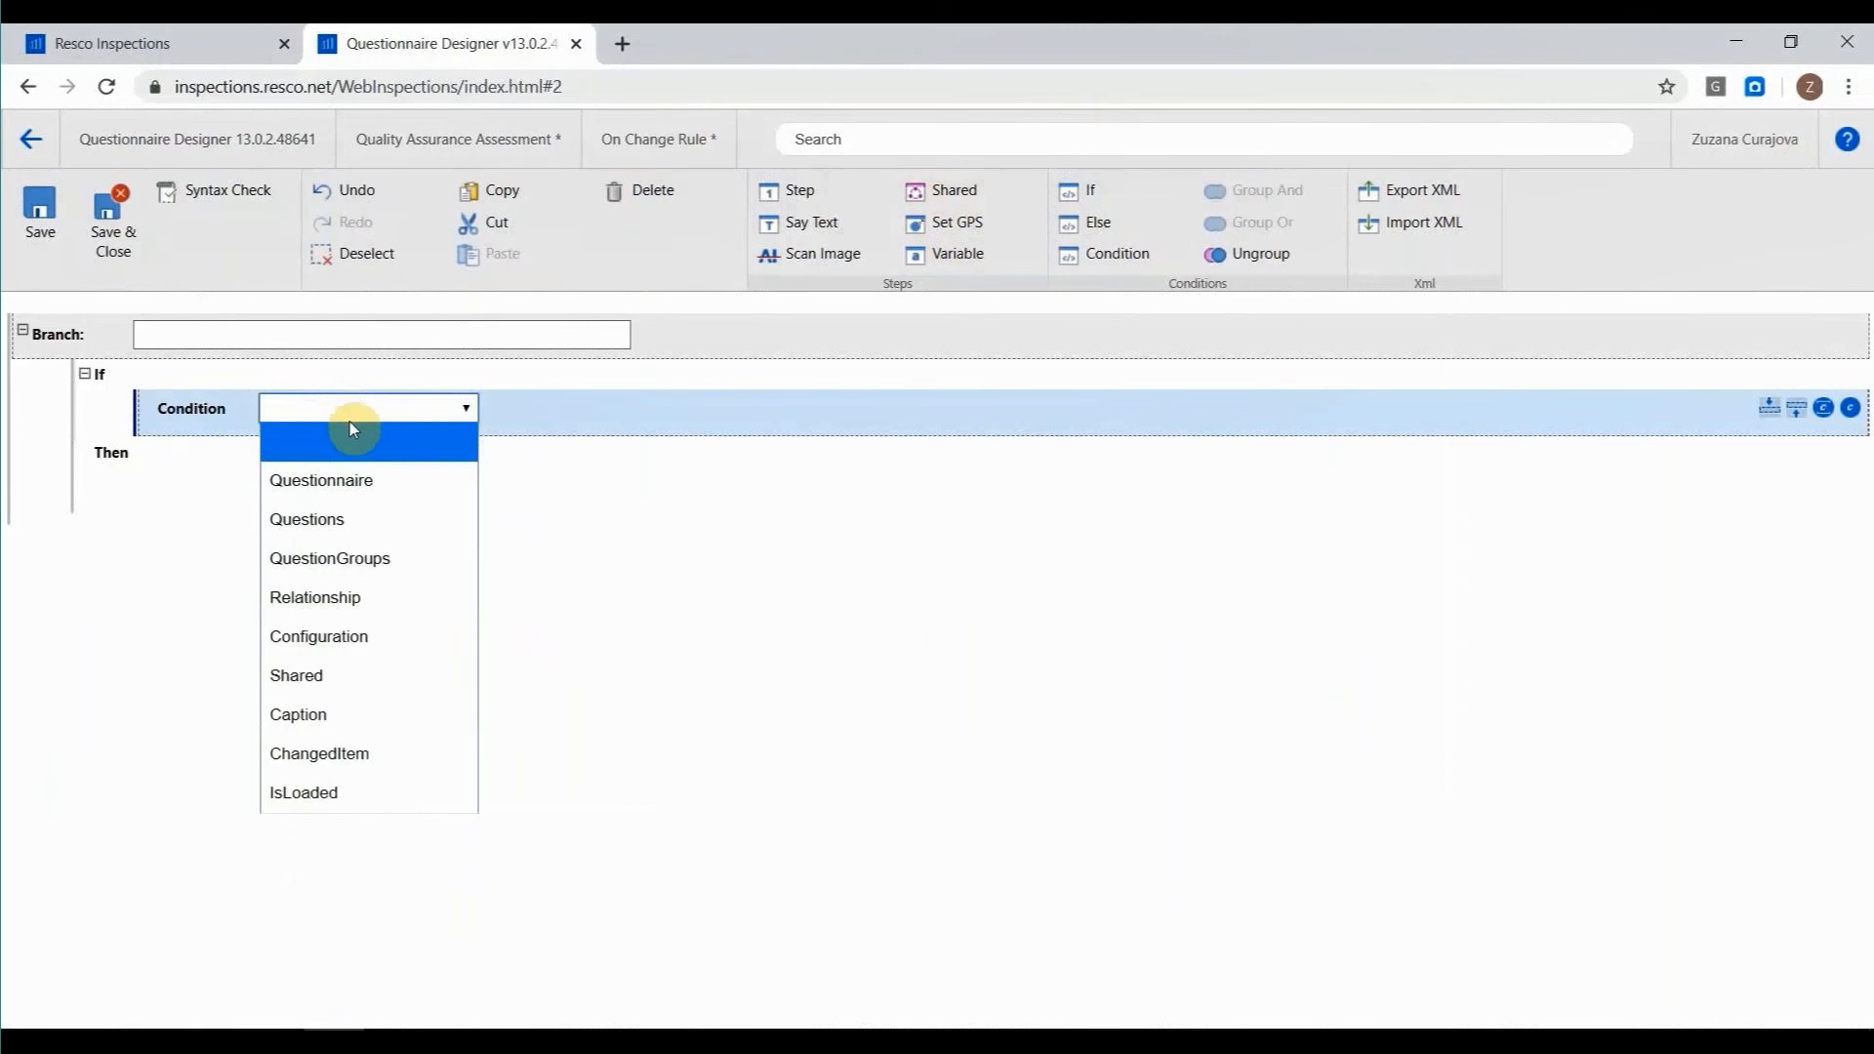
pyautogui.click(347, 516)
pyautogui.click(405, 410)
pyautogui.click(403, 410)
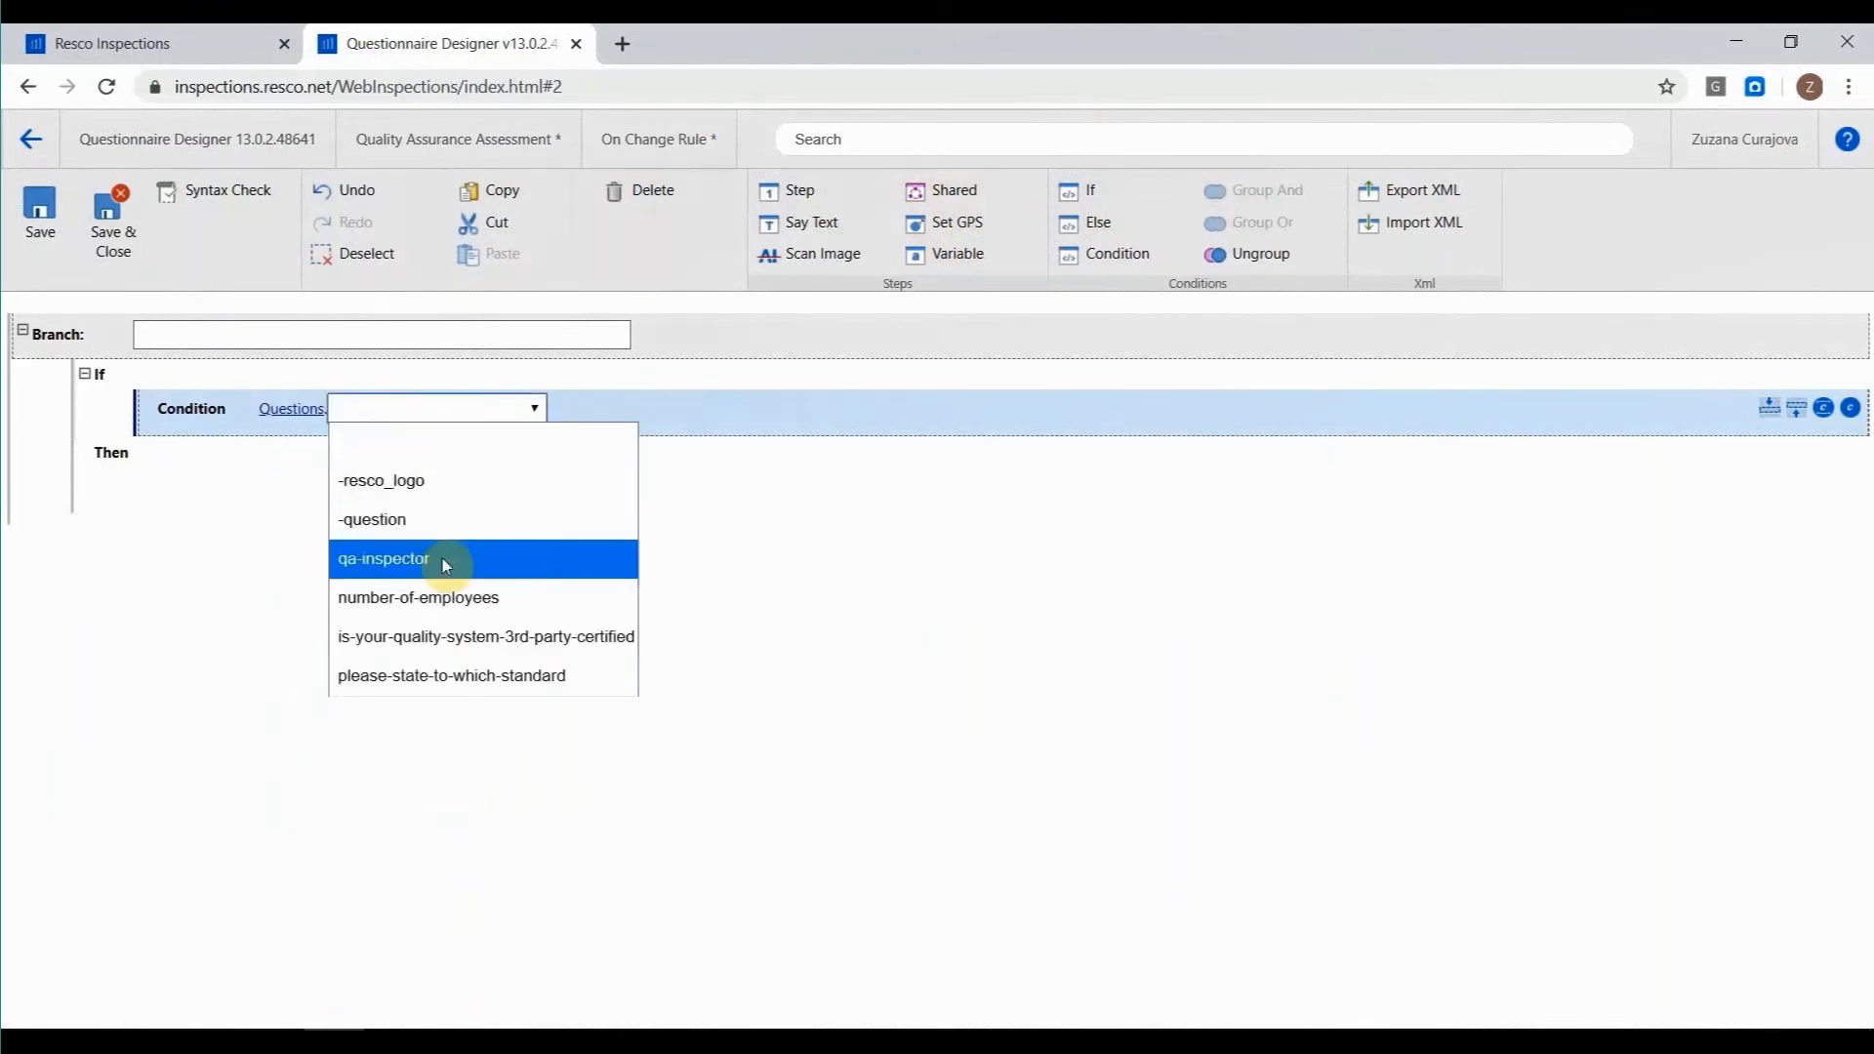
pyautogui.click(447, 597)
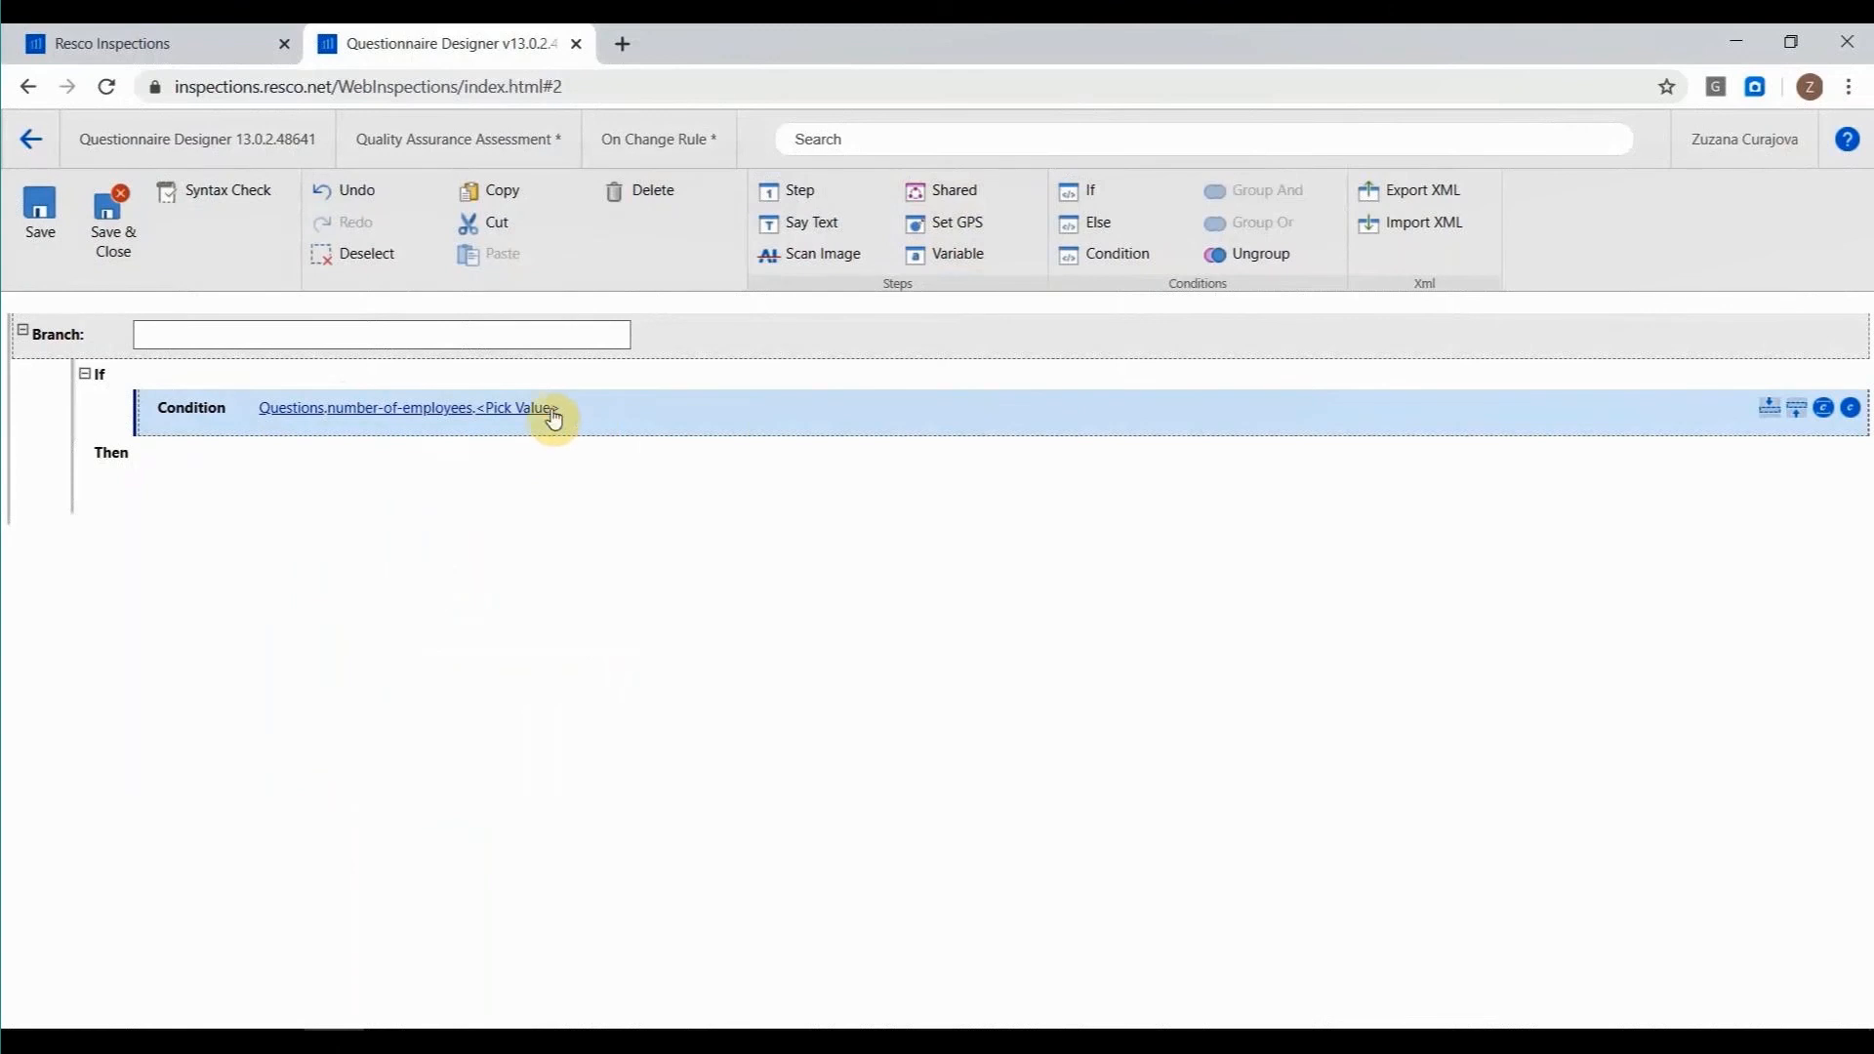
pyautogui.click(552, 410)
pyautogui.click(578, 408)
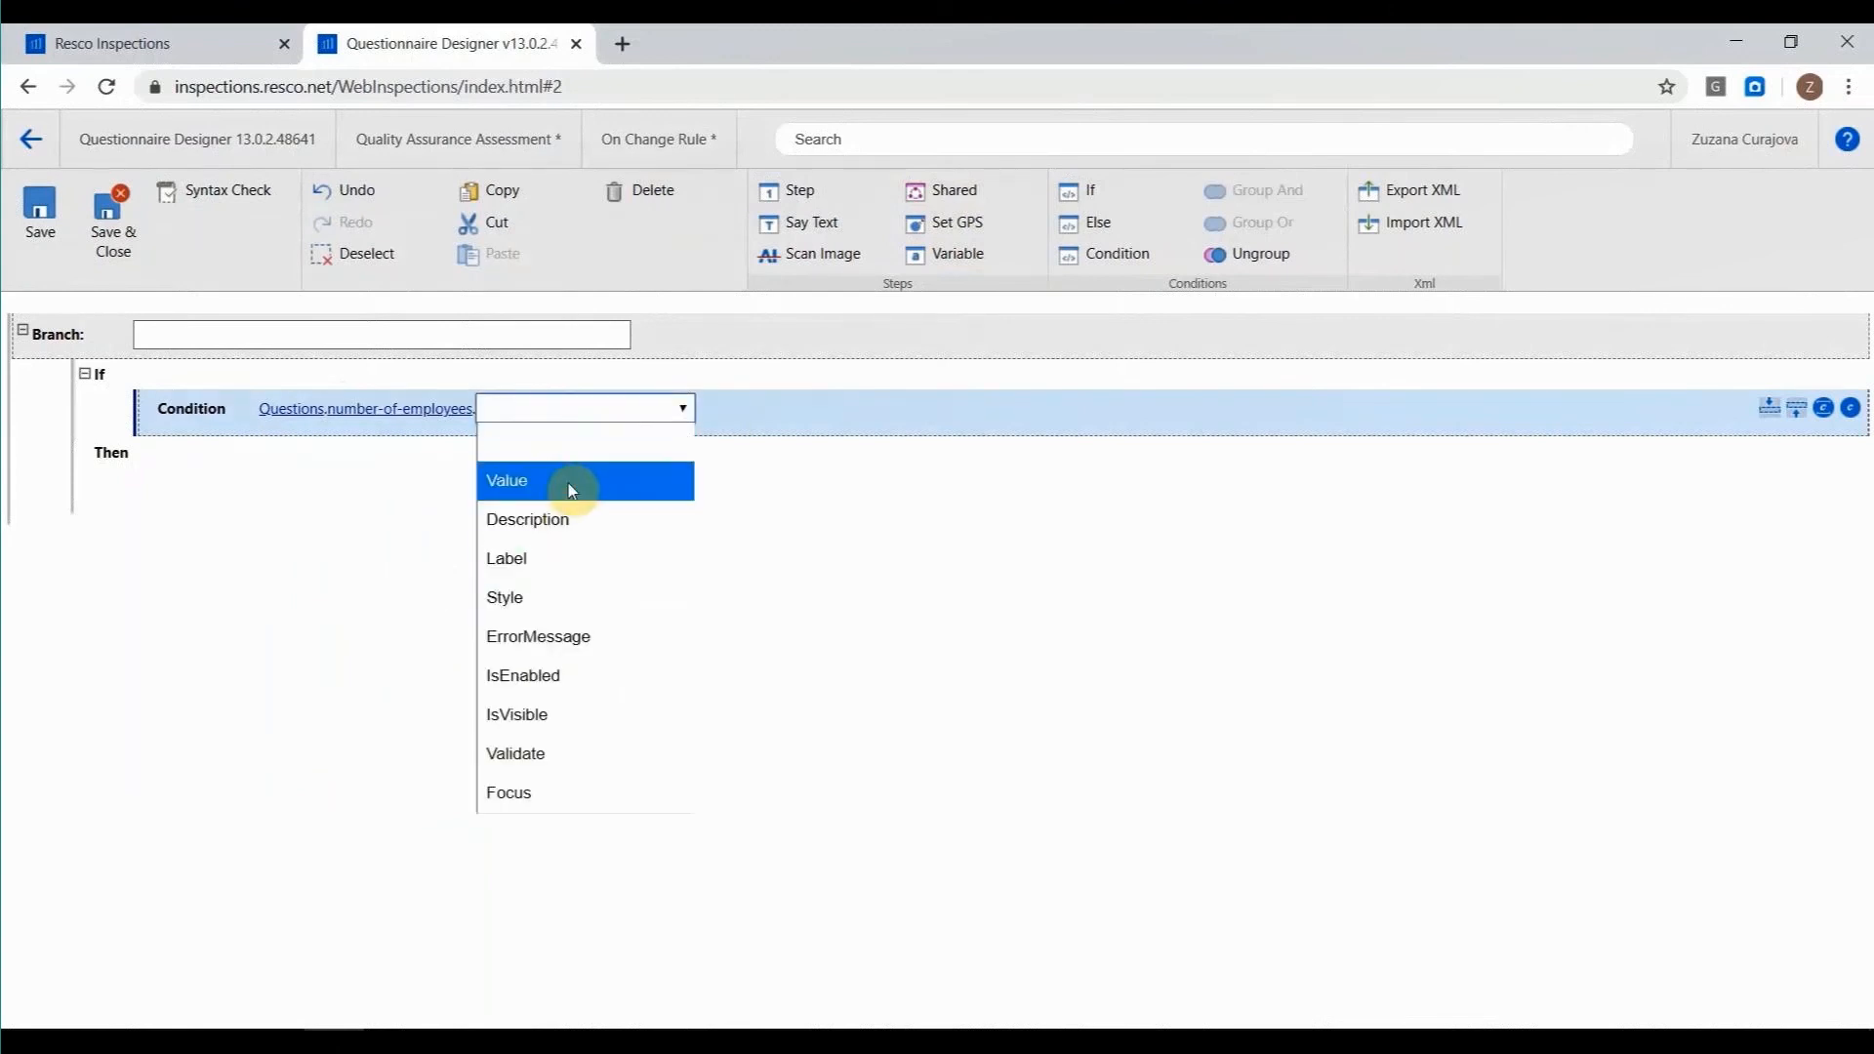
pyautogui.click(572, 489)
# Set the condition's operator to Equals, look at the available comparison sources, and discard the On Change rule.
pyautogui.click(638, 410)
pyautogui.click(638, 409)
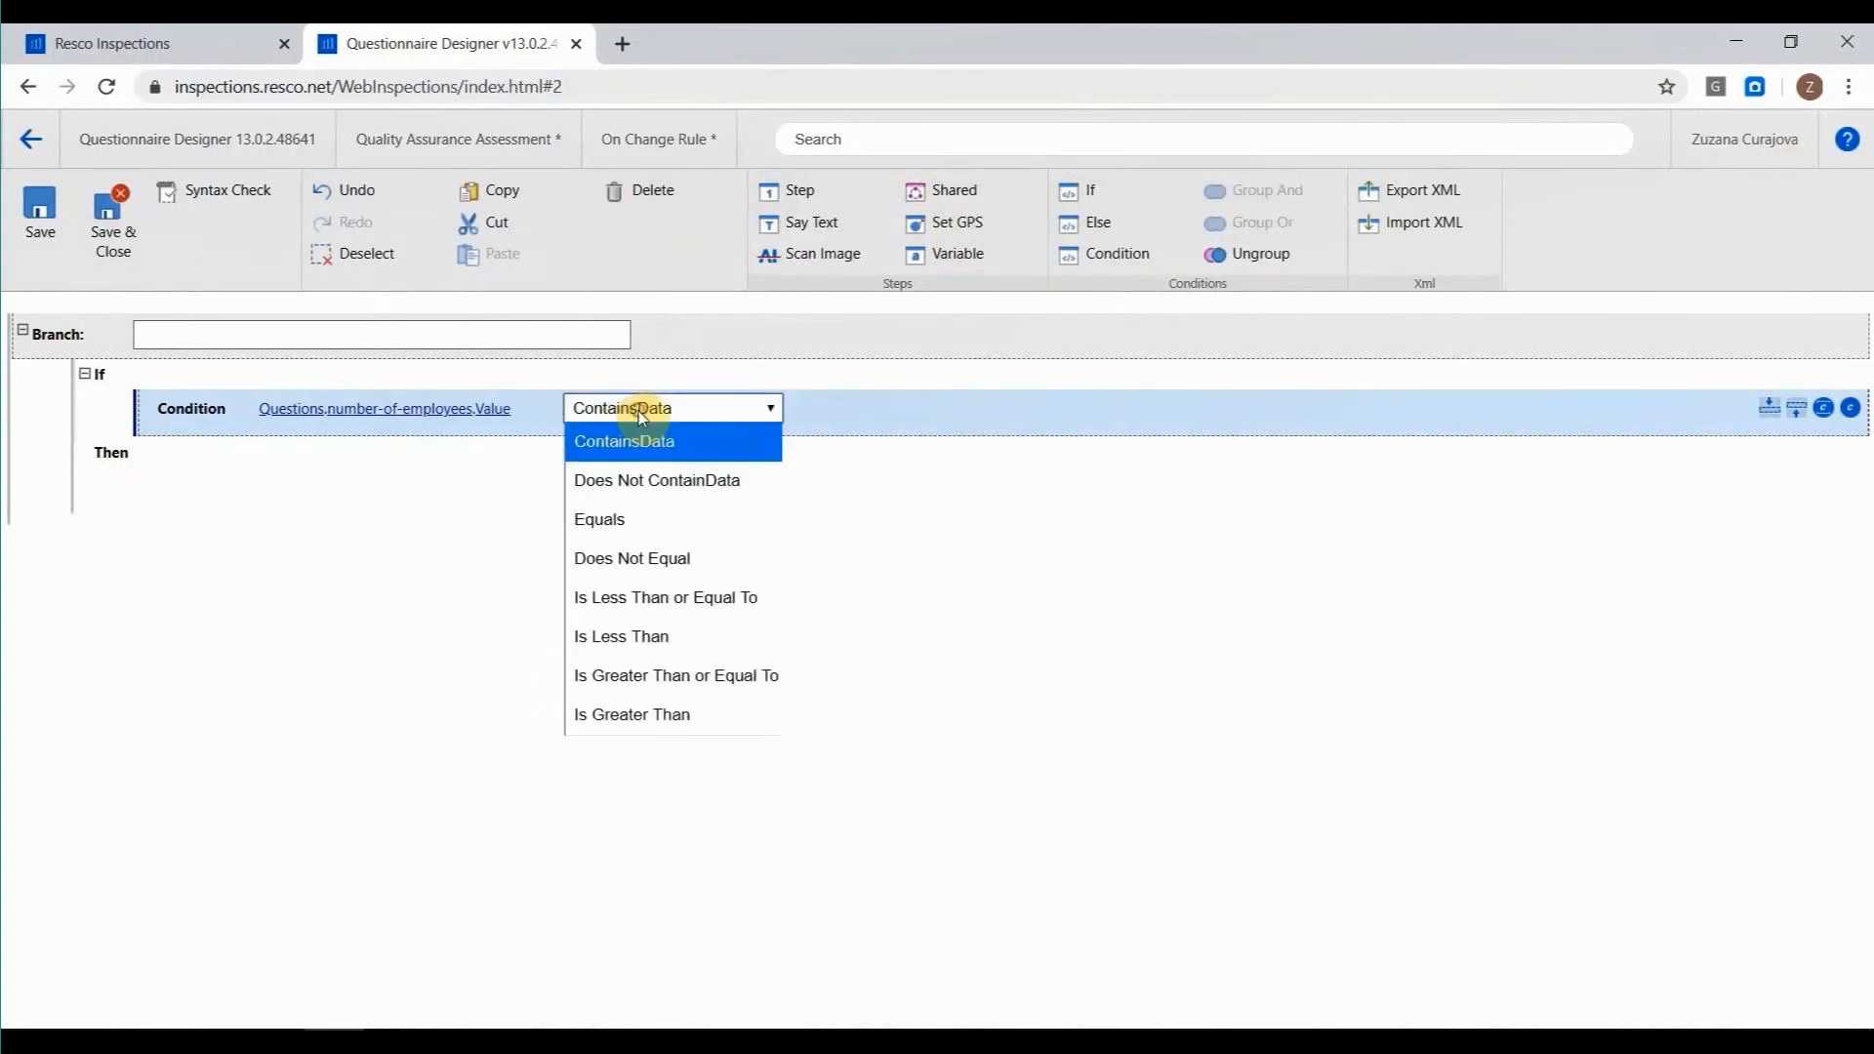
pyautogui.click(650, 519)
pyautogui.click(905, 409)
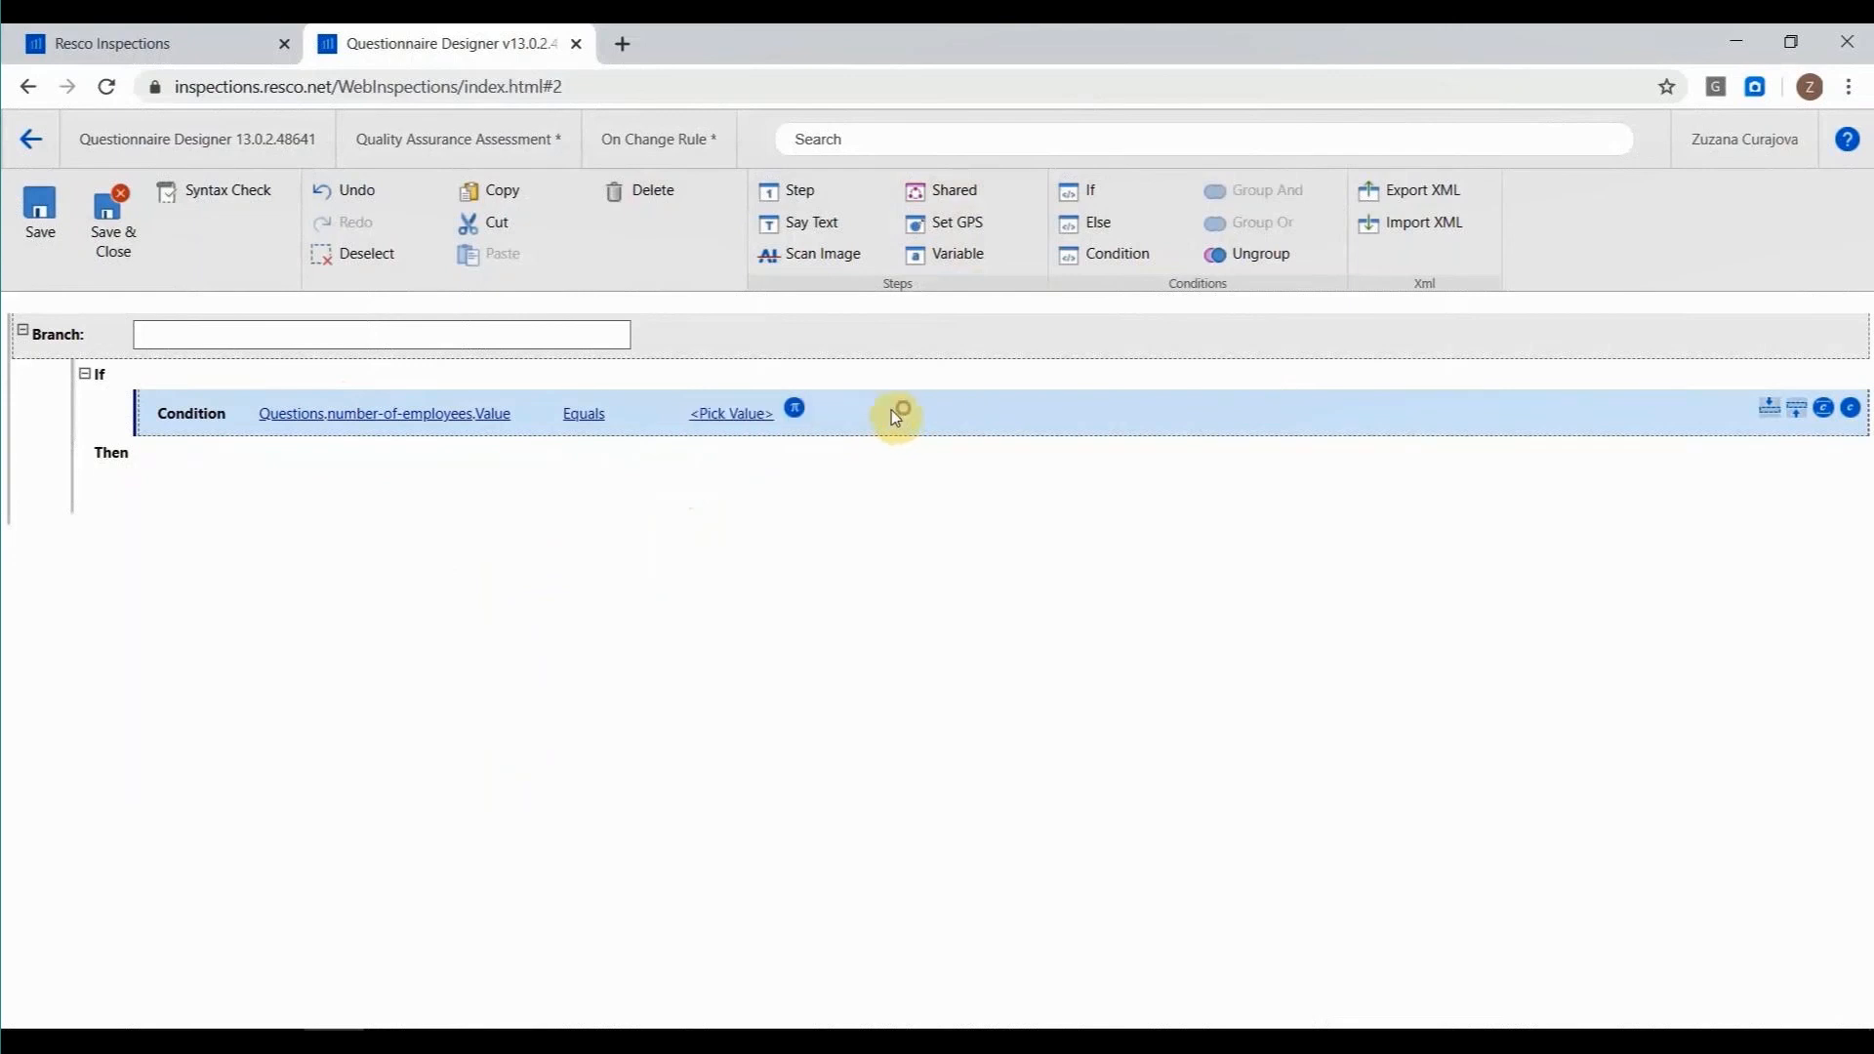
pyautogui.click(746, 417)
pyautogui.click(745, 413)
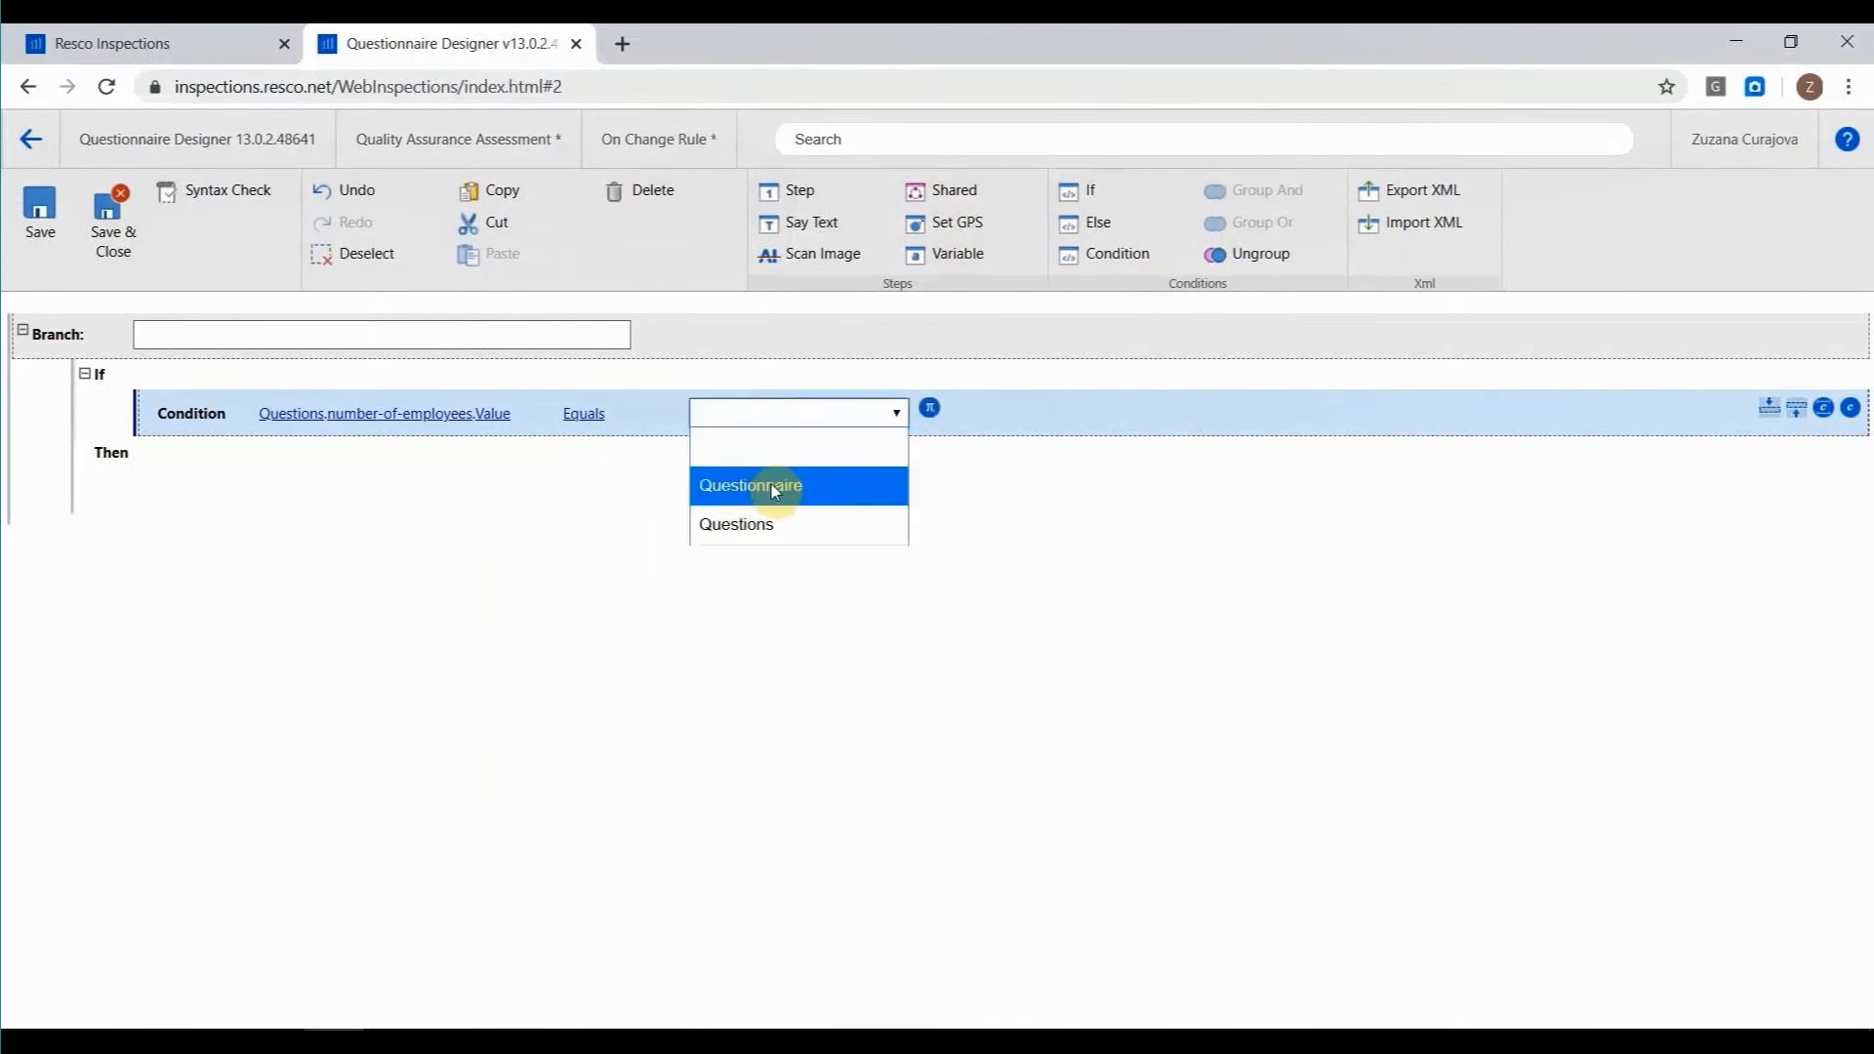
pyautogui.click(748, 413)
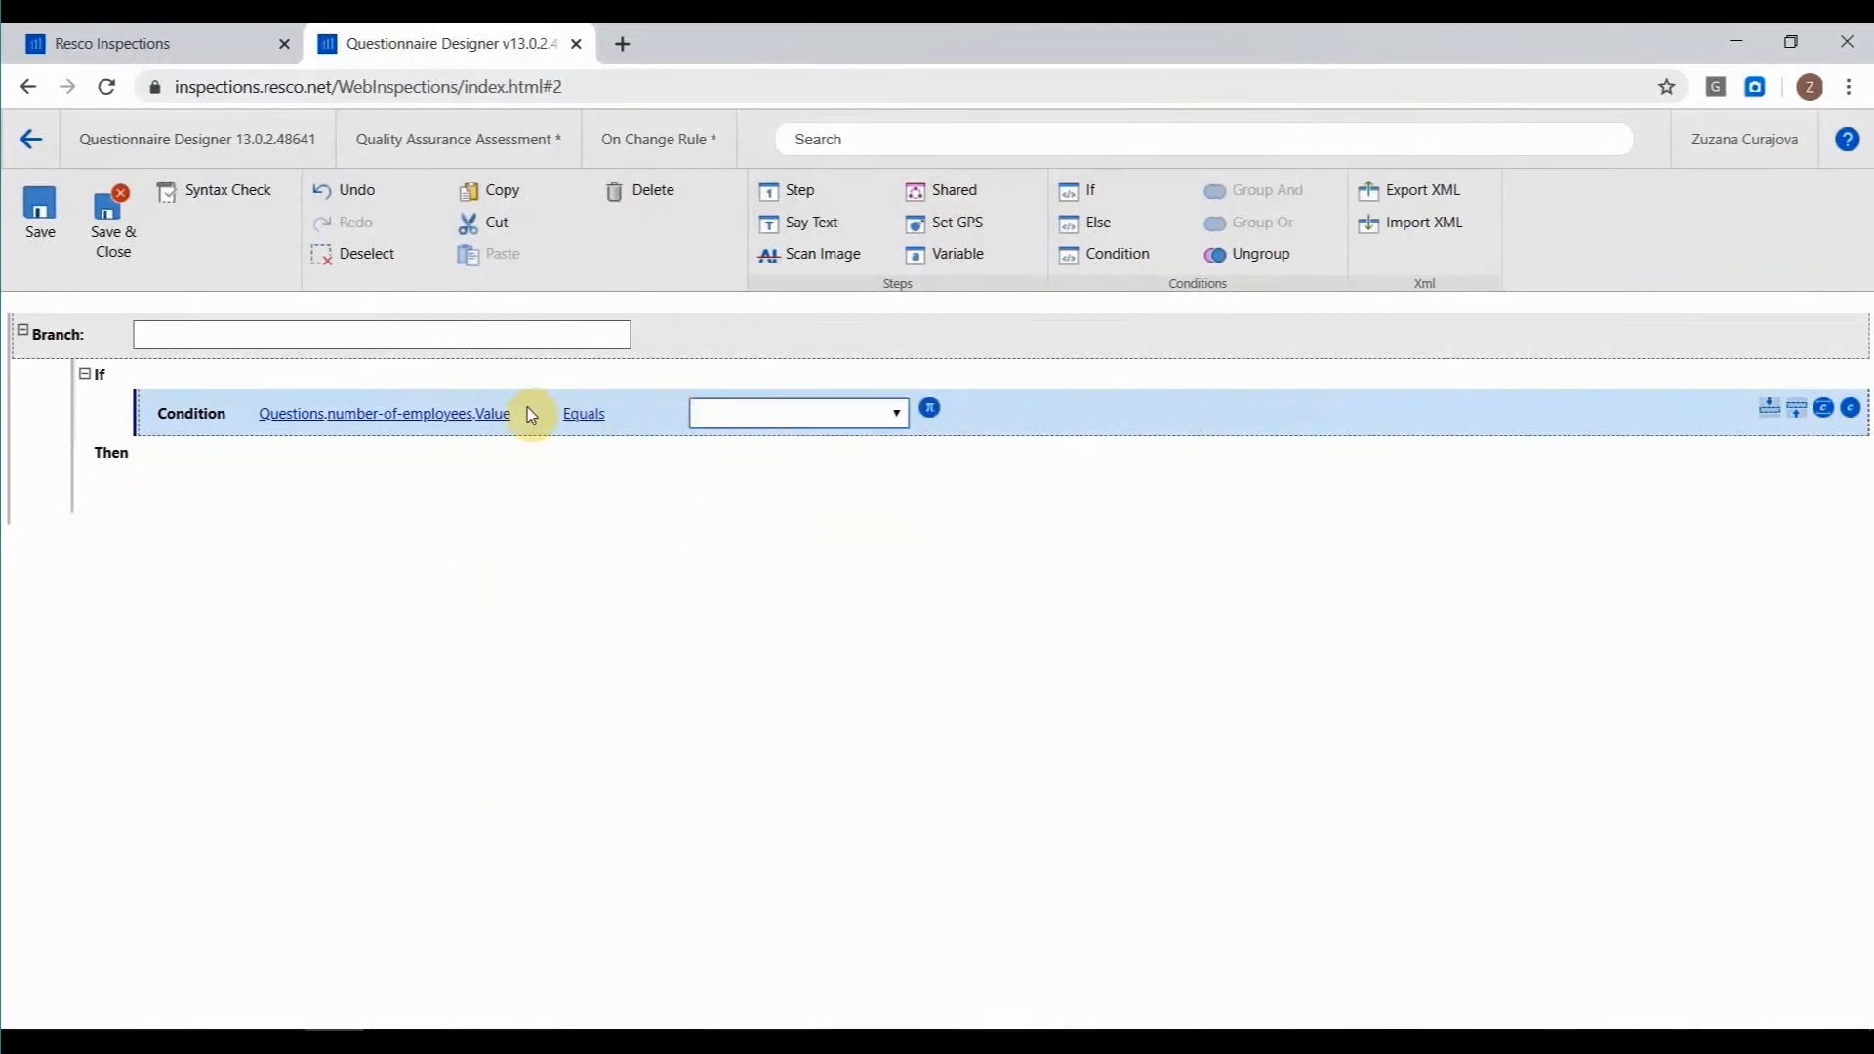
pyautogui.click(30, 138)
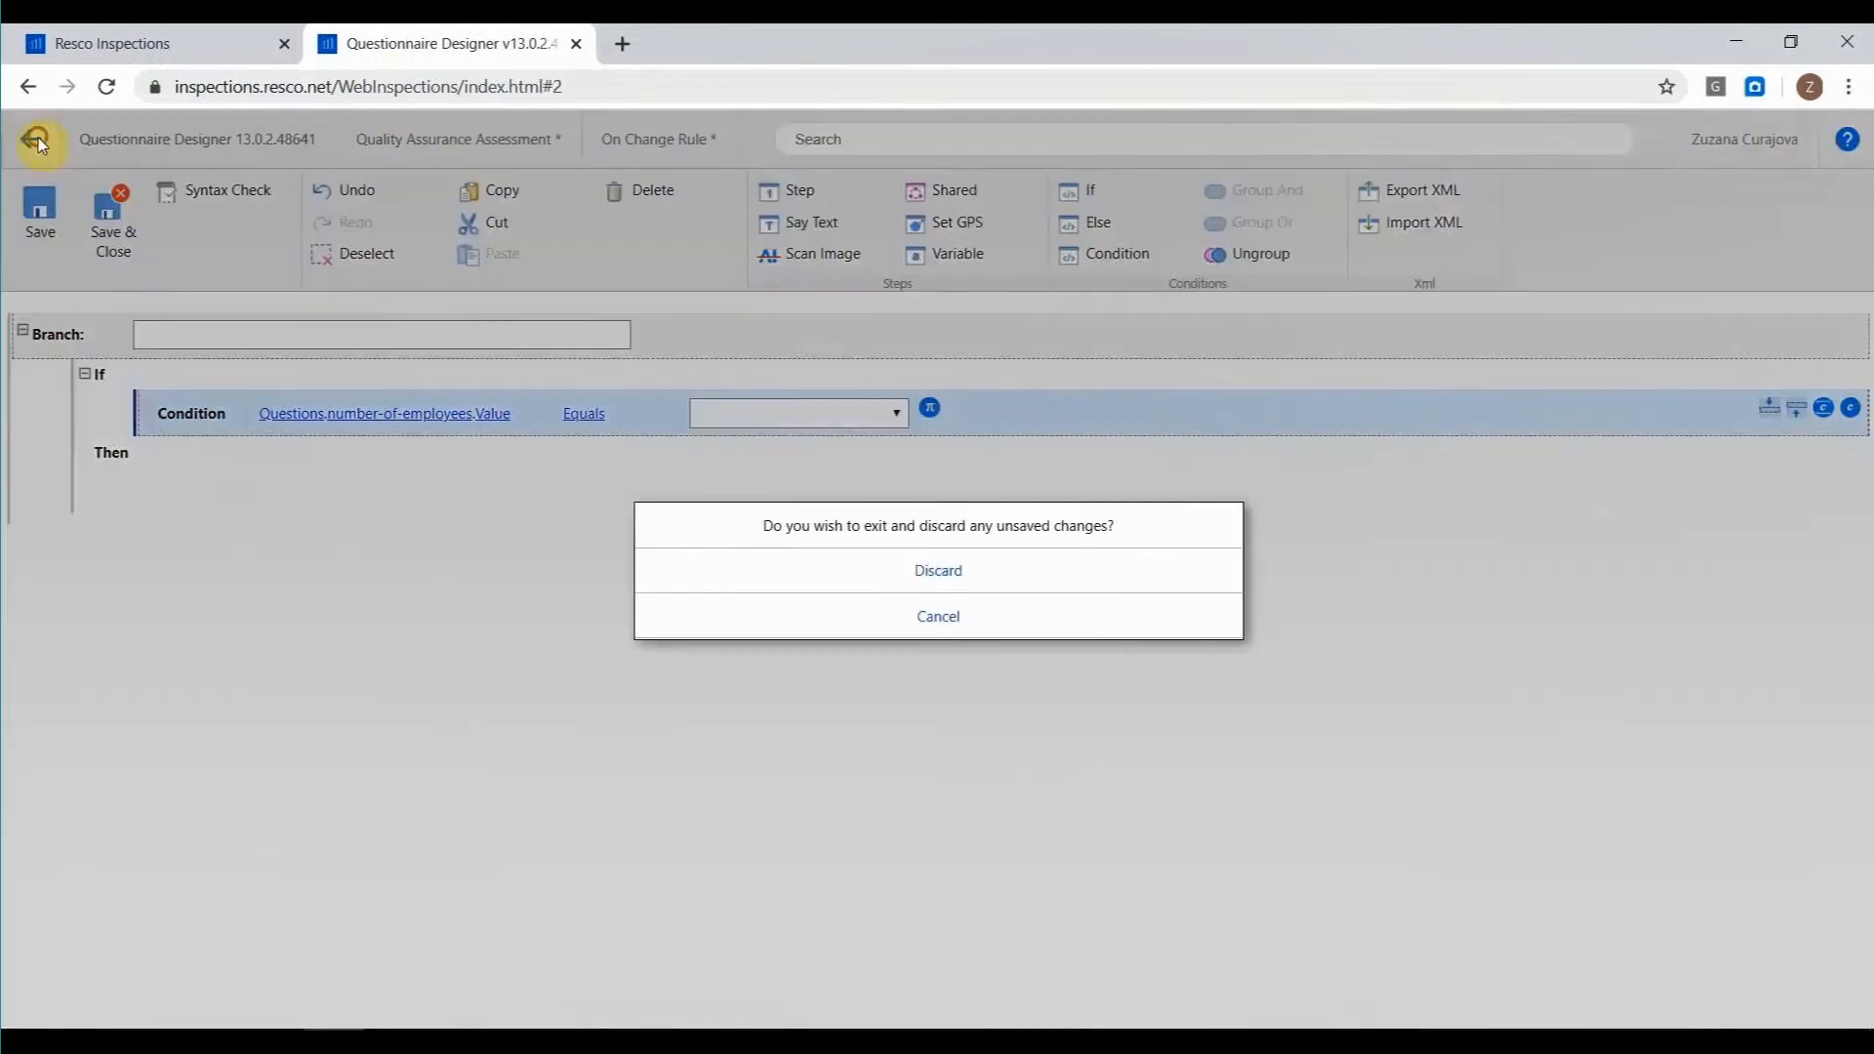
pyautogui.click(939, 571)
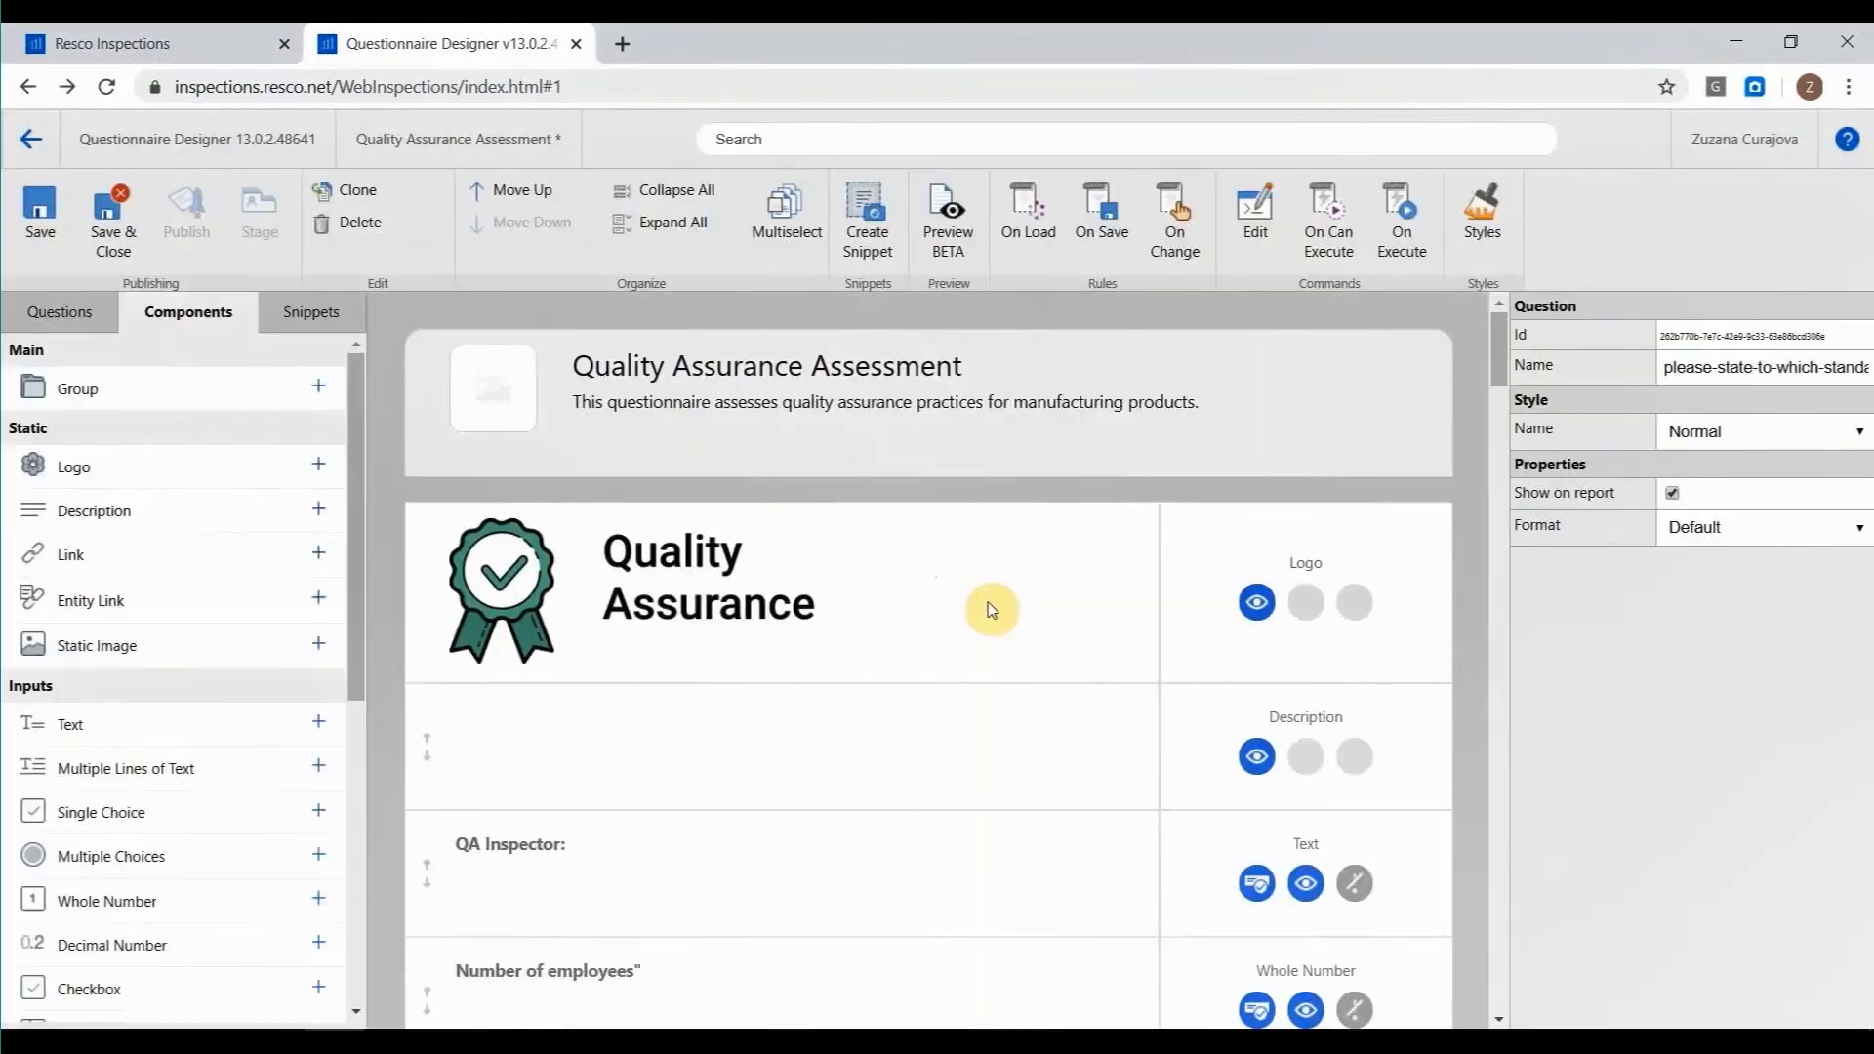
# Examine the questions in the QUALITY ASSURANCE group and the group's visibility options.
pyautogui.scroll(-3, 995, 615)
pyautogui.scroll(-4, 1008, 627)
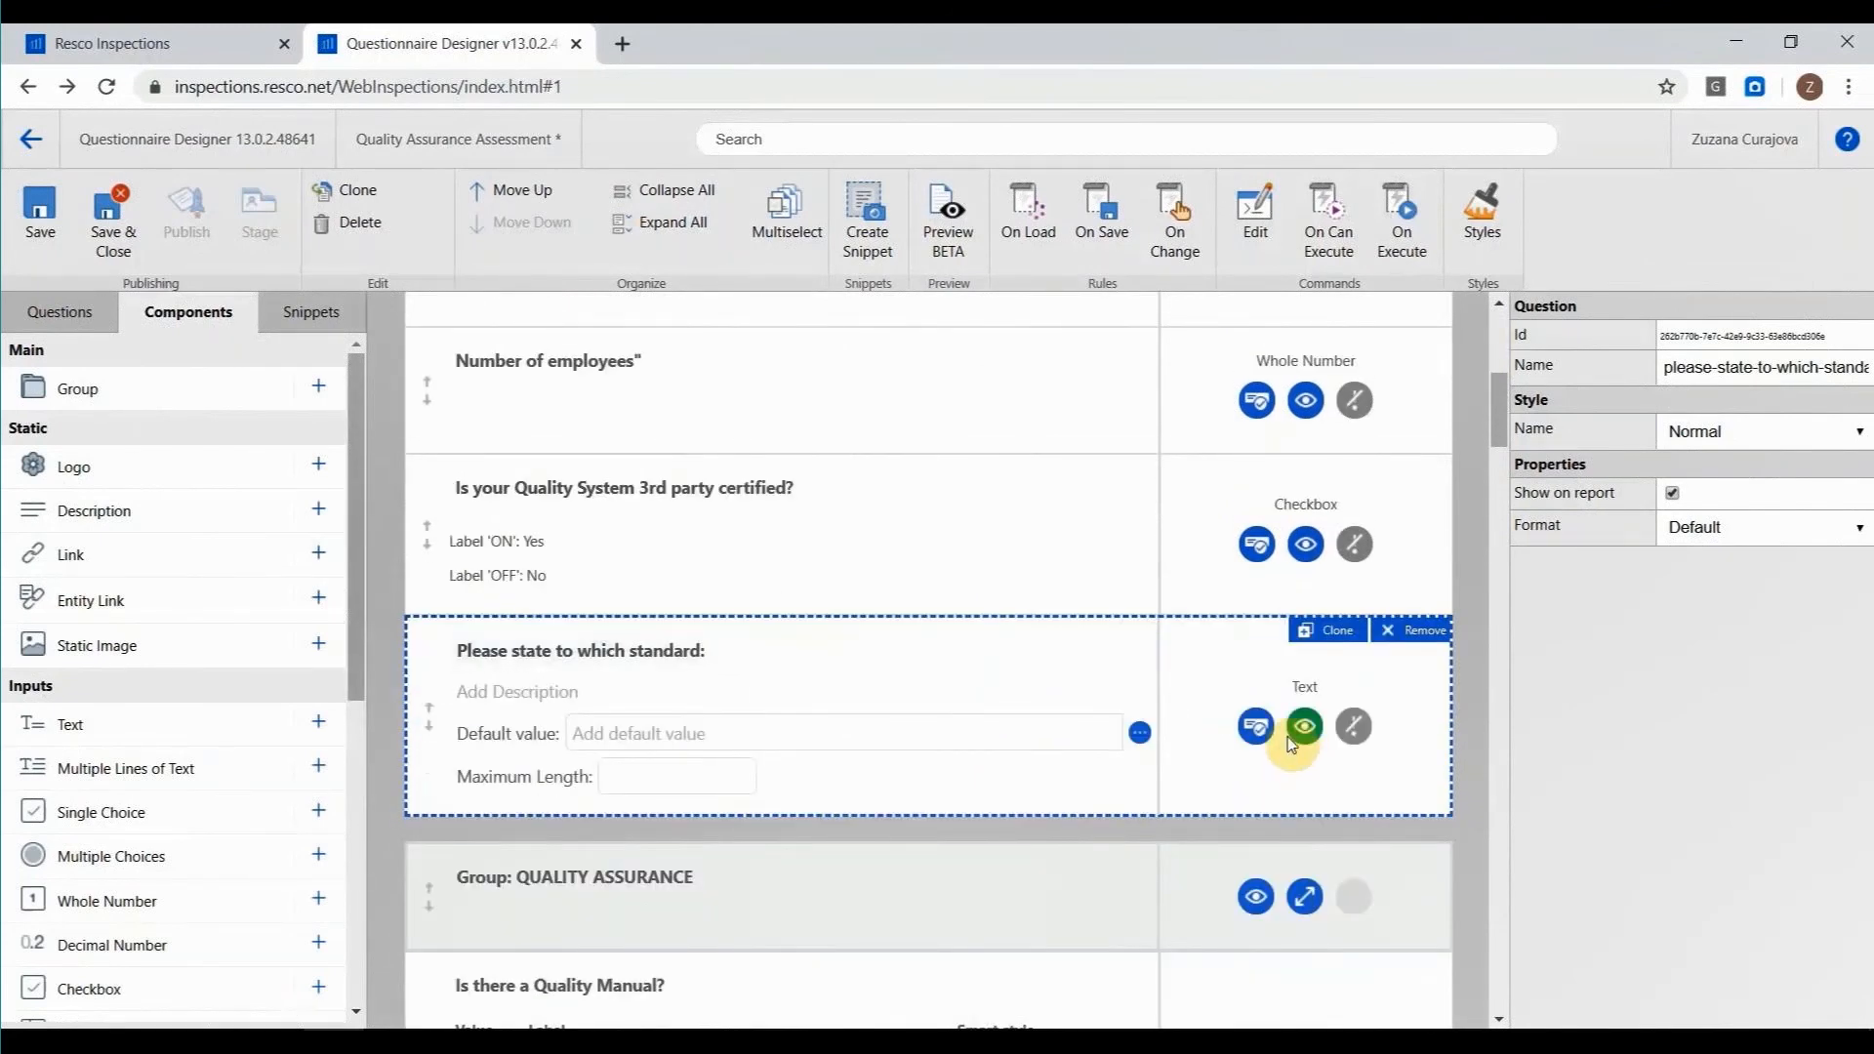
pyautogui.scroll(-1, 997, 701)
pyautogui.scroll(-1, 996, 703)
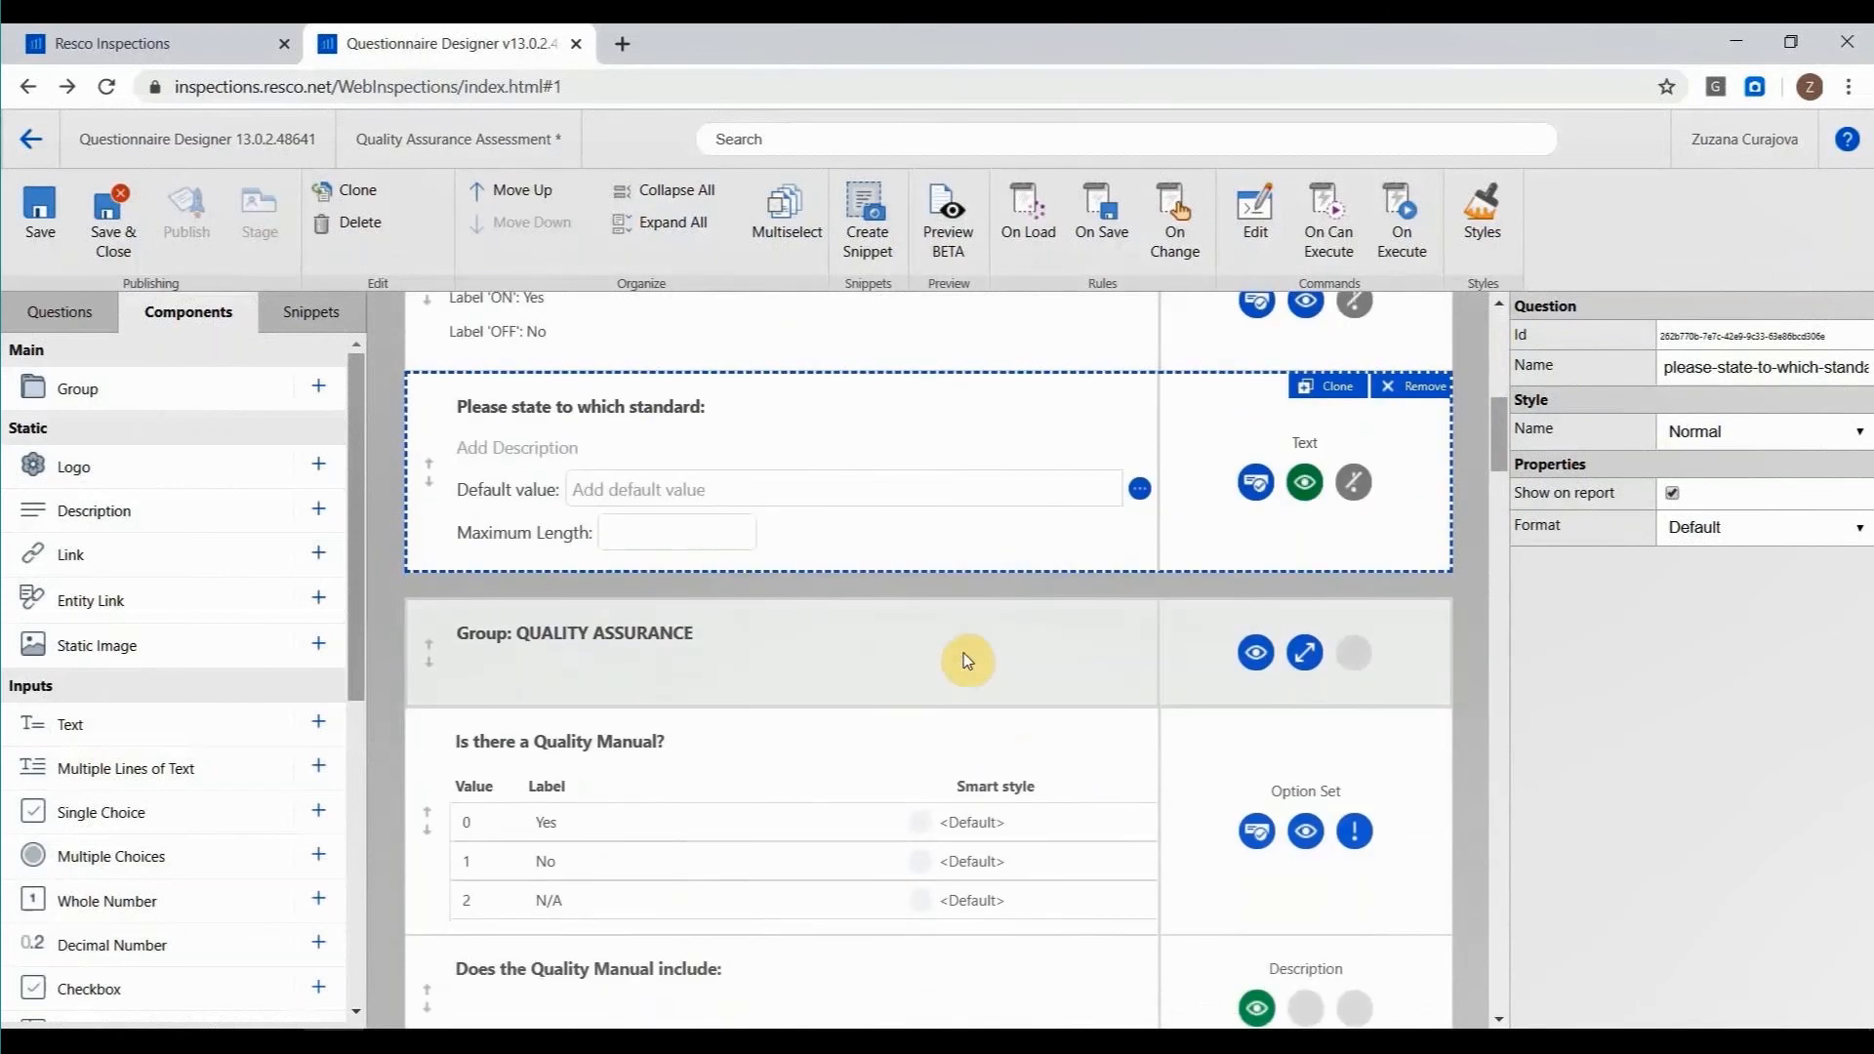
pyautogui.click(953, 657)
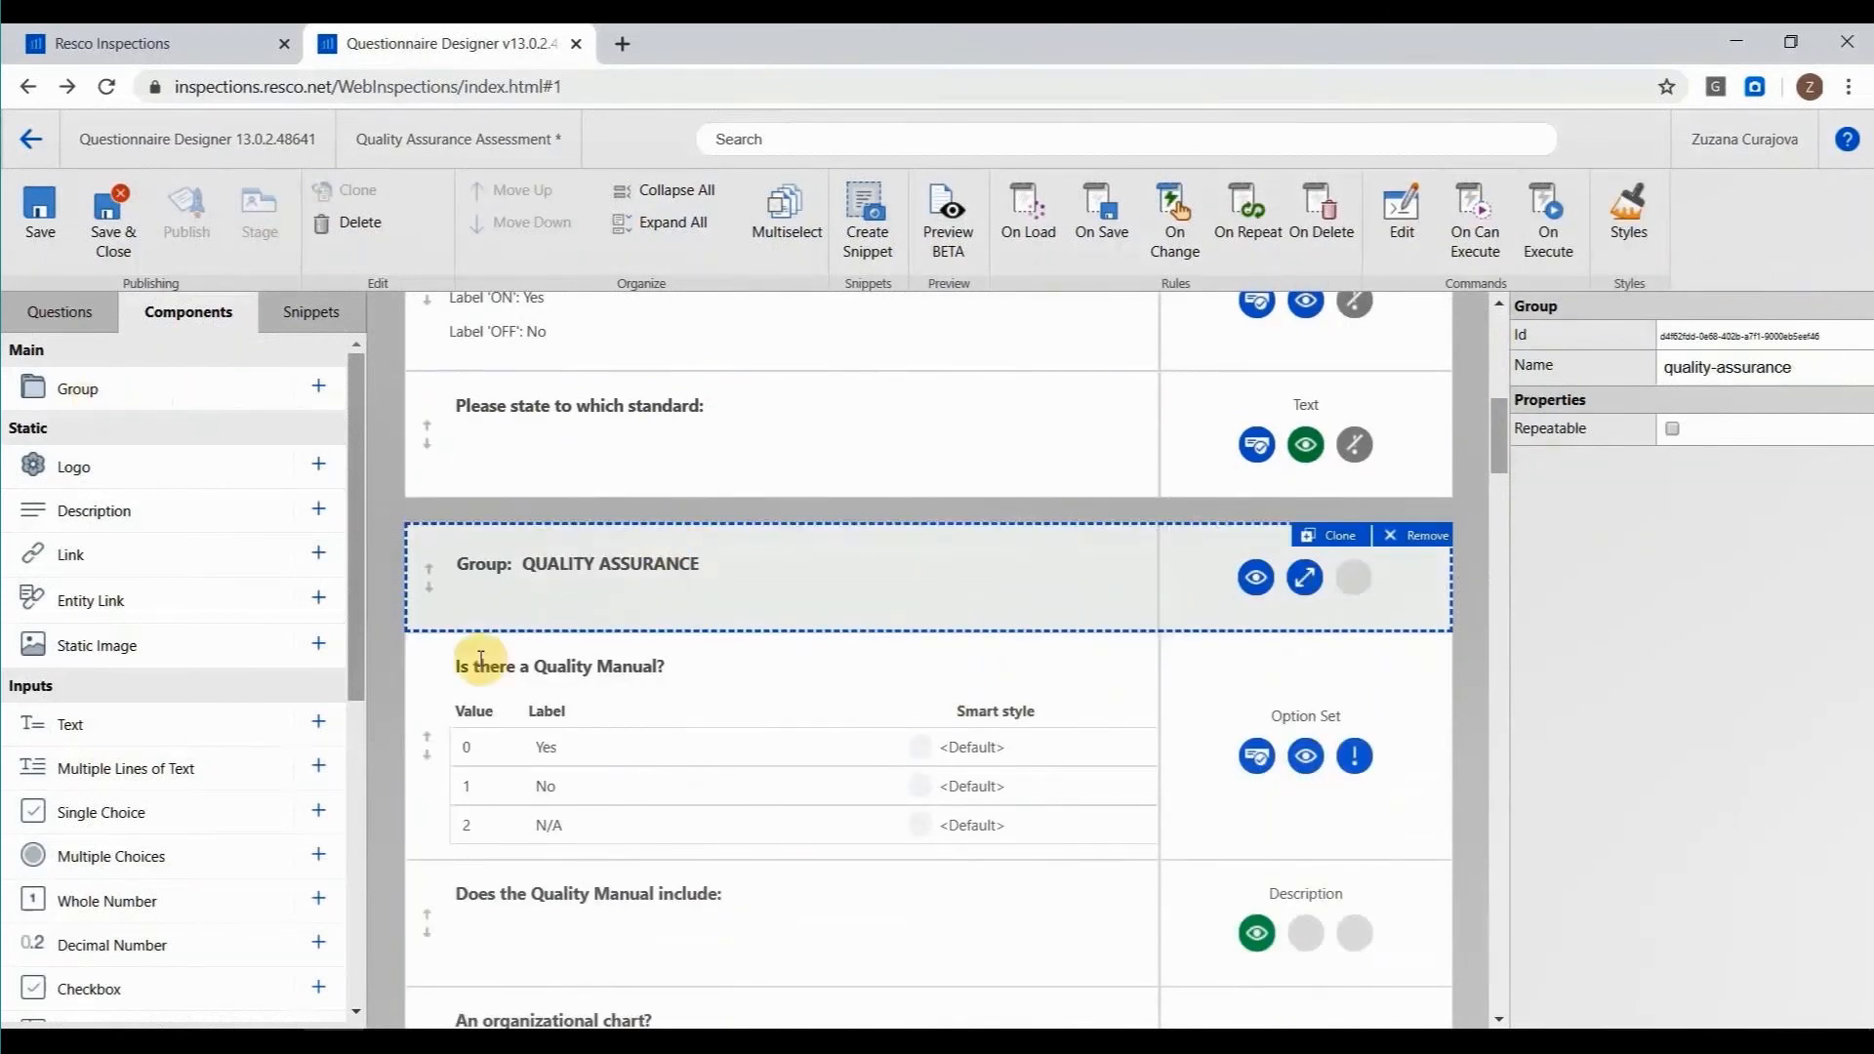
pyautogui.scroll(-7, 482, 663)
pyautogui.scroll(-10, 480, 664)
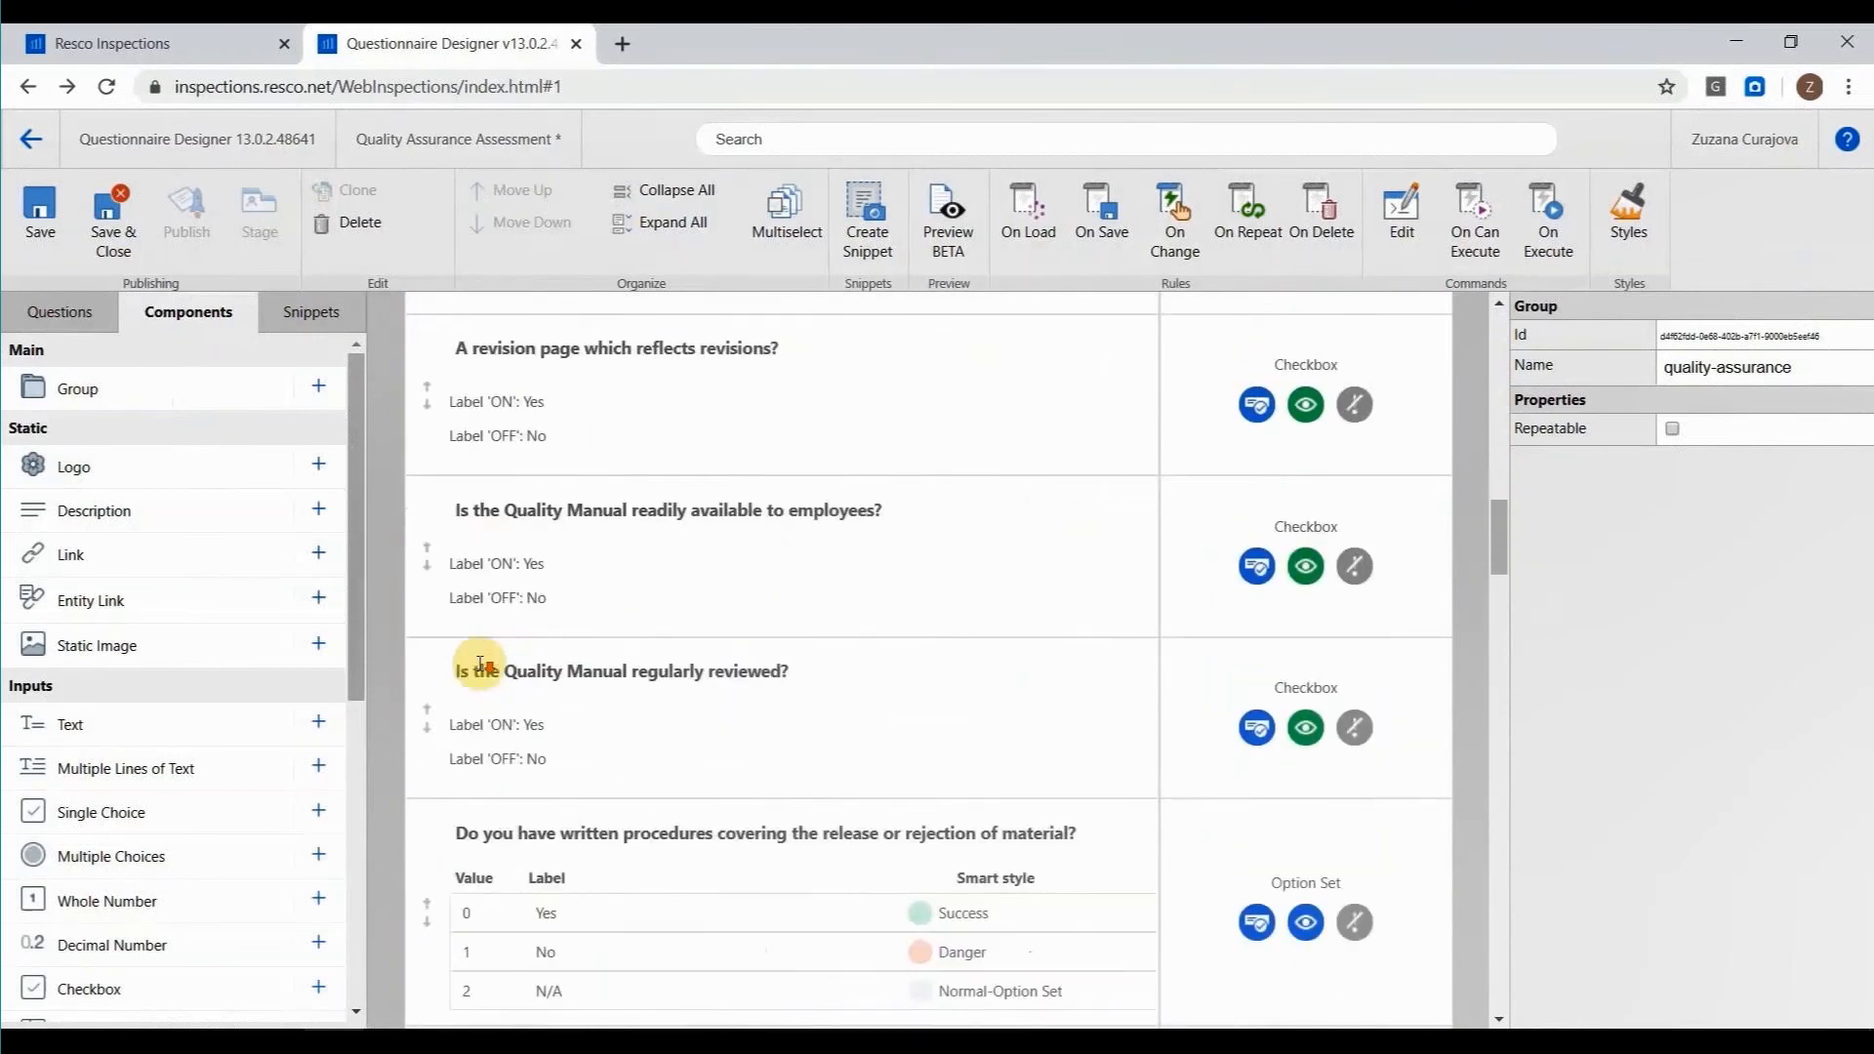
pyautogui.scroll(-4, 471, 758)
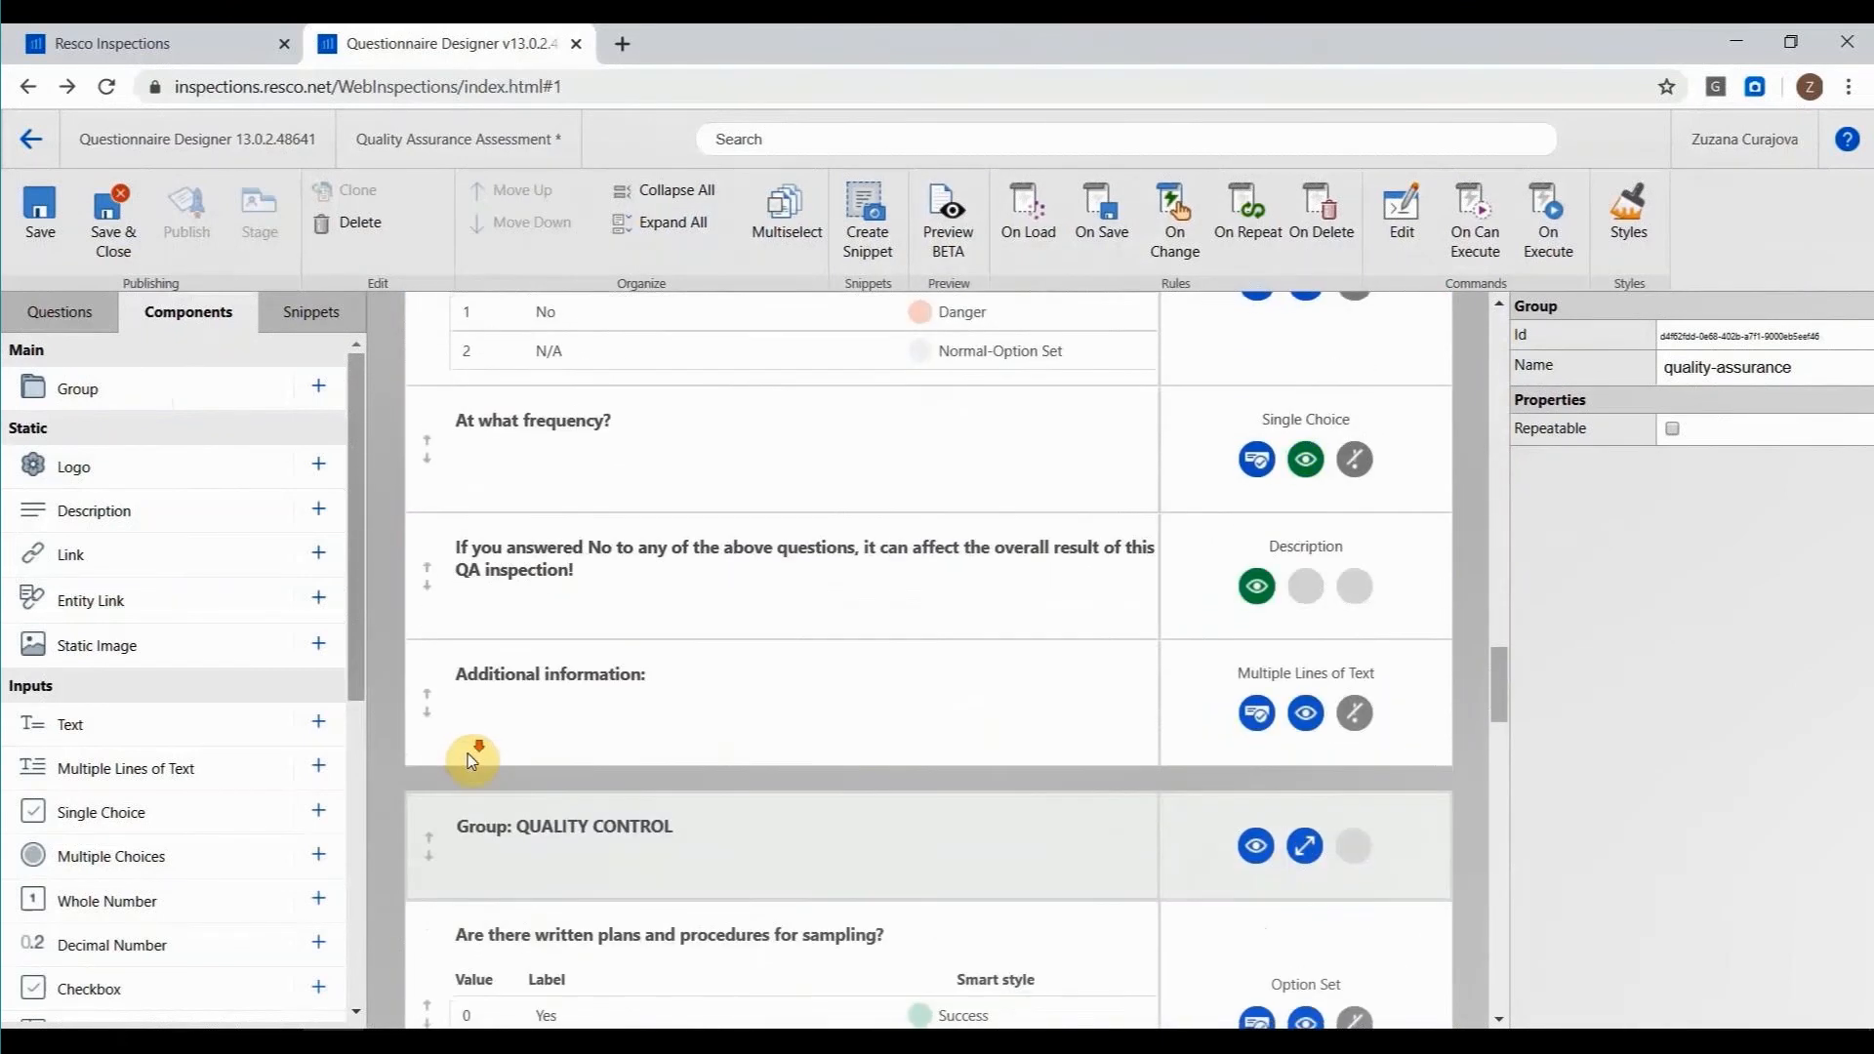
pyautogui.scroll(15, 736, 748)
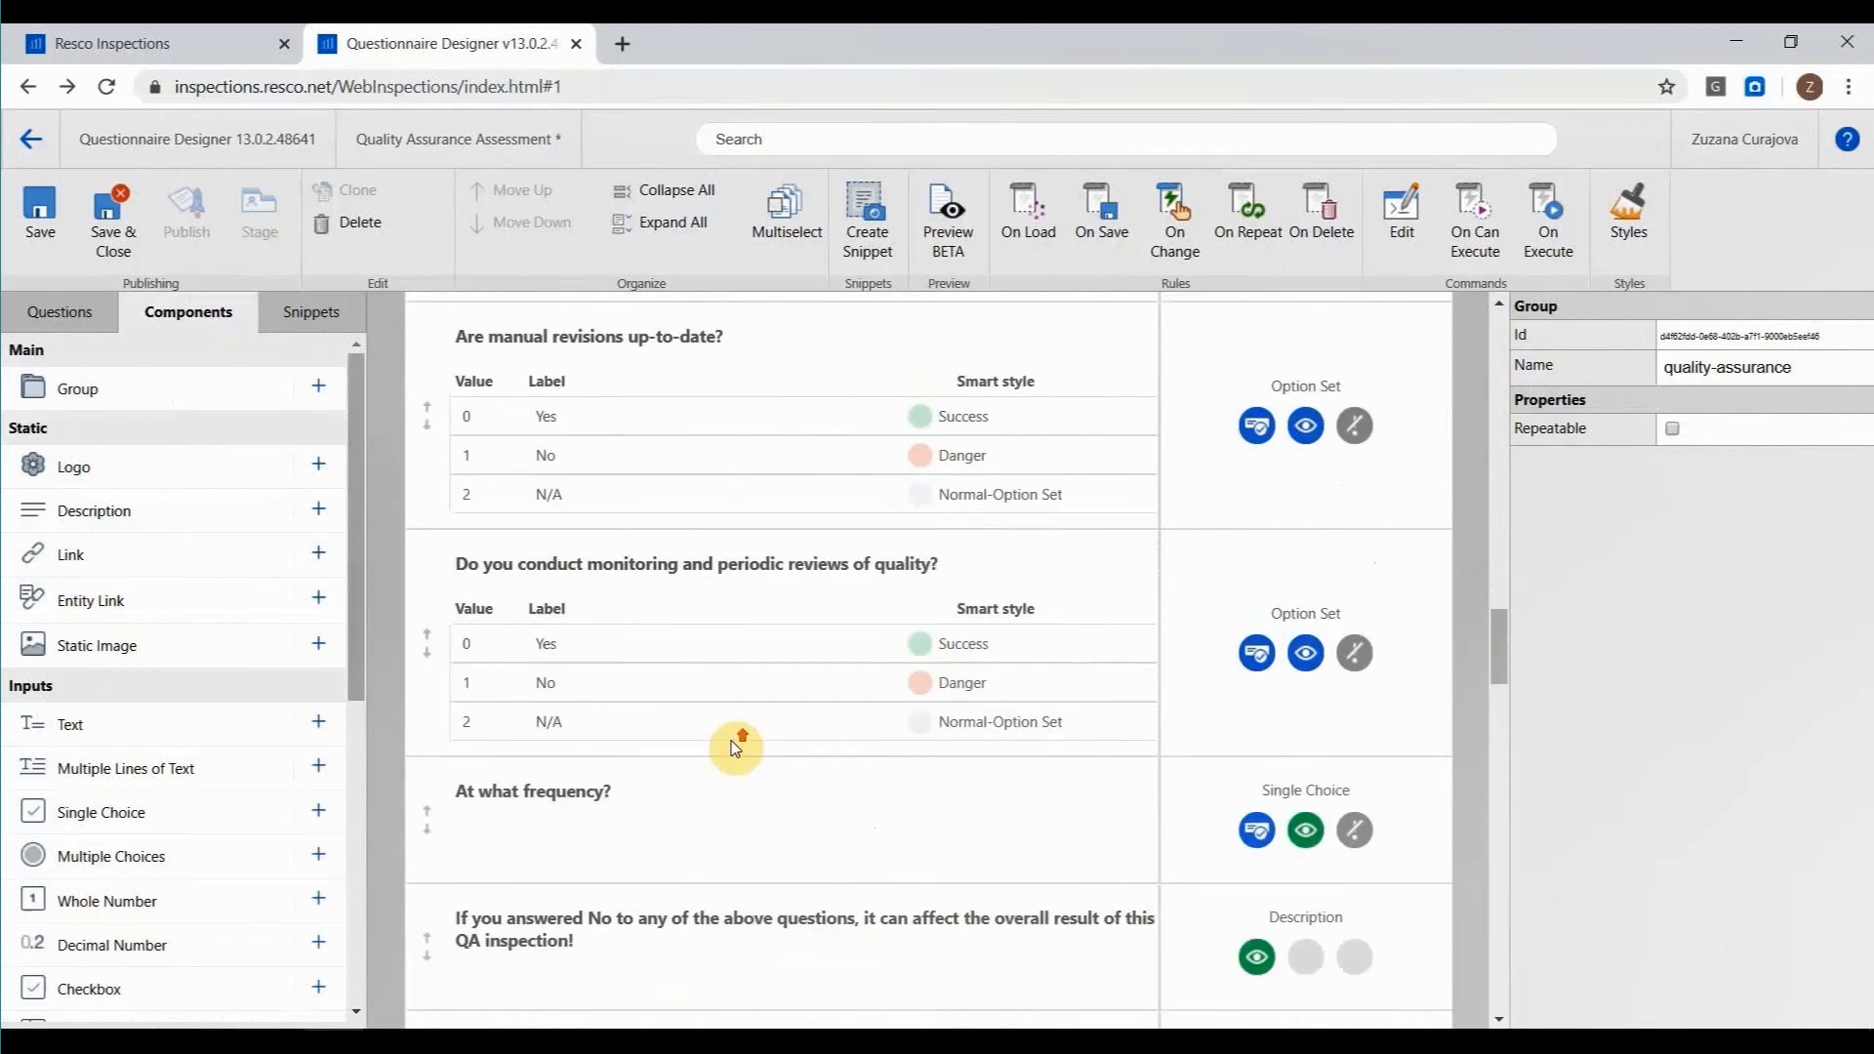
pyautogui.scroll(6, 736, 748)
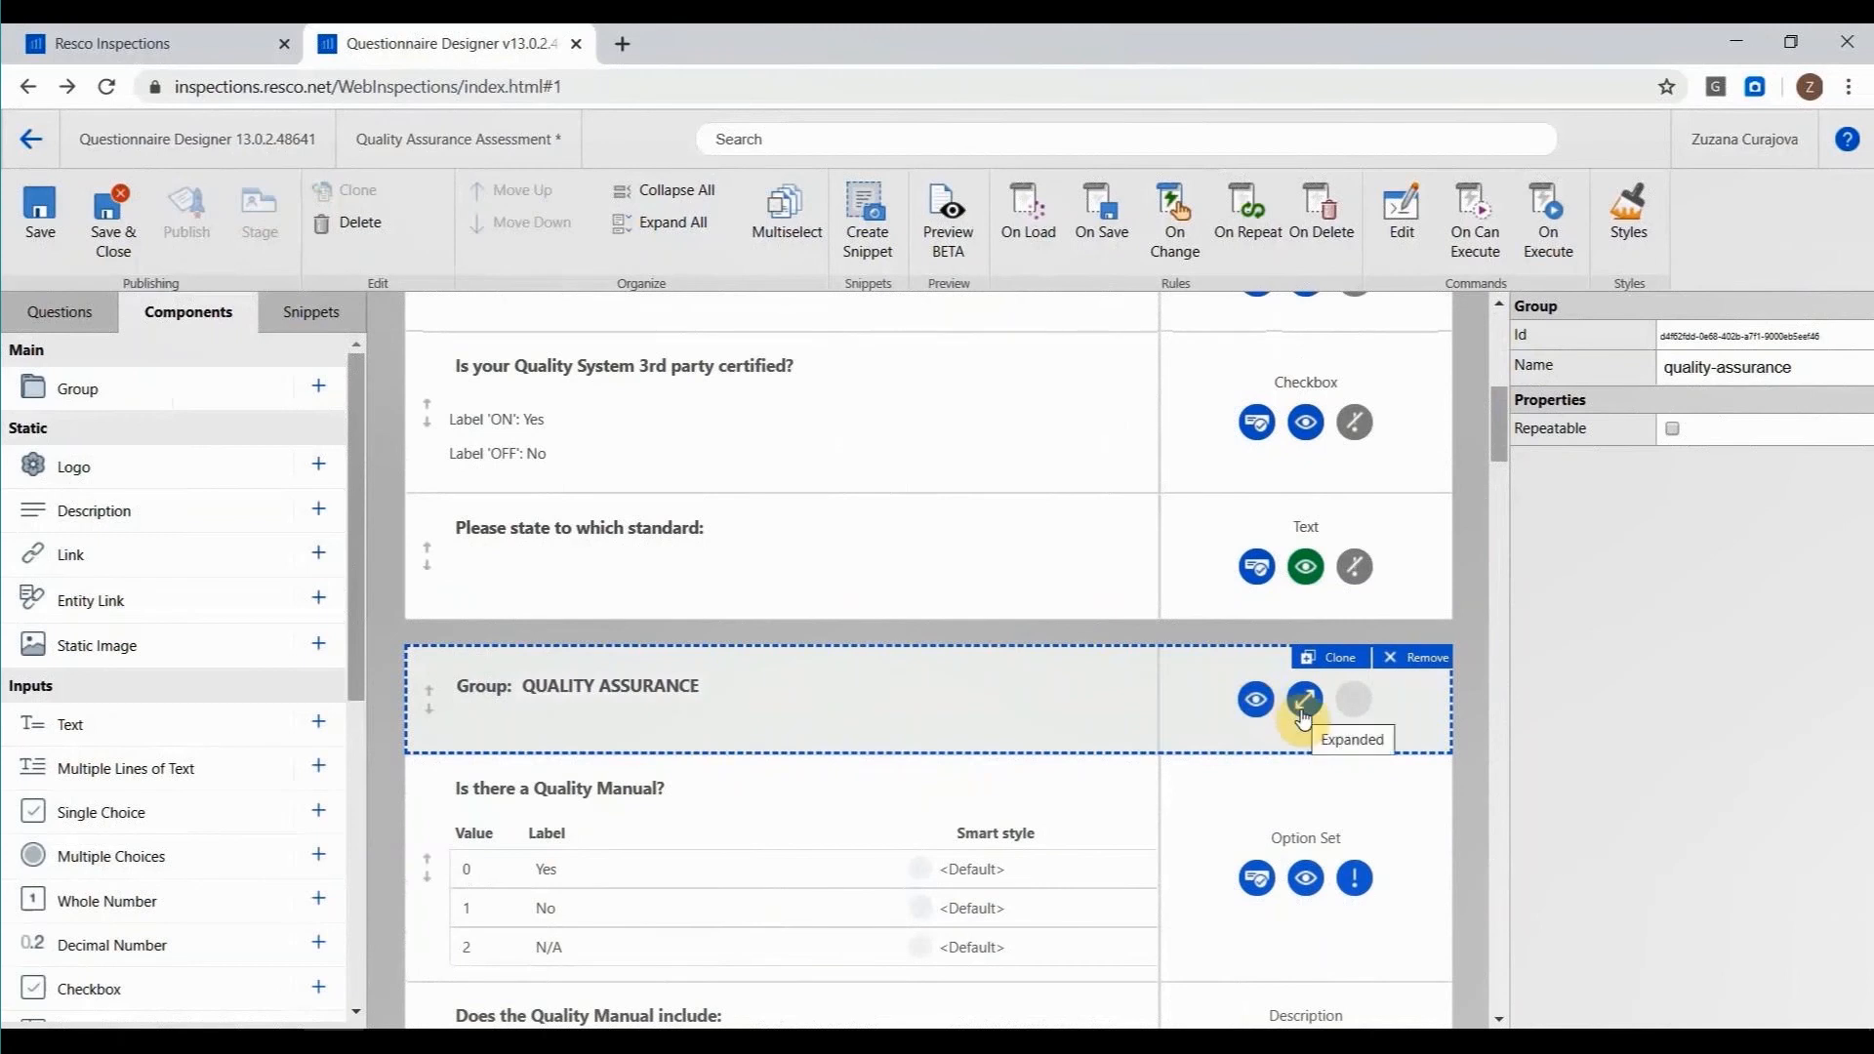
pyautogui.click(1256, 699)
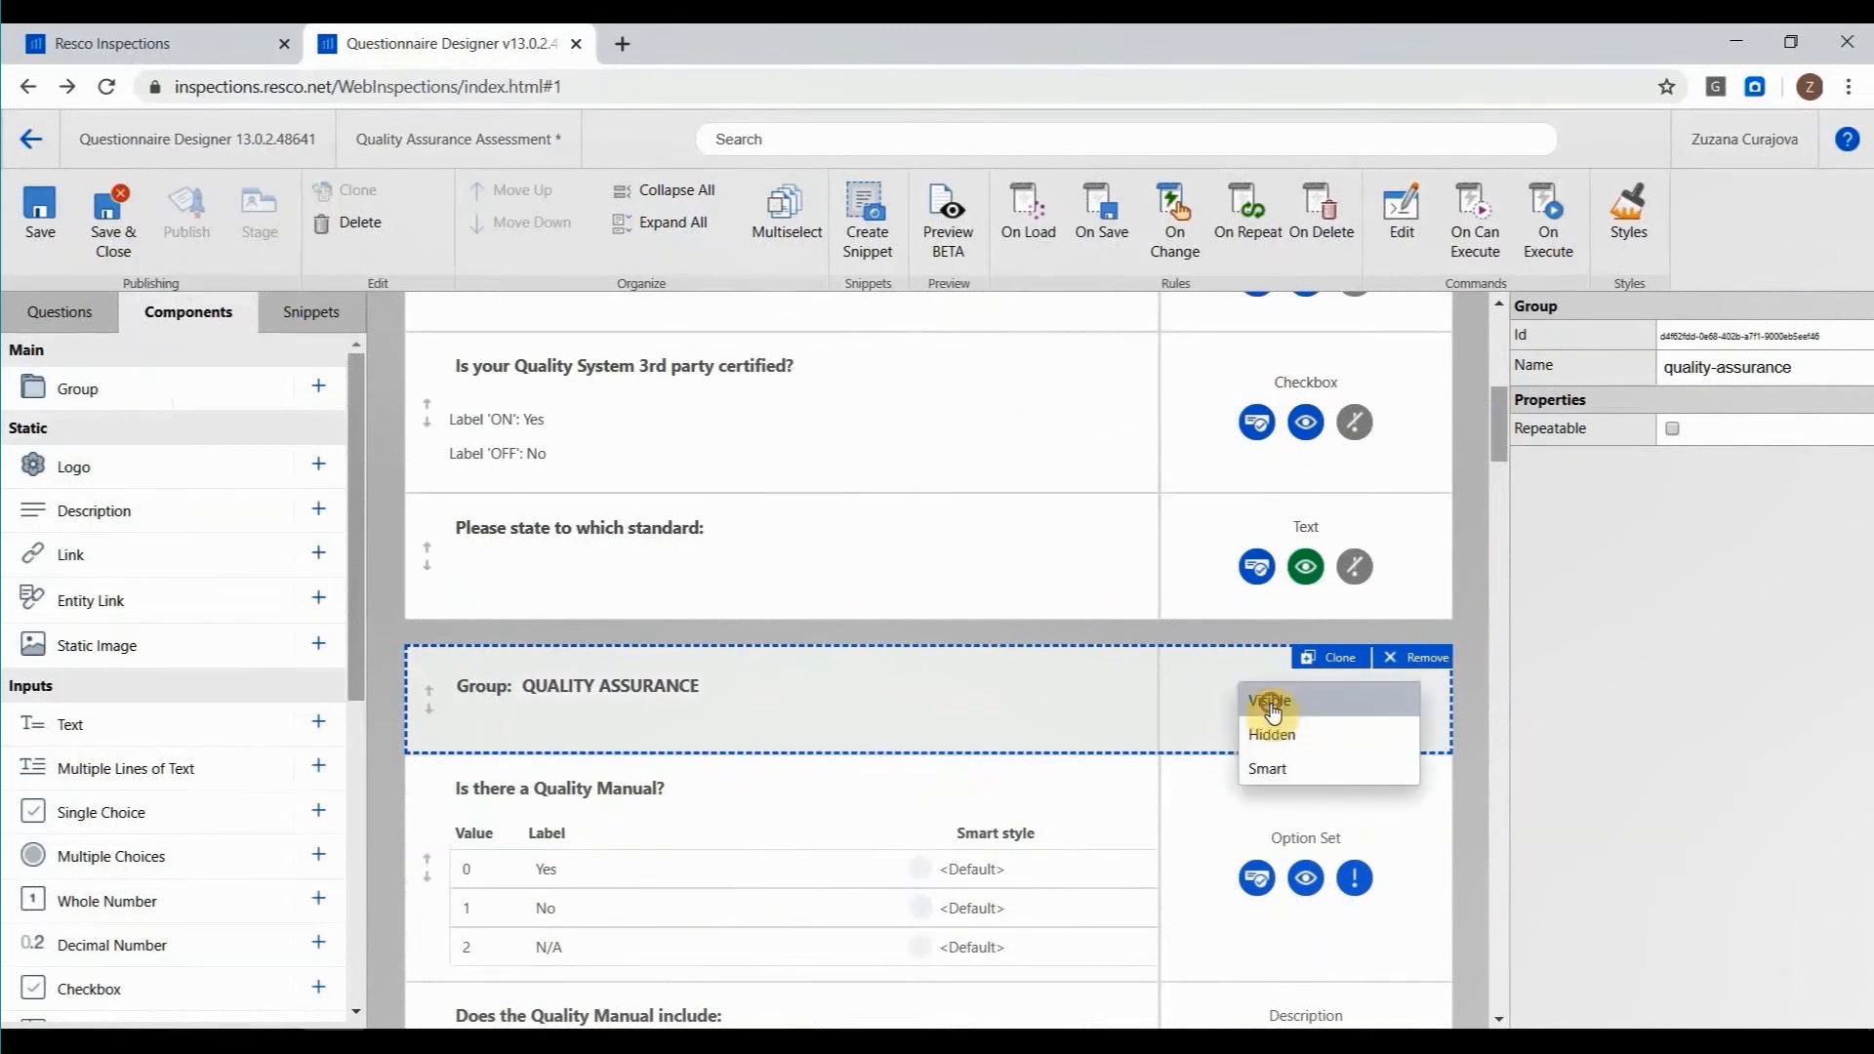
pyautogui.click(1197, 687)
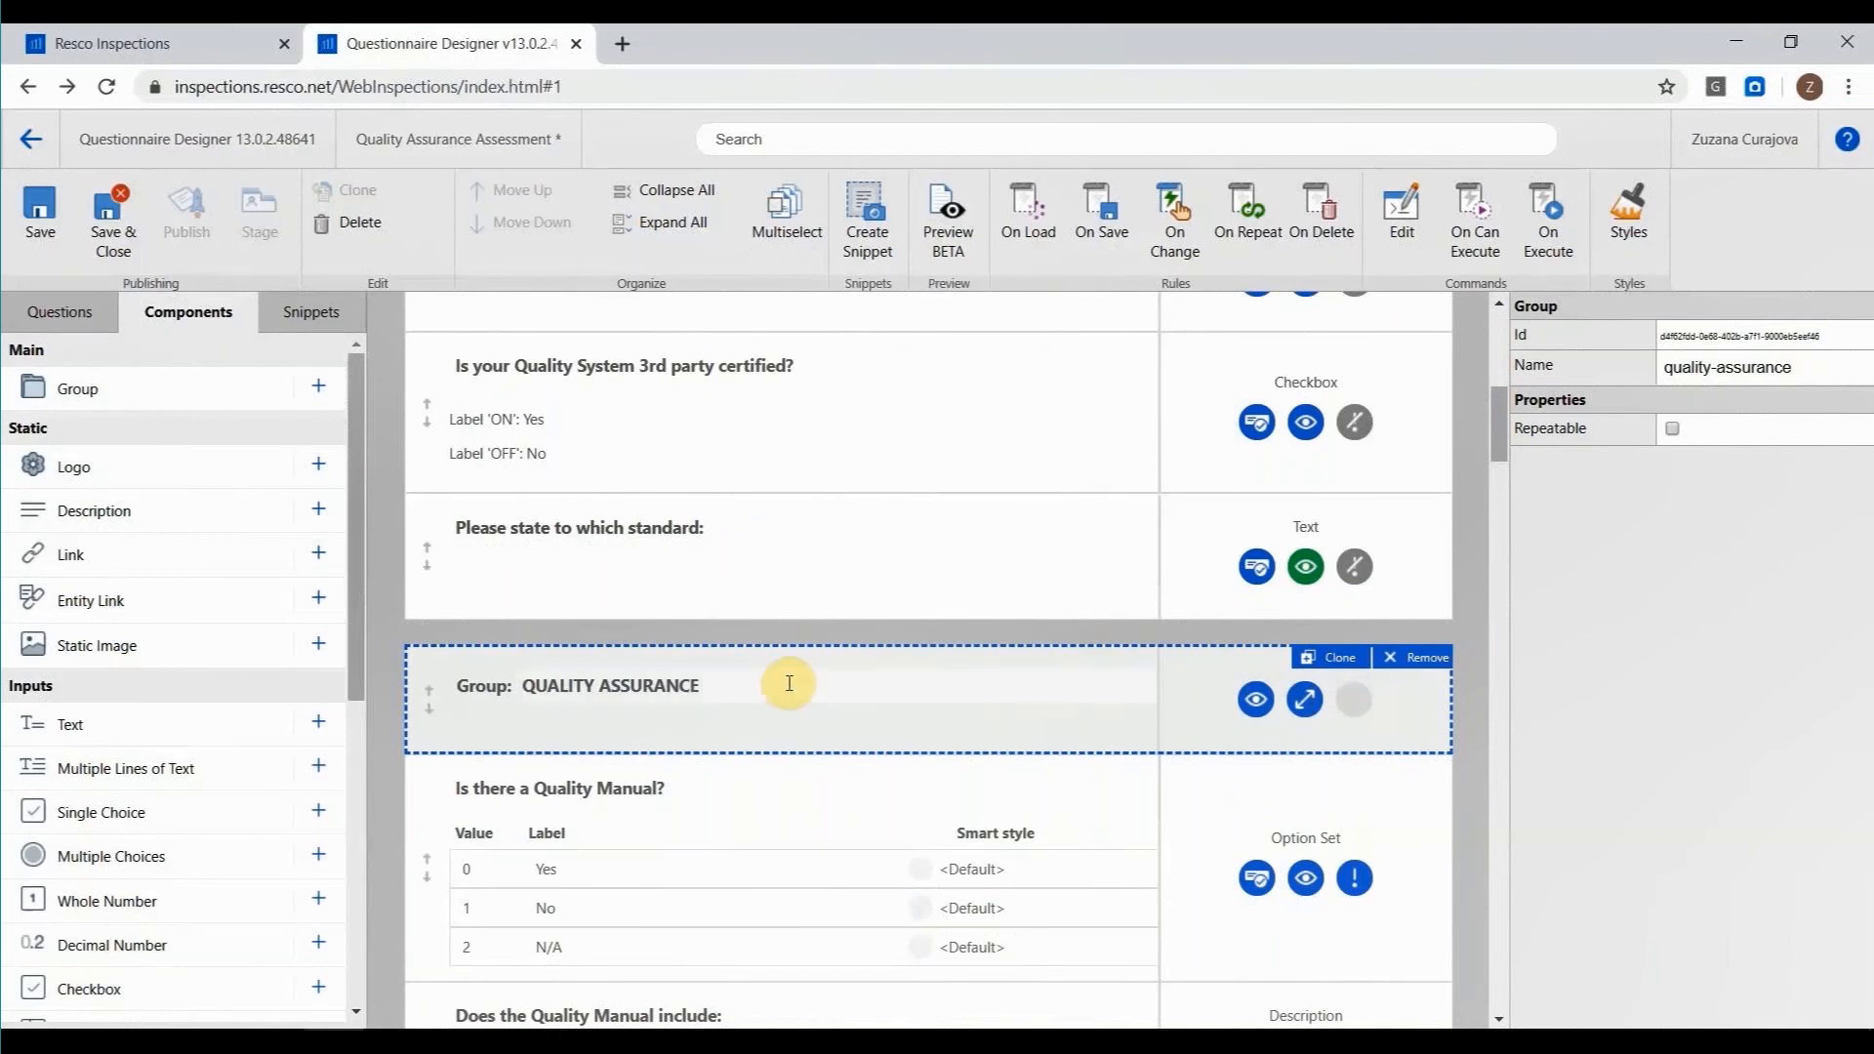
# Examine the "Is there a Quality Manual?" option set question and its available default values.
pyautogui.scroll(-3, 786, 682)
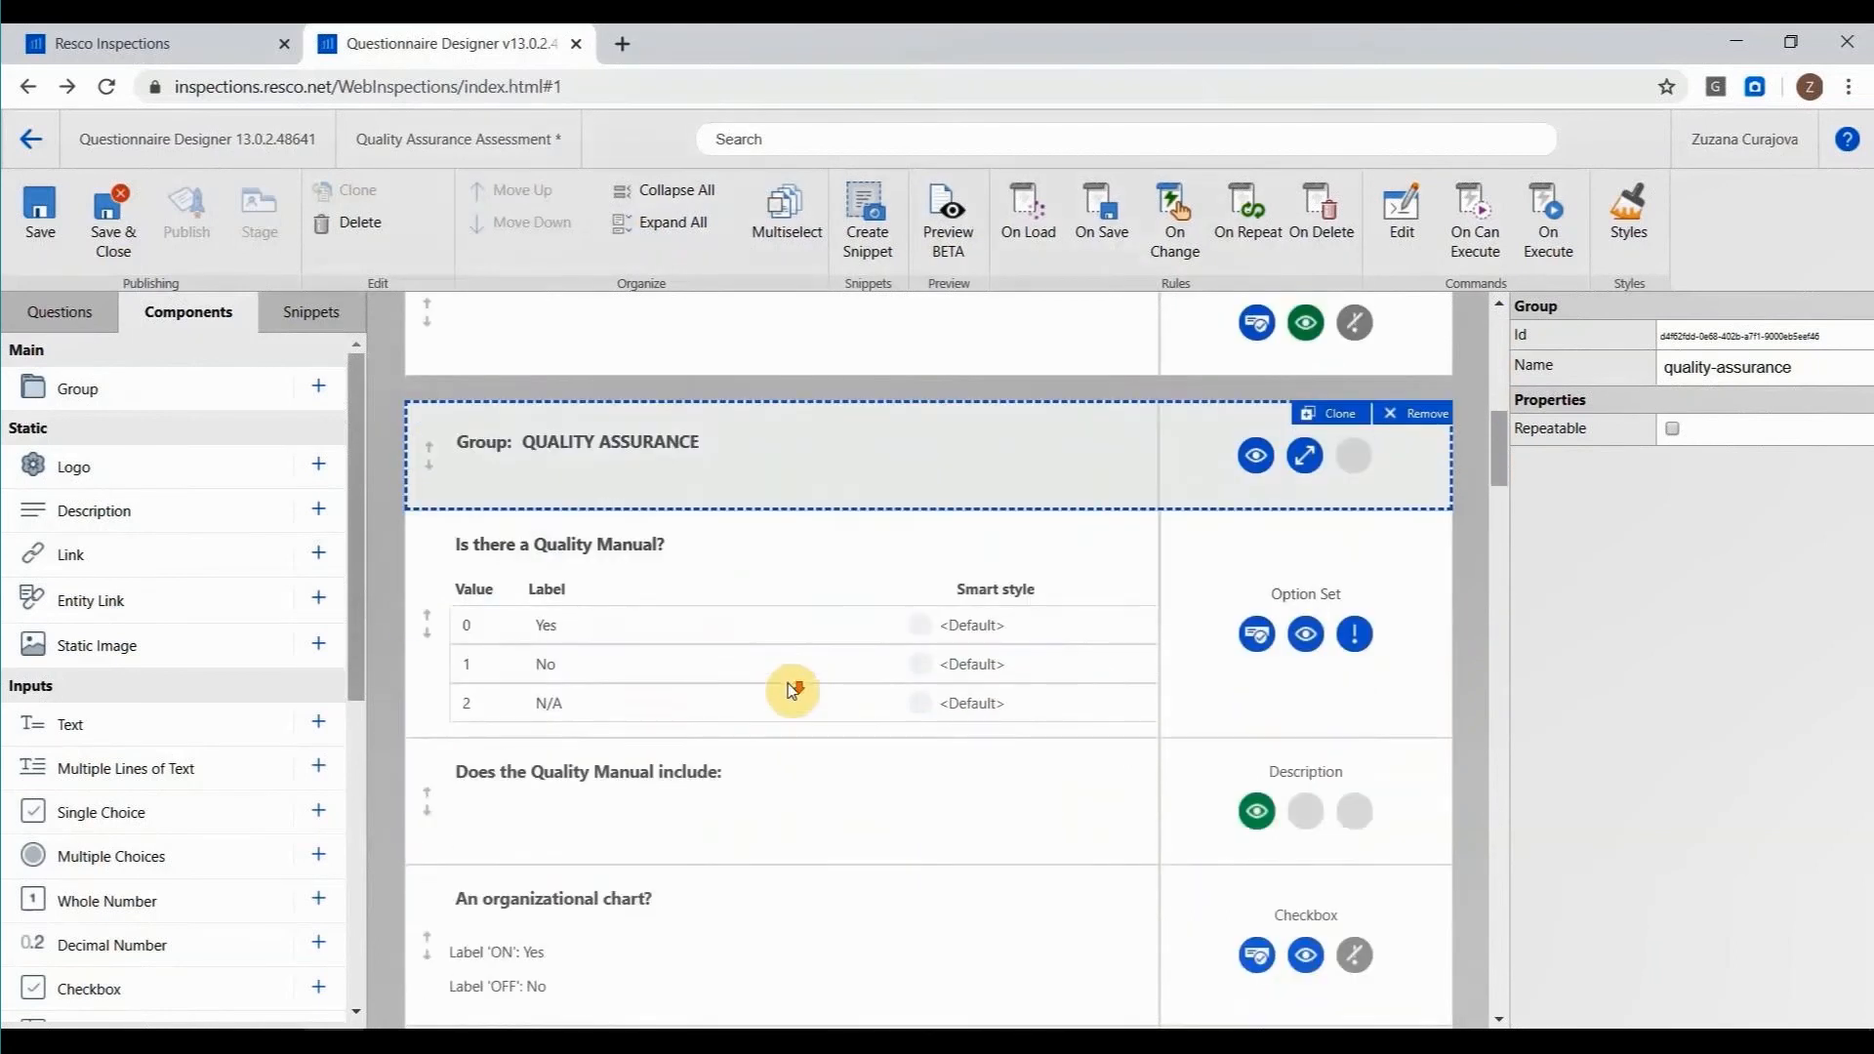
pyautogui.click(774, 548)
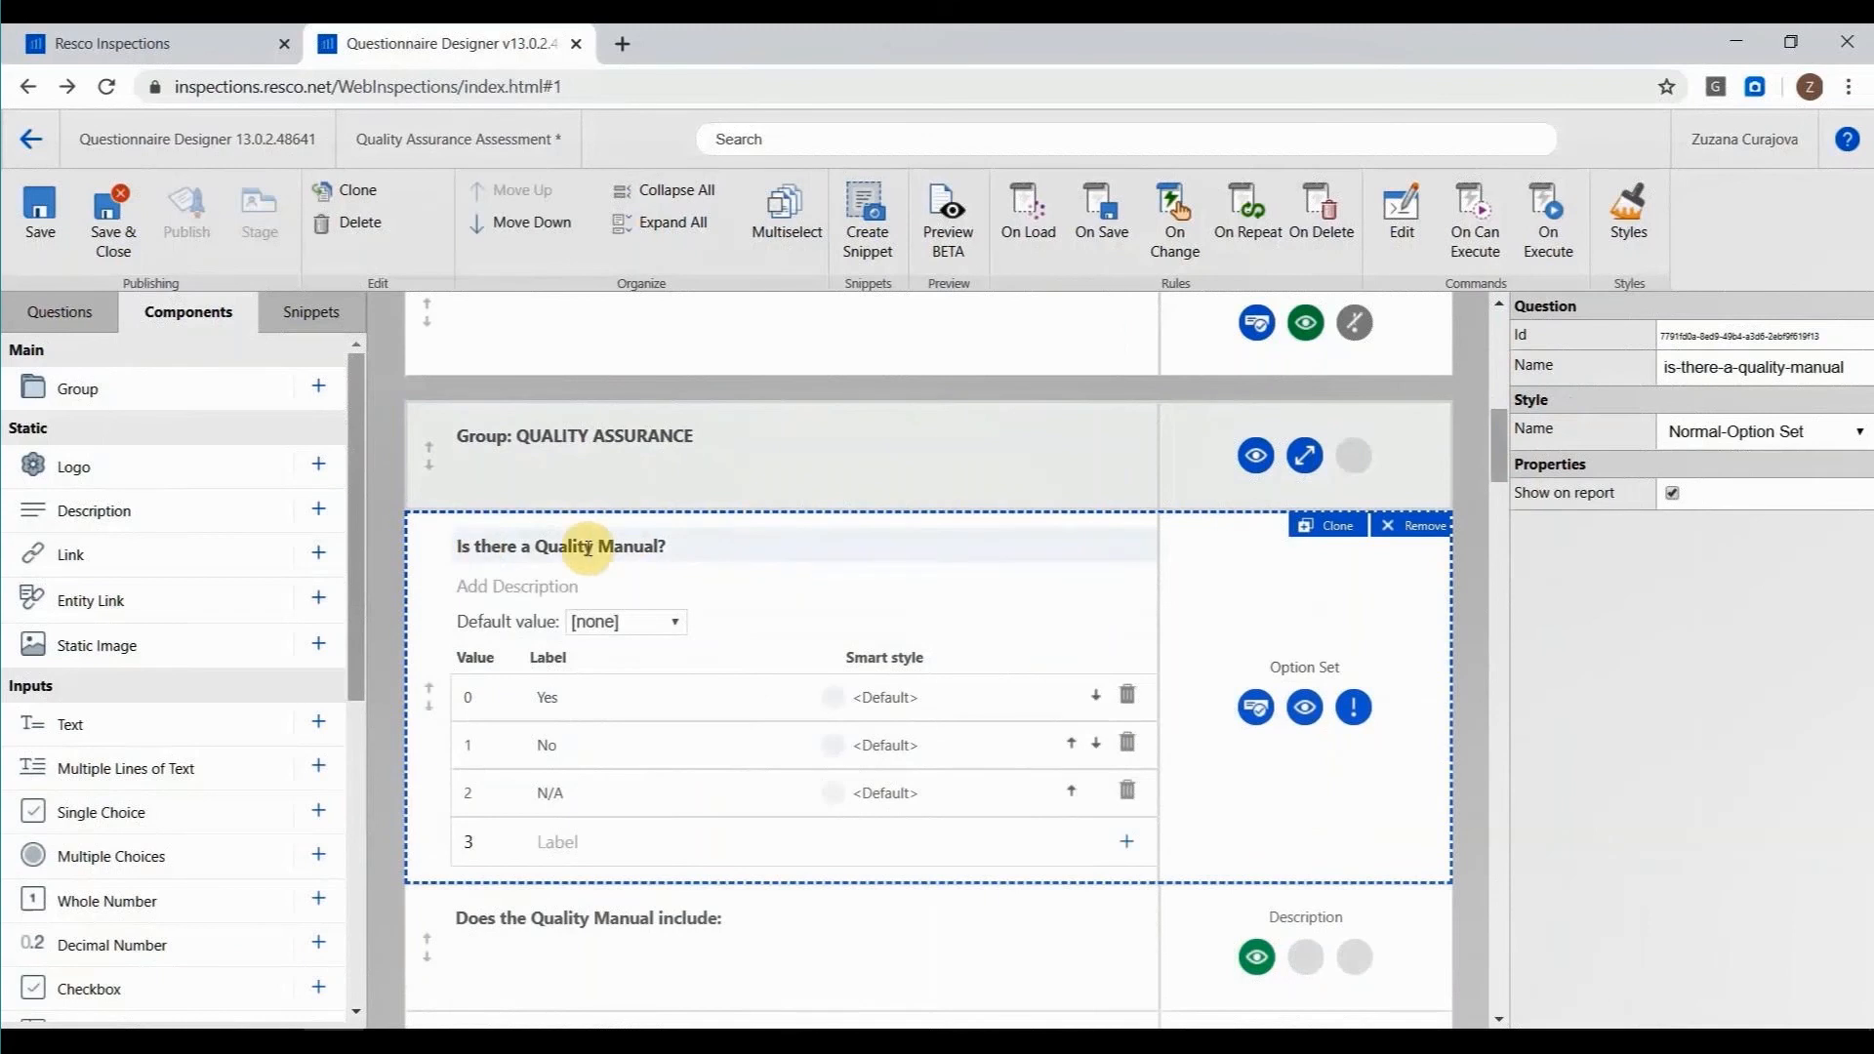
pyautogui.click(1258, 651)
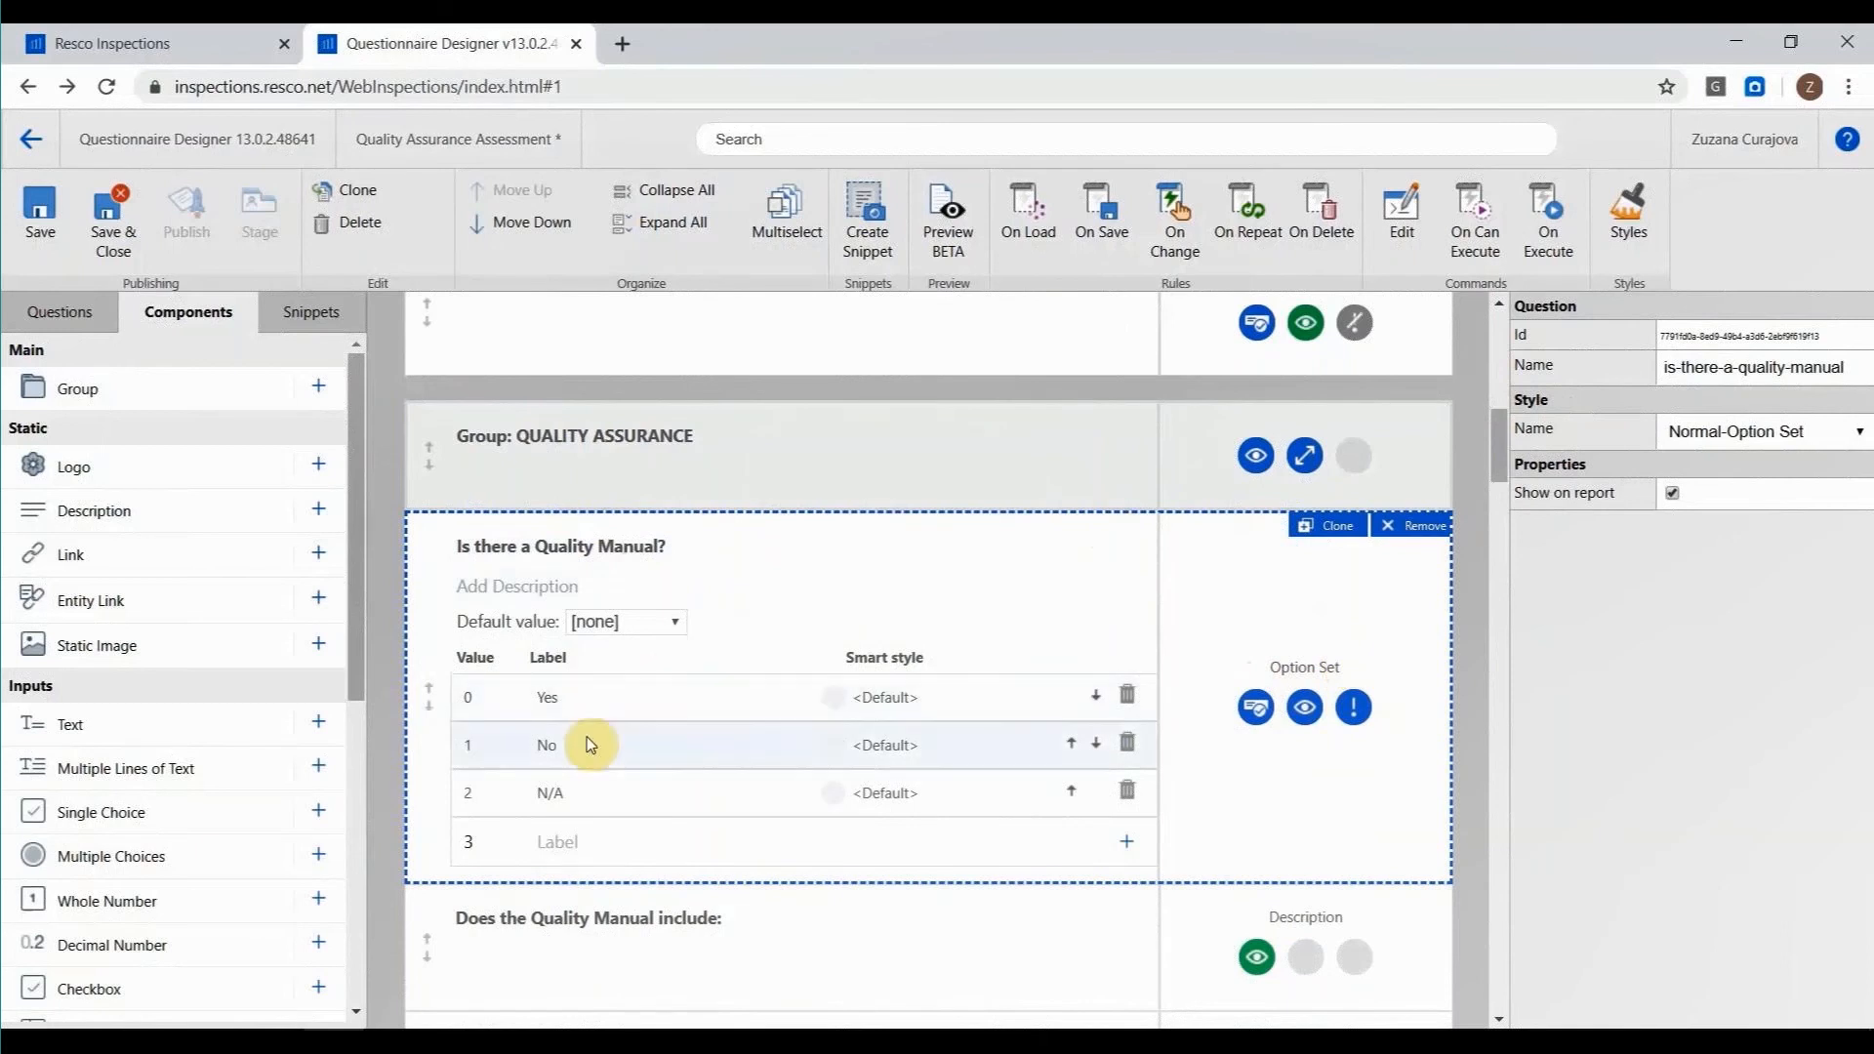
pyautogui.scroll(-5, 301, 739)
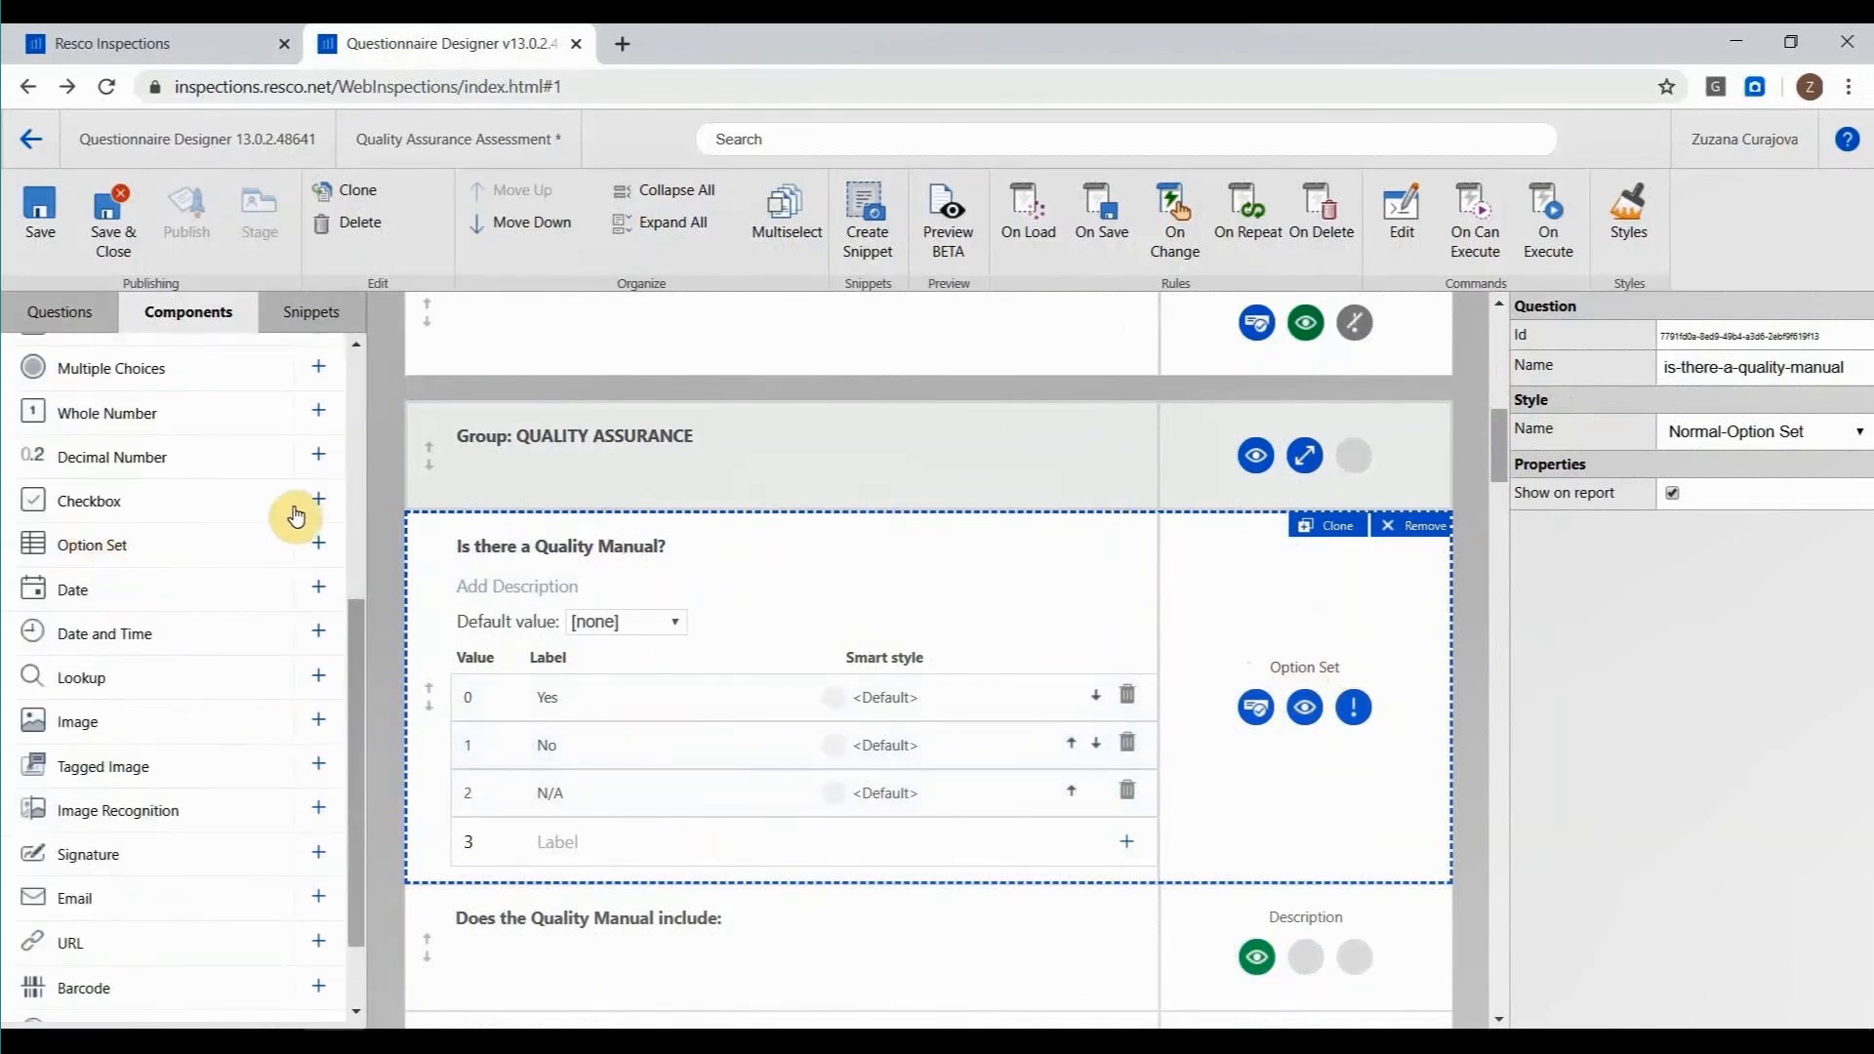
pyautogui.scroll(-1, 868, 556)
pyautogui.click(652, 501)
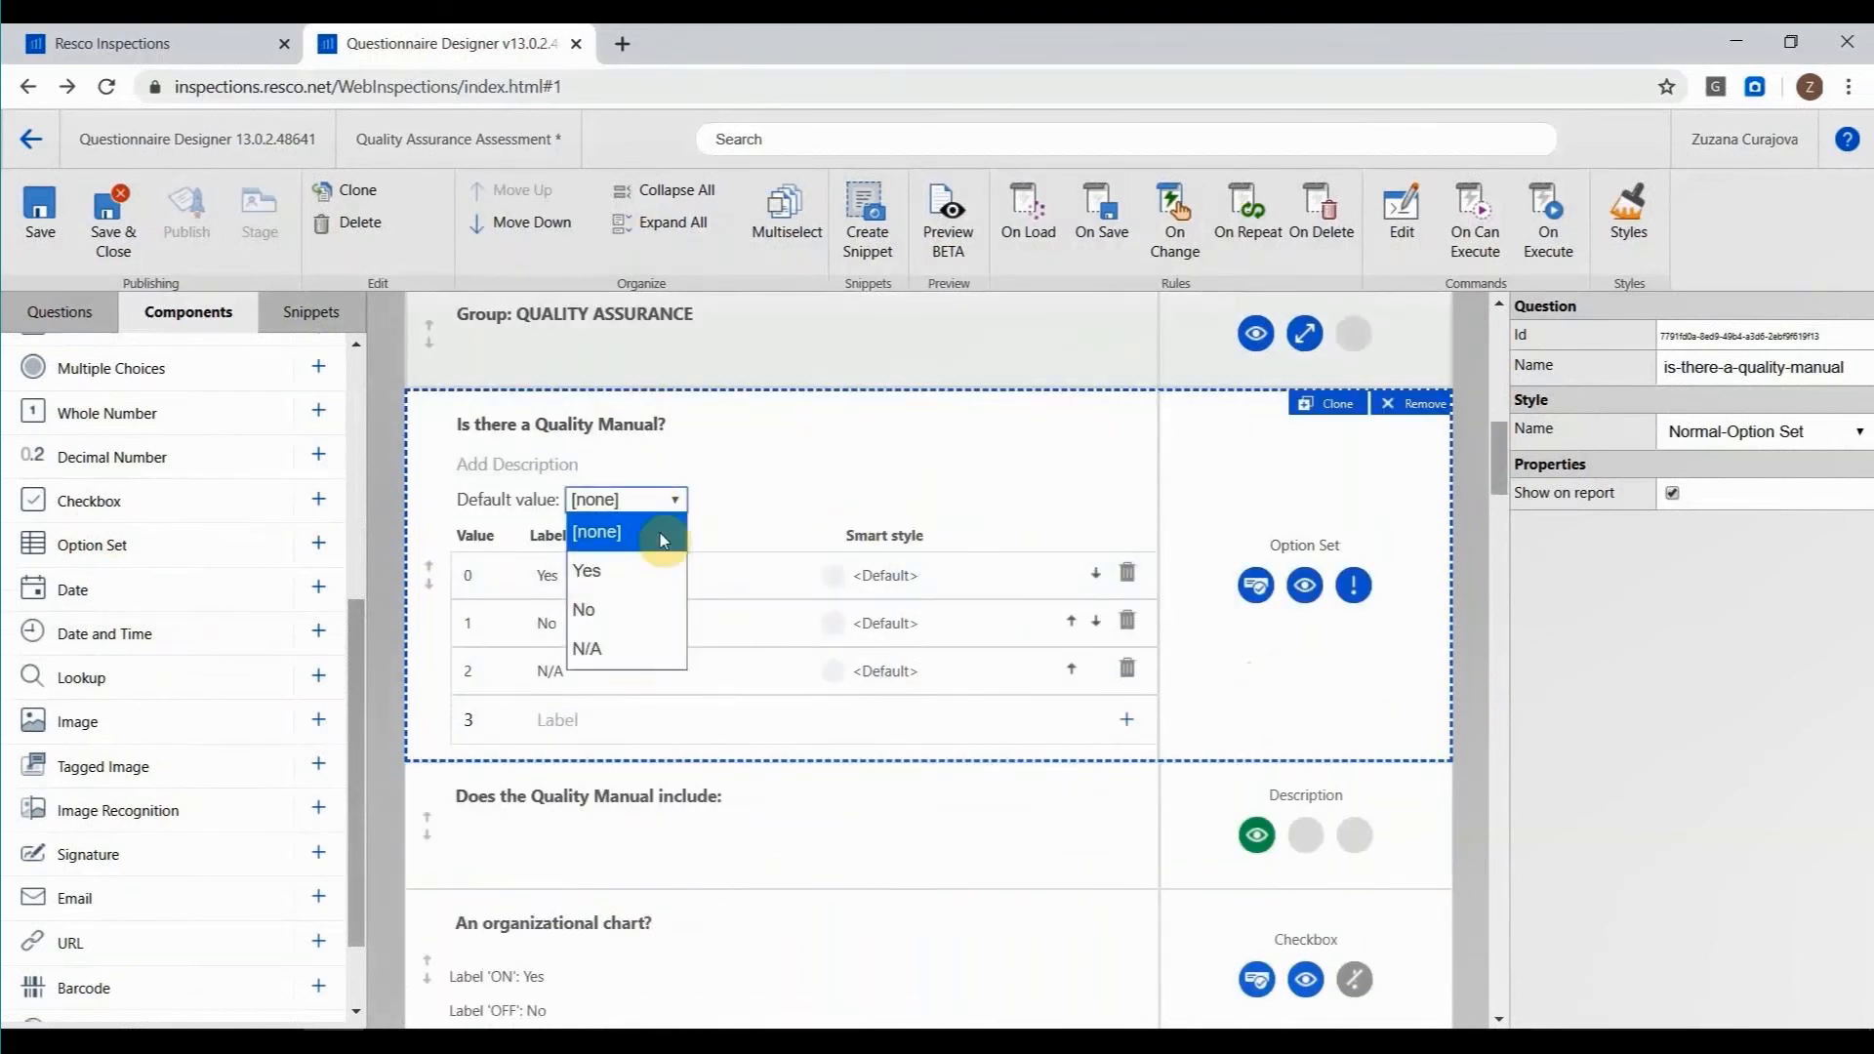
pyautogui.click(670, 506)
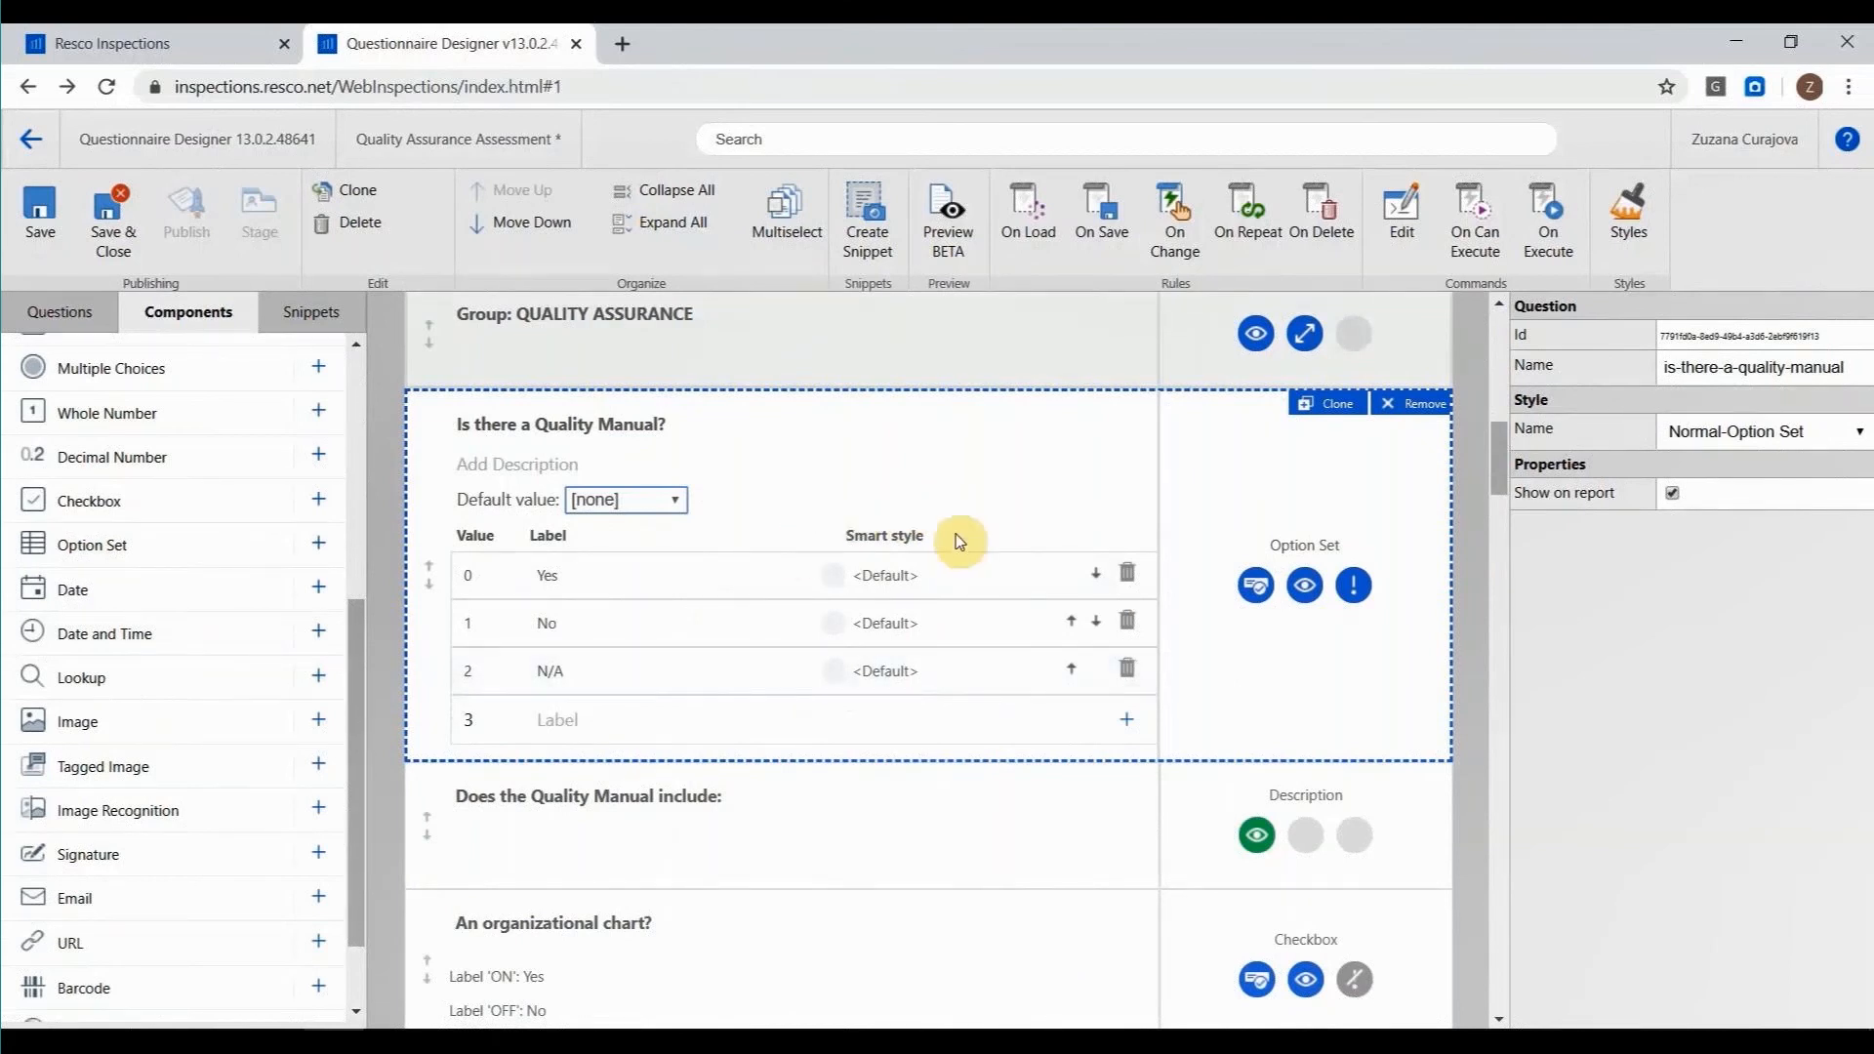
# Examine the questionnaire's predefined styles from NoLabel through Separator and their properties, then return to the questionnaire.
pyautogui.click(1645, 240)
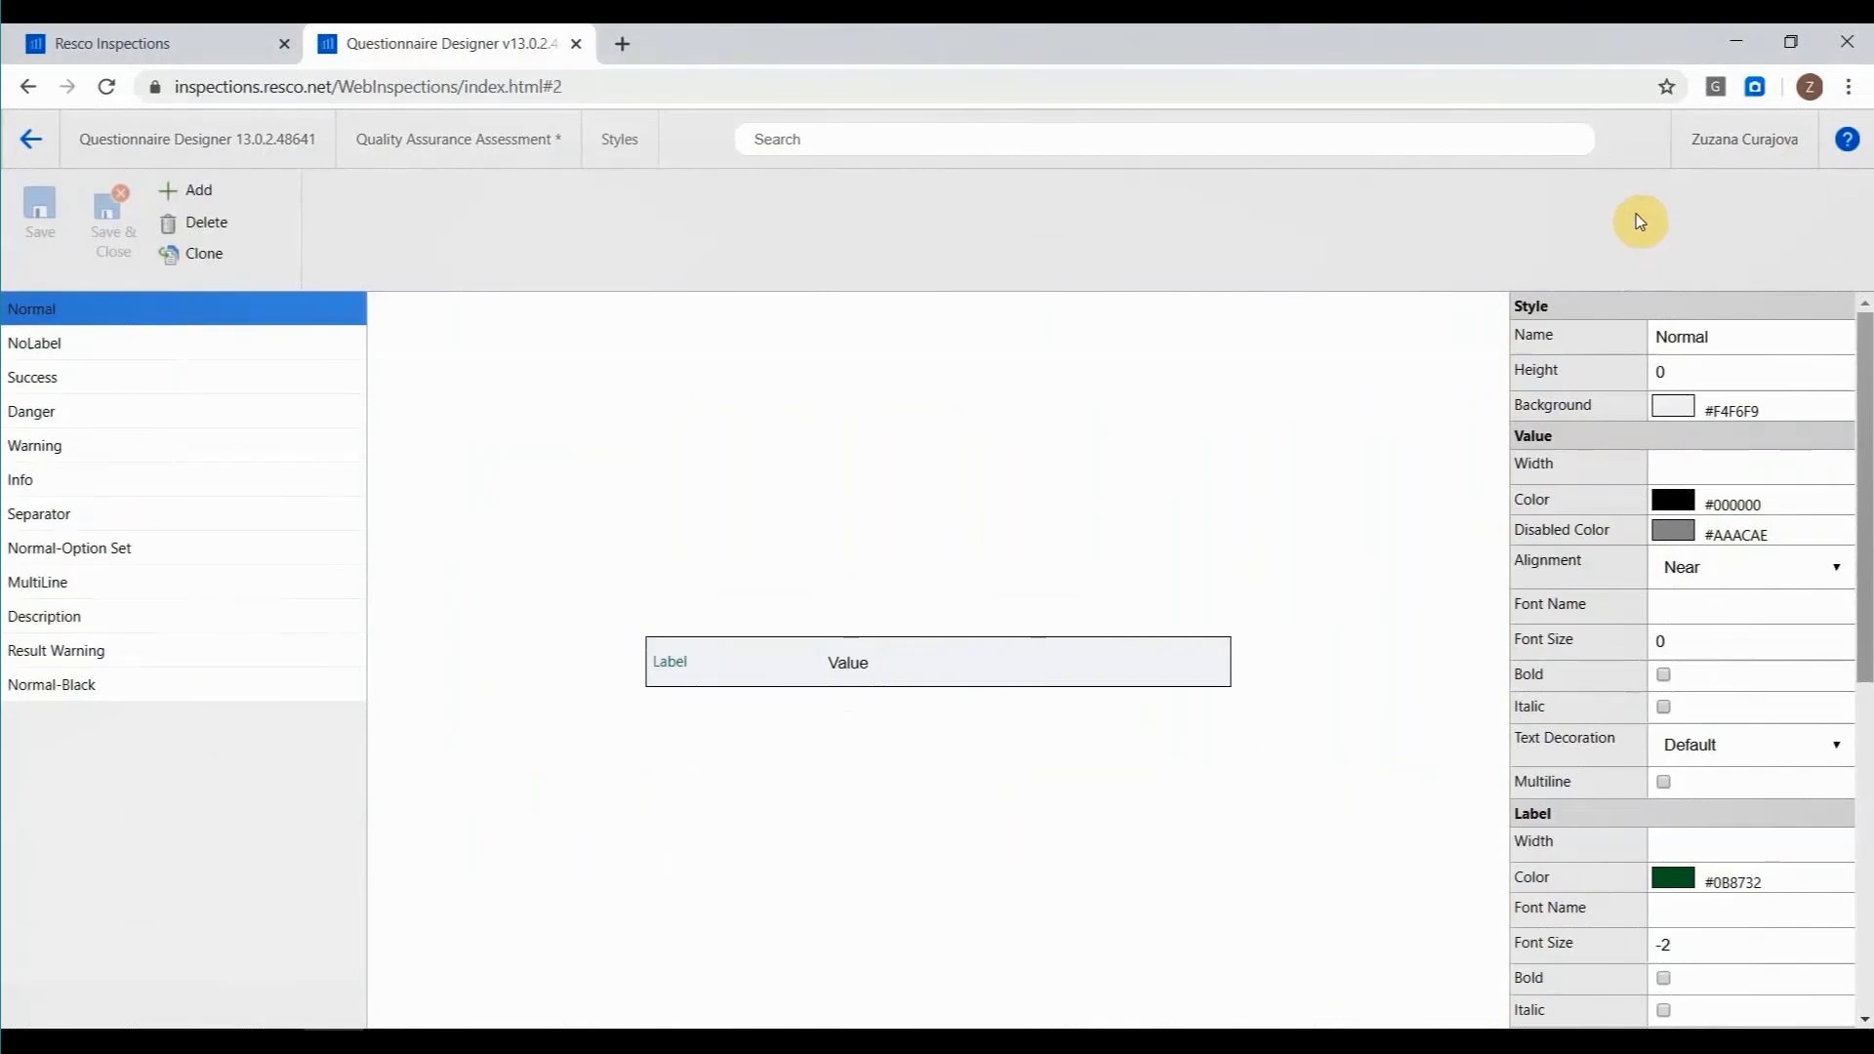
pyautogui.click(159, 341)
pyautogui.click(152, 381)
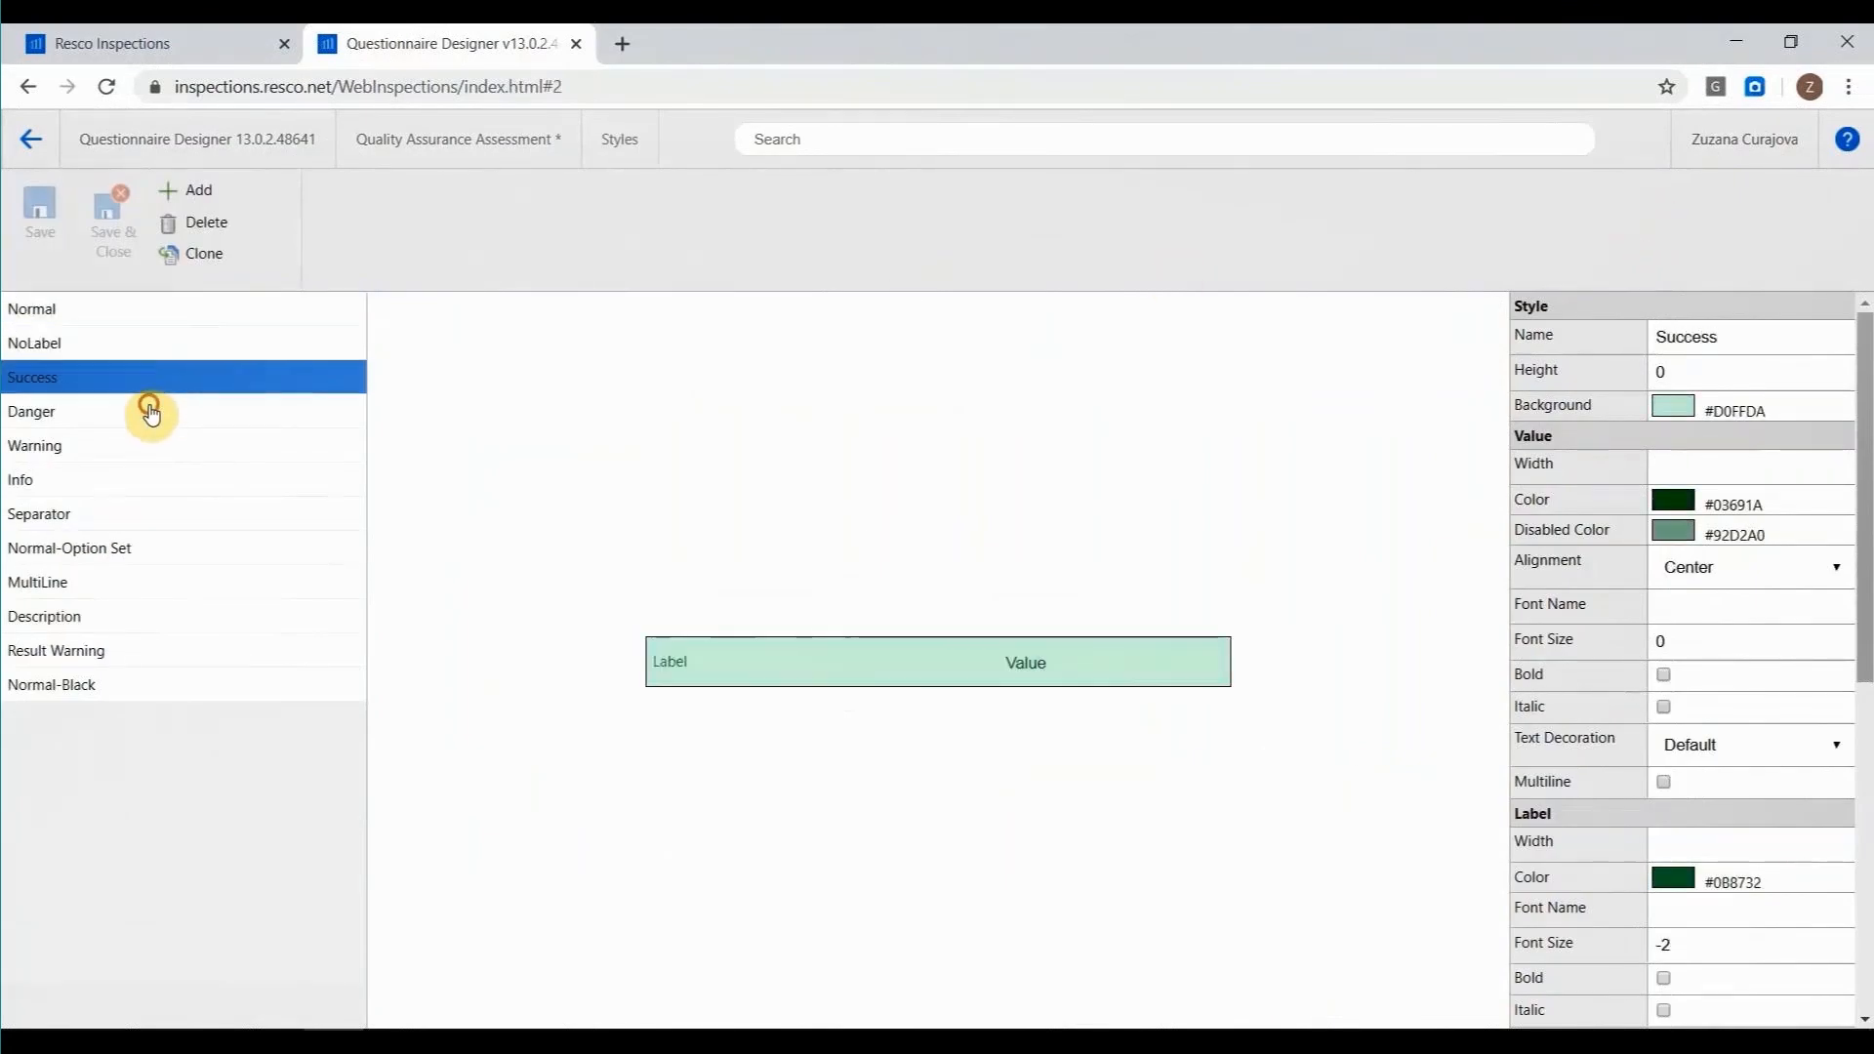
pyautogui.click(146, 410)
pyautogui.click(148, 445)
pyautogui.click(149, 480)
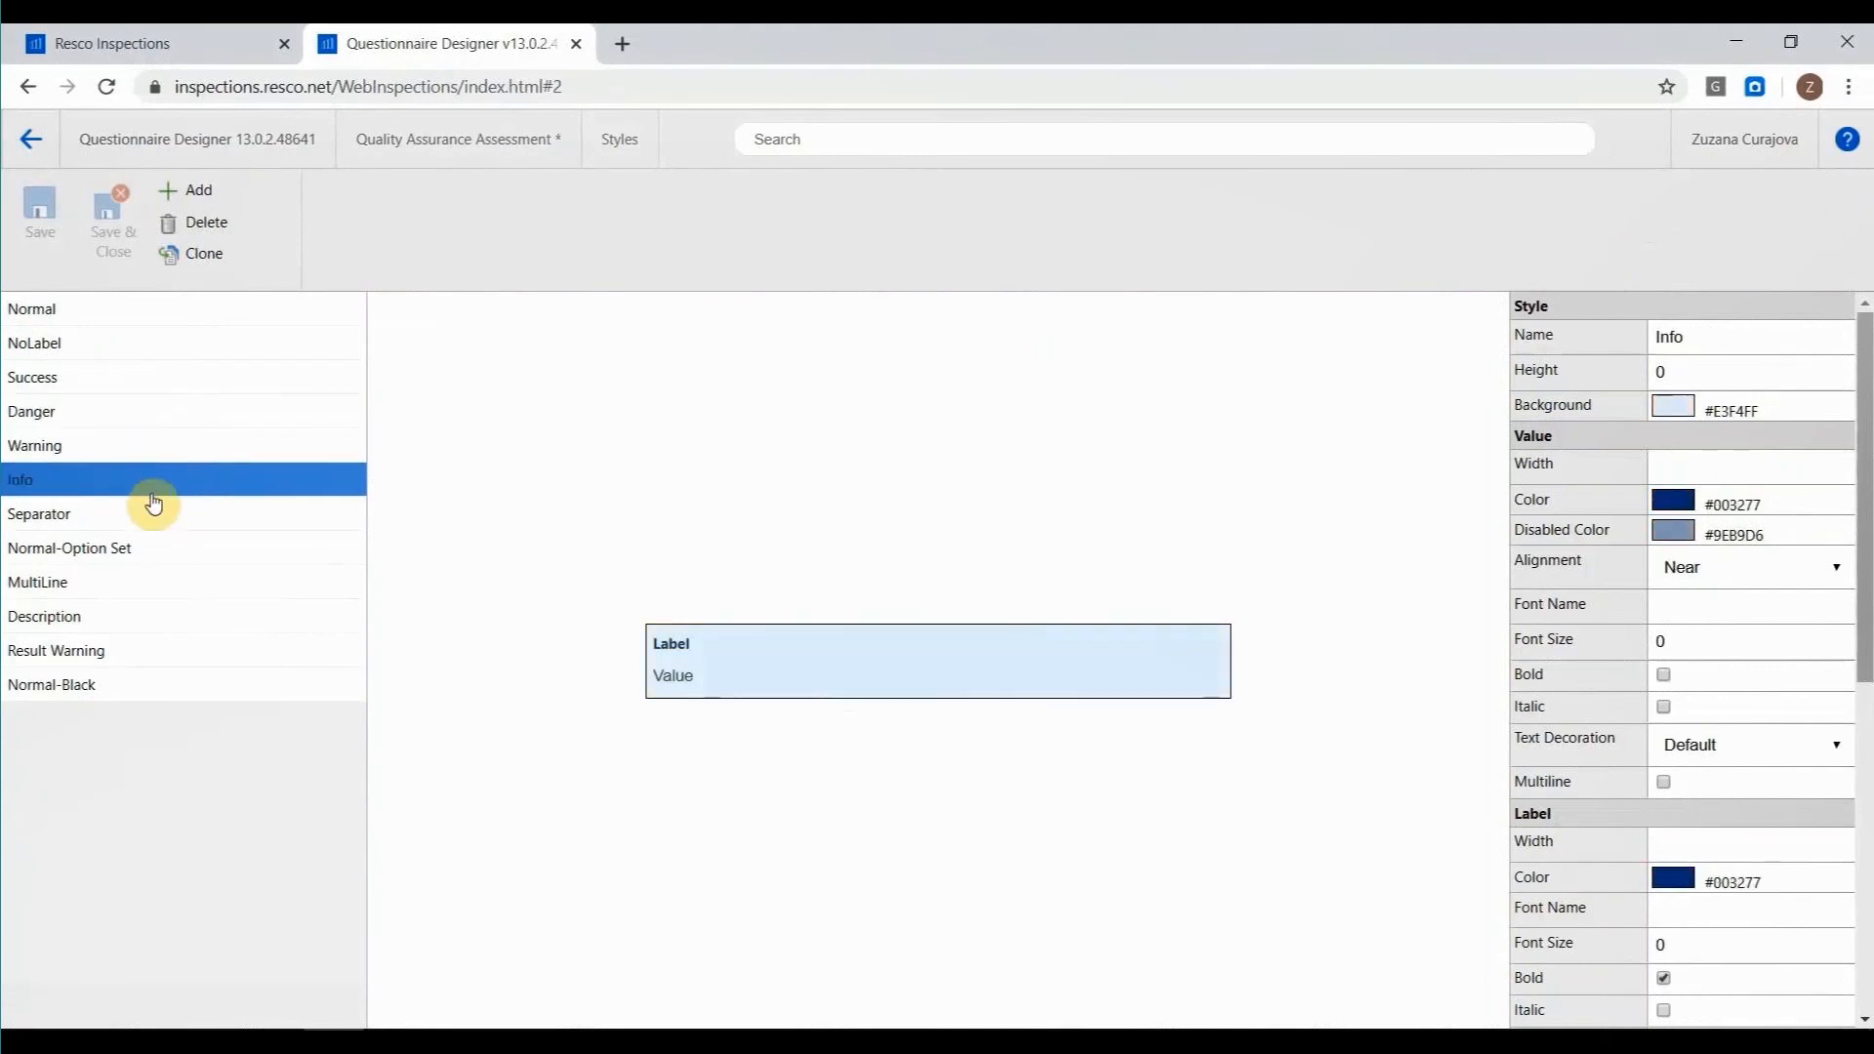
pyautogui.click(161, 517)
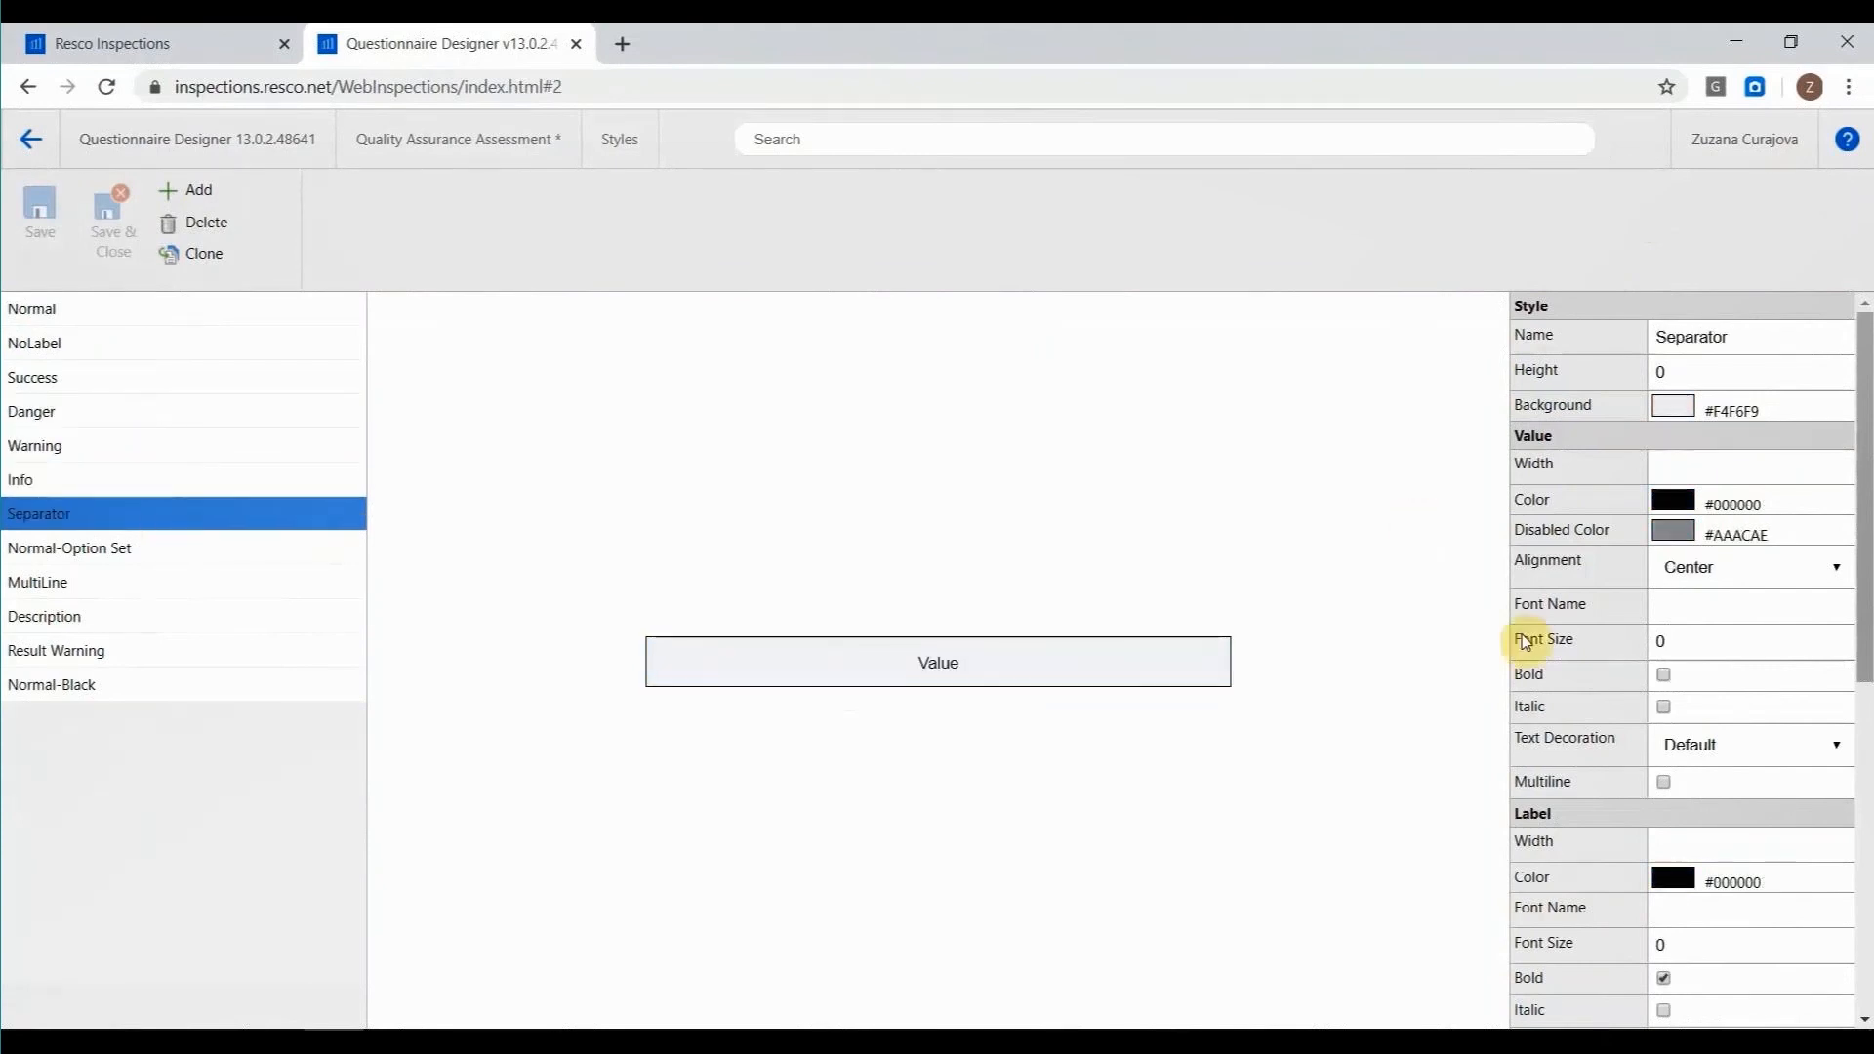
pyautogui.scroll(-5, 1659, 551)
pyautogui.scroll(5, 1656, 547)
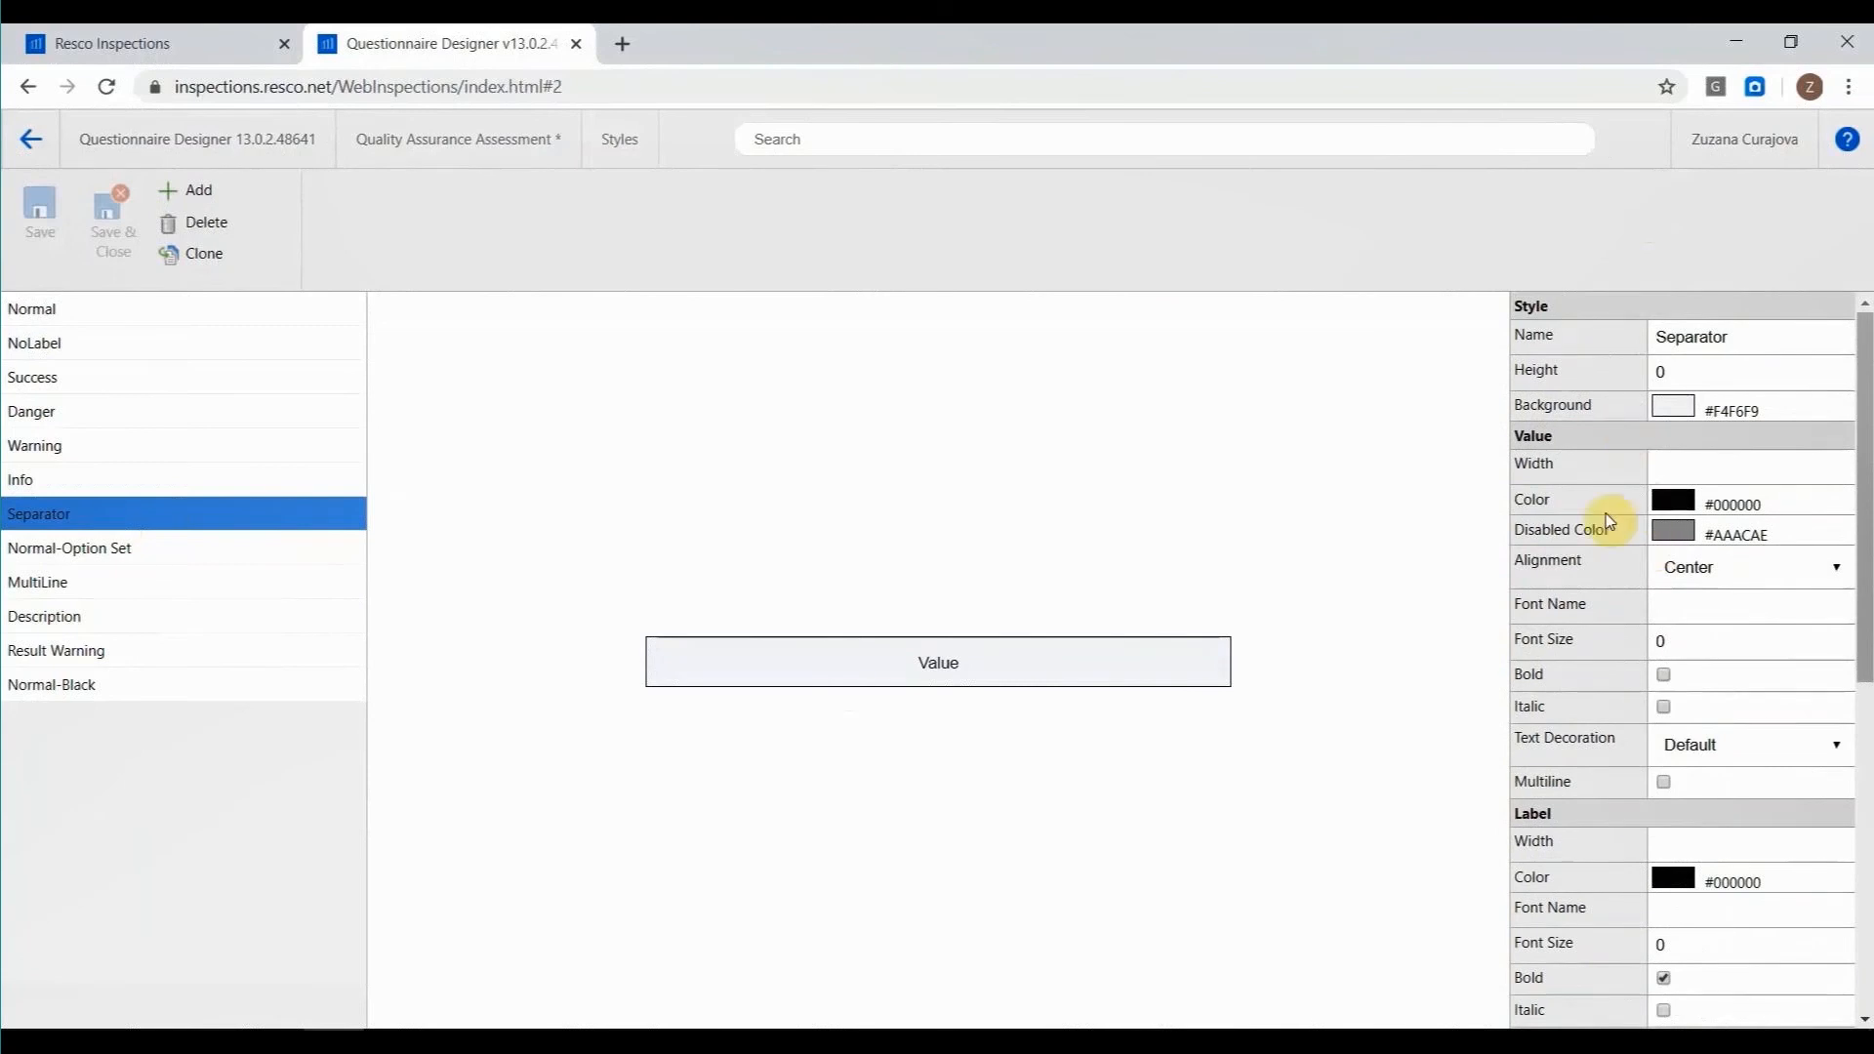
pyautogui.click(32, 138)
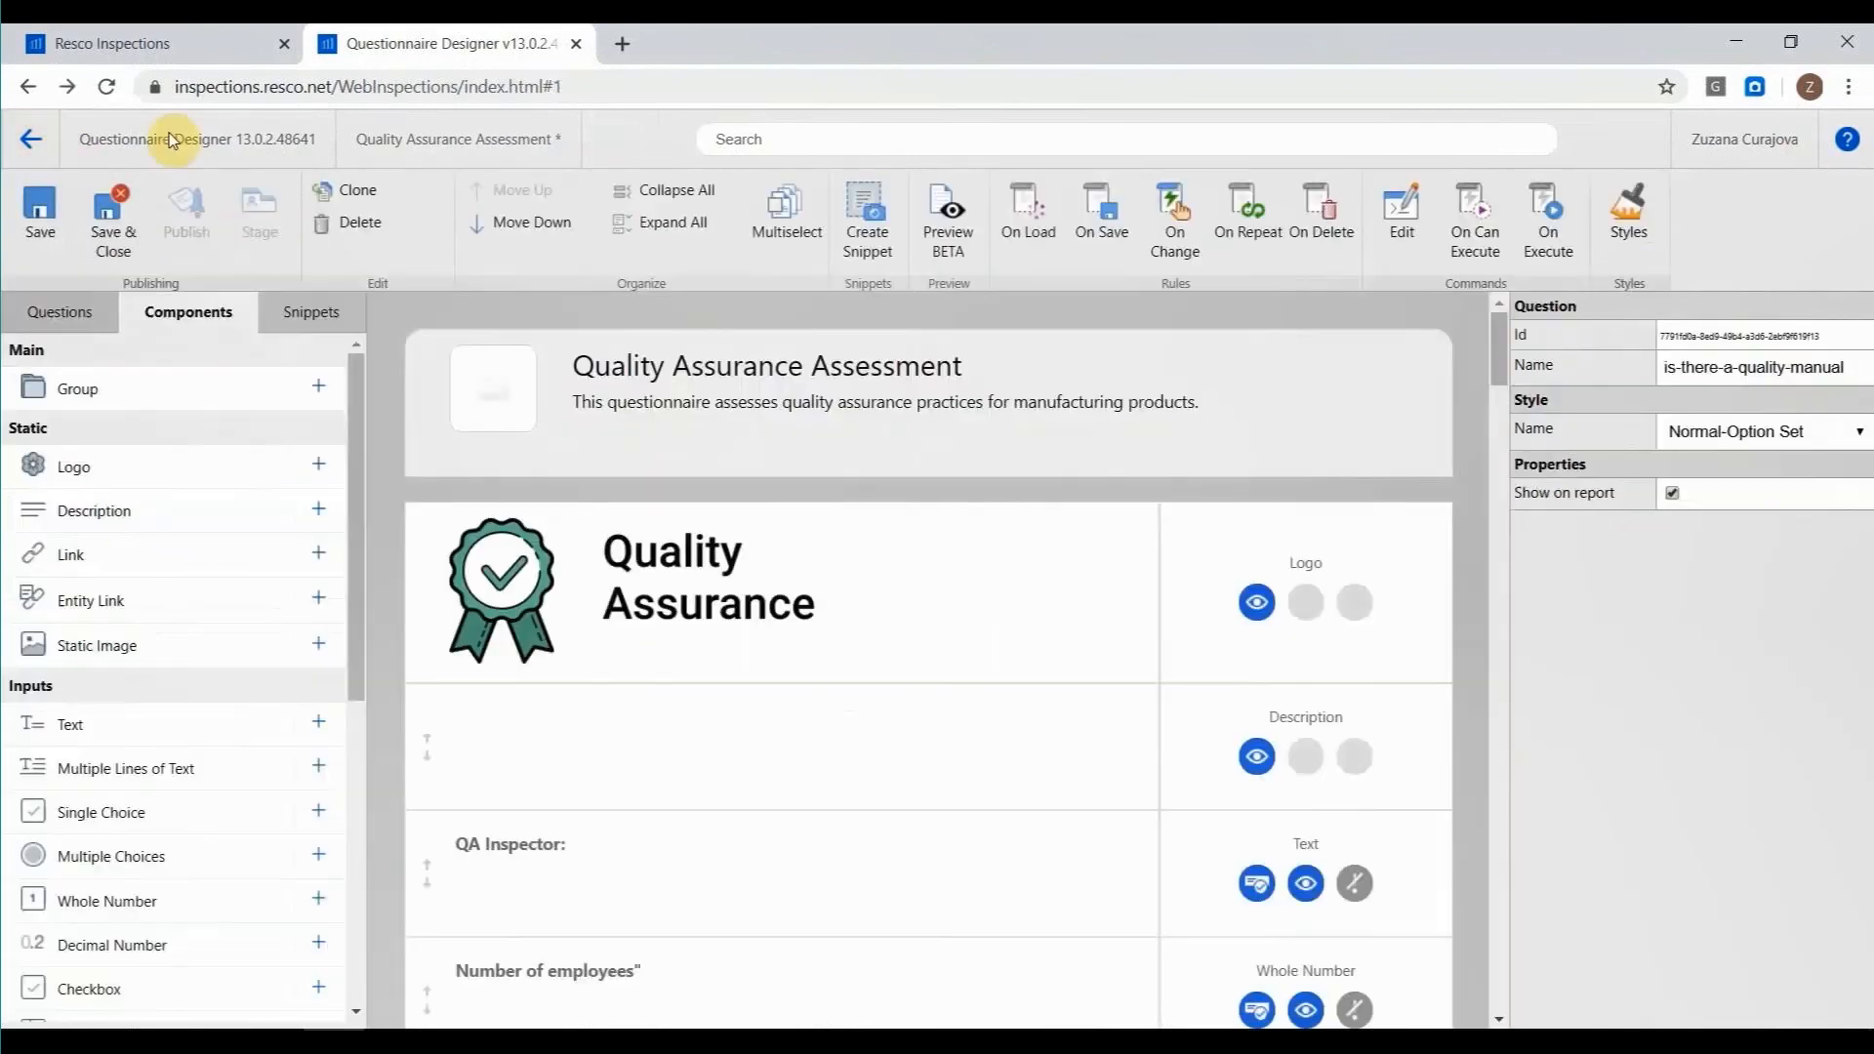
# Set the smart styles of "Is there a Quality Manual?" to Success for Yes, Danger for No and Normal-Option Set for N/A.
pyautogui.scroll(-8, 771, 435)
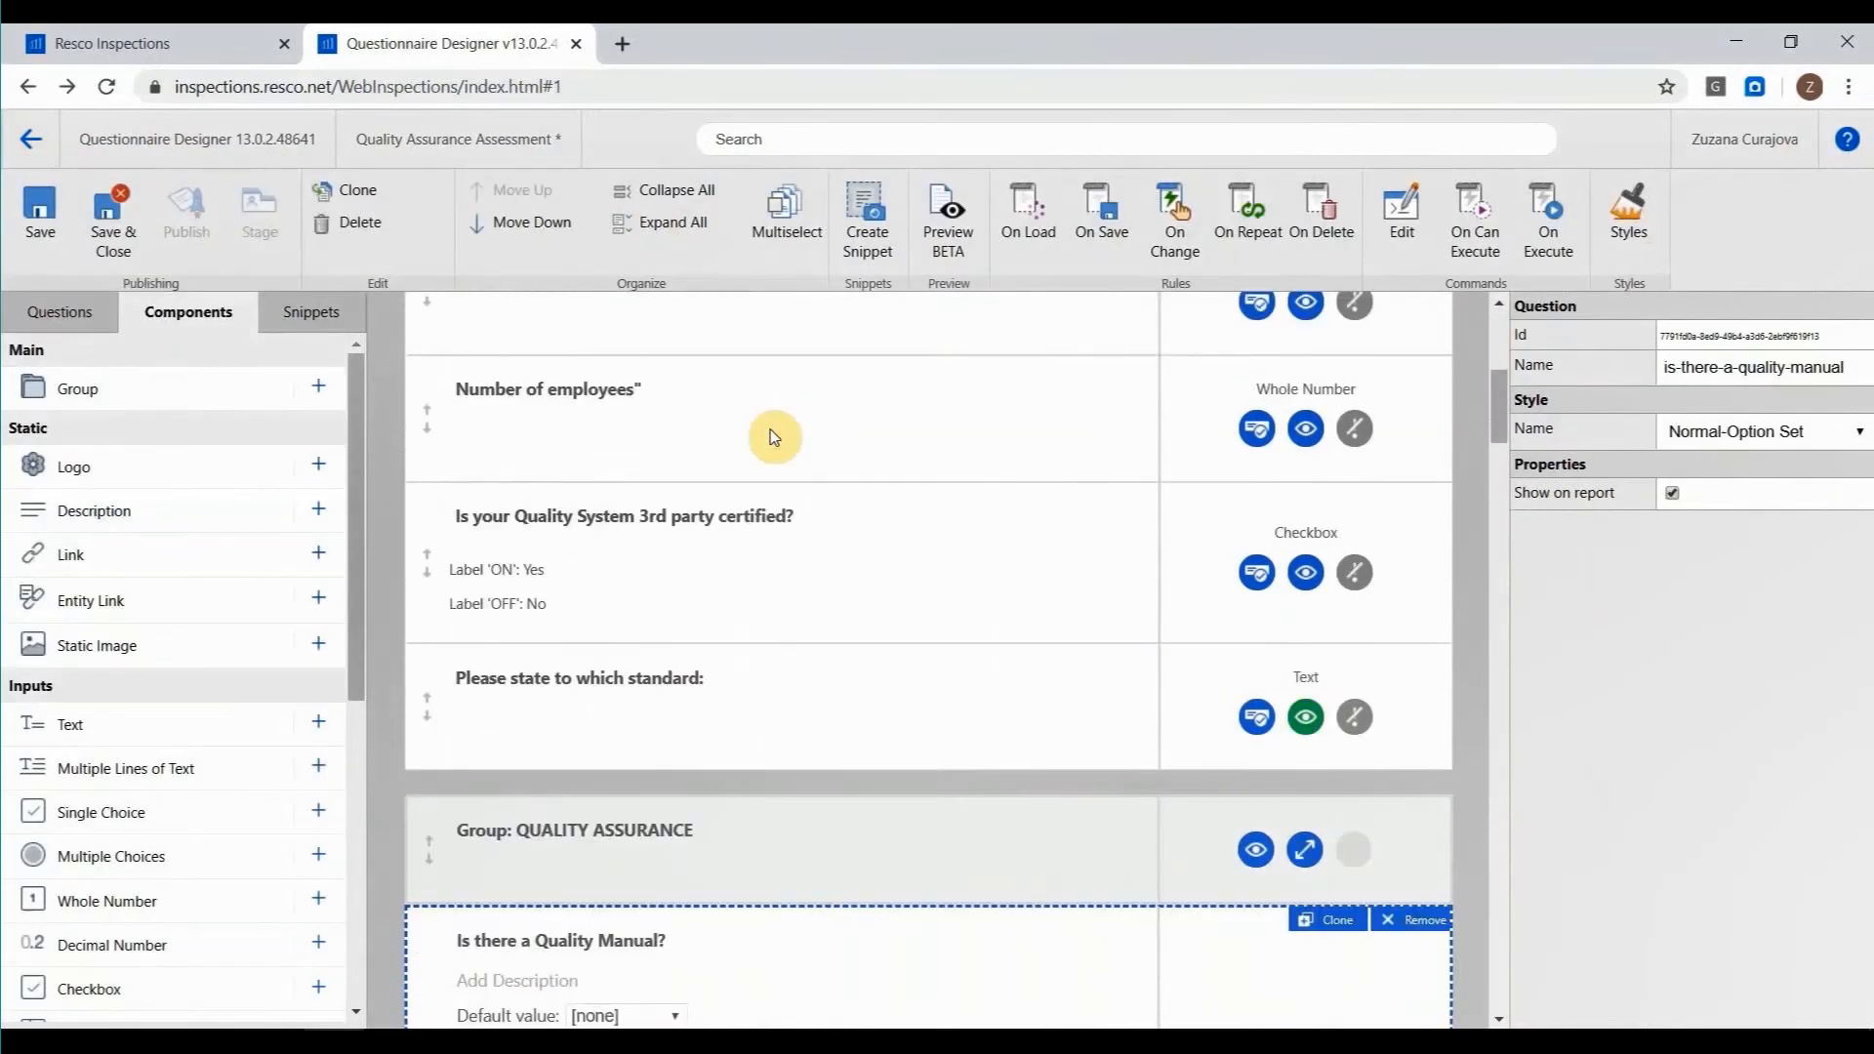
pyautogui.scroll(-5, 774, 435)
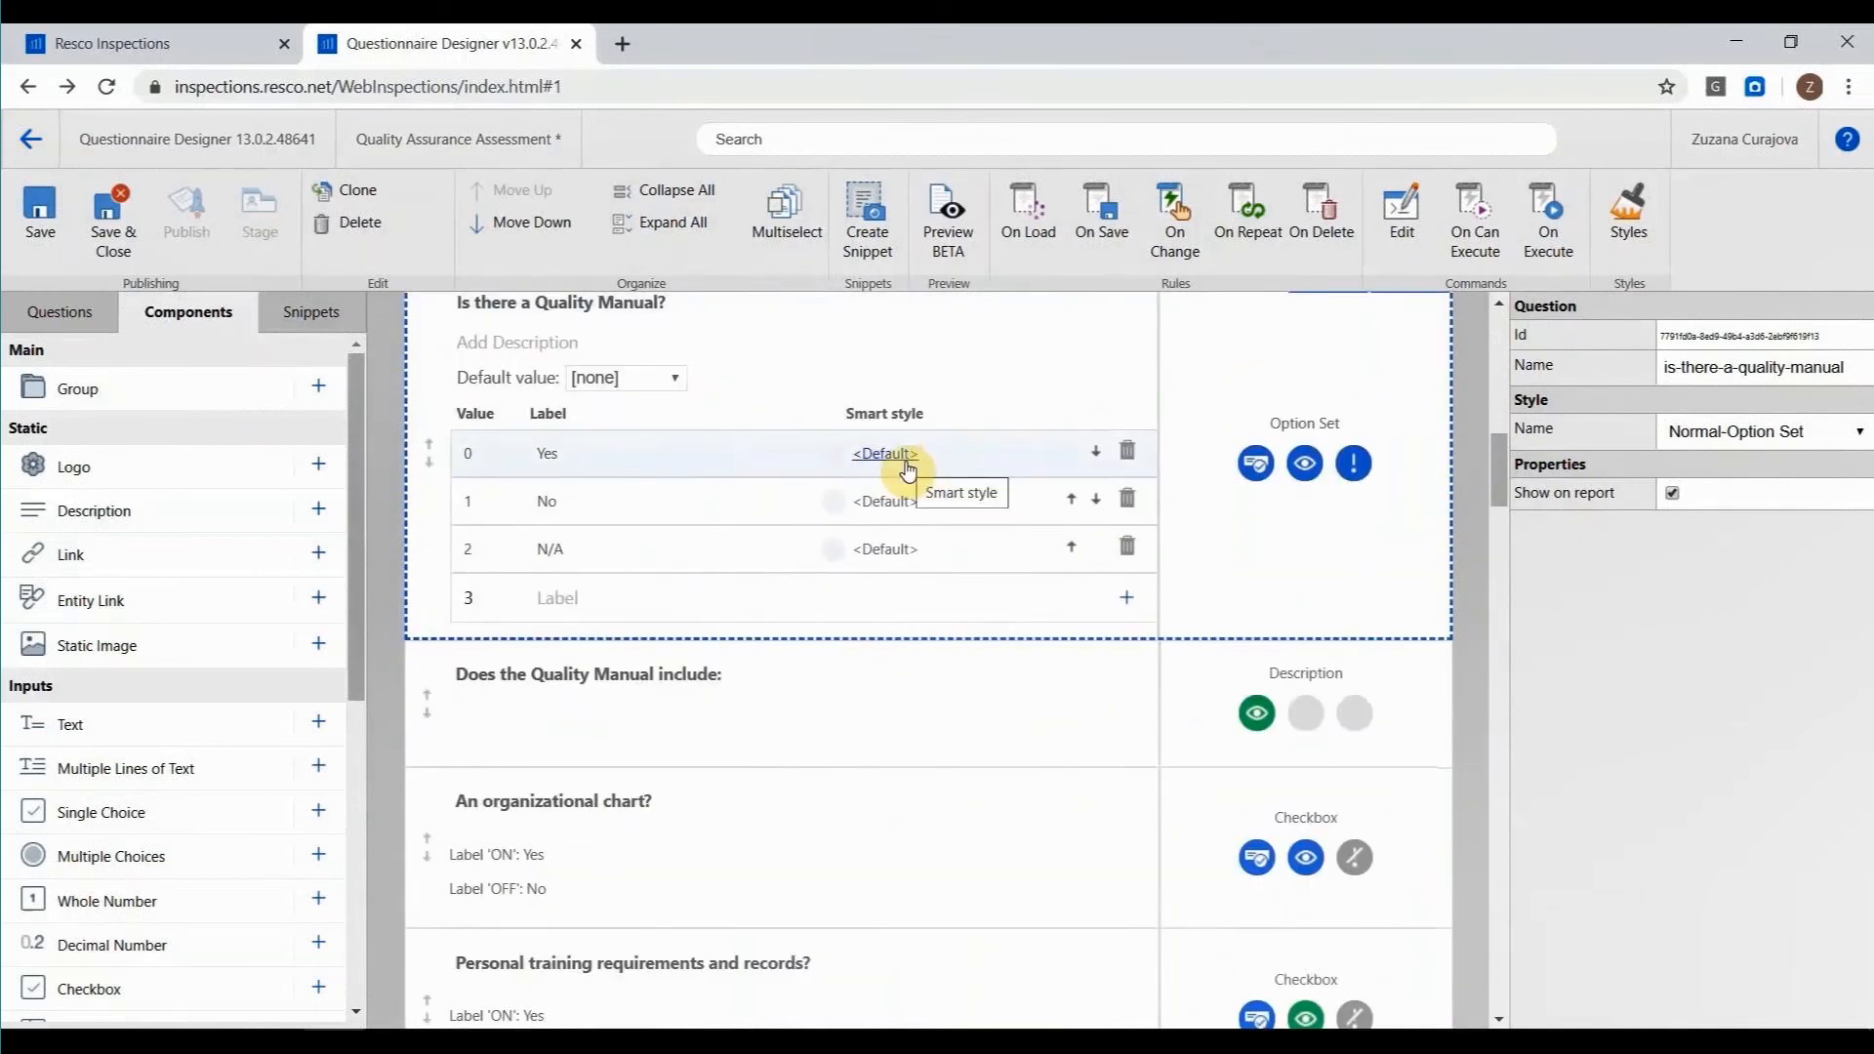
pyautogui.click(908, 471)
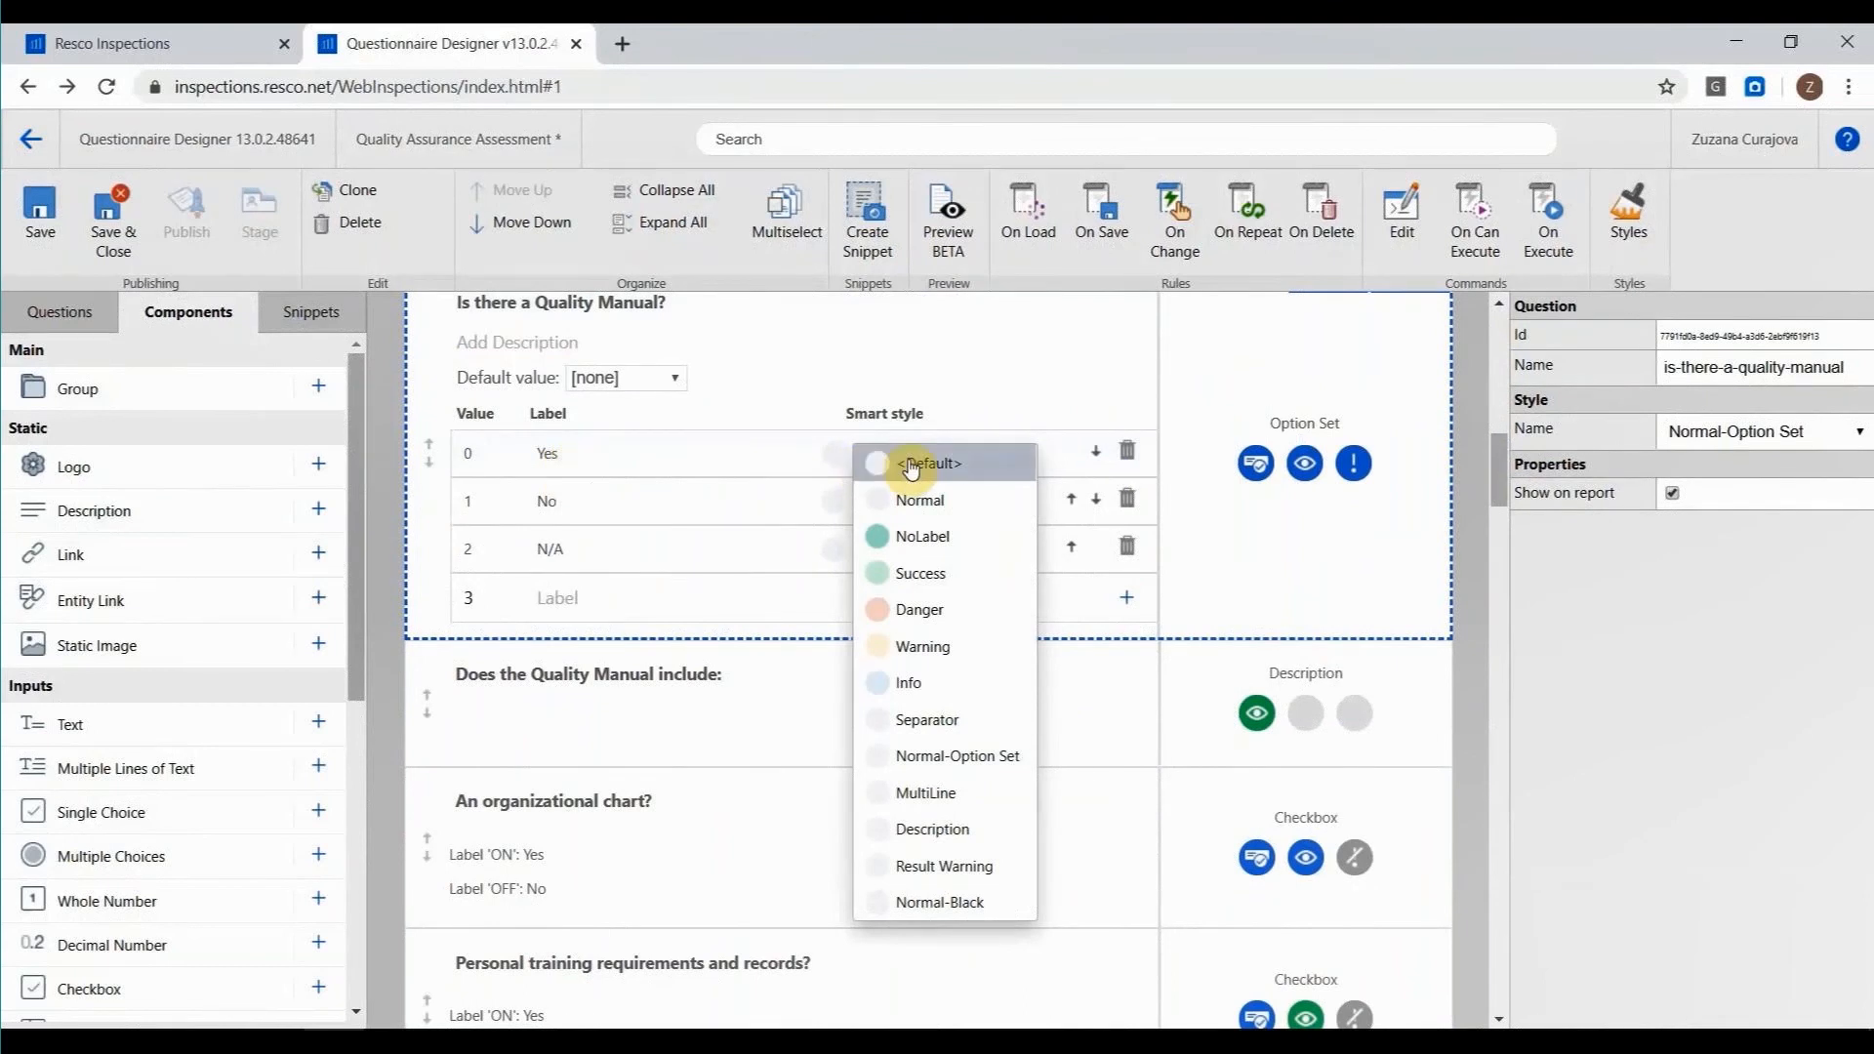
pyautogui.click(903, 573)
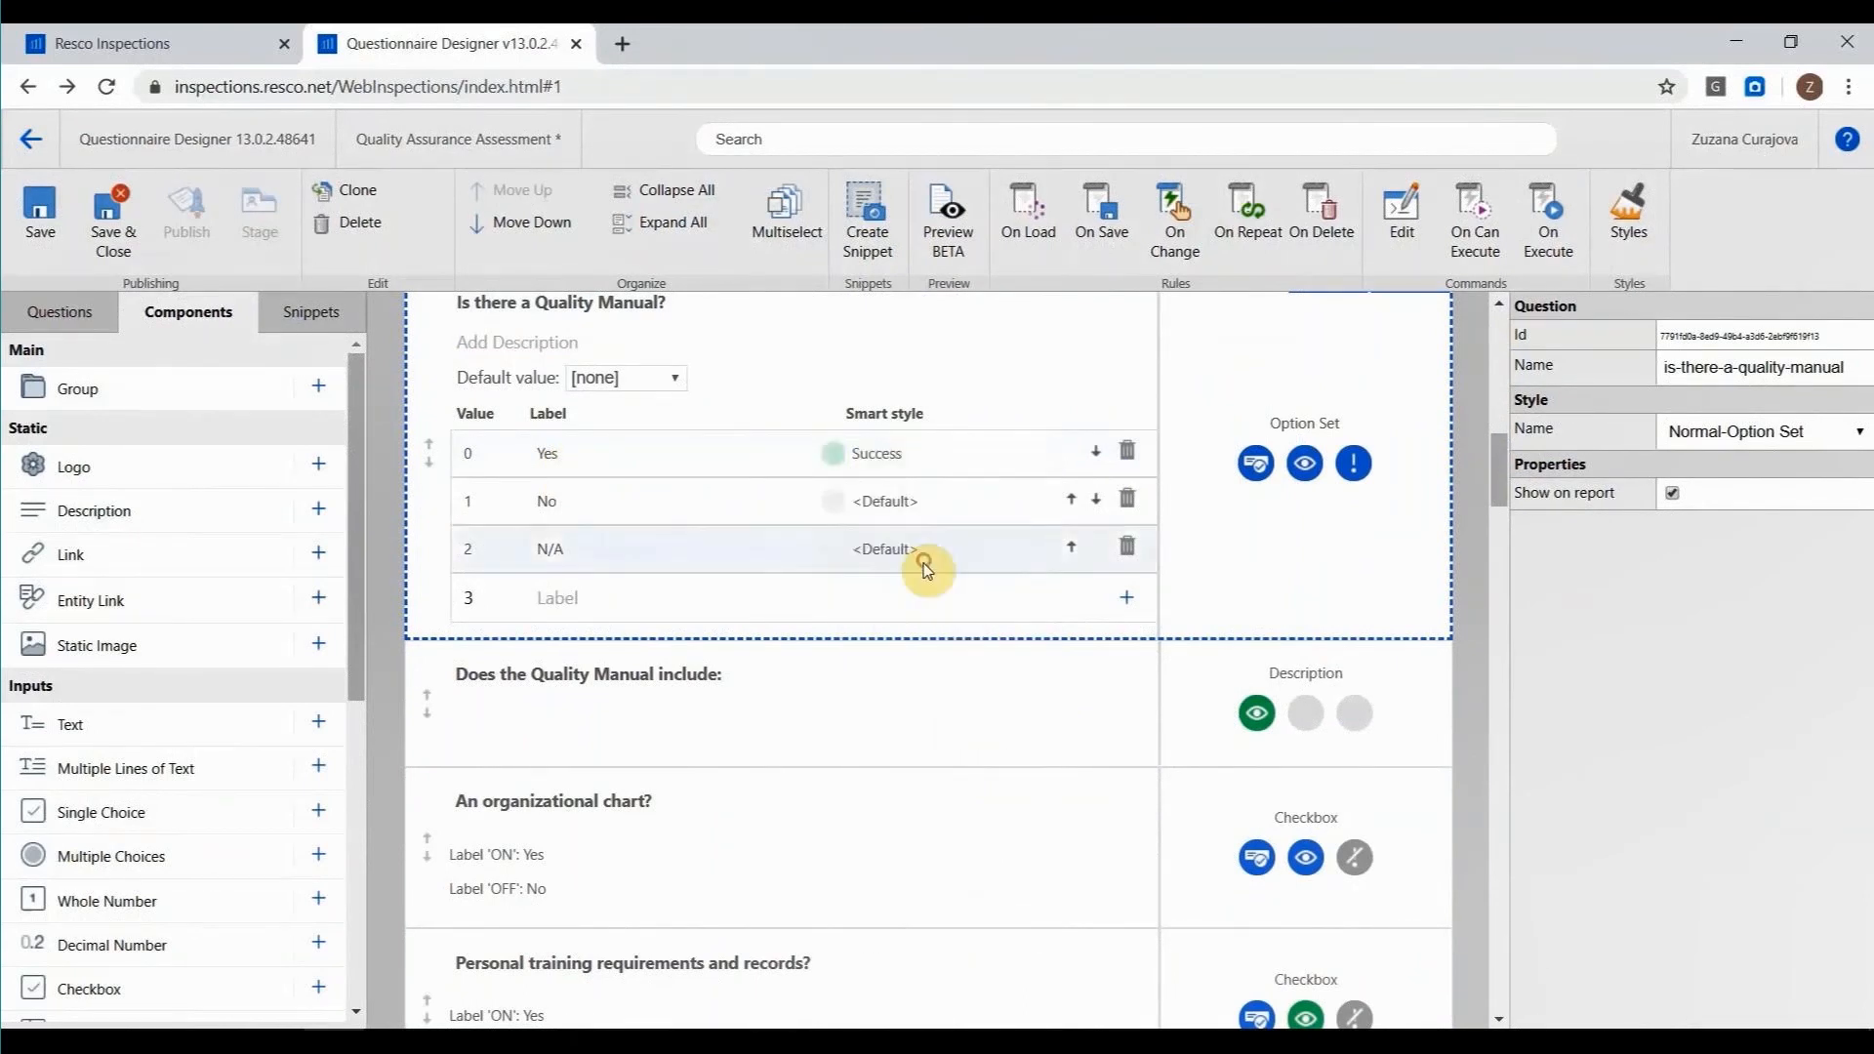
pyautogui.click(893, 500)
pyautogui.click(932, 656)
pyautogui.click(866, 552)
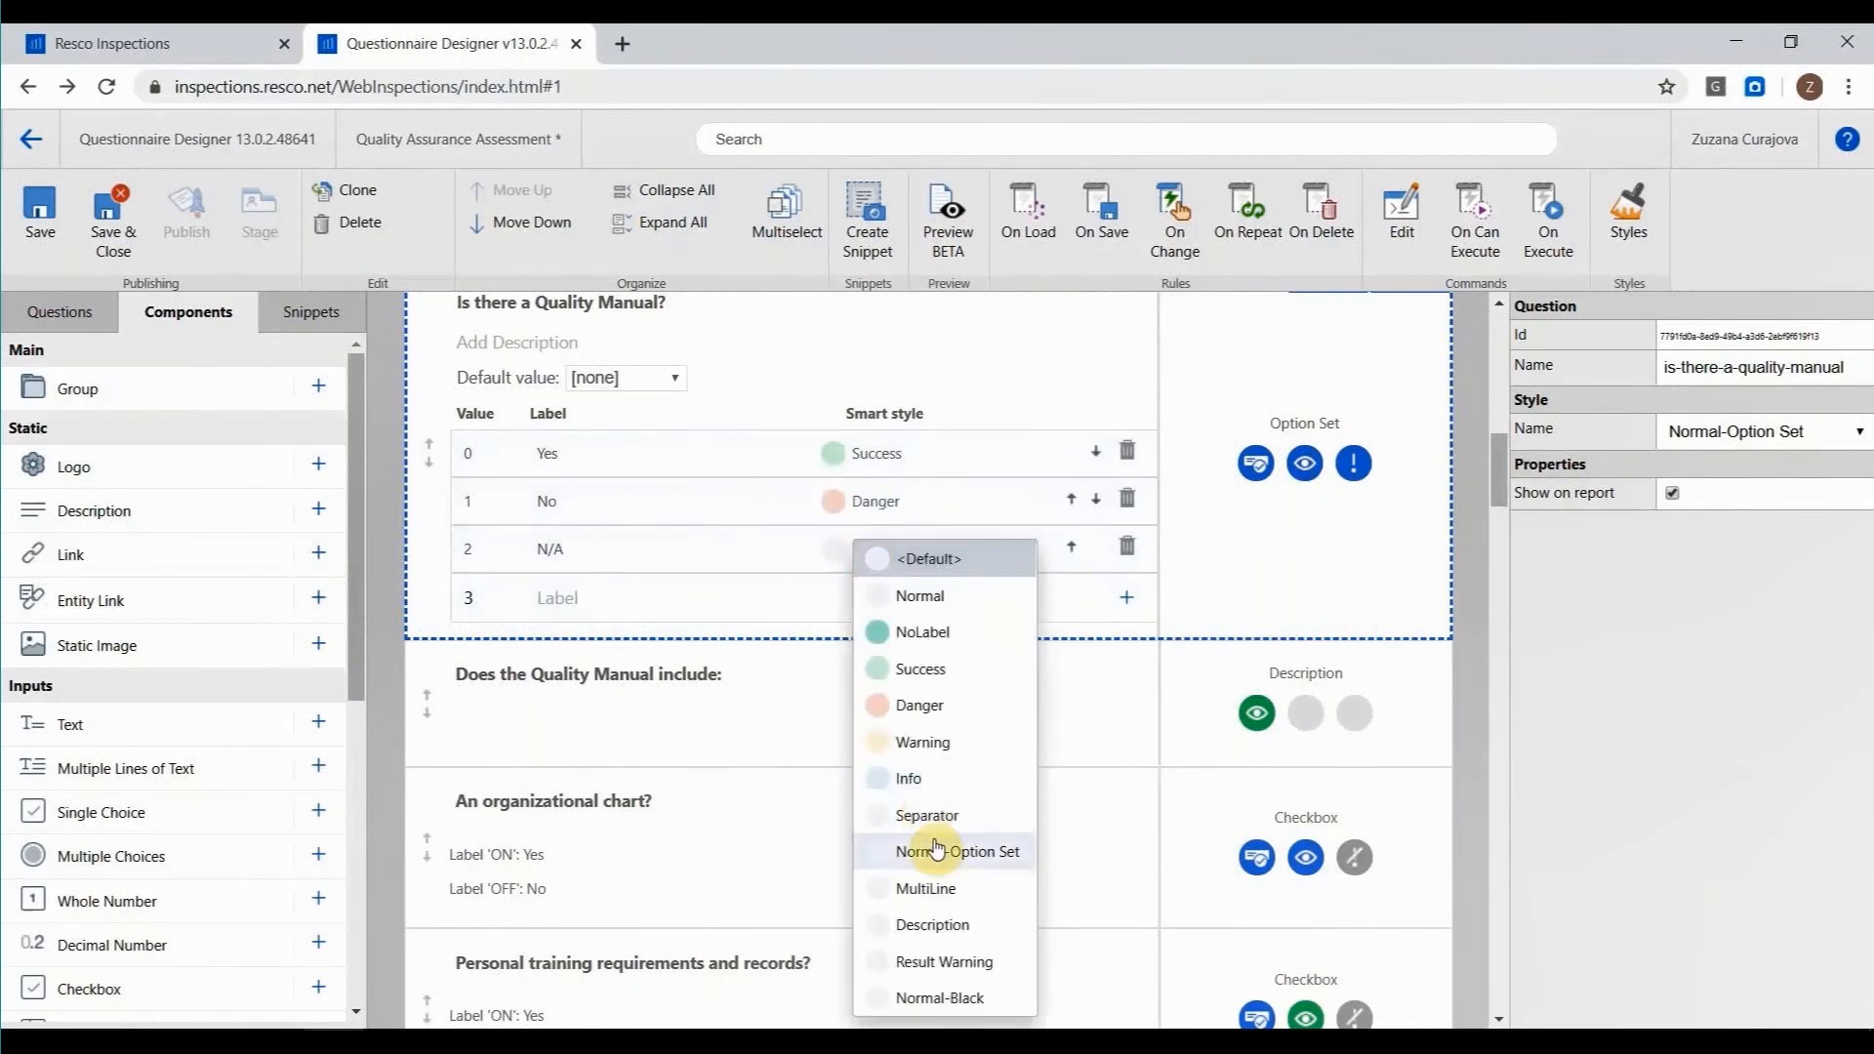
pyautogui.click(925, 732)
# Make "An organizational chart?" visible only when "Is there a Quality Manual?" equals value Yes.
pyautogui.scroll(-3, 987, 740)
pyautogui.click(834, 466)
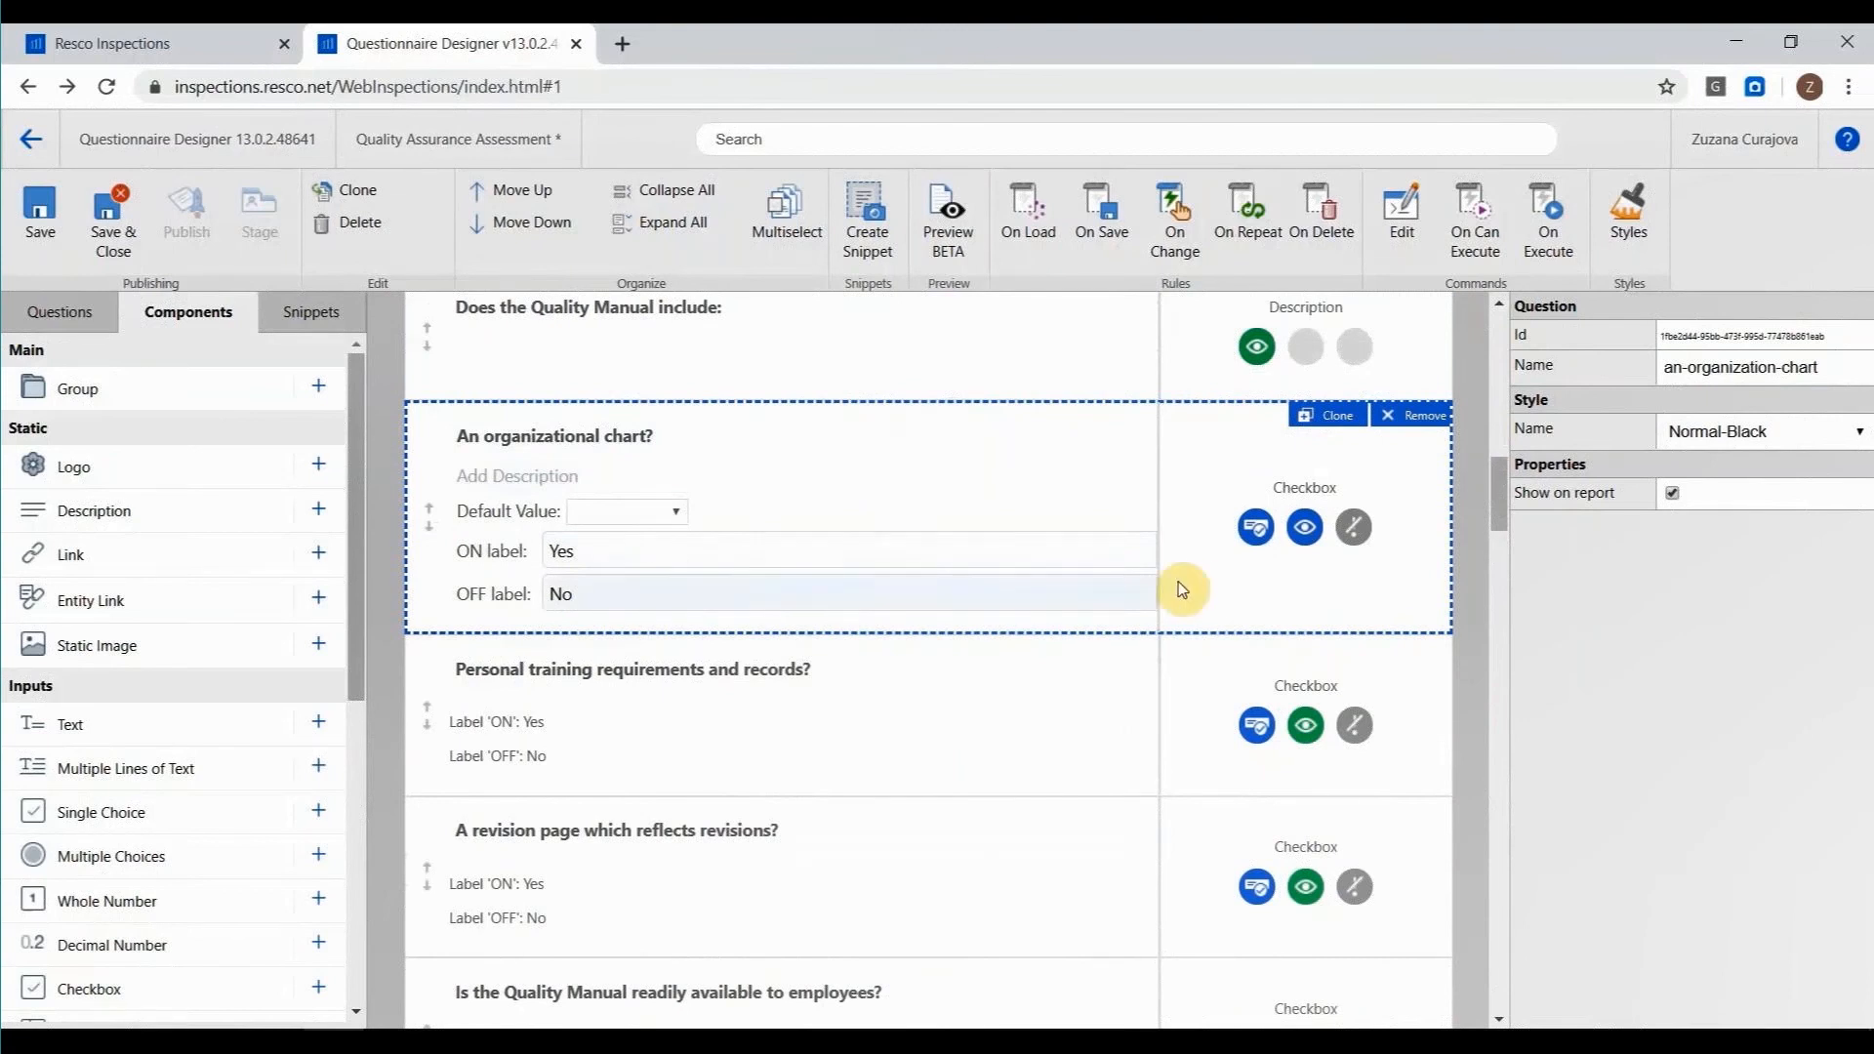
pyautogui.scroll(1, 1185, 588)
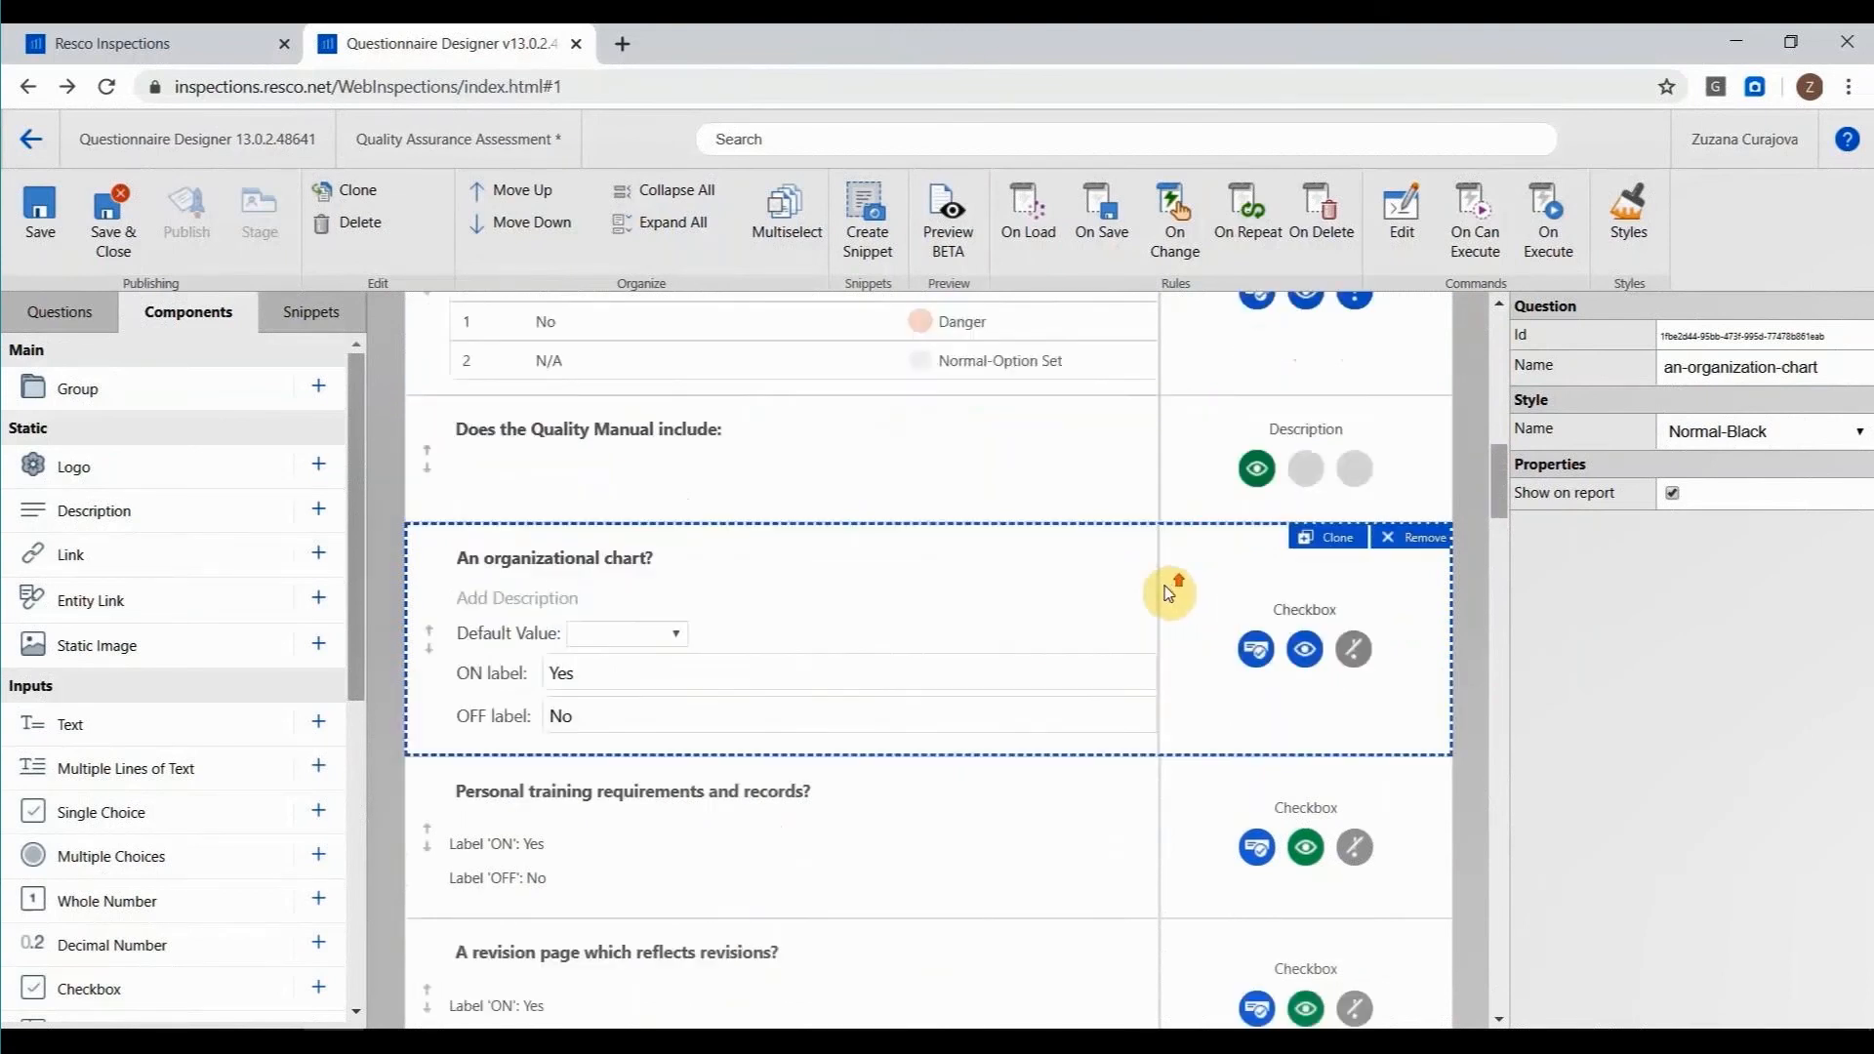
pyautogui.click(1306, 649)
pyautogui.click(1312, 710)
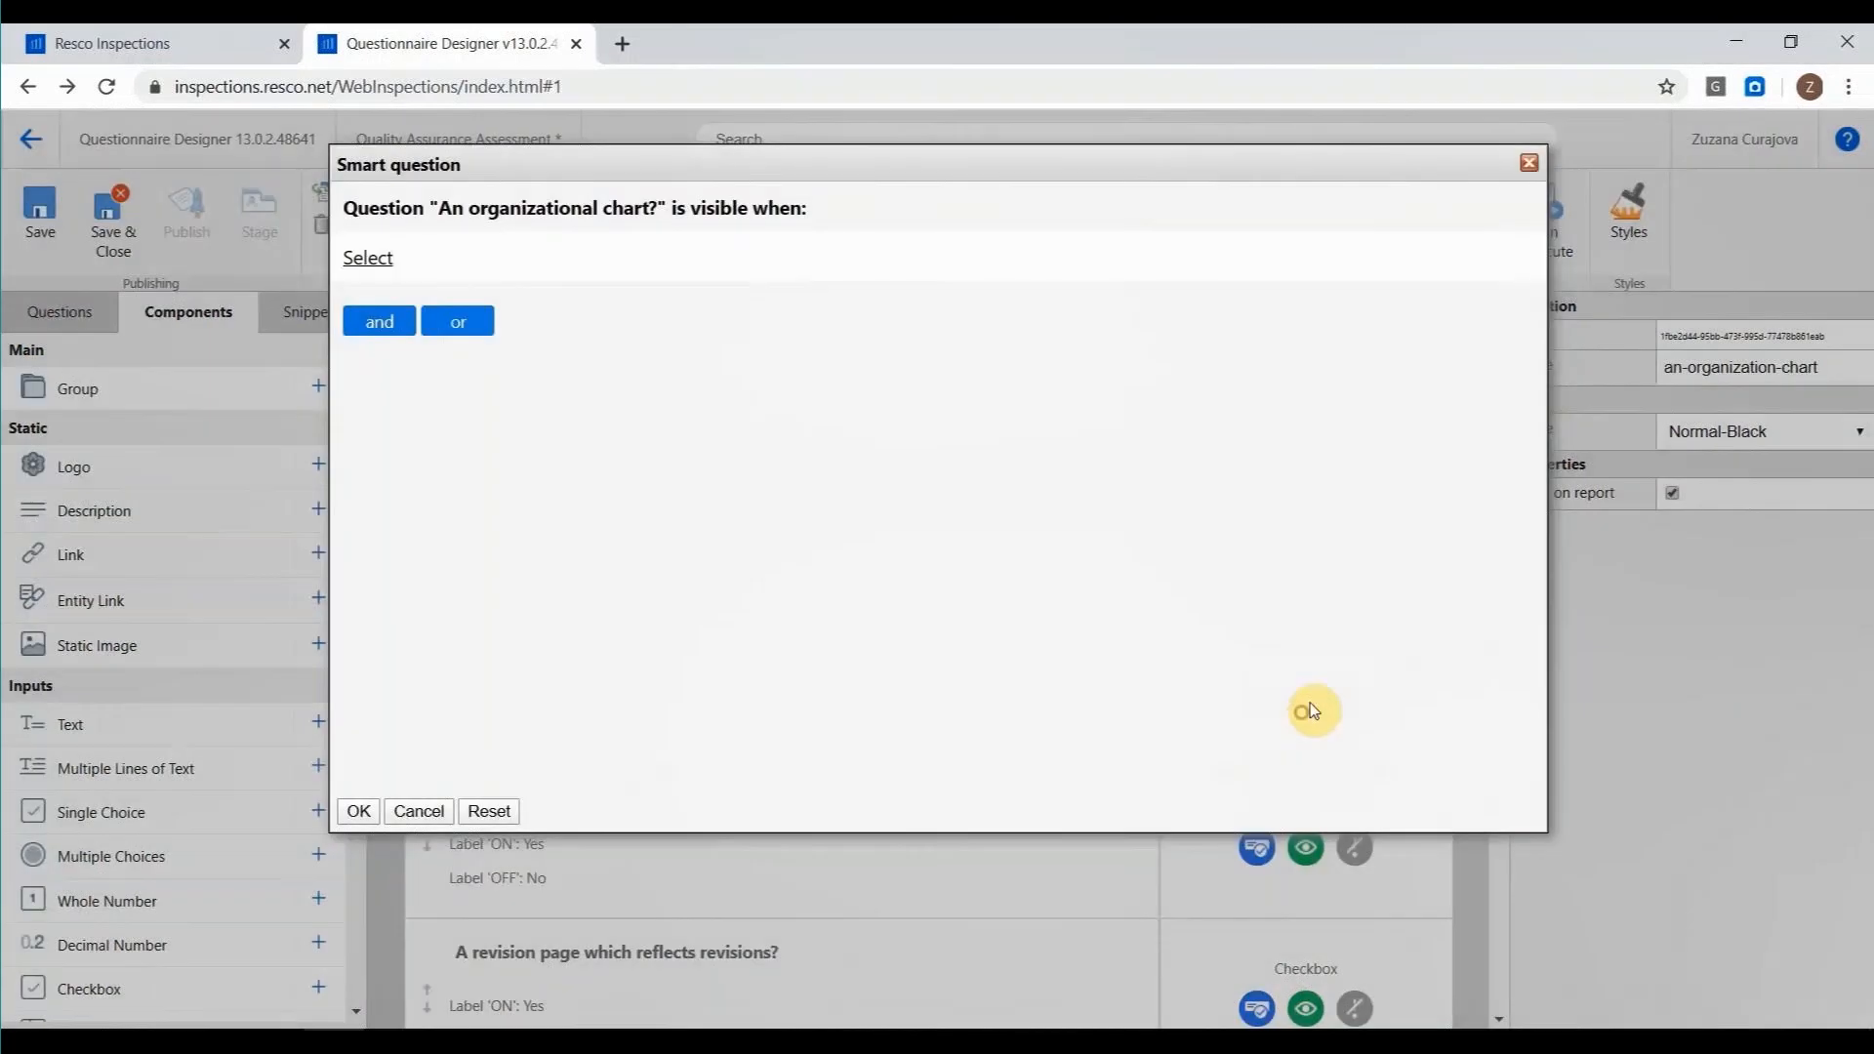
pyautogui.click(381, 259)
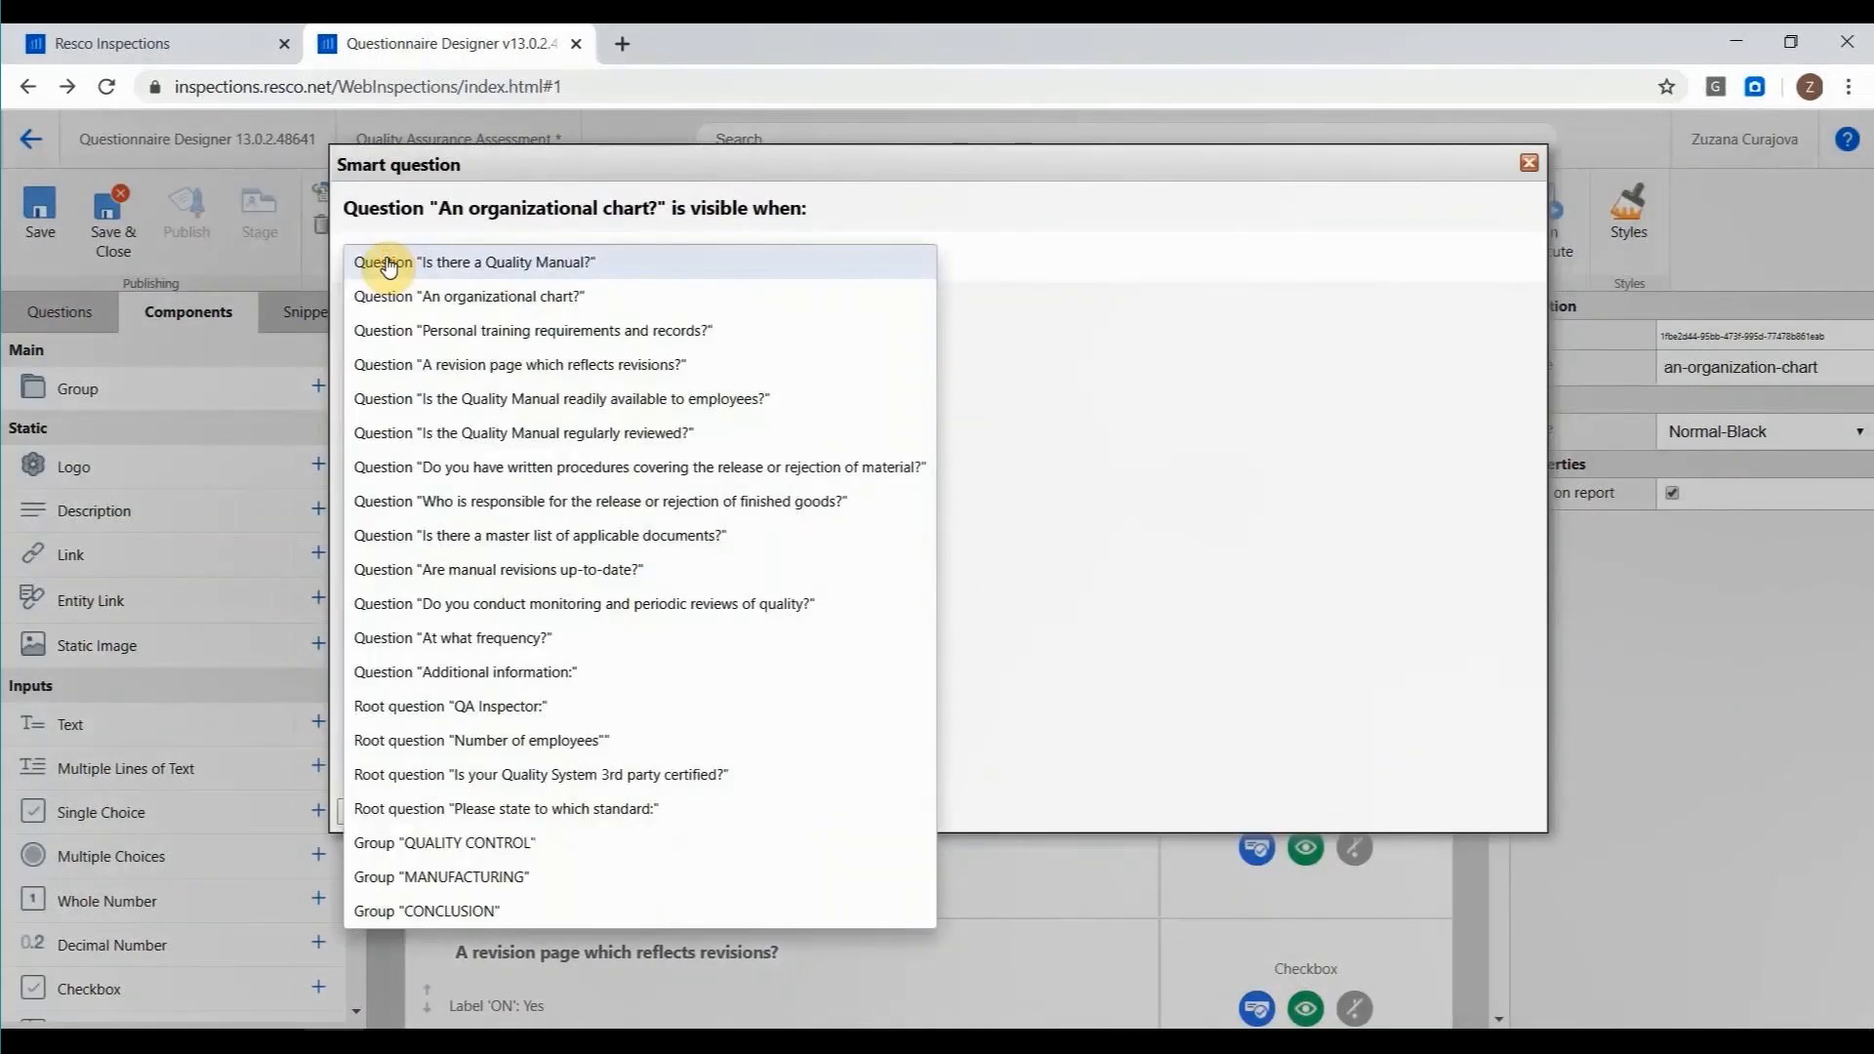
pyautogui.click(388, 263)
pyautogui.click(731, 260)
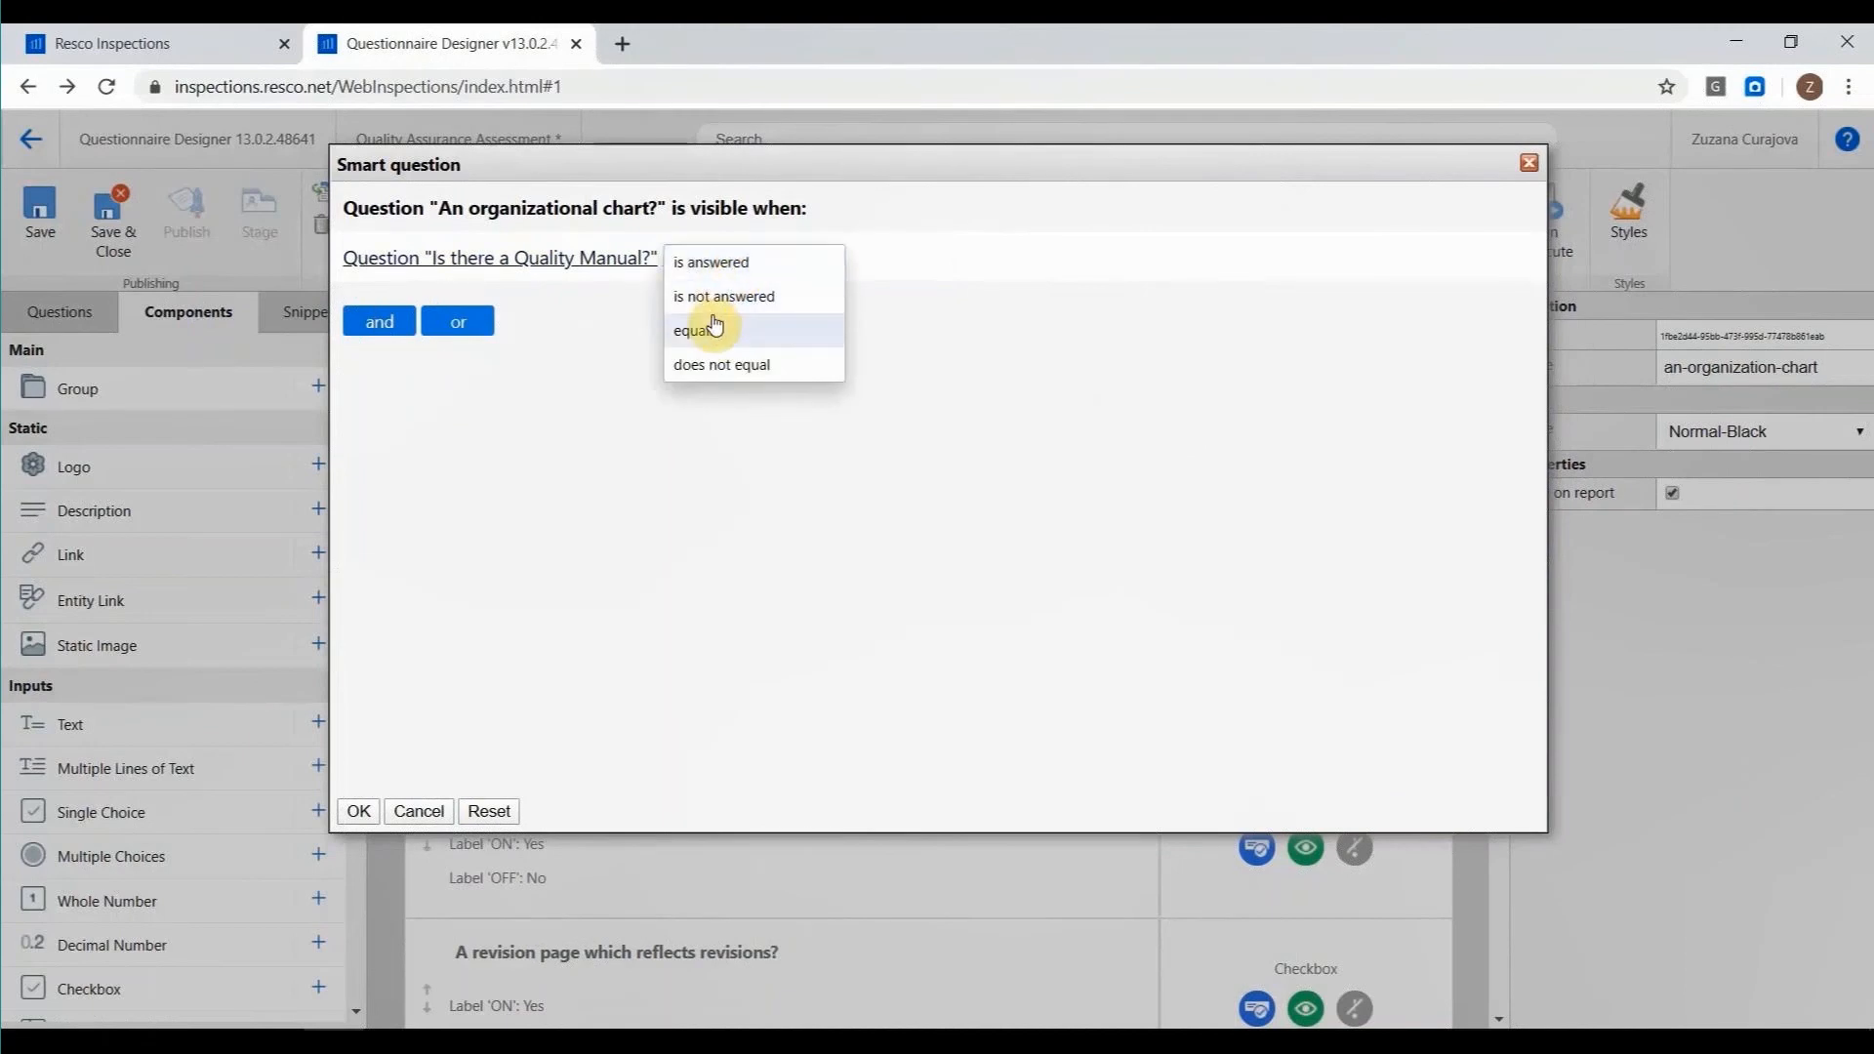
pyautogui.click(716, 327)
pyautogui.click(771, 256)
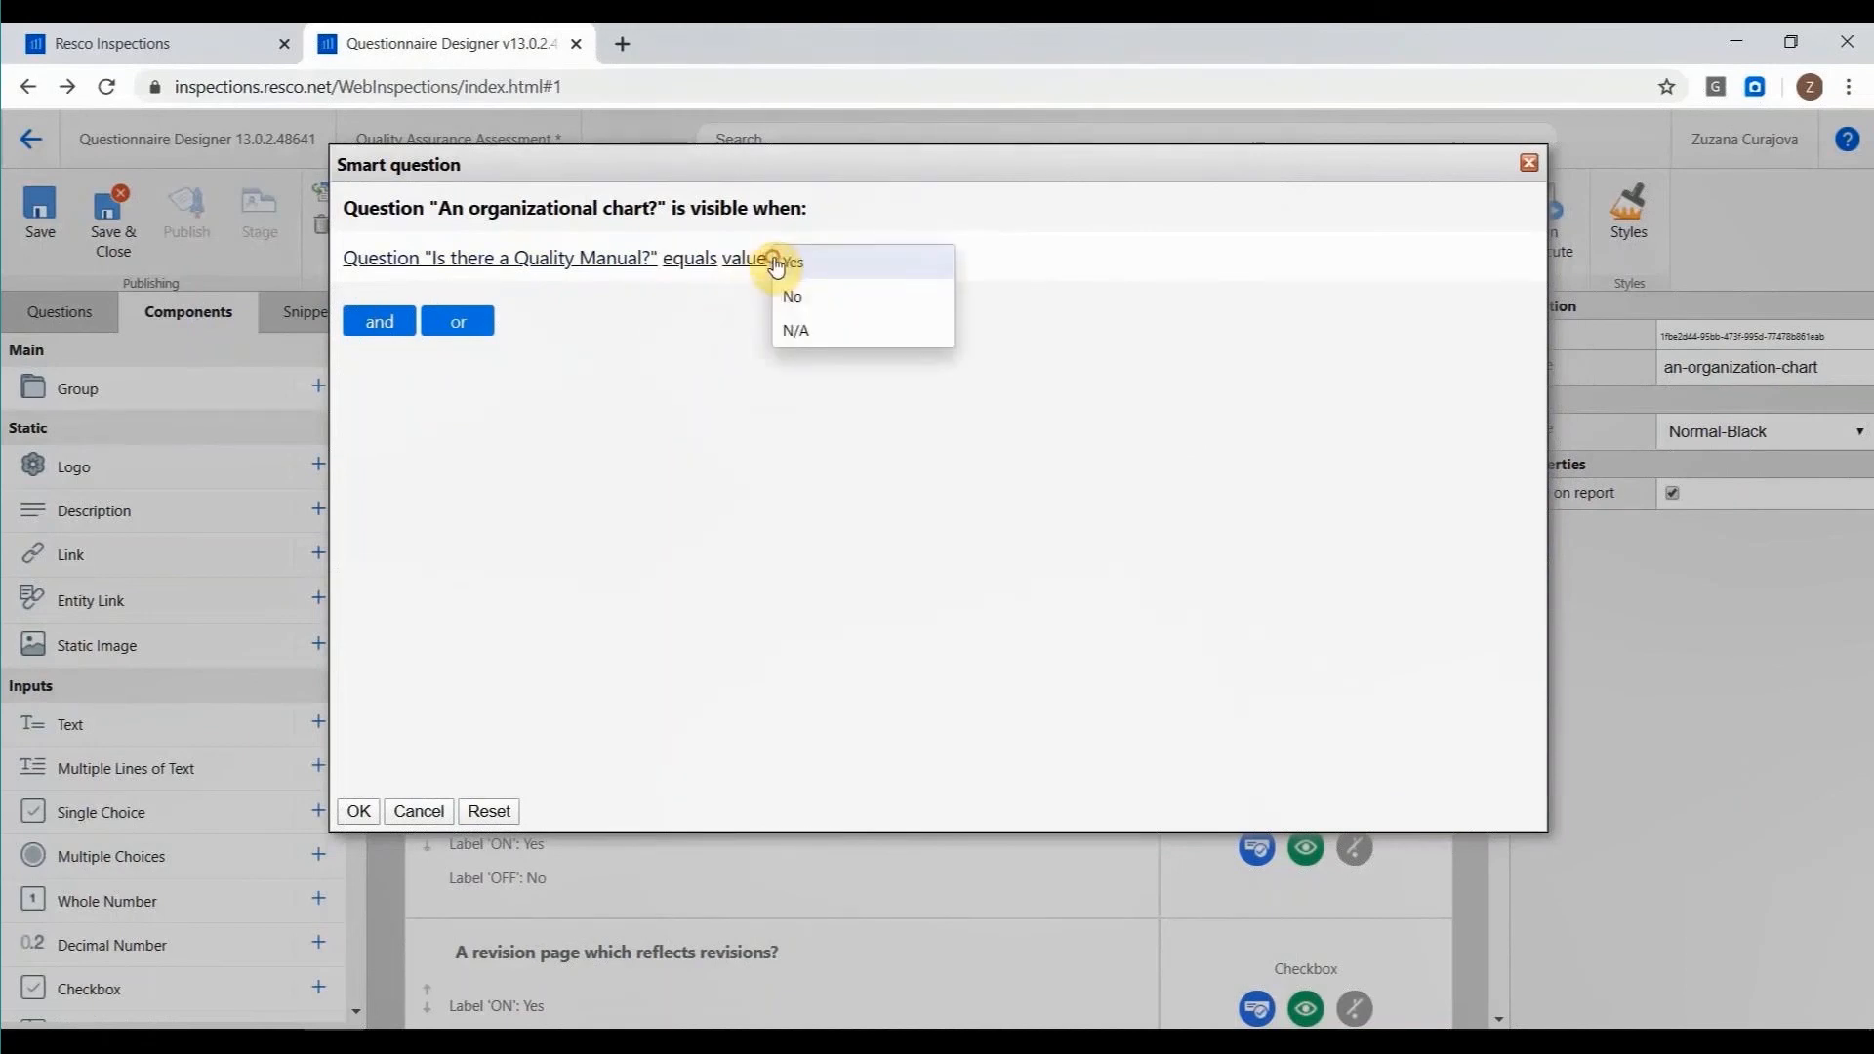
pyautogui.click(829, 263)
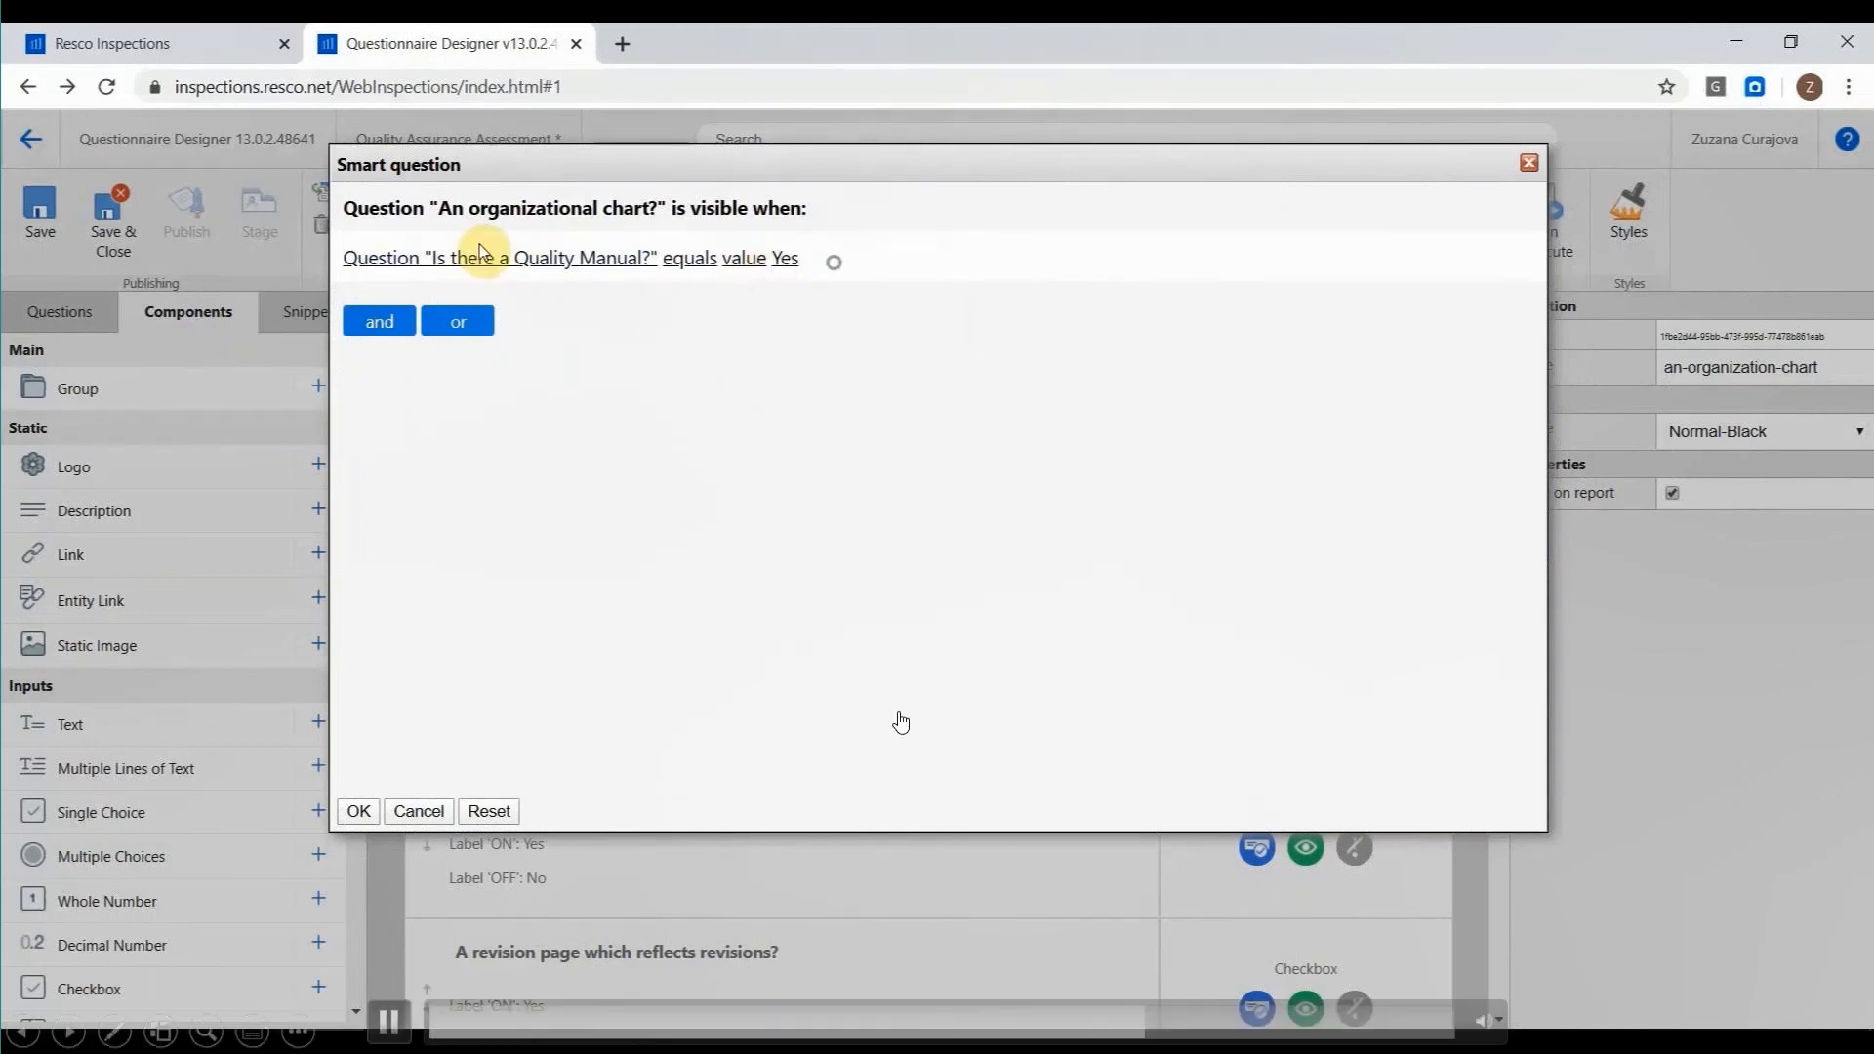
pyautogui.click(359, 811)
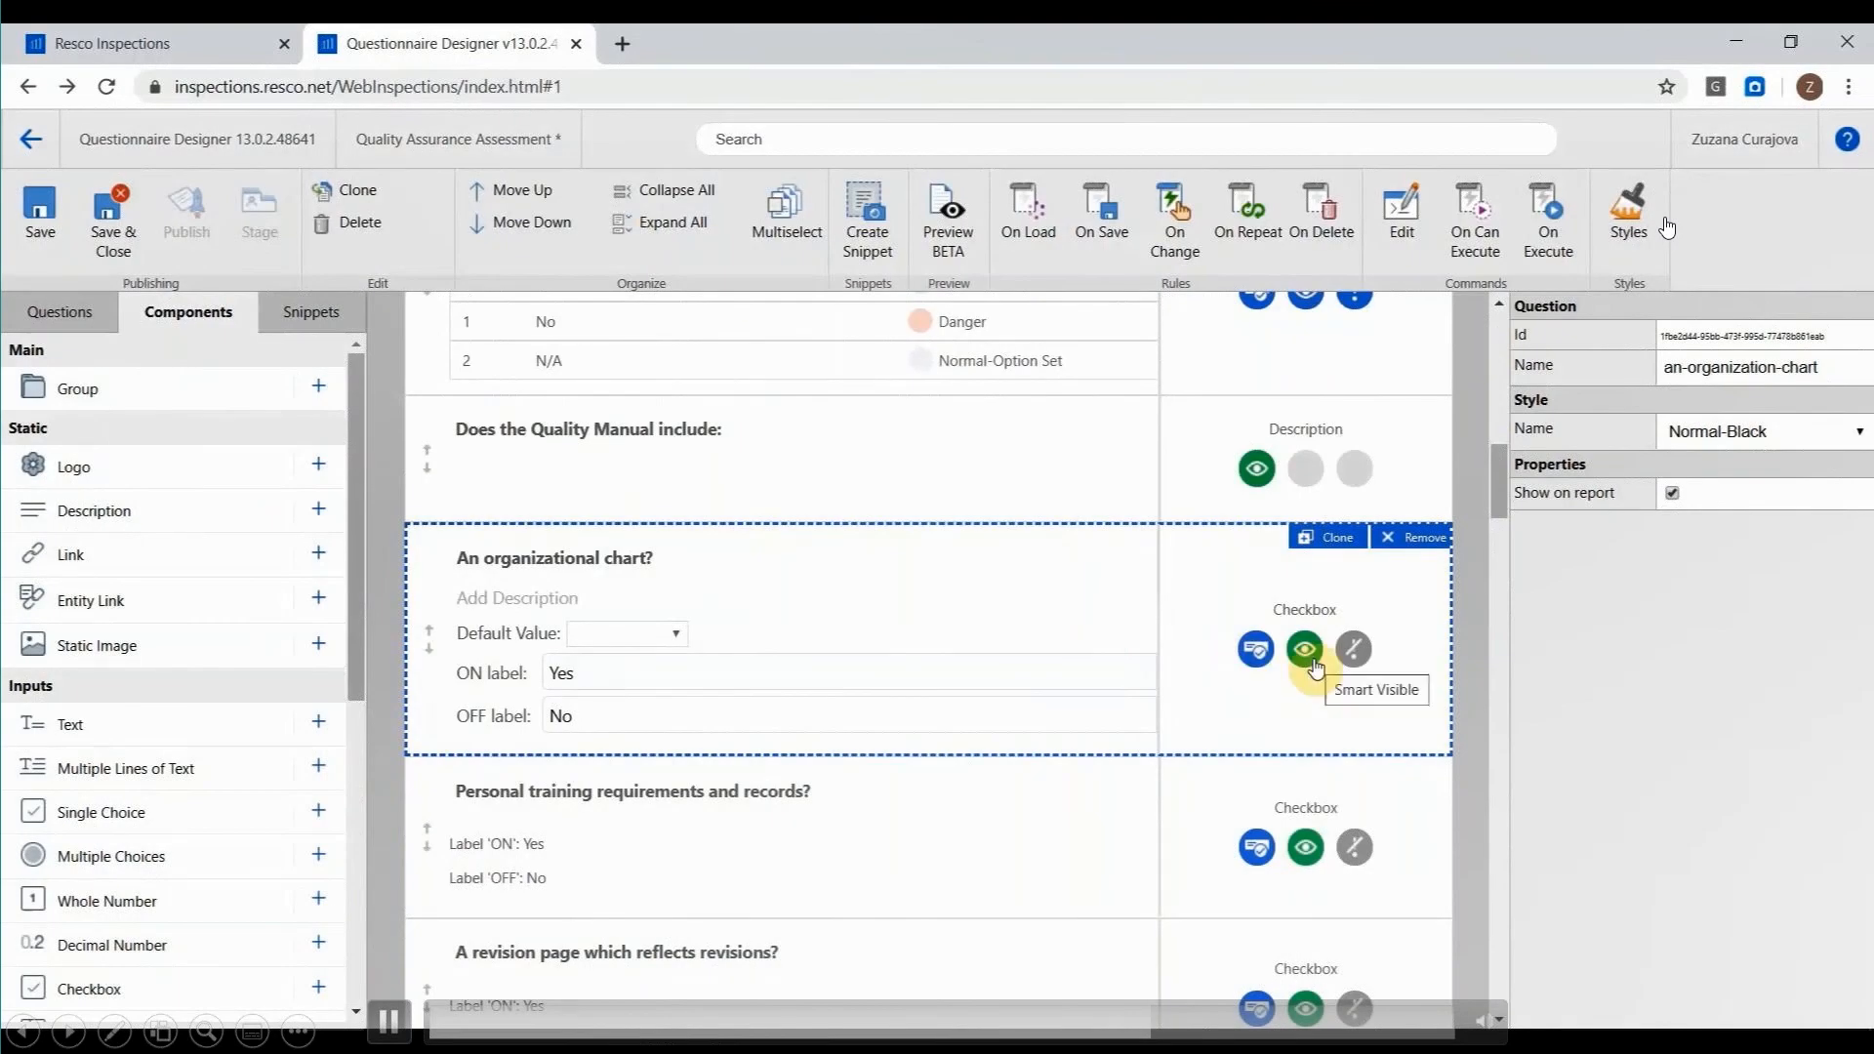
# Review the visibility condition of "Is the Quality Manual regularly reviewed?" and close it without changes.
pyautogui.scroll(-5, 1313, 666)
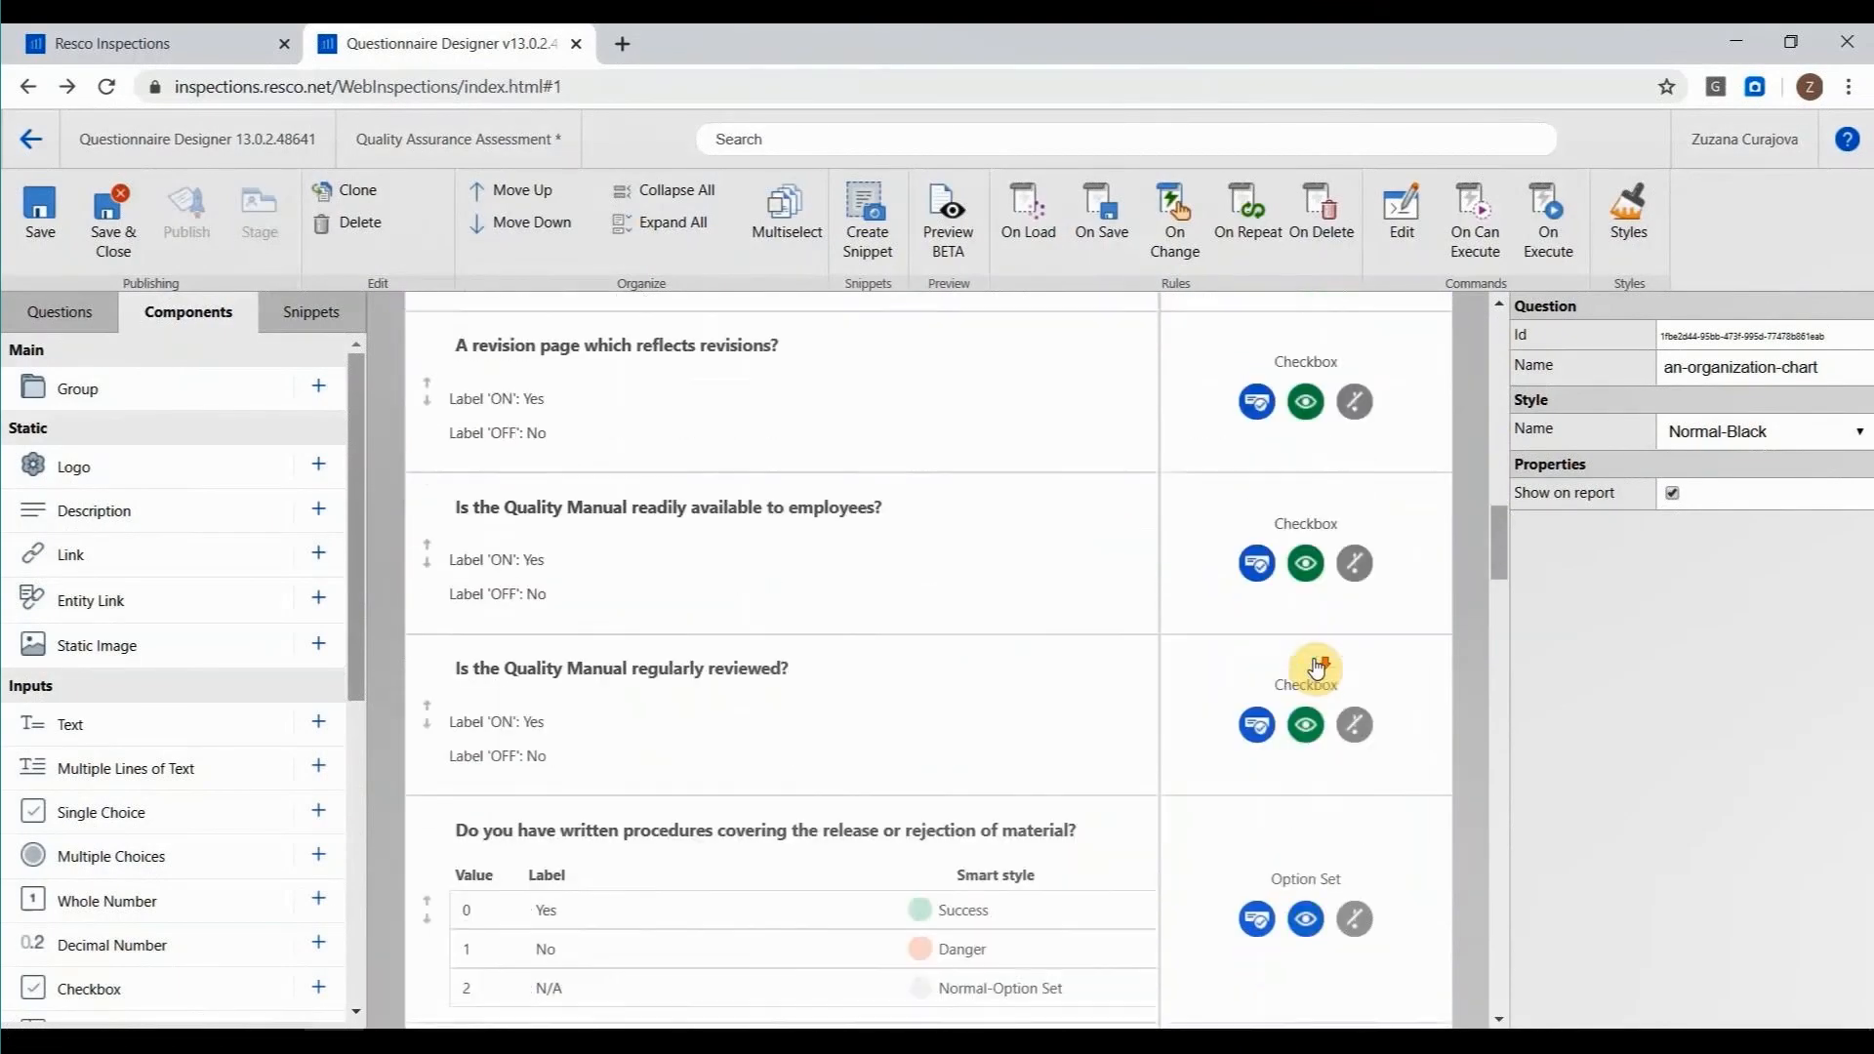
pyautogui.click(1307, 727)
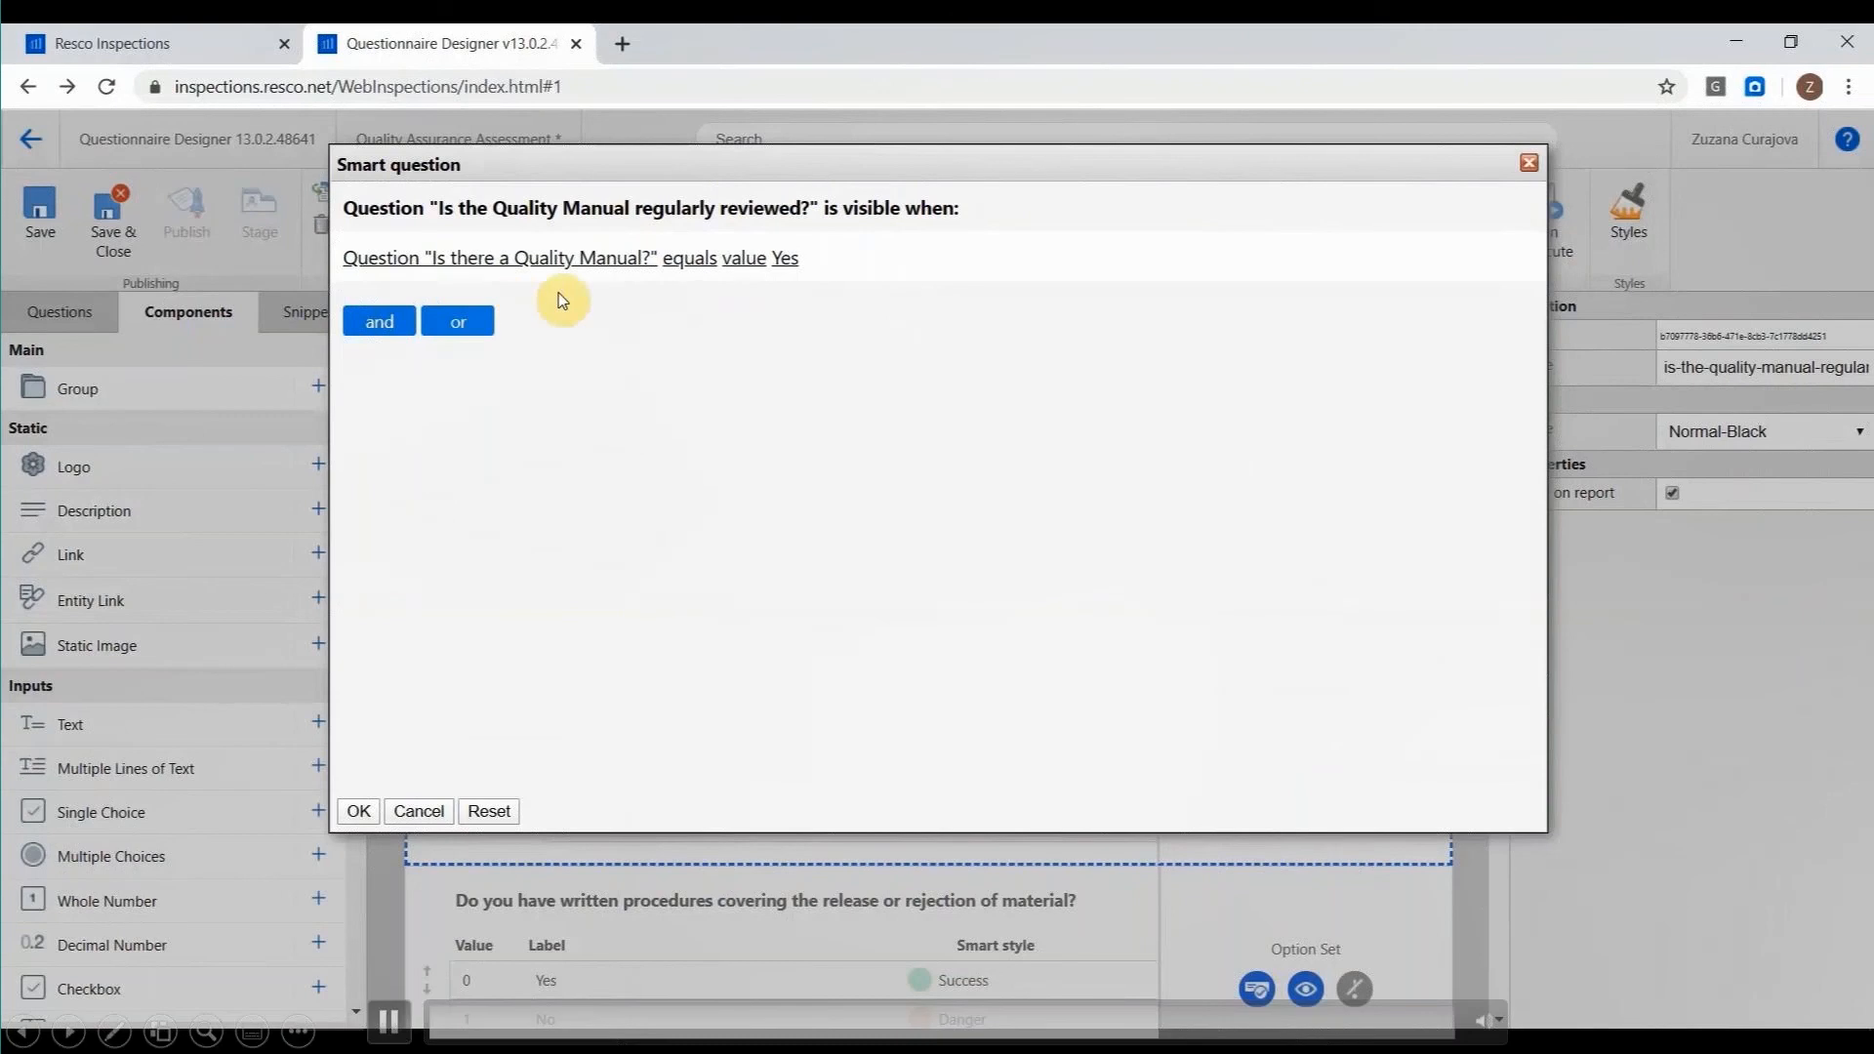
pyautogui.click(1528, 164)
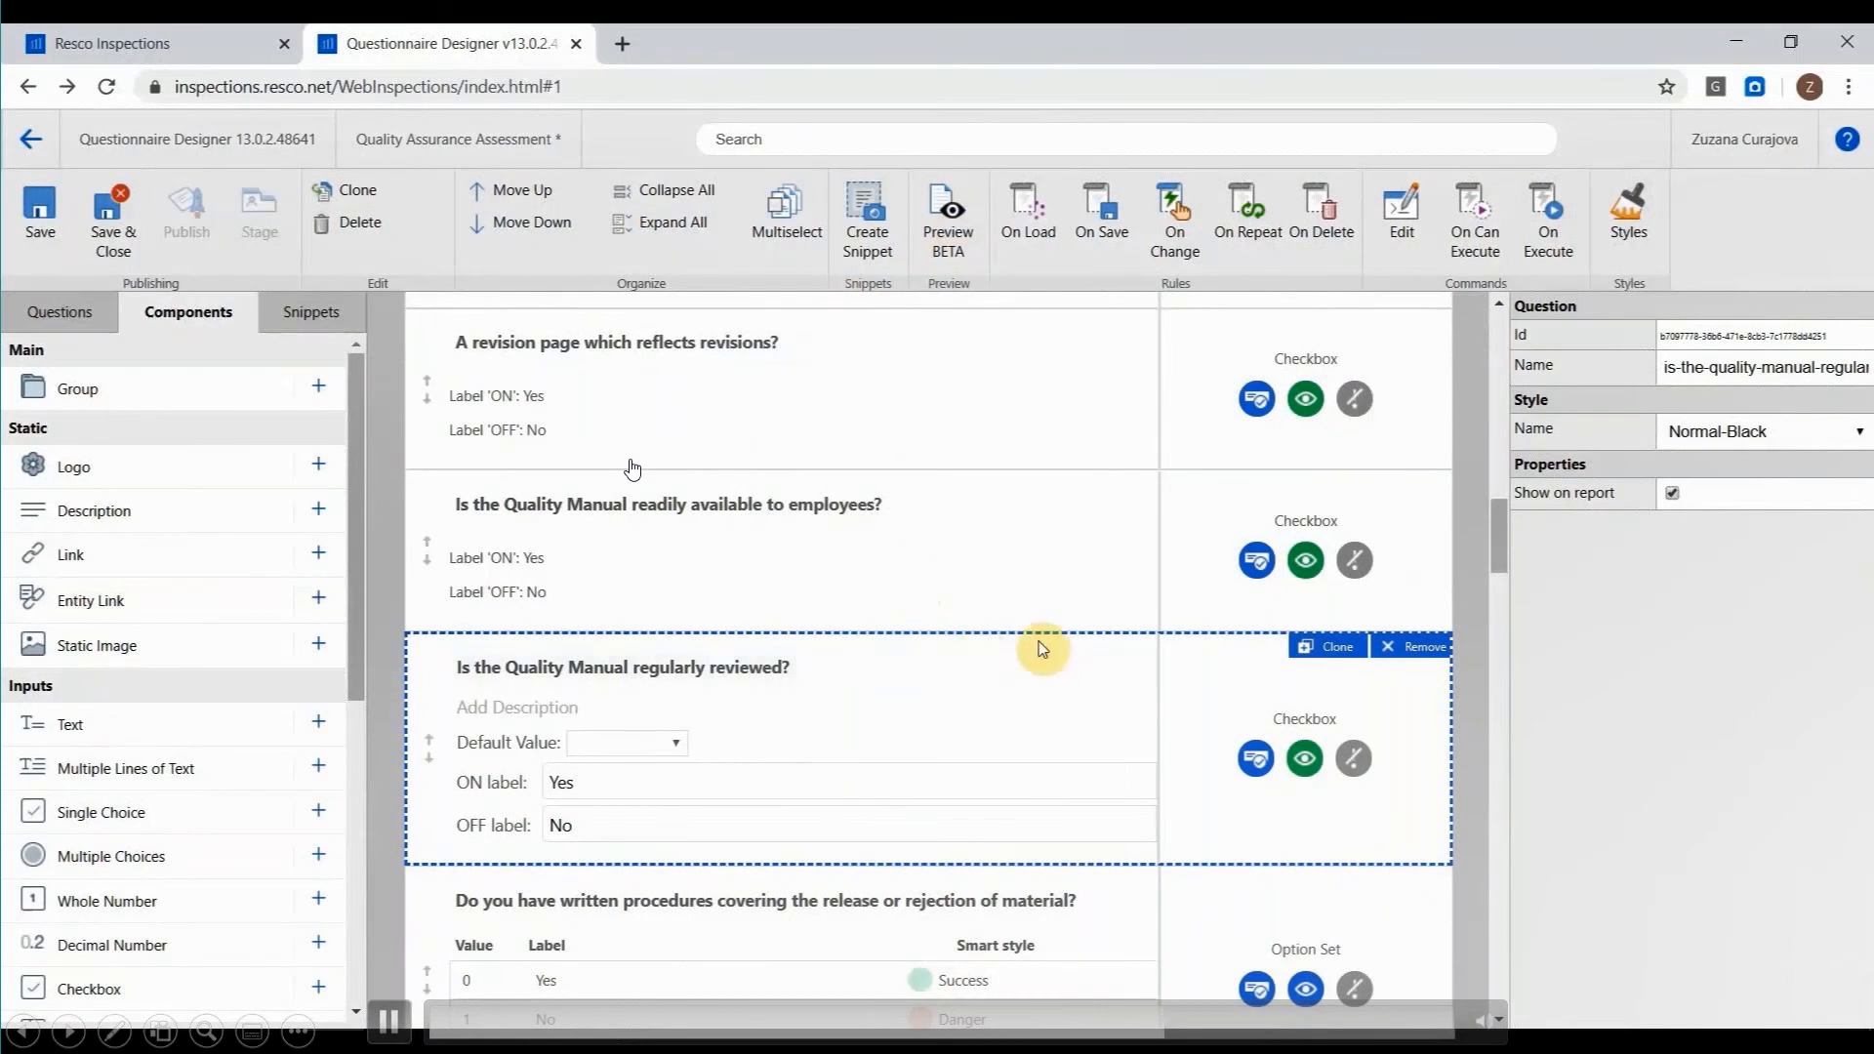
# Add a Signature question and a Date and Time question after "Result:" in the CONCLUSION group.
pyautogui.scroll(-3, 1017, 650)
pyautogui.scroll(-5, 1017, 653)
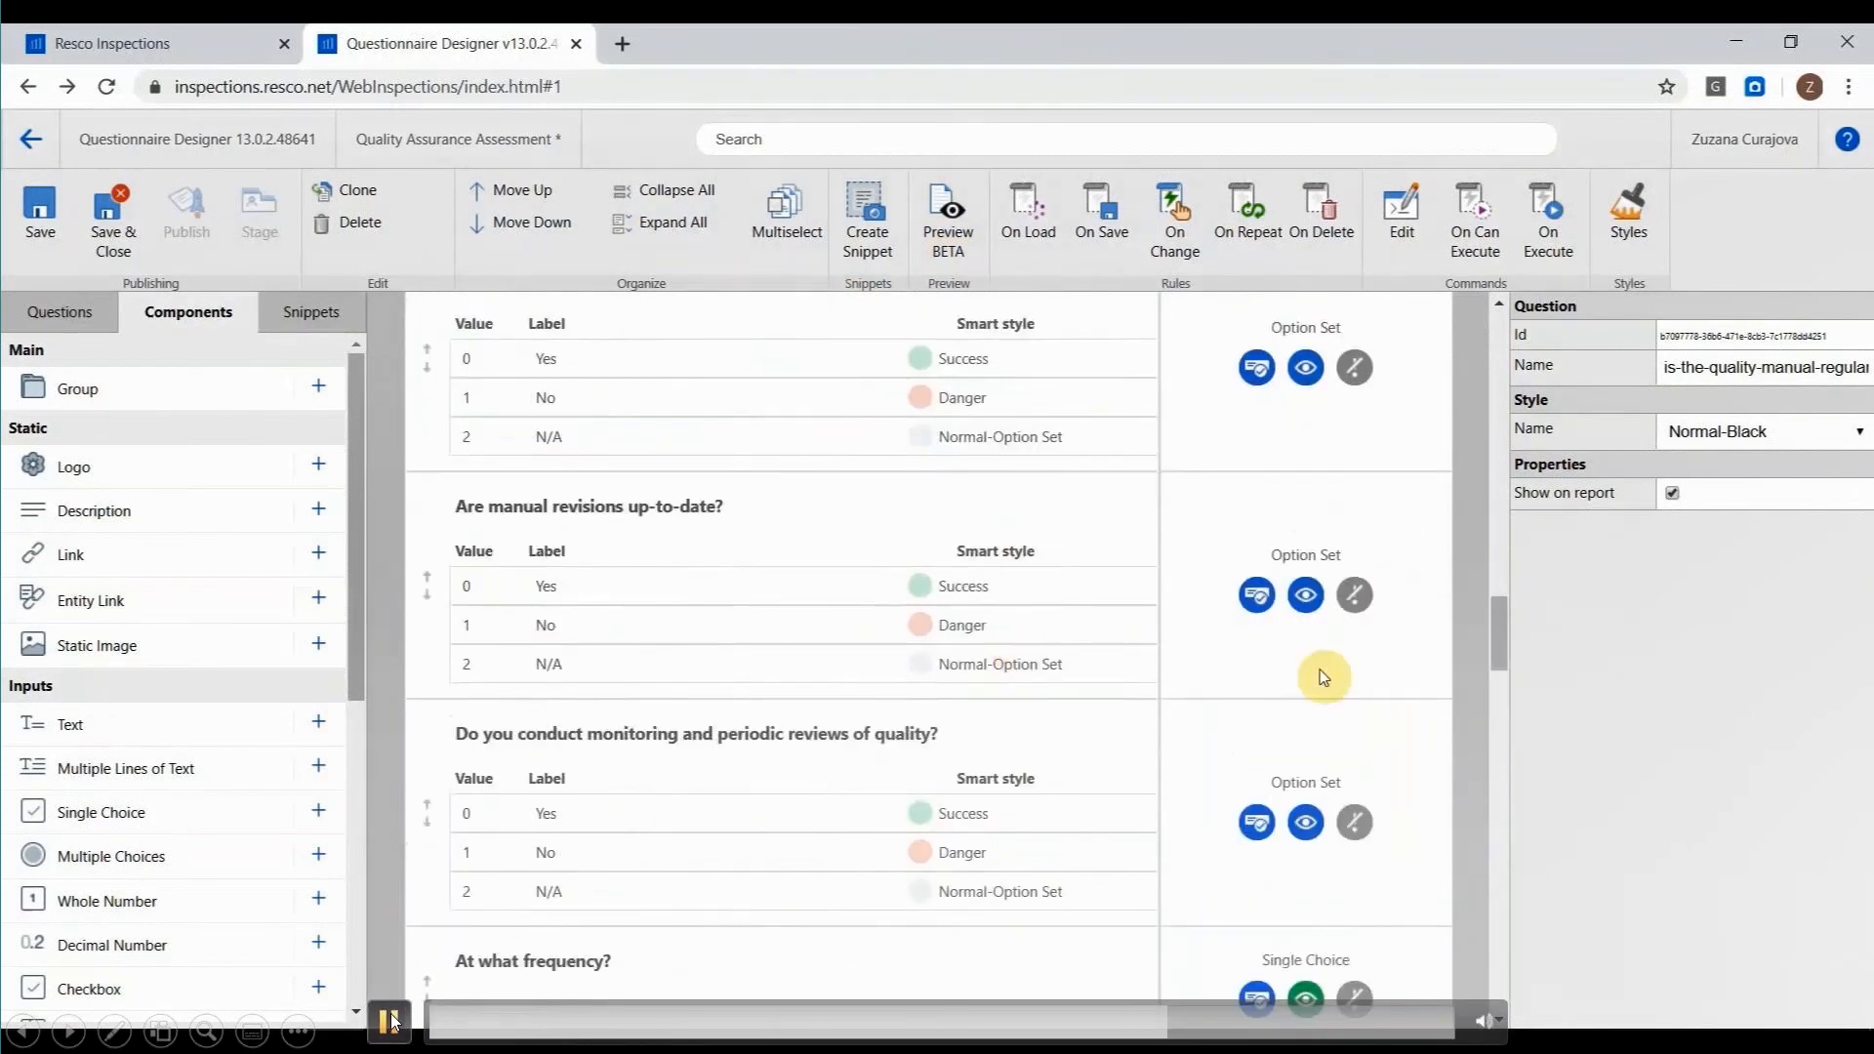
pyautogui.moveTo(1497, 628); pyautogui.dragTo(1477, 974)
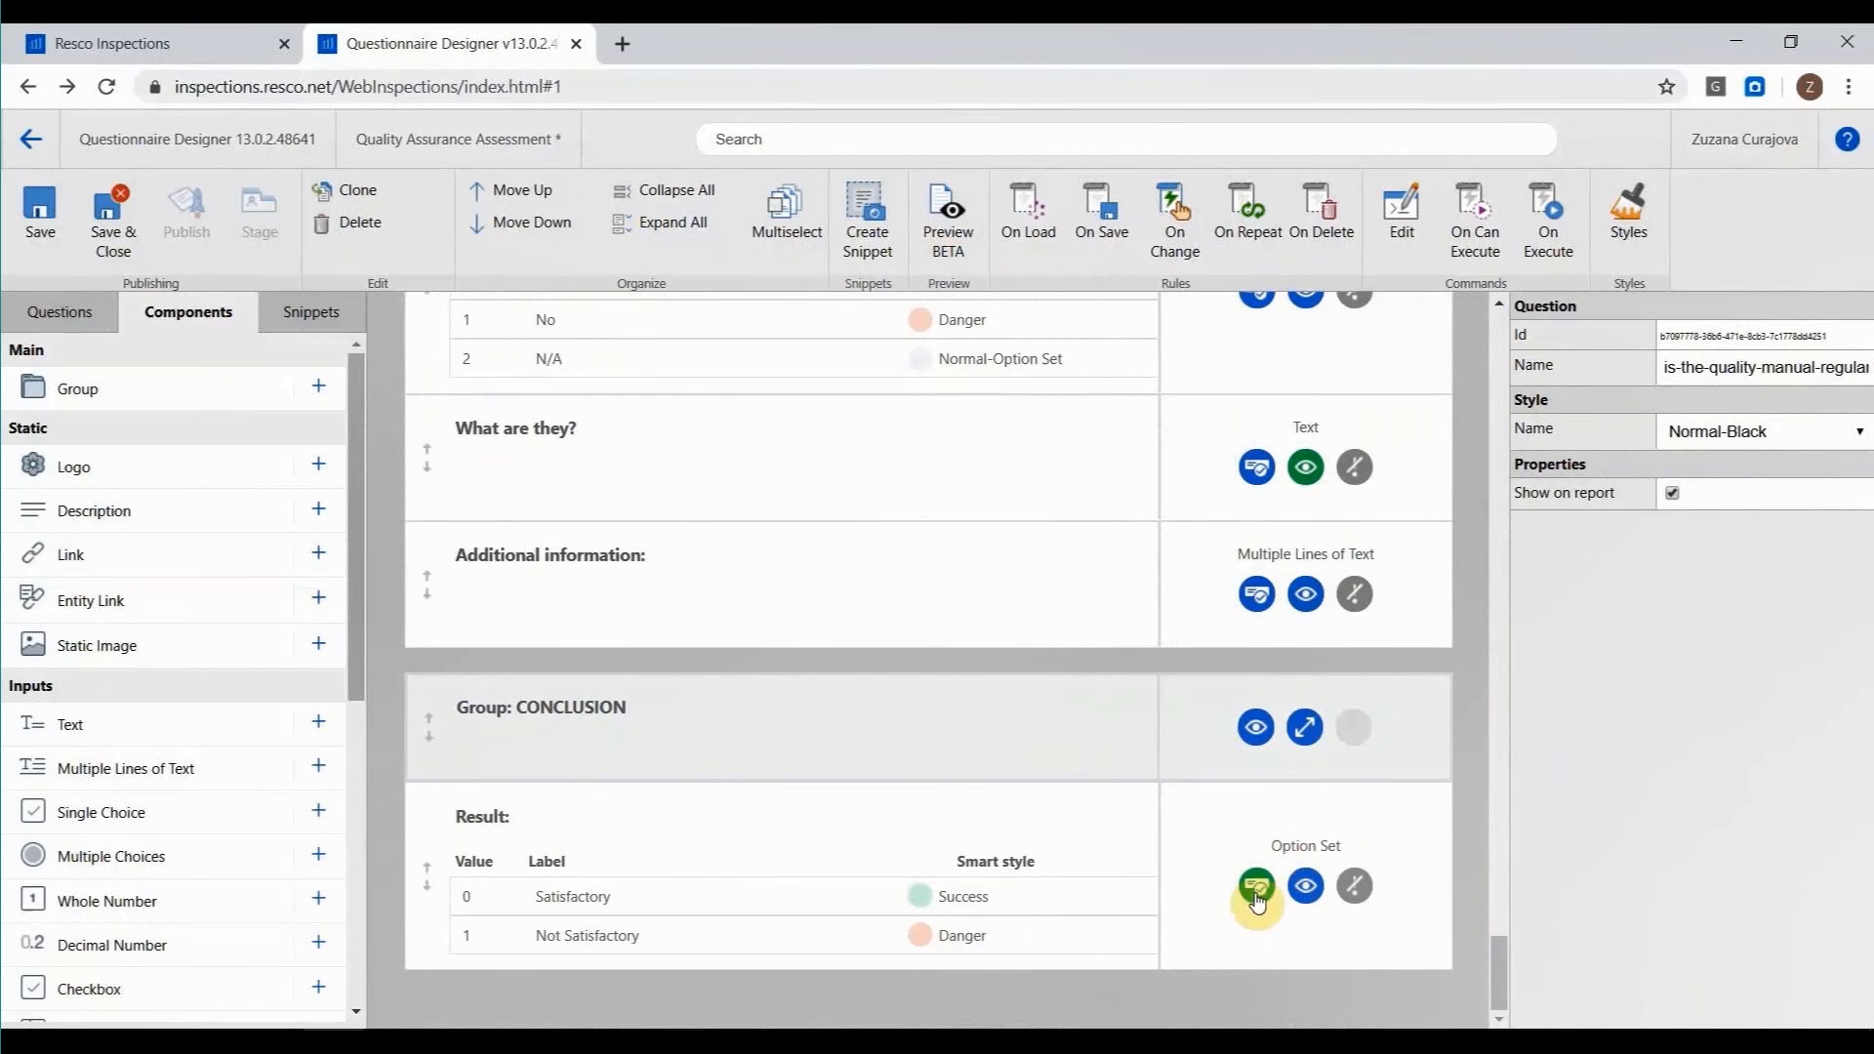
pyautogui.click(1215, 869)
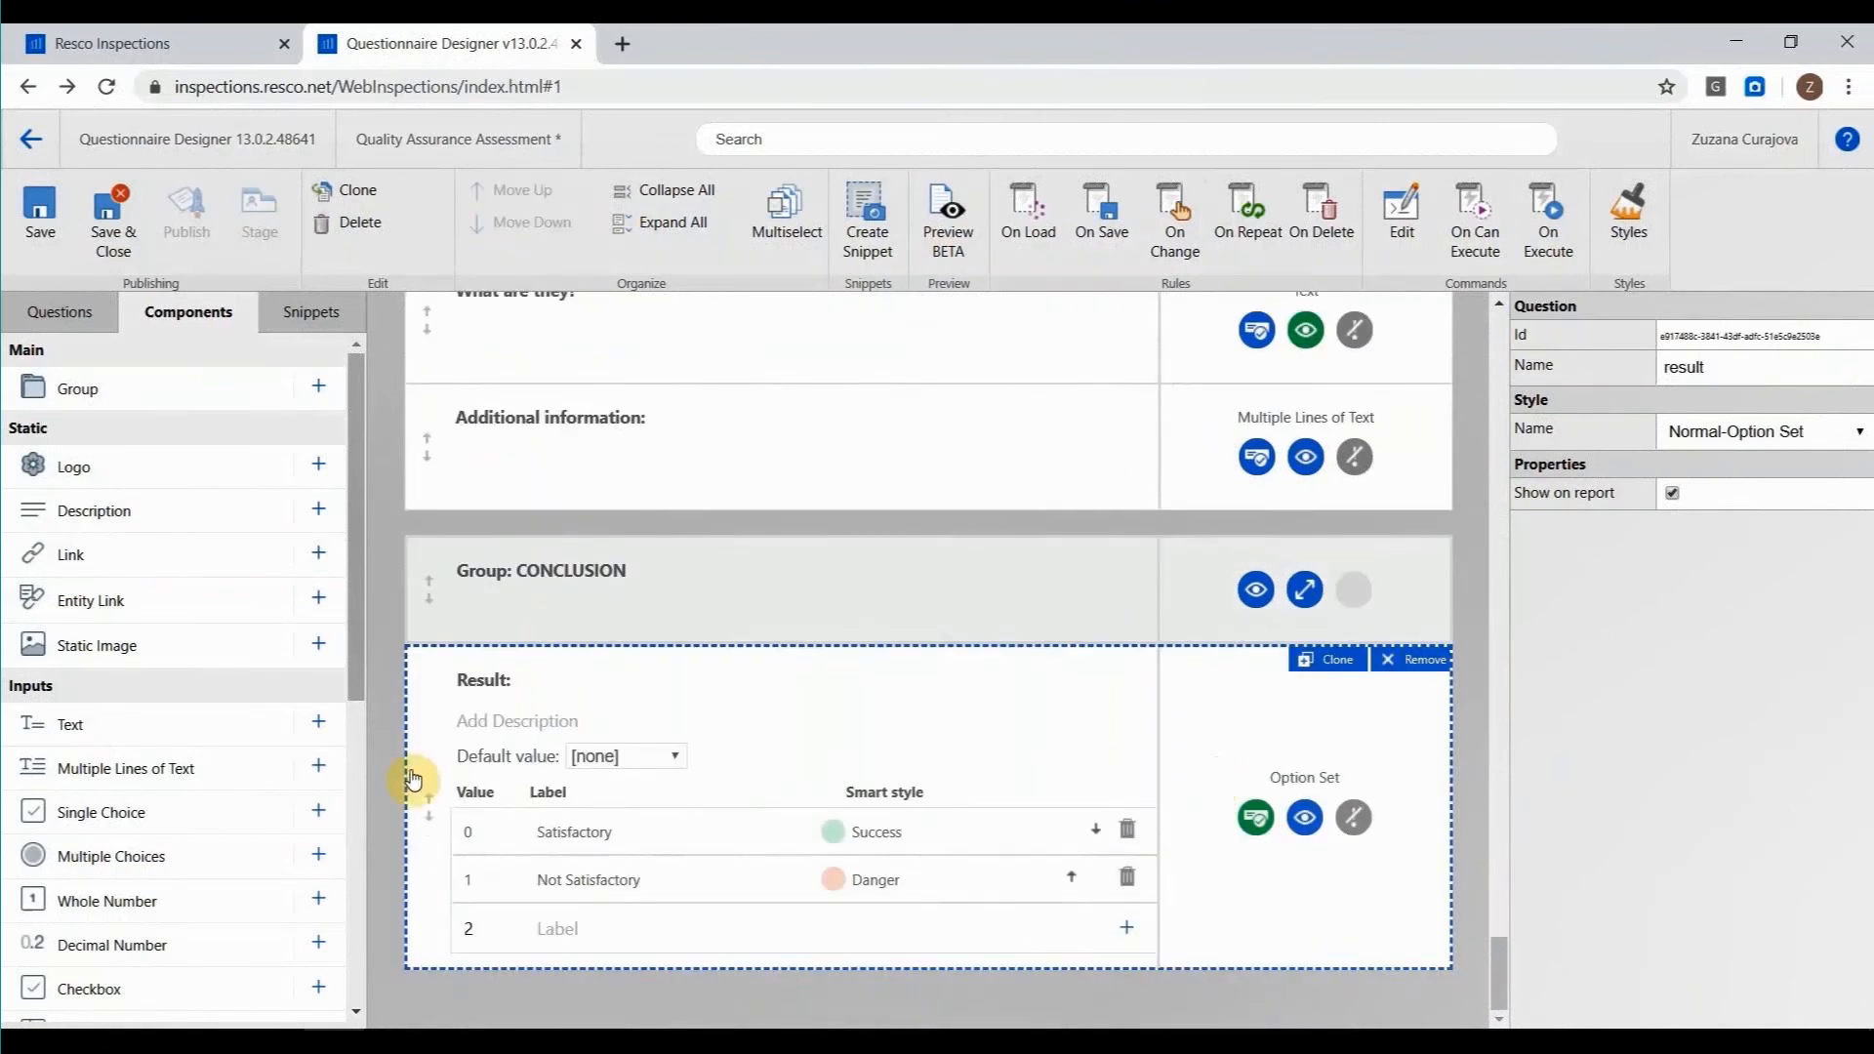
pyautogui.scroll(-3, 236, 724)
pyautogui.scroll(-3, 236, 724)
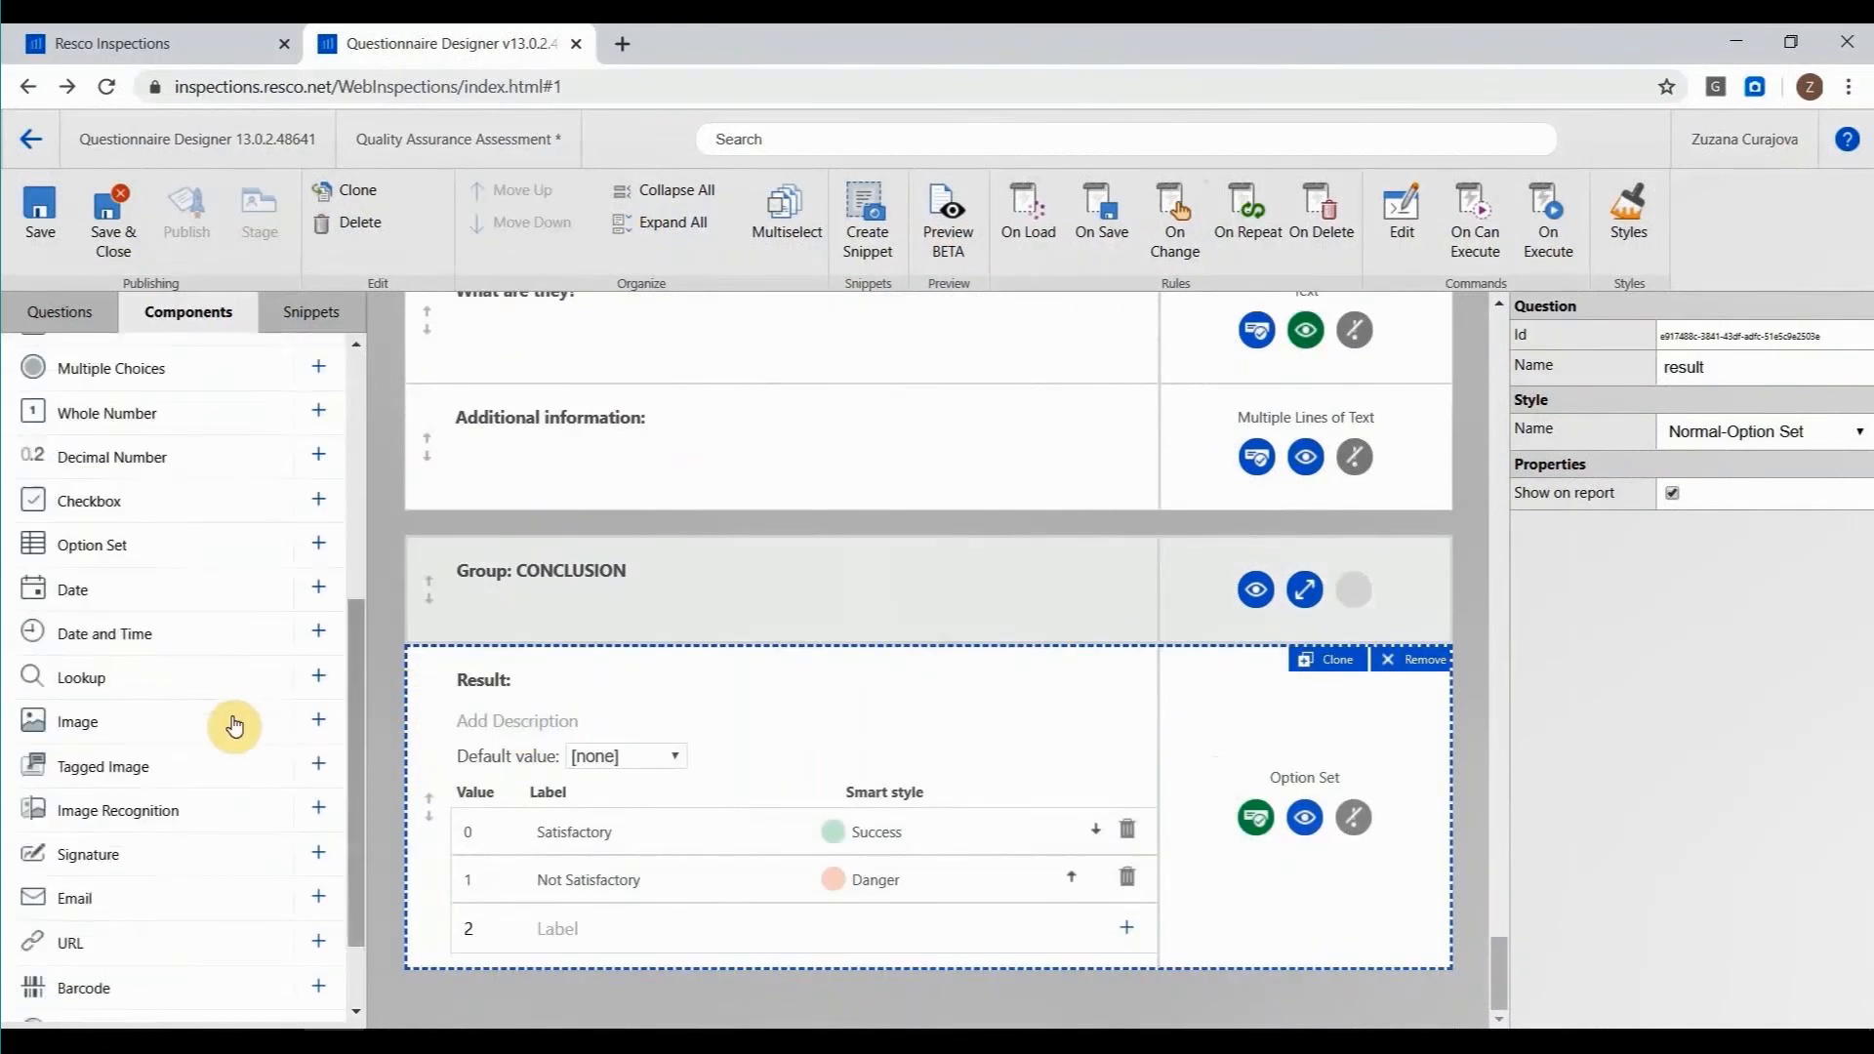
pyautogui.click(319, 862)
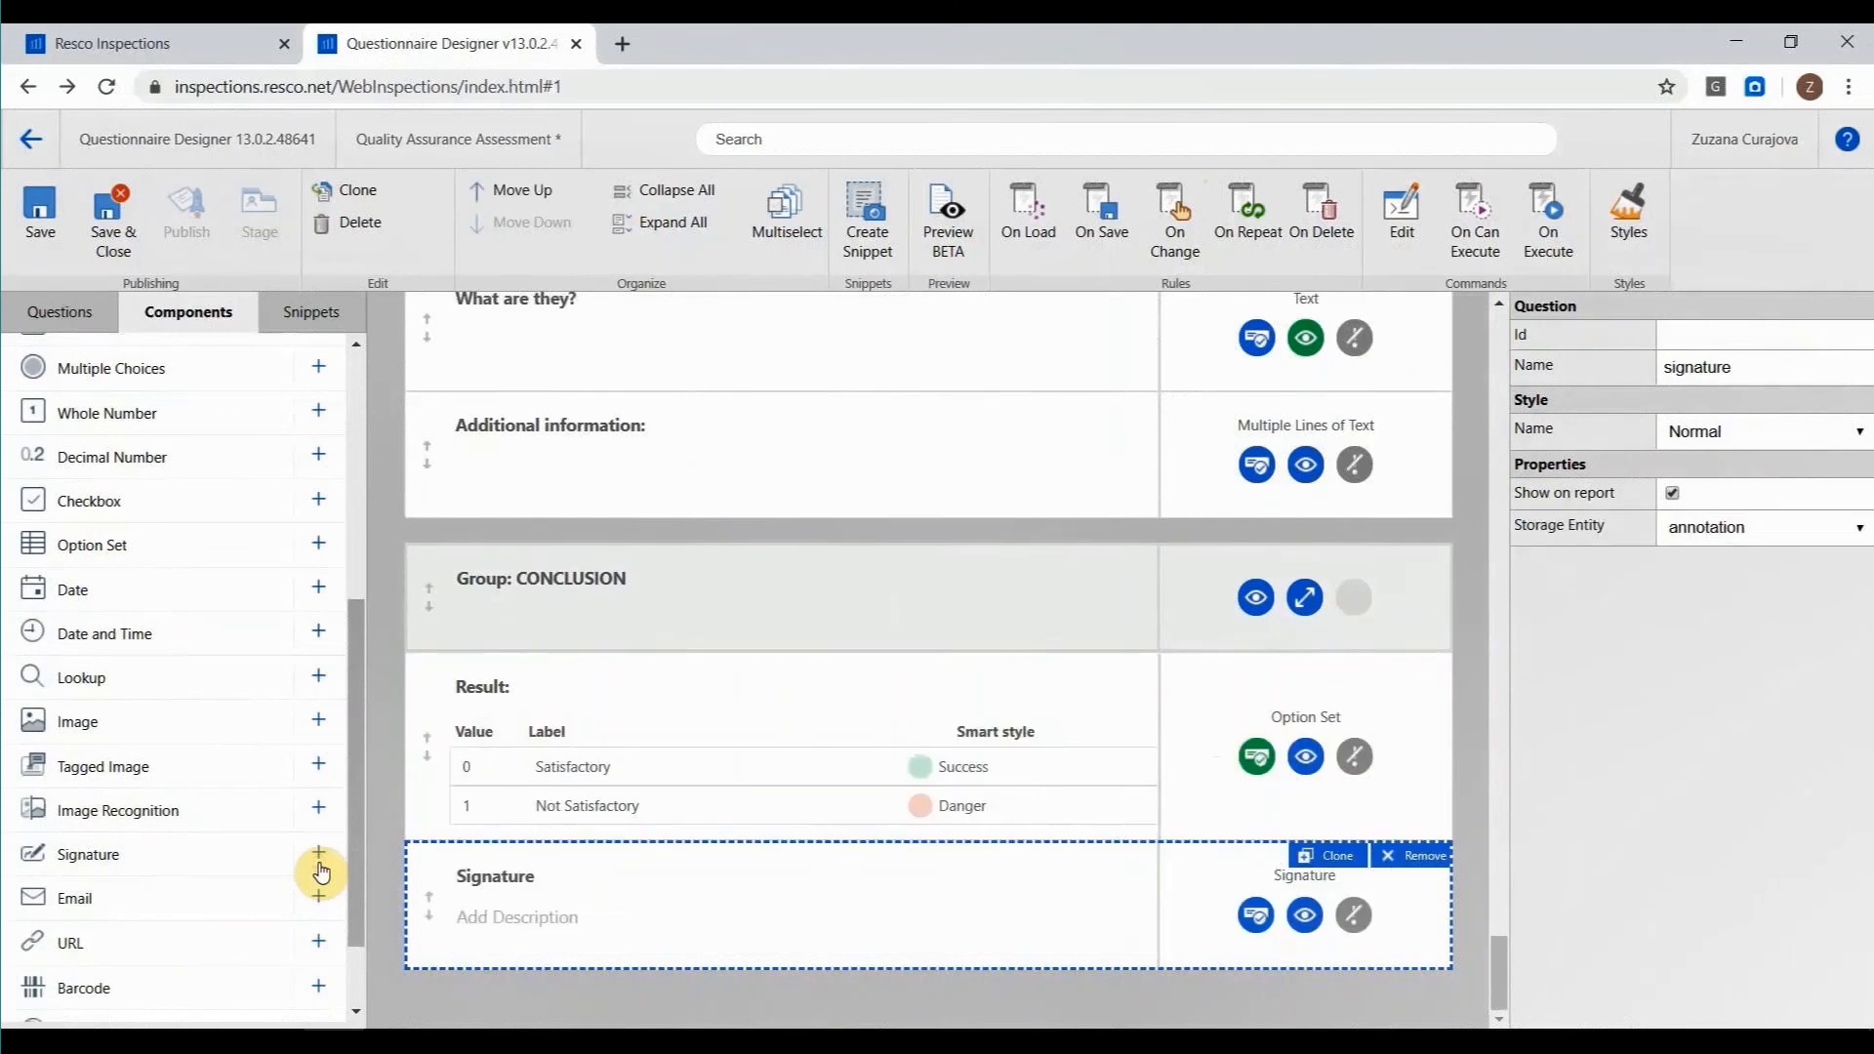
pyautogui.scroll(-2, 315, 868)
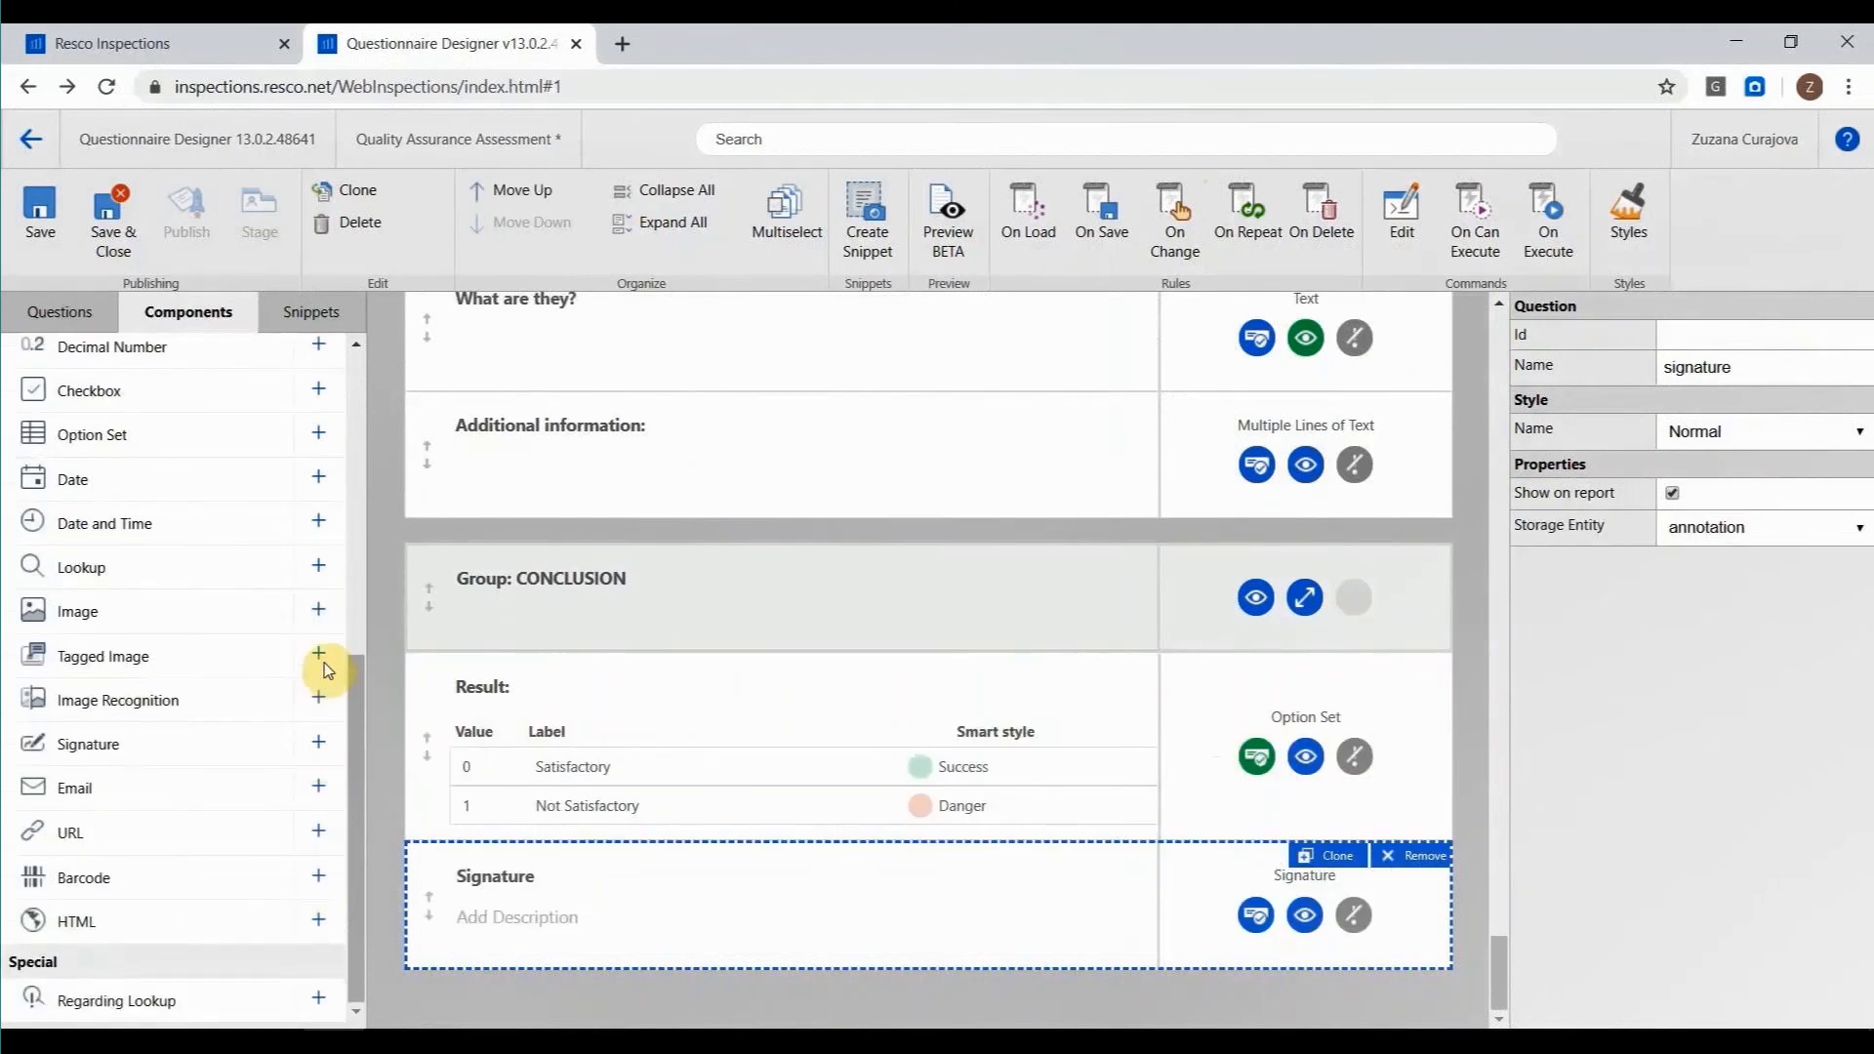
pyautogui.click(319, 523)
pyautogui.click(723, 859)
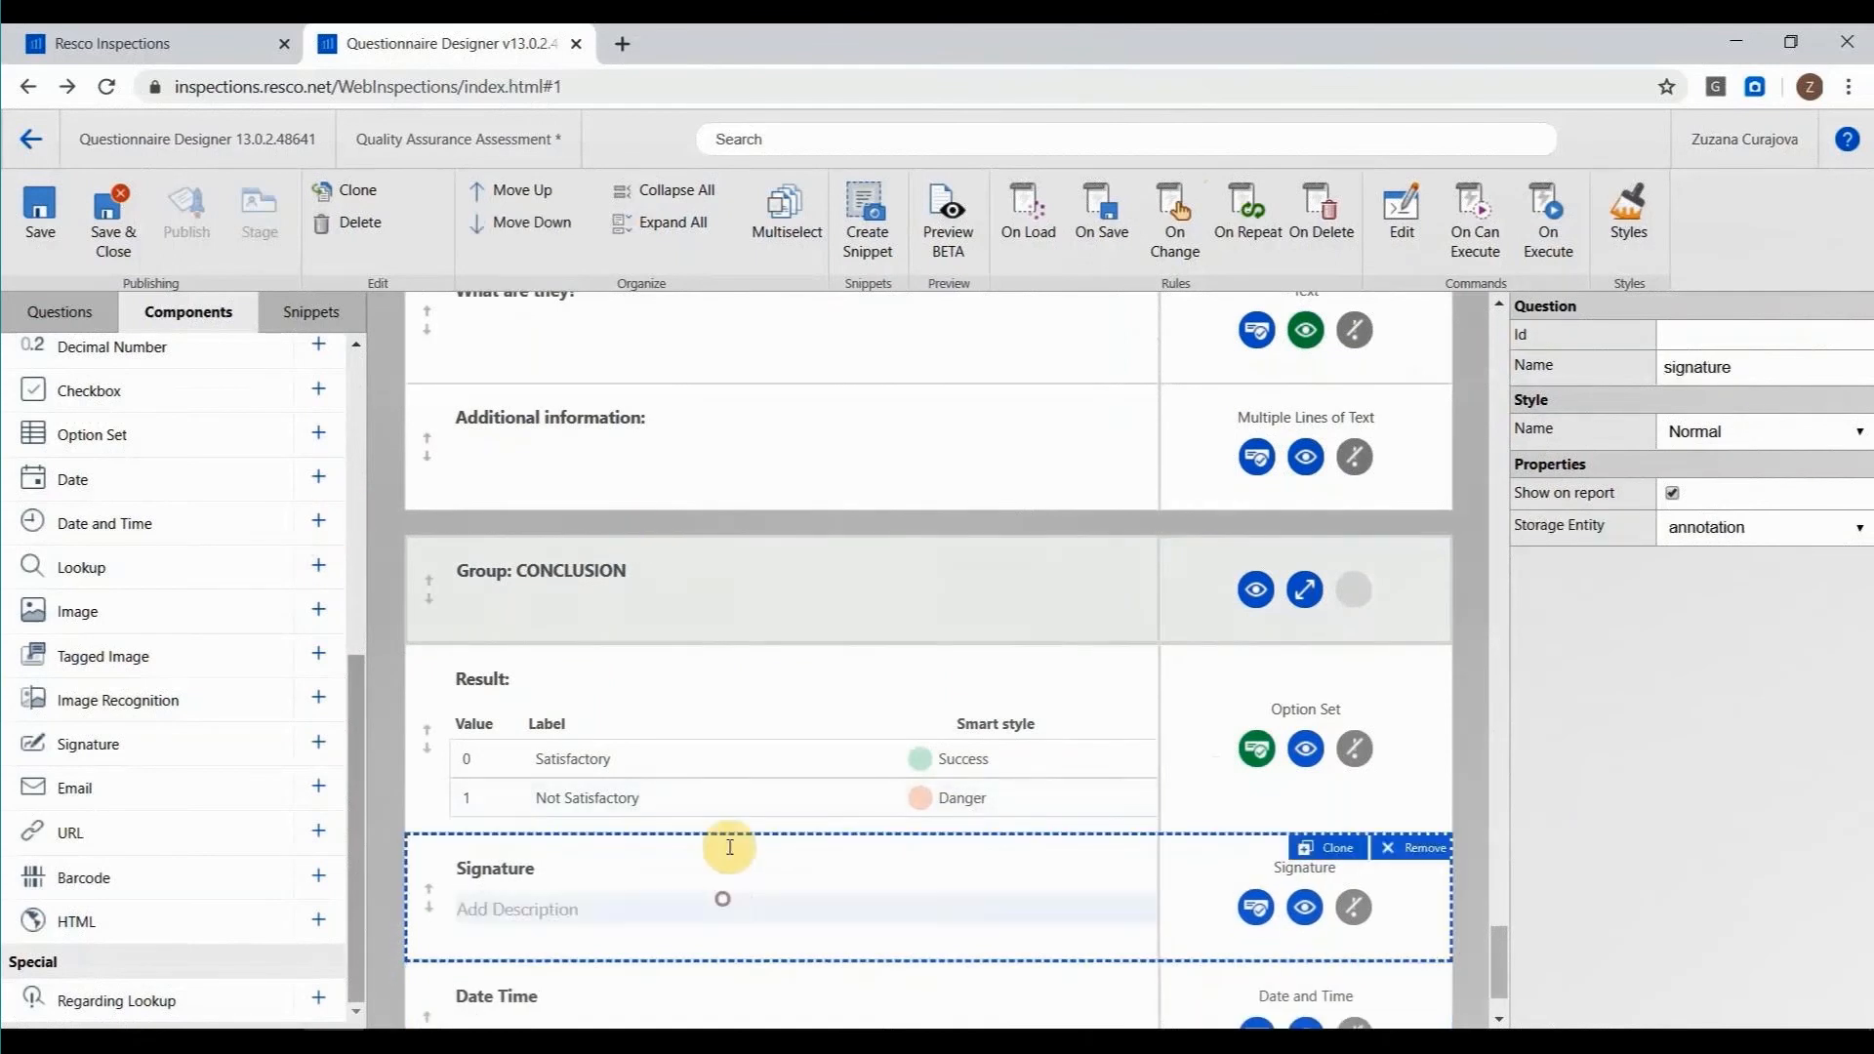
# Make the Signature question in the CONCLUSION group required.
pyautogui.scroll(-1, 673, 809)
pyautogui.click(1354, 788)
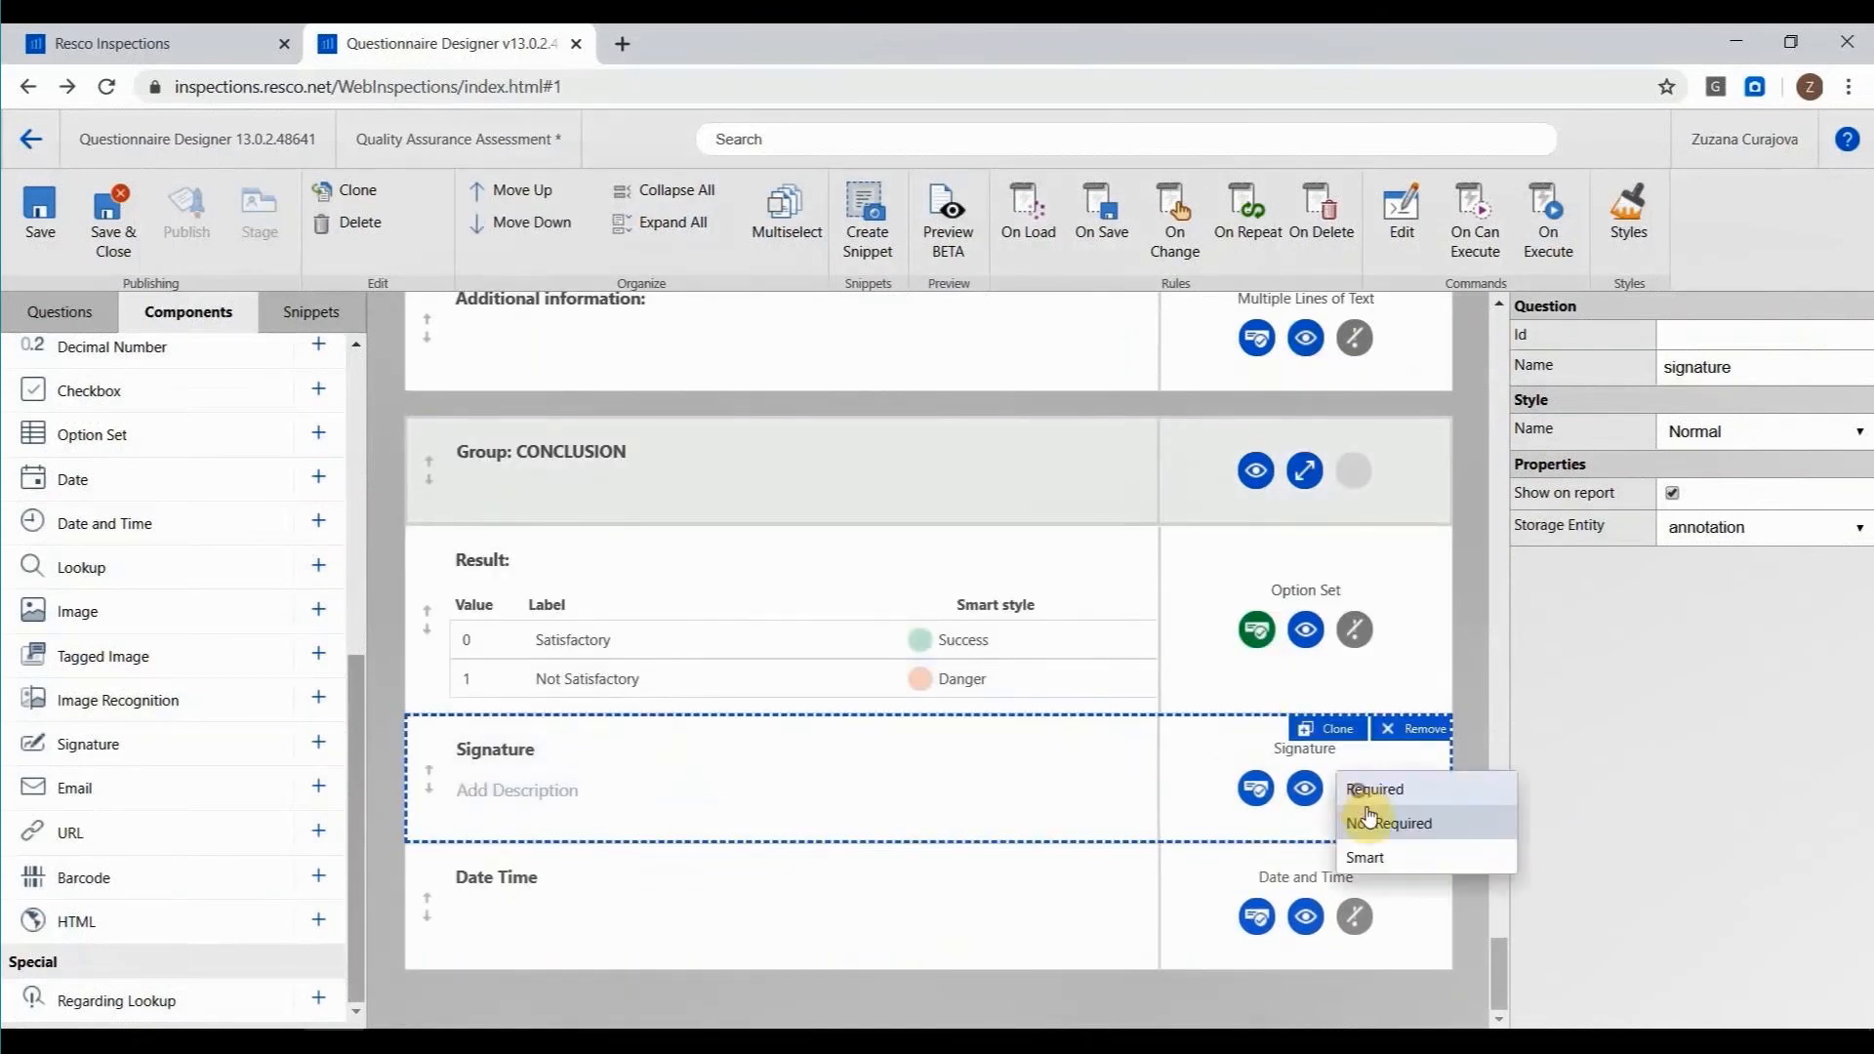
pyautogui.click(1384, 792)
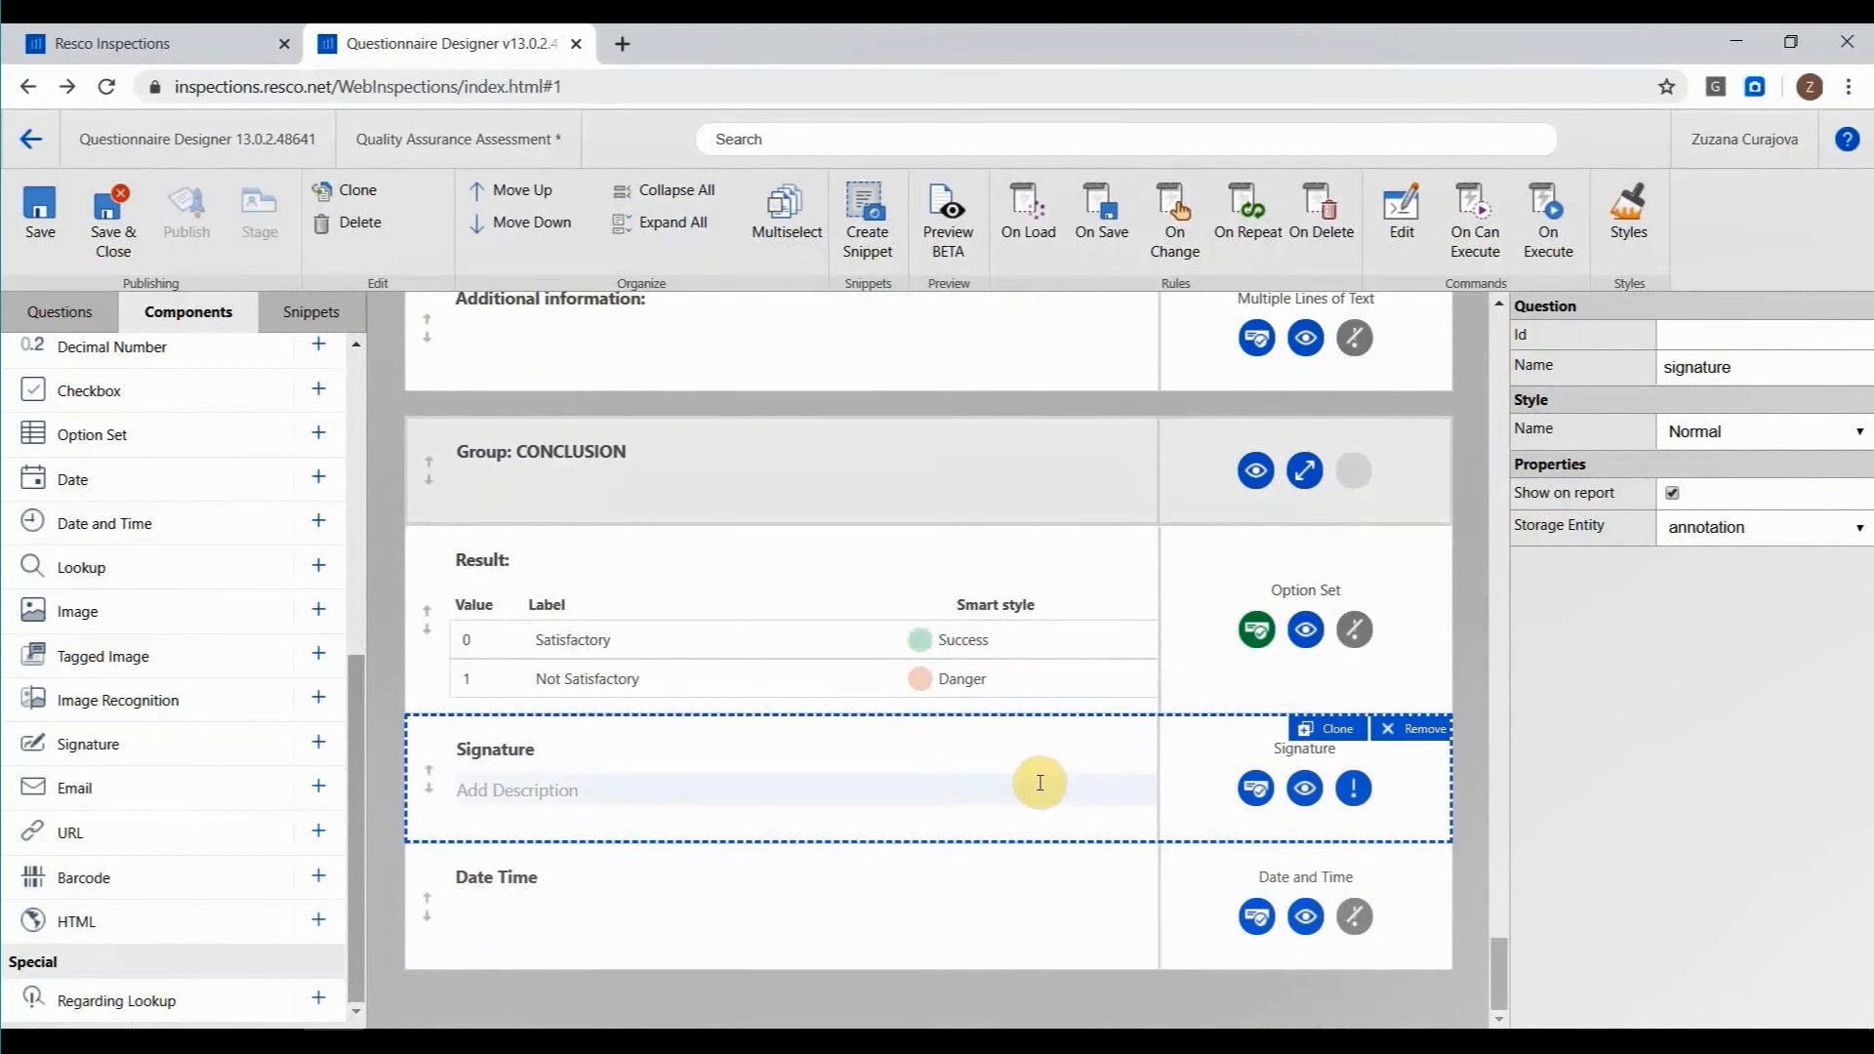
# Rename the Date Time question to "Date and Time" and set its default value to Now.
pyautogui.click(693, 894)
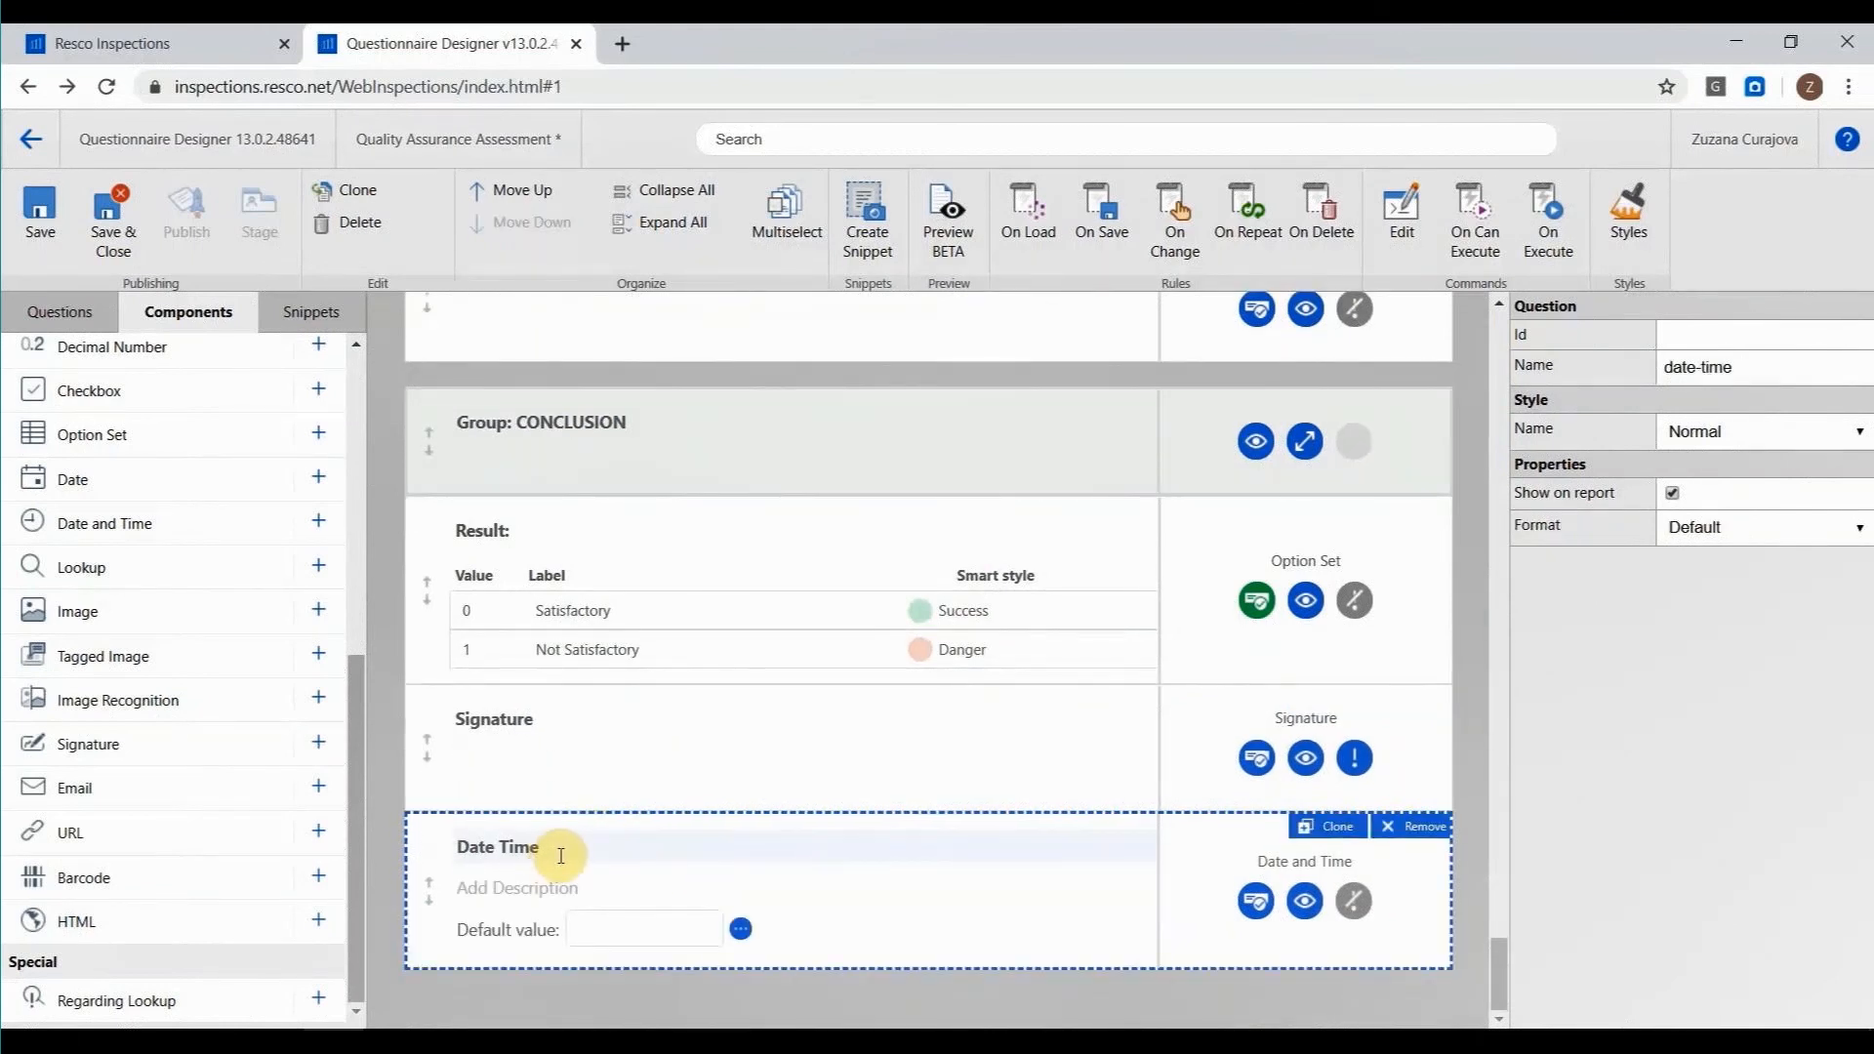
pyautogui.click(502, 848)
pyautogui.write('and')
pyautogui.click(741, 929)
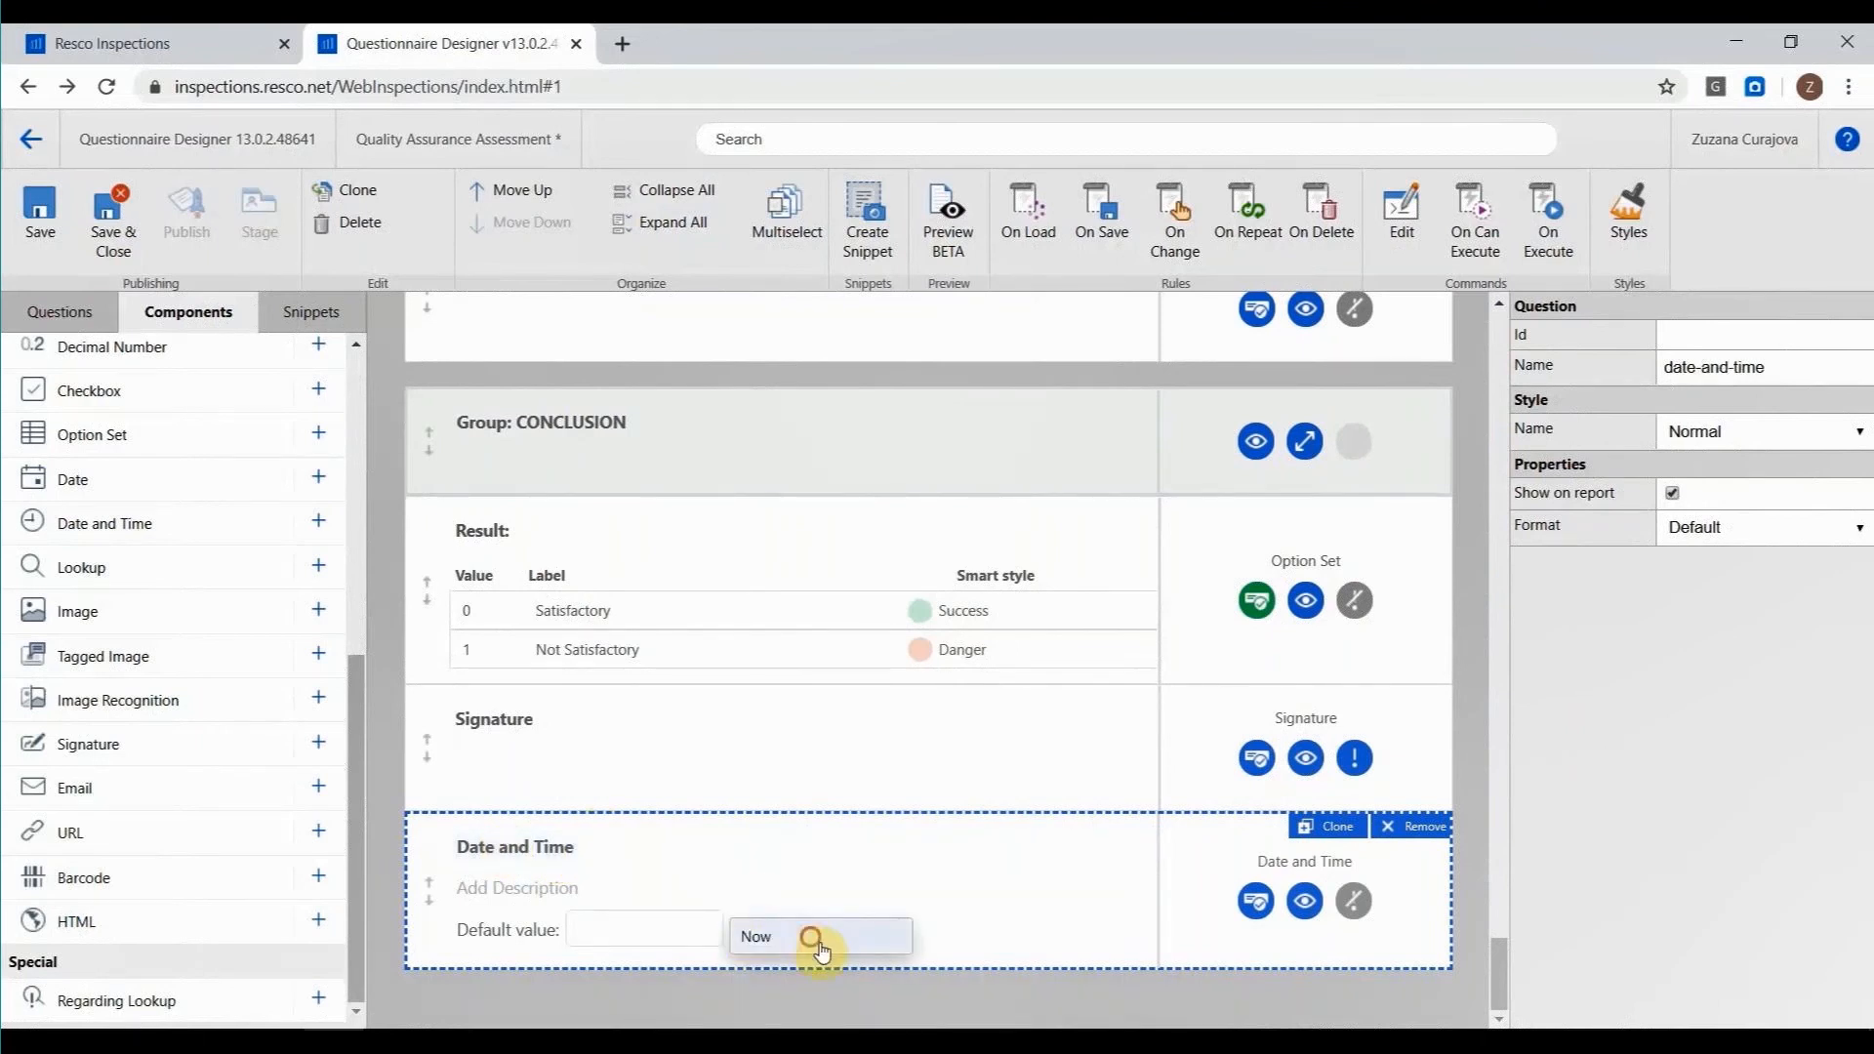
pyautogui.click(807, 939)
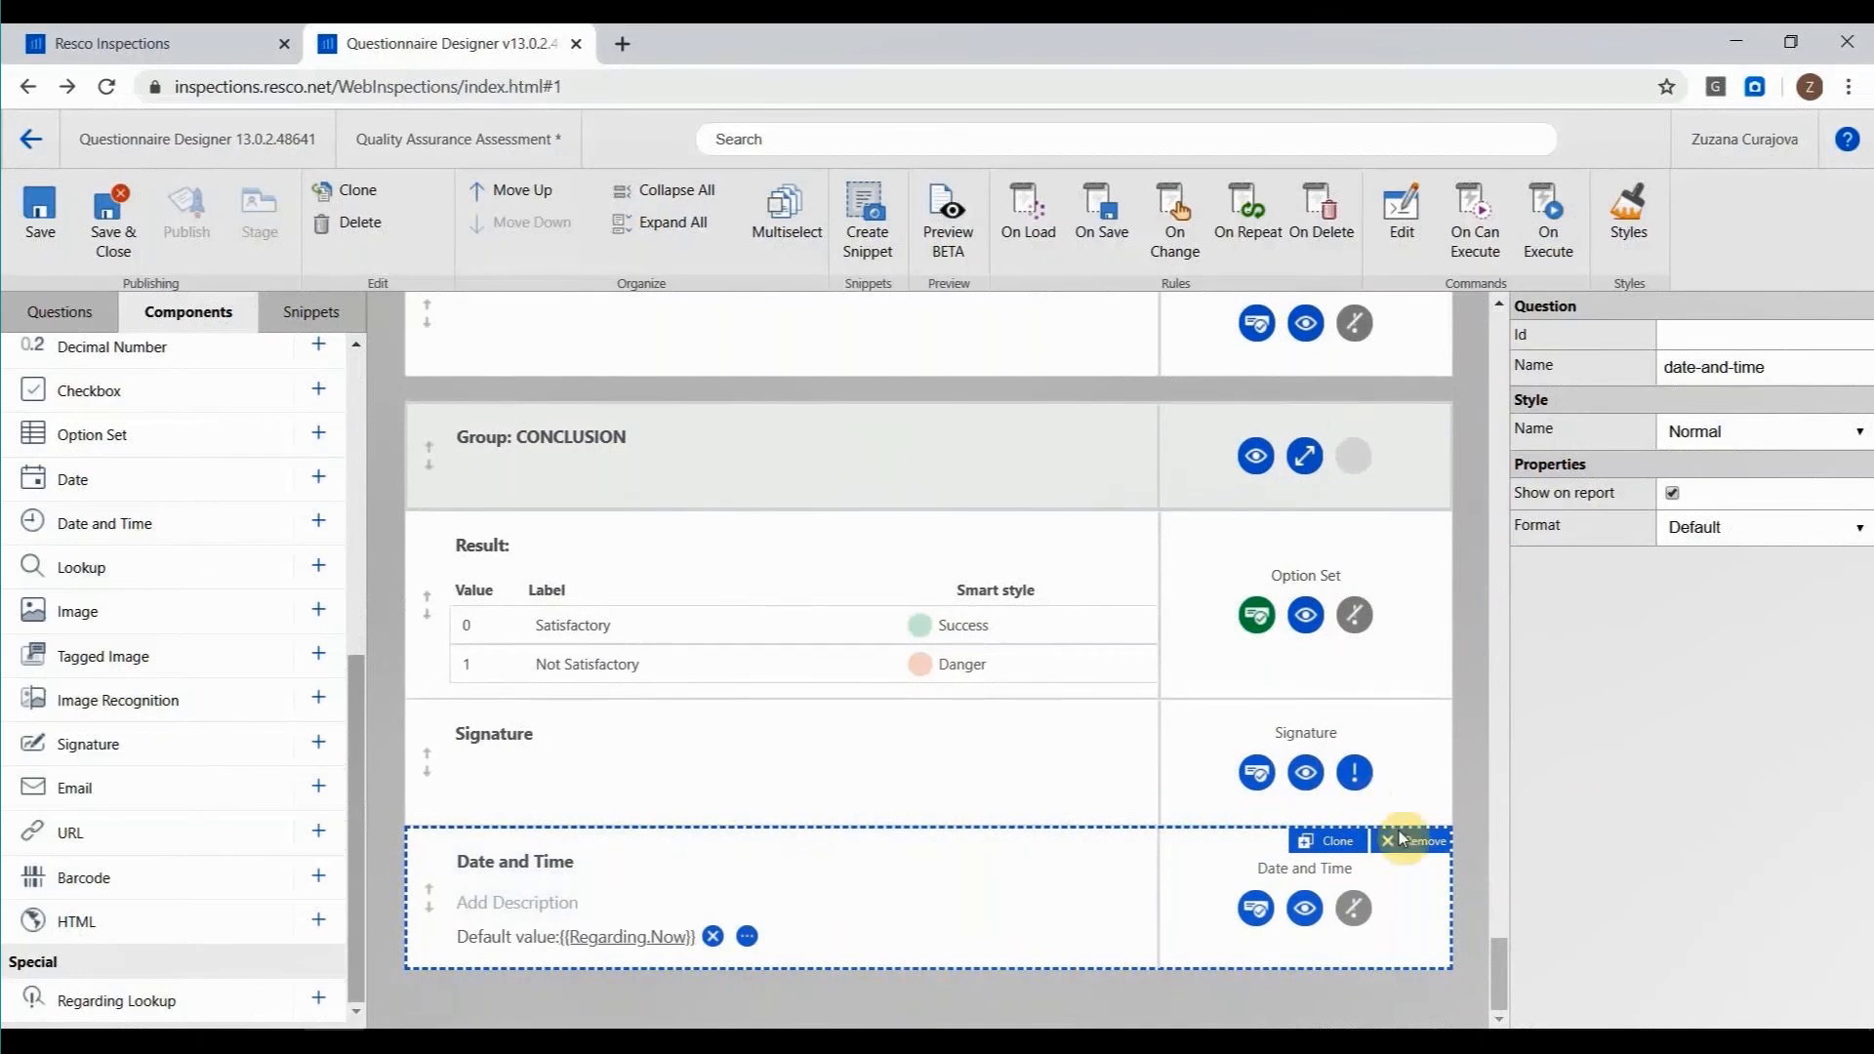
# Assign the gears icon to the Quality Assurance Assessment questionnaire.
pyautogui.moveTo(1501, 974); pyautogui.dragTo(1554, 307)
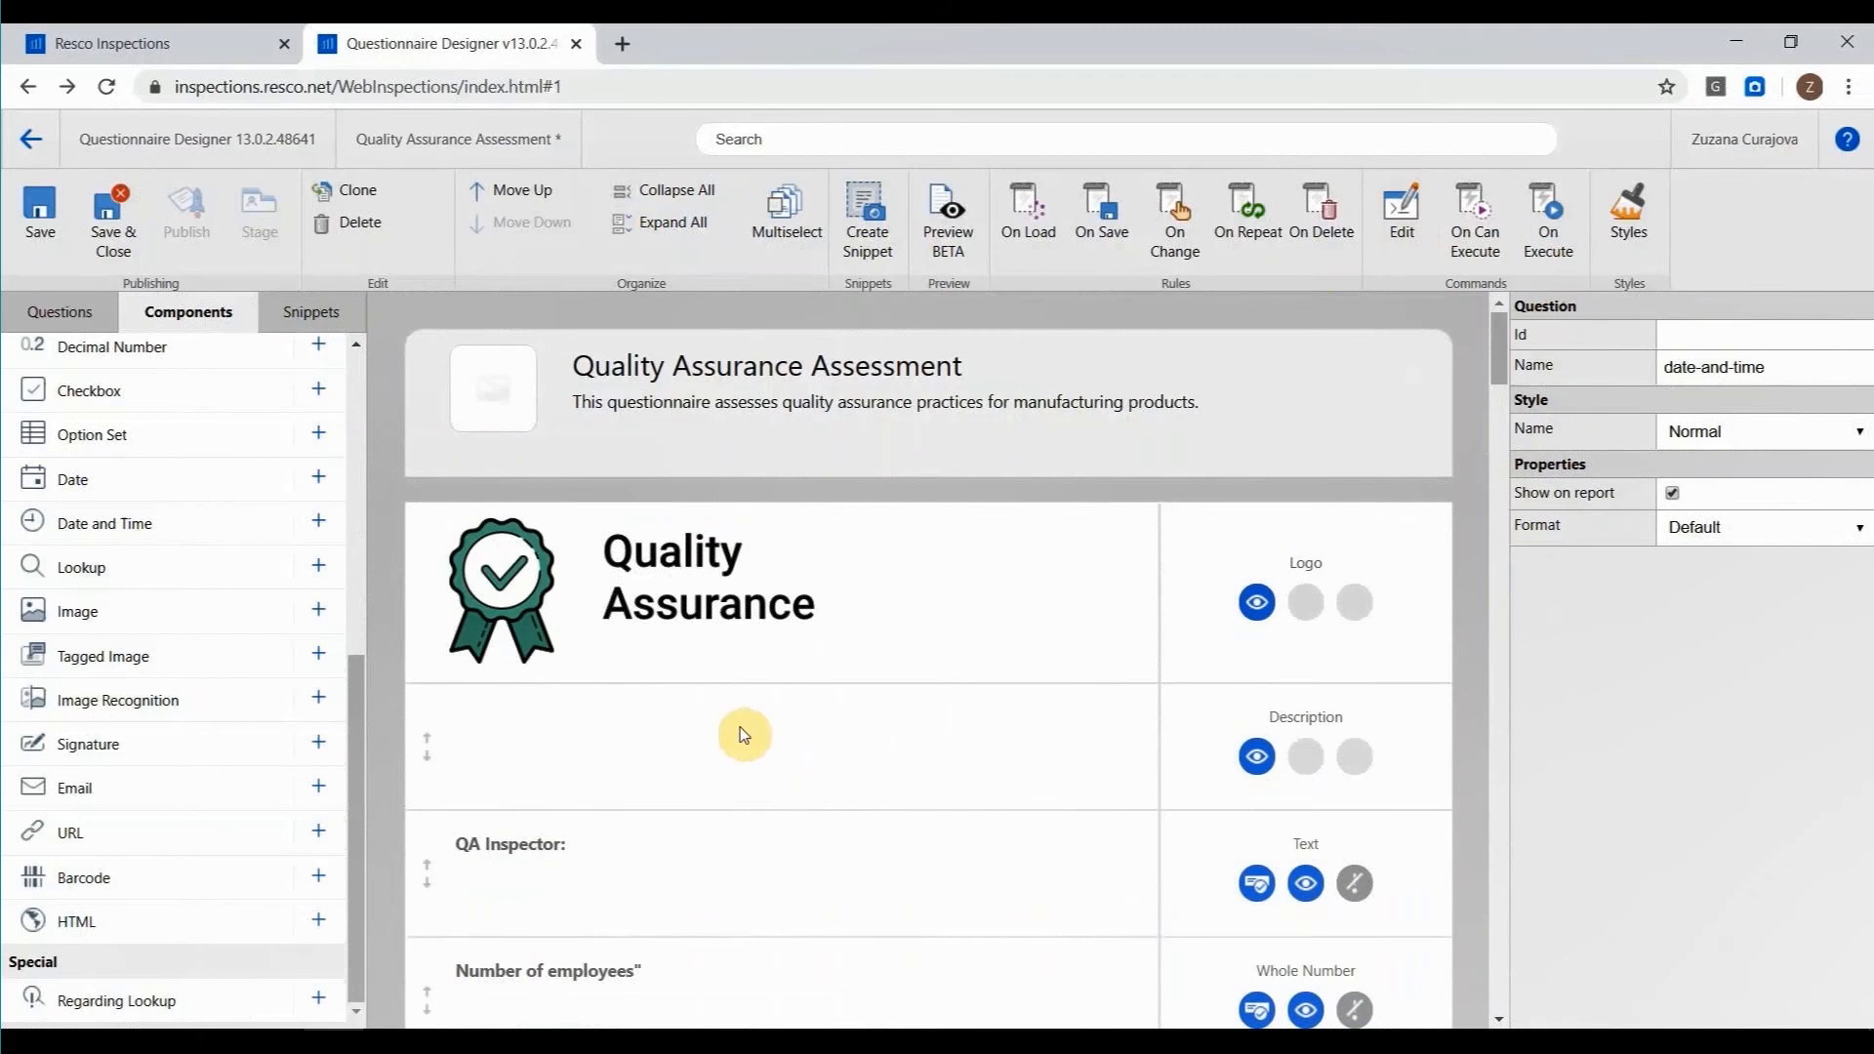
pyautogui.click(593, 435)
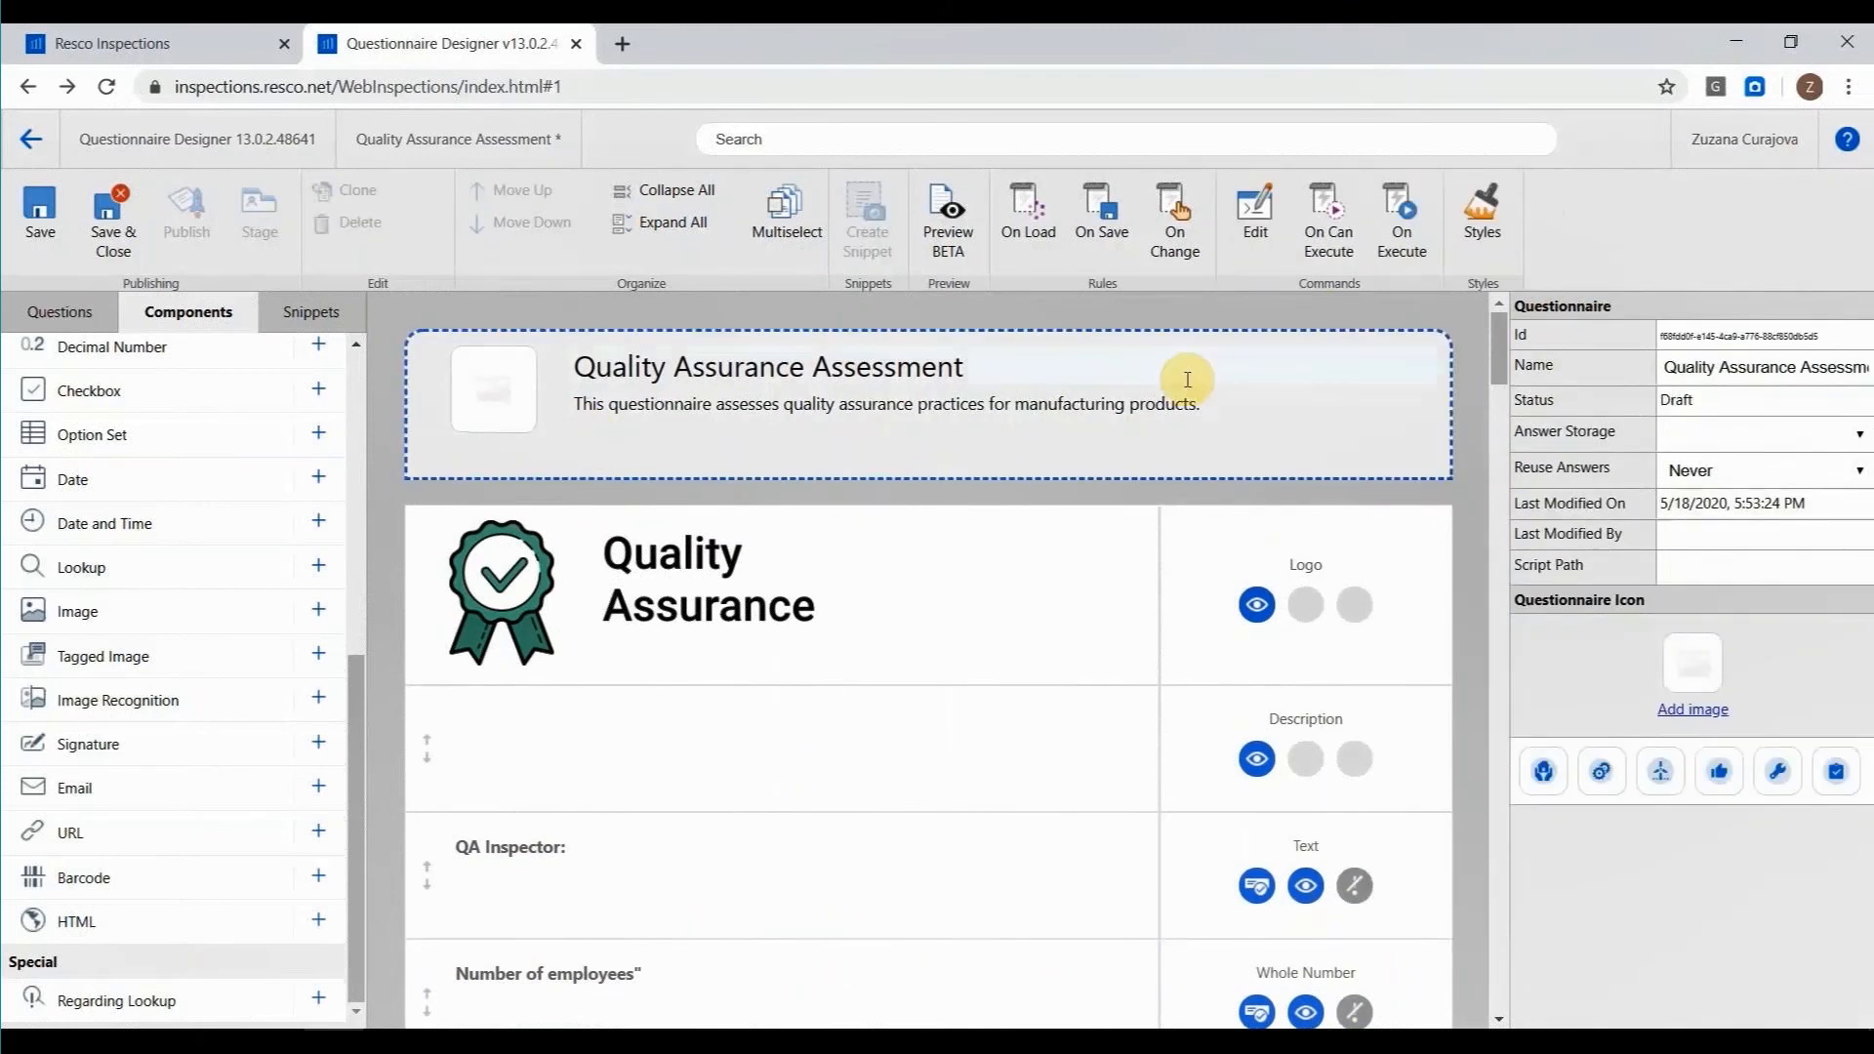
pyautogui.click(1601, 776)
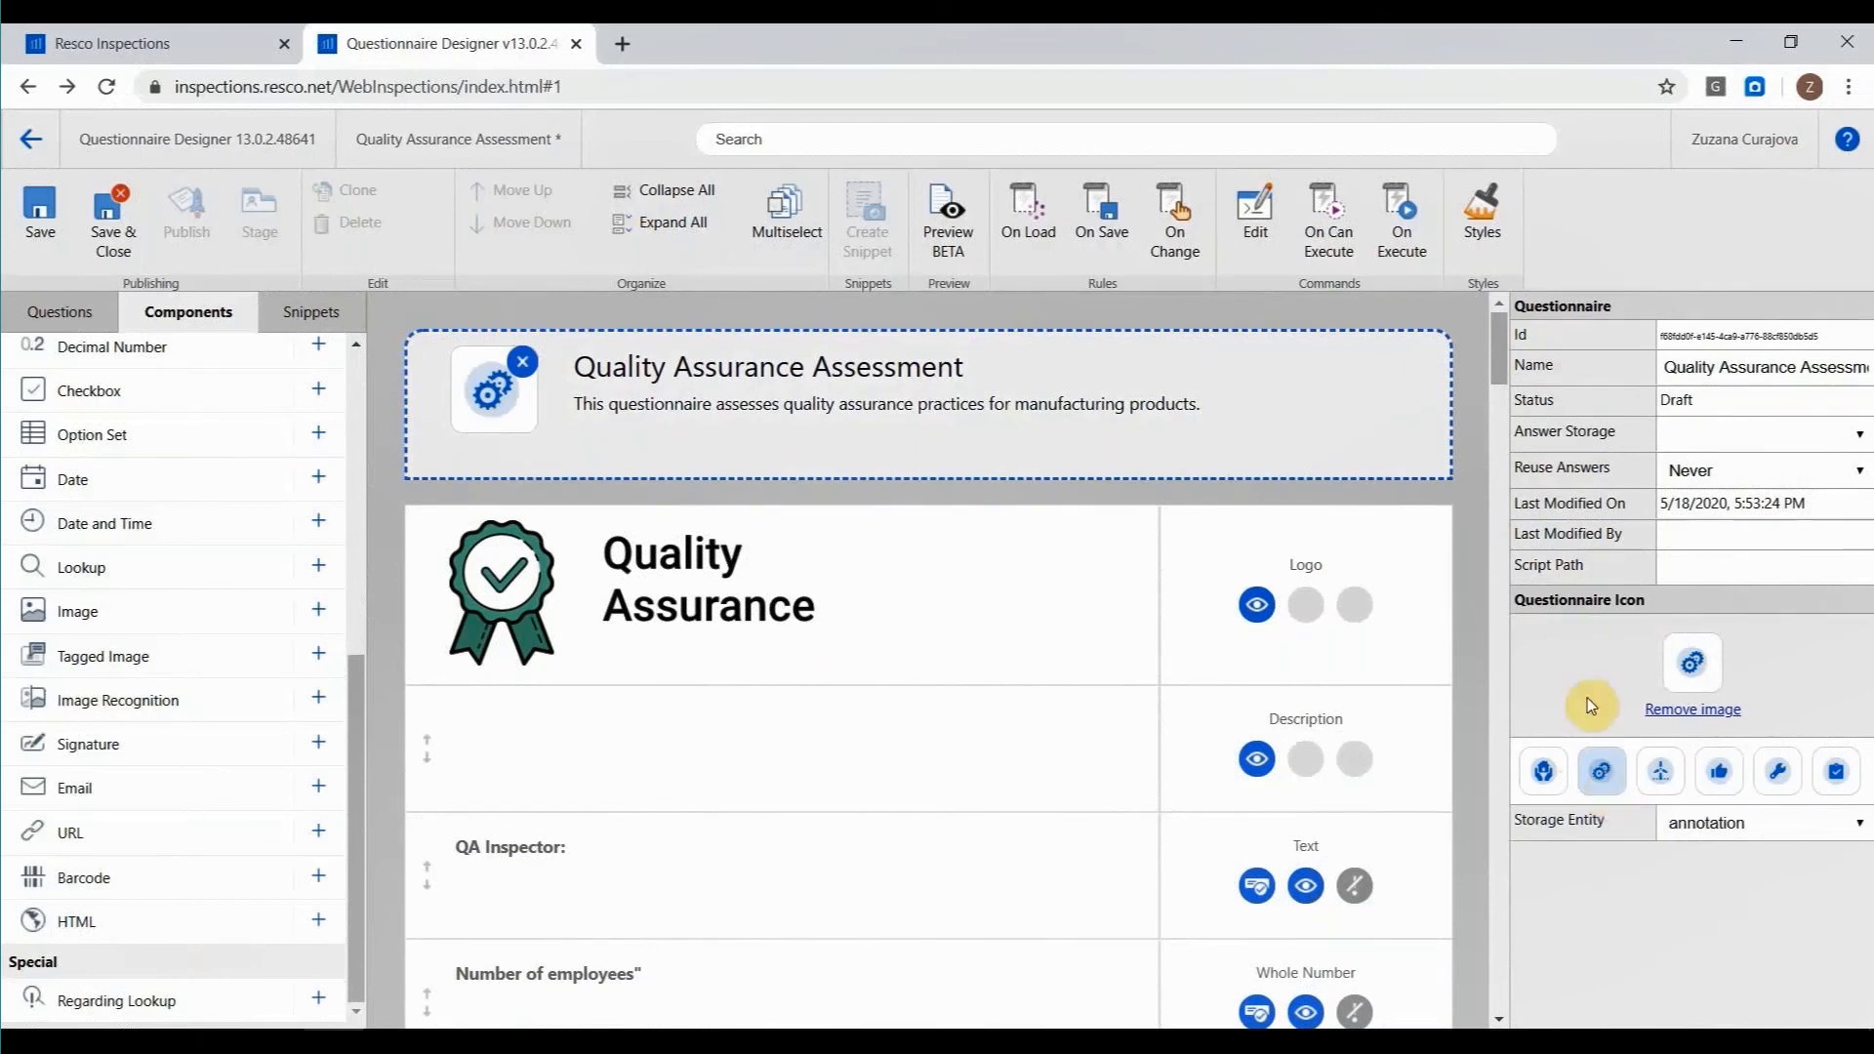
# Look through the available question components and the list of snippet templates.
pyautogui.scroll(4, 239, 614)
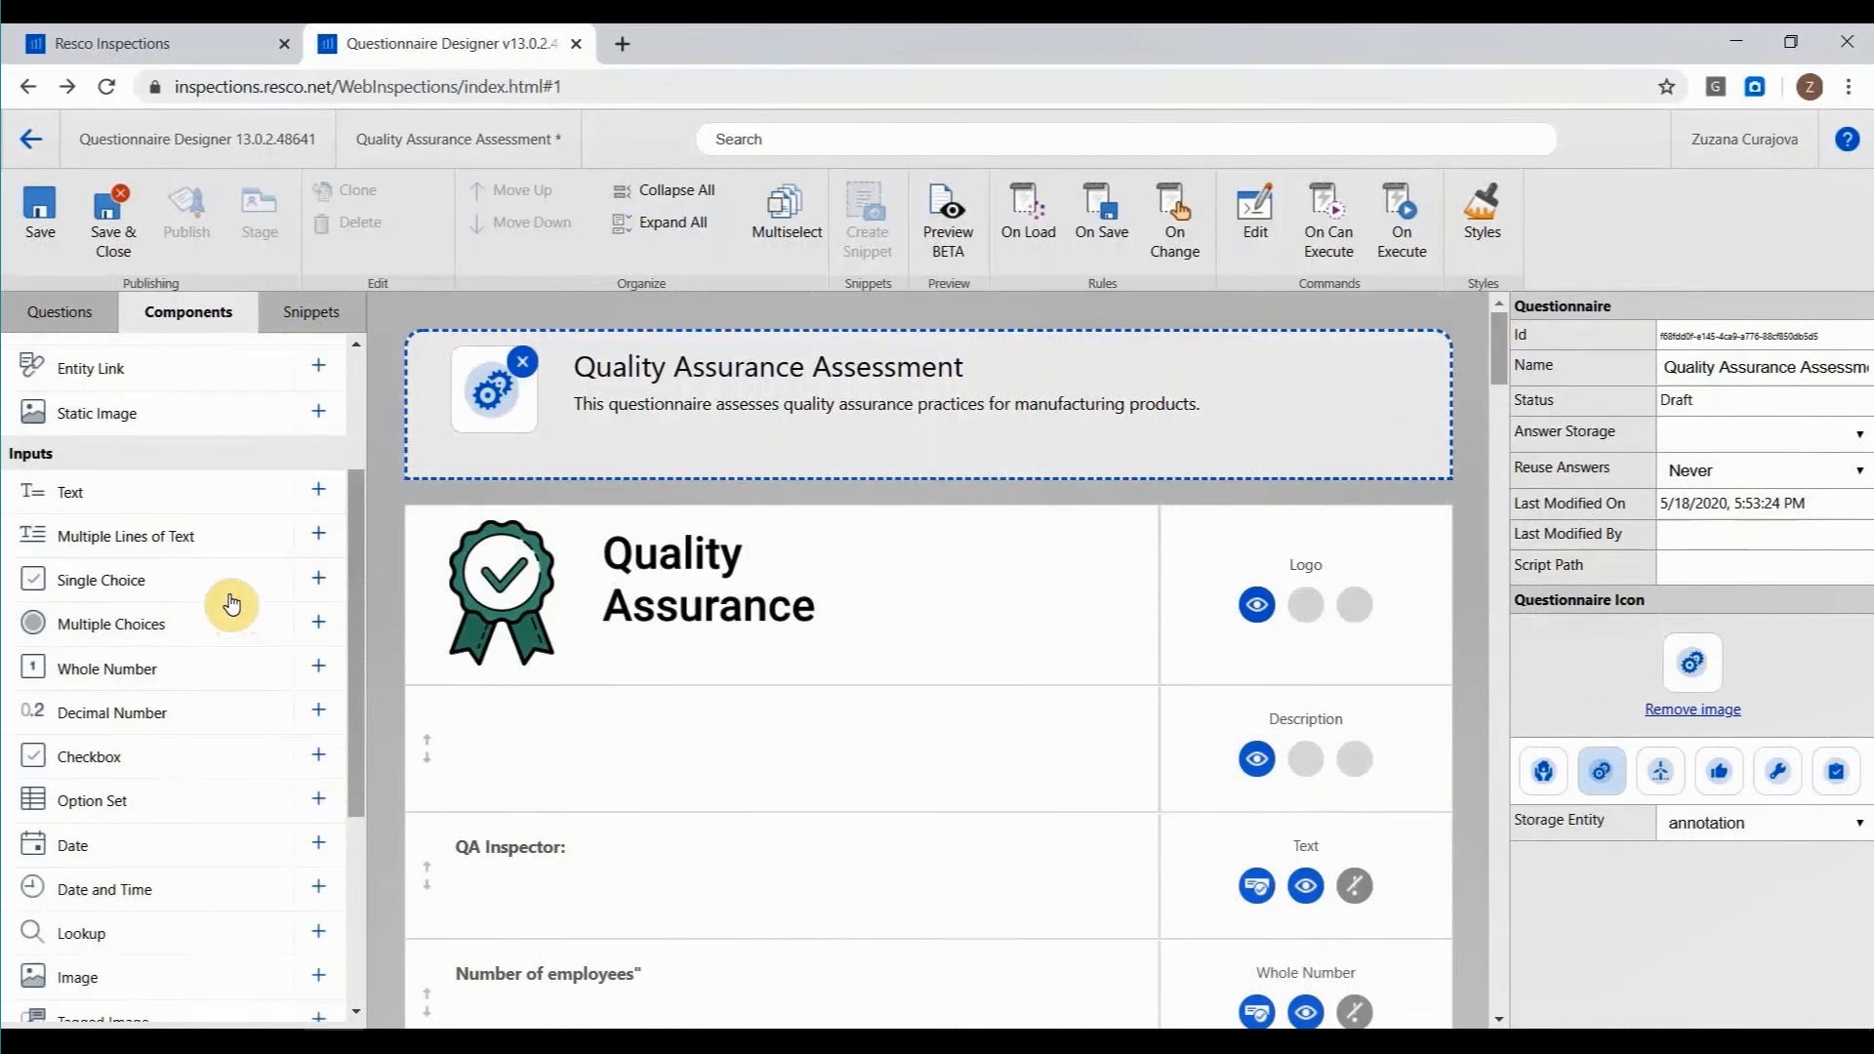
pyautogui.scroll(-3, 134, 547)
pyautogui.scroll(-2, 130, 556)
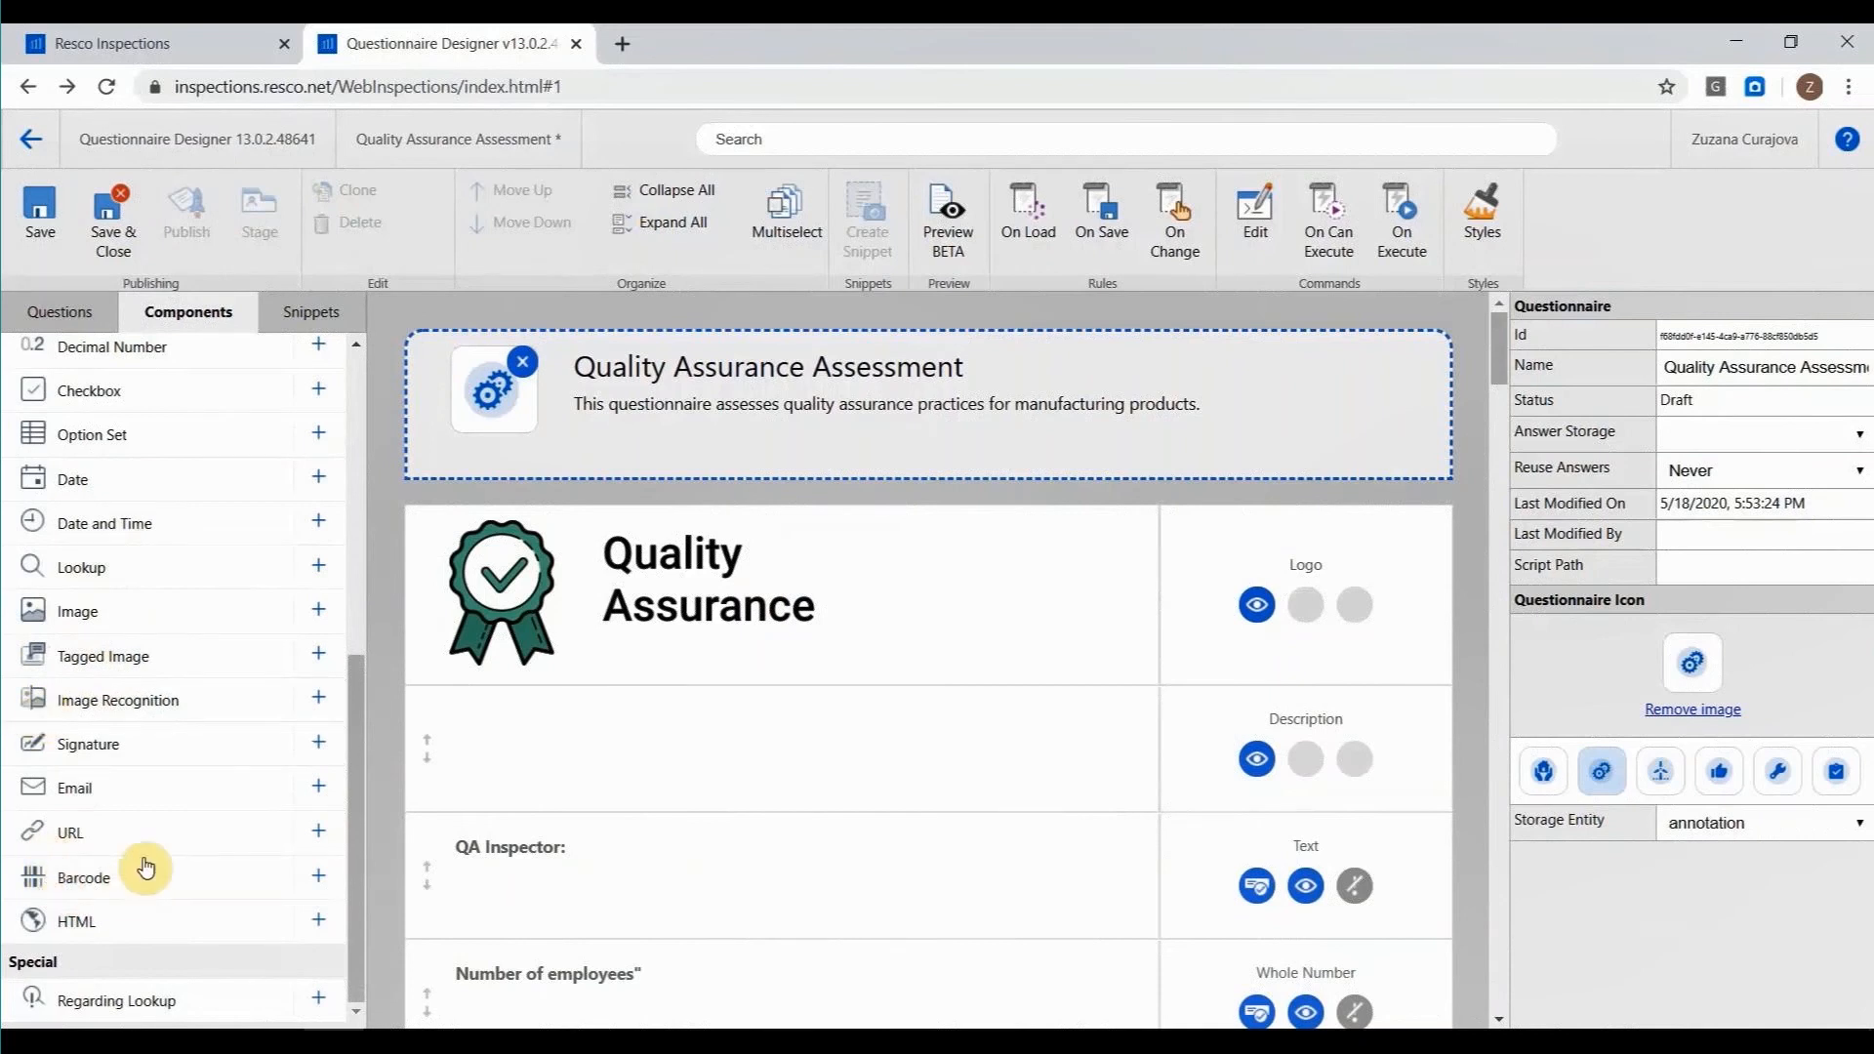
pyautogui.scroll(5, 146, 683)
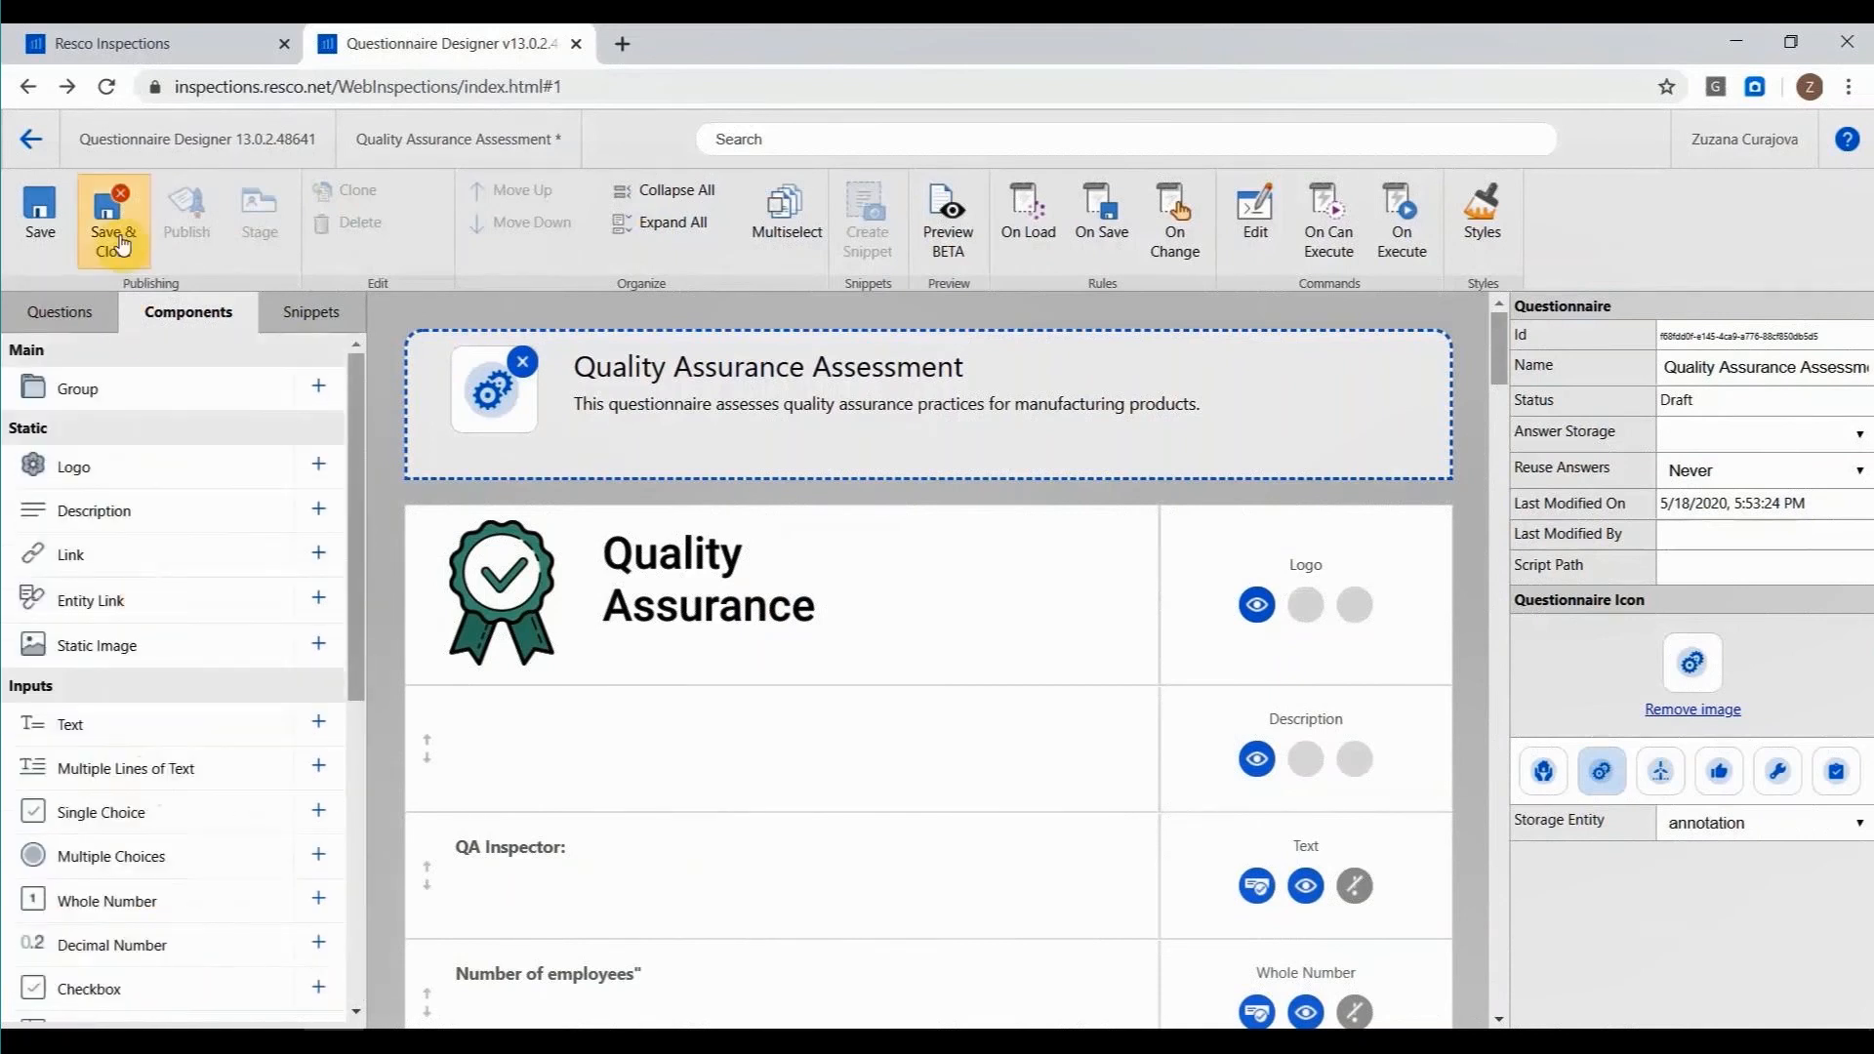
pyautogui.click(297, 312)
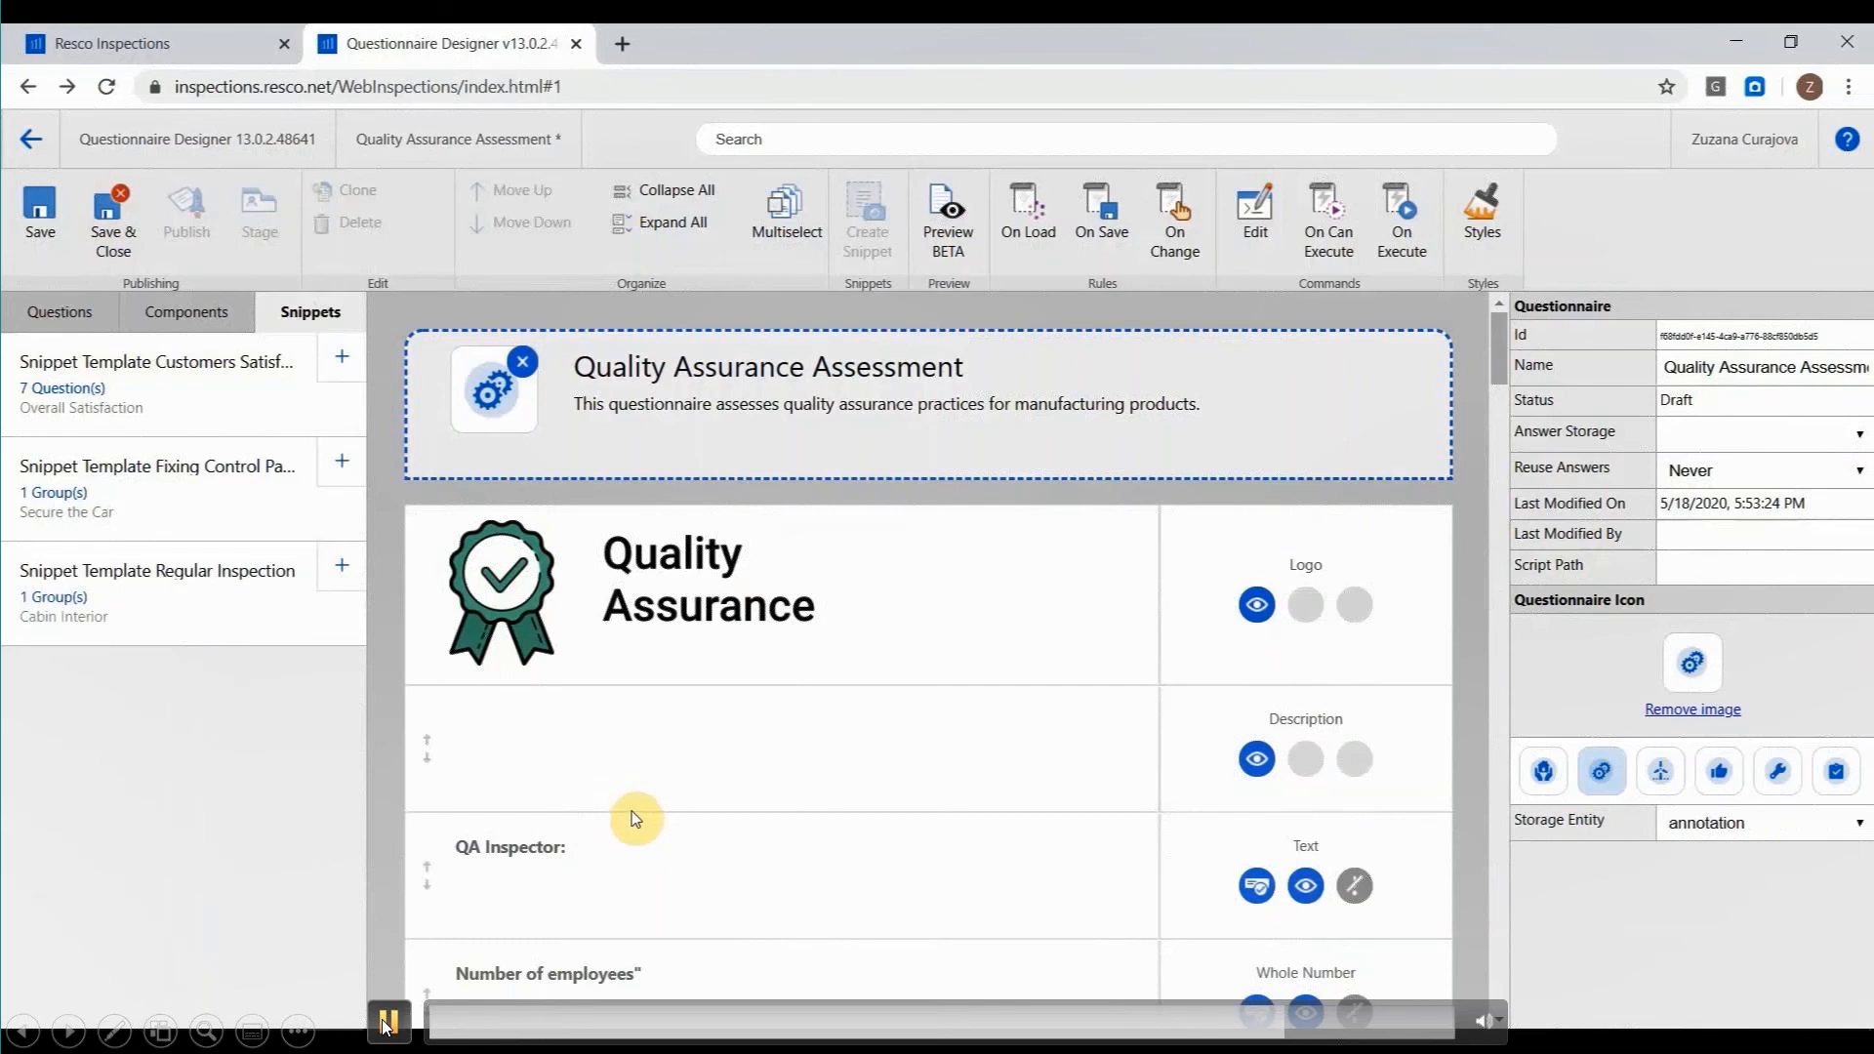
# Save and close the Quality Assurance Assessment questionnaire, and activate it in the Manufacturing folder.
pyautogui.click(128, 245)
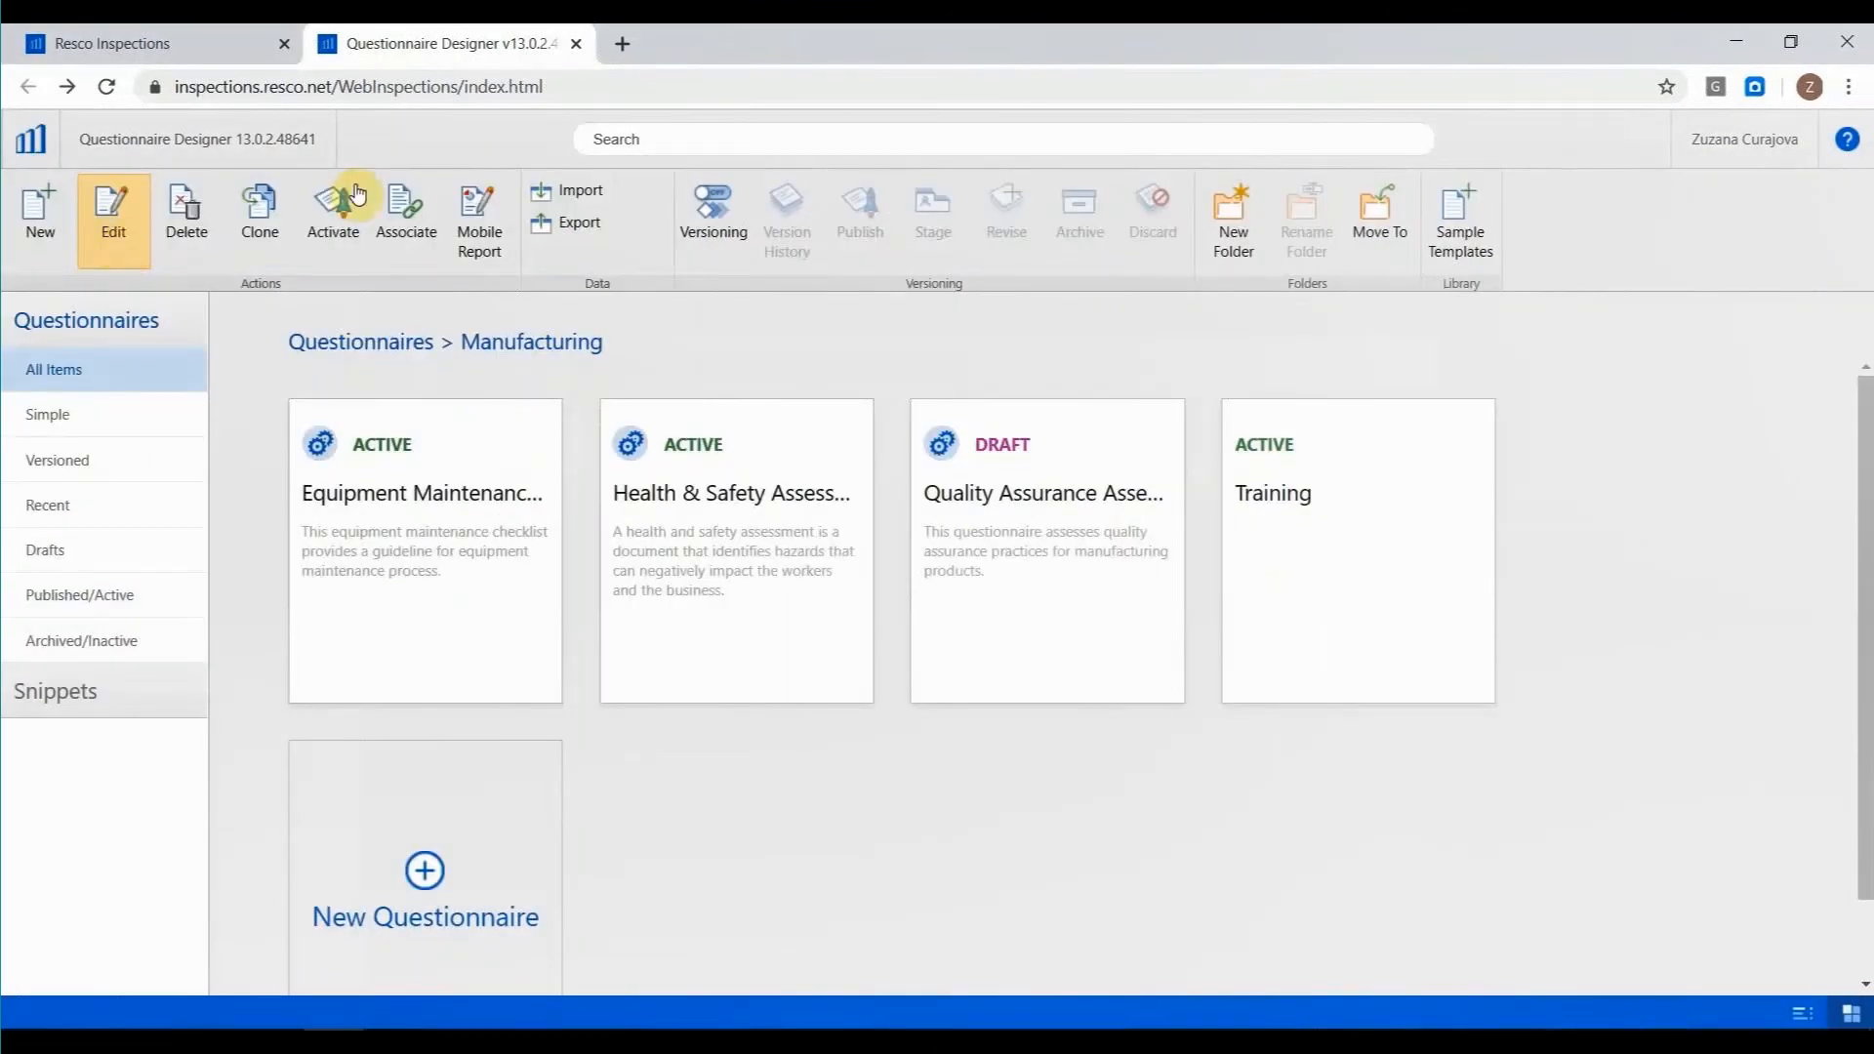
pyautogui.click(1141, 417)
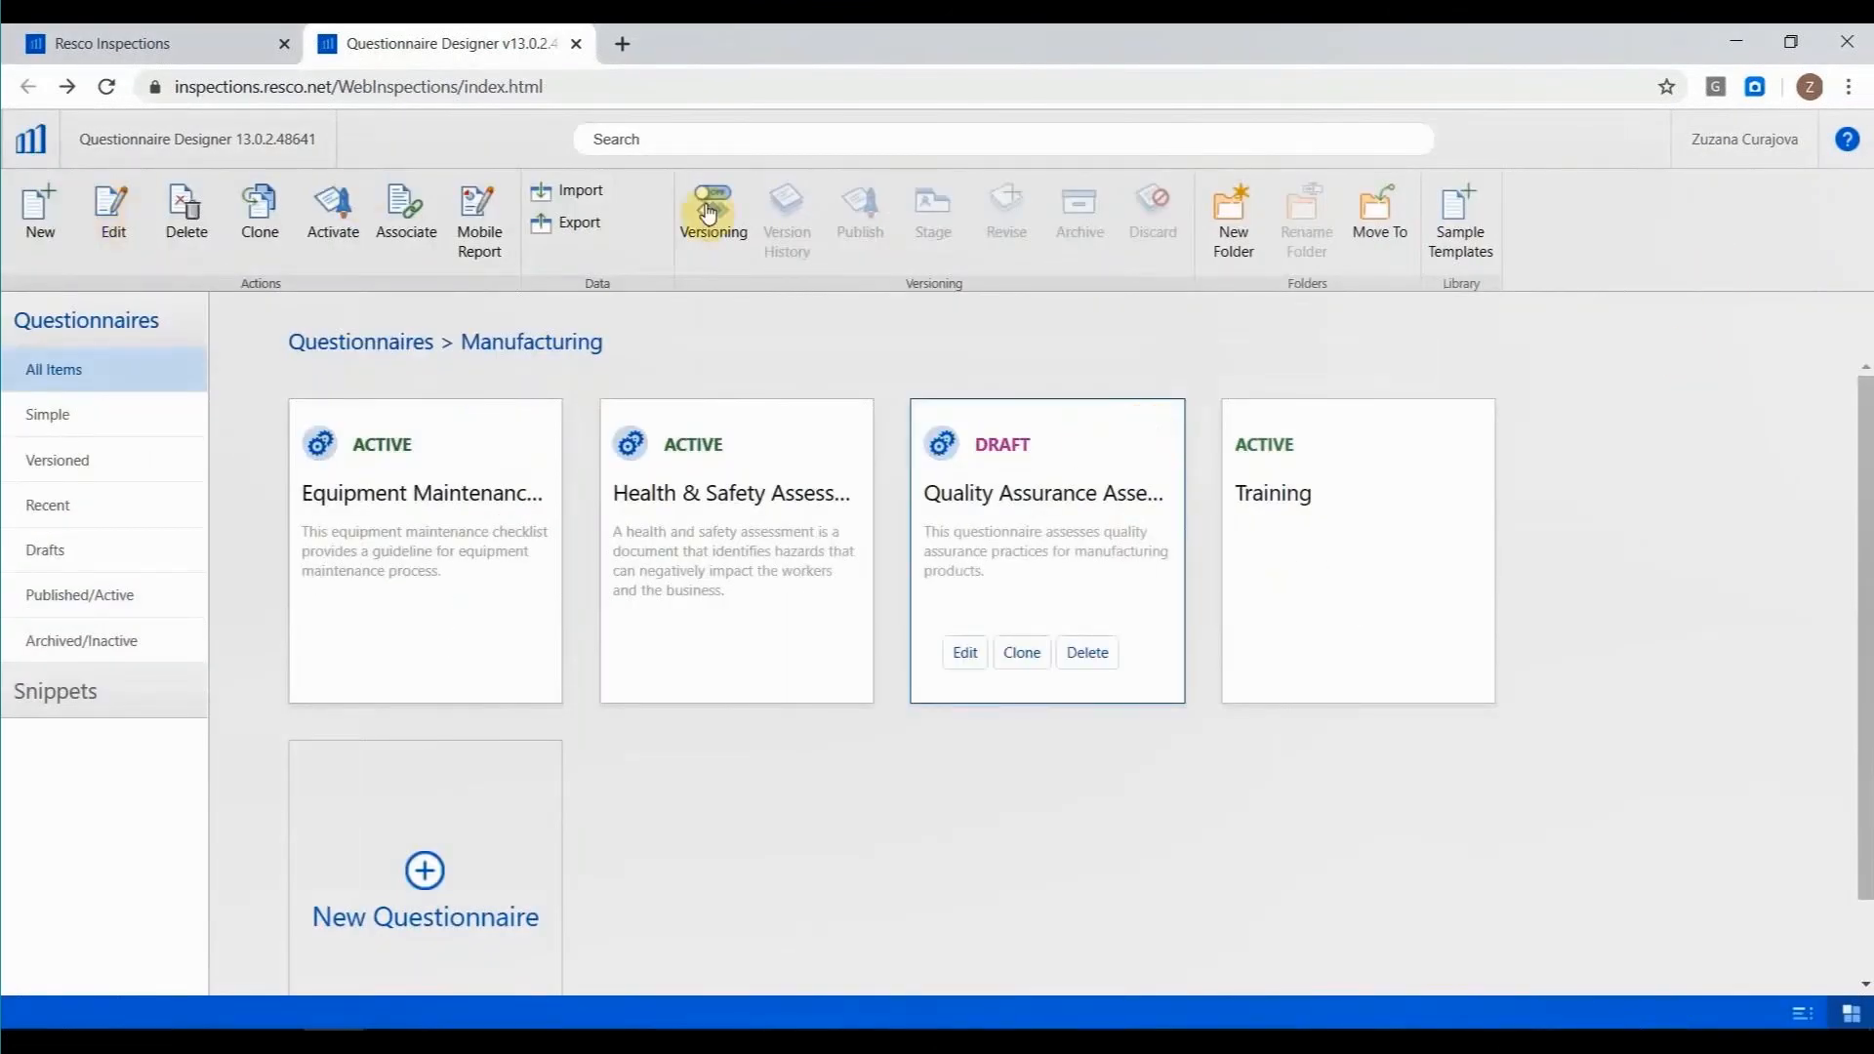
pyautogui.click(358, 247)
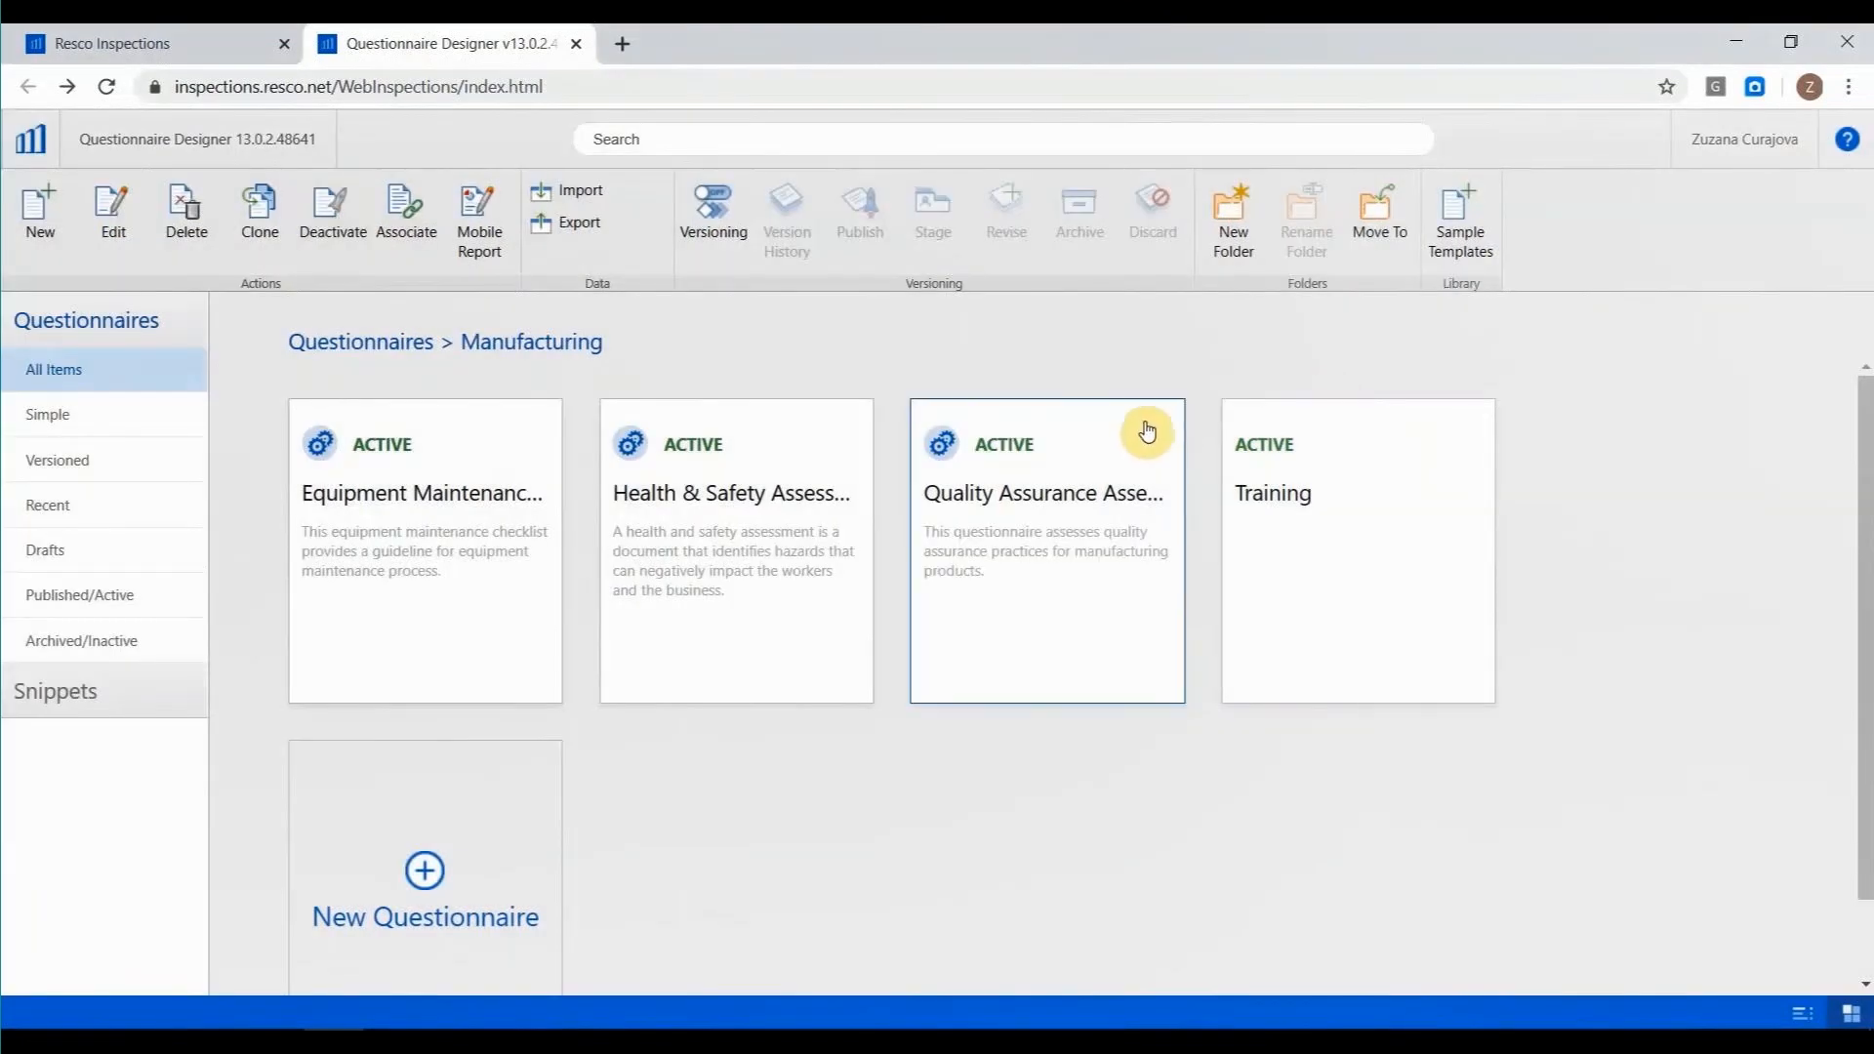
# Open the Wind Turbines Generator Checklist in the Energy folder and display its "Take a photo" question under Documentation.
pyautogui.click(385, 347)
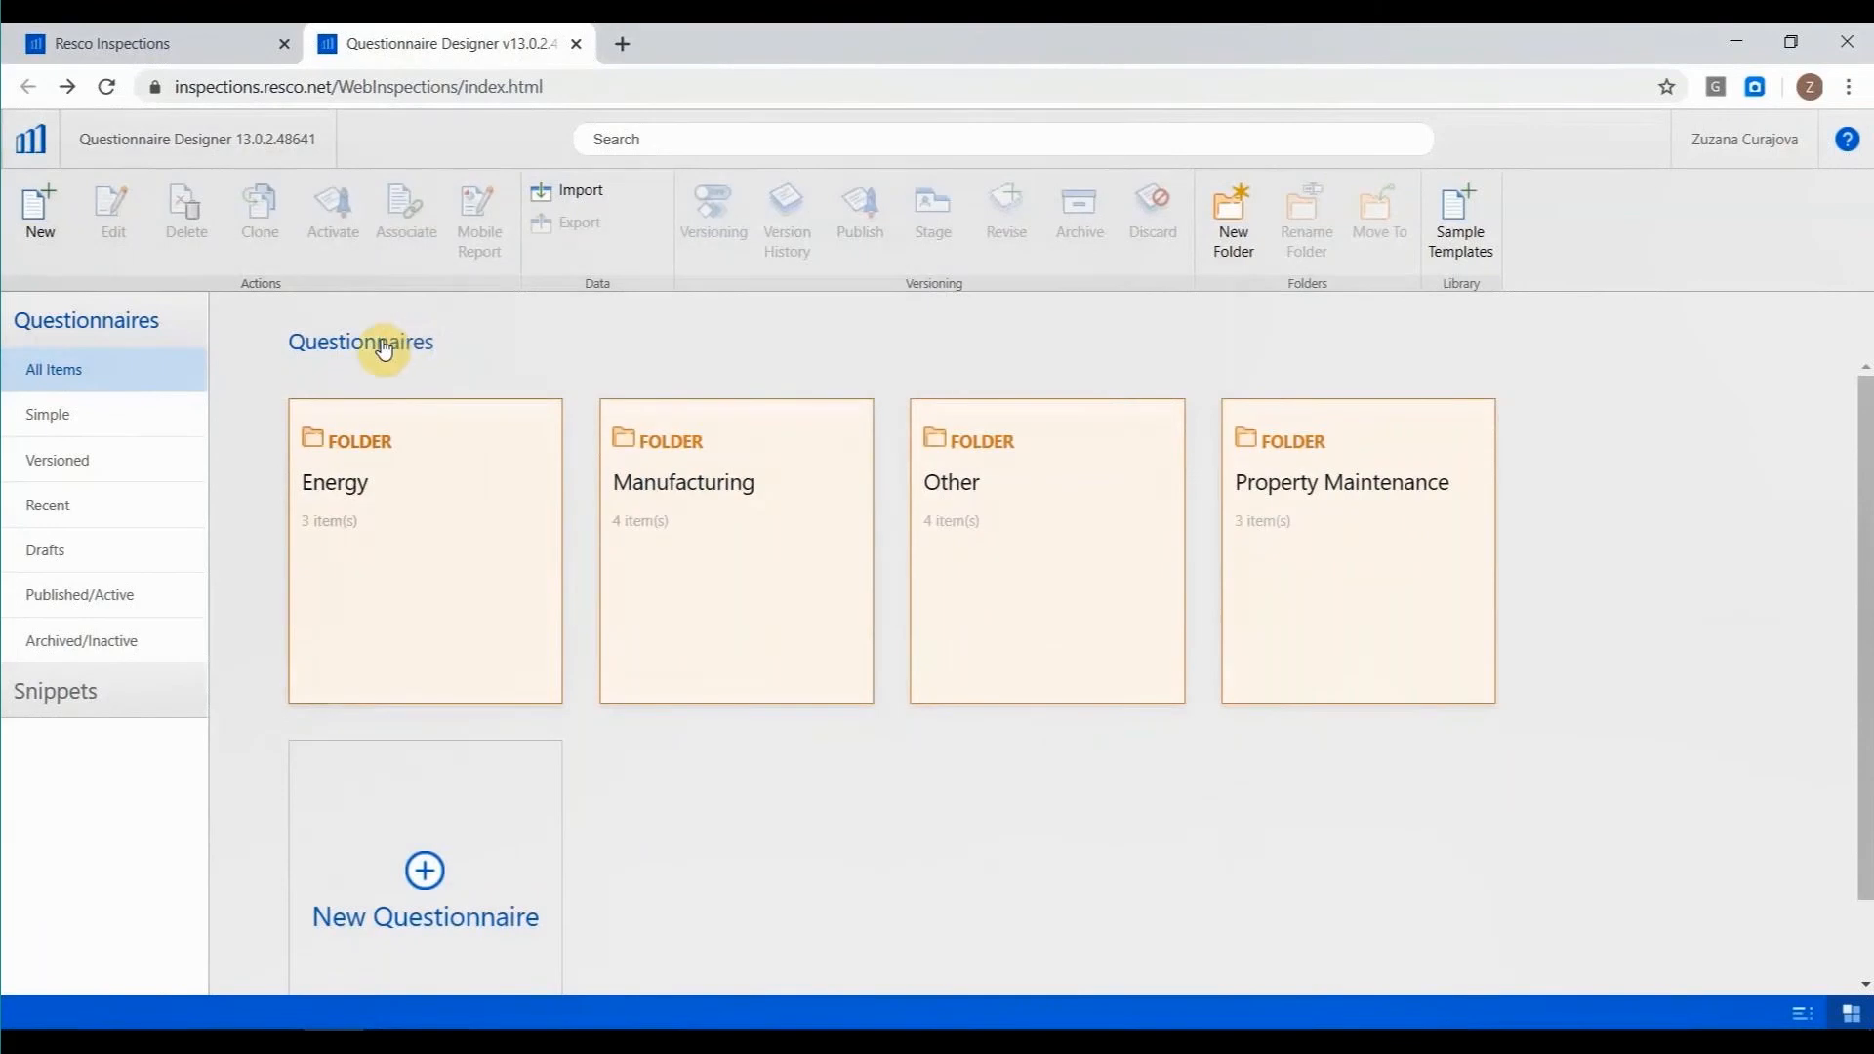
pyautogui.click(346, 485)
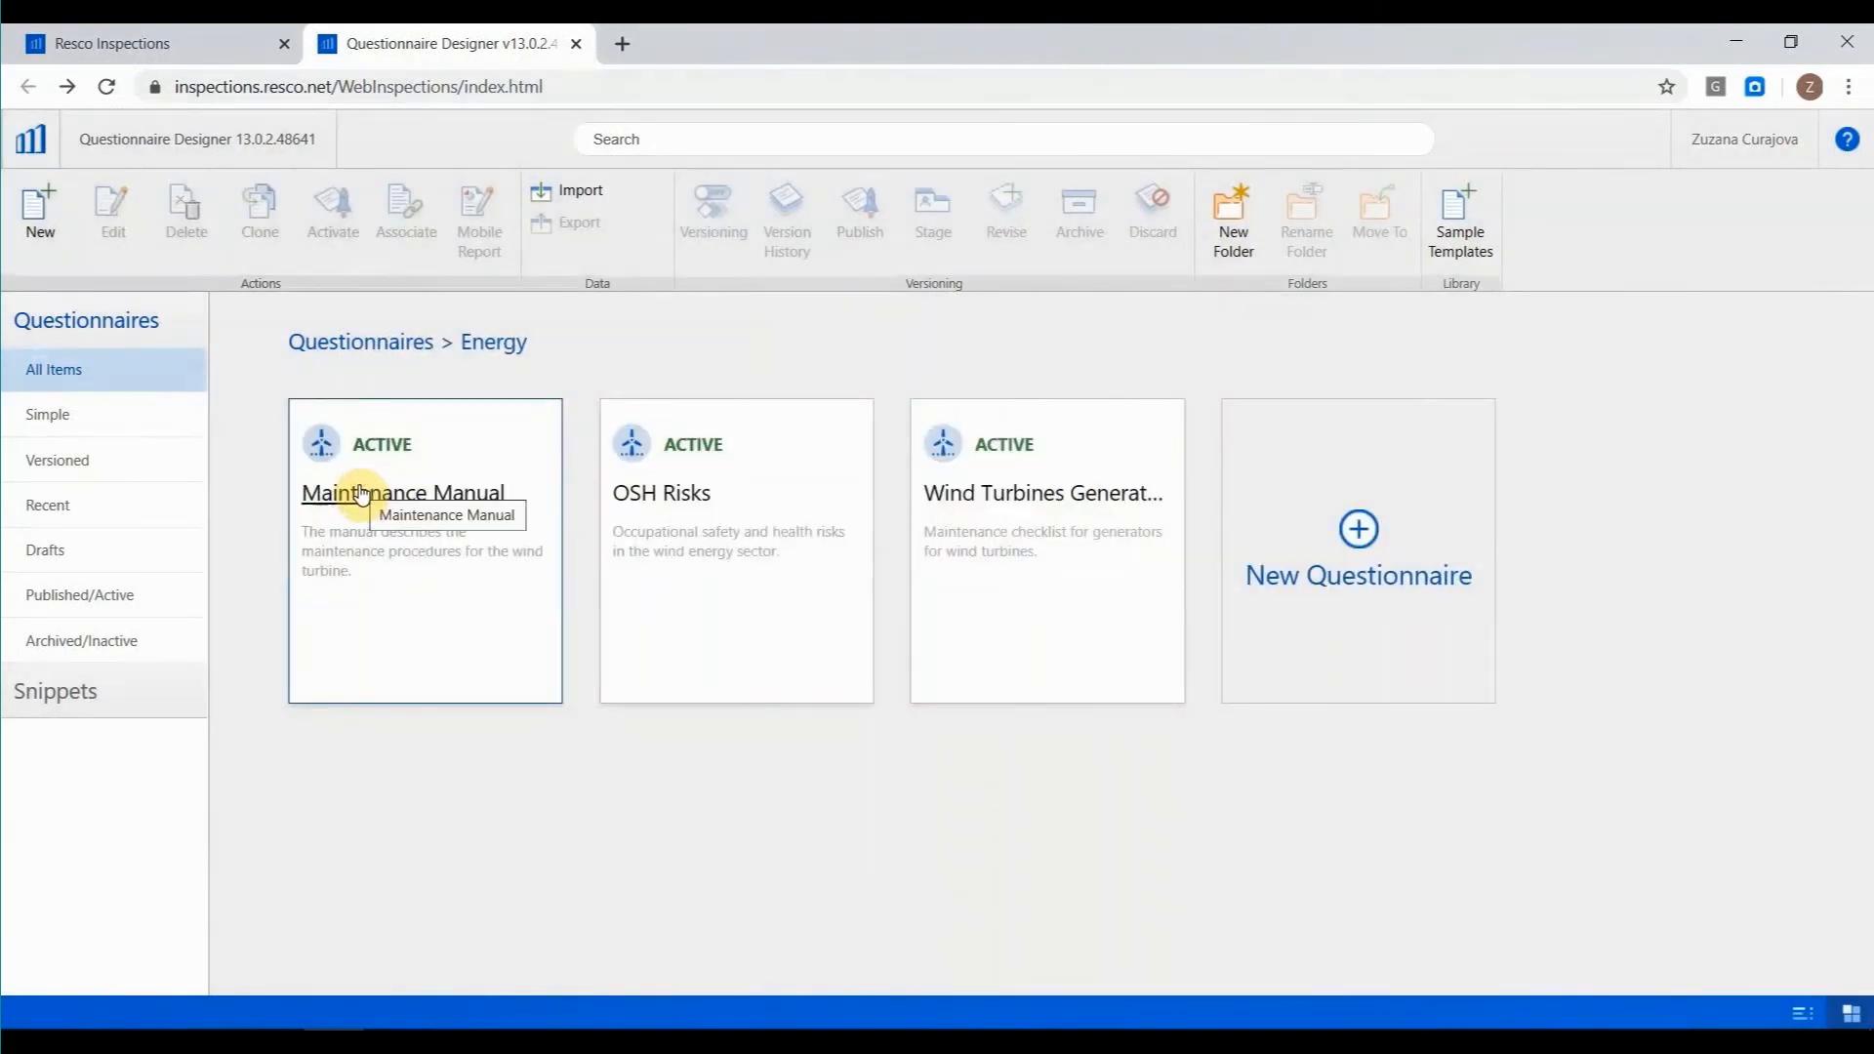
pyautogui.click(1018, 507)
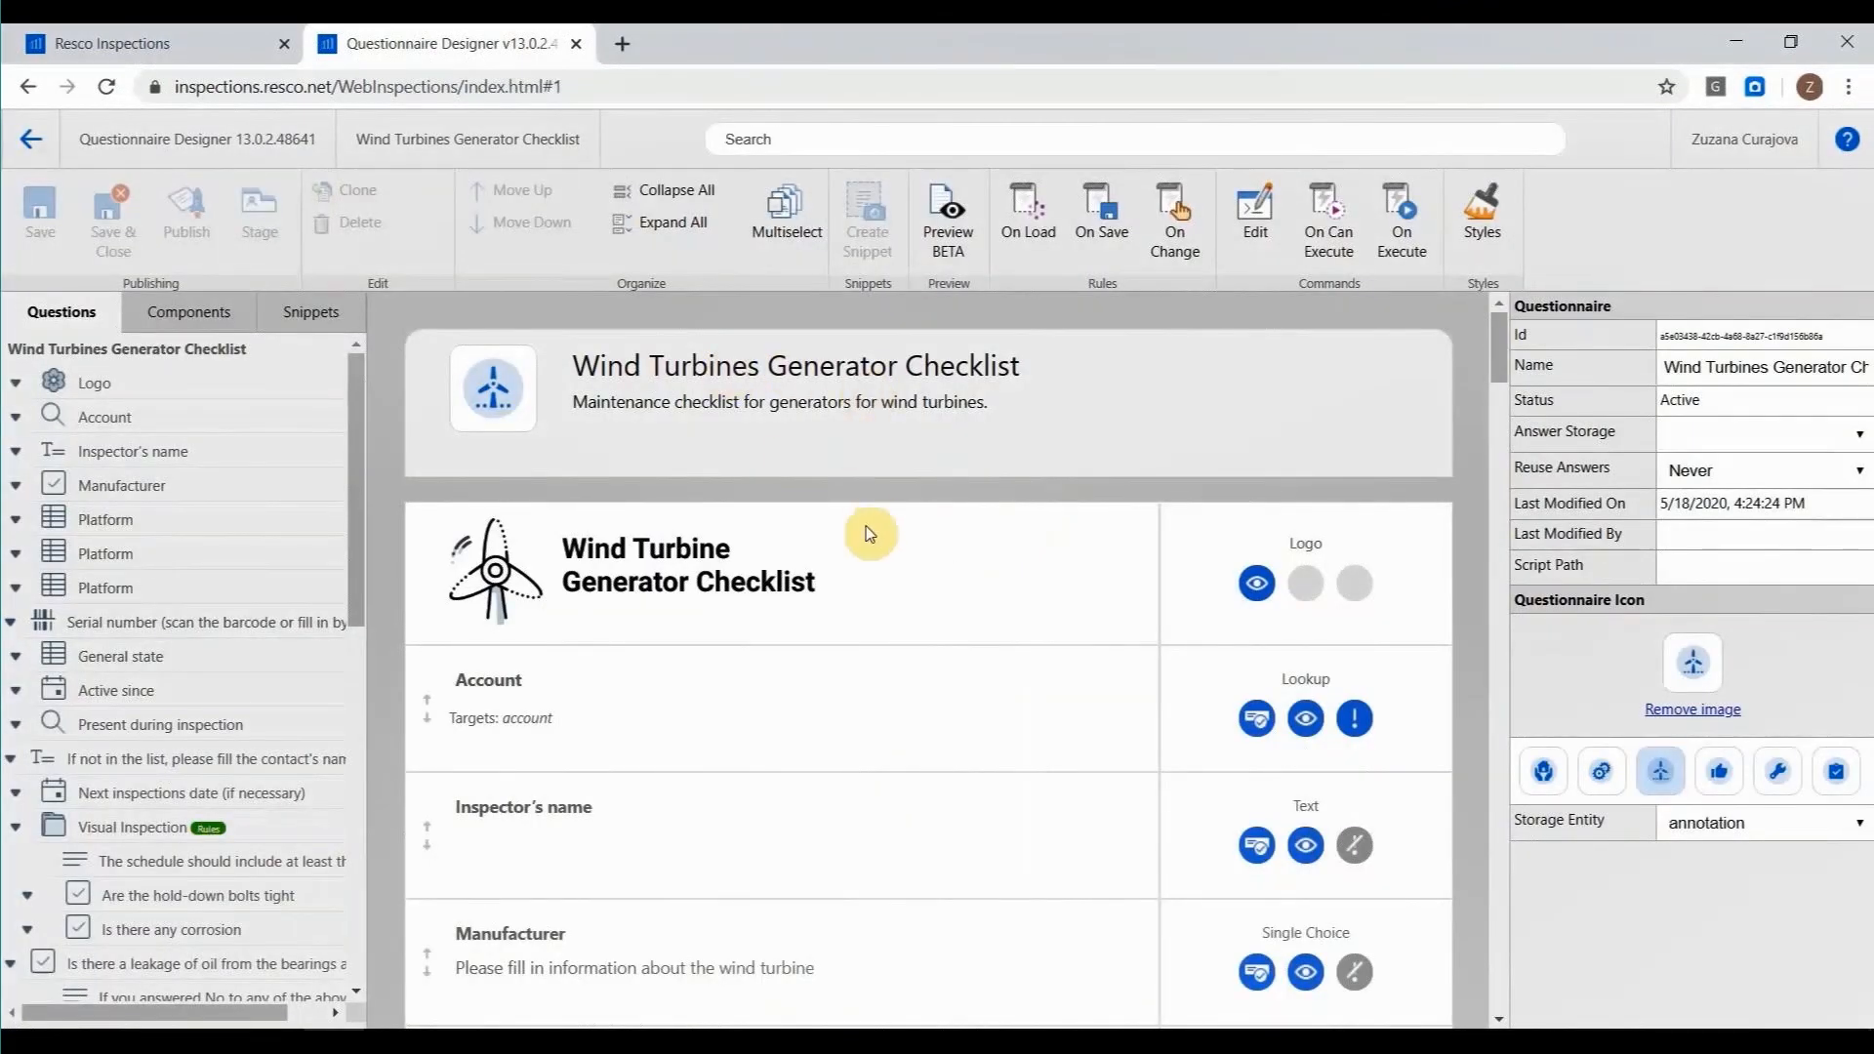
pyautogui.scroll(-3, 244, 493)
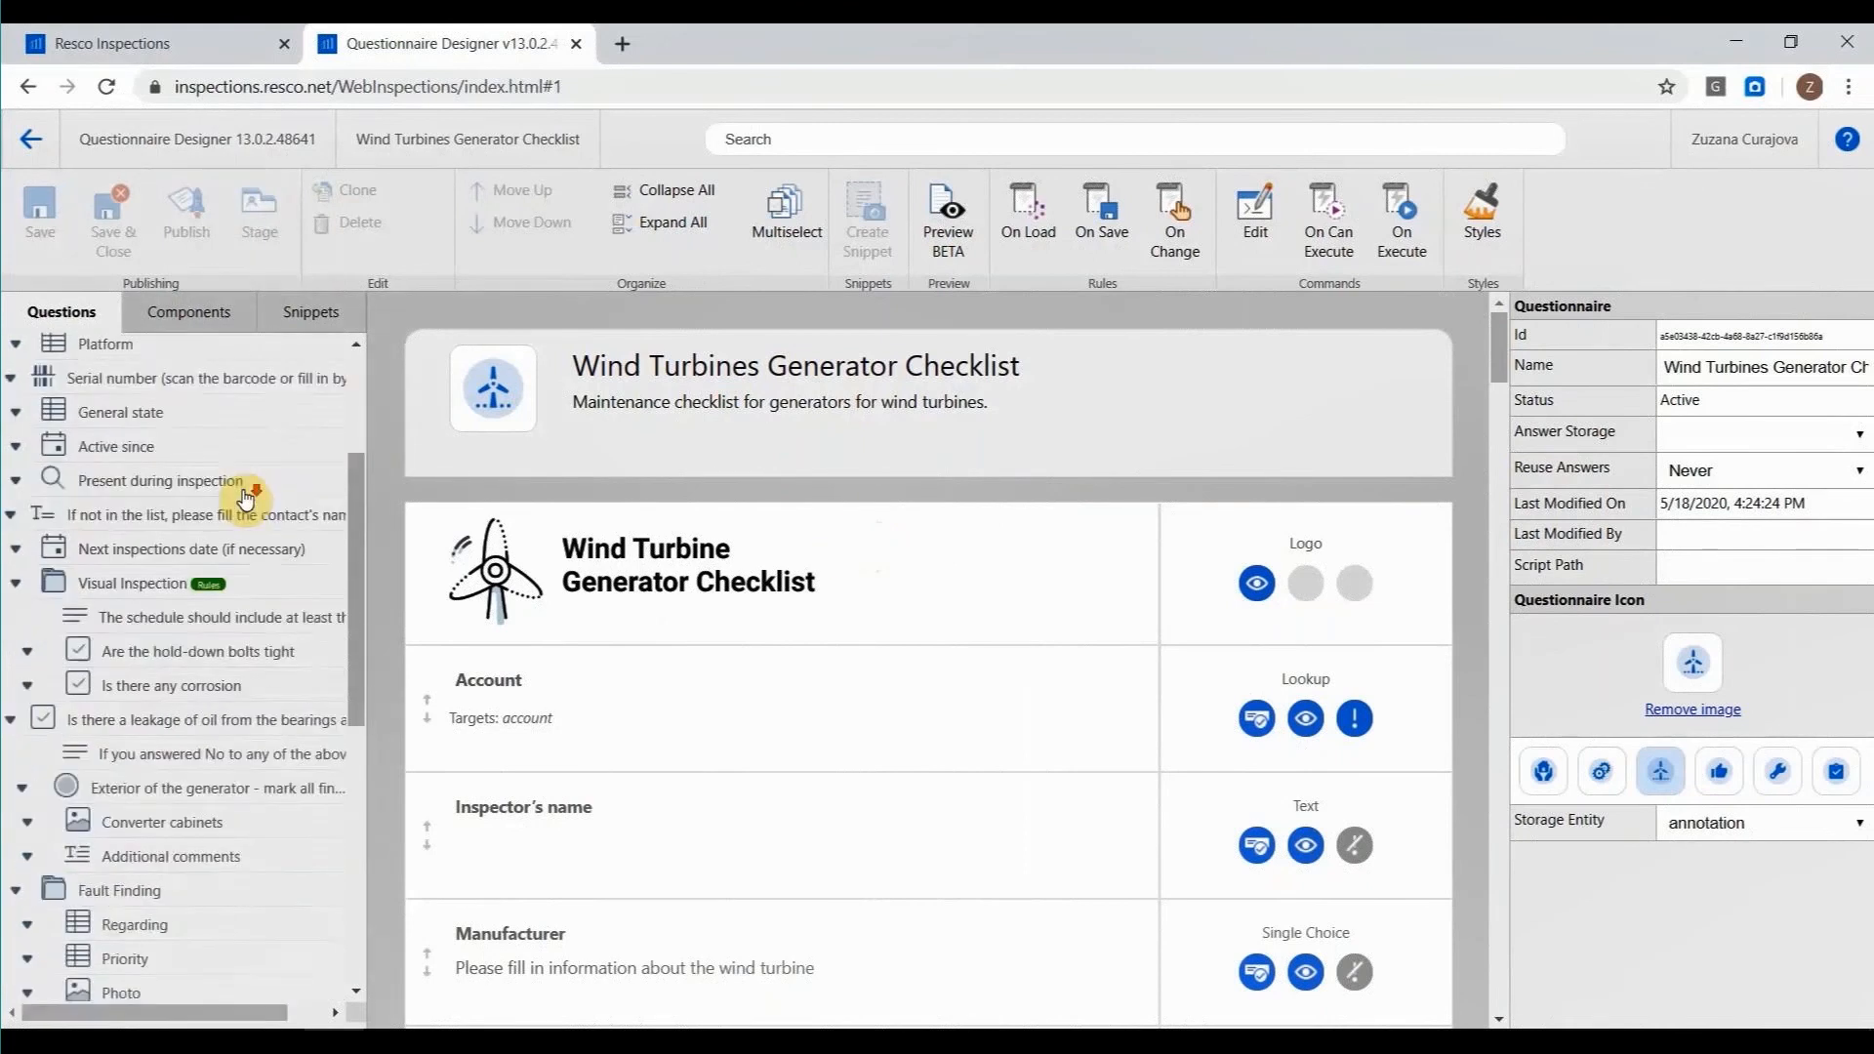
pyautogui.scroll(-4, 245, 497)
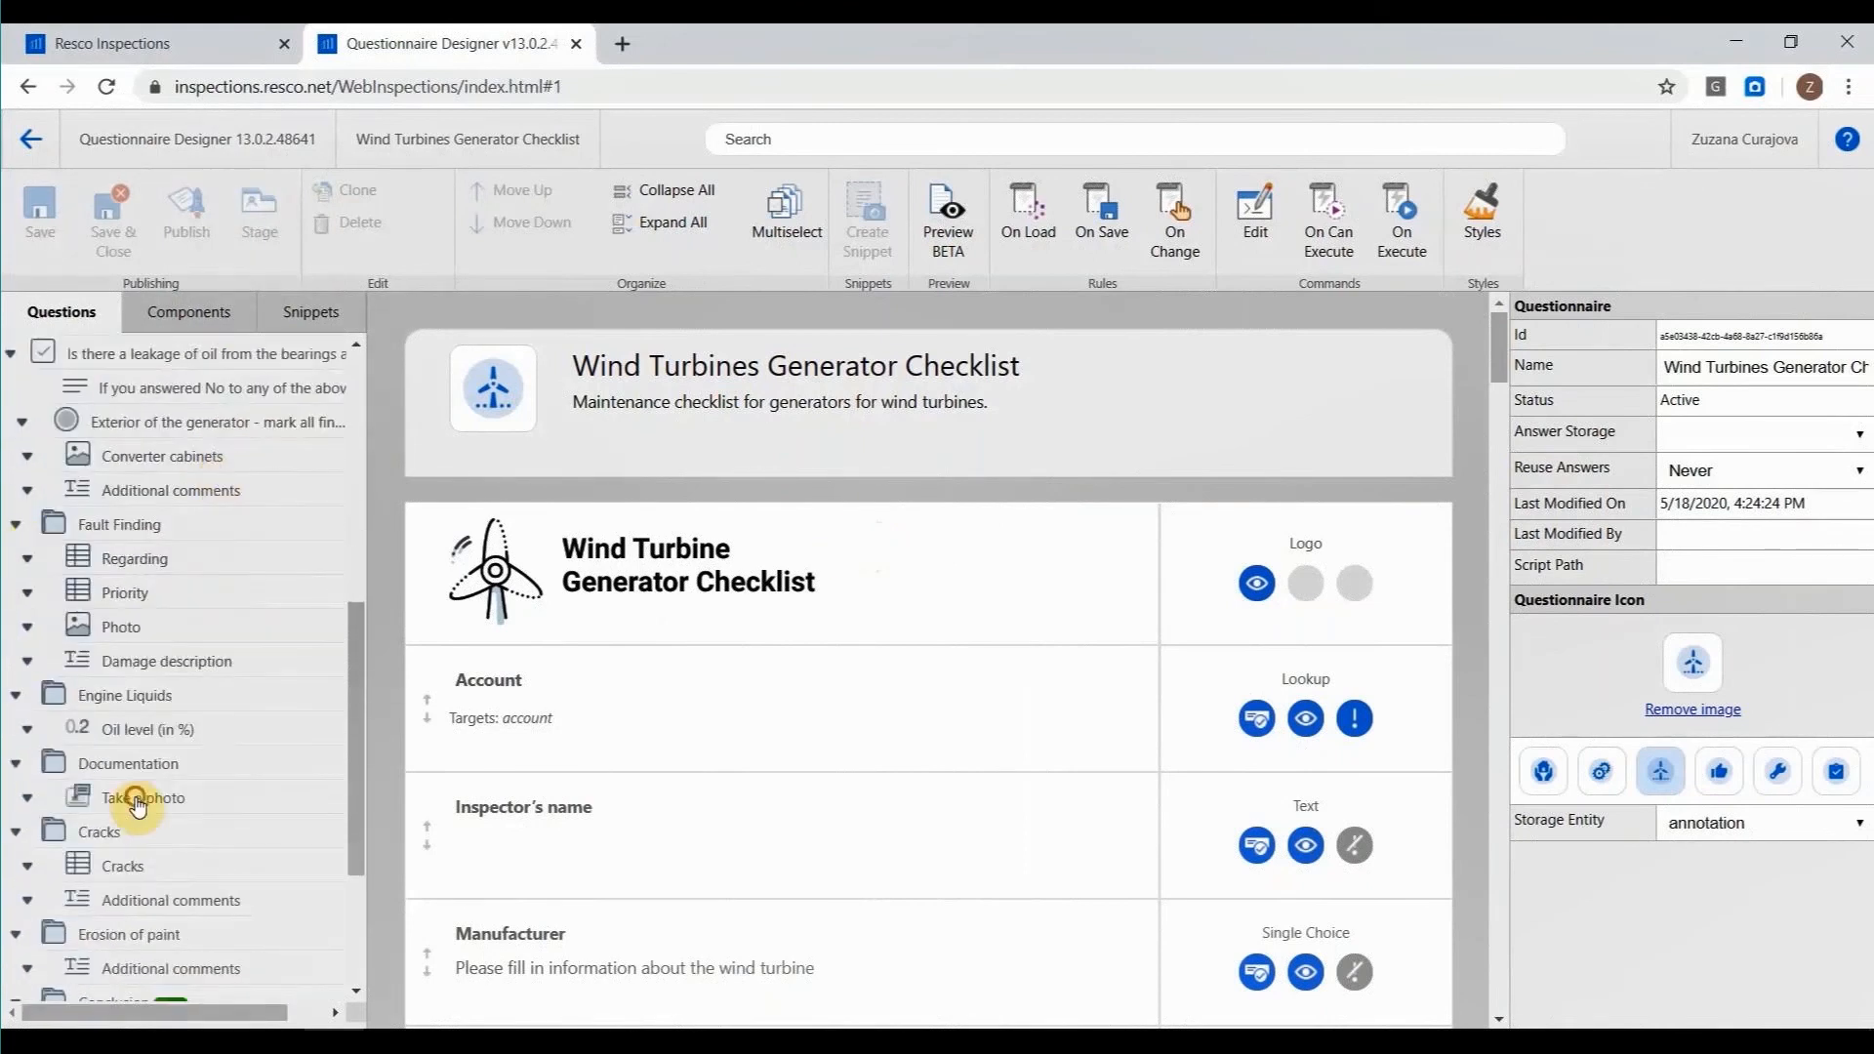
pyautogui.click(137, 802)
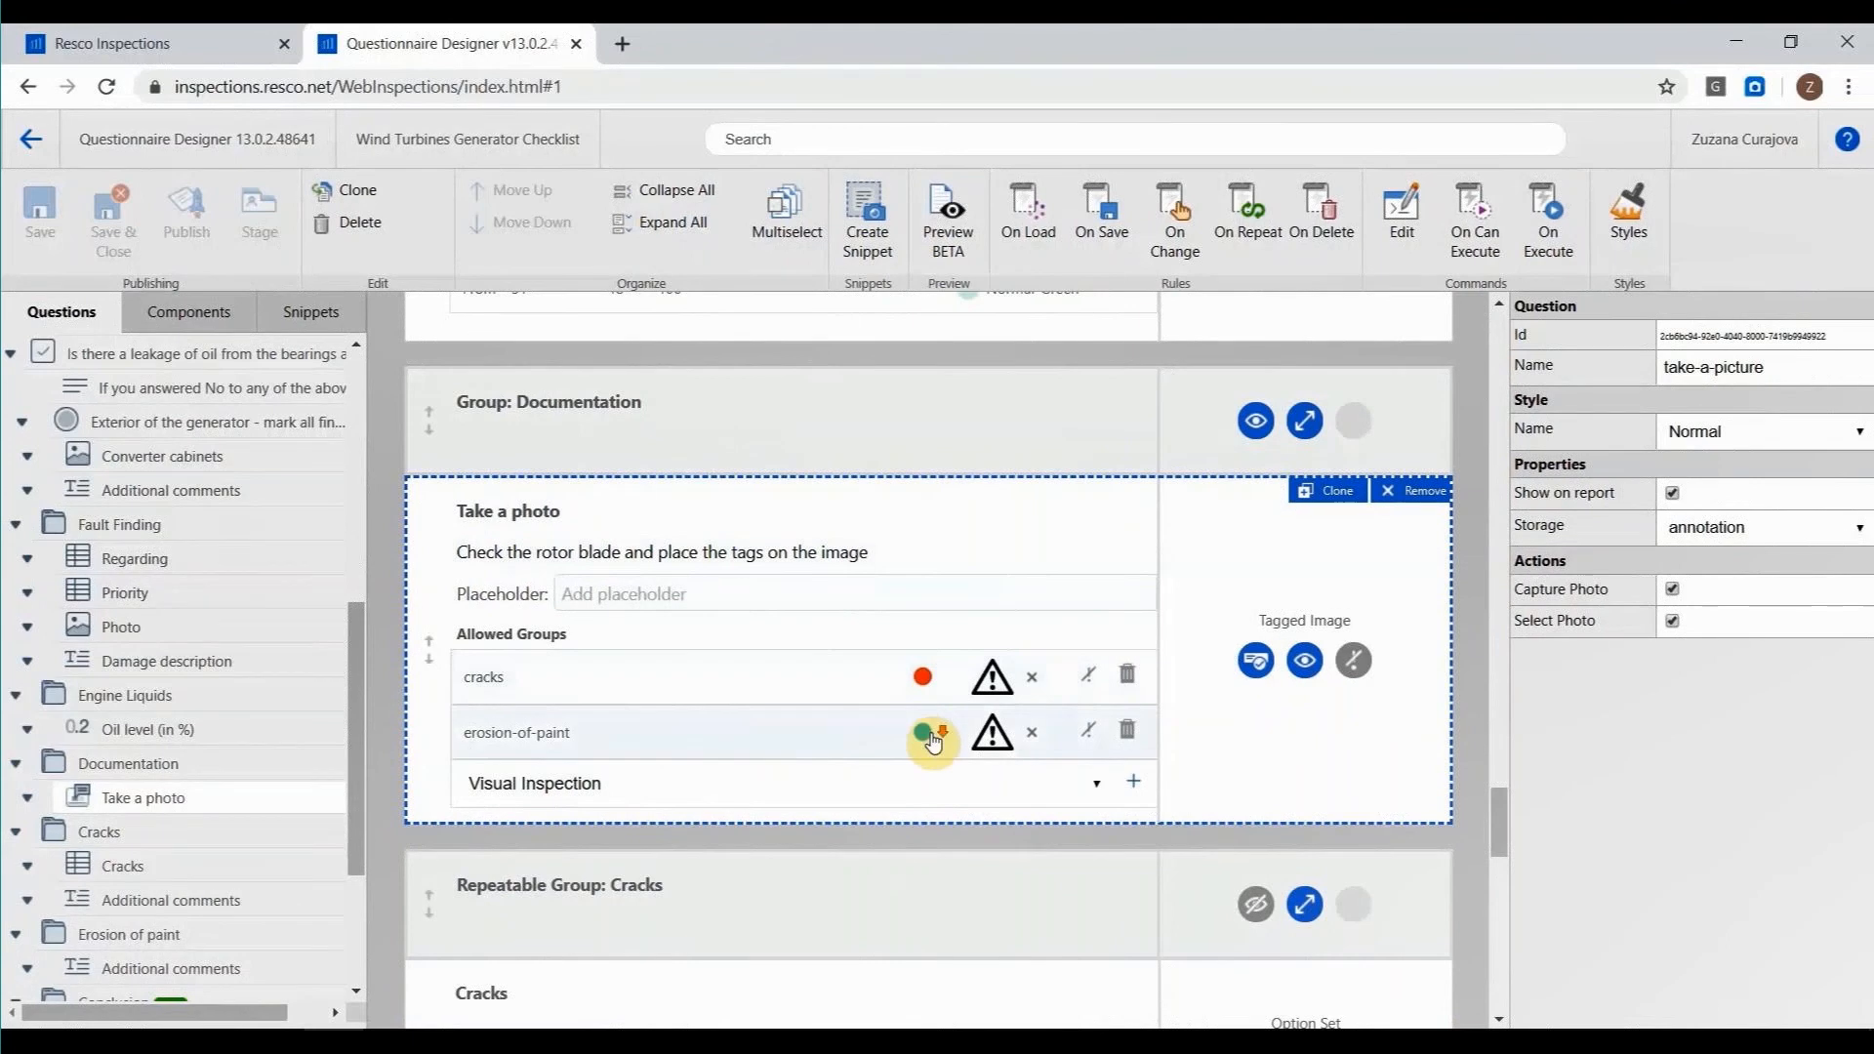
# Examine the tagged image's allowed groups and the repeatable Cracks group, and return to the top-level Questionnaires folders.
pyautogui.scroll(-1, 683, 556)
pyautogui.scroll(-2, 688, 566)
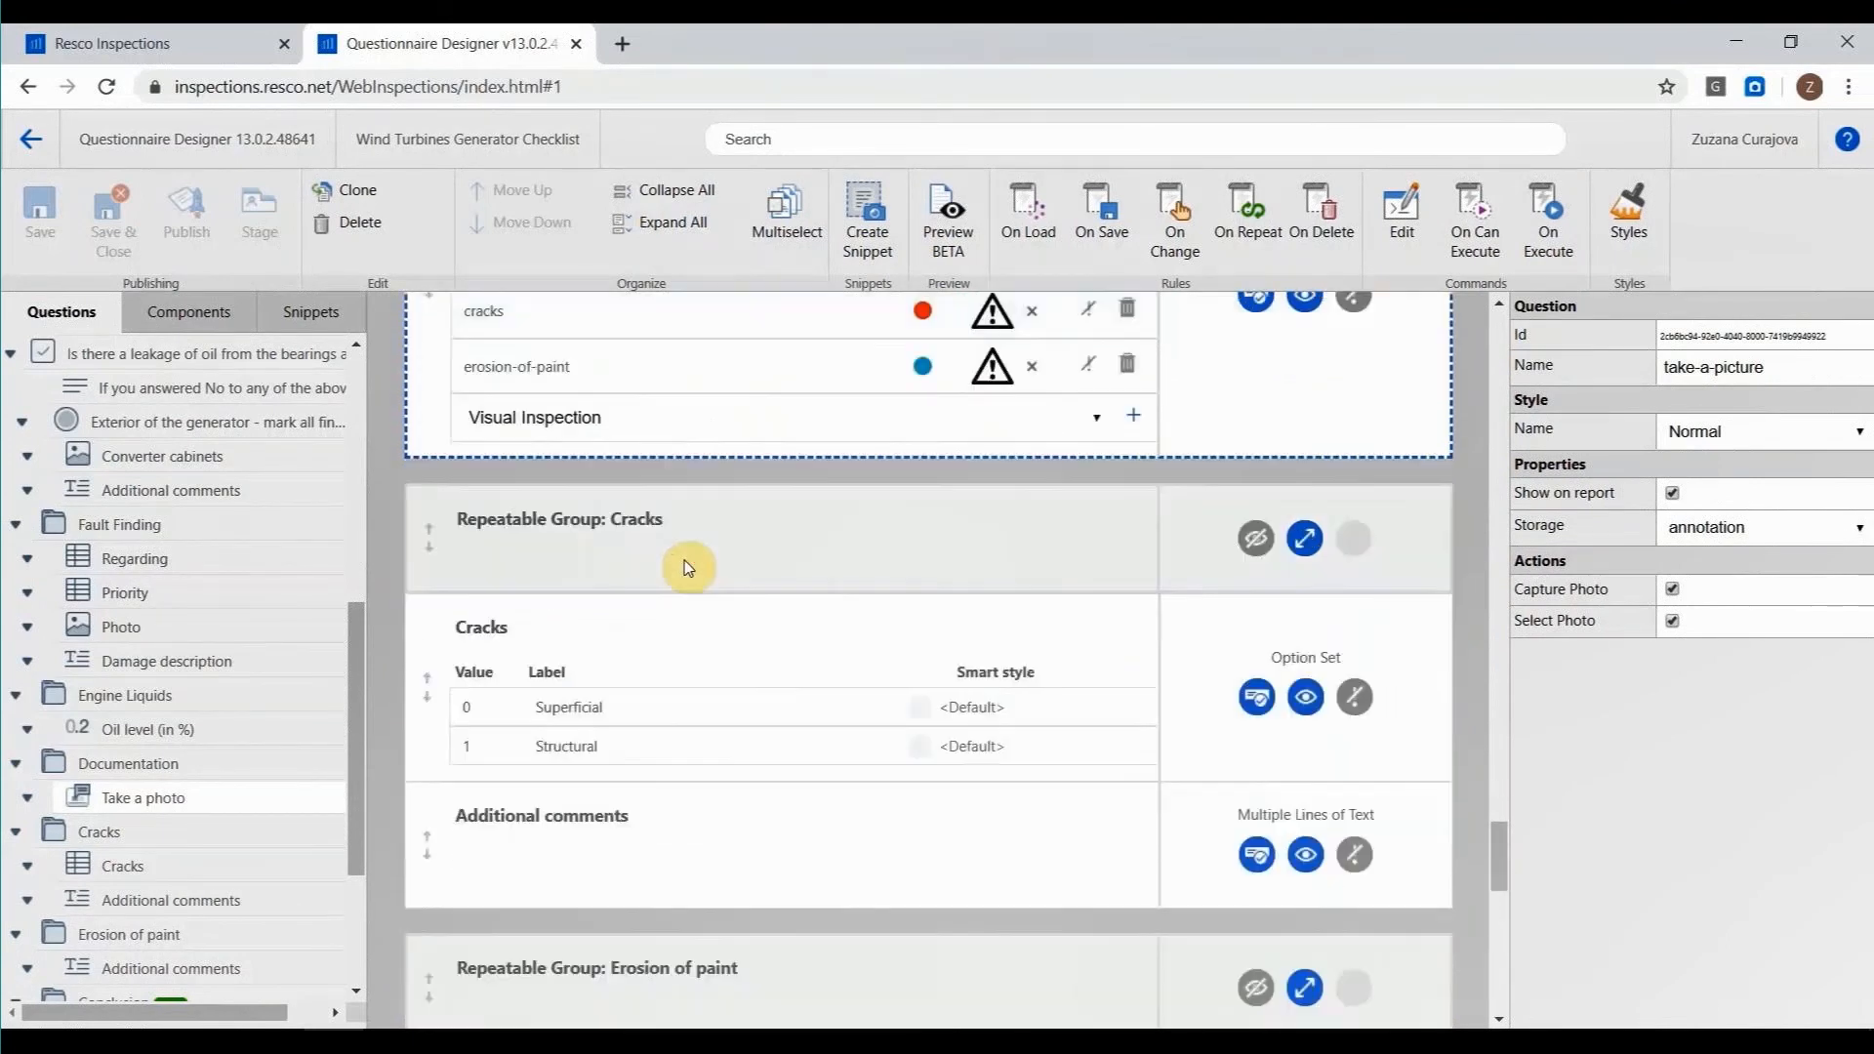
pyautogui.scroll(1, 695, 531)
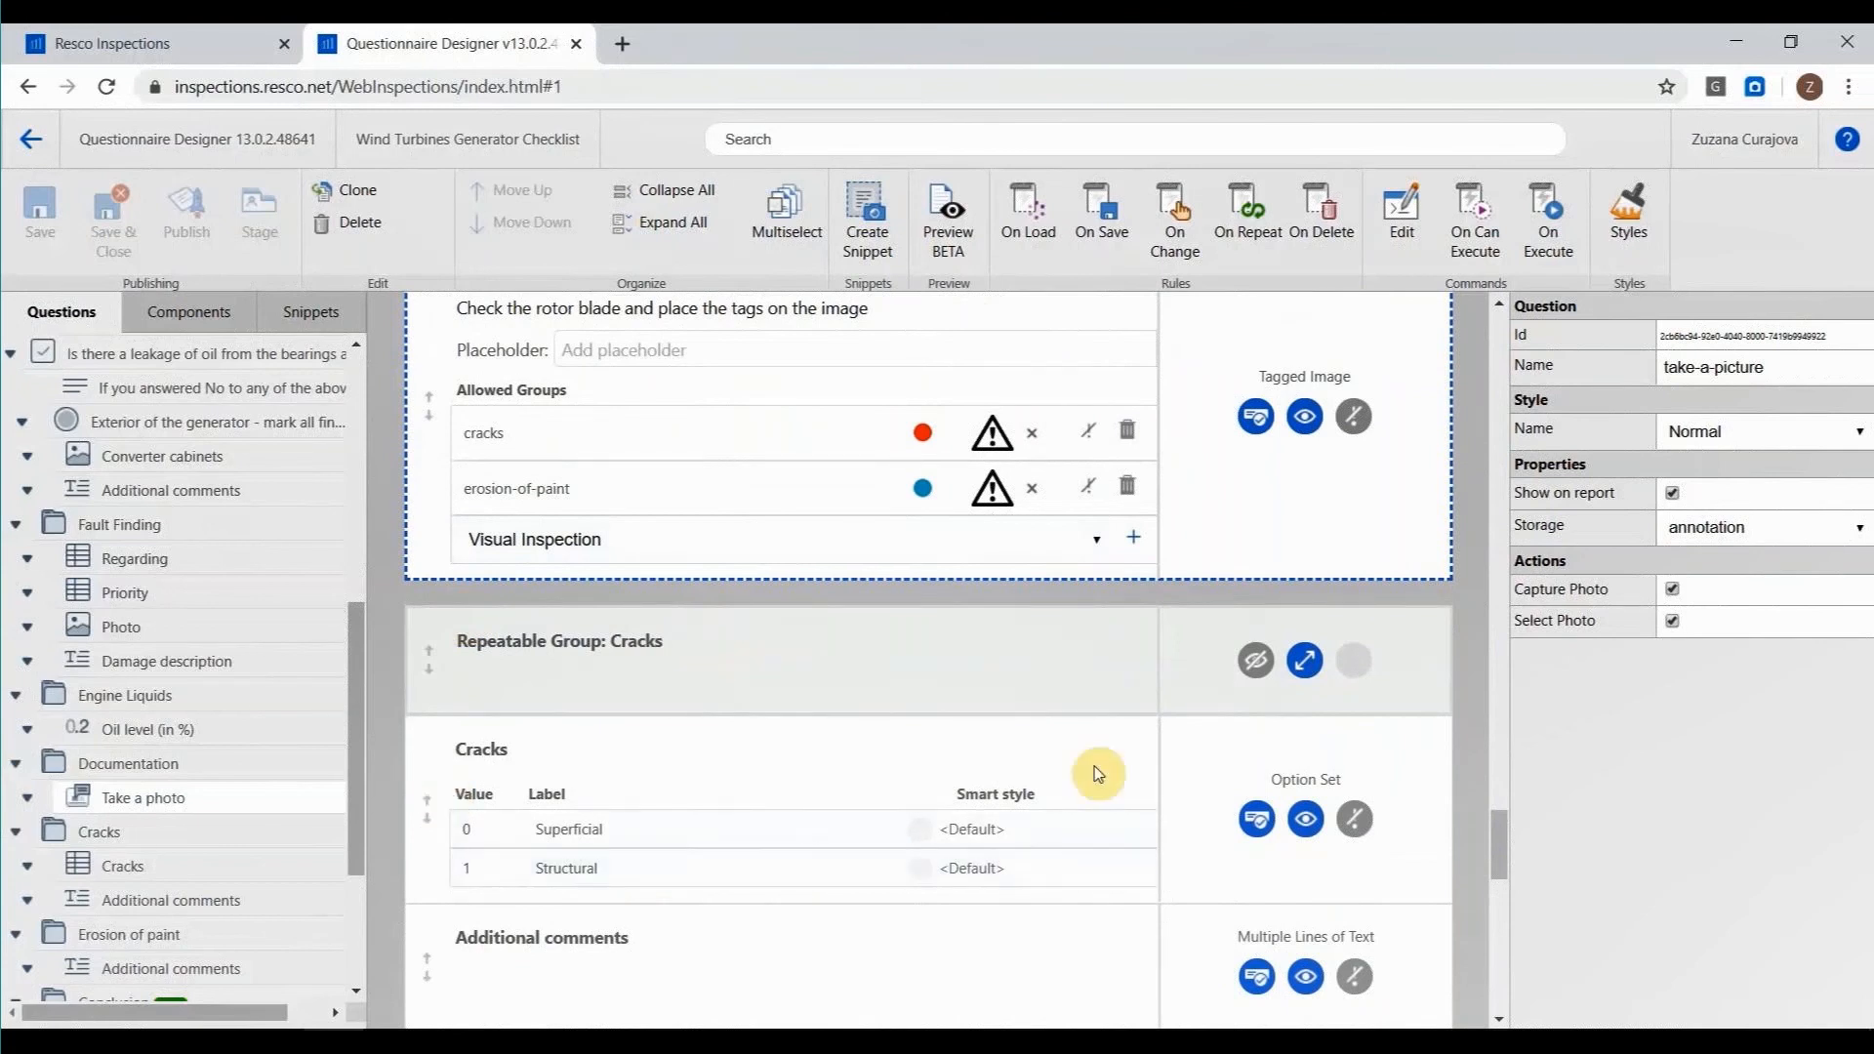
pyautogui.scroll(1, 1093, 765)
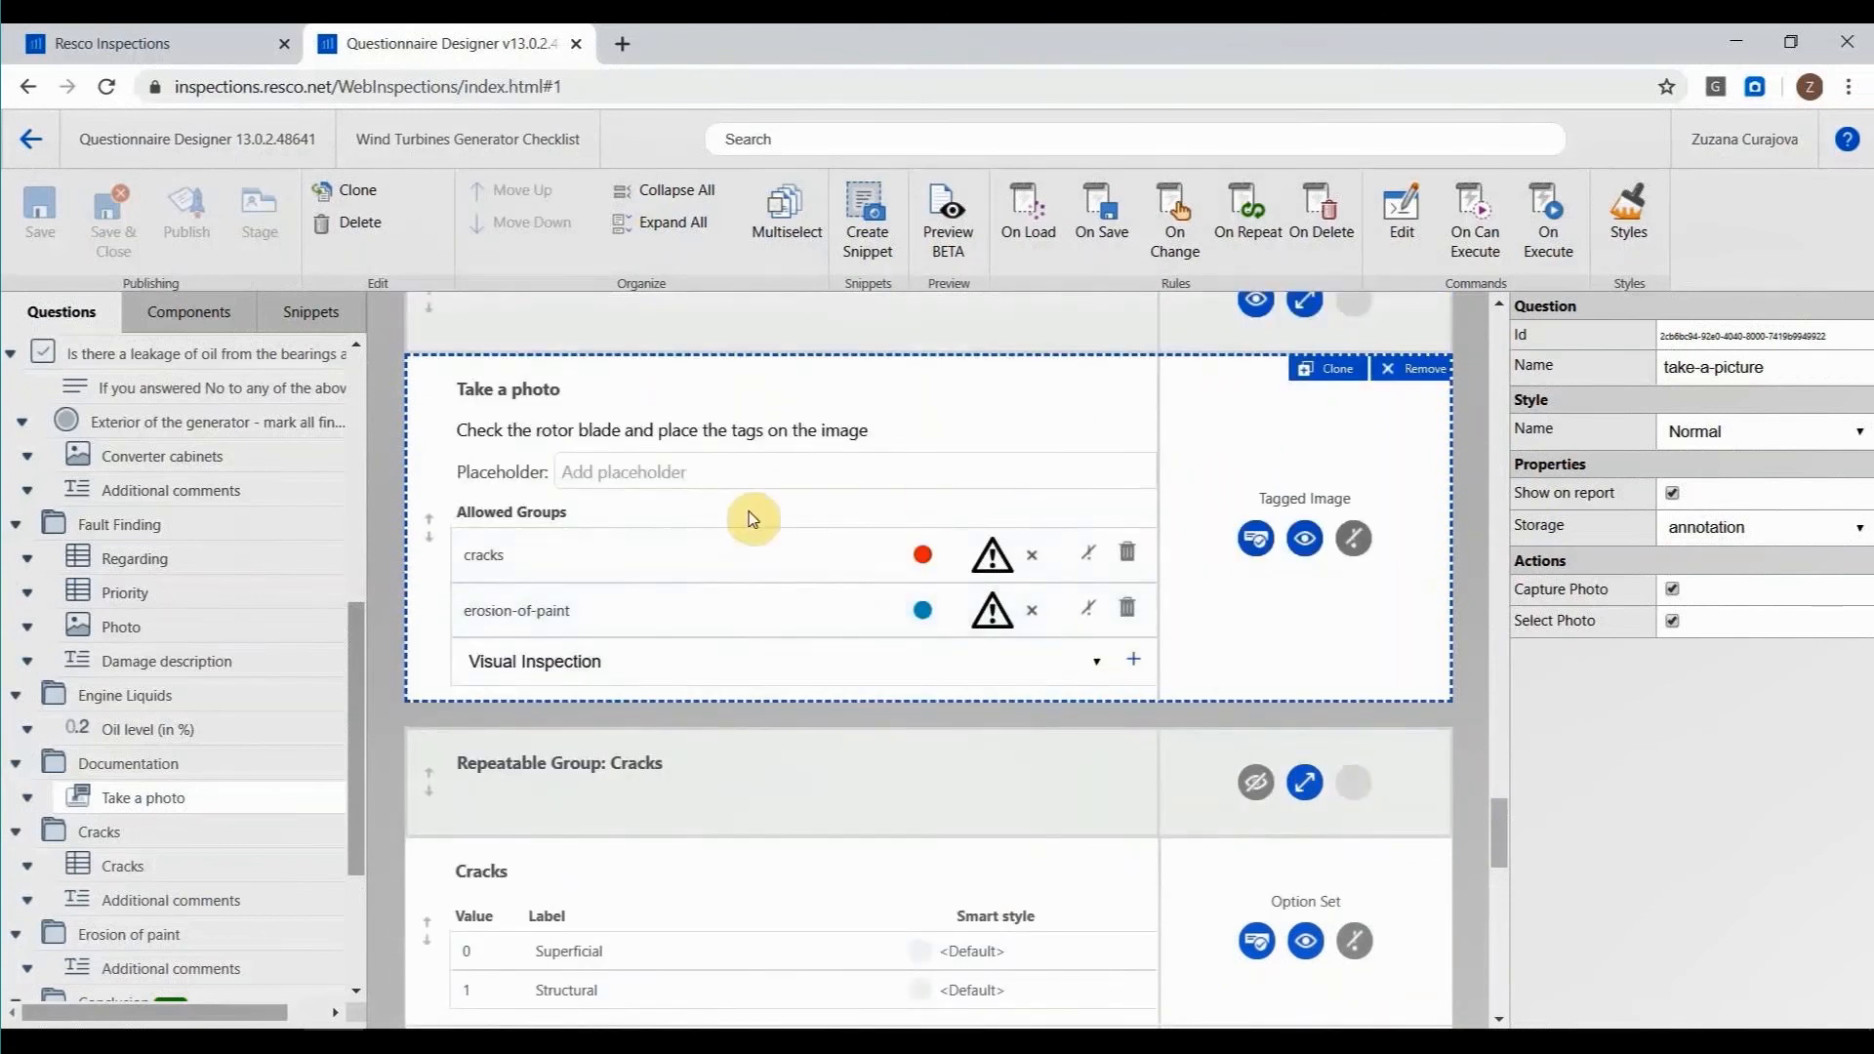
pyautogui.click(32, 139)
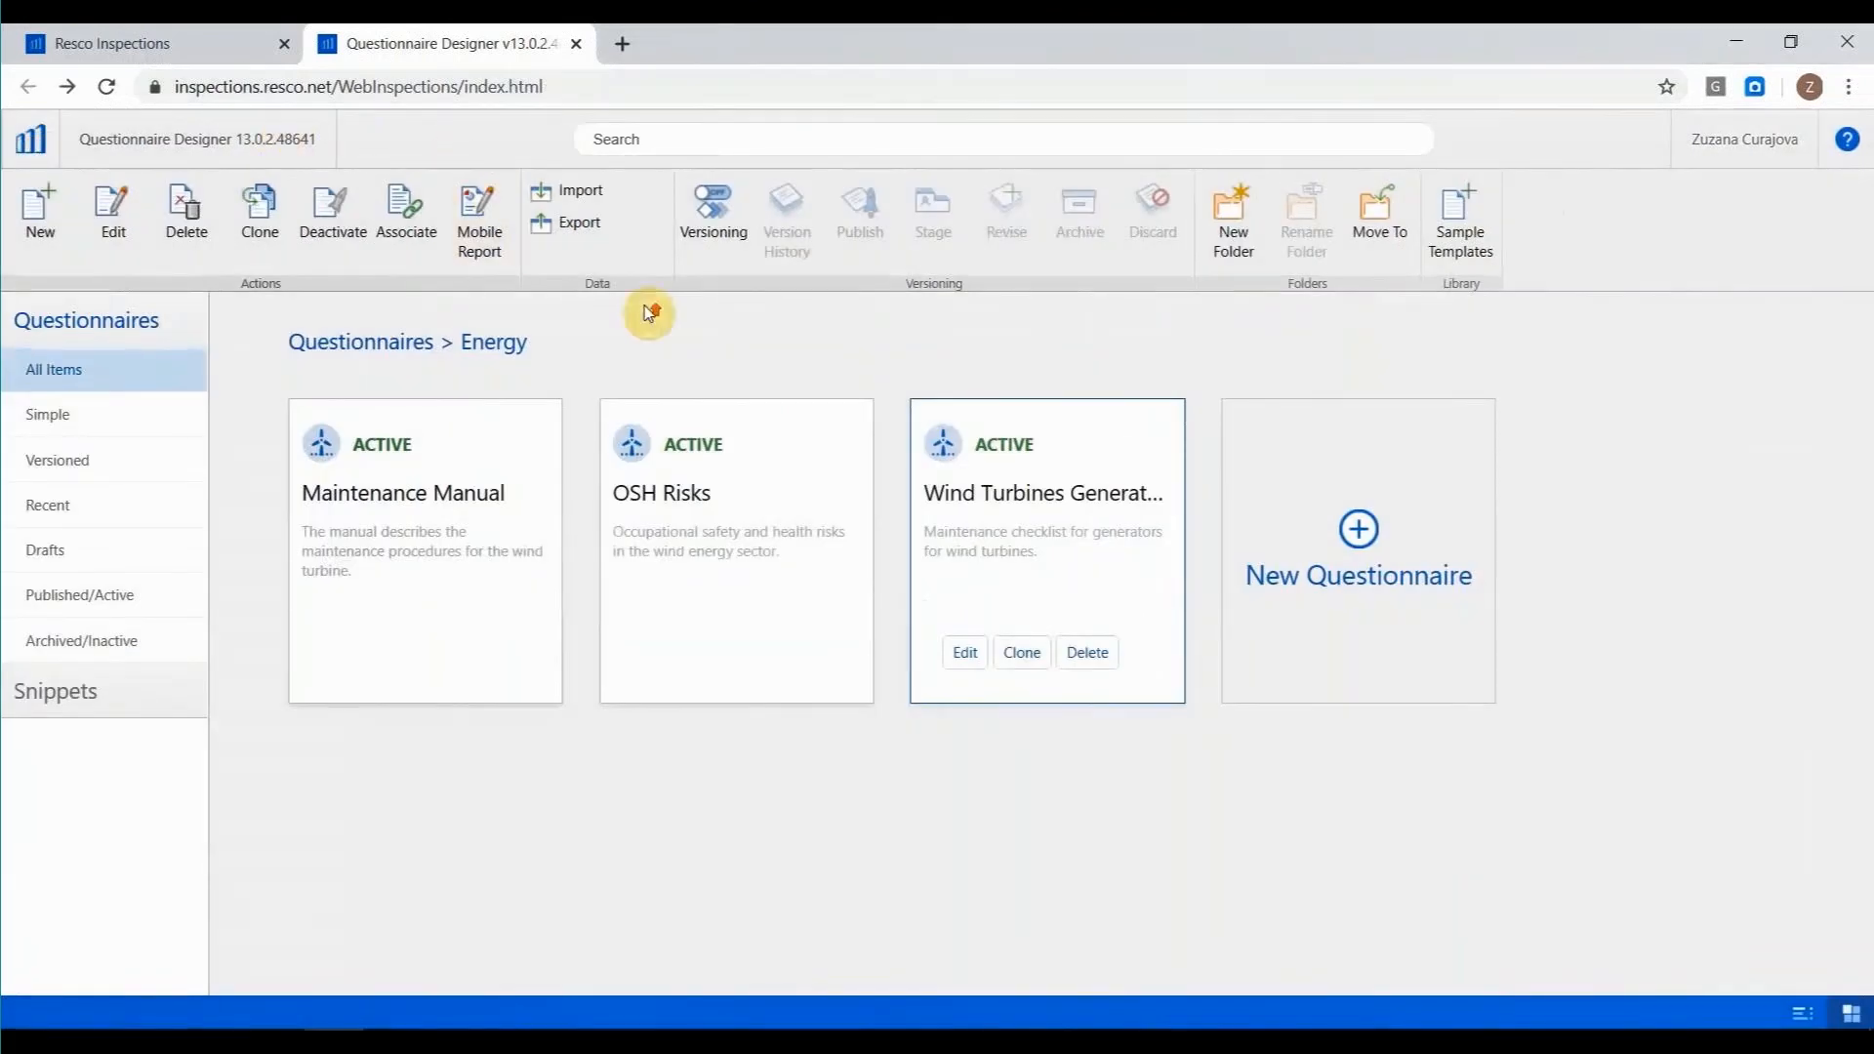
pyautogui.click(393, 353)
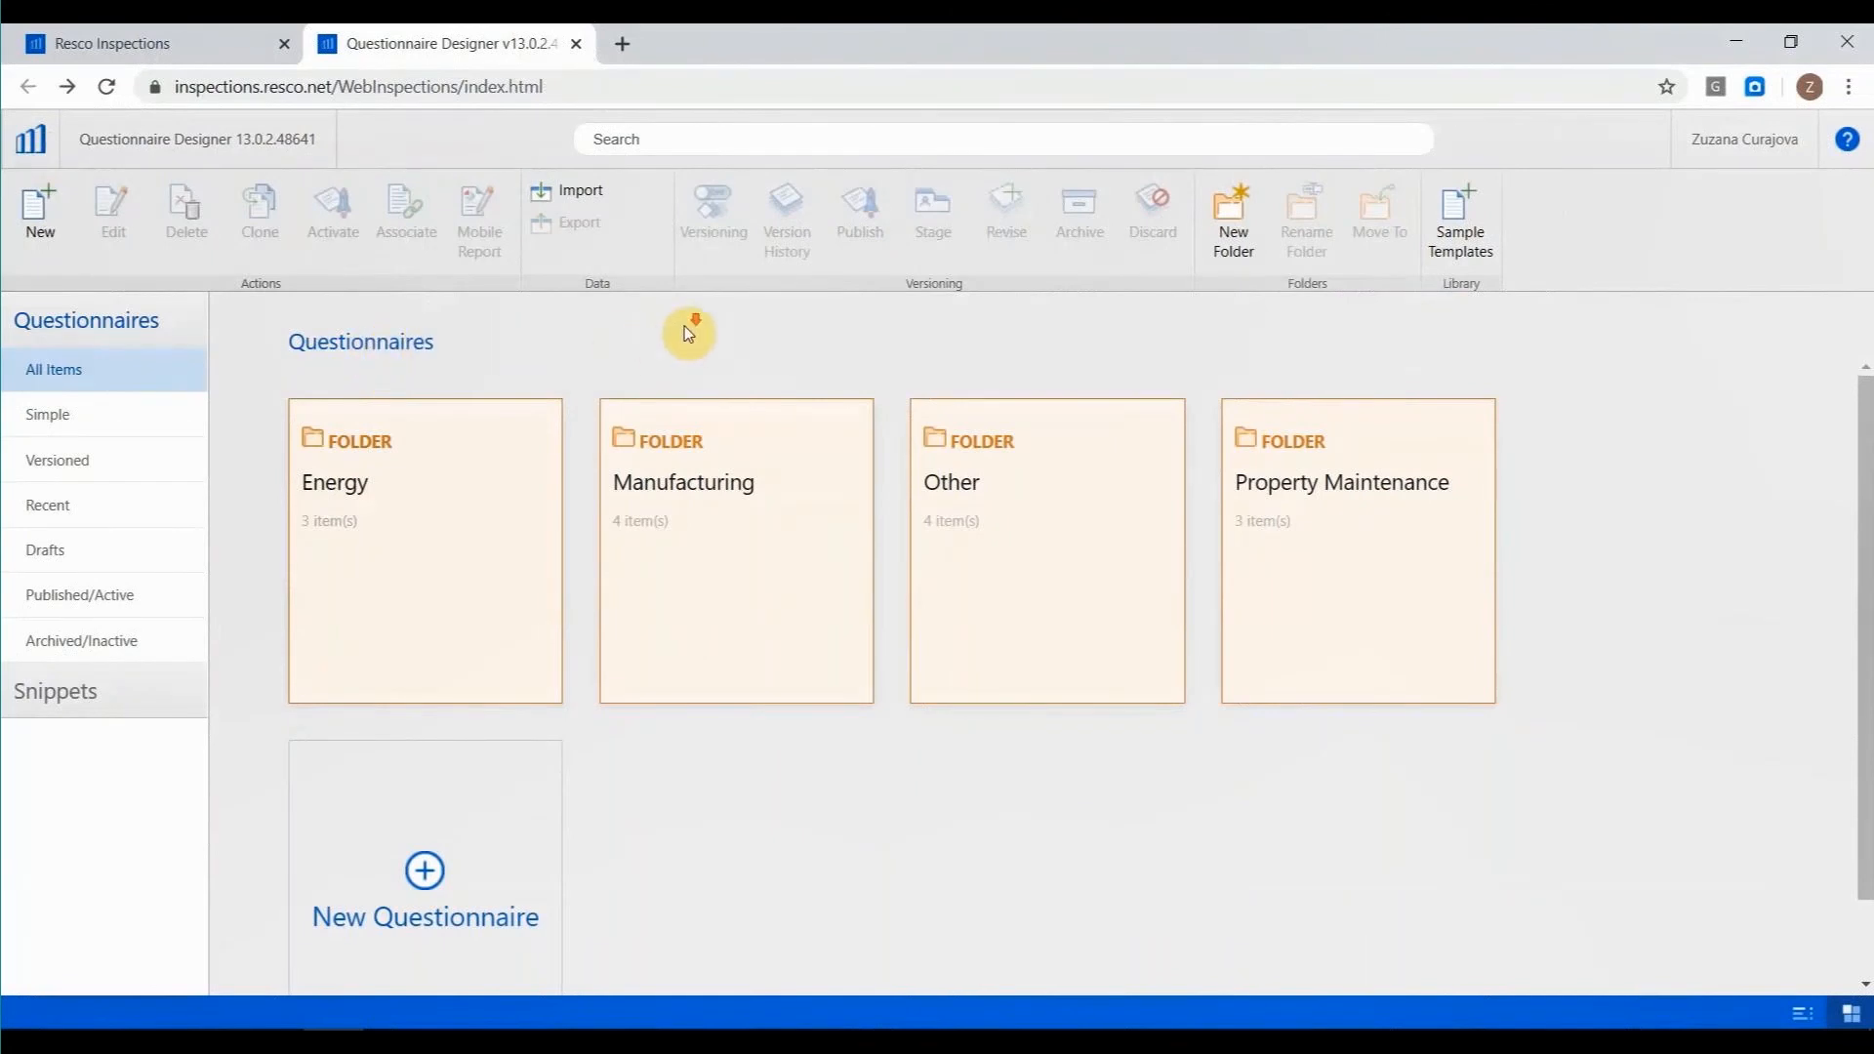
pyautogui.moveTo(391, 1026)
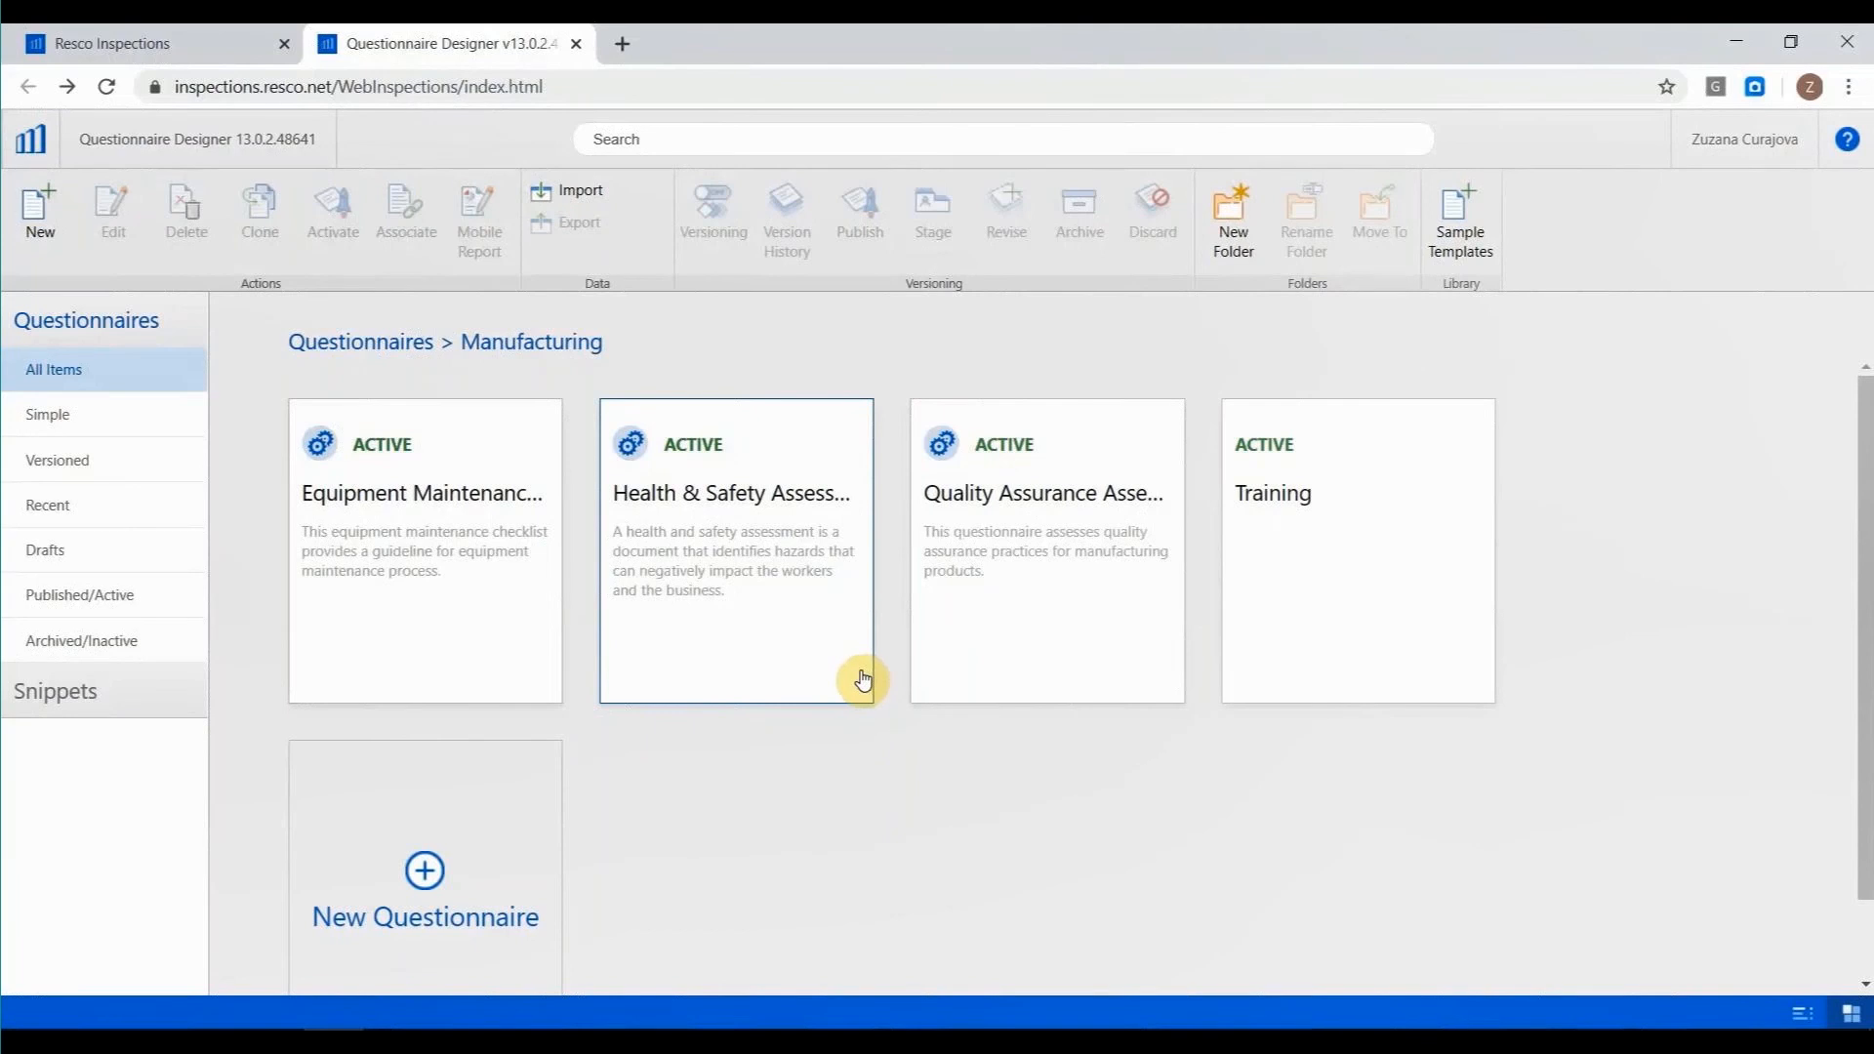
pyautogui.moveTo(441, 981)
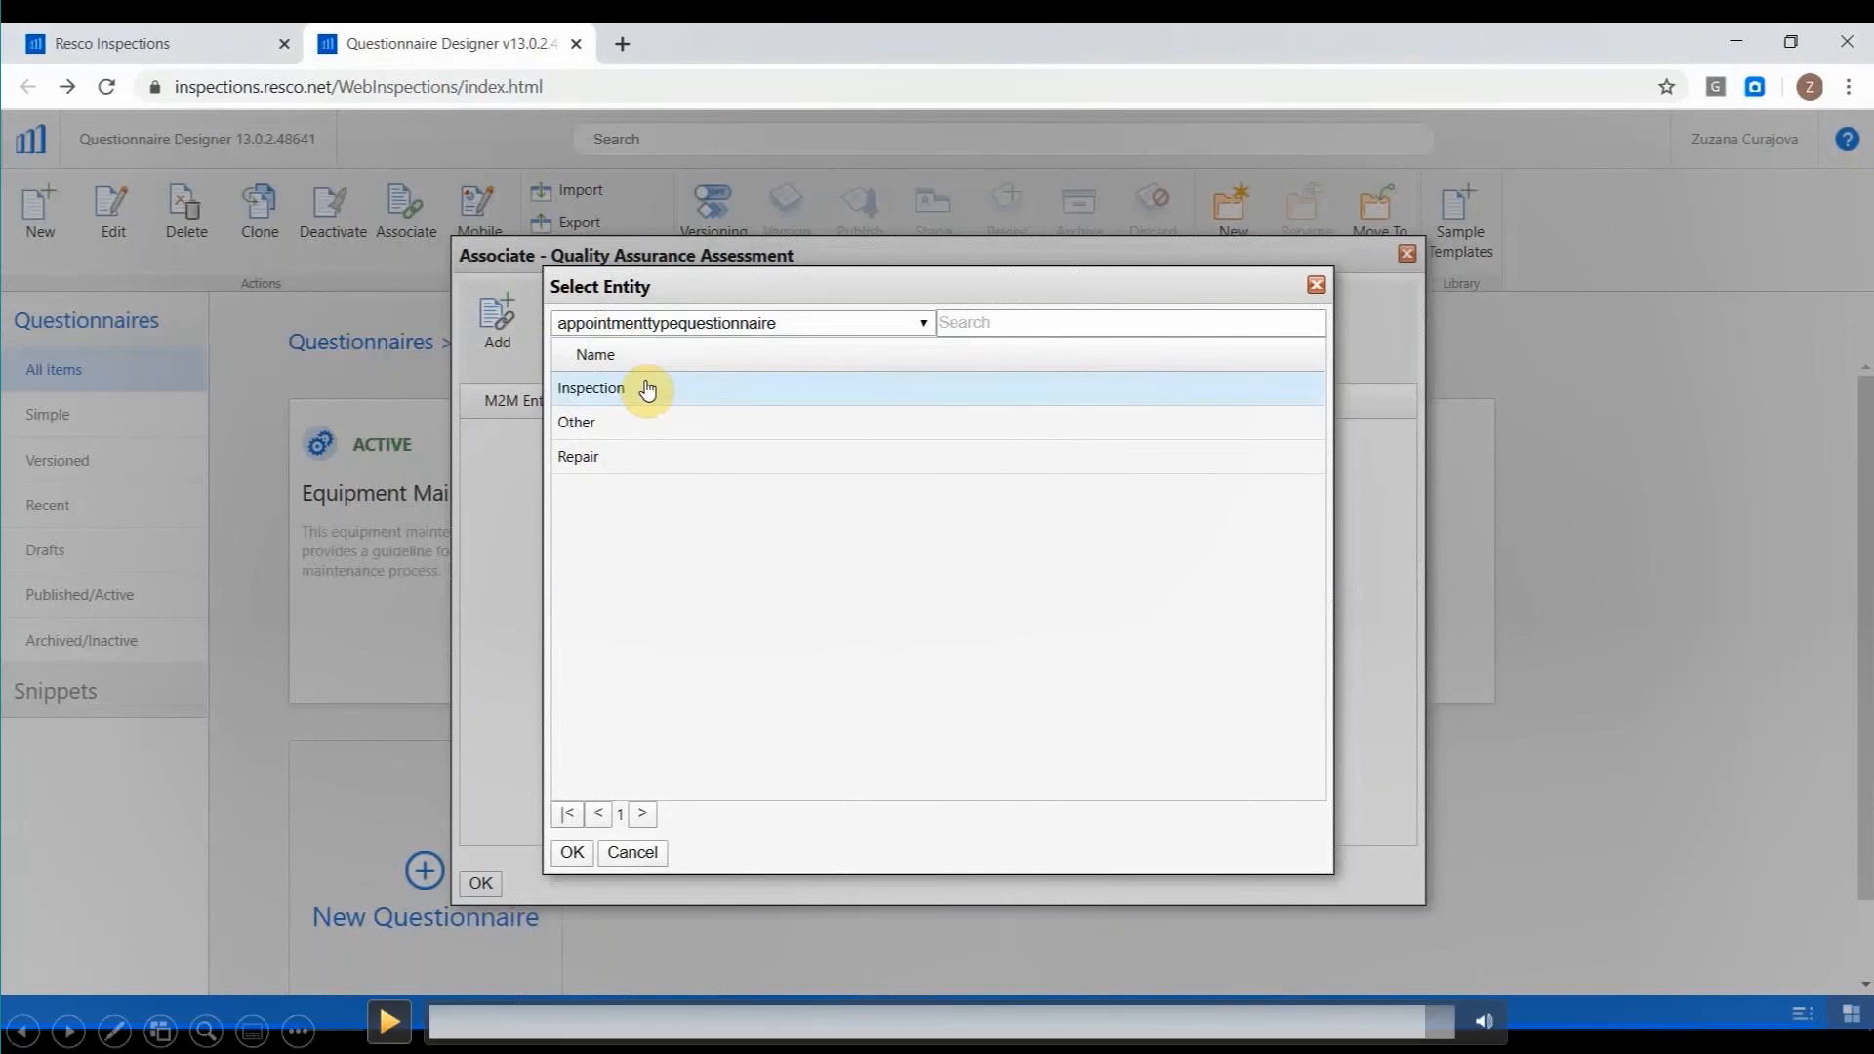
pyautogui.click(388, 1020)
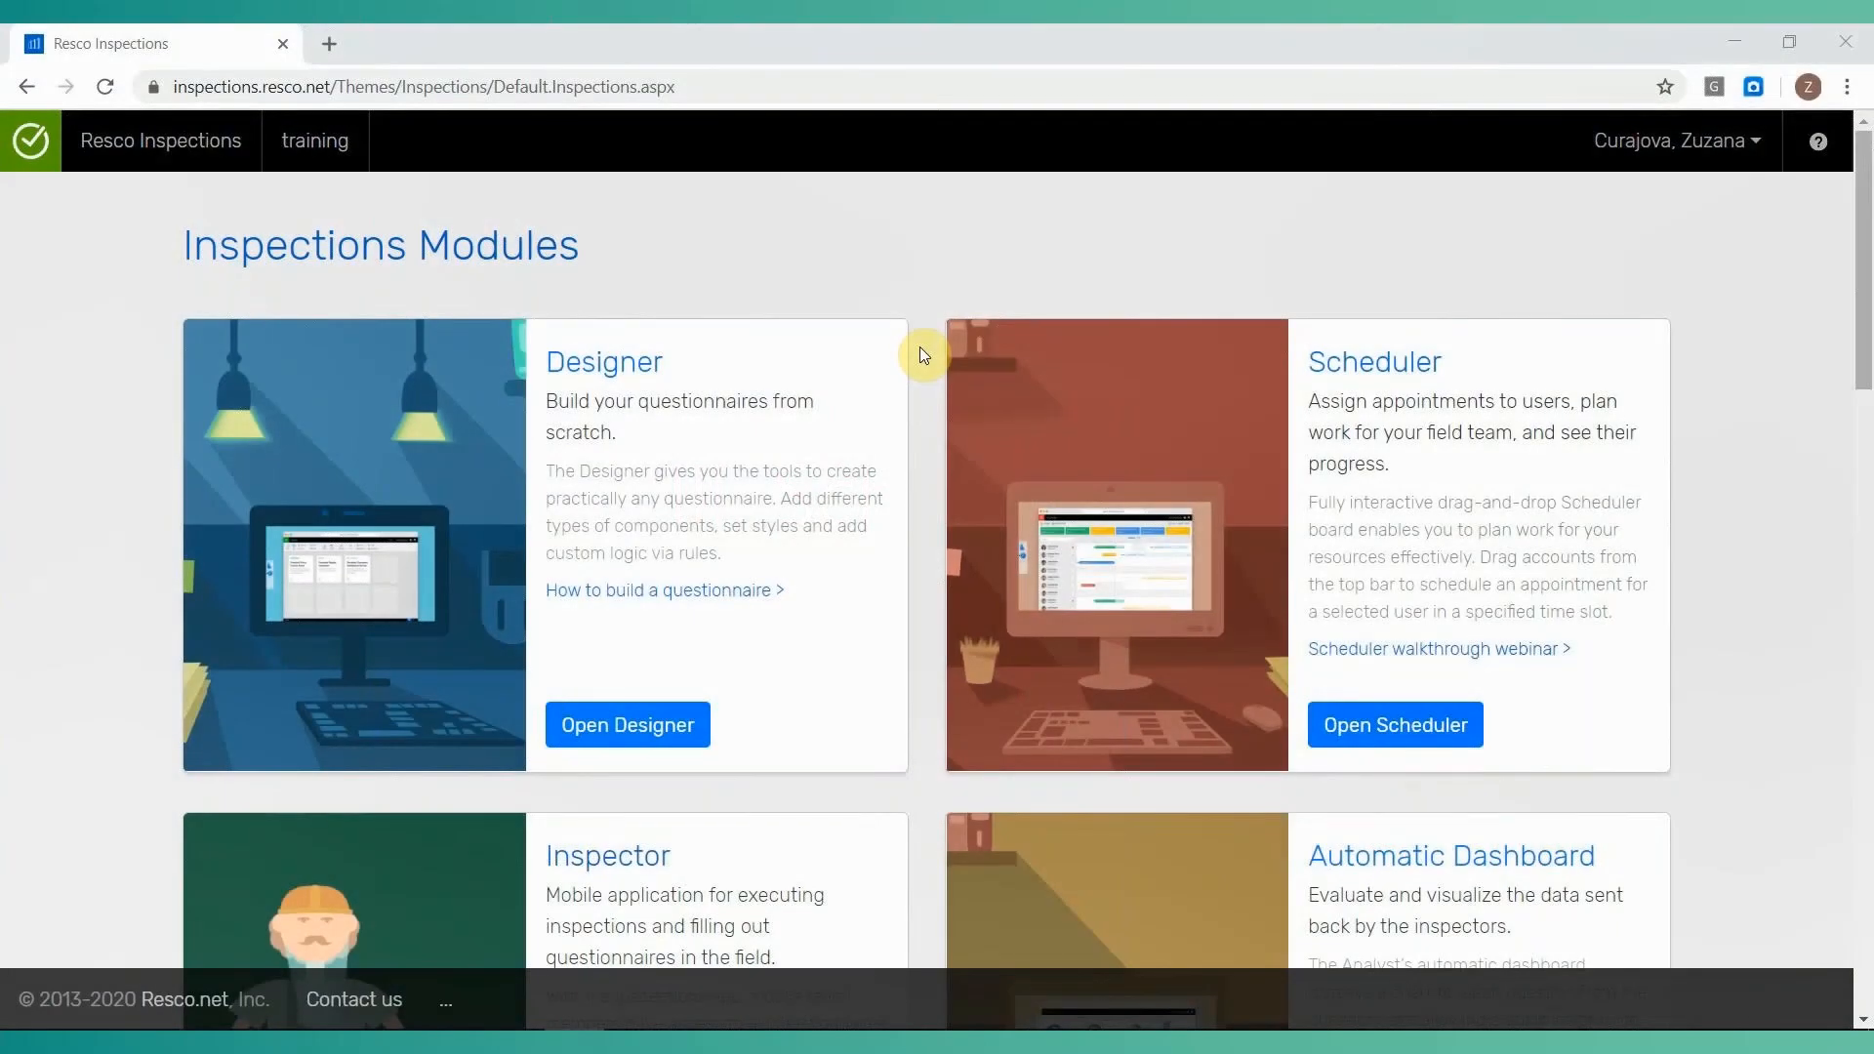
# Open the Scheduler module and select the Test User resource.
pyautogui.click(1393, 375)
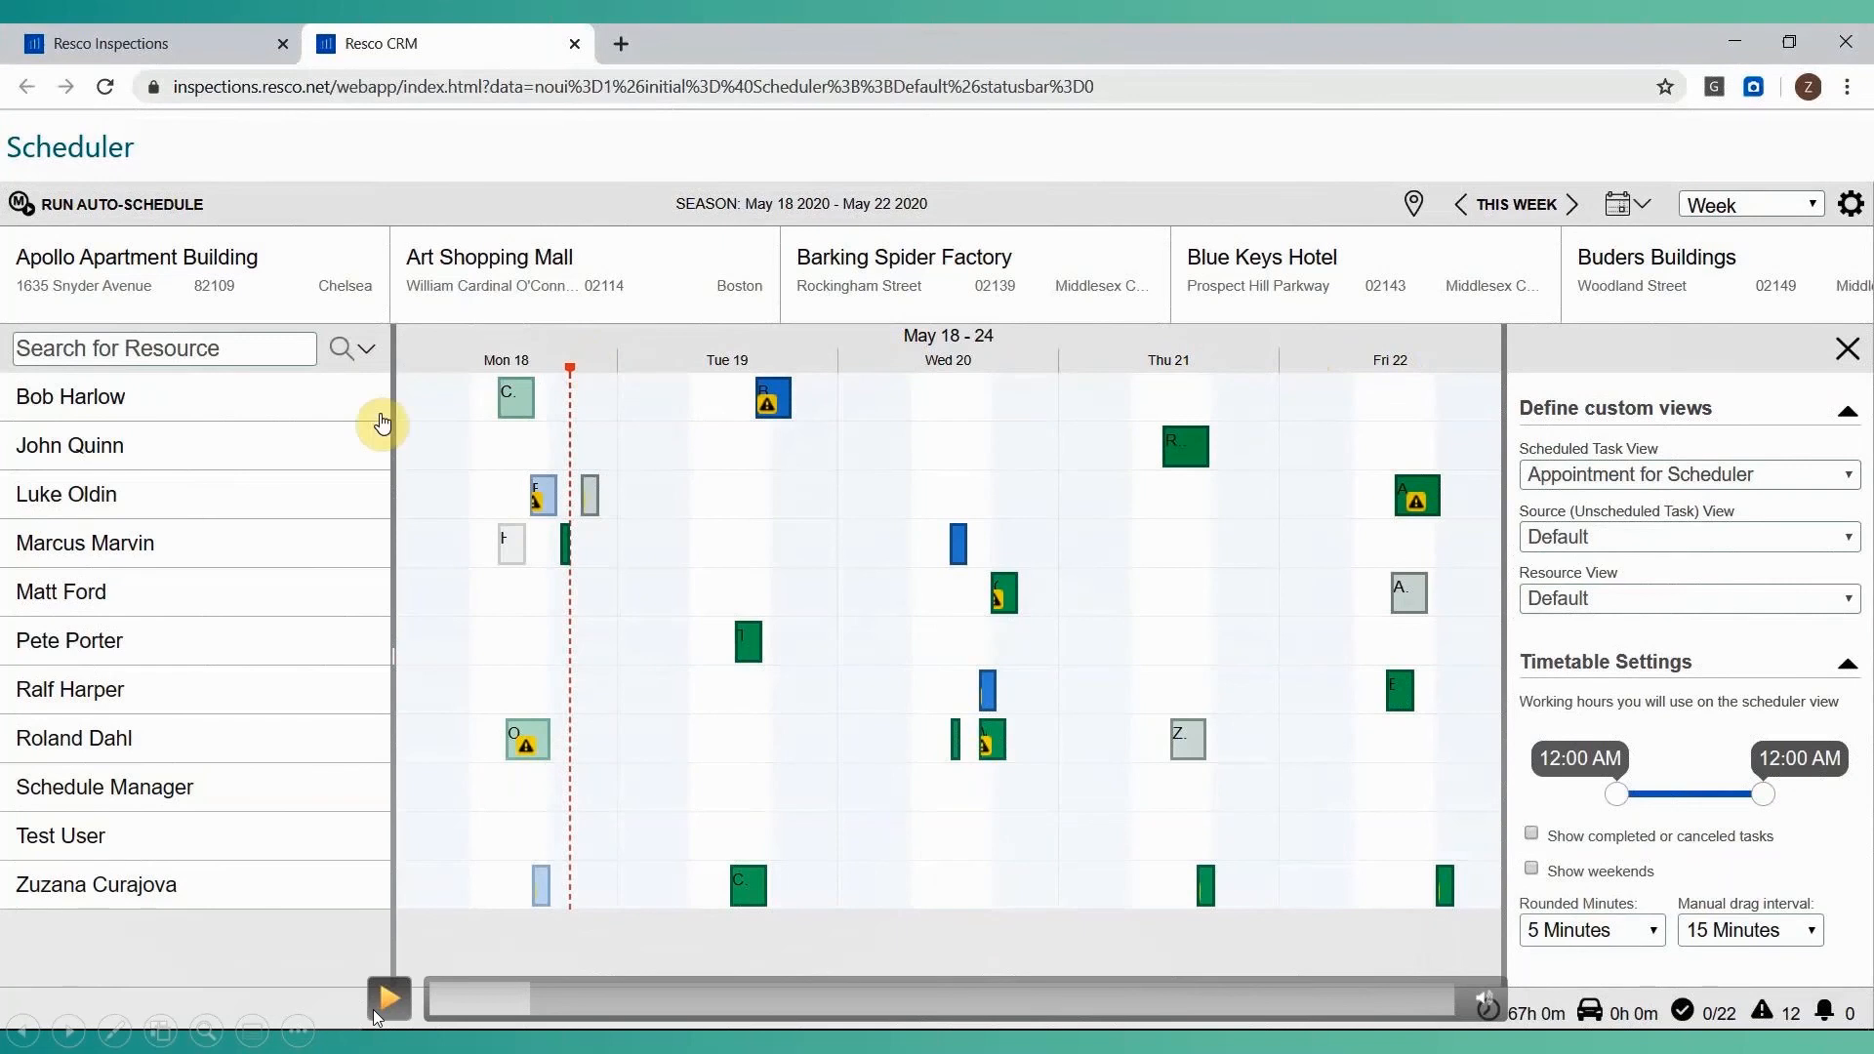
pyautogui.click(372, 1009)
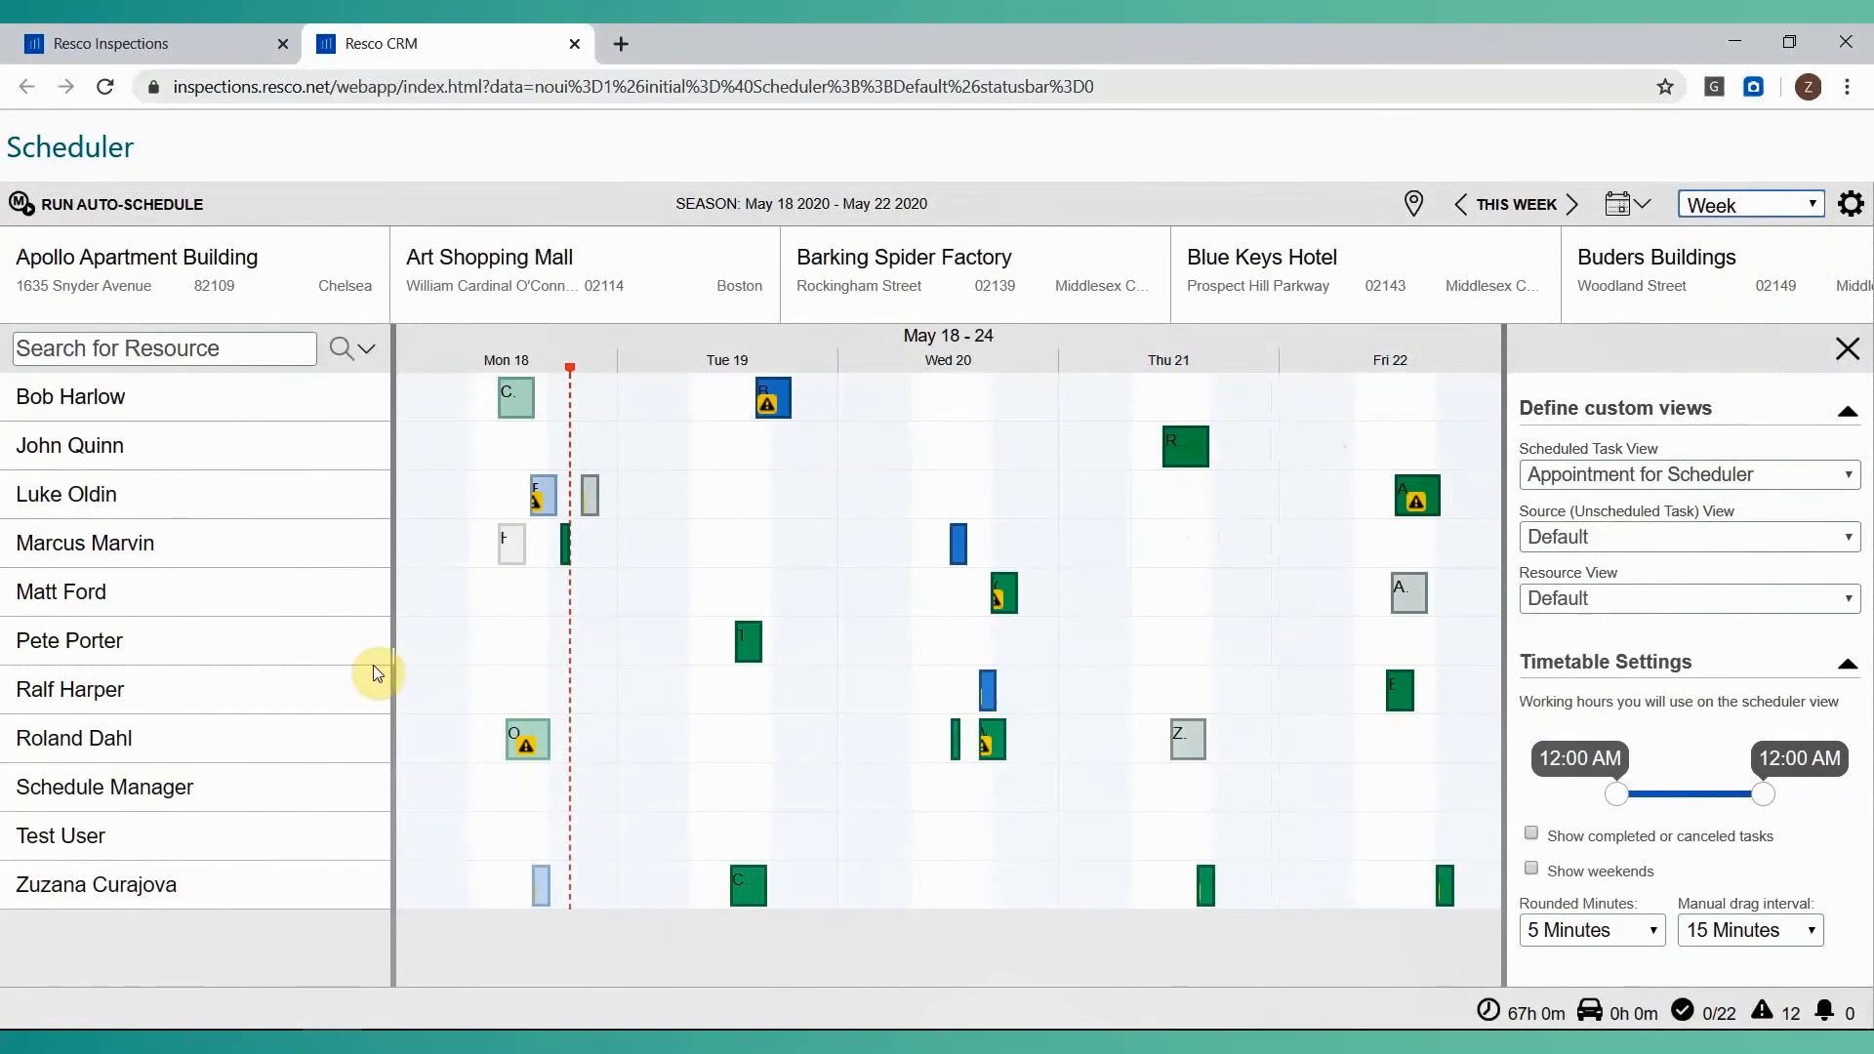
pyautogui.click(152, 836)
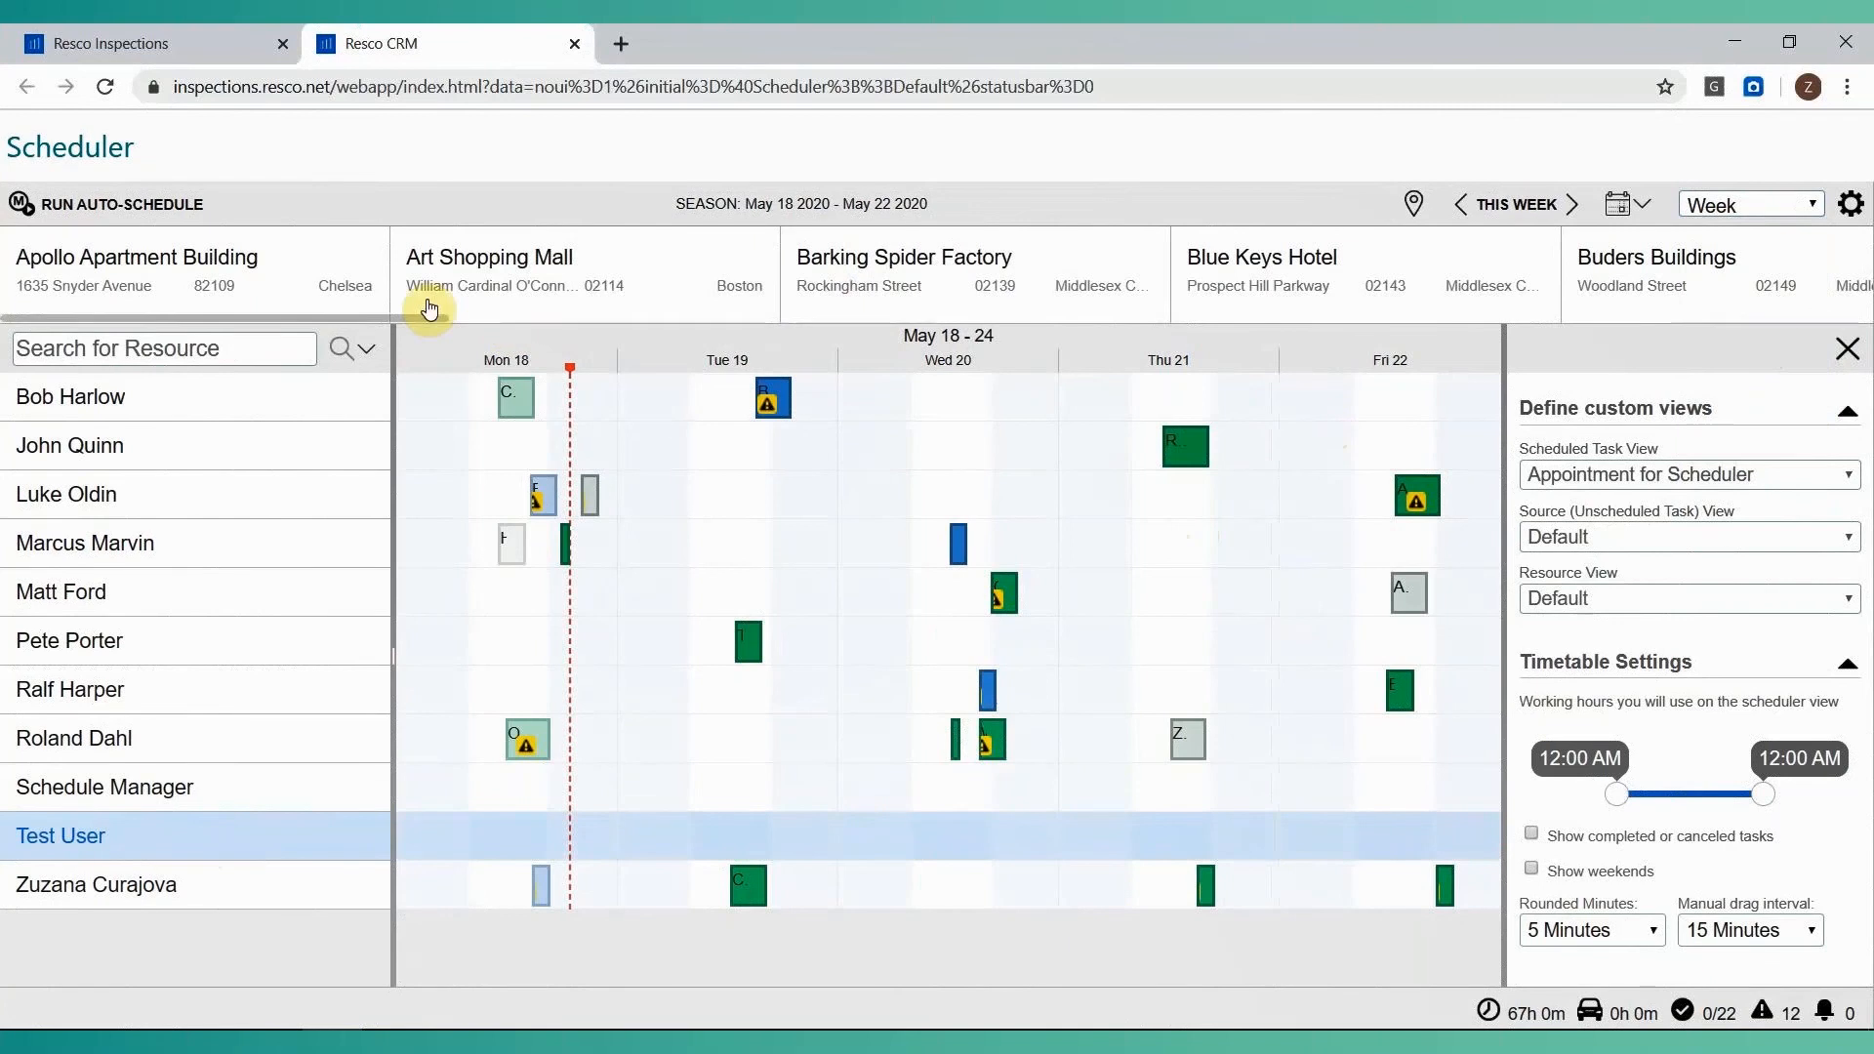
# Schedule a Test Account appointment for the last resource in the list on Wednesday, May 20, at about 5:00 AM.
pyautogui.moveTo(418, 315); pyautogui.dragTo(1659, 322)
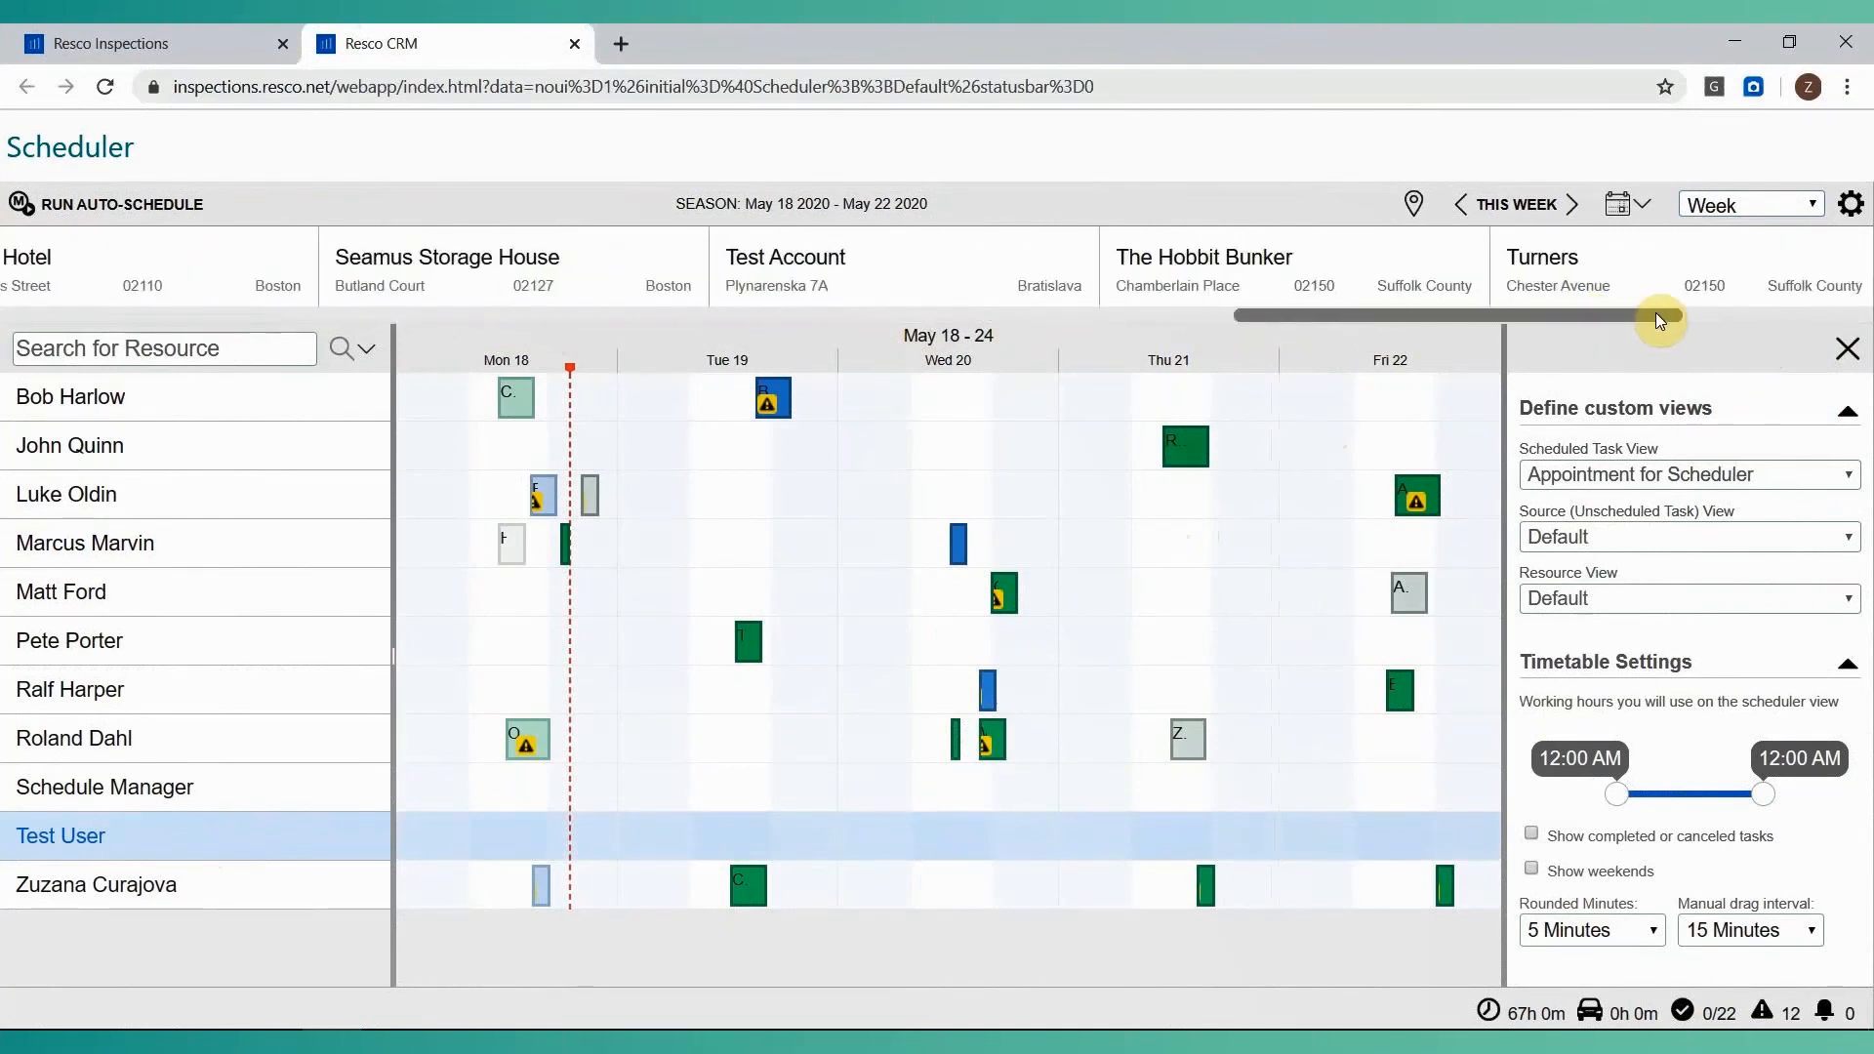
pyautogui.click(951, 271)
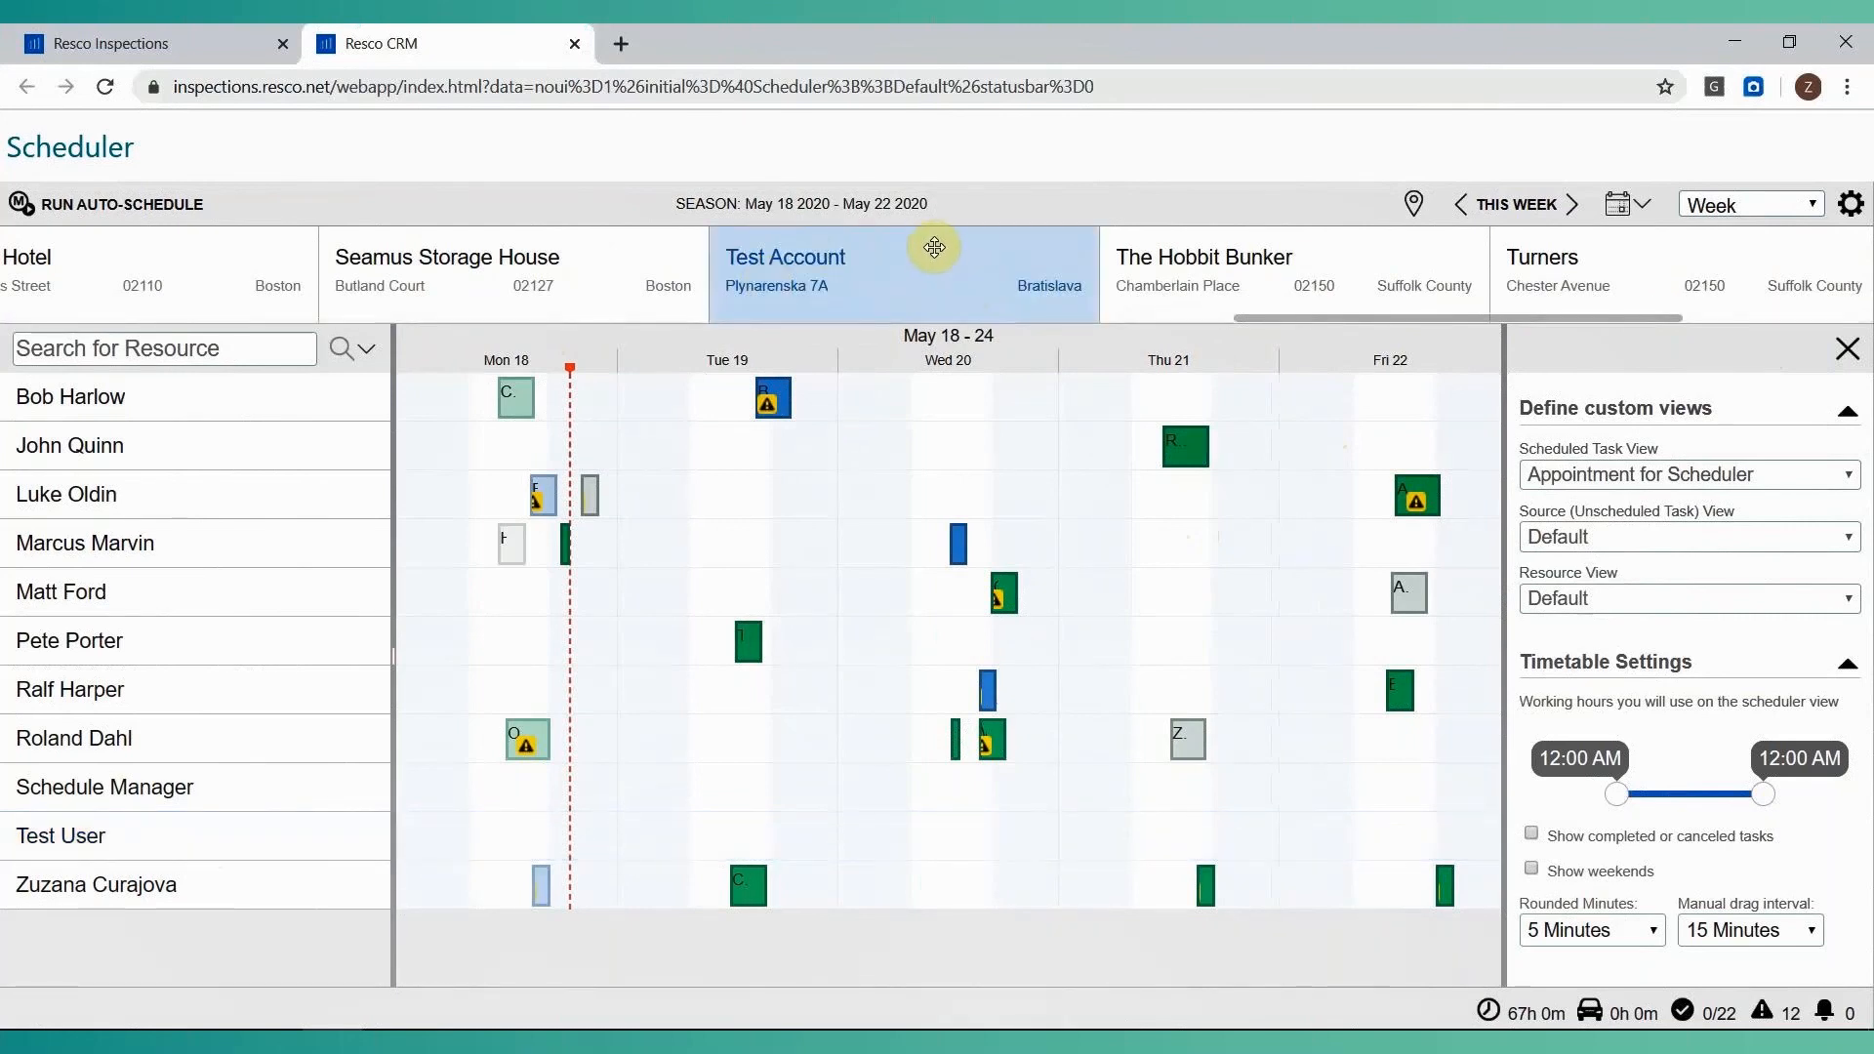
pyautogui.moveTo(925, 251); pyautogui.dragTo(910, 885)
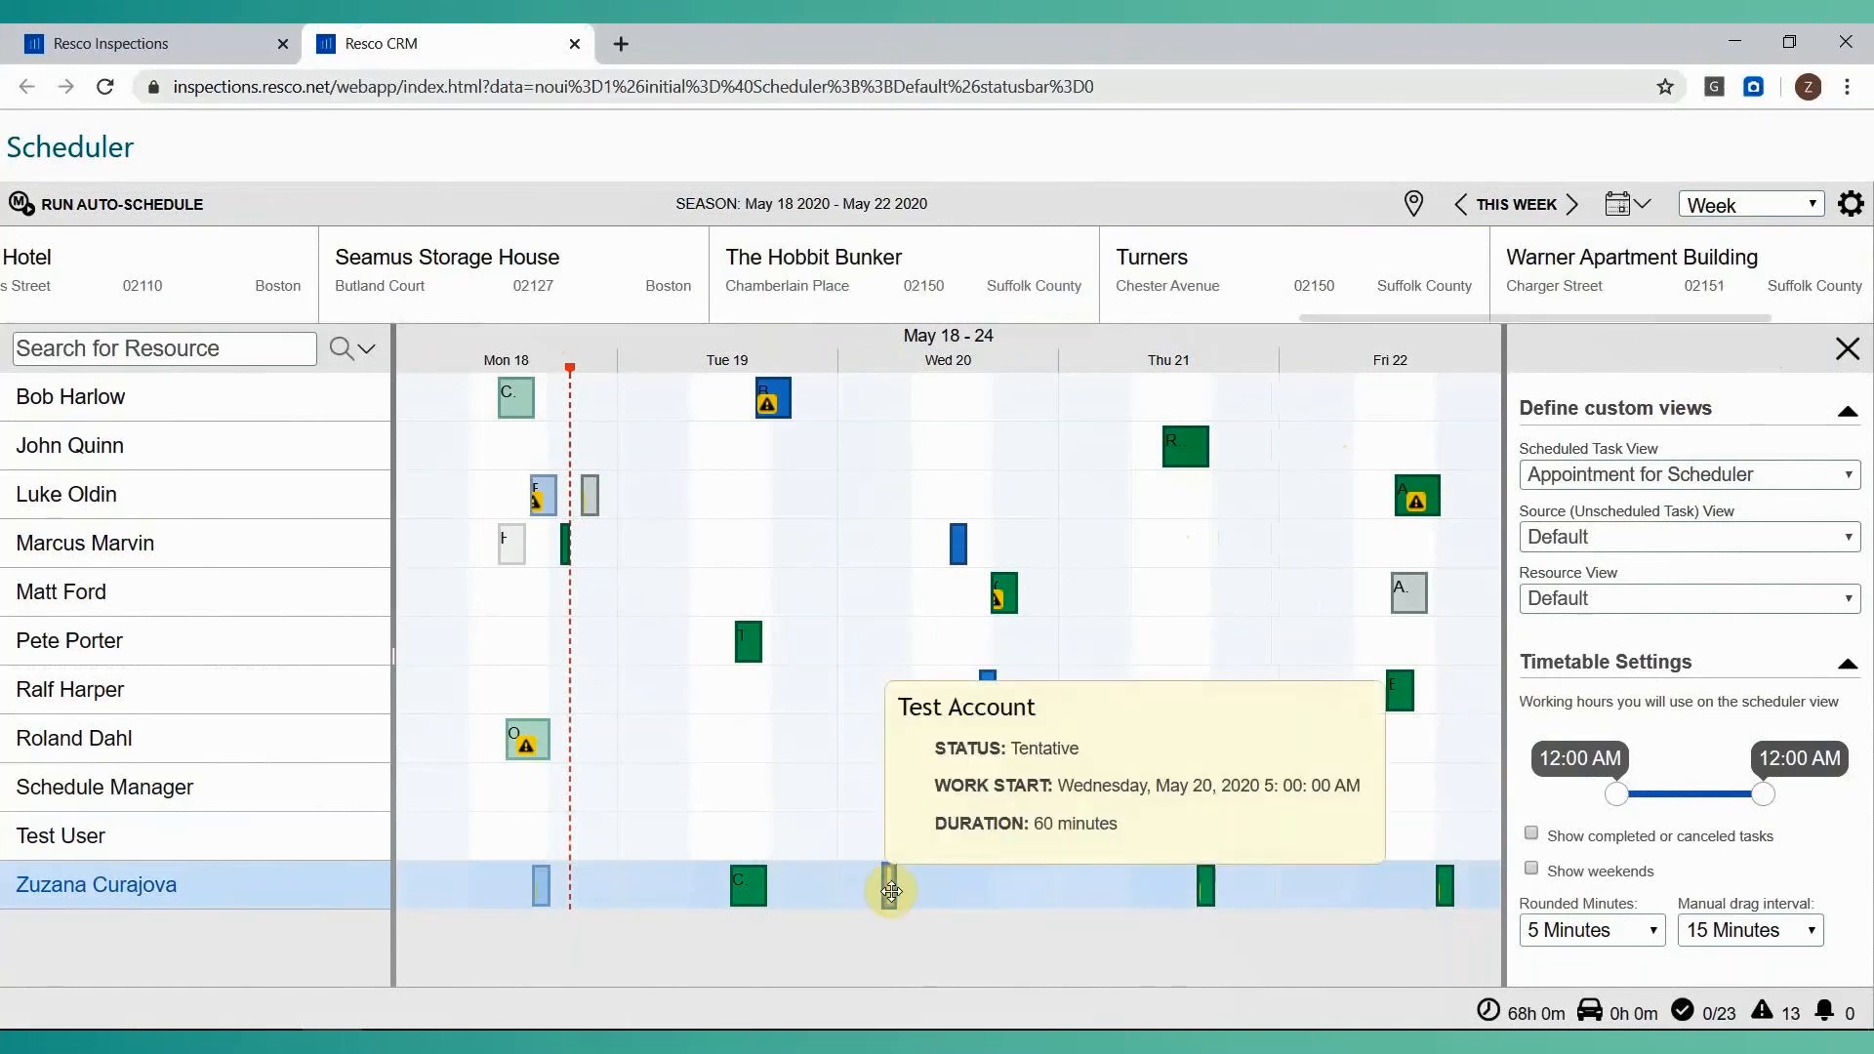
# Open the Test Account appointment on May 20, set its total work duration to 02:00 and rename it Training Appointment.
pyautogui.doubleClick(888, 890)
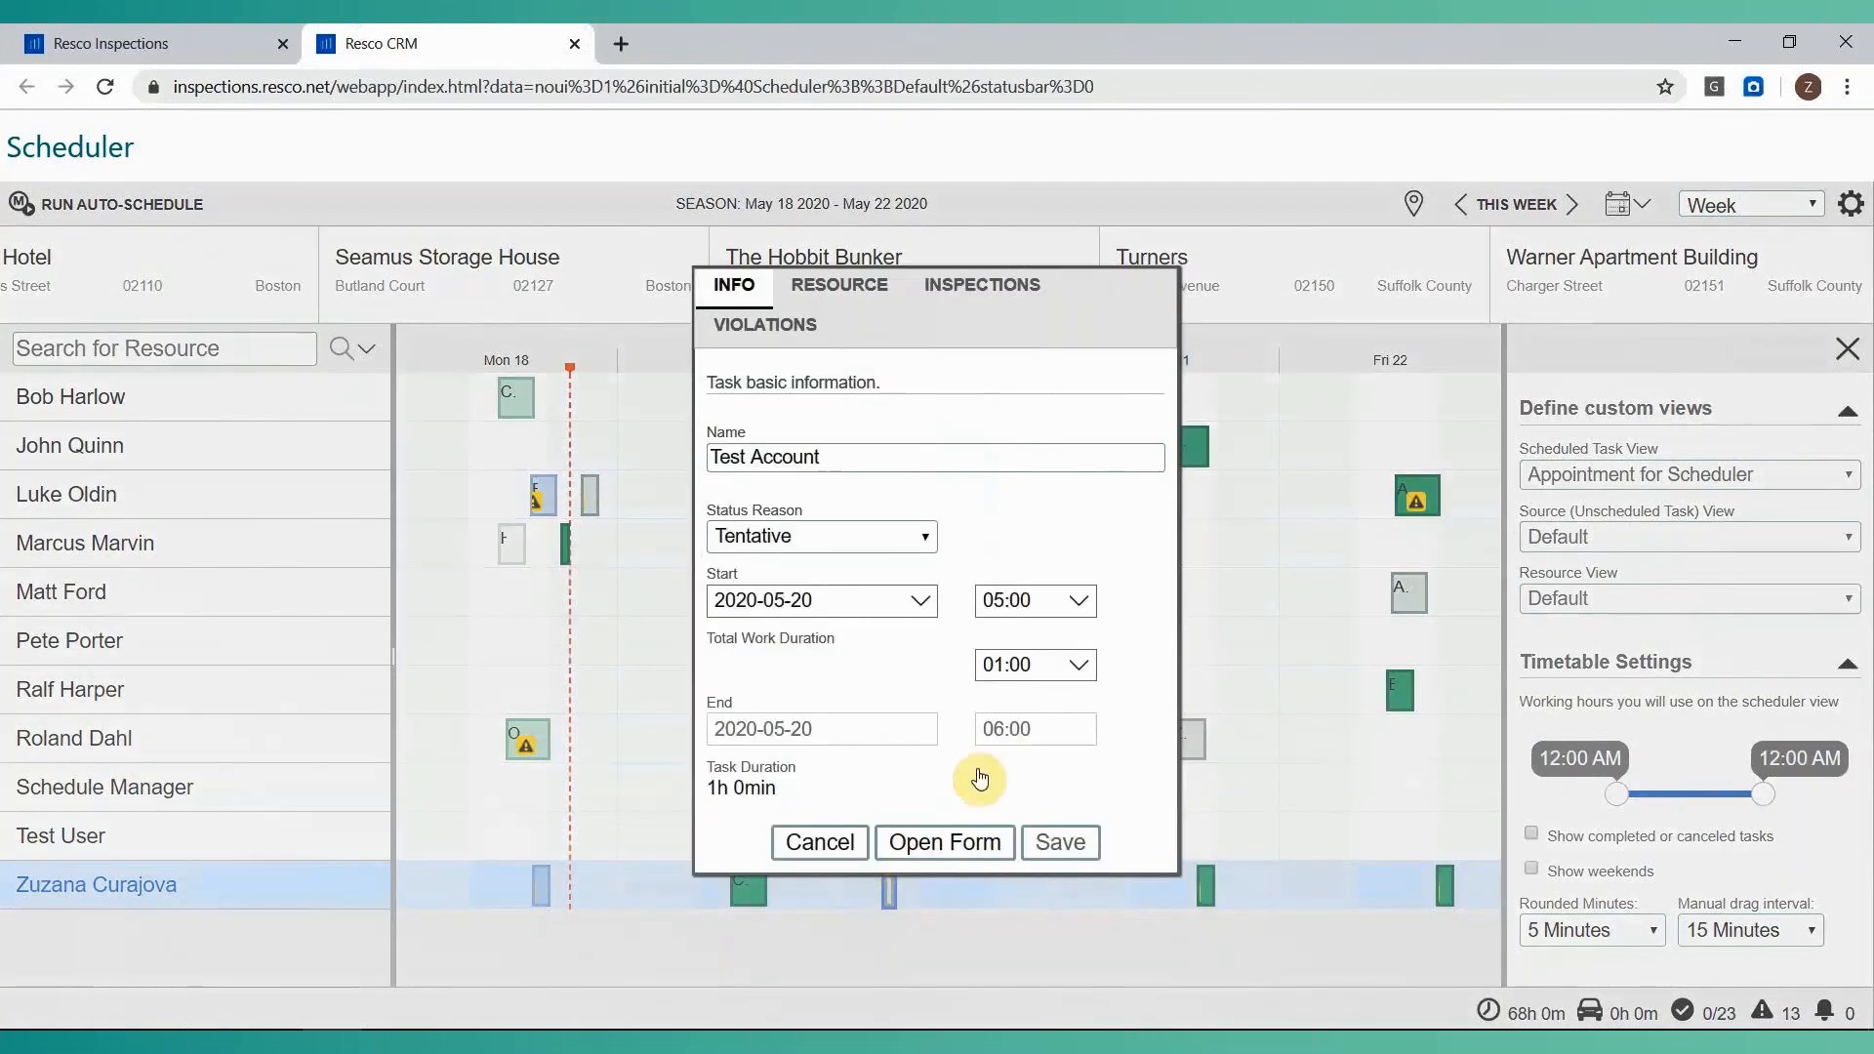
pyautogui.click(1074, 666)
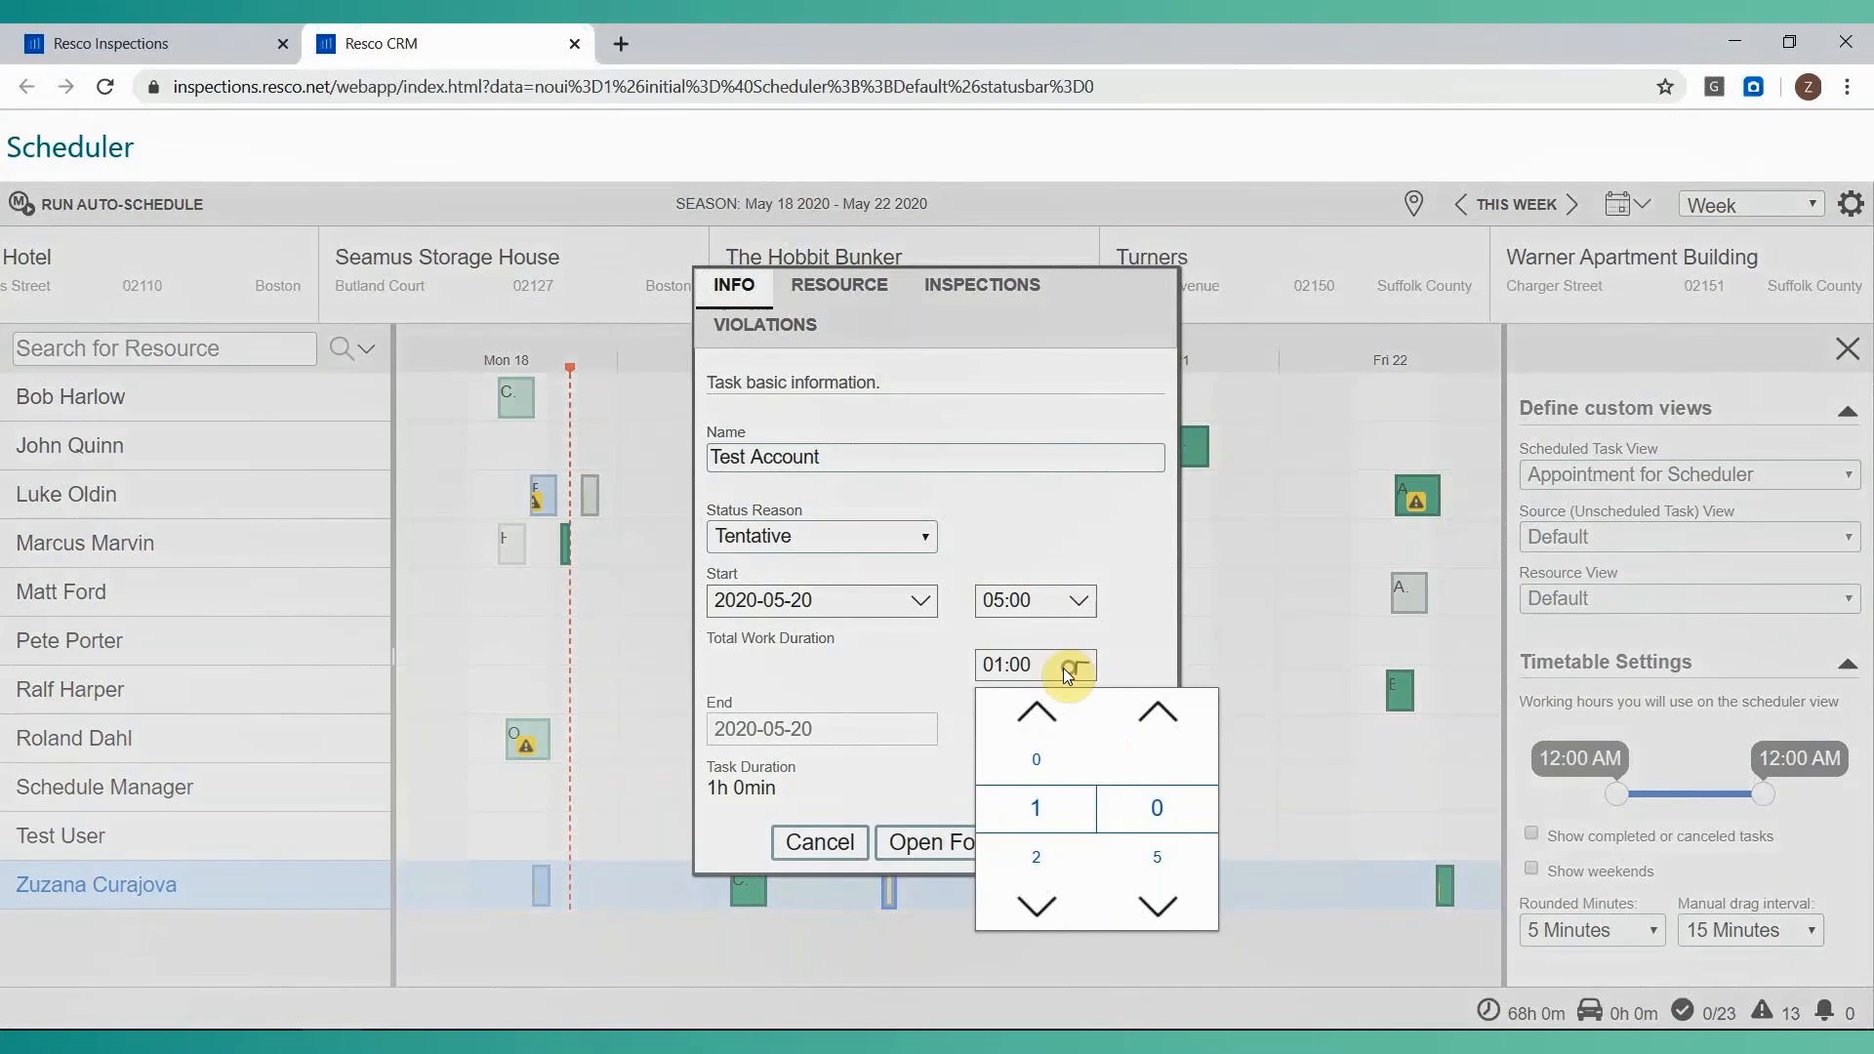
pyautogui.click(1036, 857)
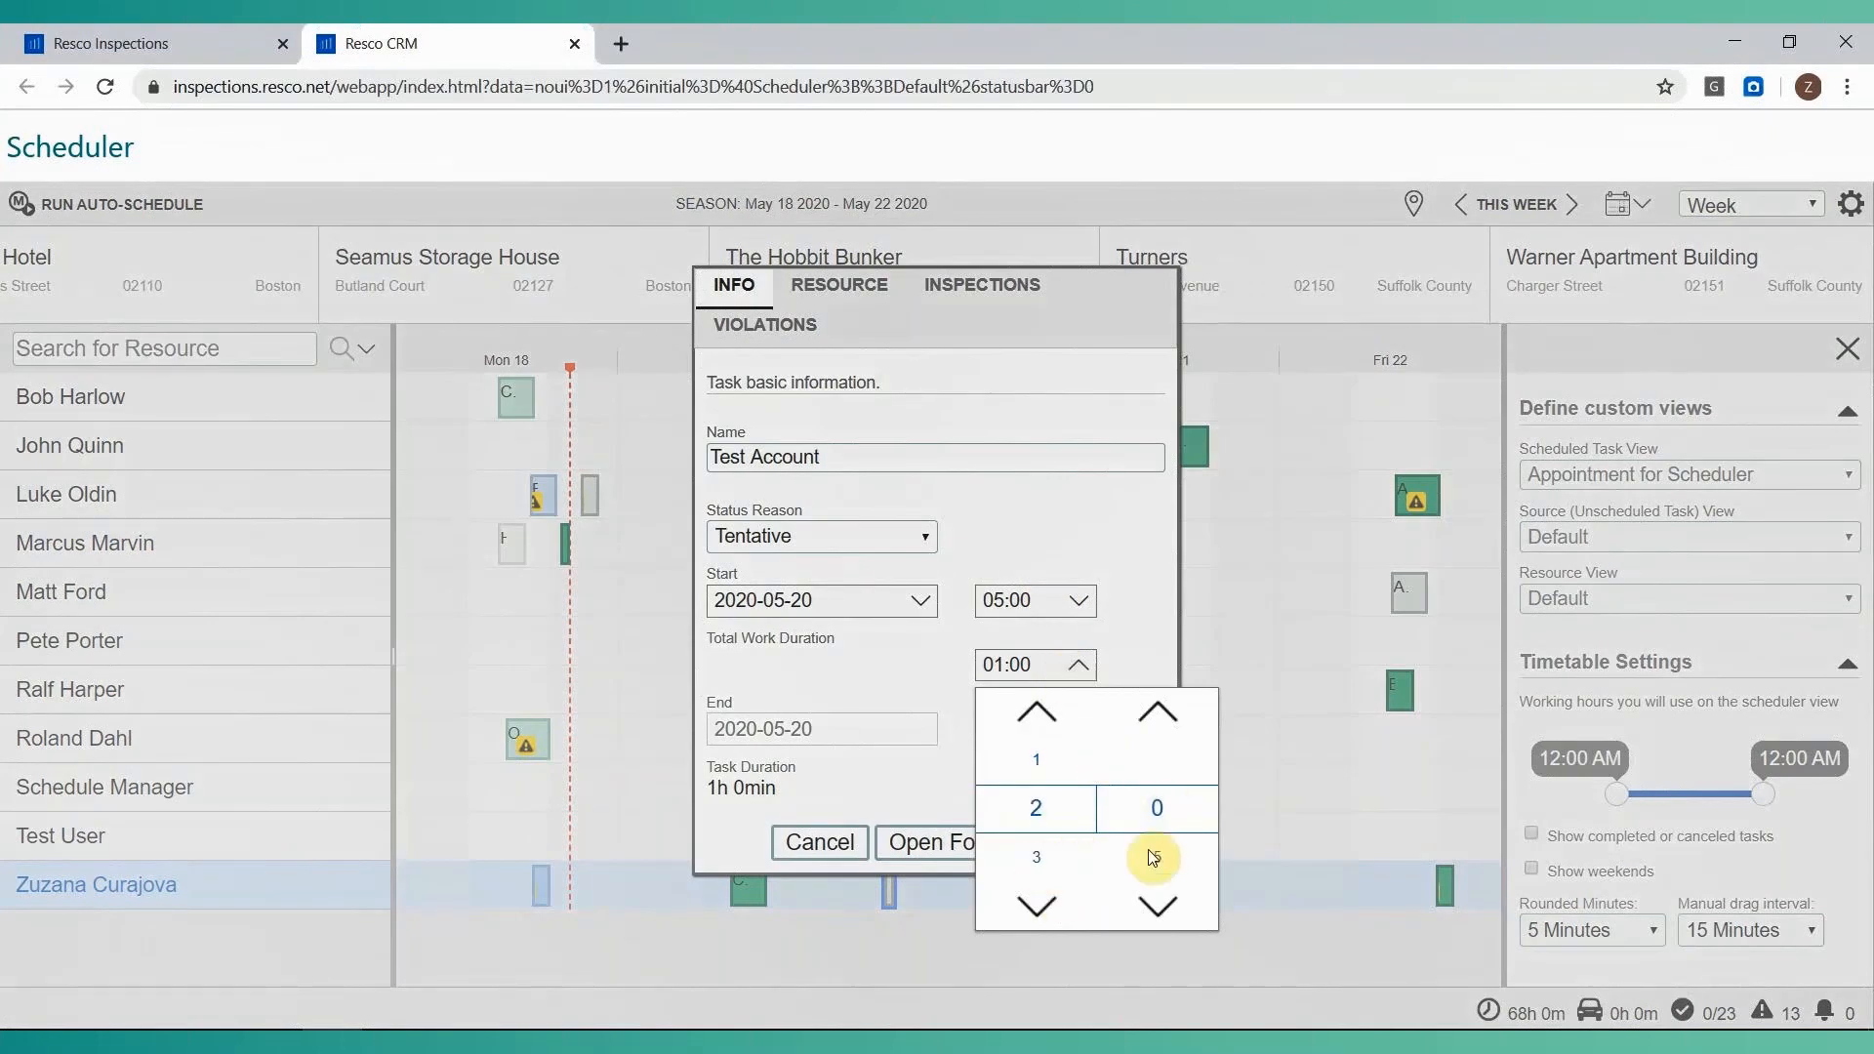
pyautogui.click(1150, 648)
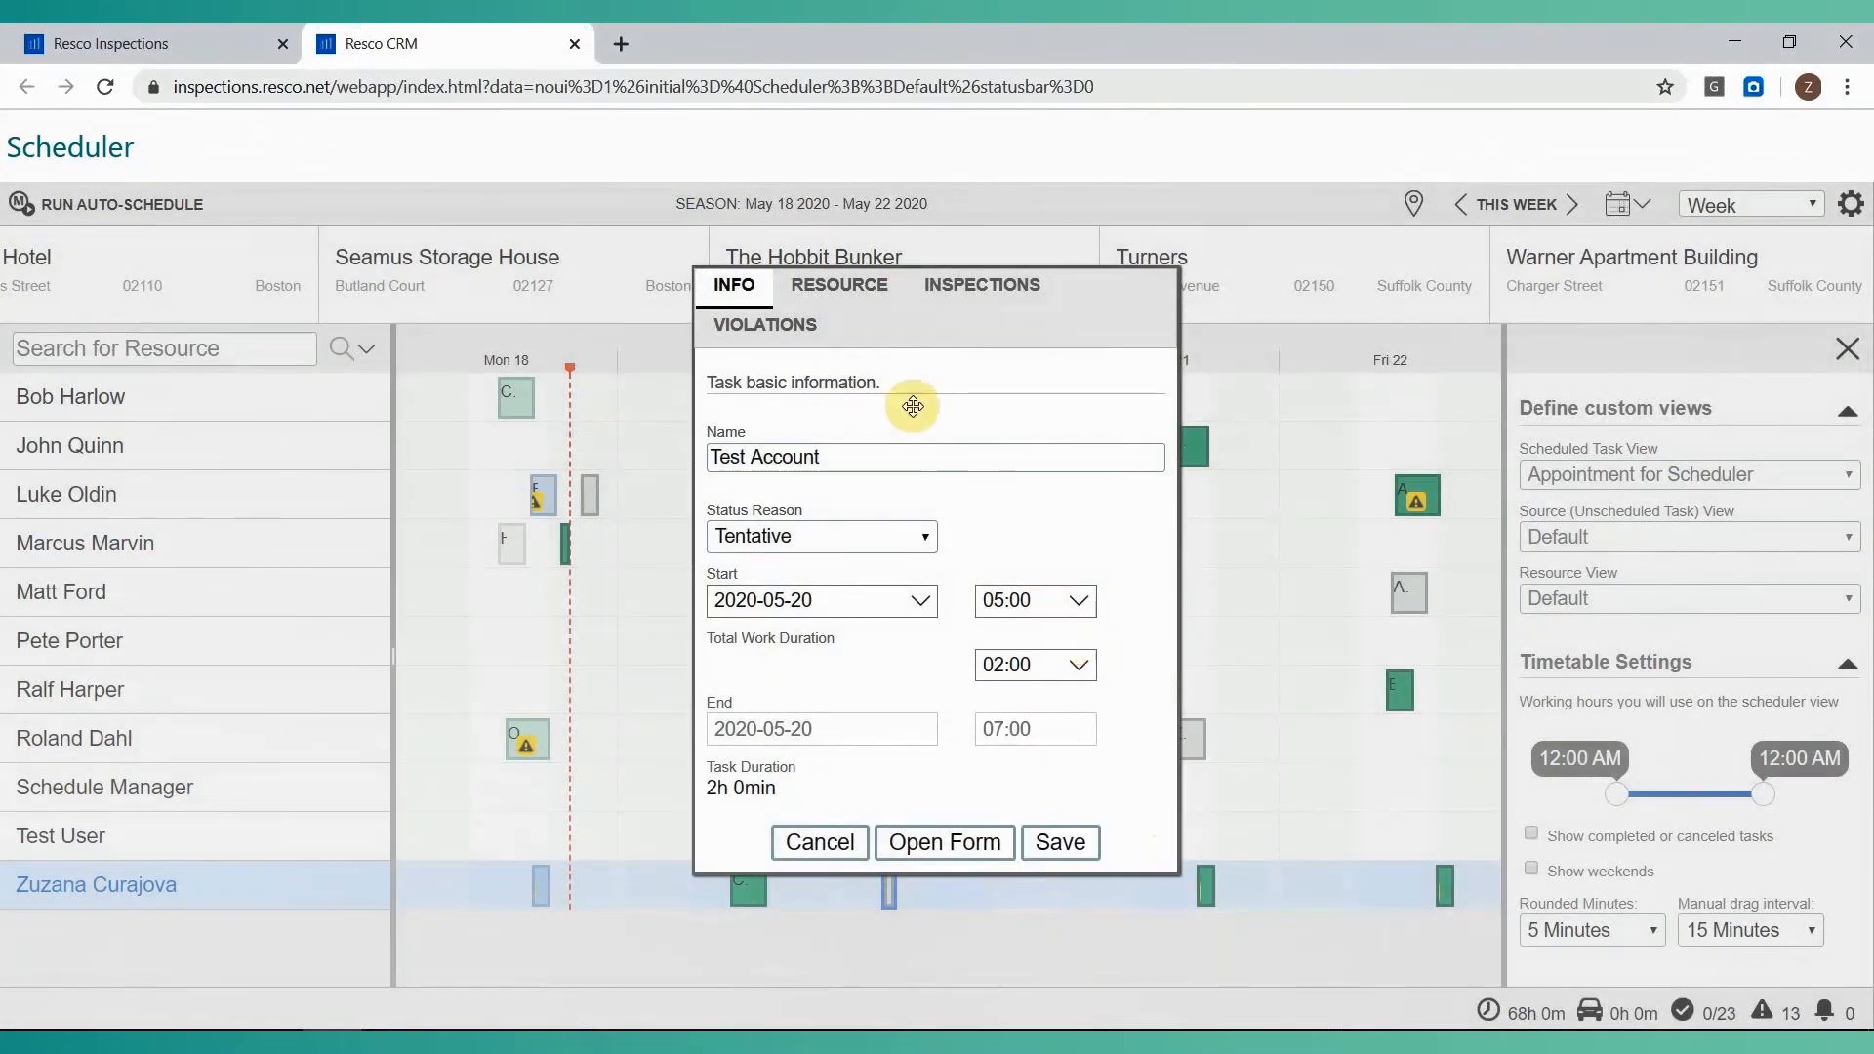
pyautogui.tripleClick(853, 460)
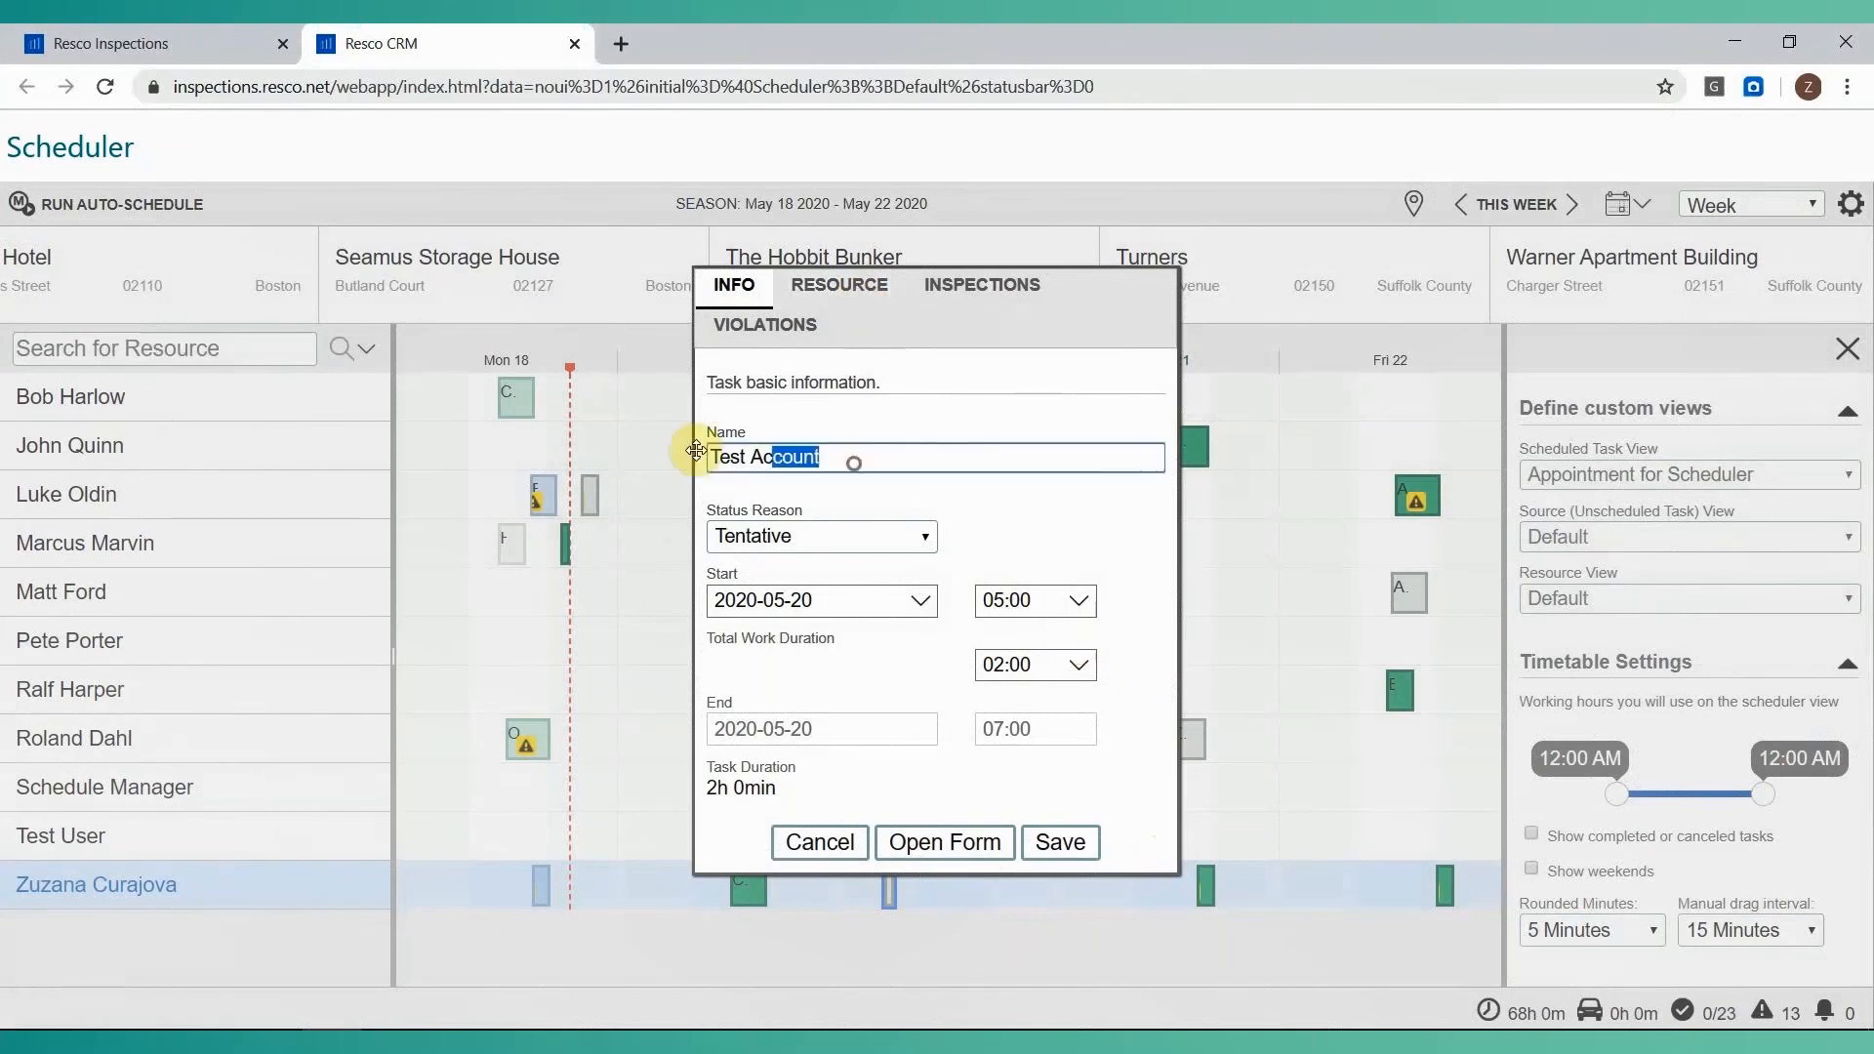
pyautogui.write('Training')
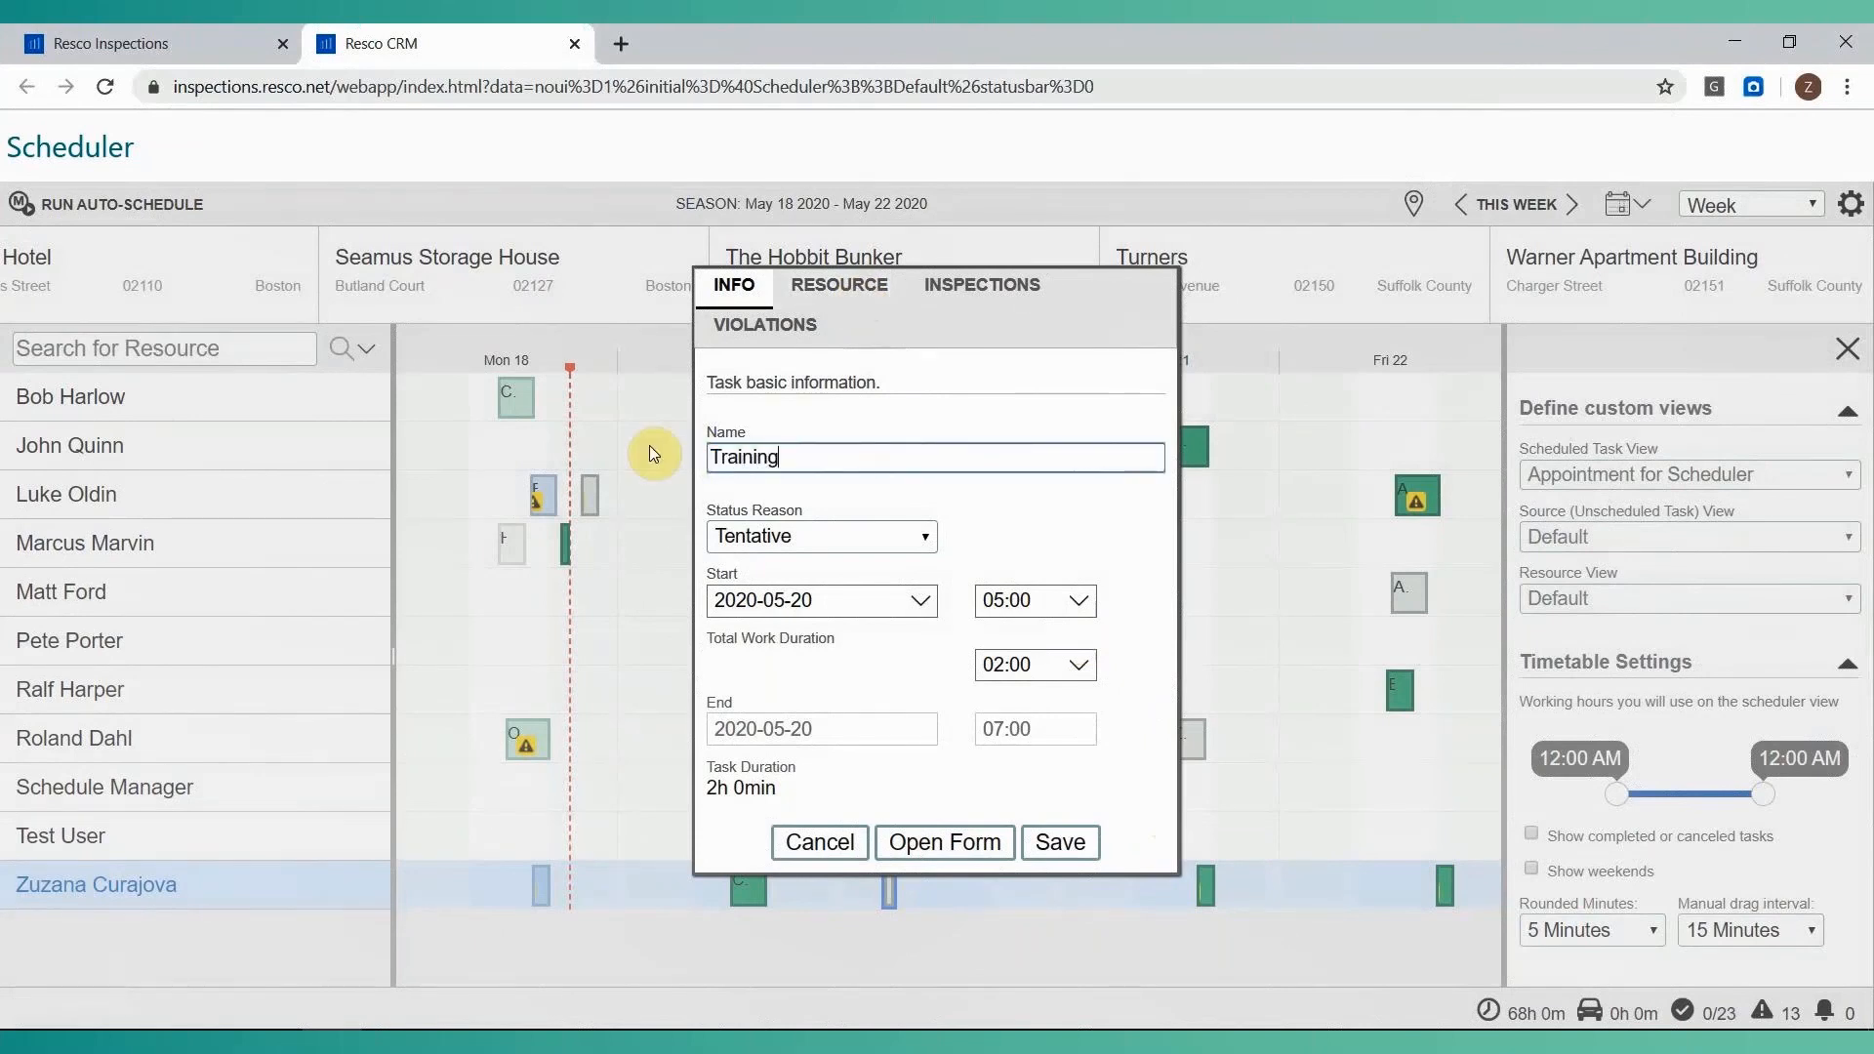
pyautogui.write(' Appointment')
# Reassign the appointment's resource to Test User.
pyautogui.click(839, 286)
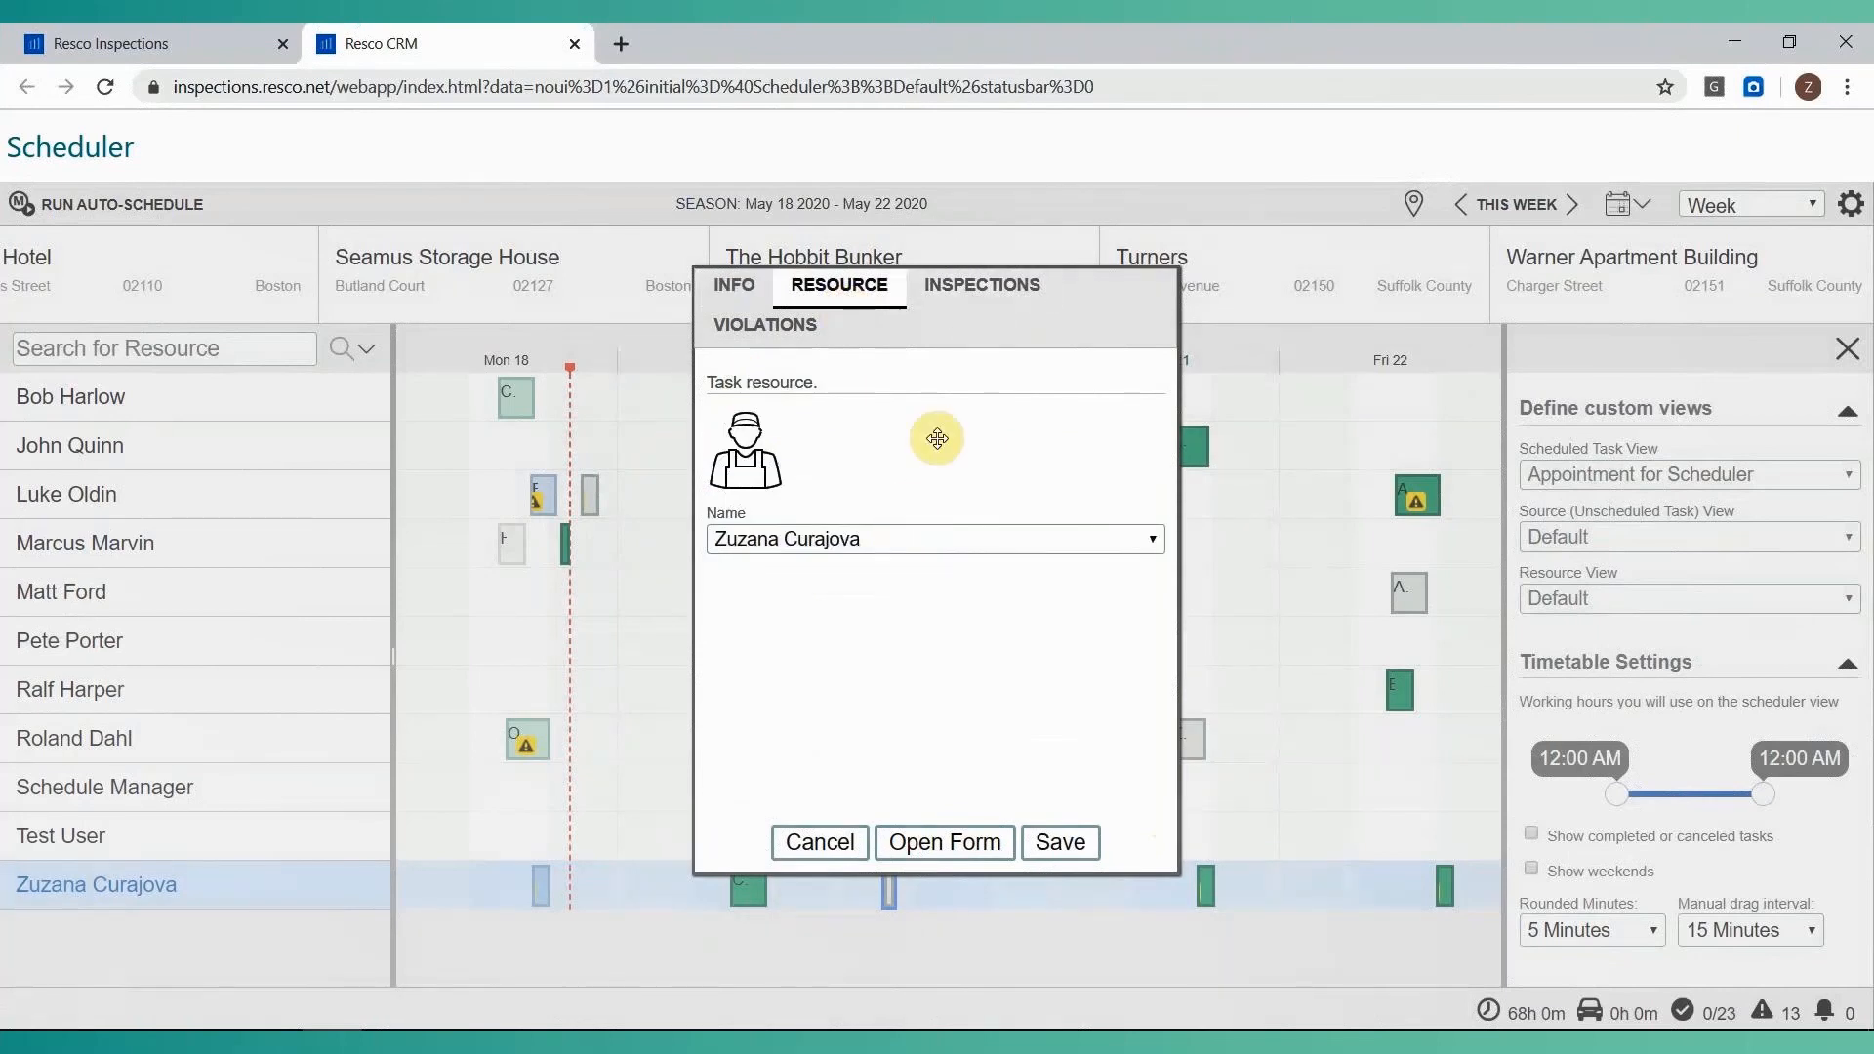
pyautogui.click(933, 535)
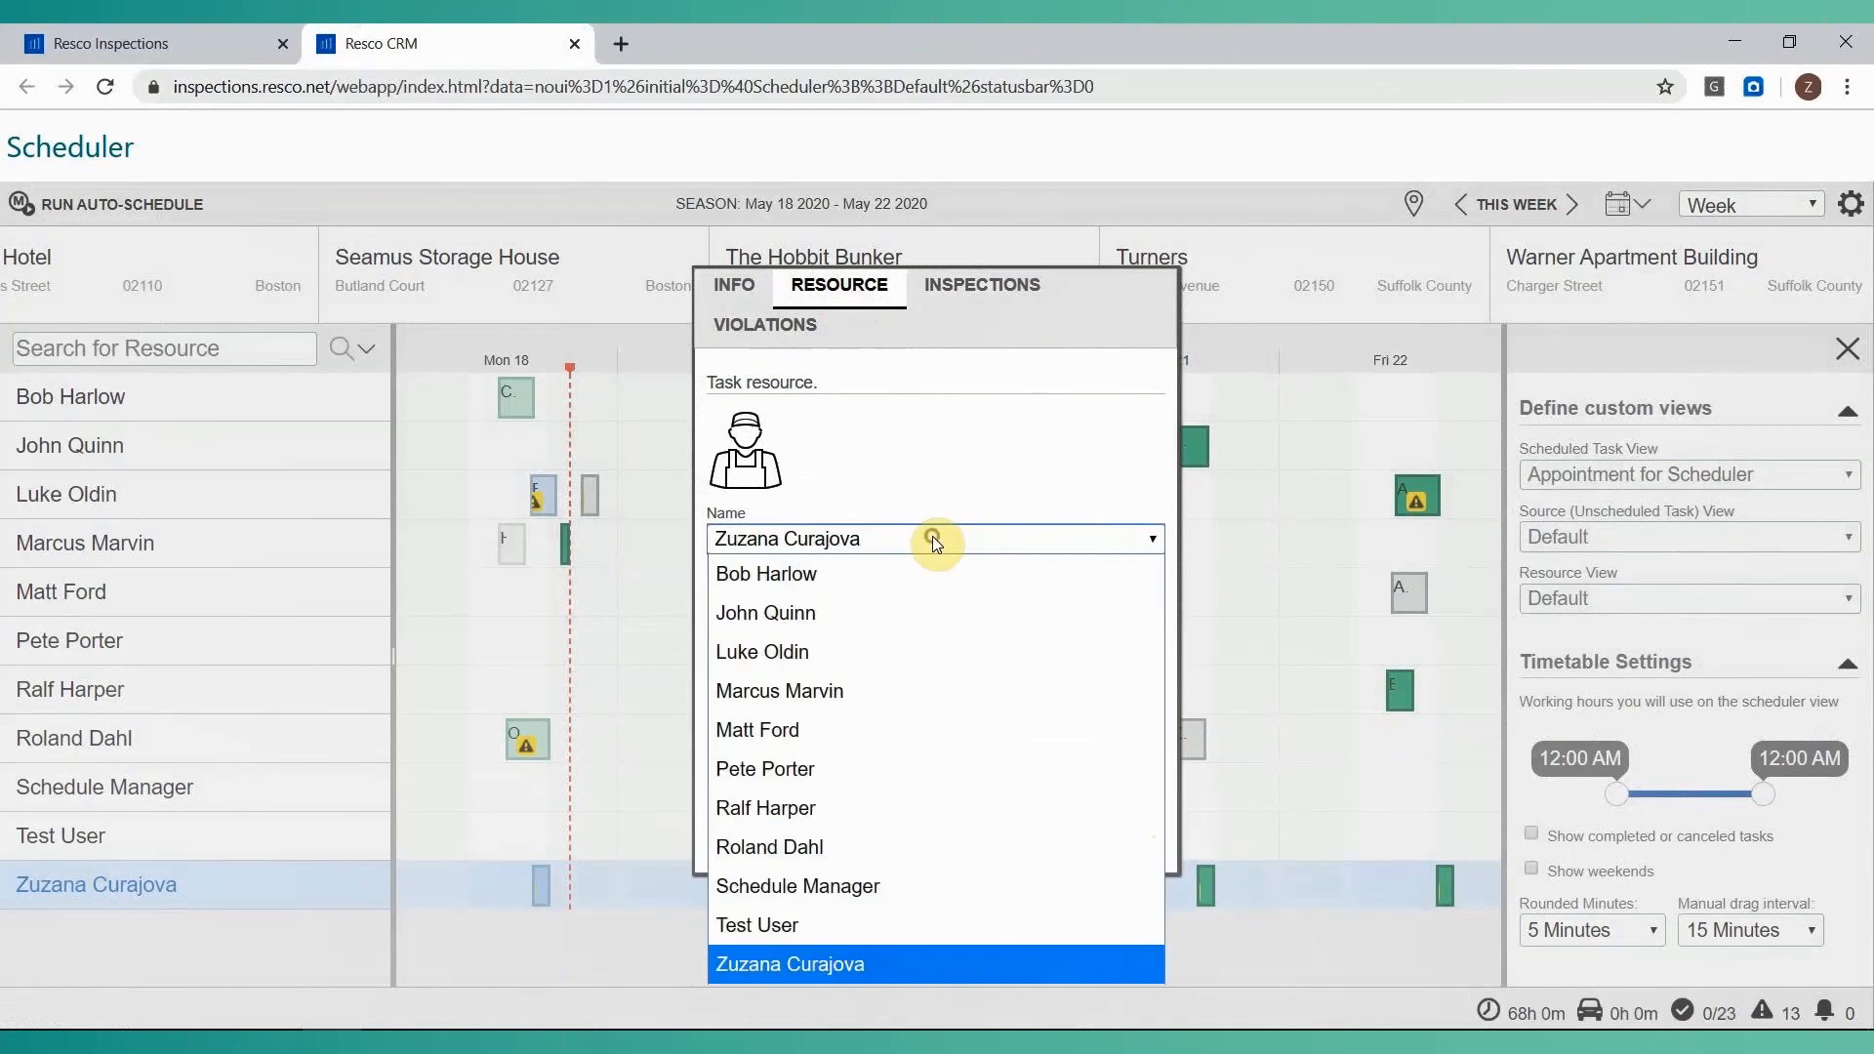
pyautogui.click(853, 926)
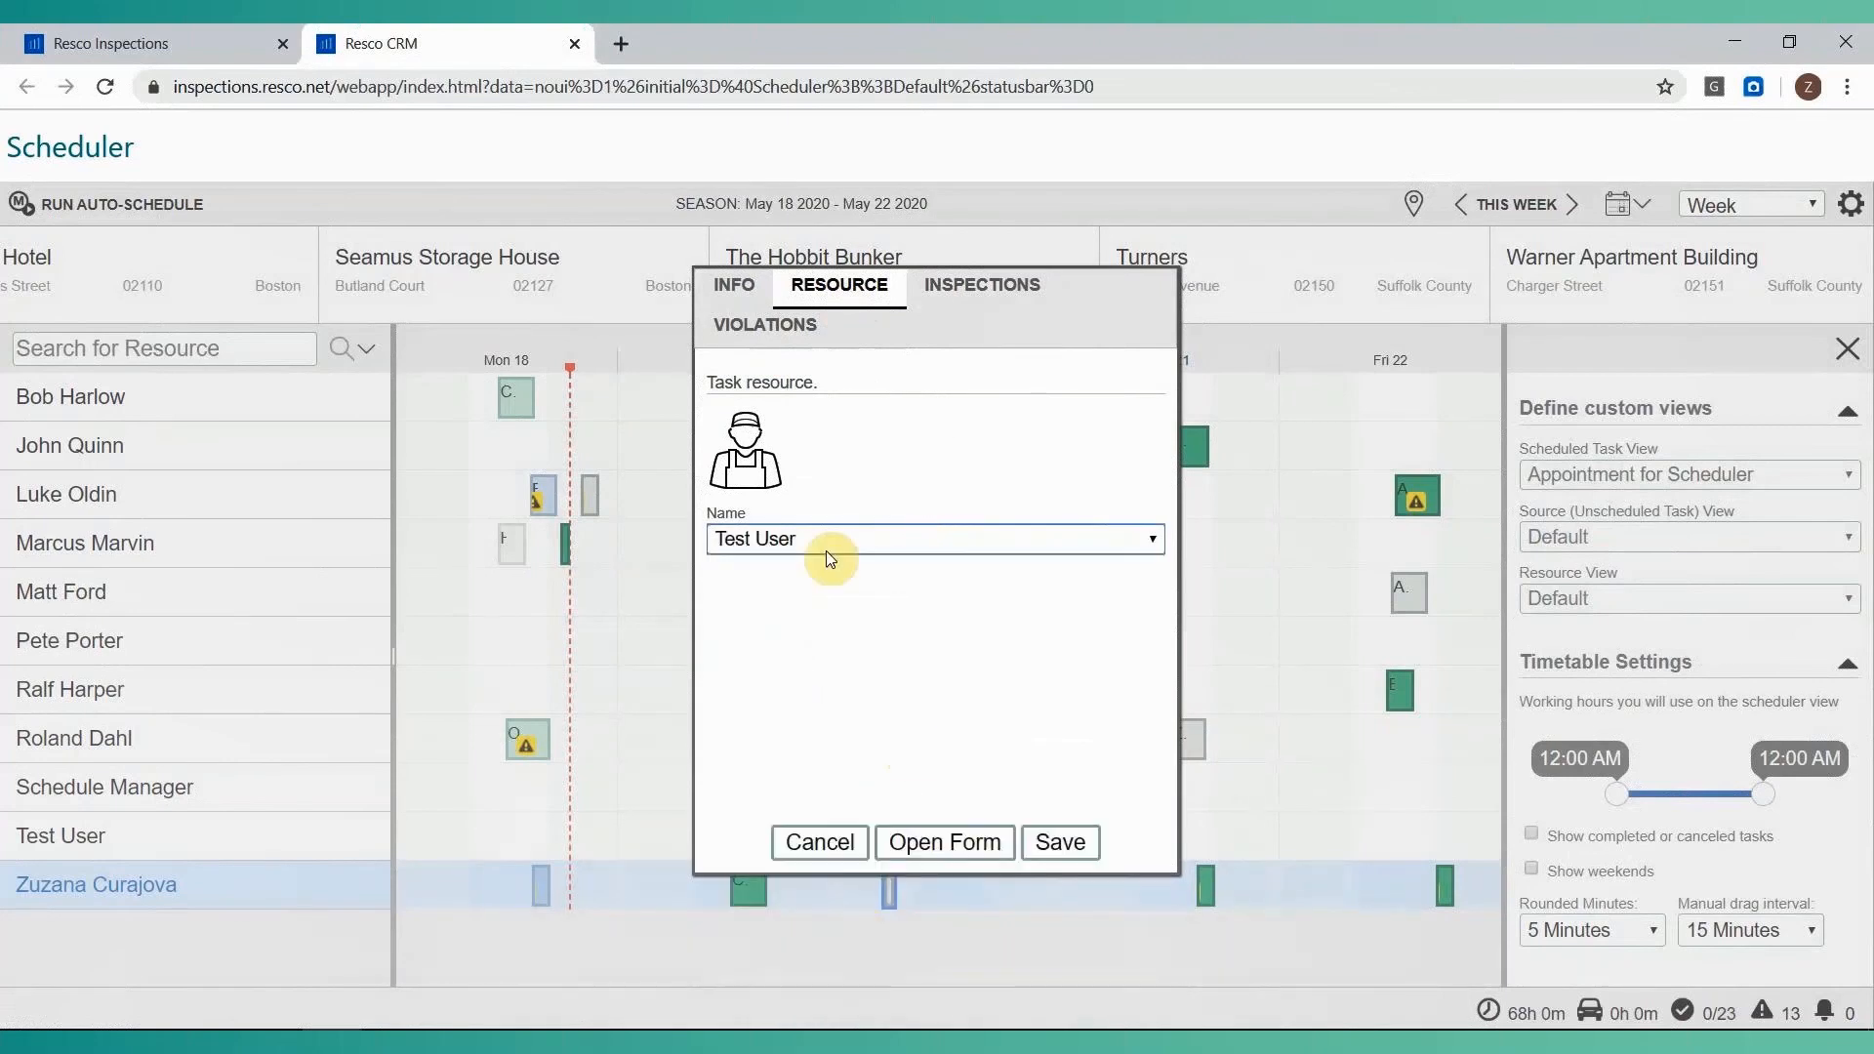
# Attach the Quality Assurance Assessment and Wind Turbines Generator Checklist templates to the appointment and save it.
pyautogui.click(1000, 298)
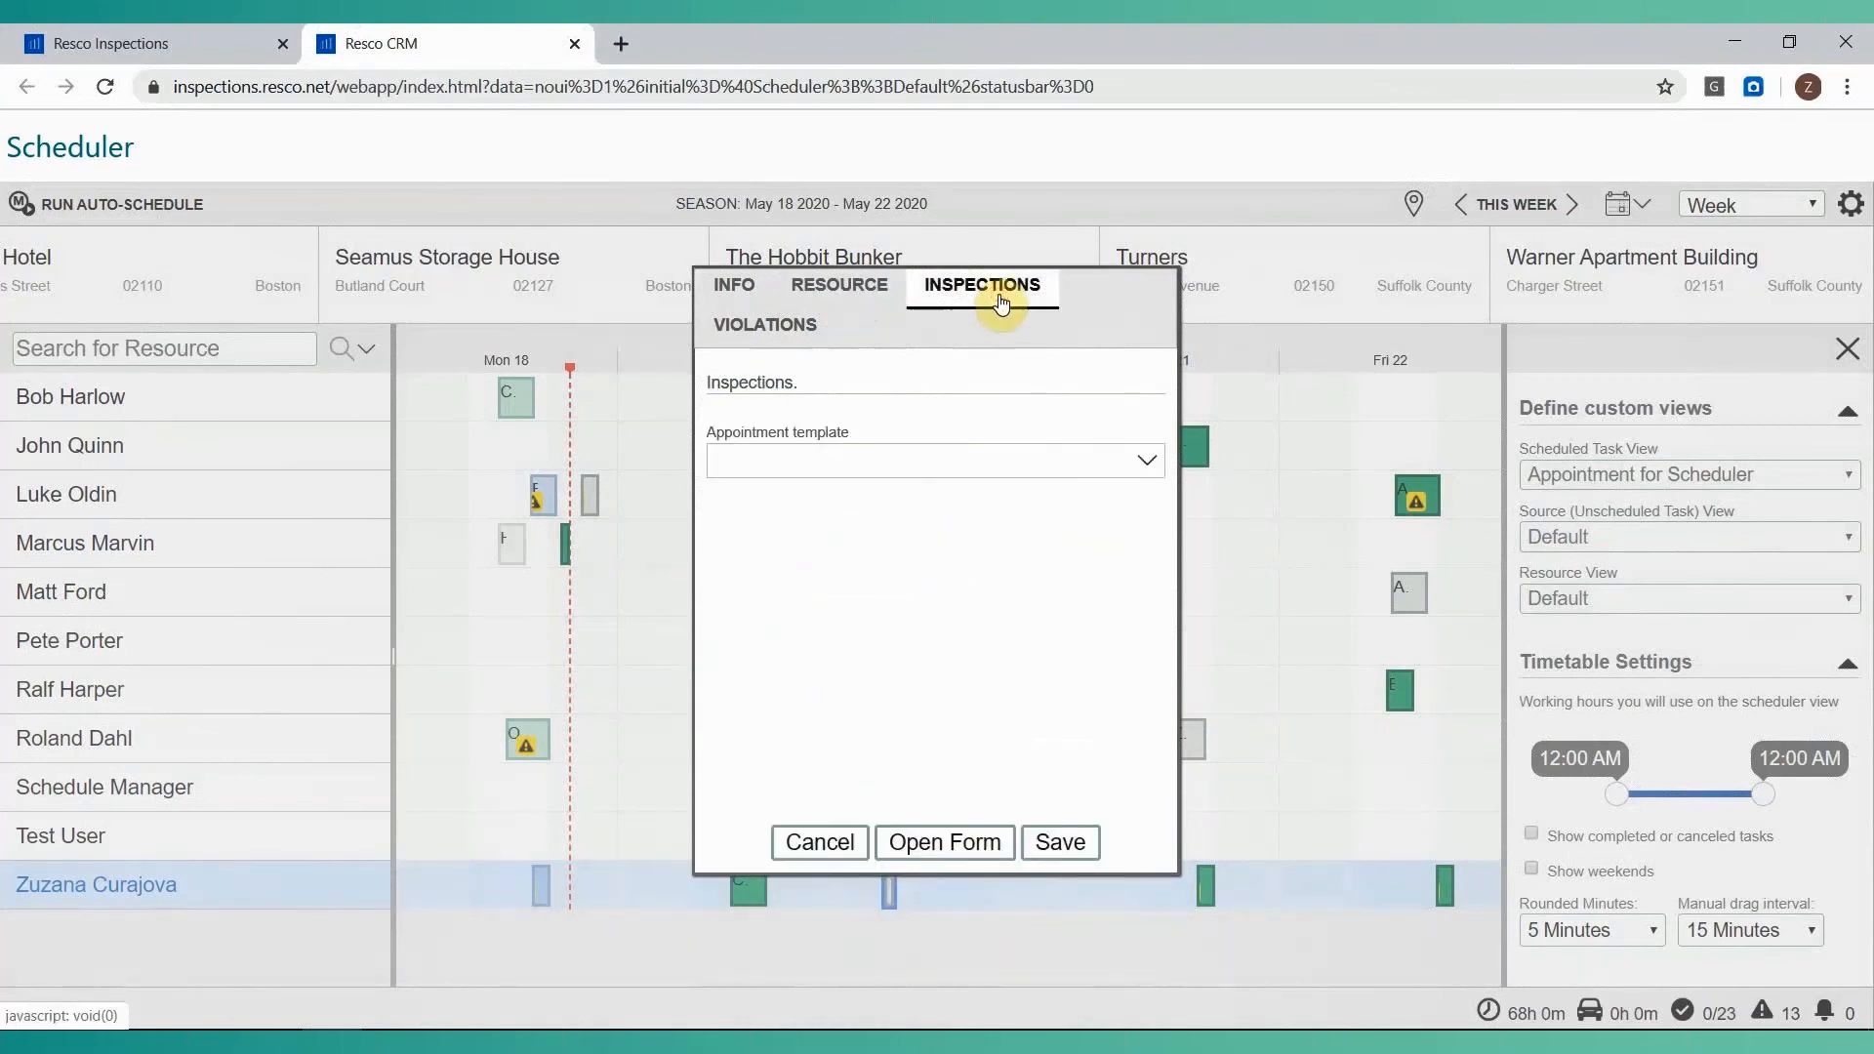
pyautogui.click(1004, 461)
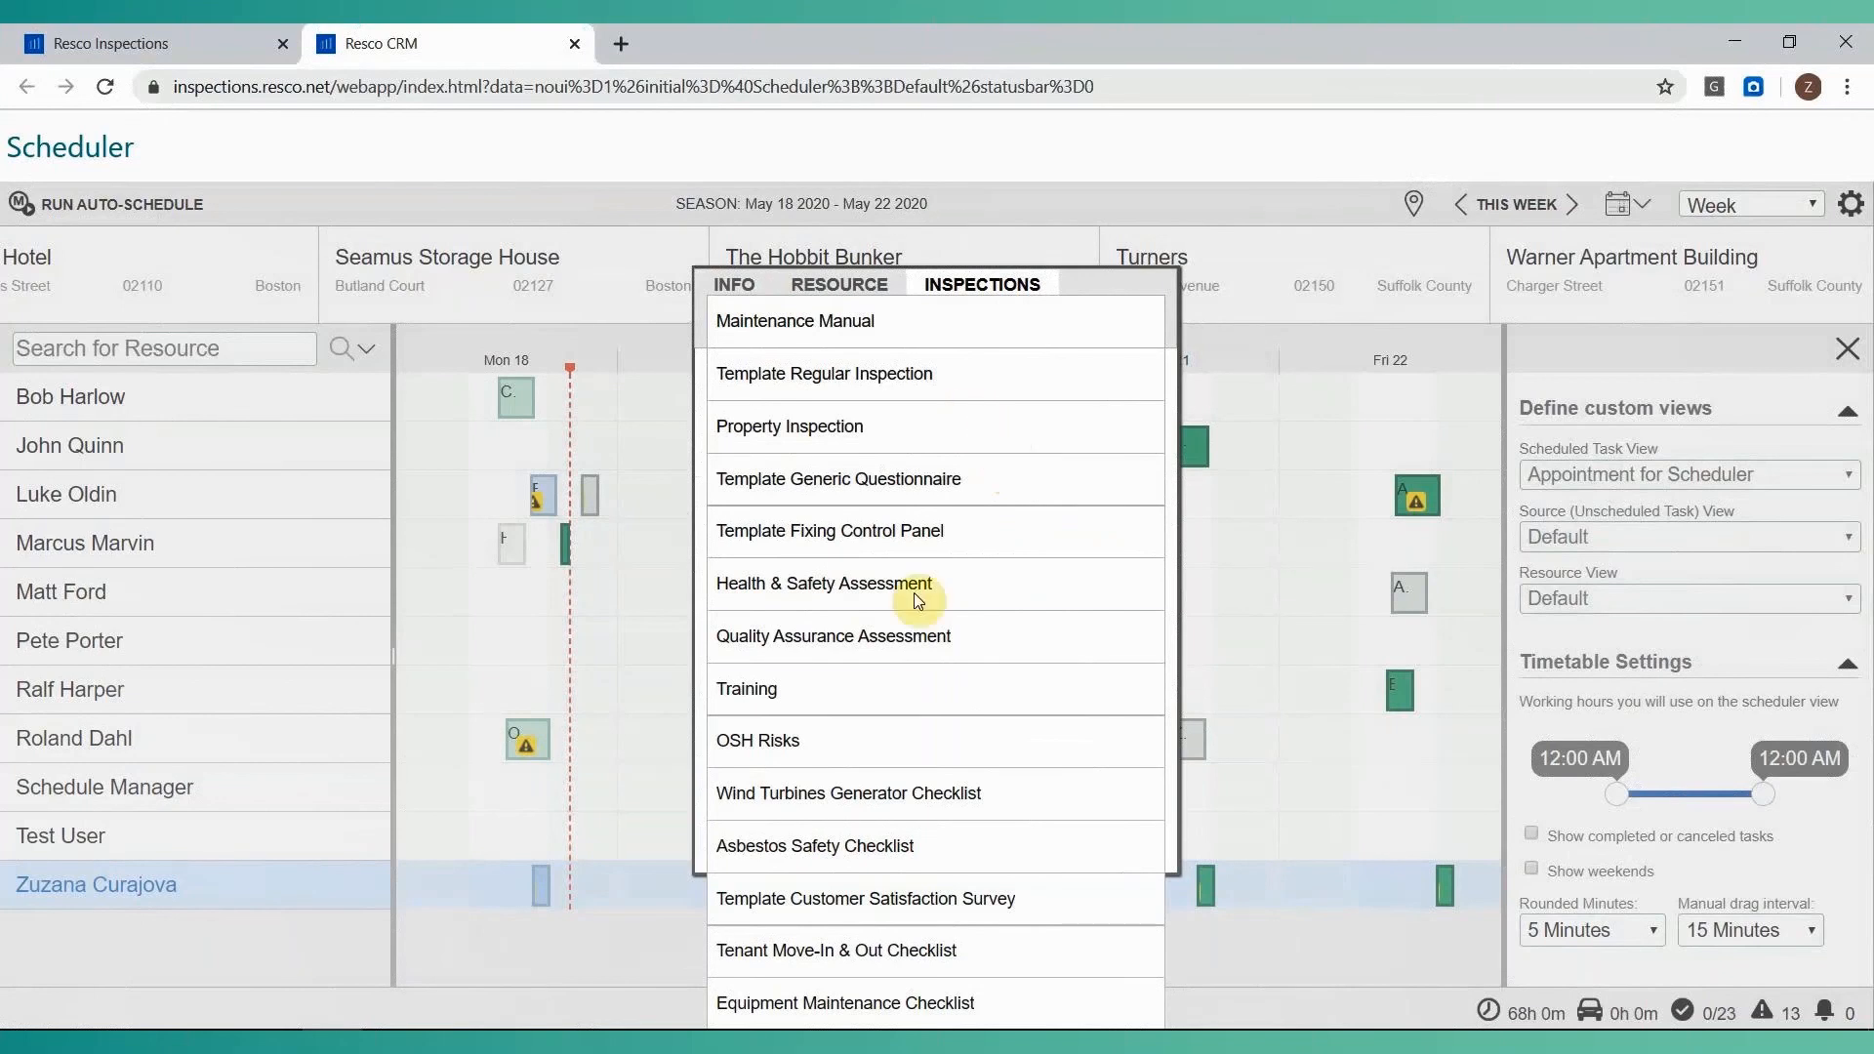
pyautogui.click(915, 637)
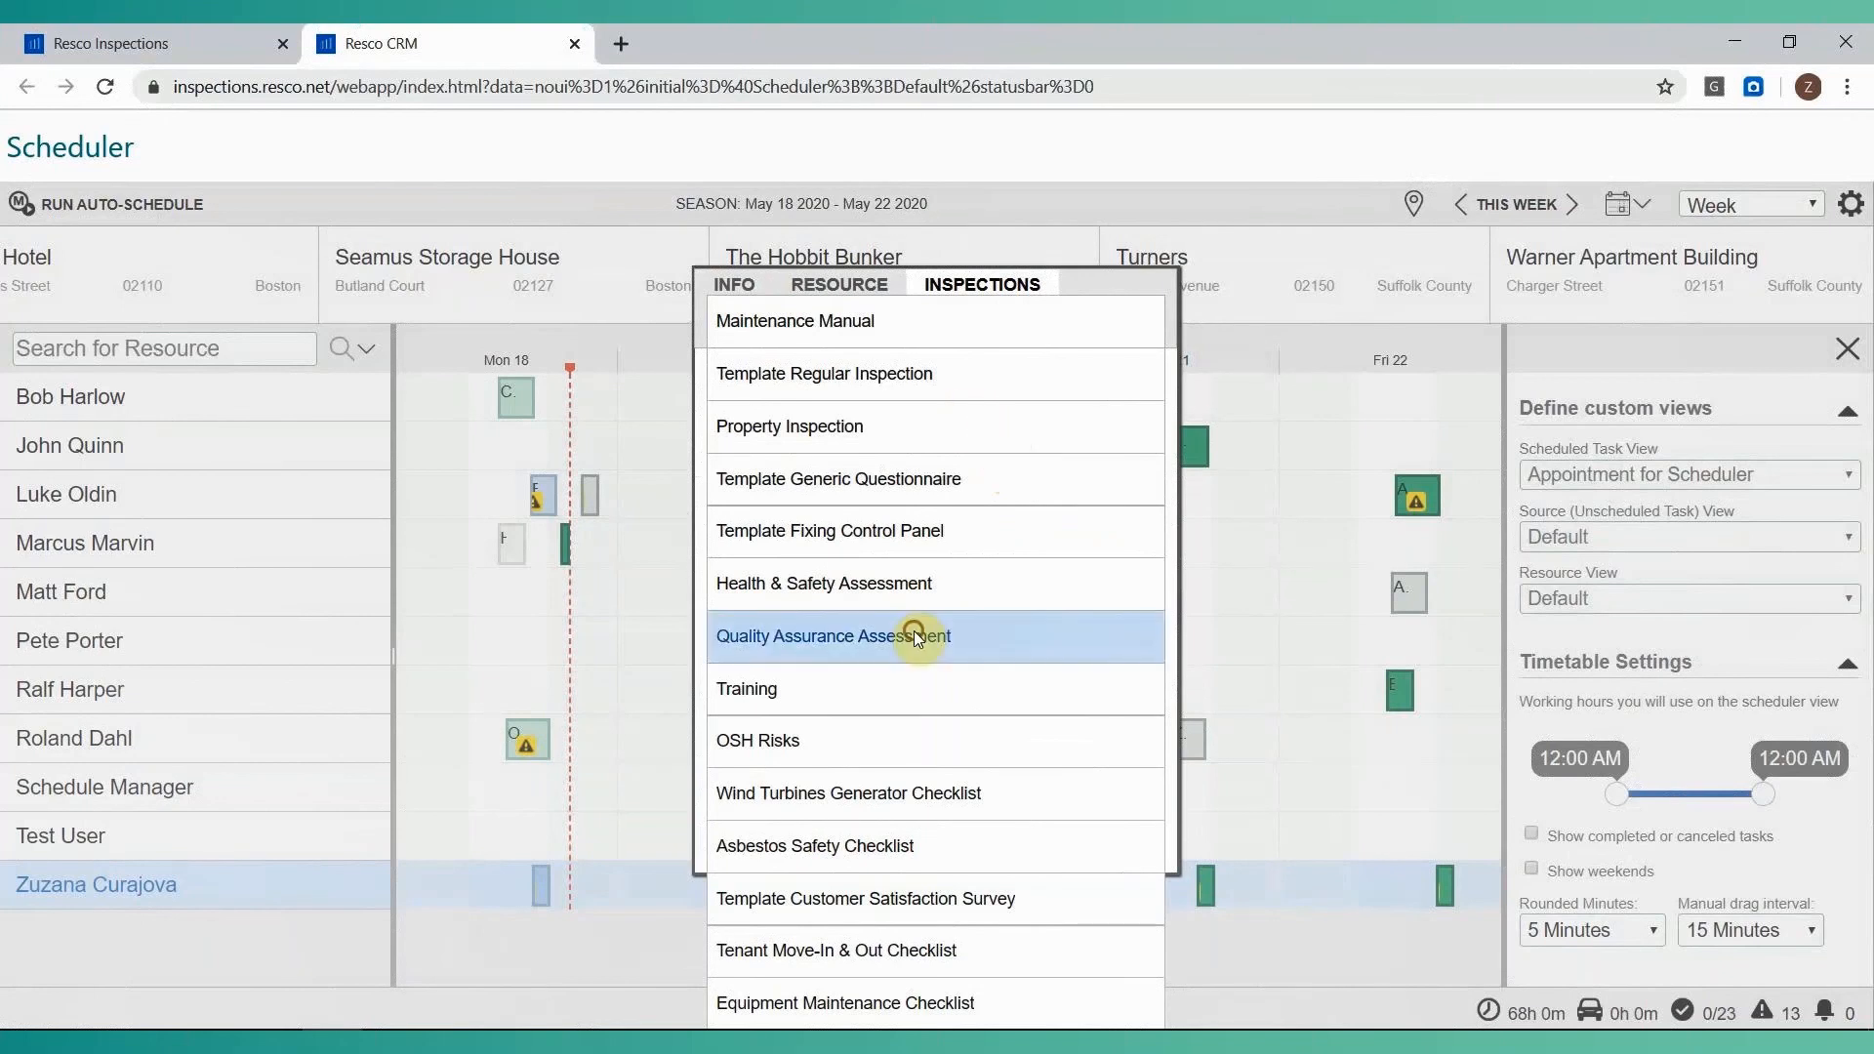
pyautogui.click(917, 793)
pyautogui.click(1180, 846)
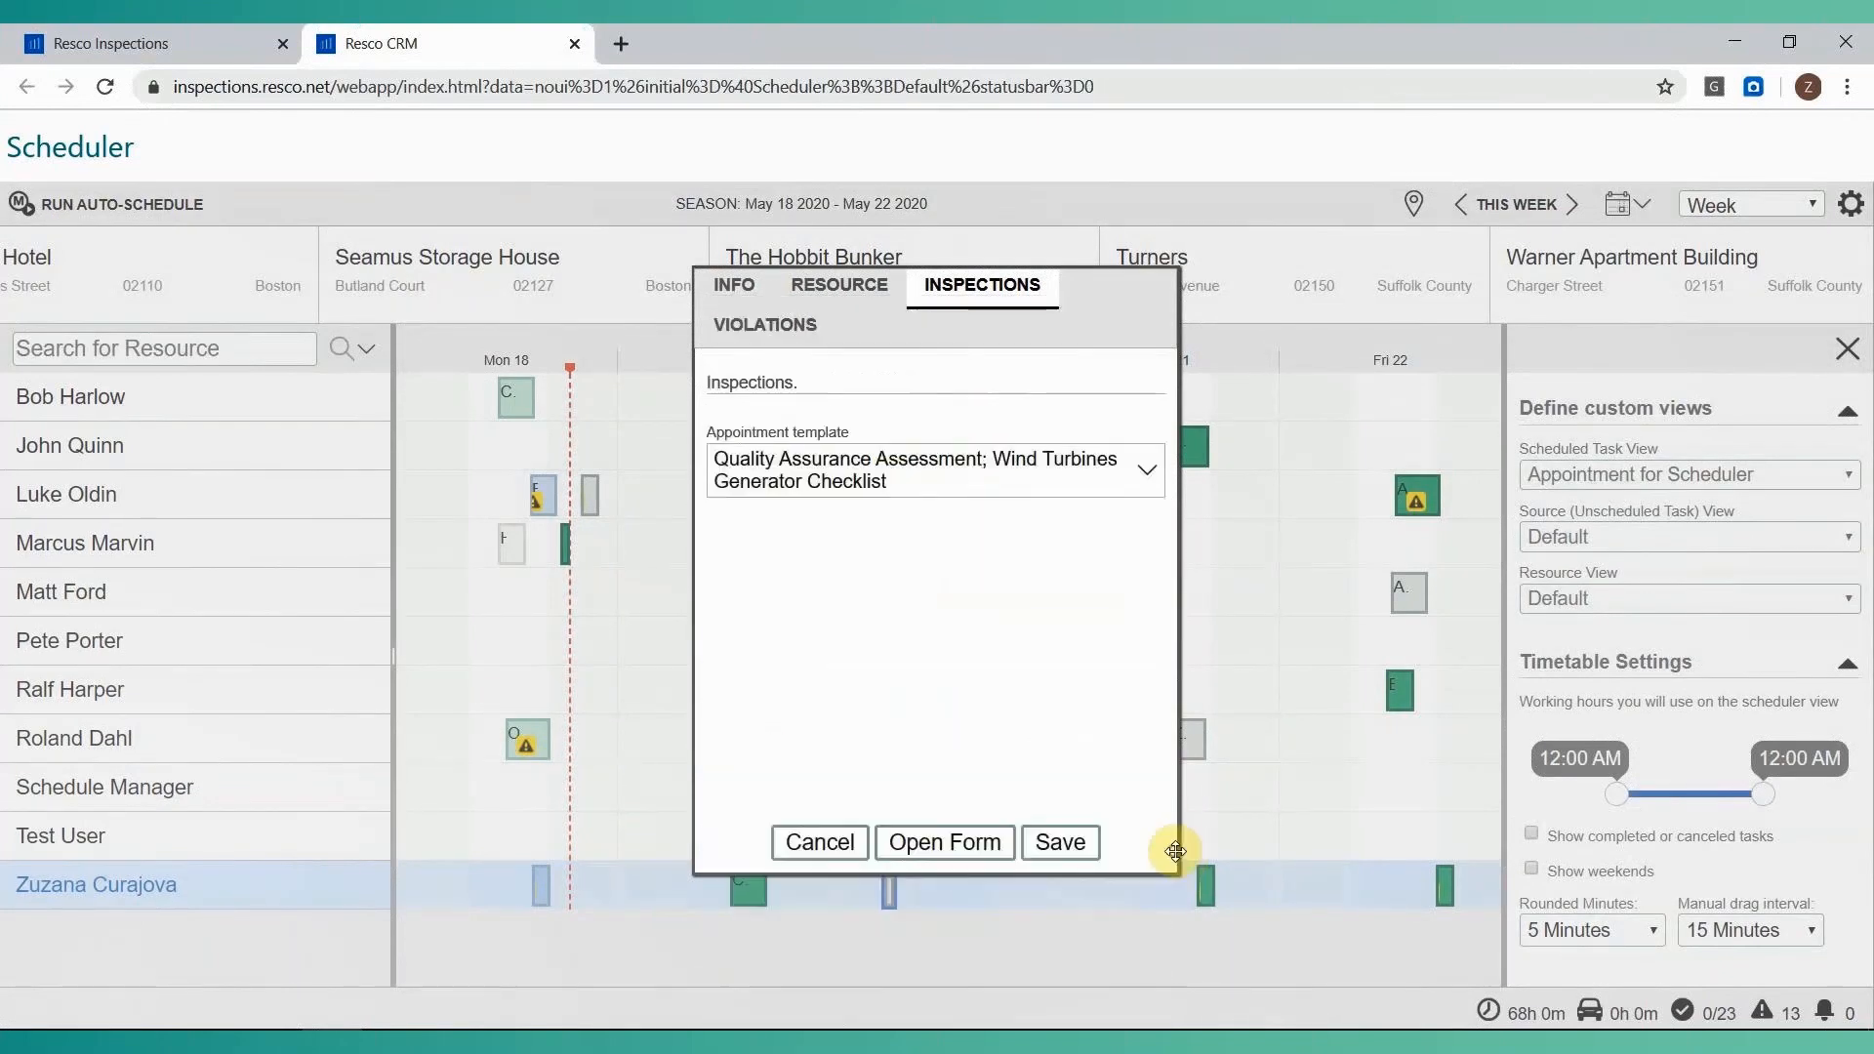
pyautogui.click(1079, 846)
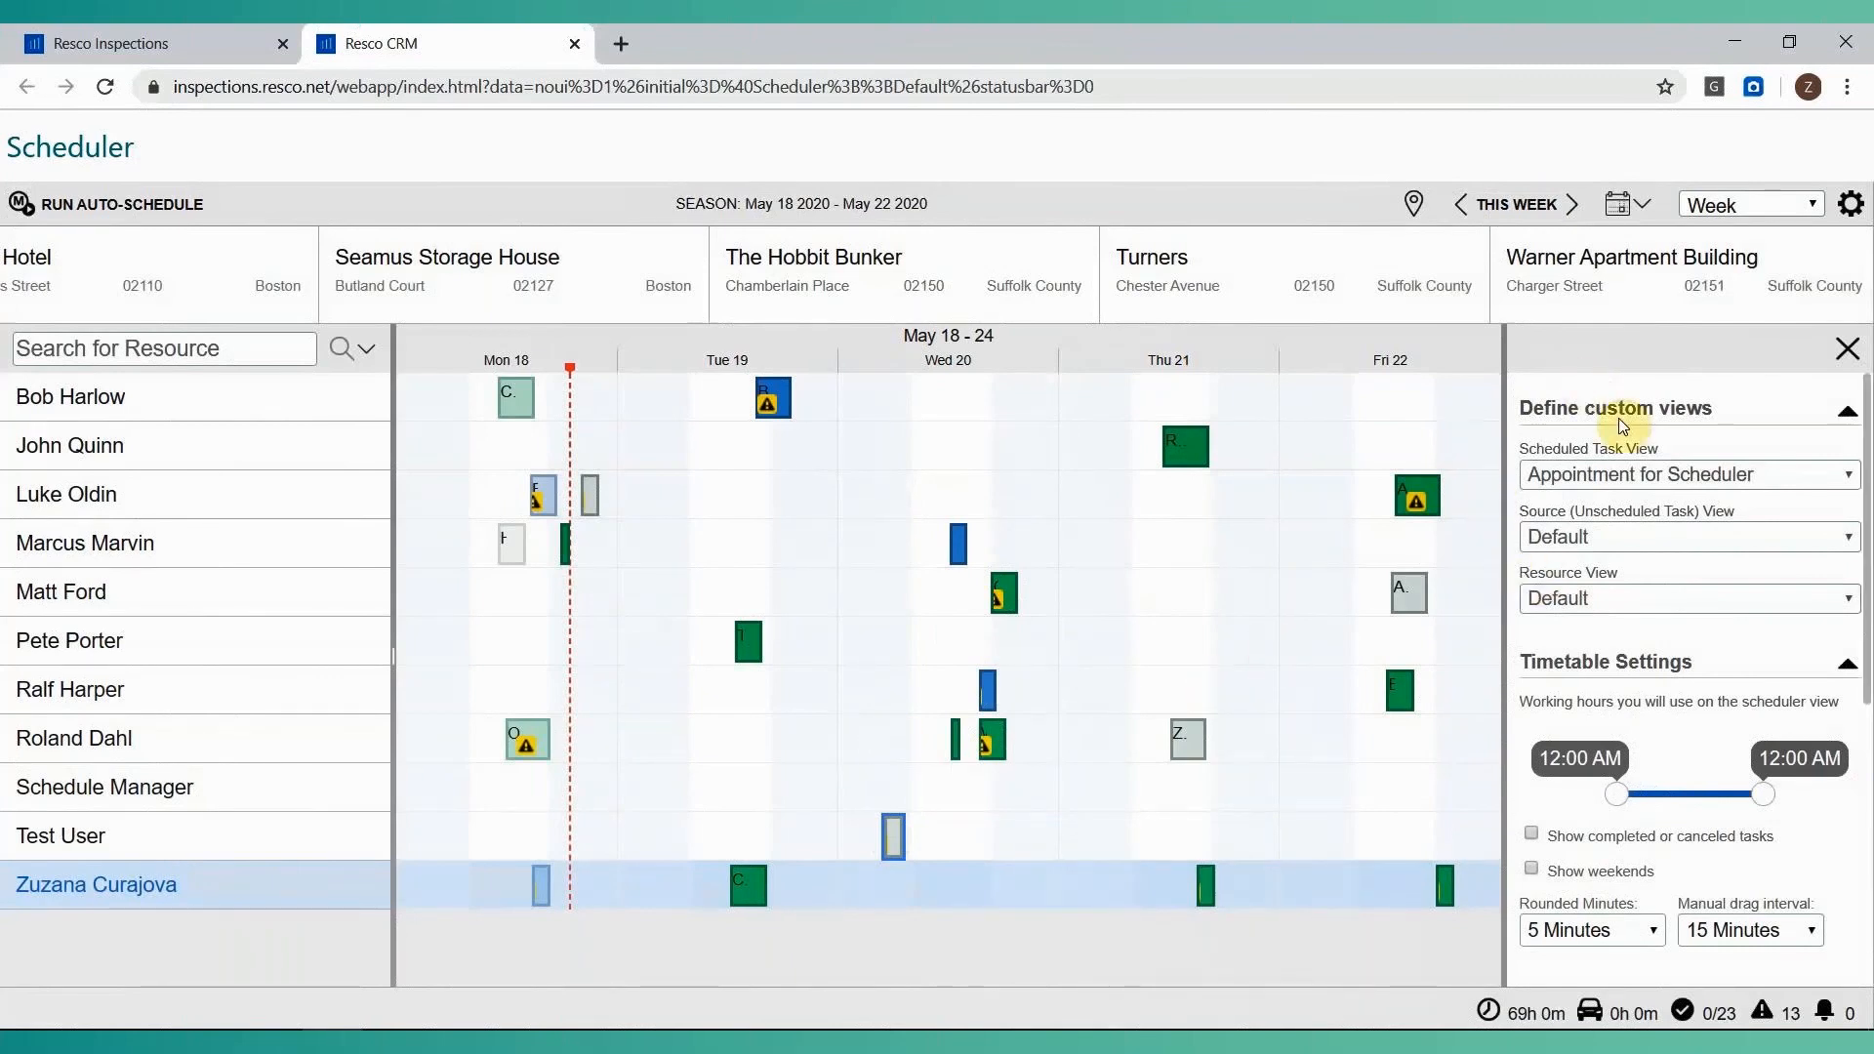
# Review the Scheduler's timetable, drag & drop and auto-schedule settings, and close the settings.
pyautogui.scroll(-3, 1629, 418)
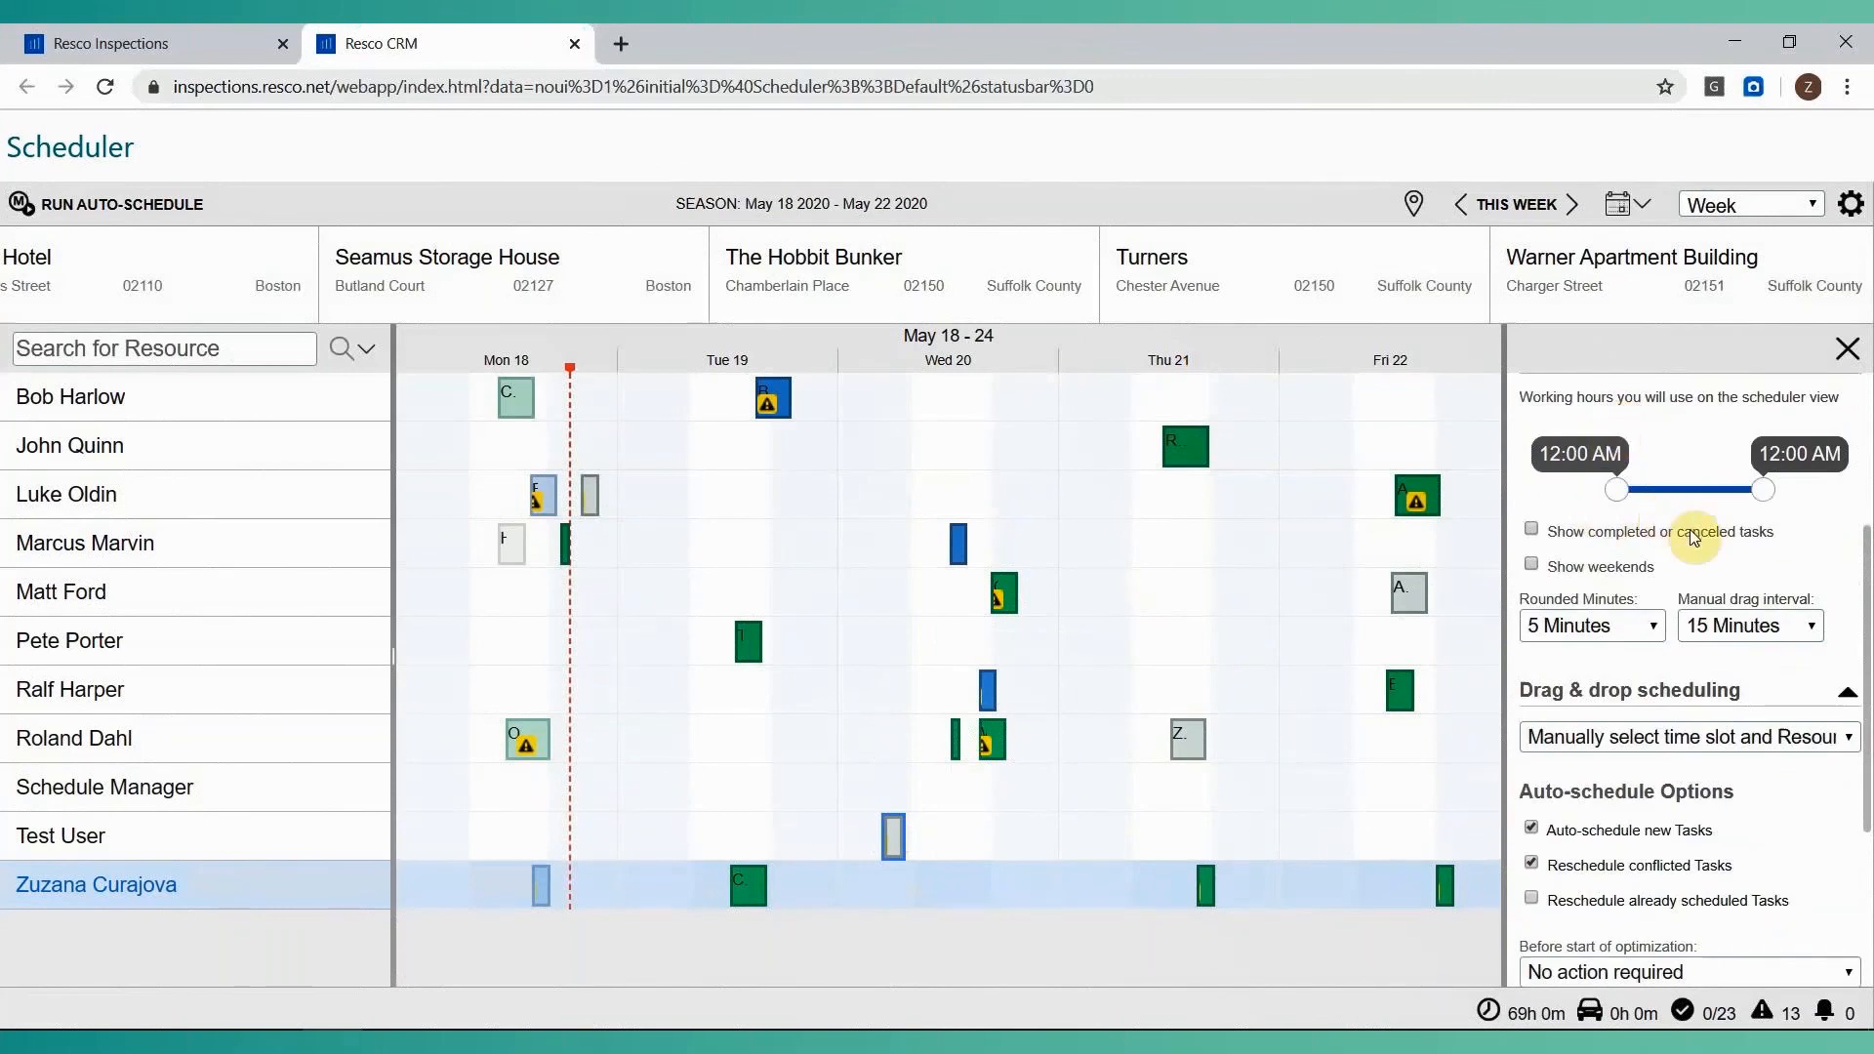
pyautogui.scroll(-2, 1758, 654)
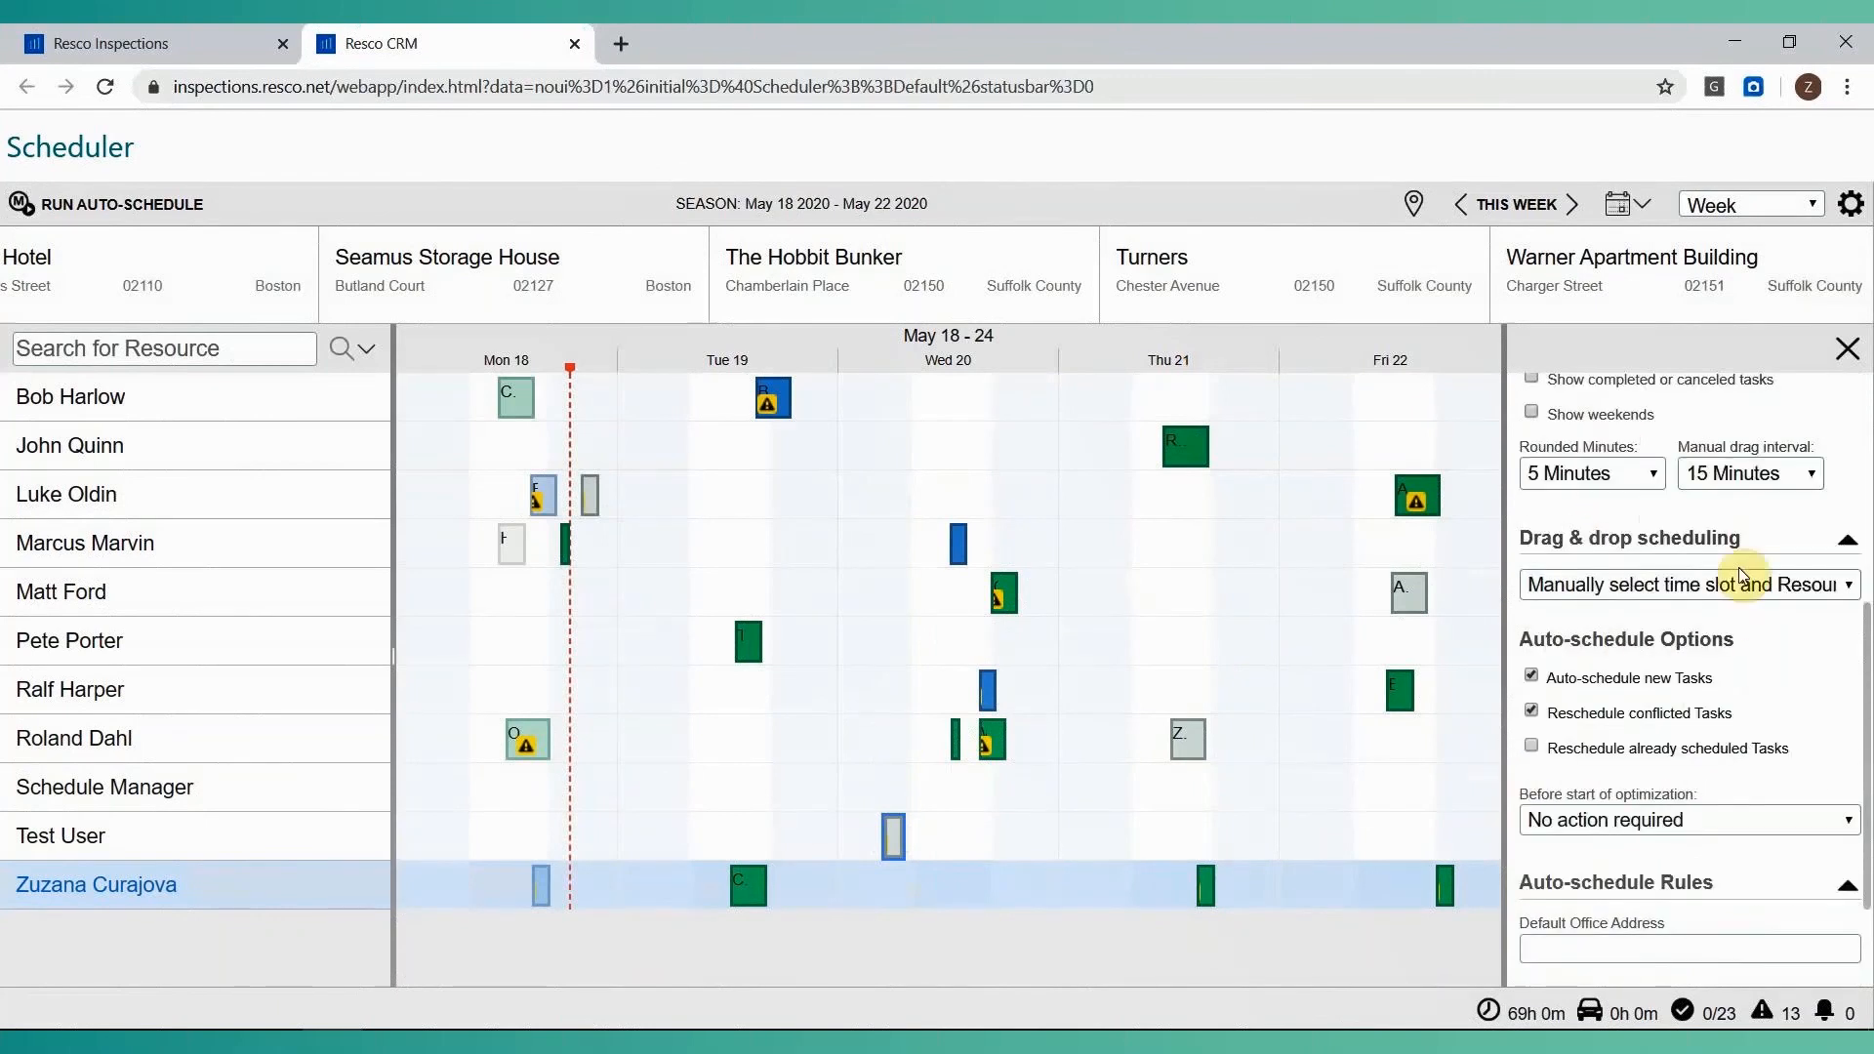
pyautogui.scroll(6, 1703, 575)
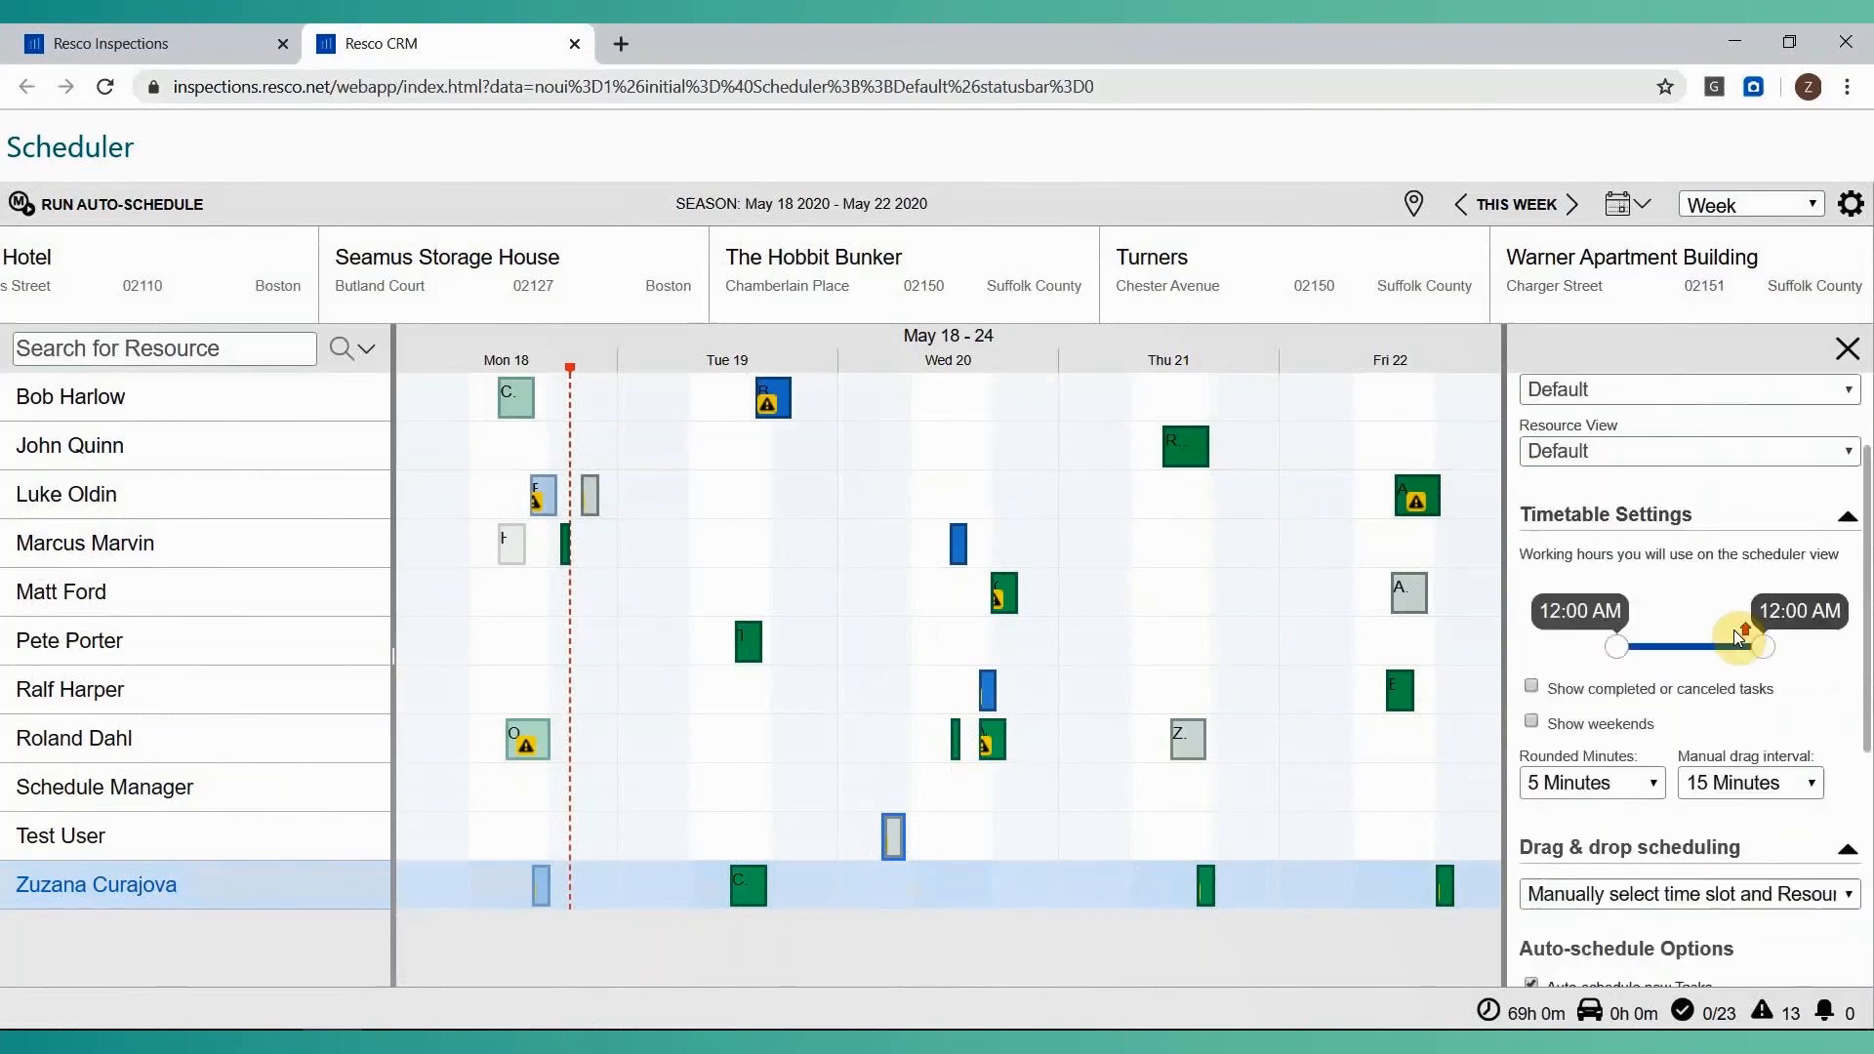
pyautogui.click(1850, 203)
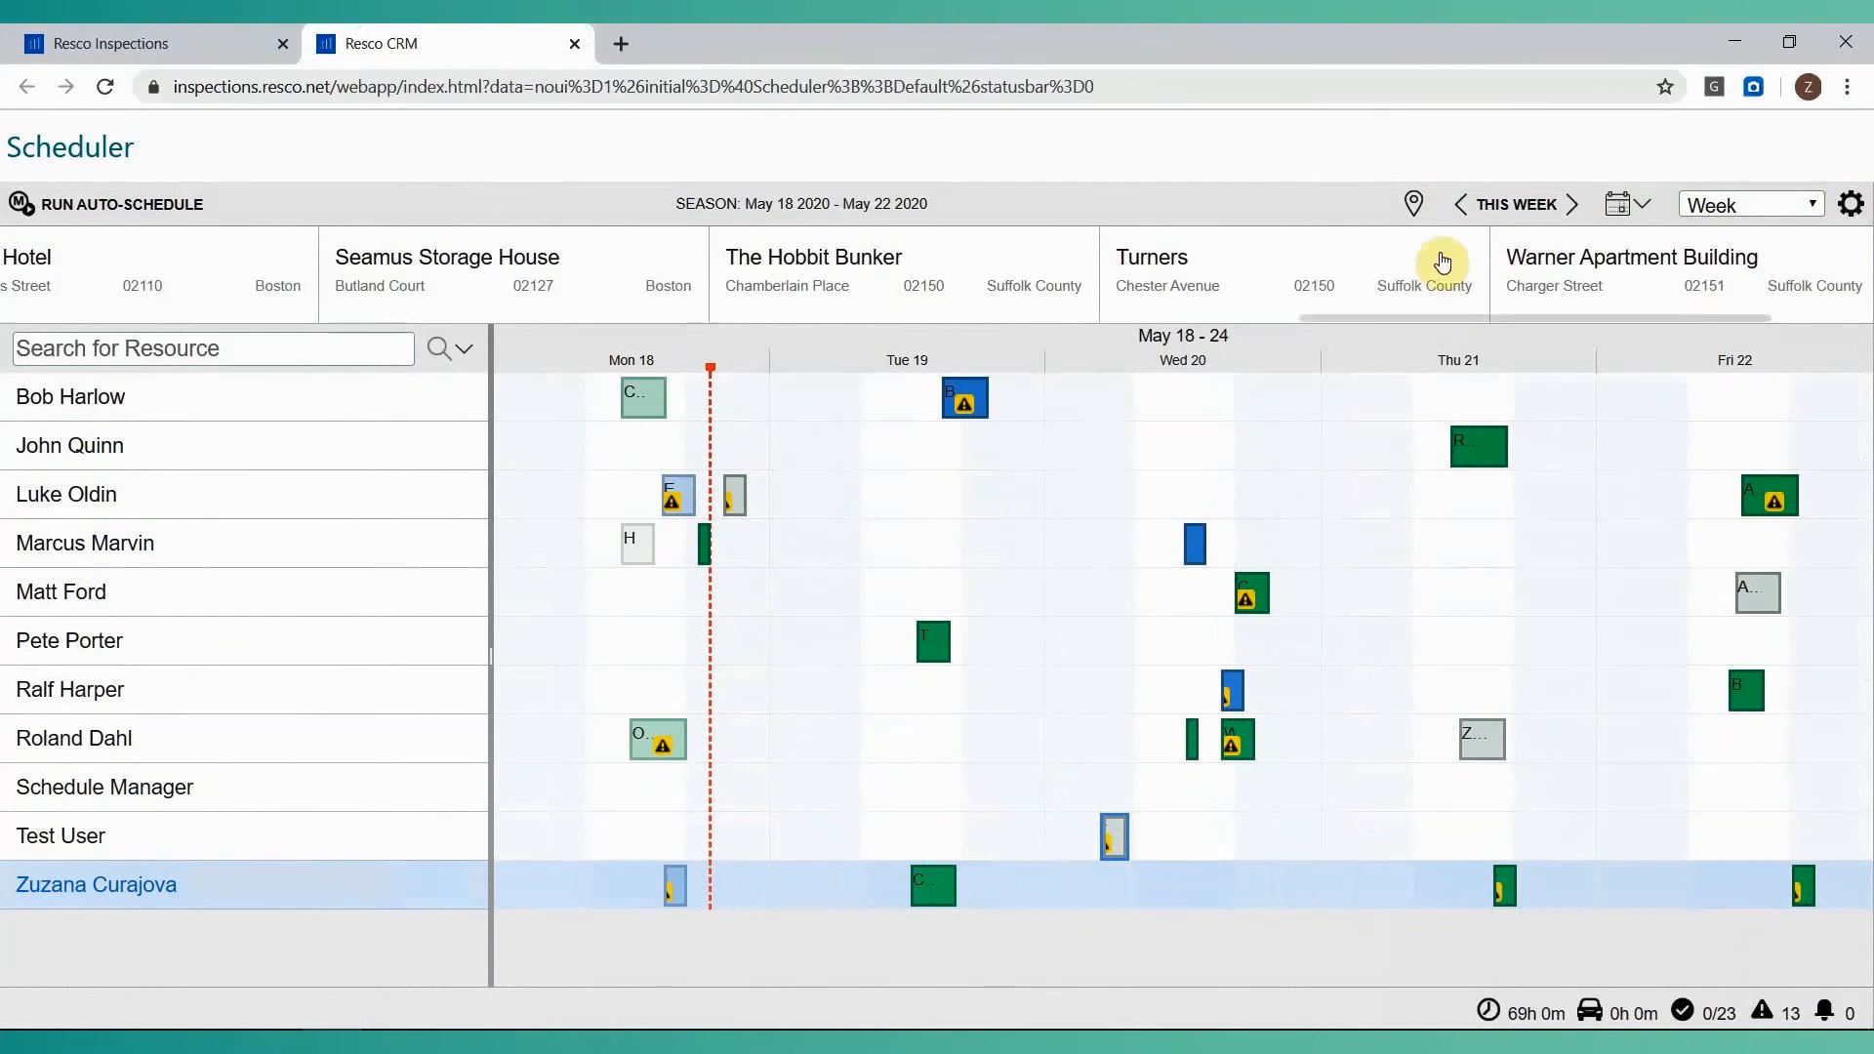
# Show the Scheduler as a map, examine the task locations around Boston, and return to the timetable.
pyautogui.click(1414, 202)
pyautogui.scroll(-2, 1268, 663)
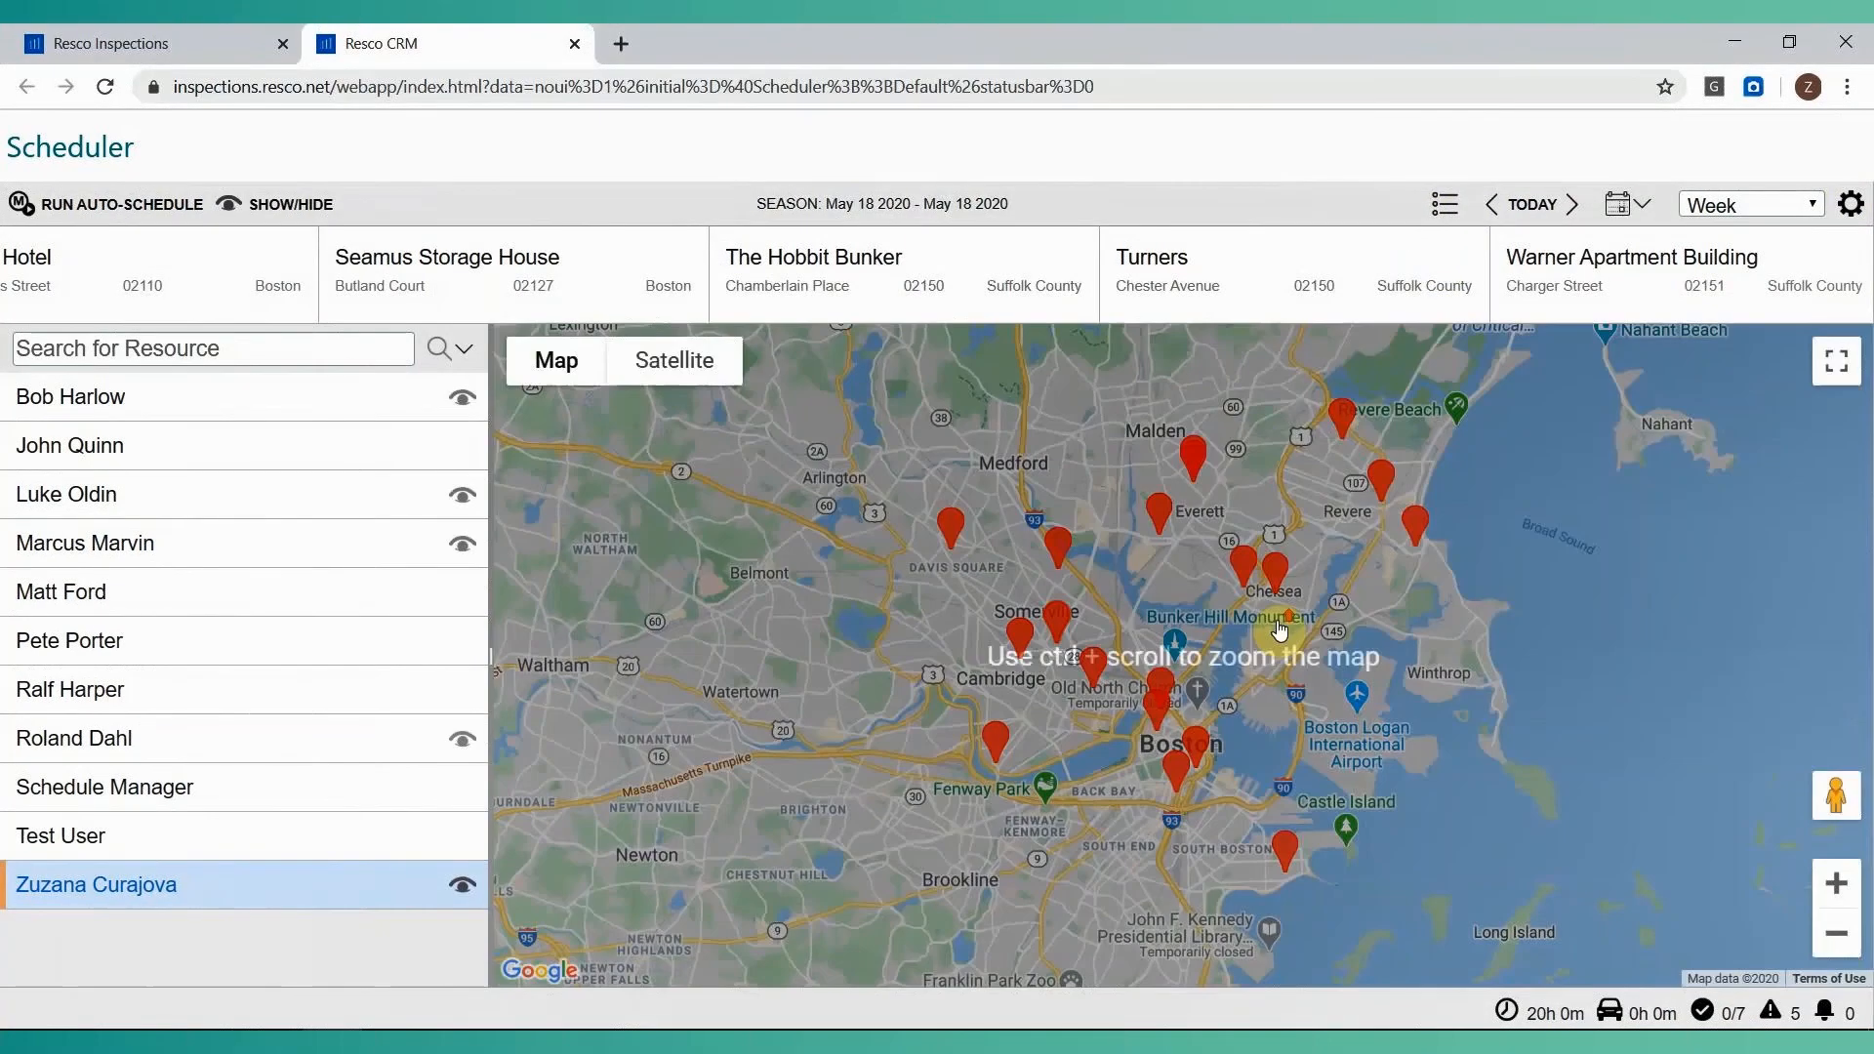
pyautogui.scroll(2, 1268, 673)
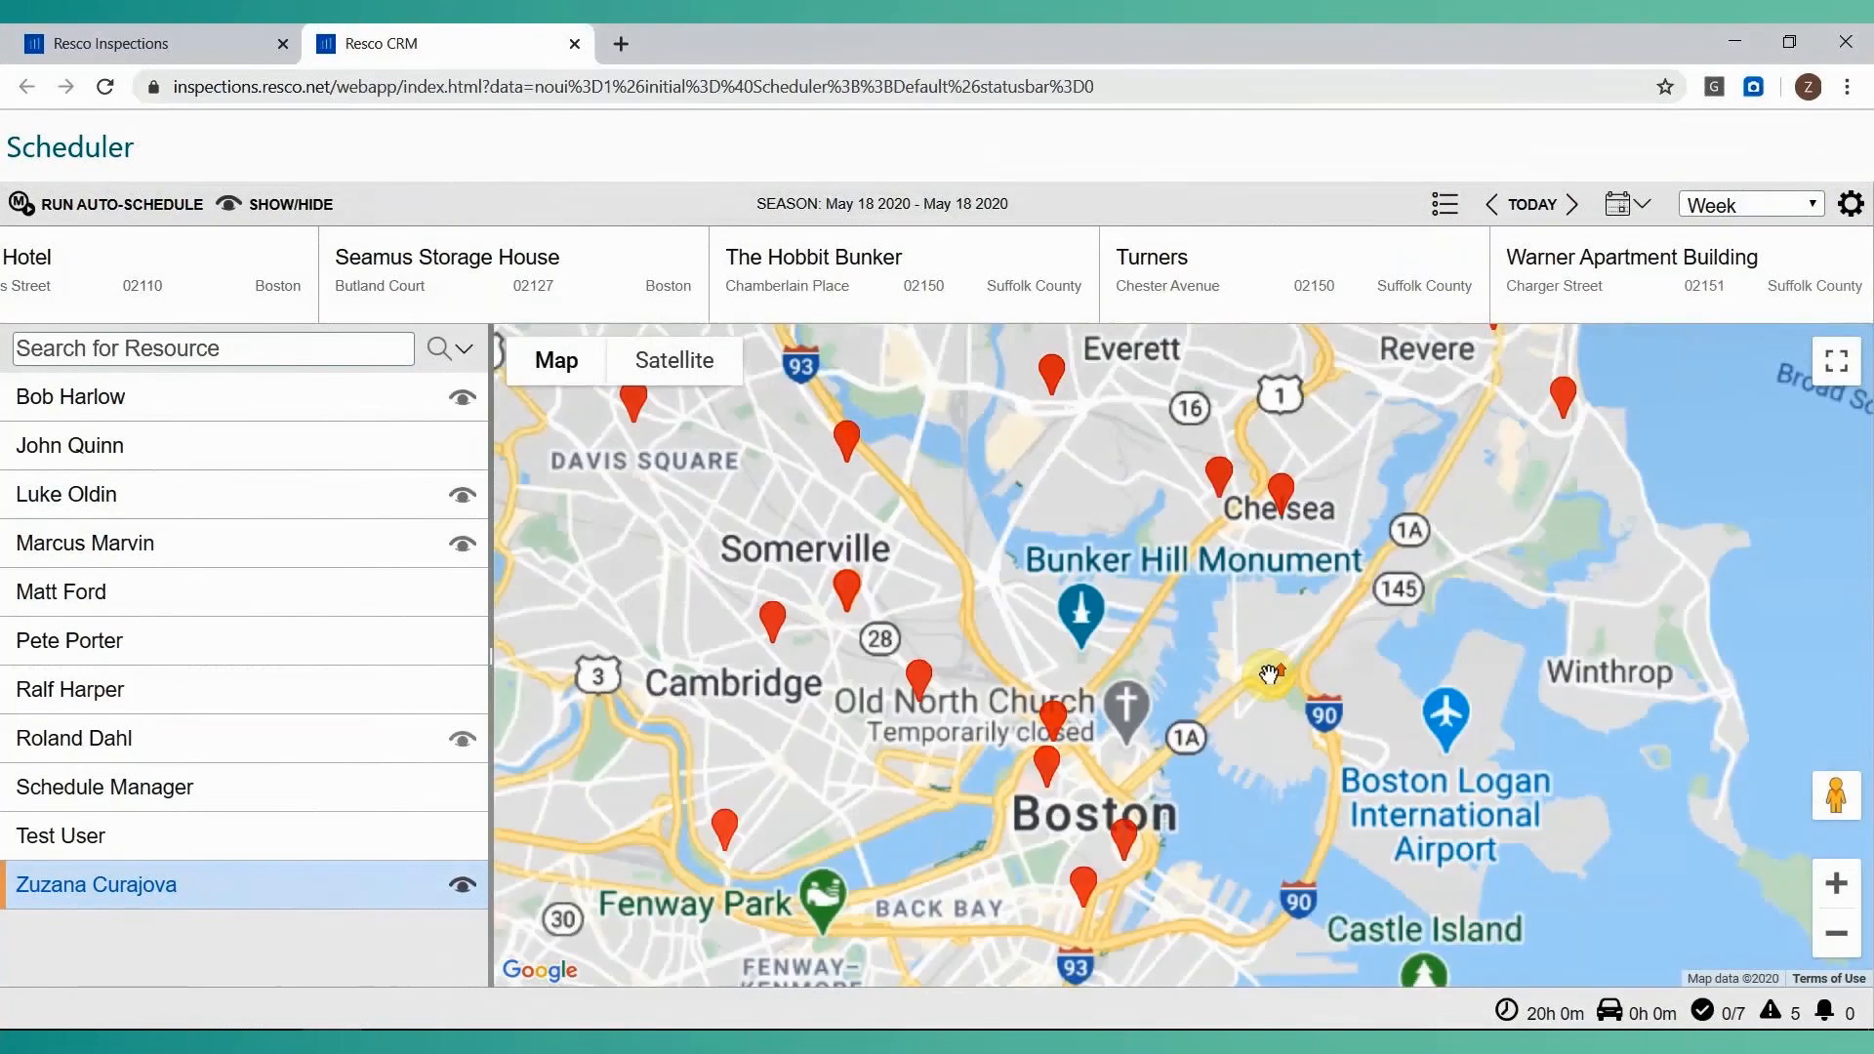
pyautogui.moveTo(927, 688)
pyautogui.moveTo(1215, 498)
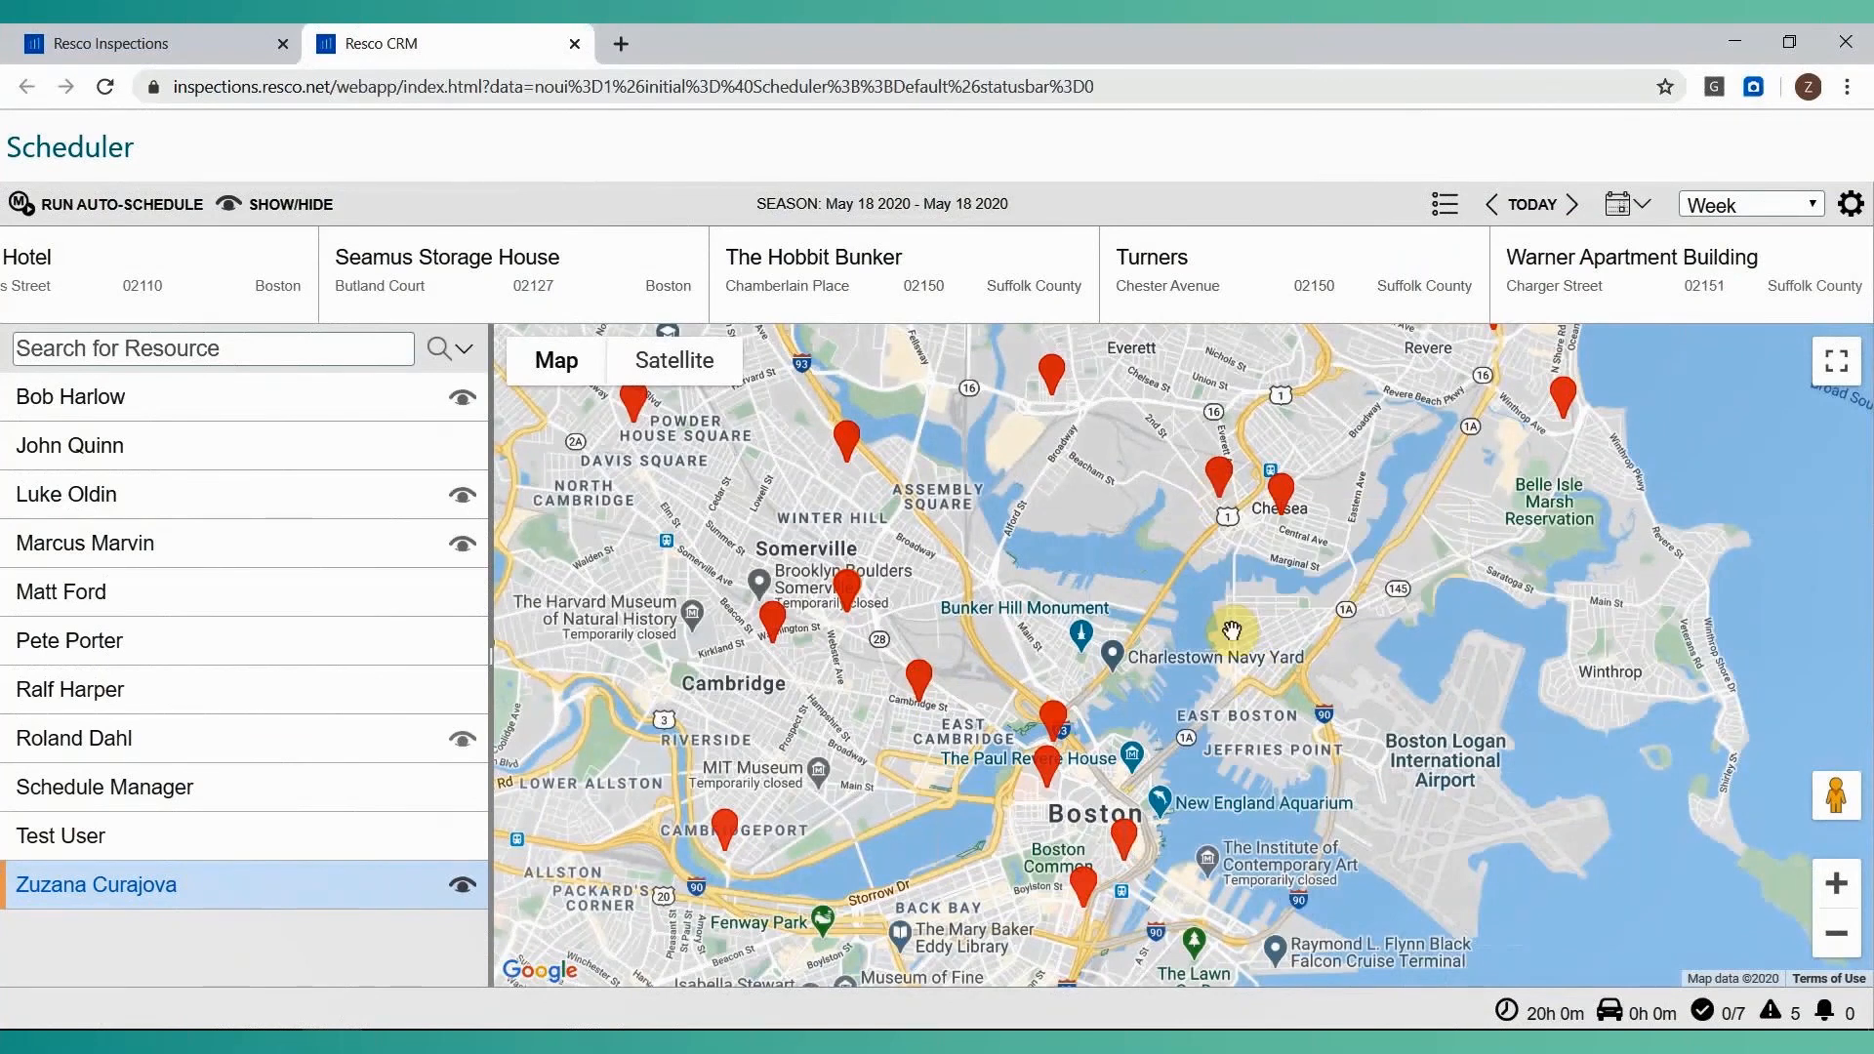
pyautogui.click(1442, 207)
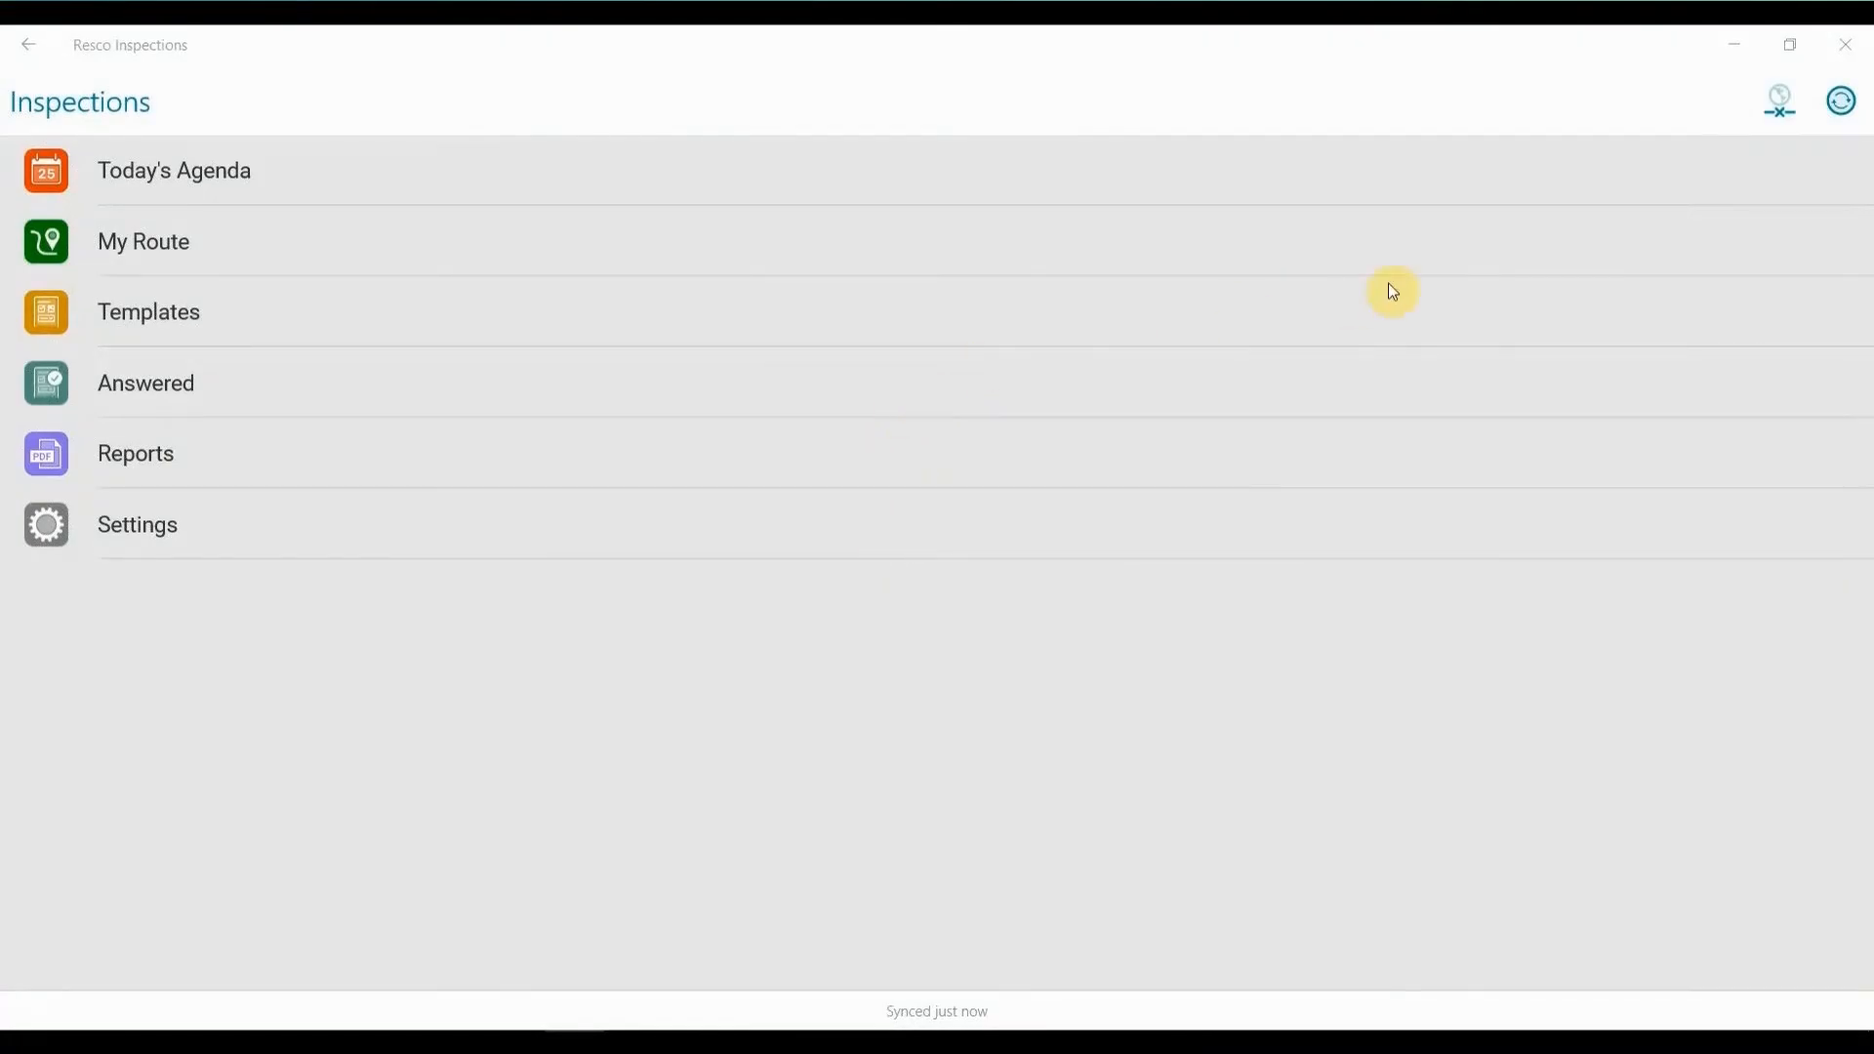
# In the Resco Inspections mobile app, open the sync settings and replace the username with the test user's account.
pyautogui.click(1838, 115)
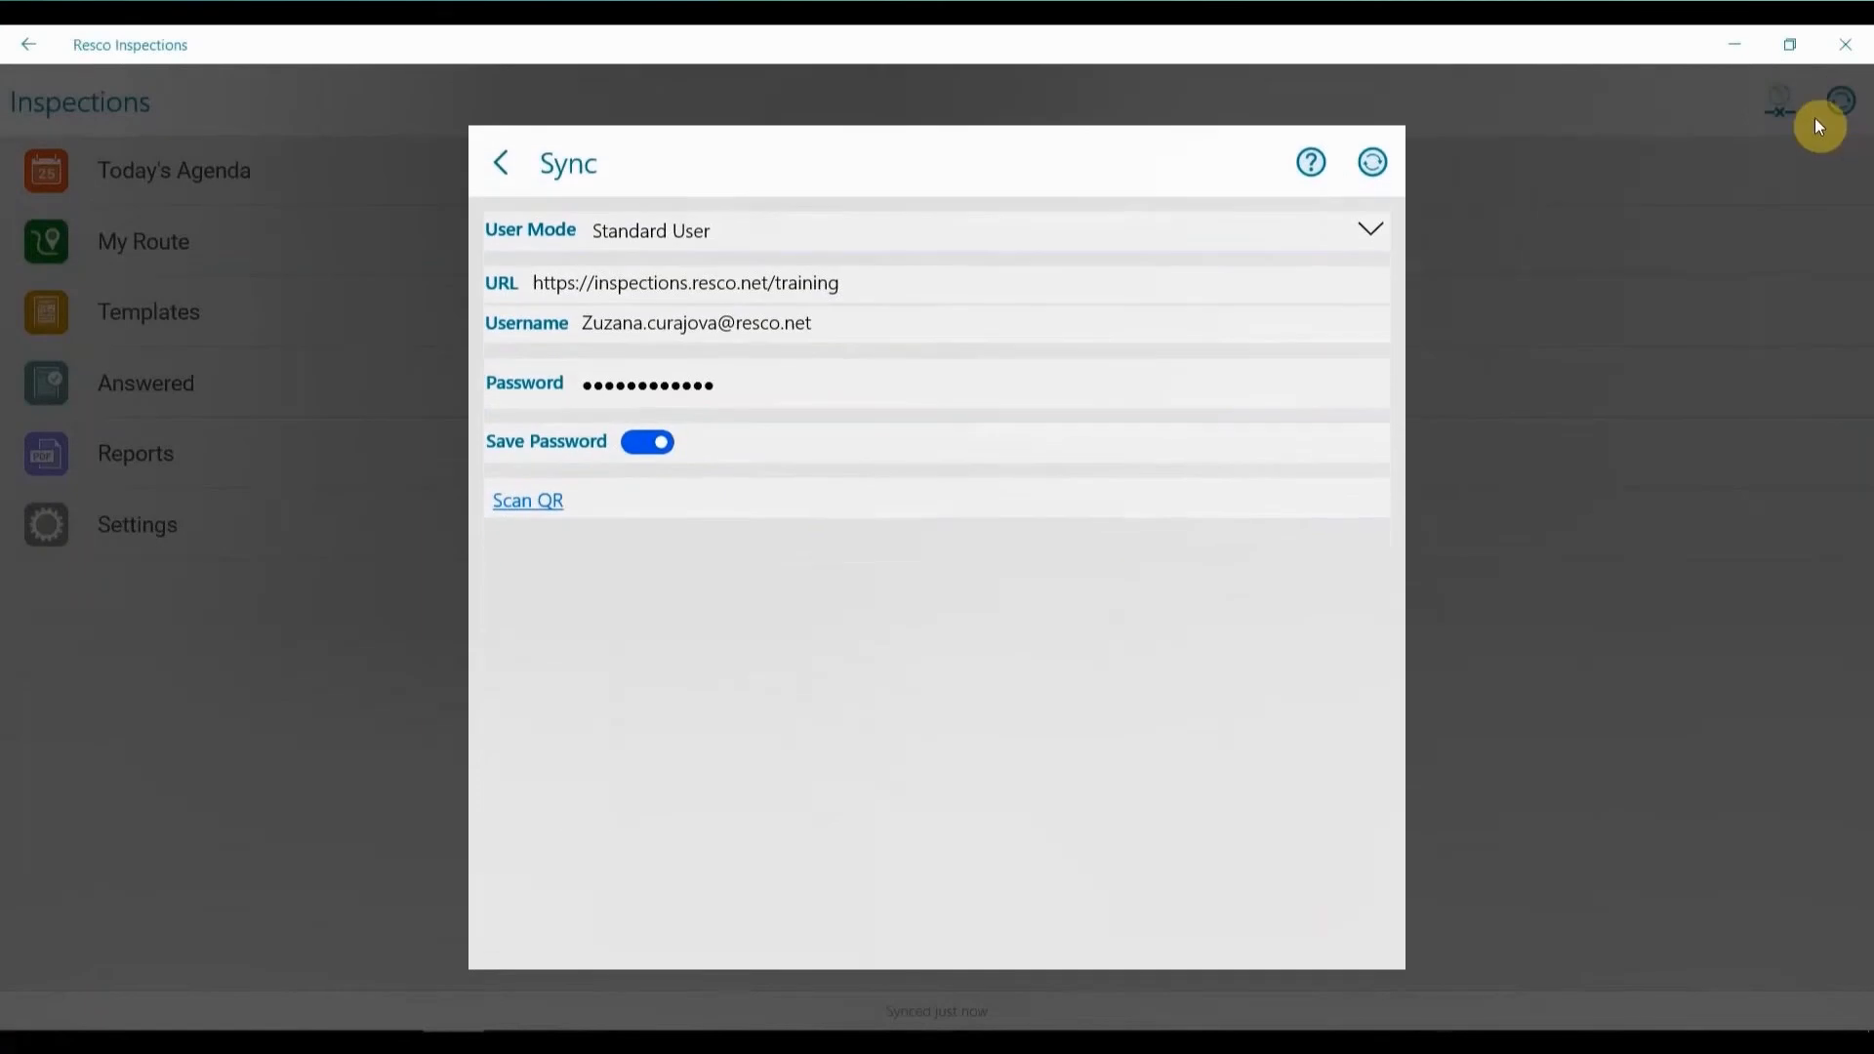
pyautogui.doubleClick(719, 320)
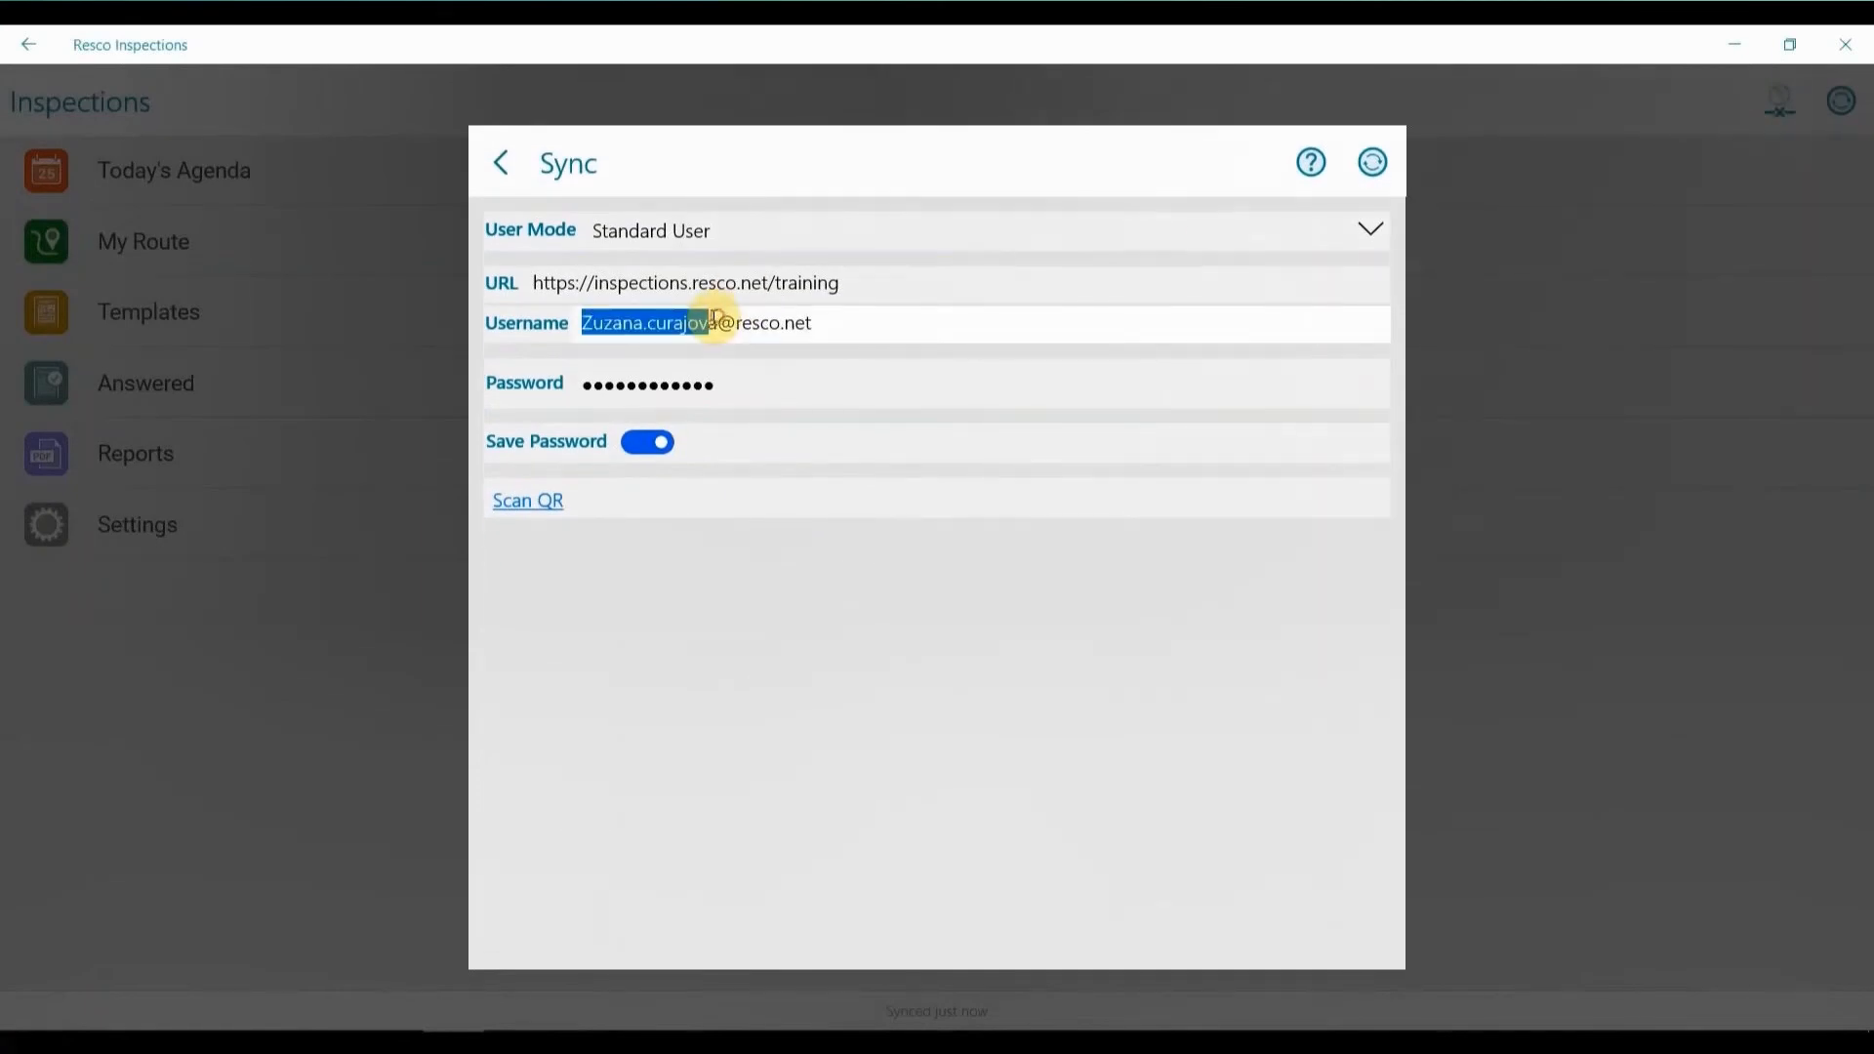
pyautogui.click(718, 322)
pyautogui.press('BackSpace')
pyautogui.press('BackSpace')
pyautogui.press('BackSpace')
pyautogui.press('BackSpace')
pyautogui.press('BackSpace')
pyautogui.press('BackSpace')
pyautogui.press('BackSpace')
pyautogui.press('BackSpace')
pyautogui.press('BackSpace')
pyautogui.press('BackSpace')
pyautogui.press('BackSpace')
pyautogui.press('BackSpace')
pyautogui.press('BackSpace')
pyautogui.press('BackSpace')
pyautogui.press('BackSpace')
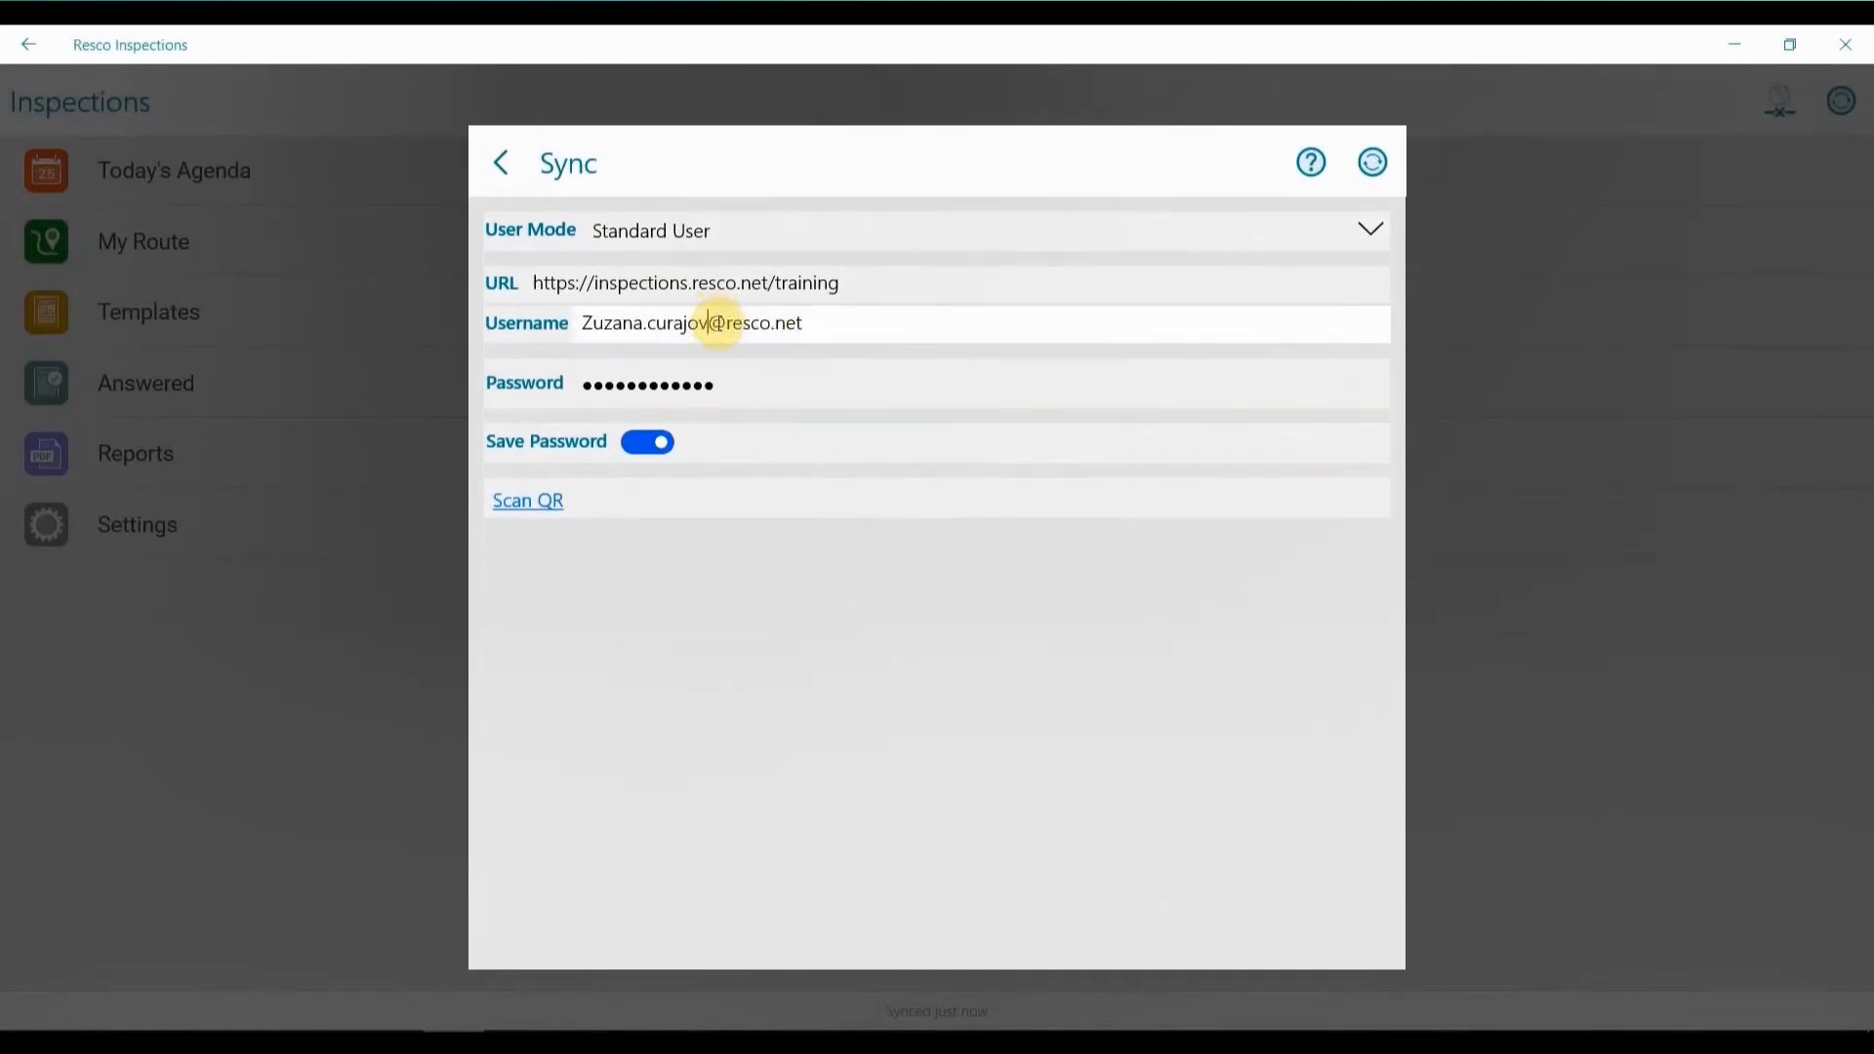
pyautogui.write('testuser')
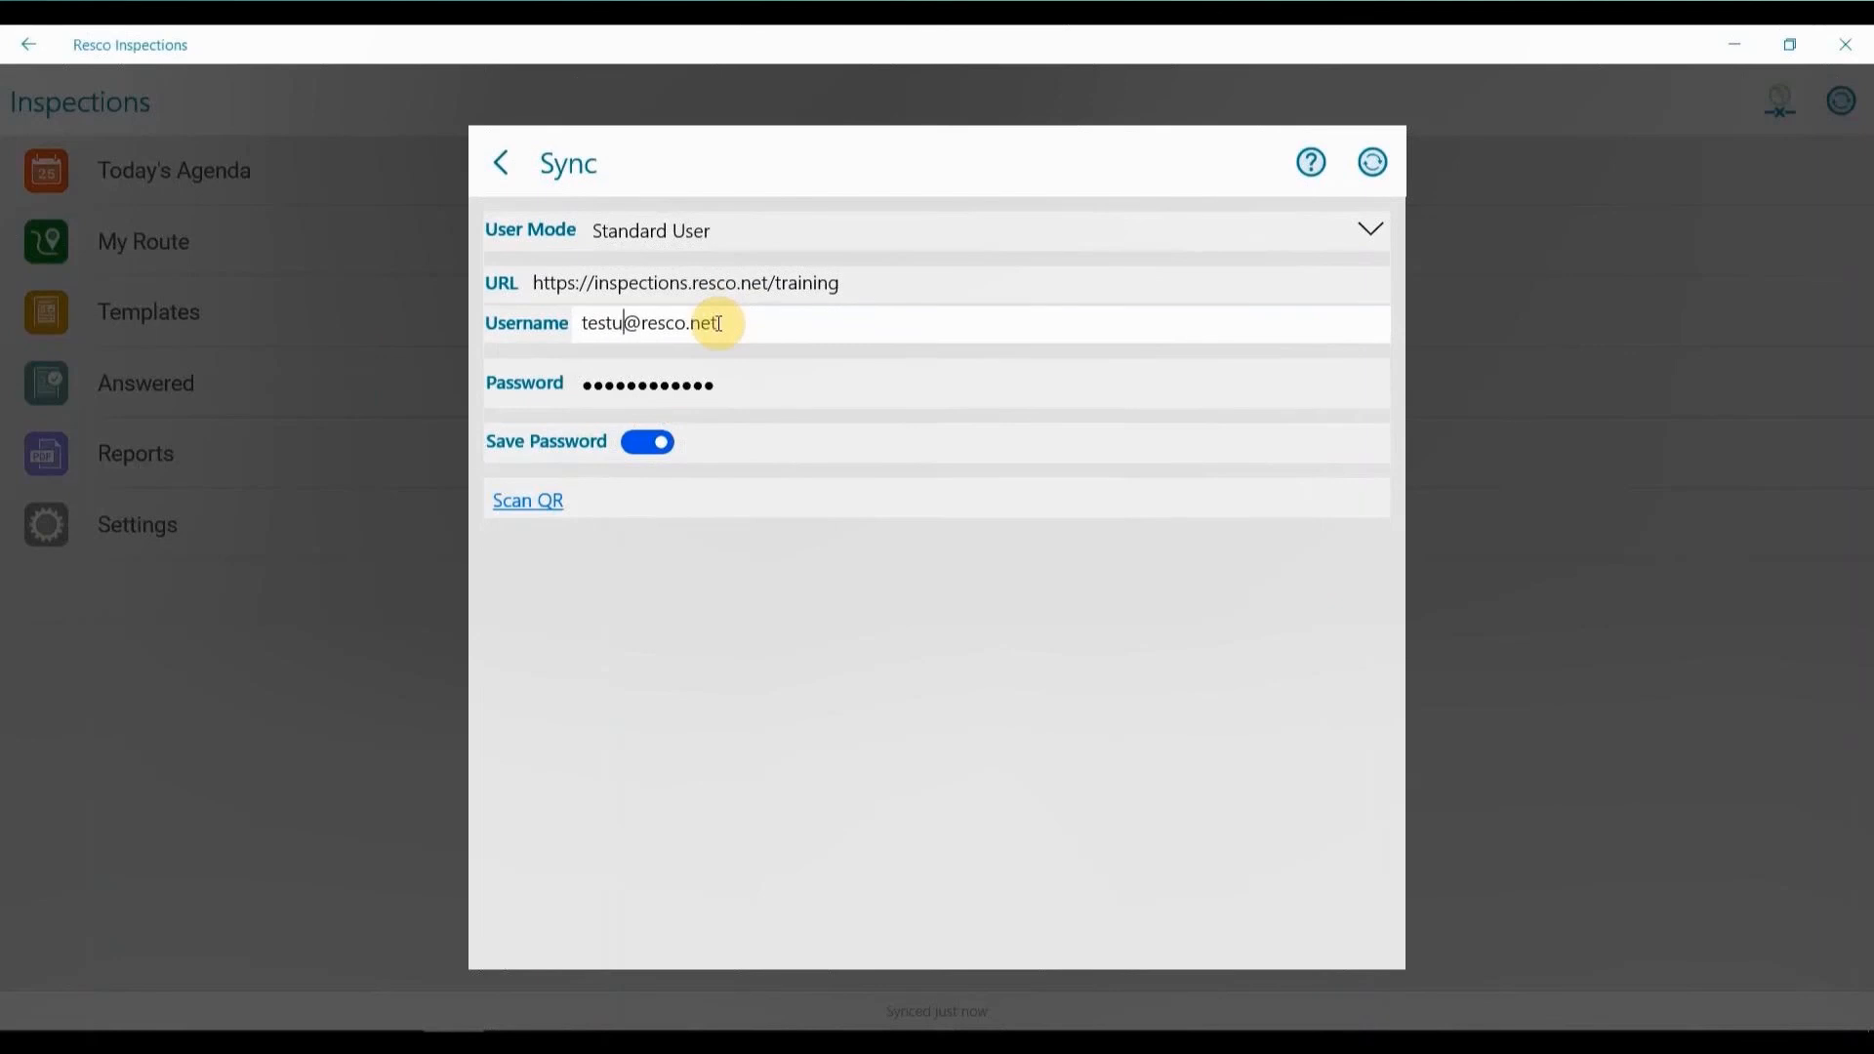
# Enter the test user's account password, start the synchronization and agree to delete the local data.
pyautogui.click(731, 381)
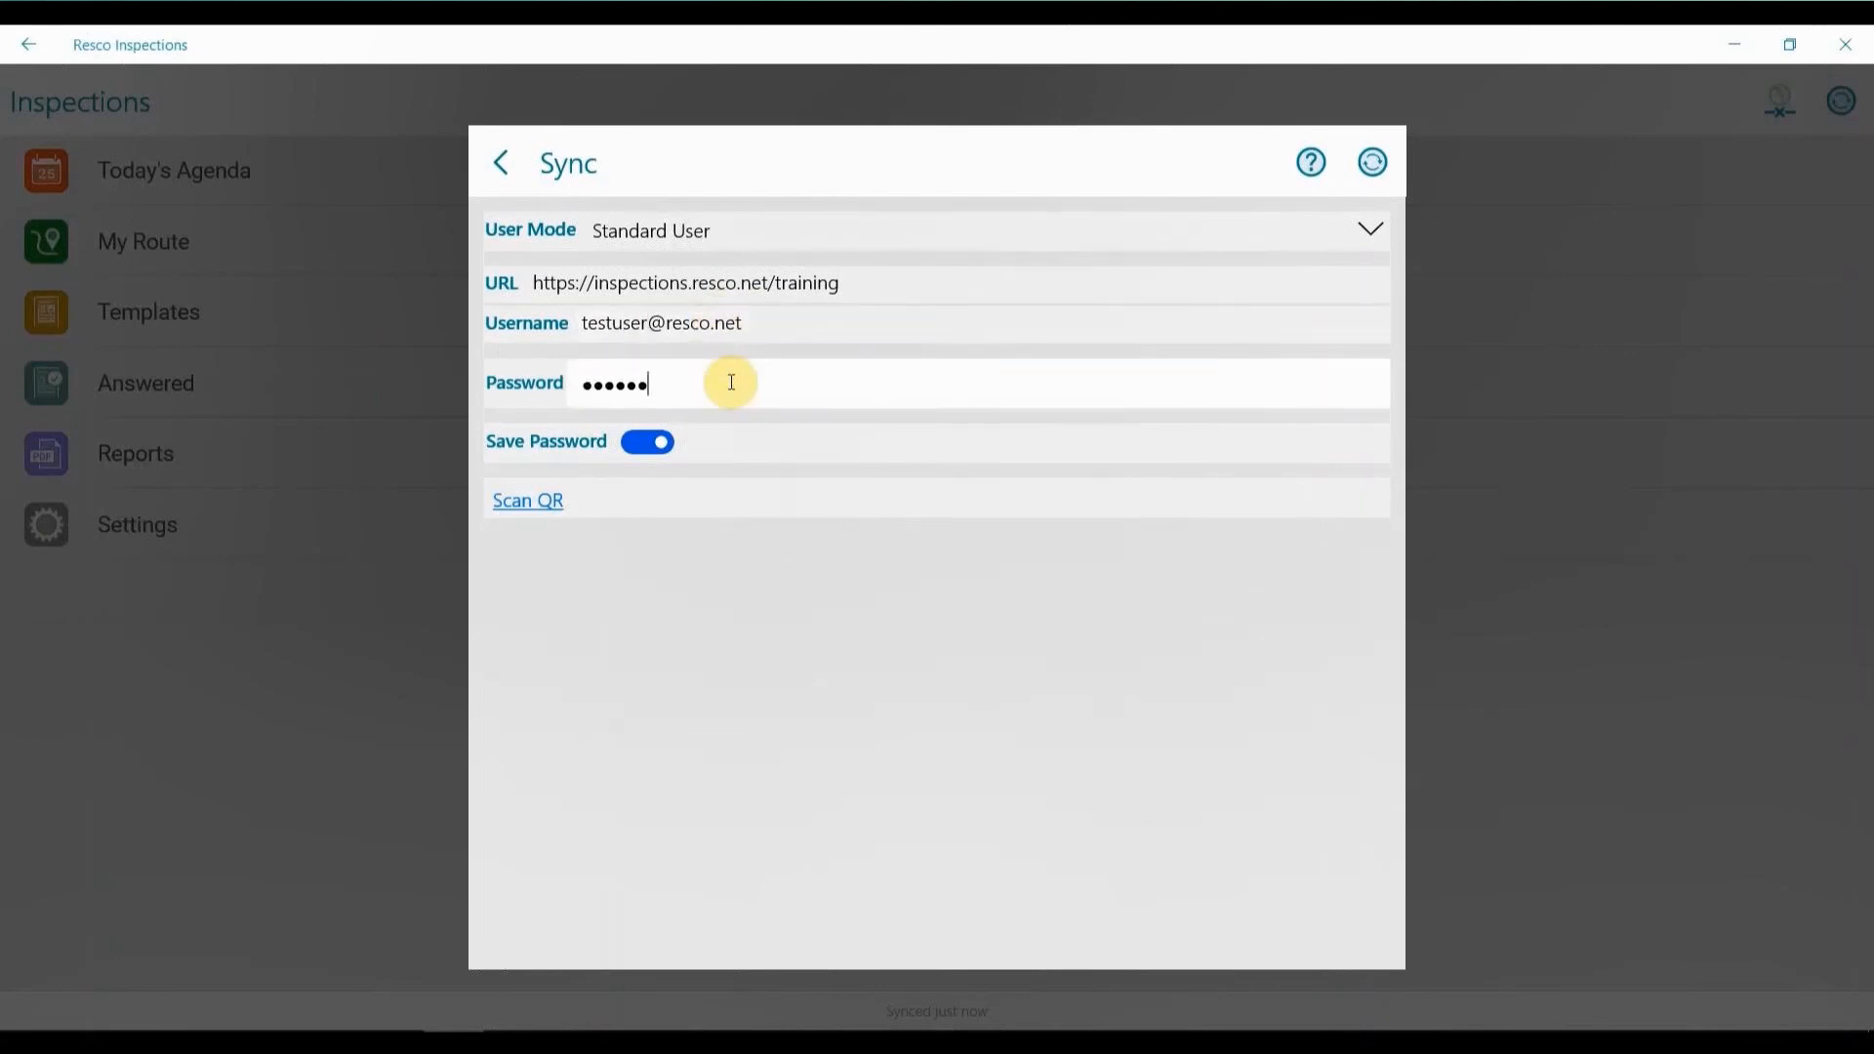
pyautogui.click(1372, 162)
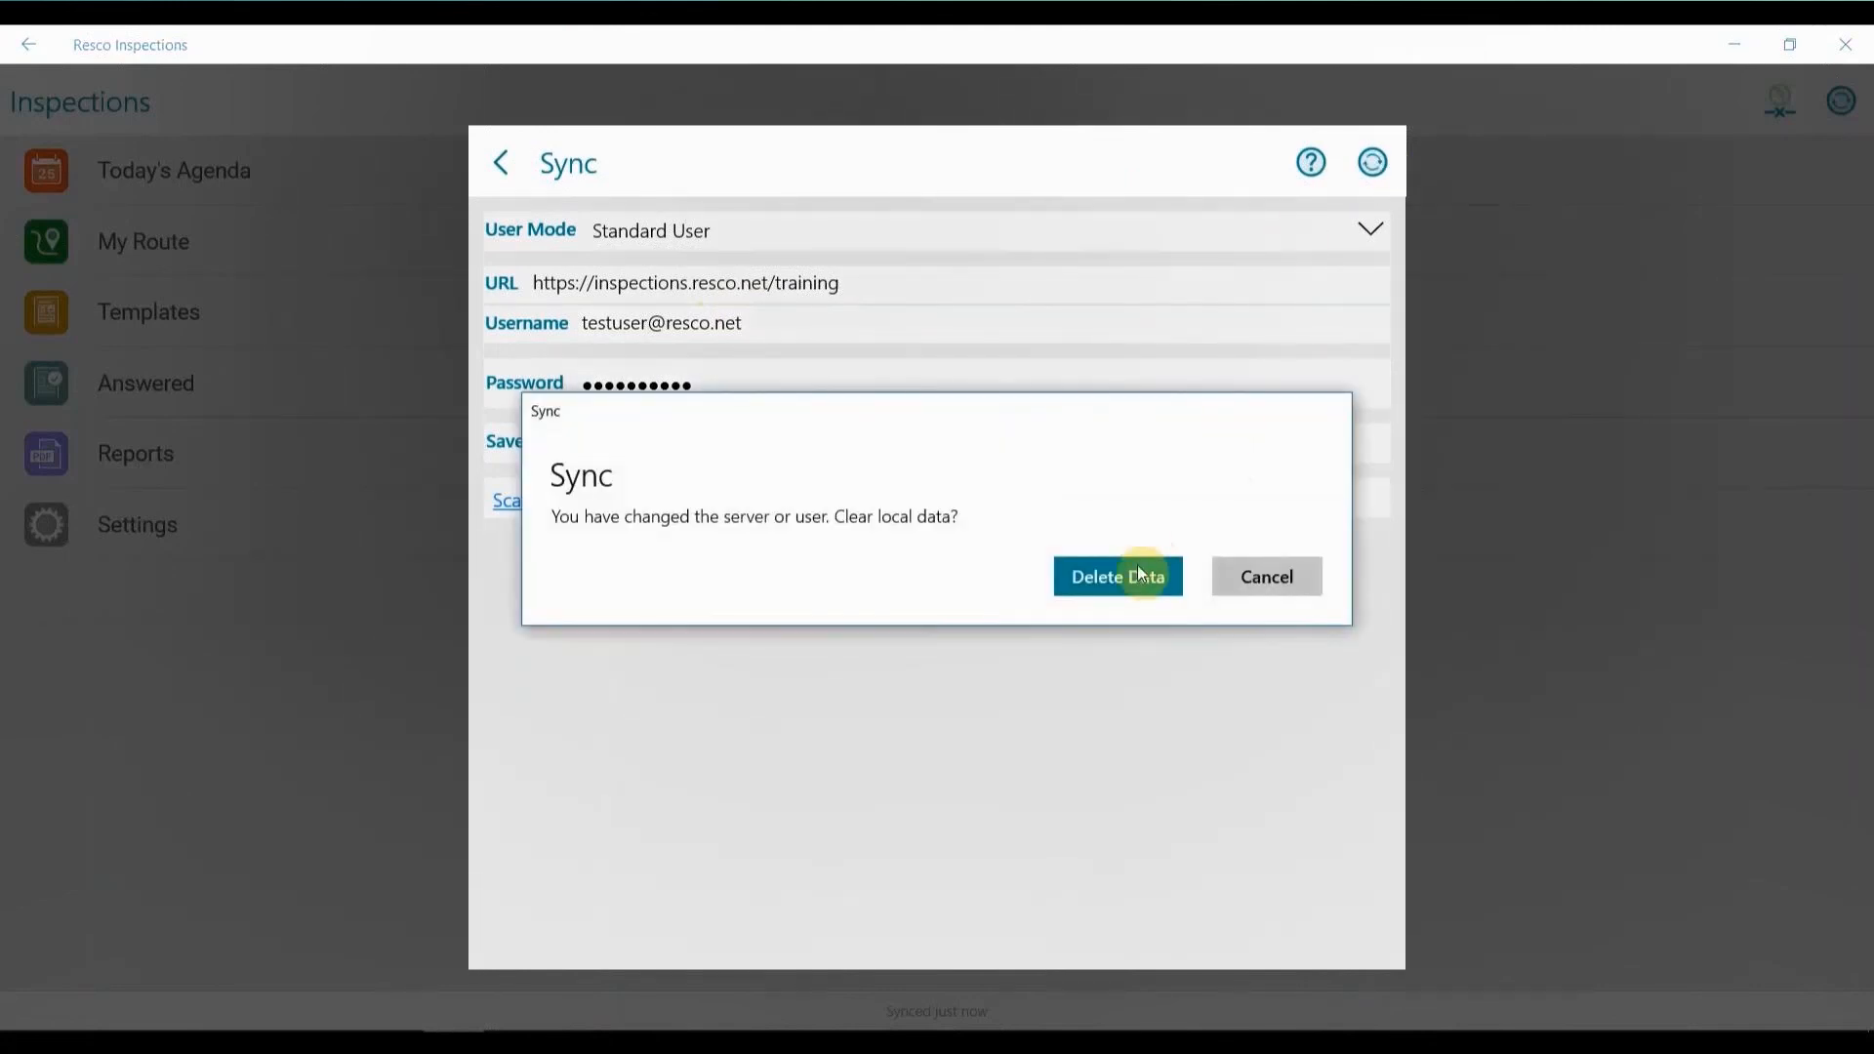
pyautogui.click(1140, 574)
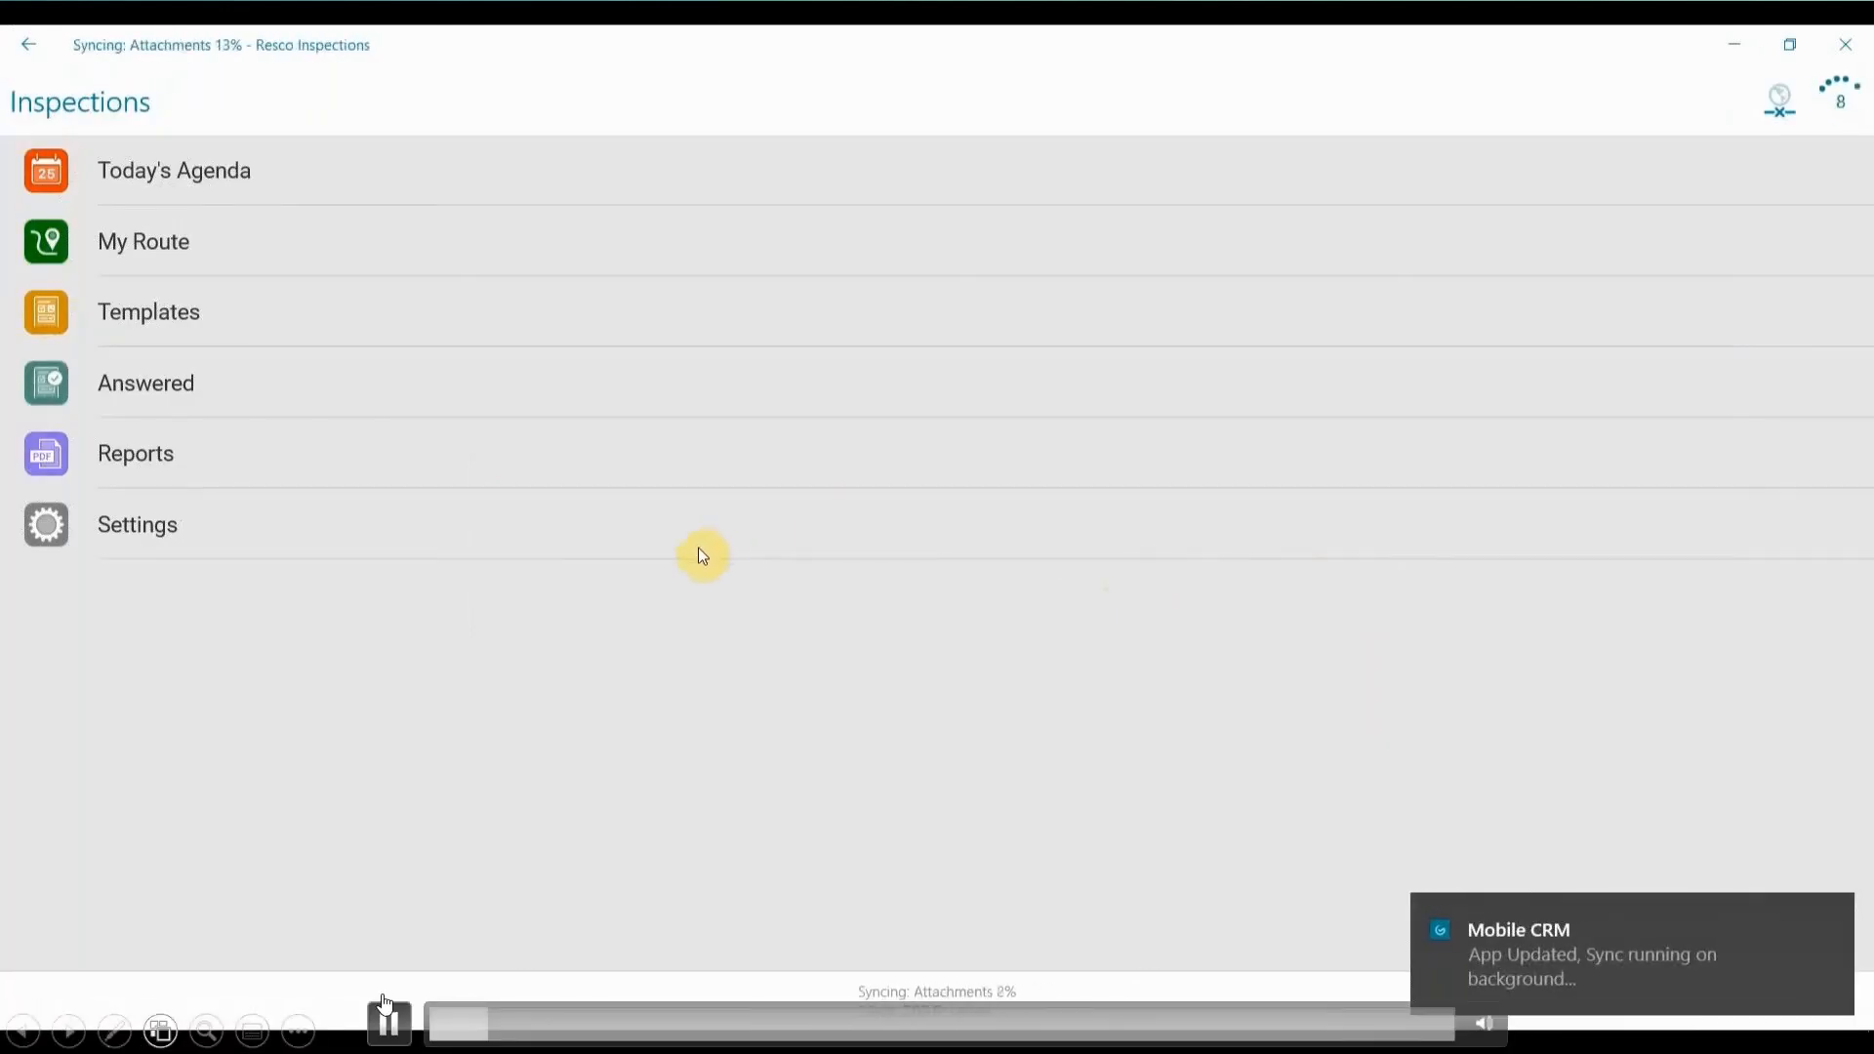
pyautogui.click(395, 1029)
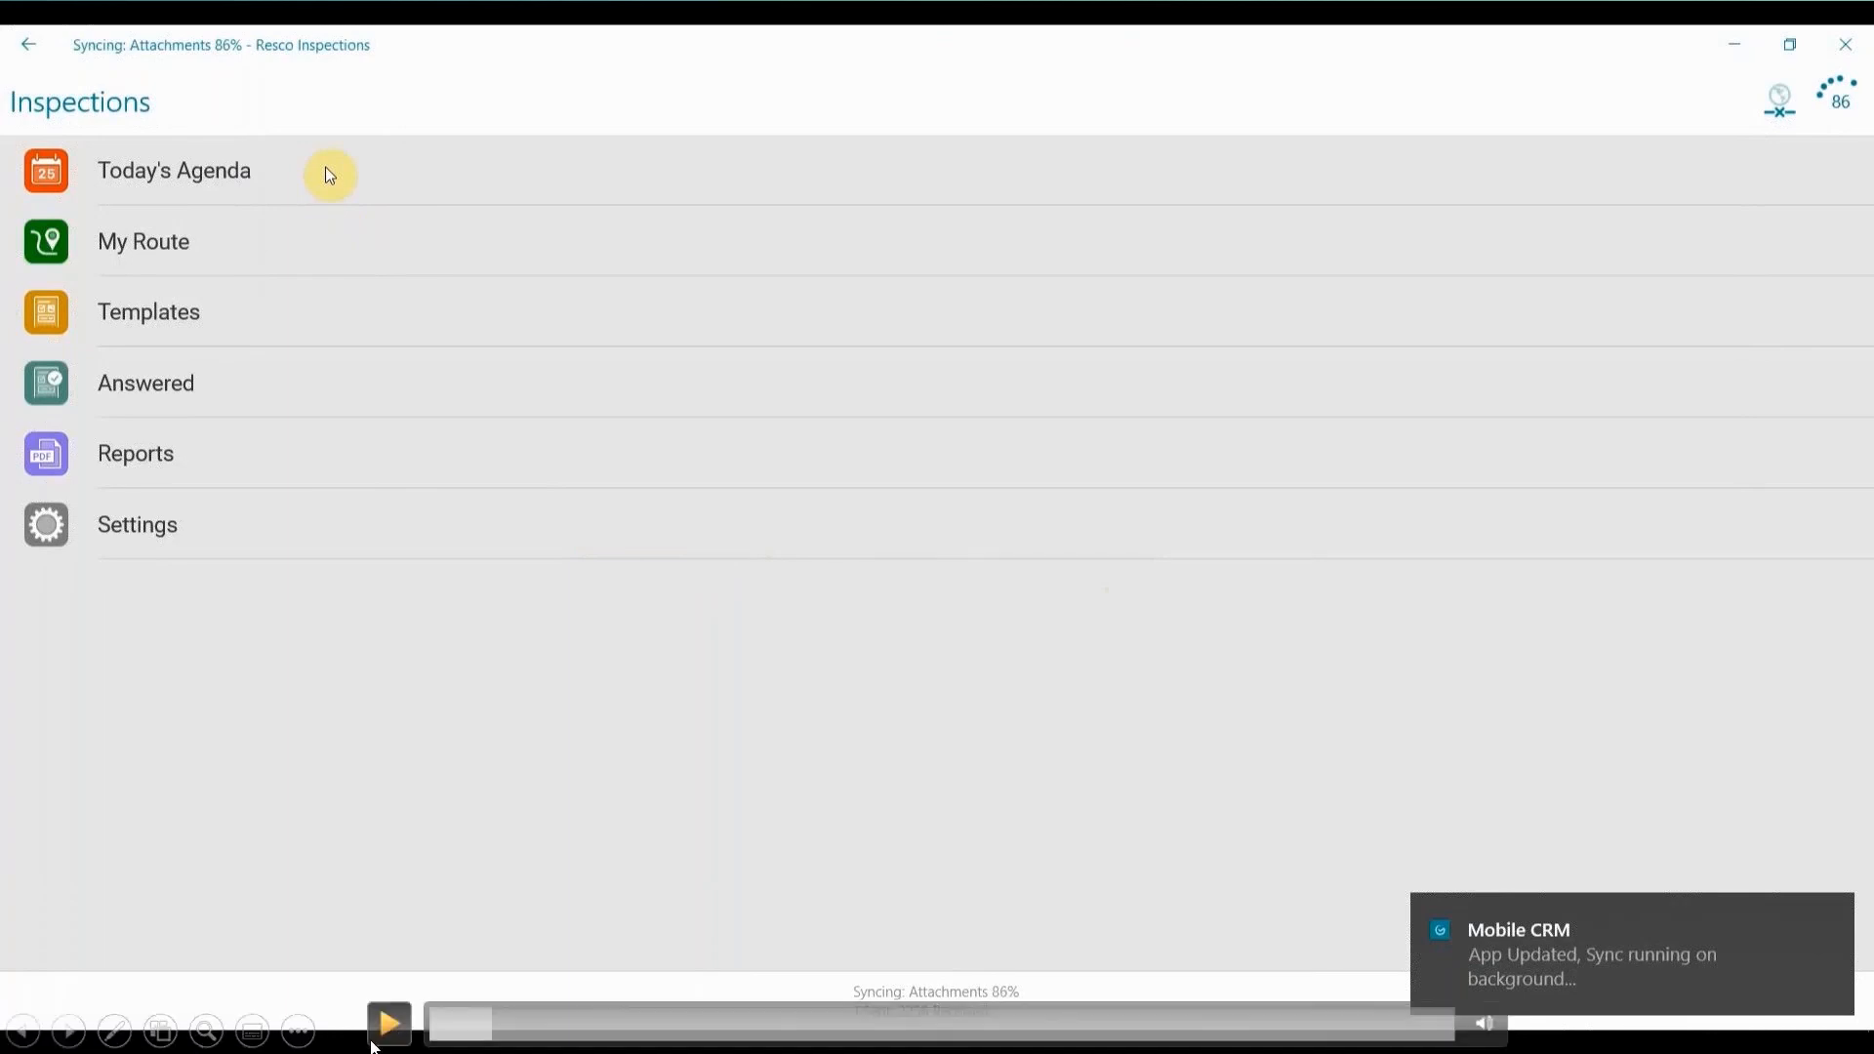
# Find the May 20 Training Appointment in the agenda and open its details across the full window.
pyautogui.click(329, 175)
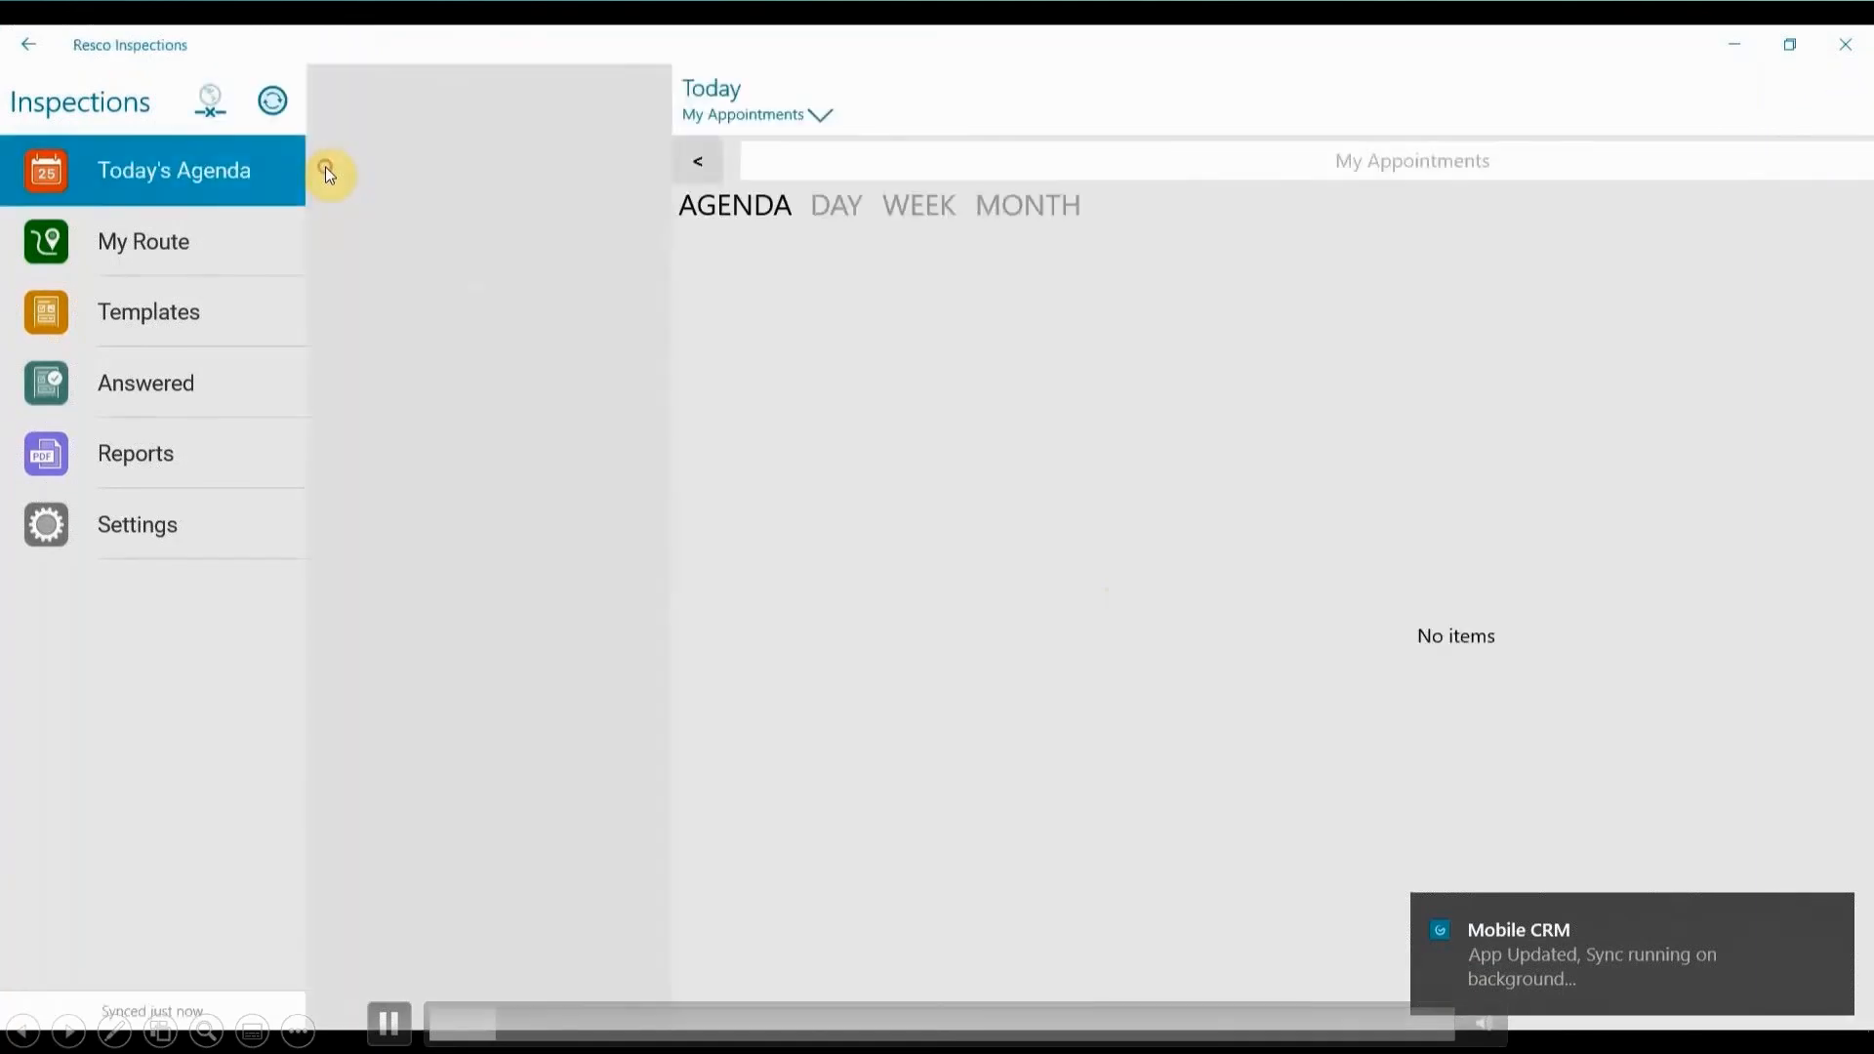
pyautogui.click(699, 200)
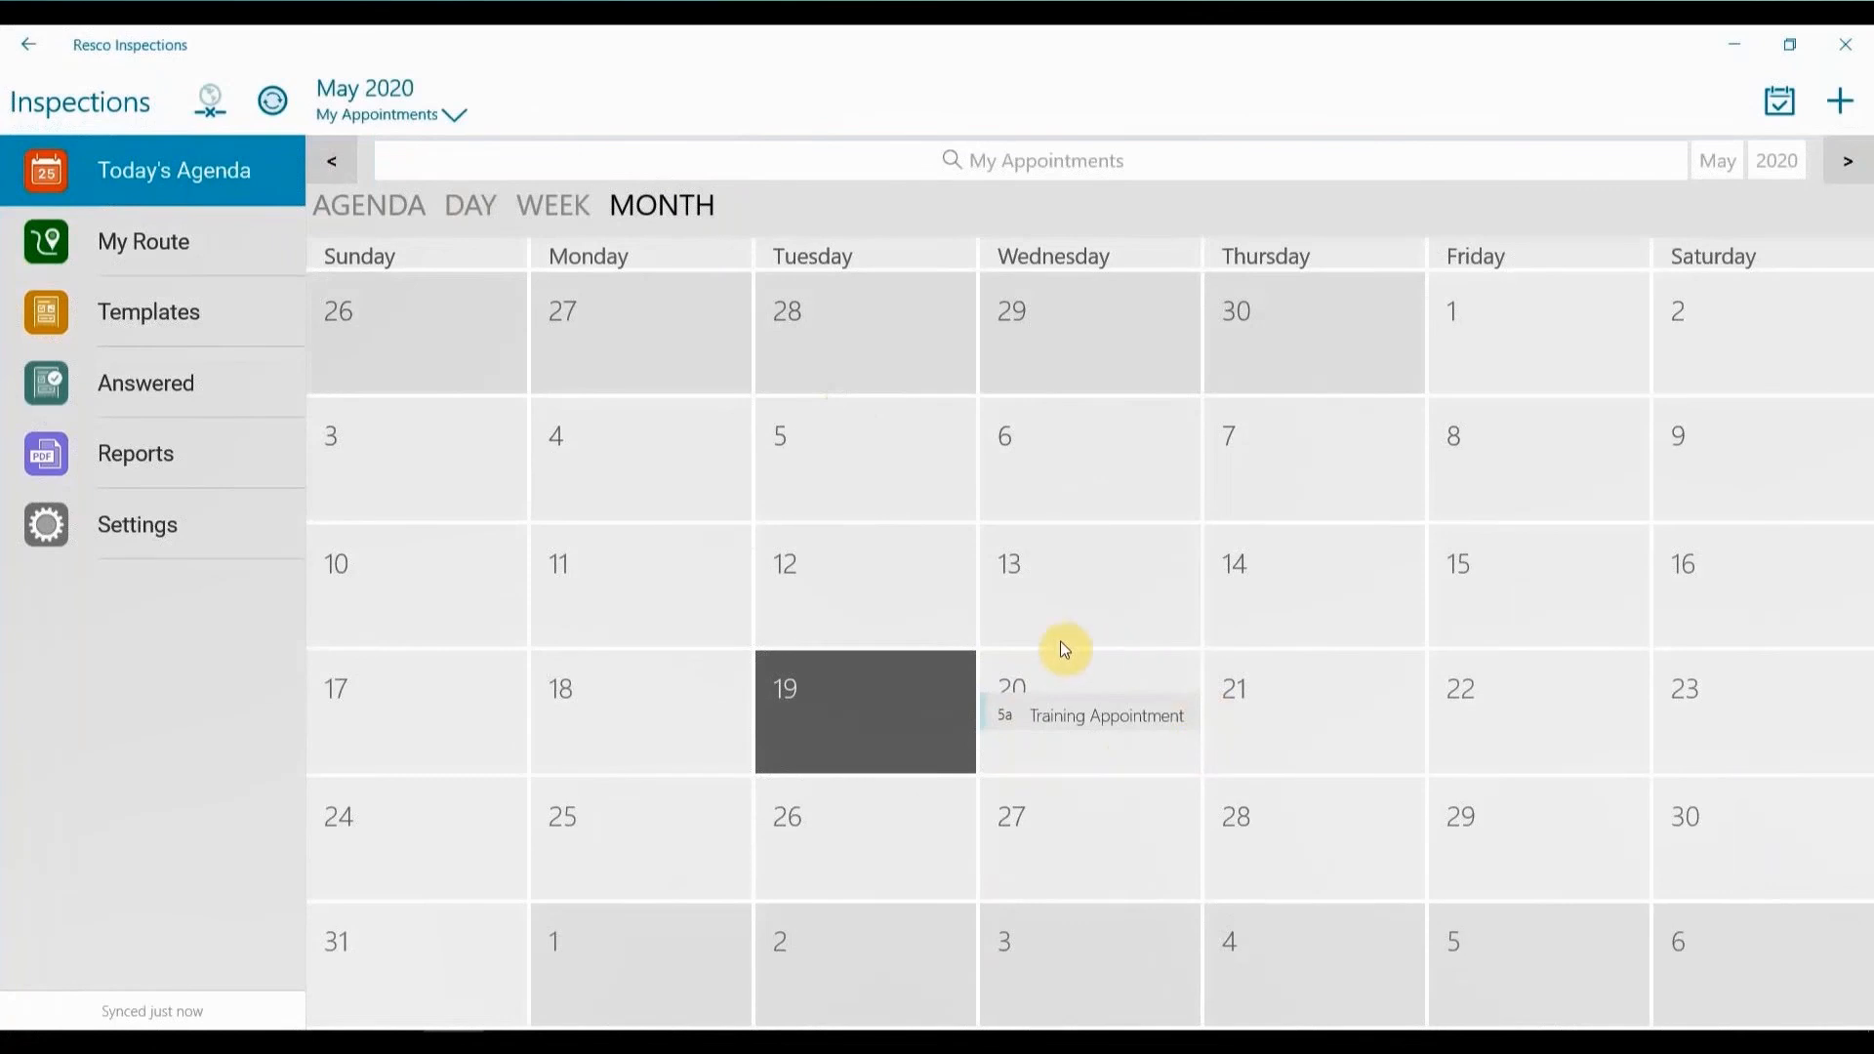
pyautogui.click(369, 205)
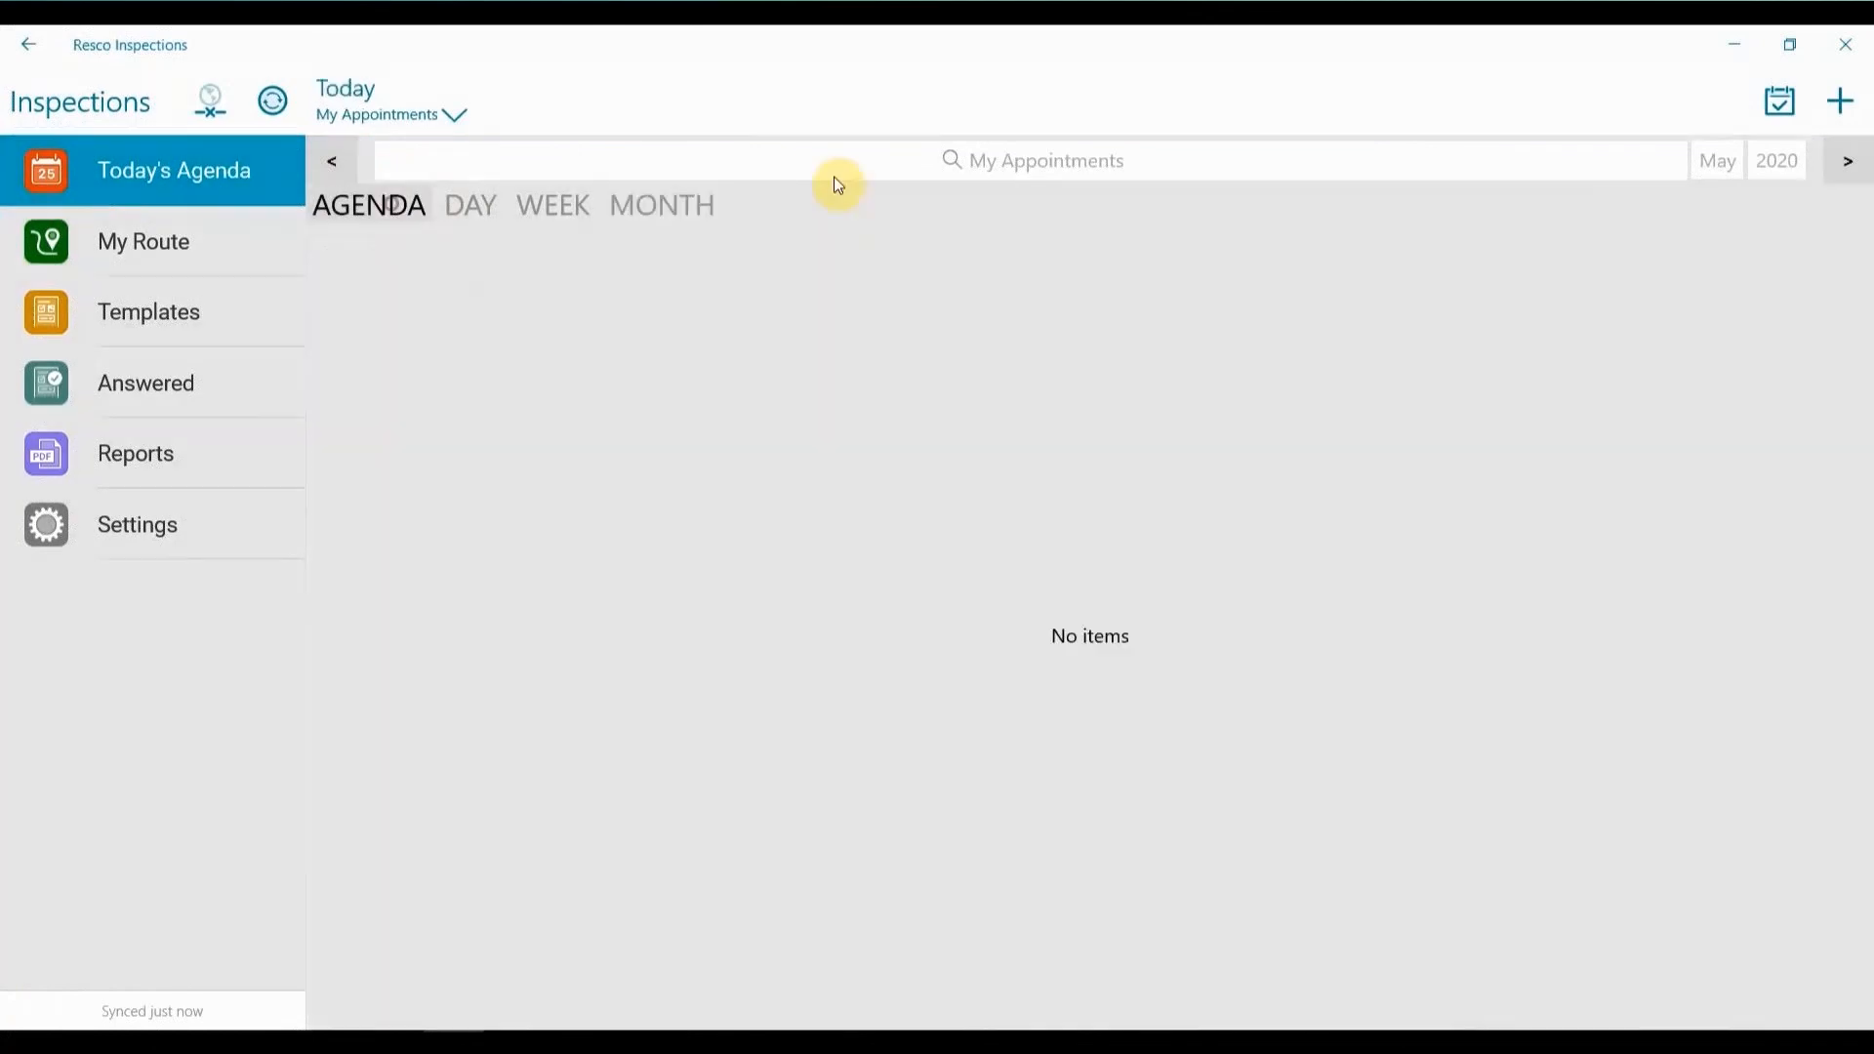
pyautogui.click(1847, 161)
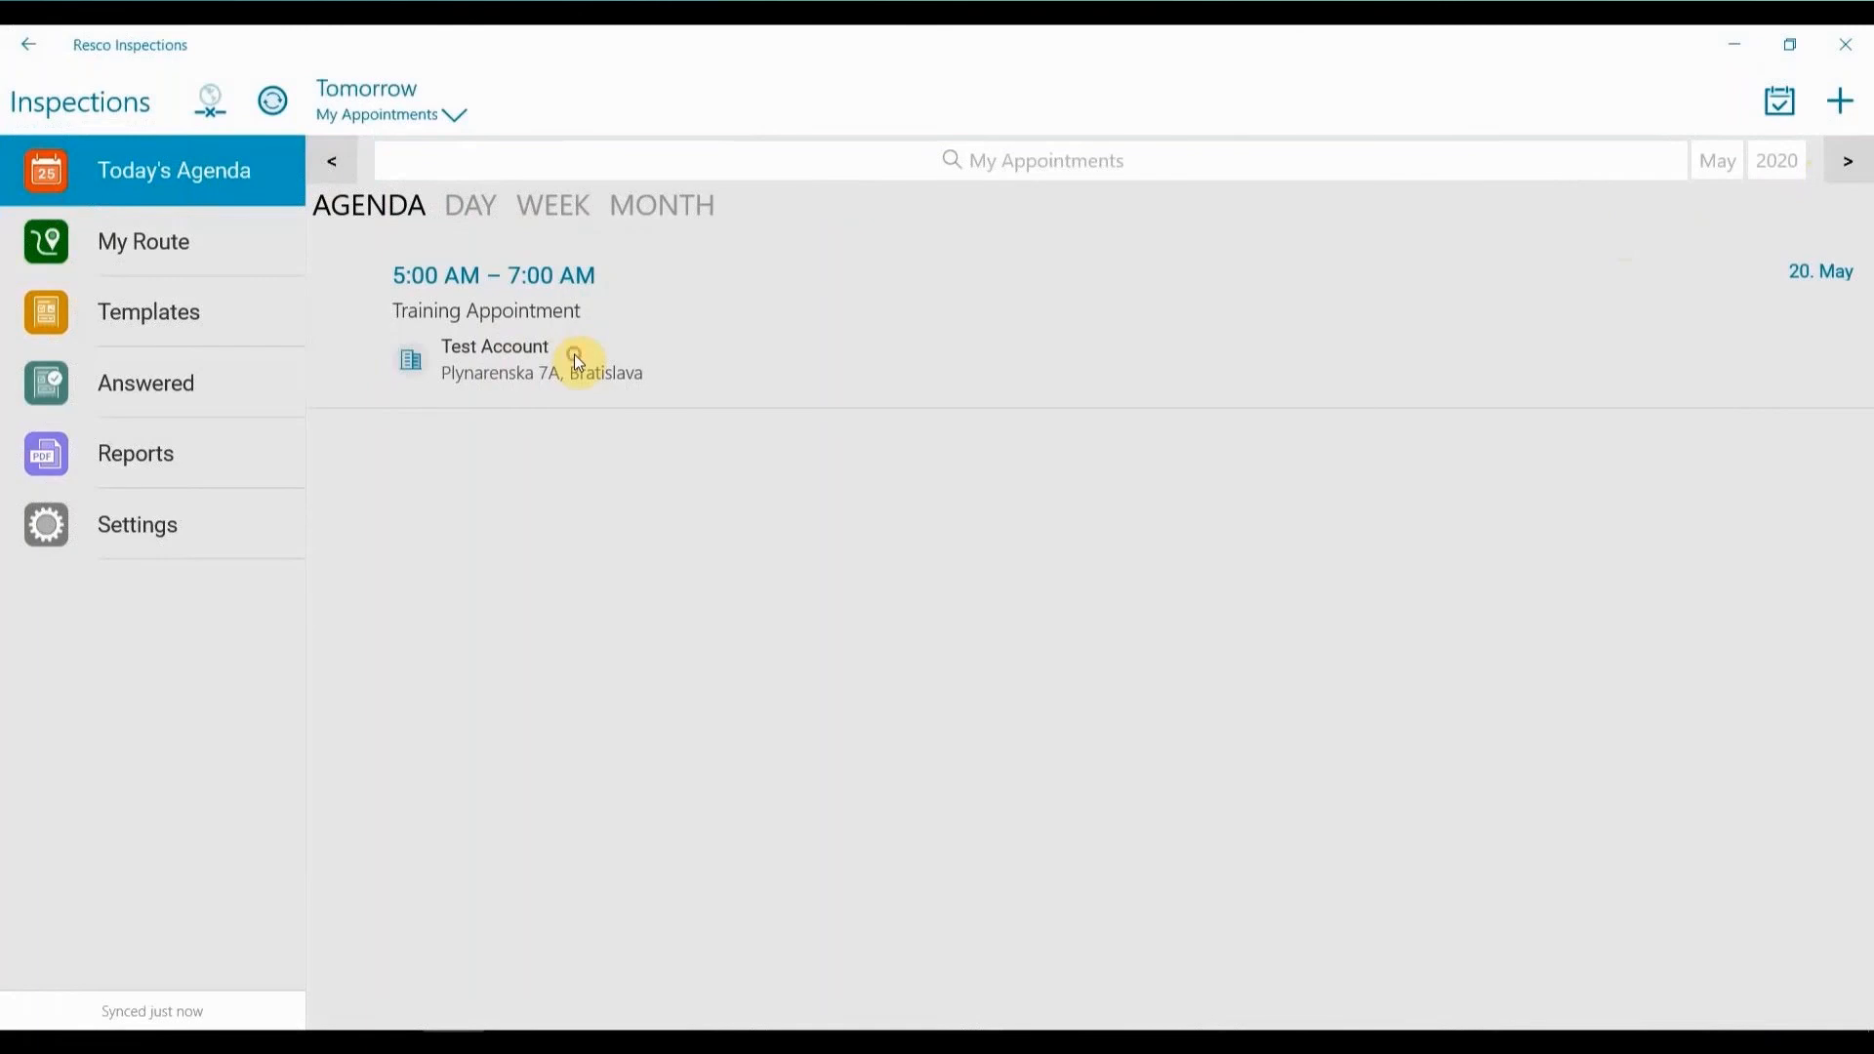
pyautogui.click(558, 371)
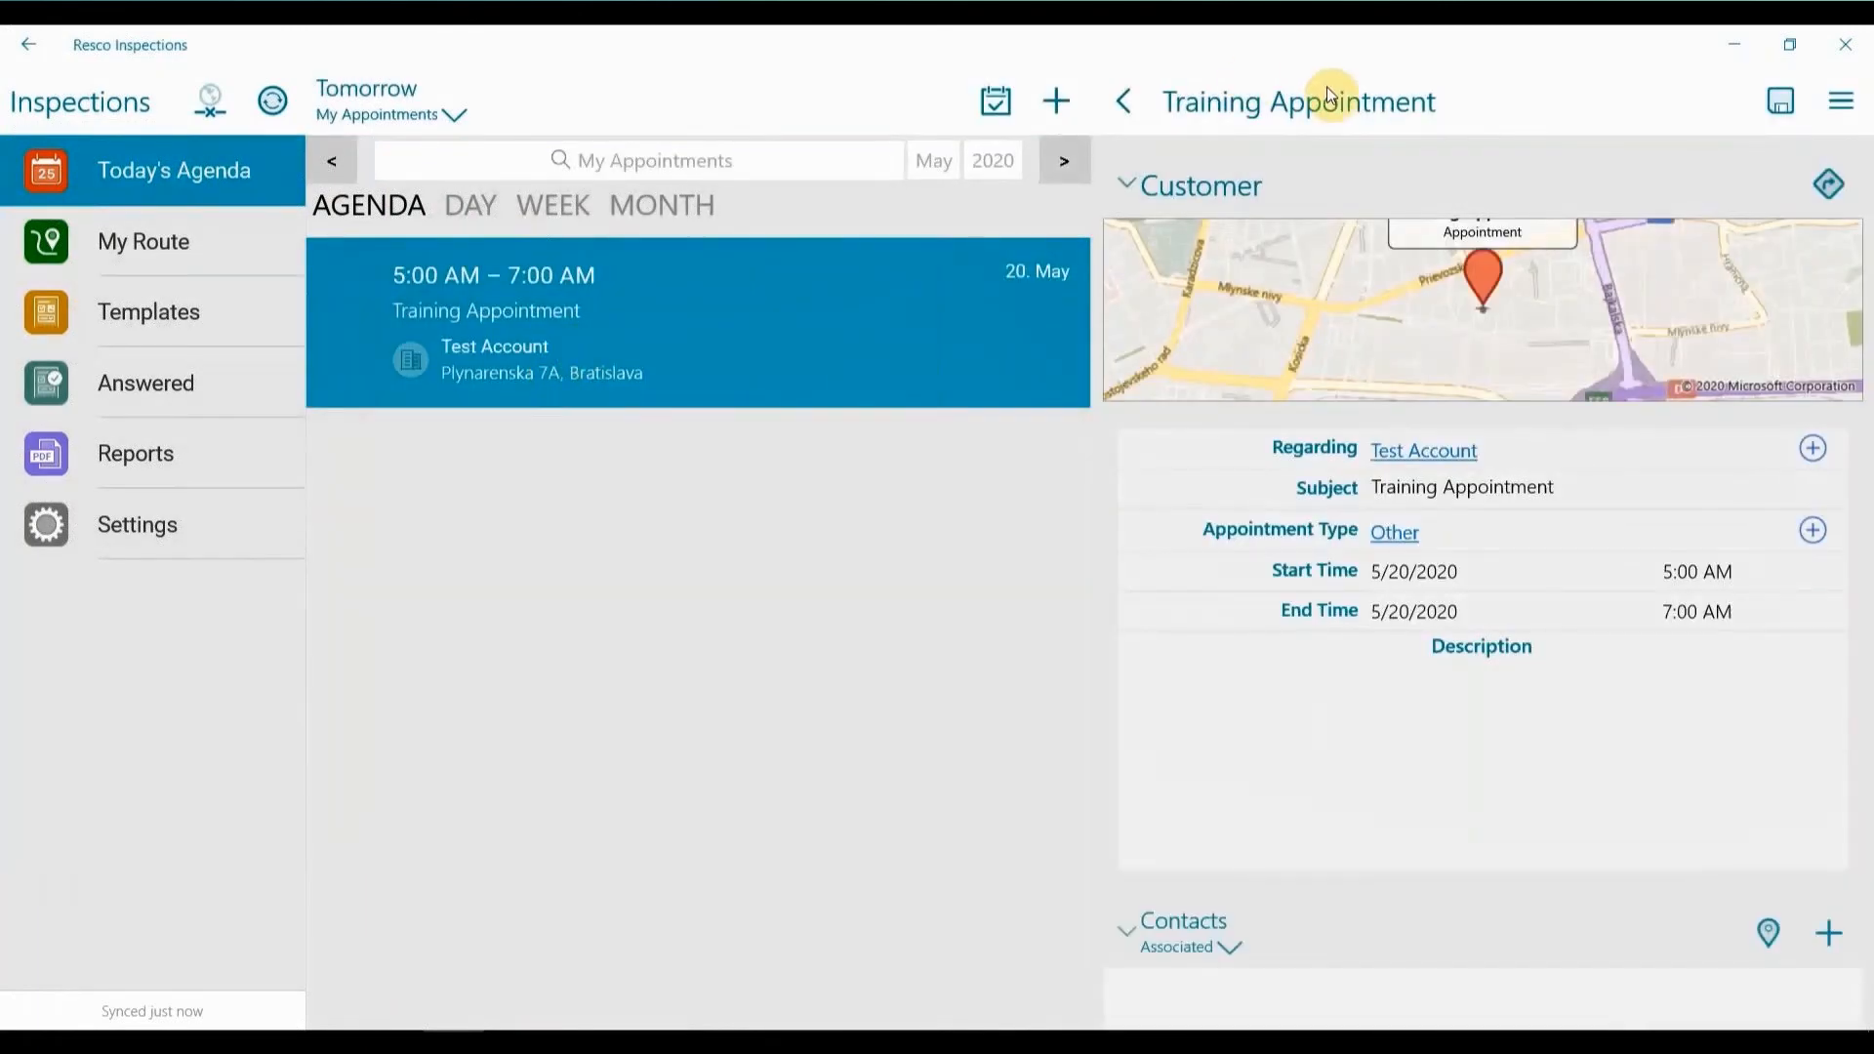
pyautogui.click(1327, 97)
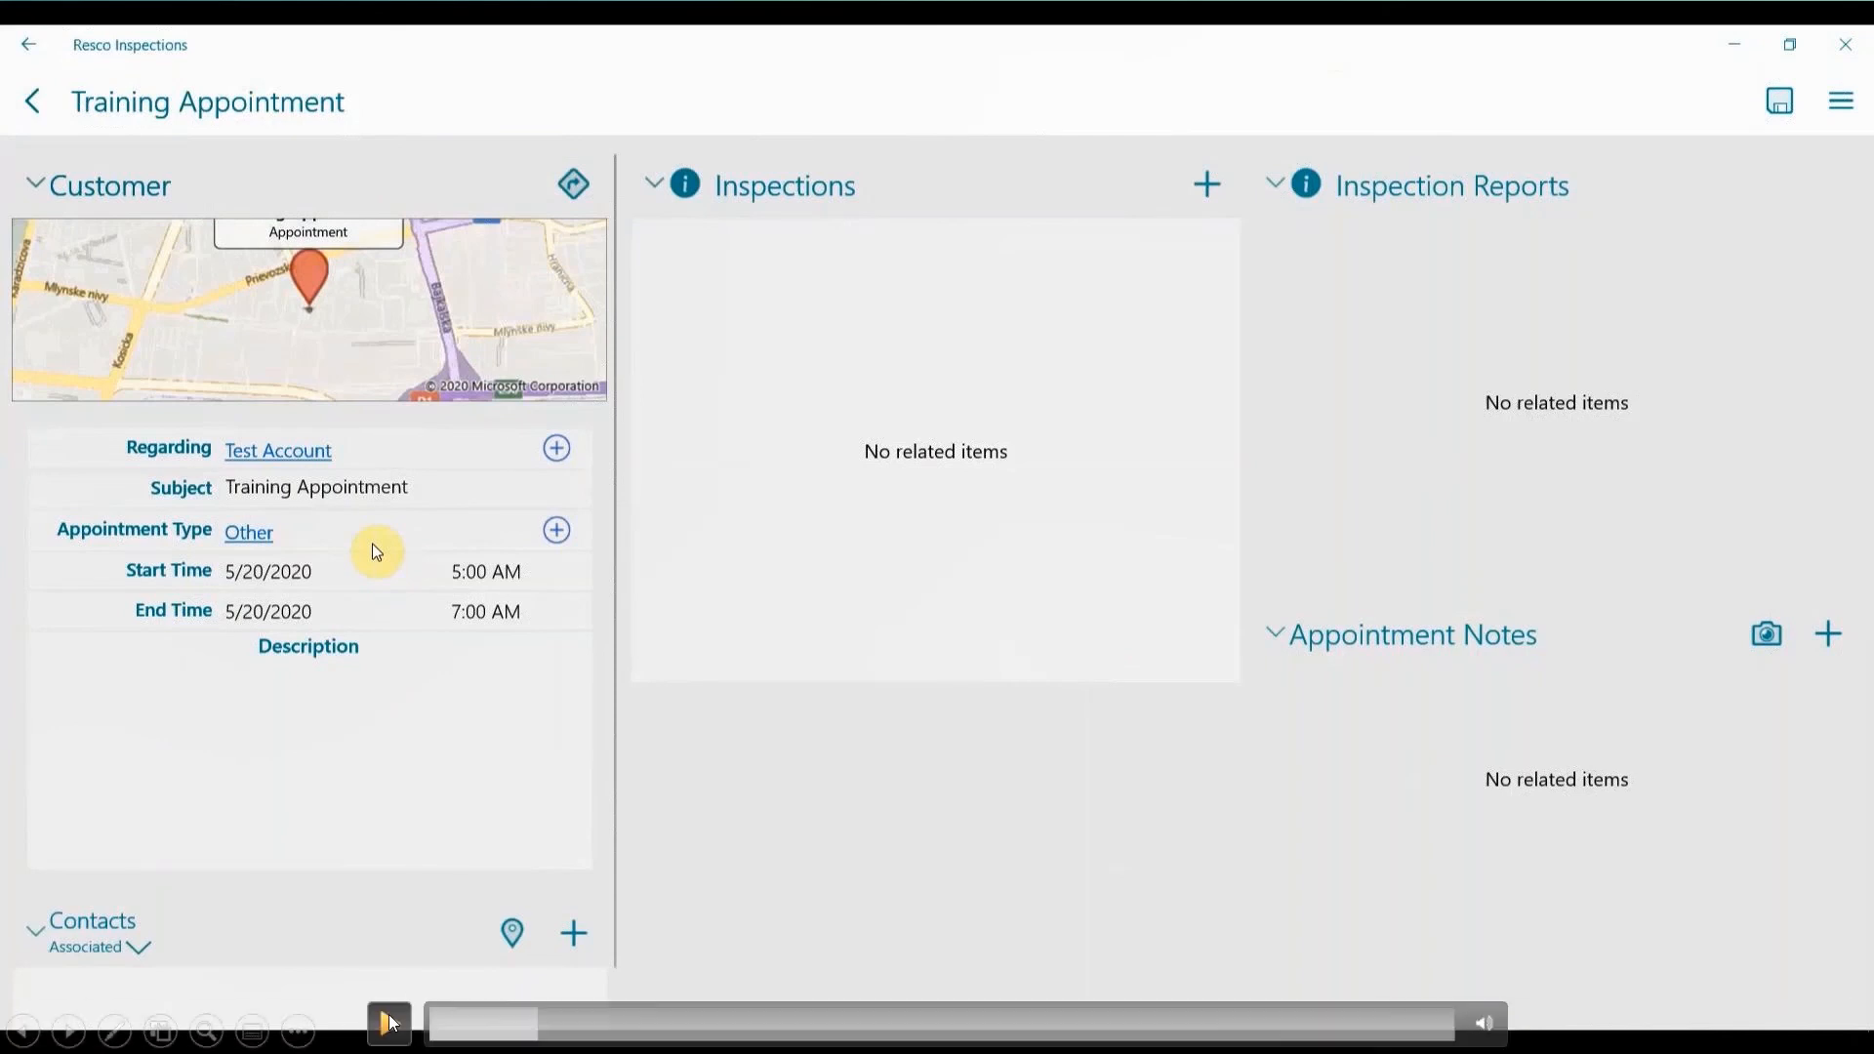
pyautogui.click(390, 1021)
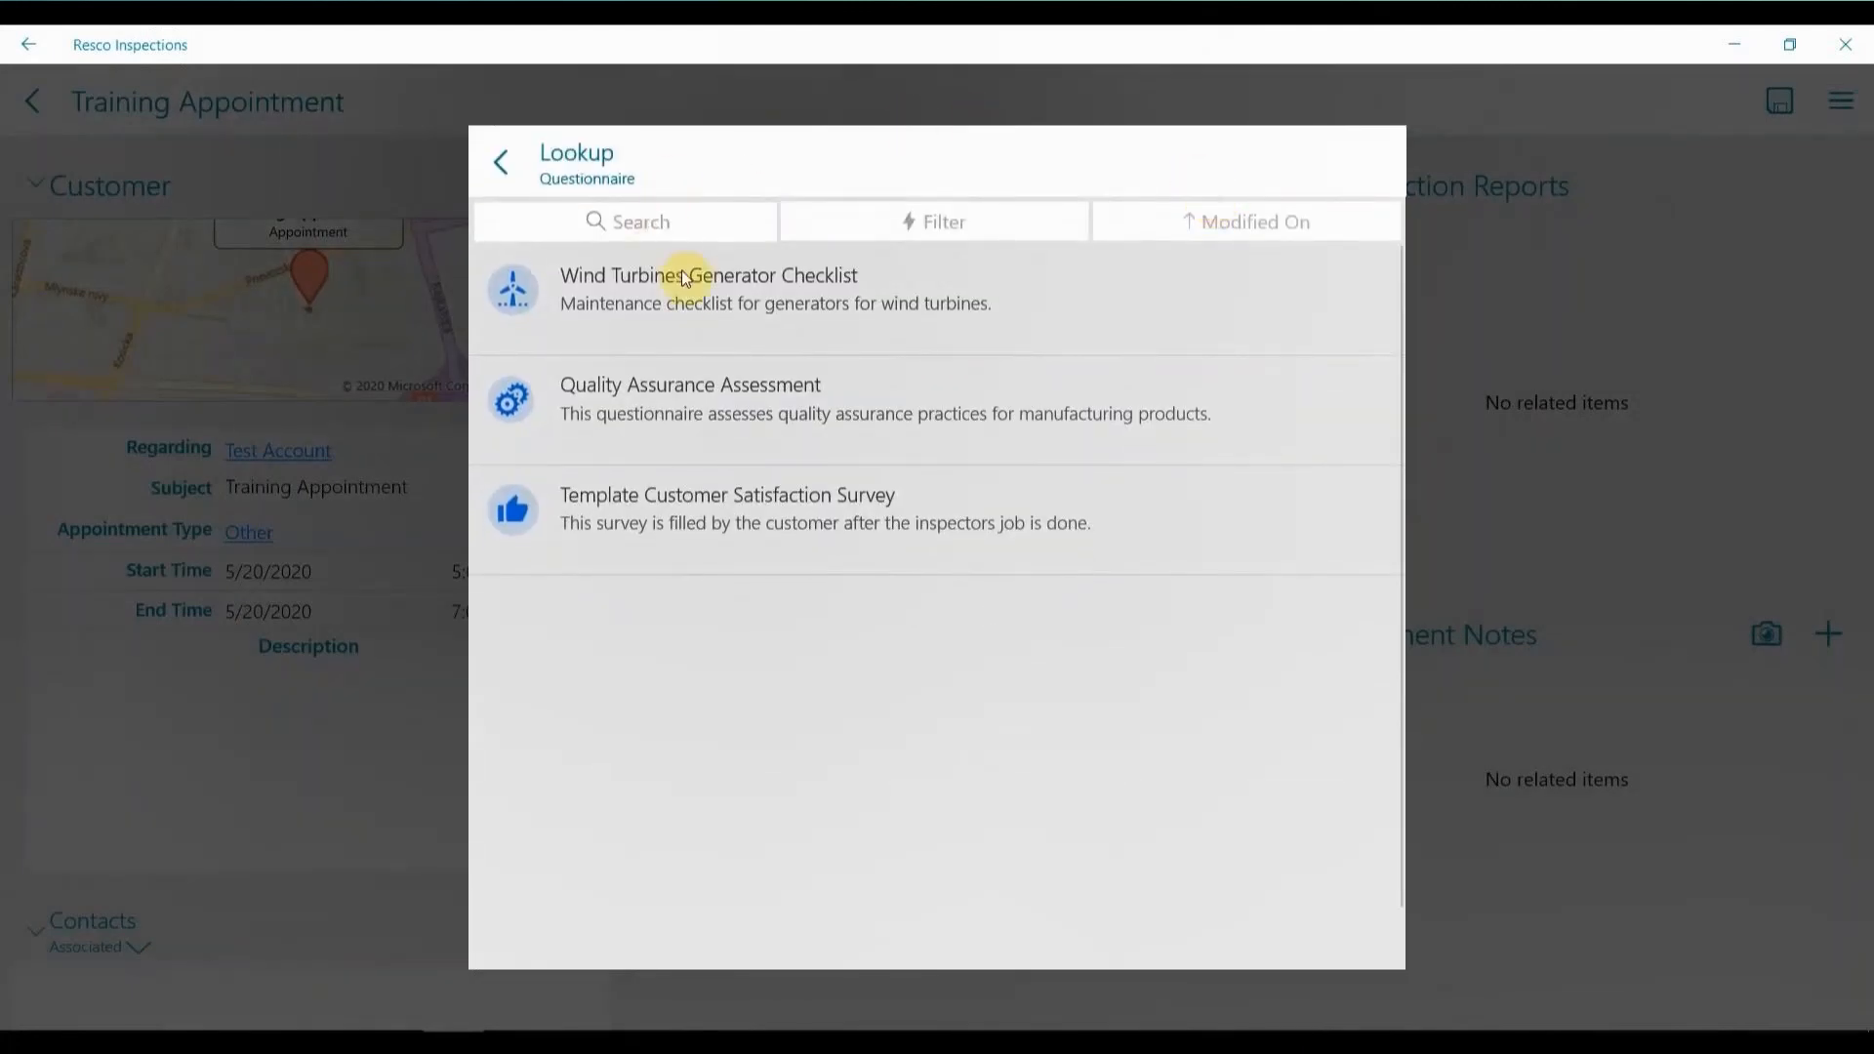
pyautogui.click(408, 1019)
pyautogui.moveTo(385, 1022)
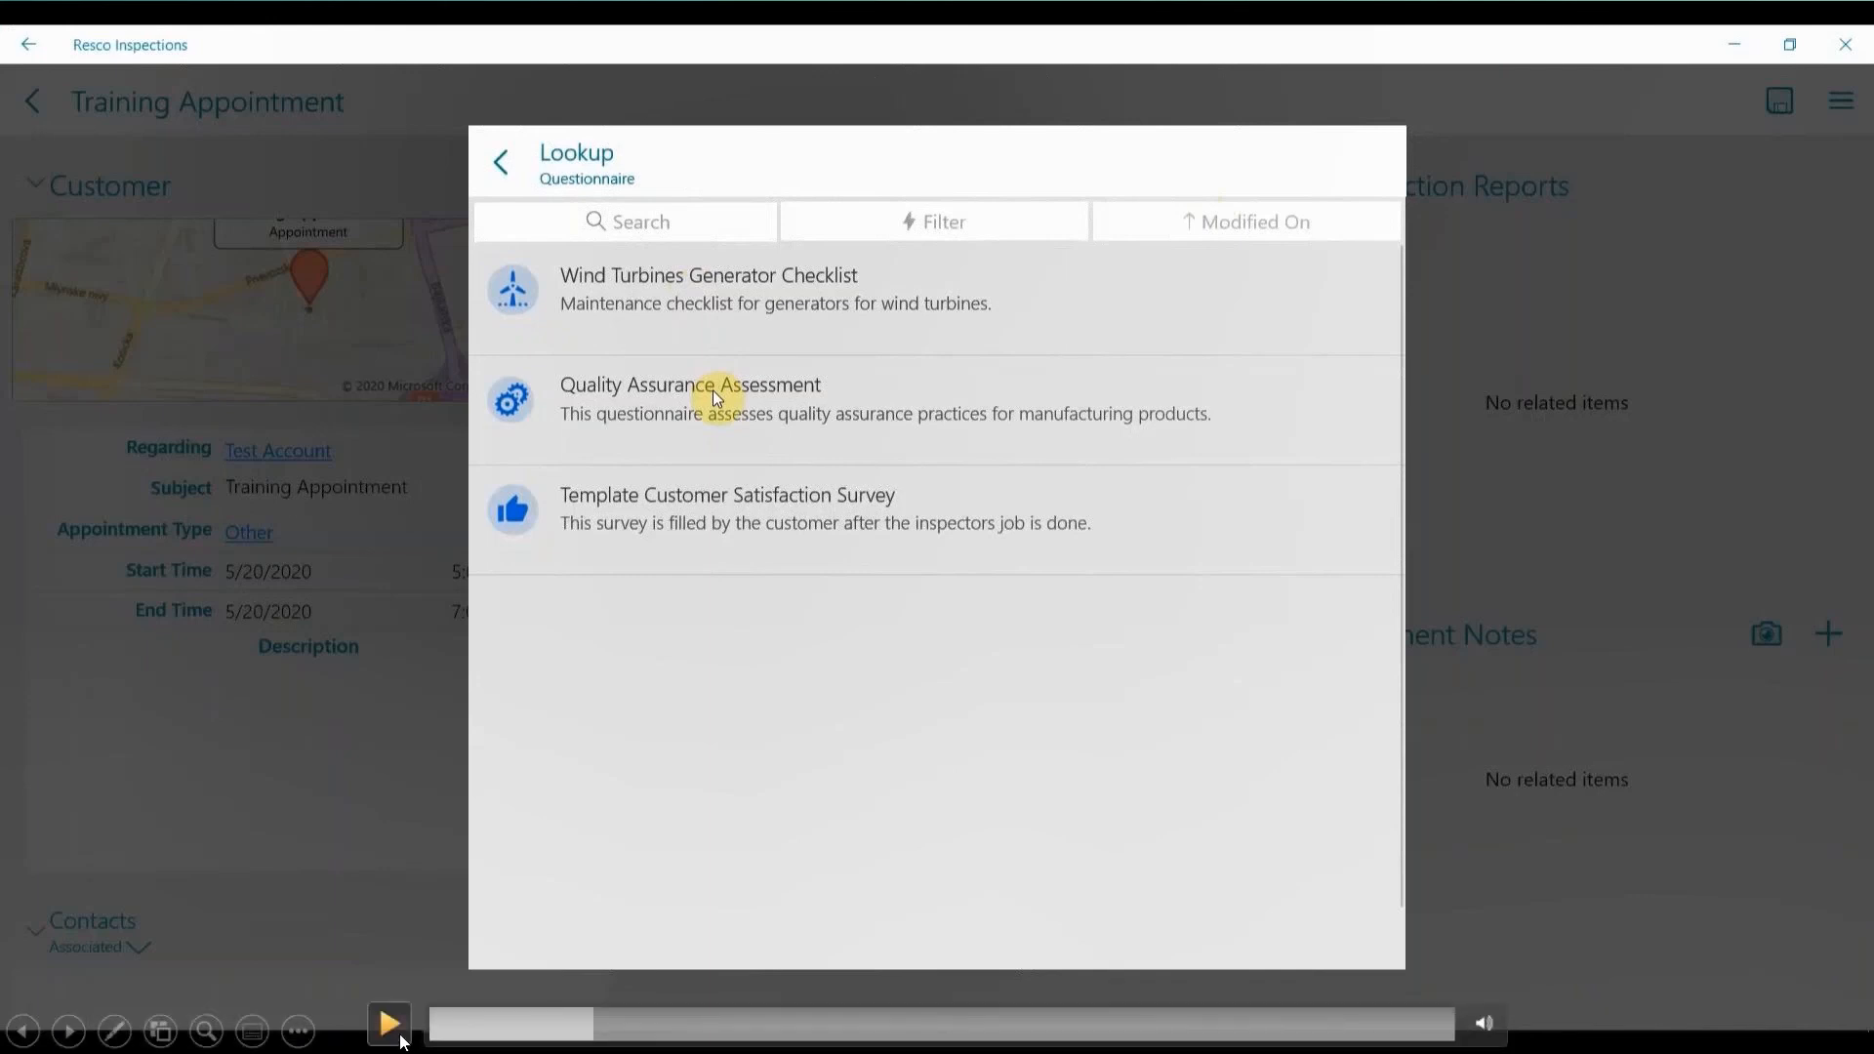
pyautogui.click(400, 1042)
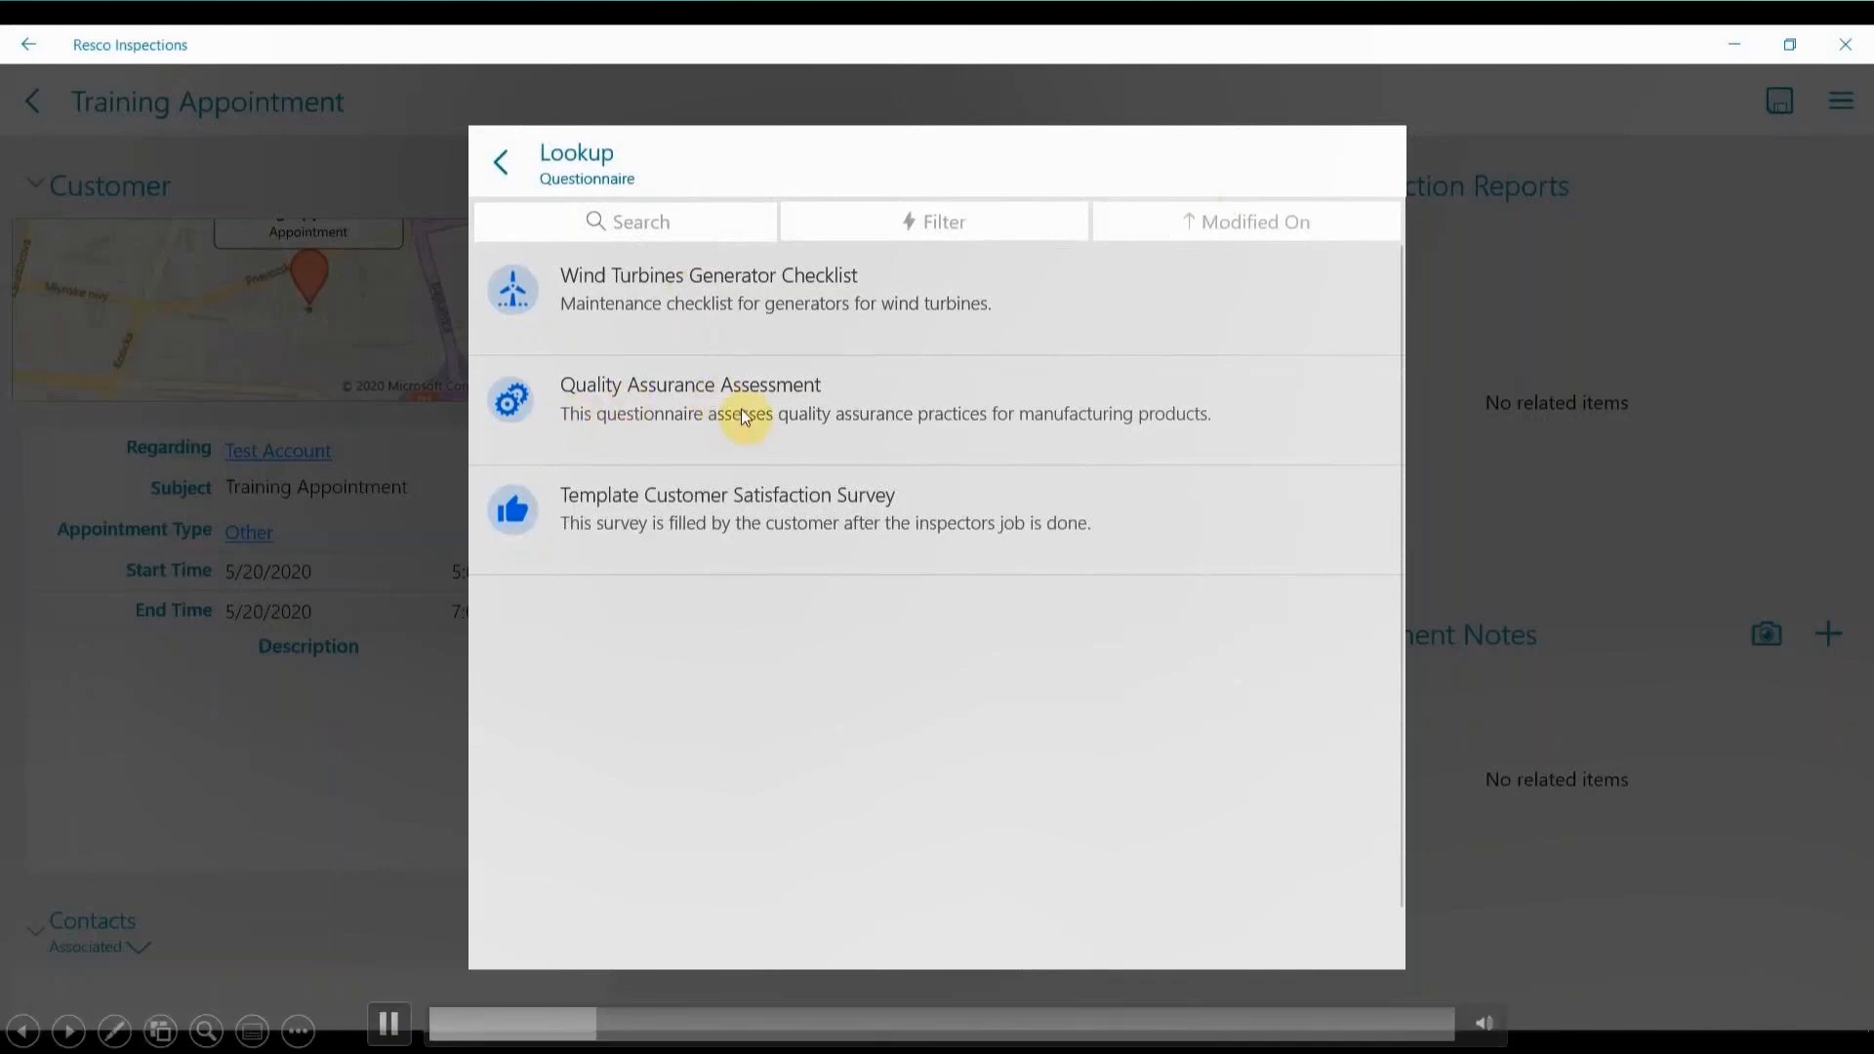
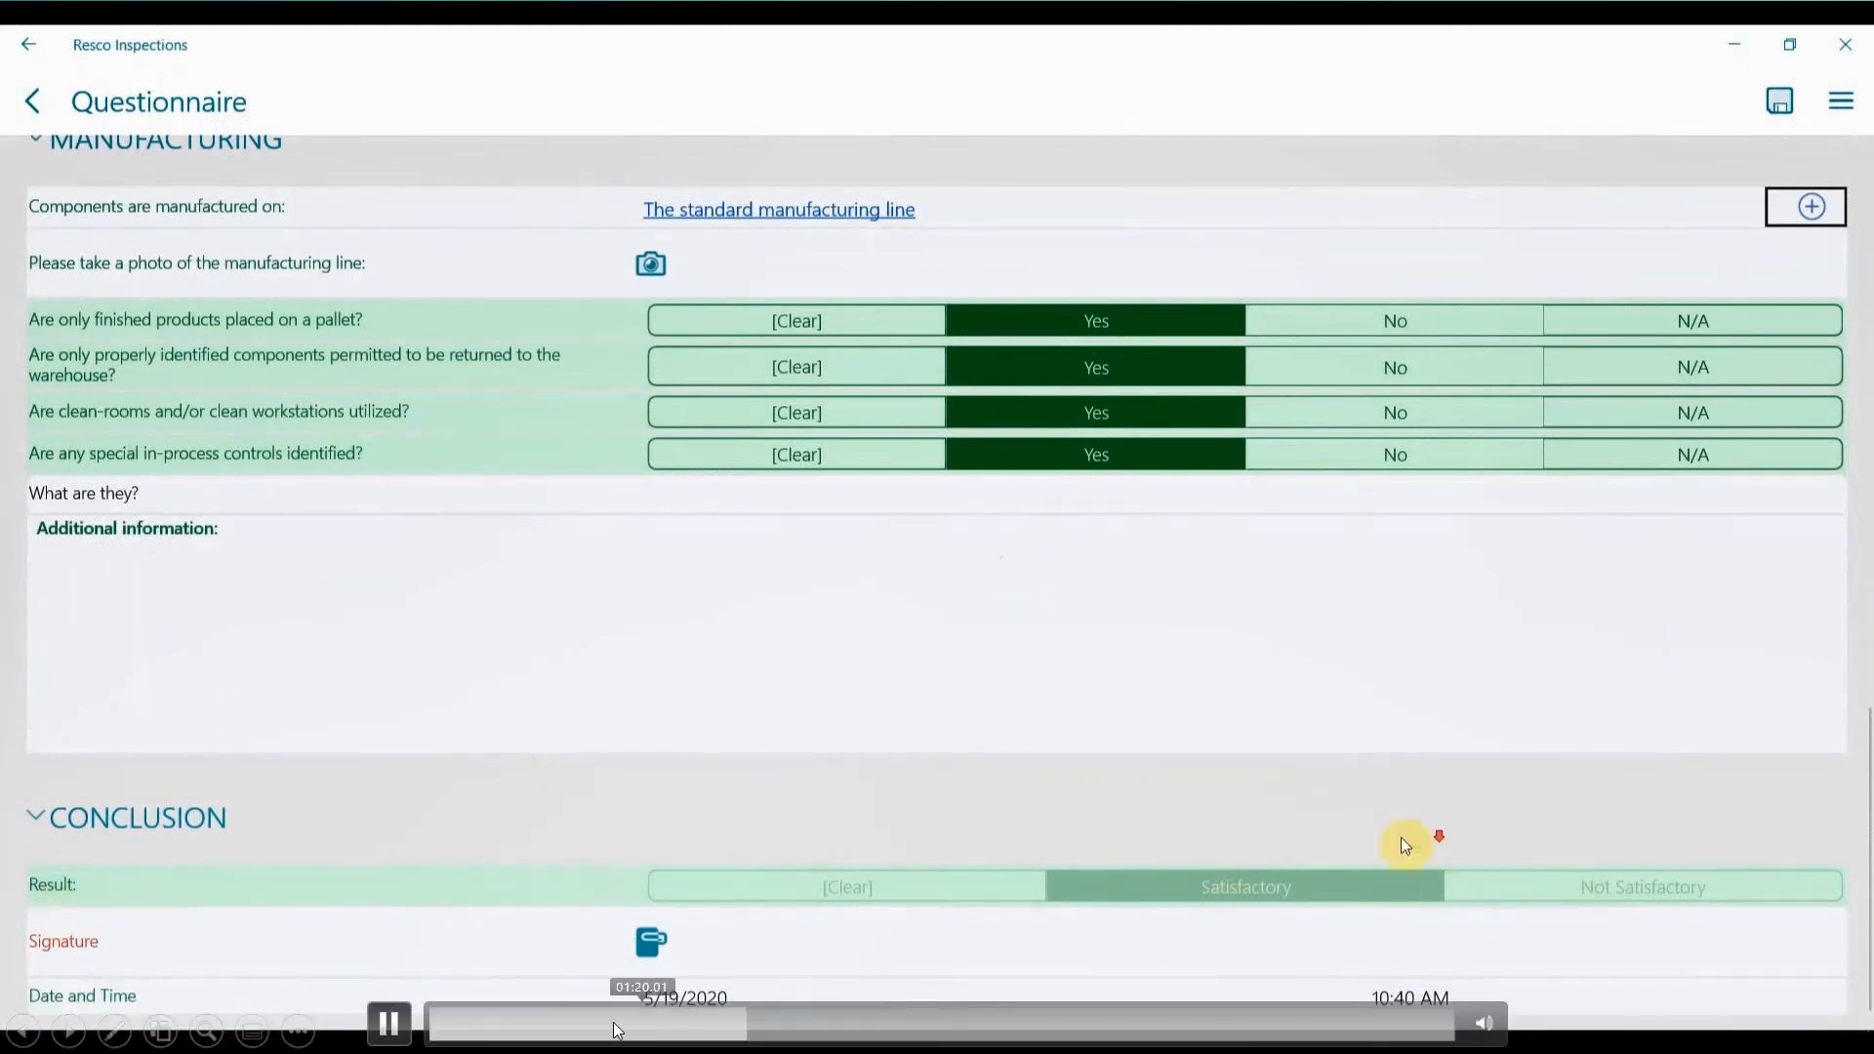
pyautogui.click(389, 1023)
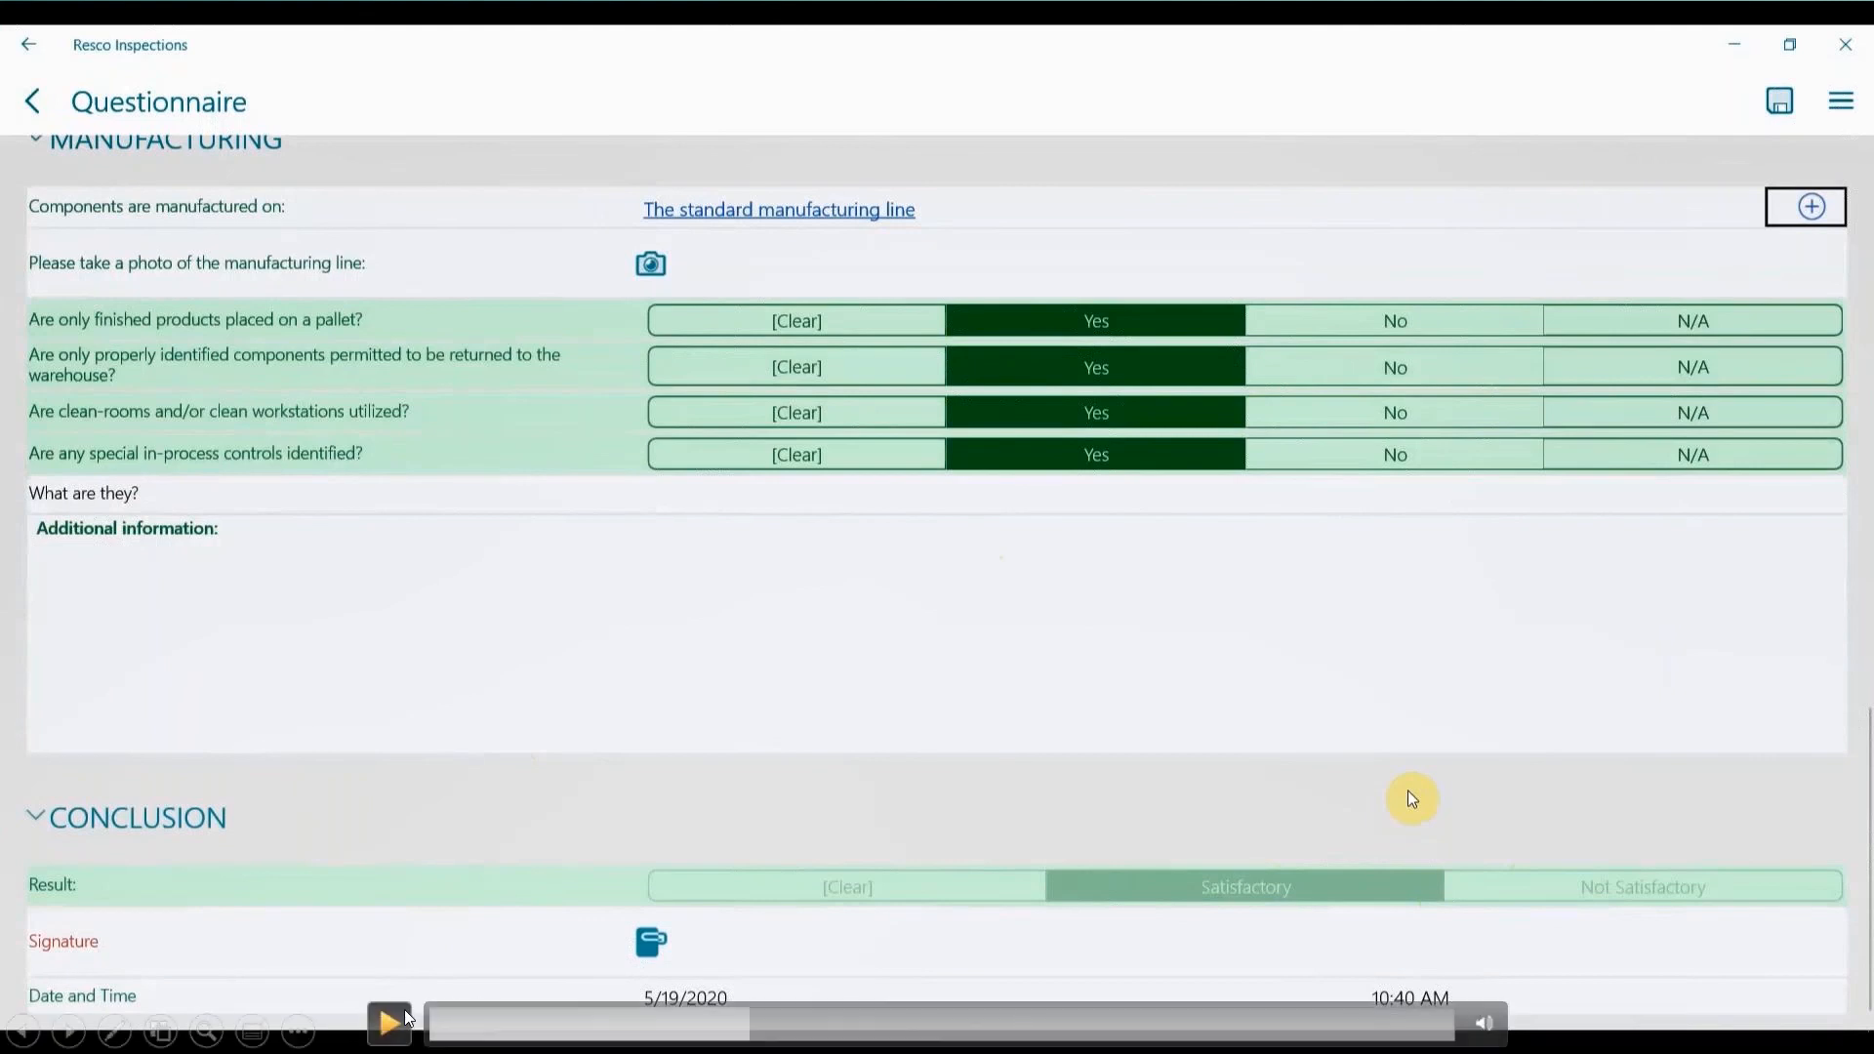
pyautogui.click(390, 1021)
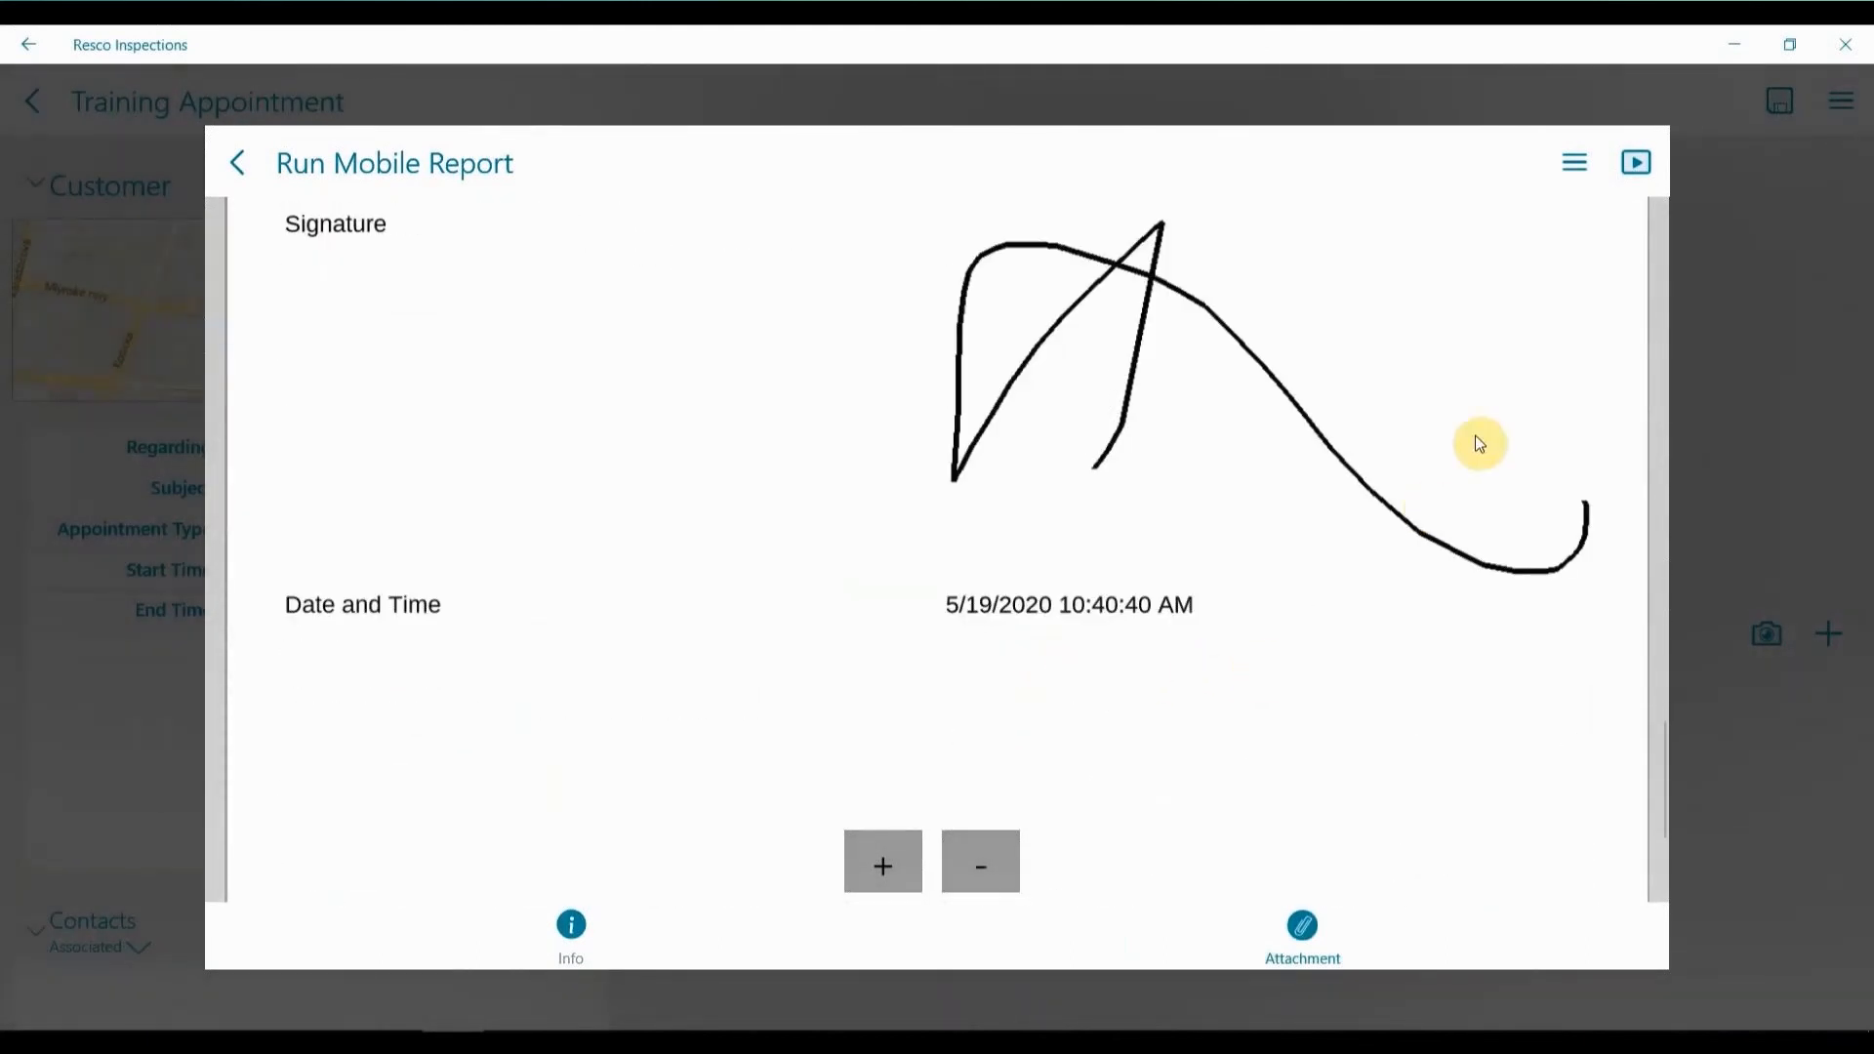
# Show the available actions for the generated mobile report, and return to the Training Appointment.
pyautogui.click(1562, 160)
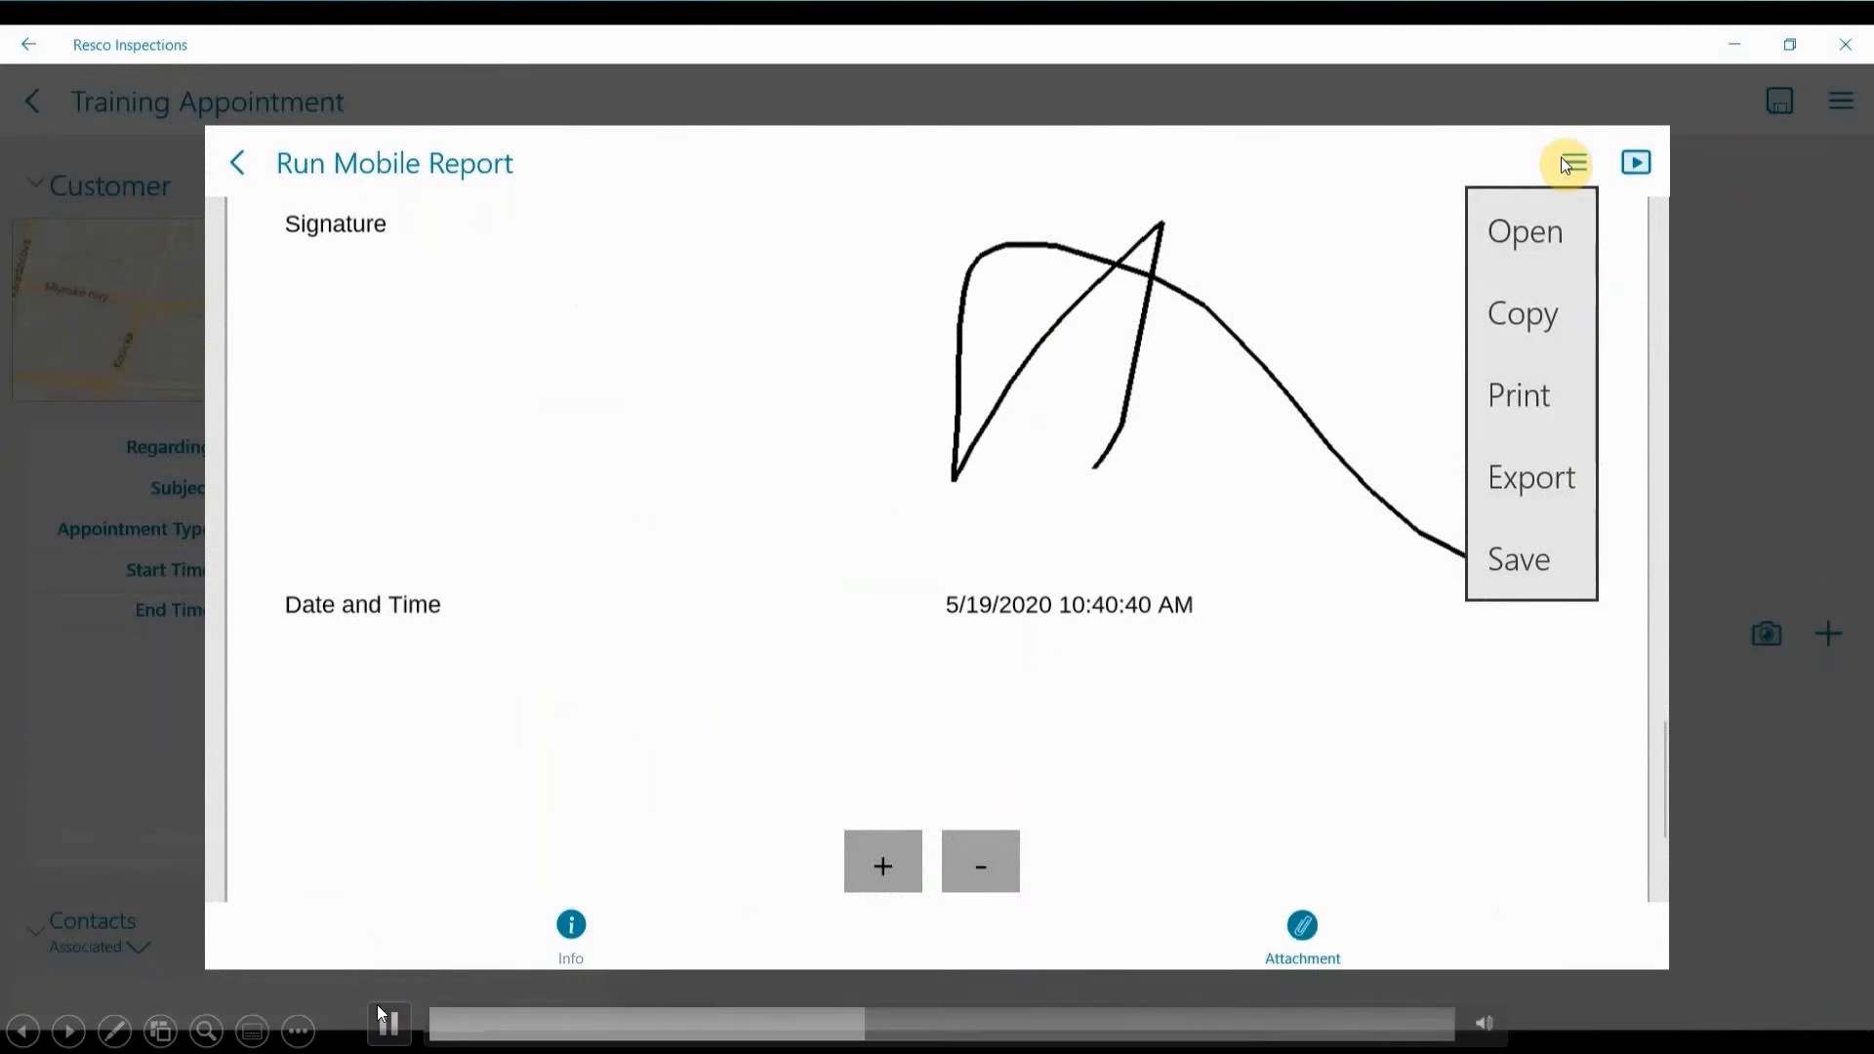
pyautogui.click(388, 1023)
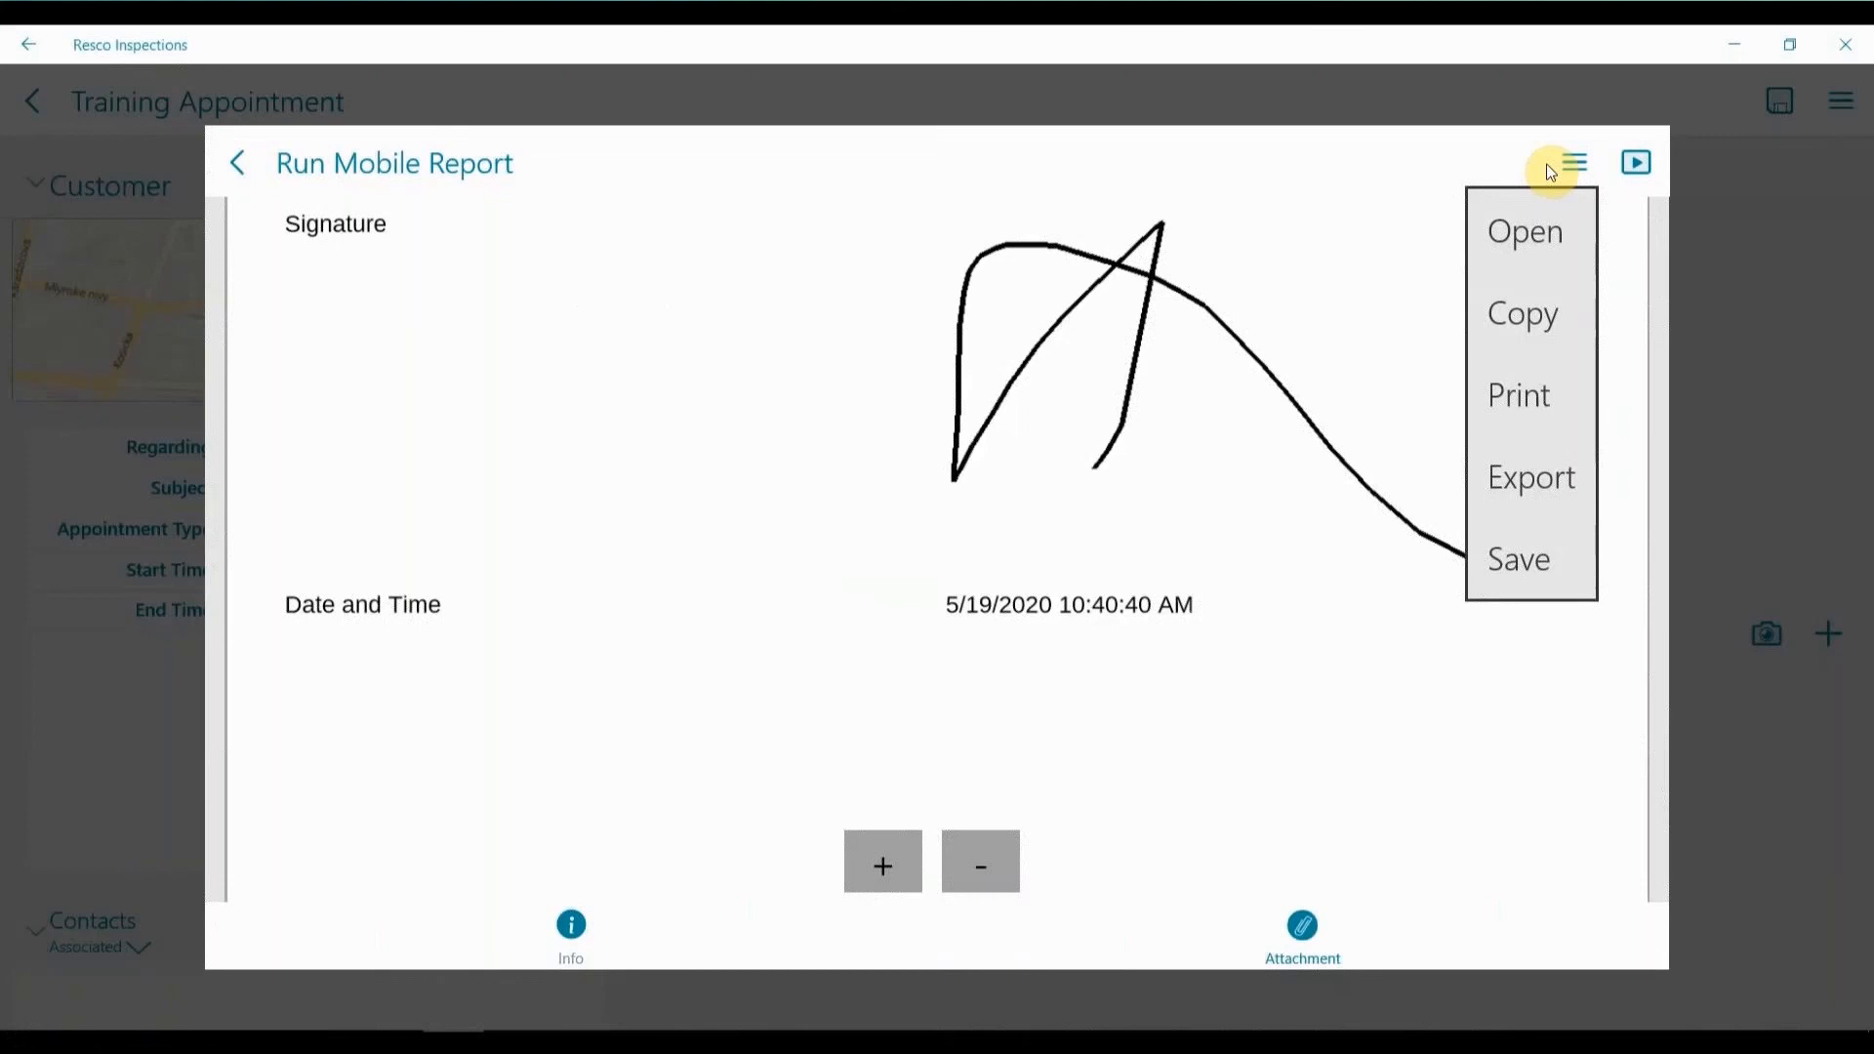
pyautogui.click(386, 1023)
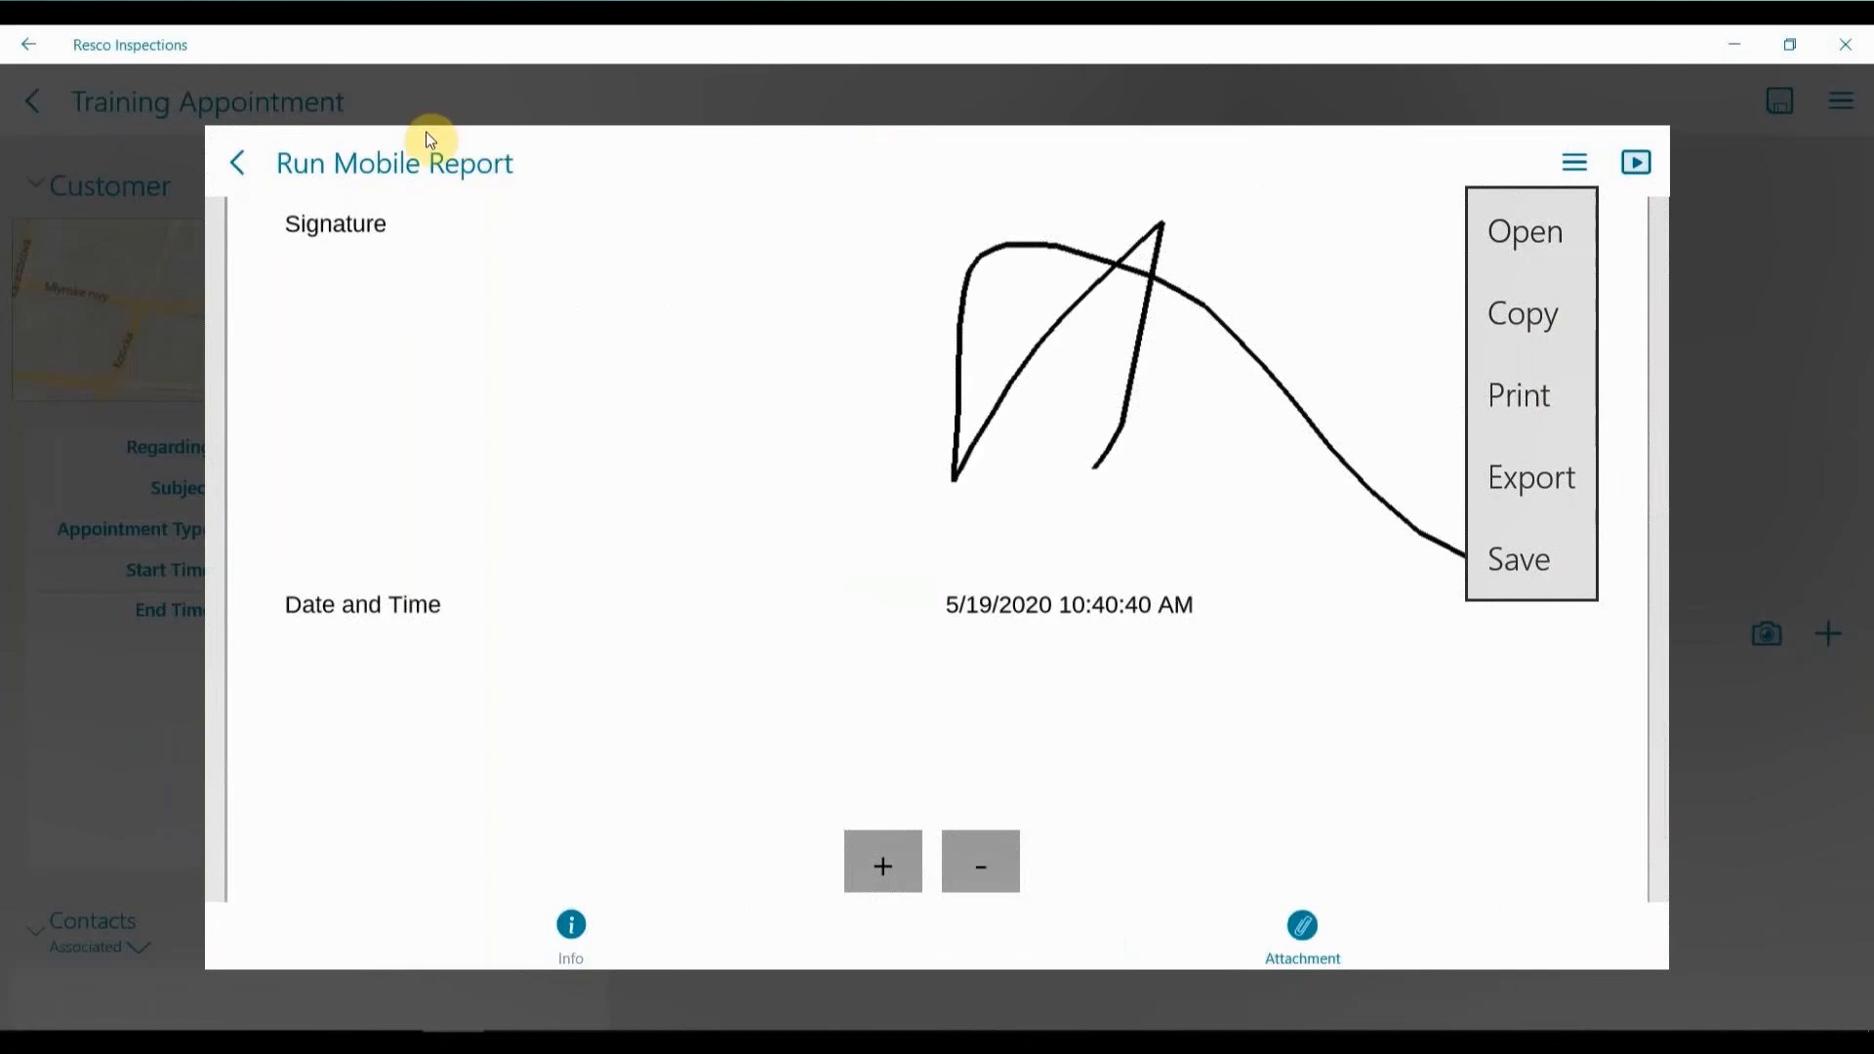
pyautogui.click(239, 161)
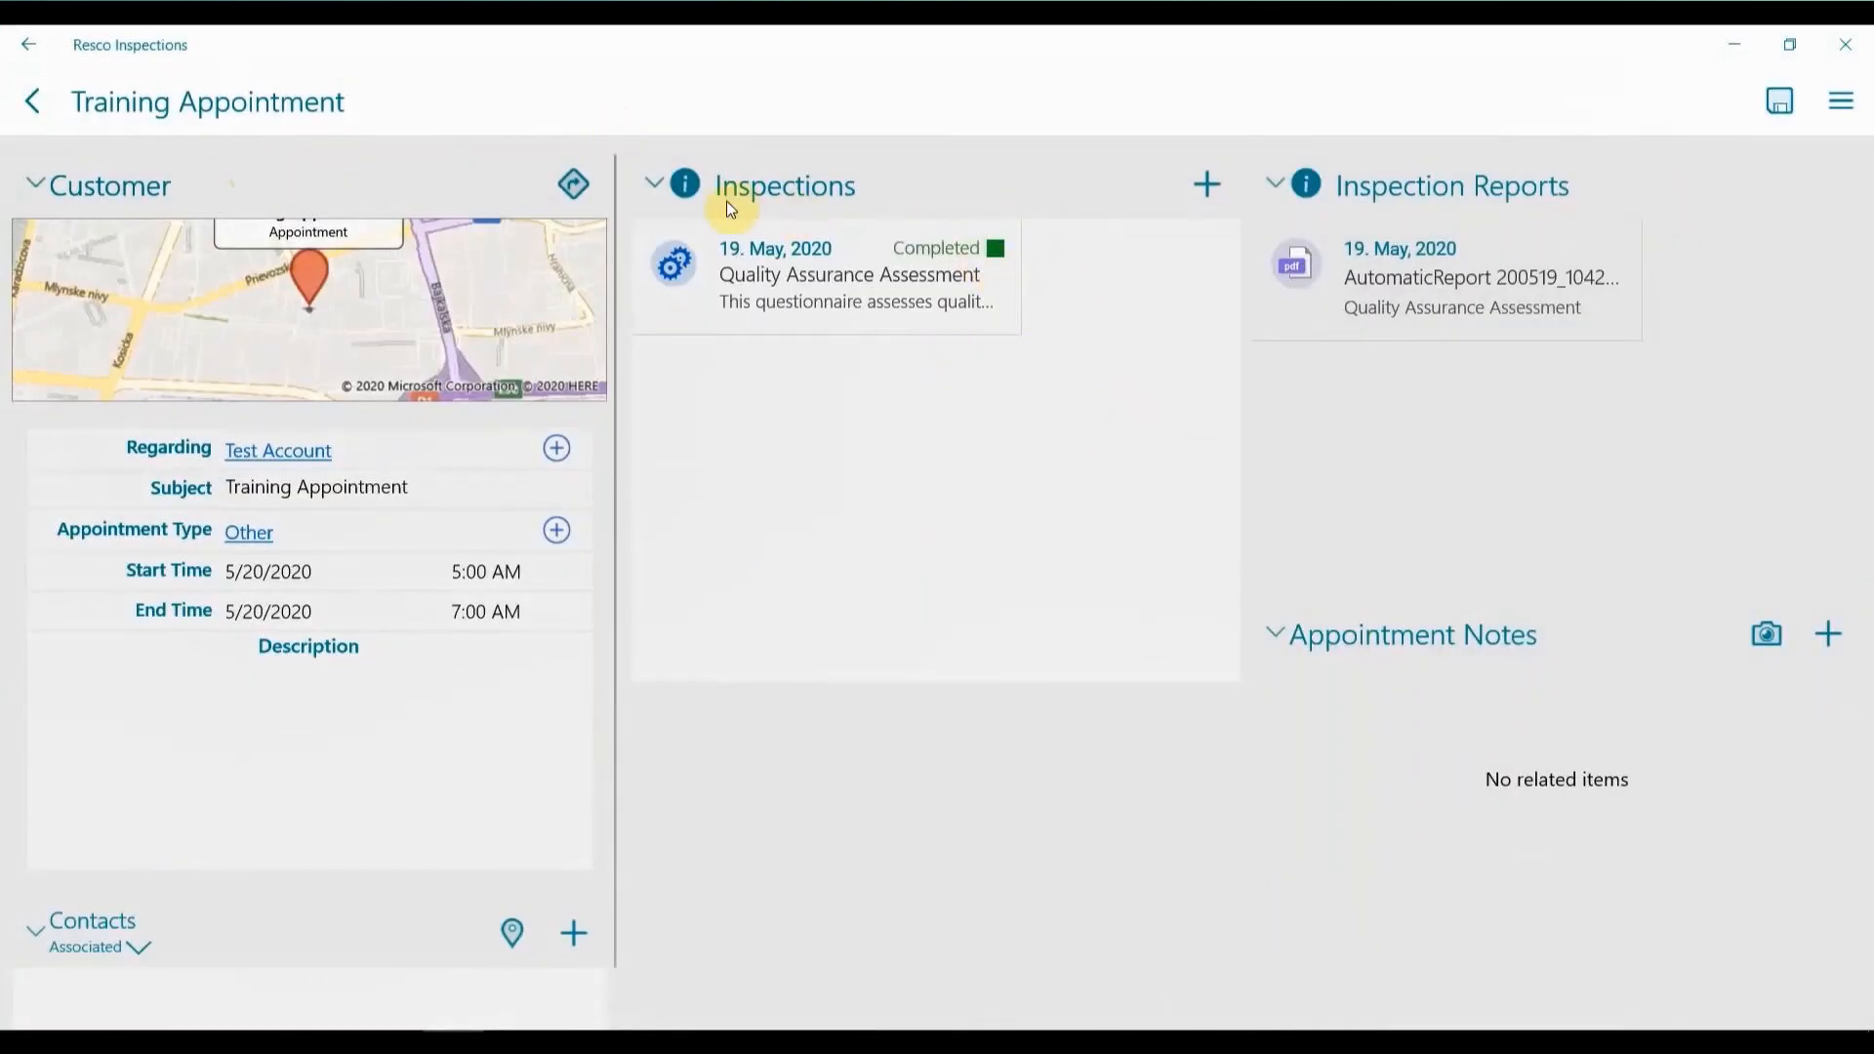
# Add the Template Customer Satisfaction Survey to the appointment's inspections, and return to the appointment without filling it in.
pyautogui.click(1196, 183)
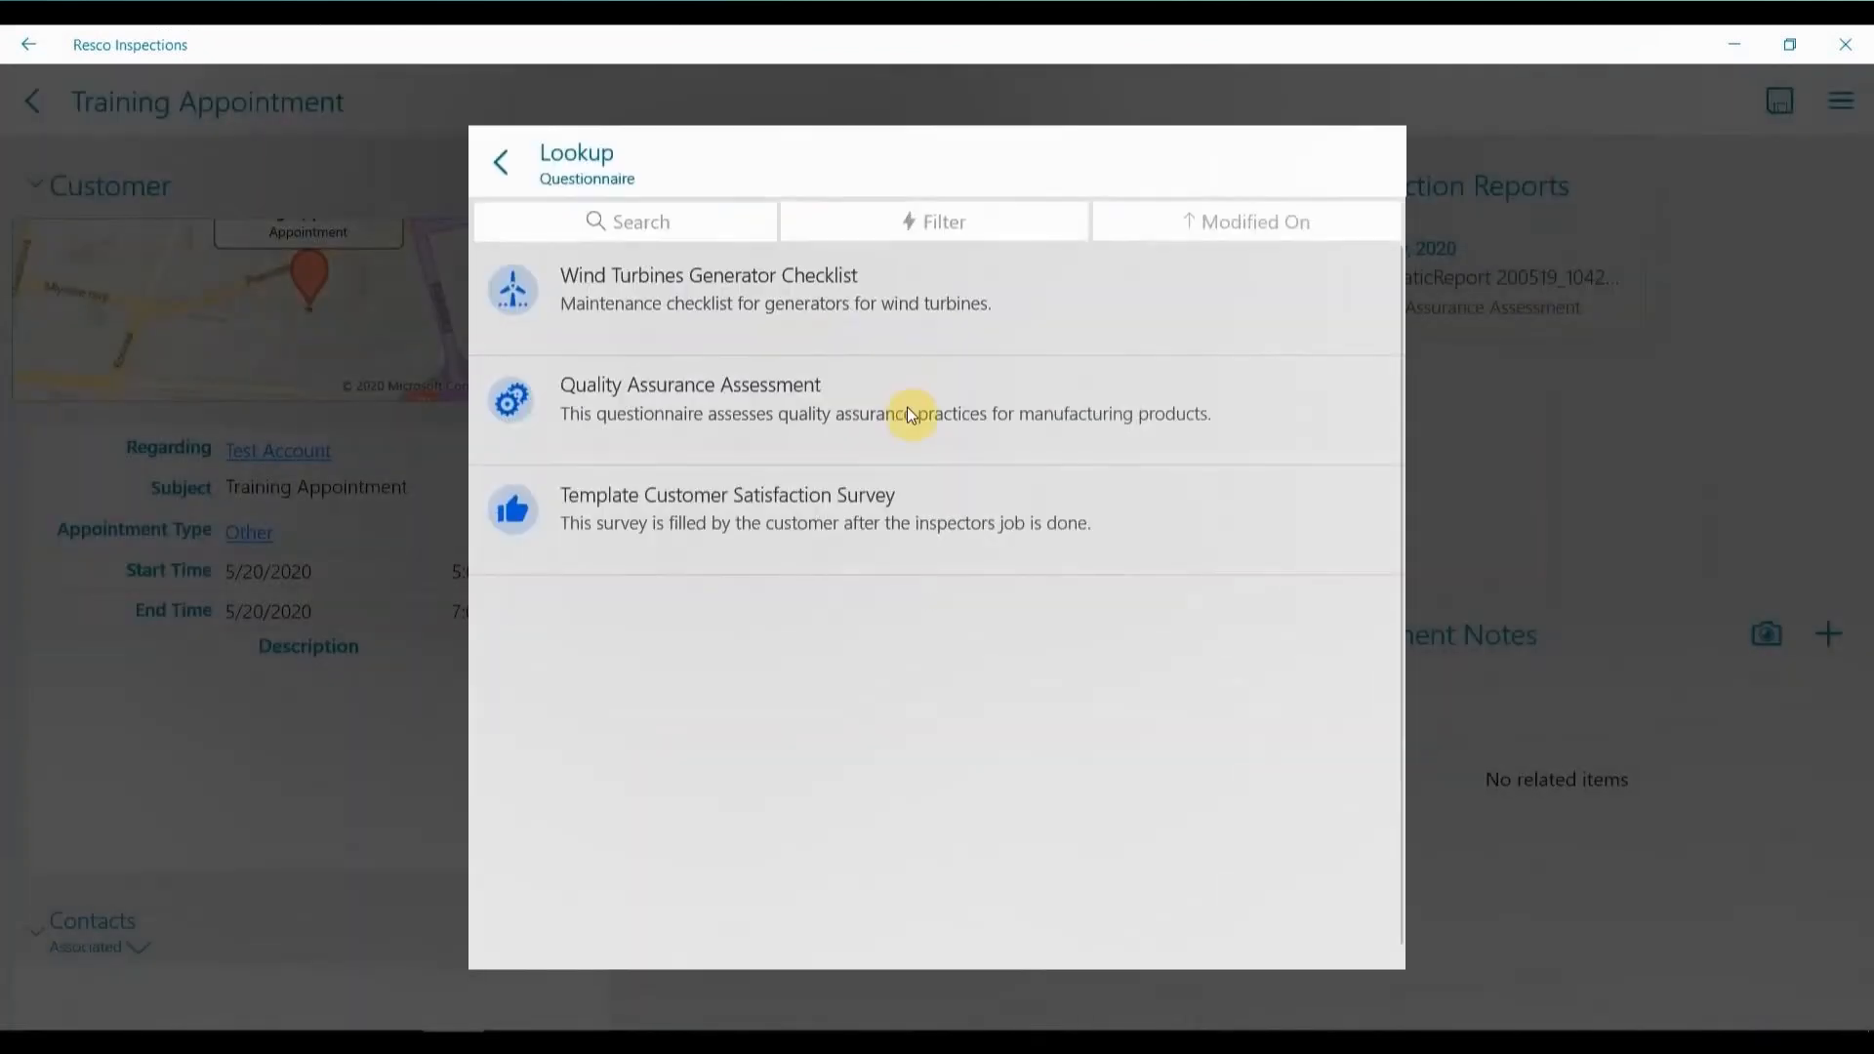
pyautogui.click(1079, 493)
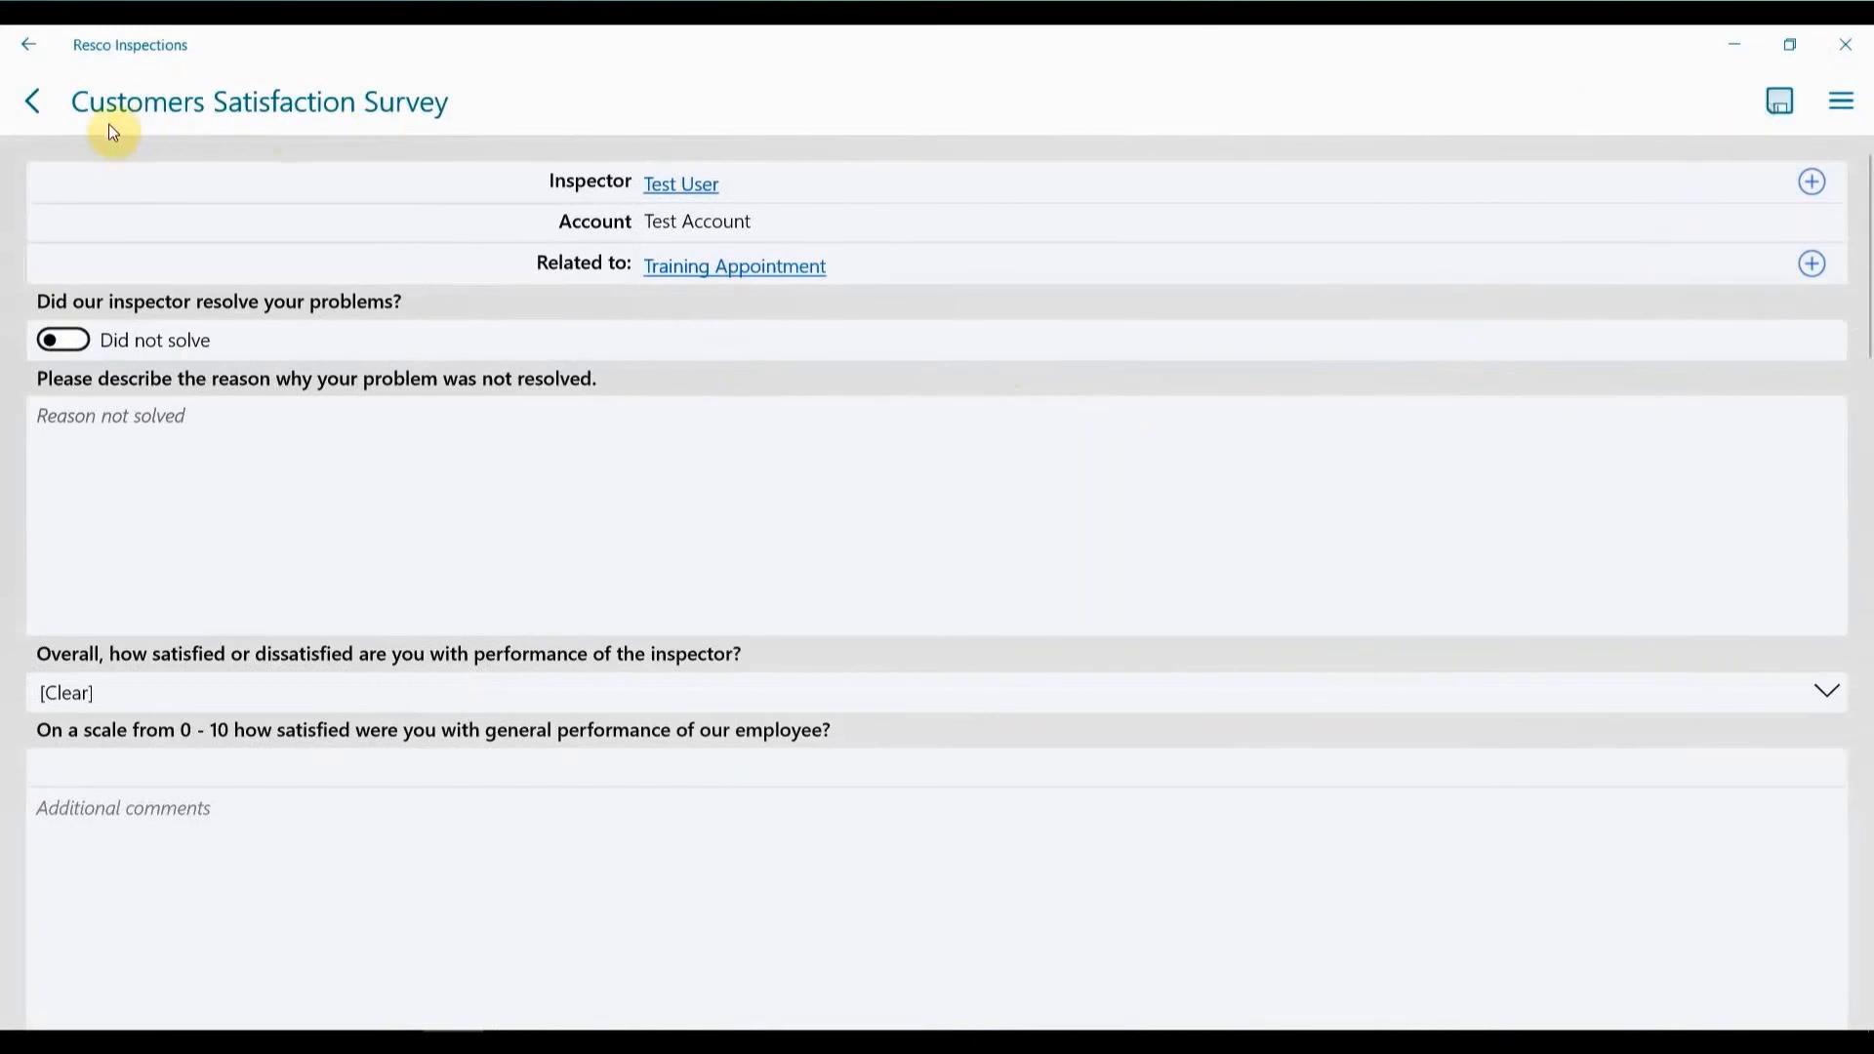
pyautogui.click(46, 119)
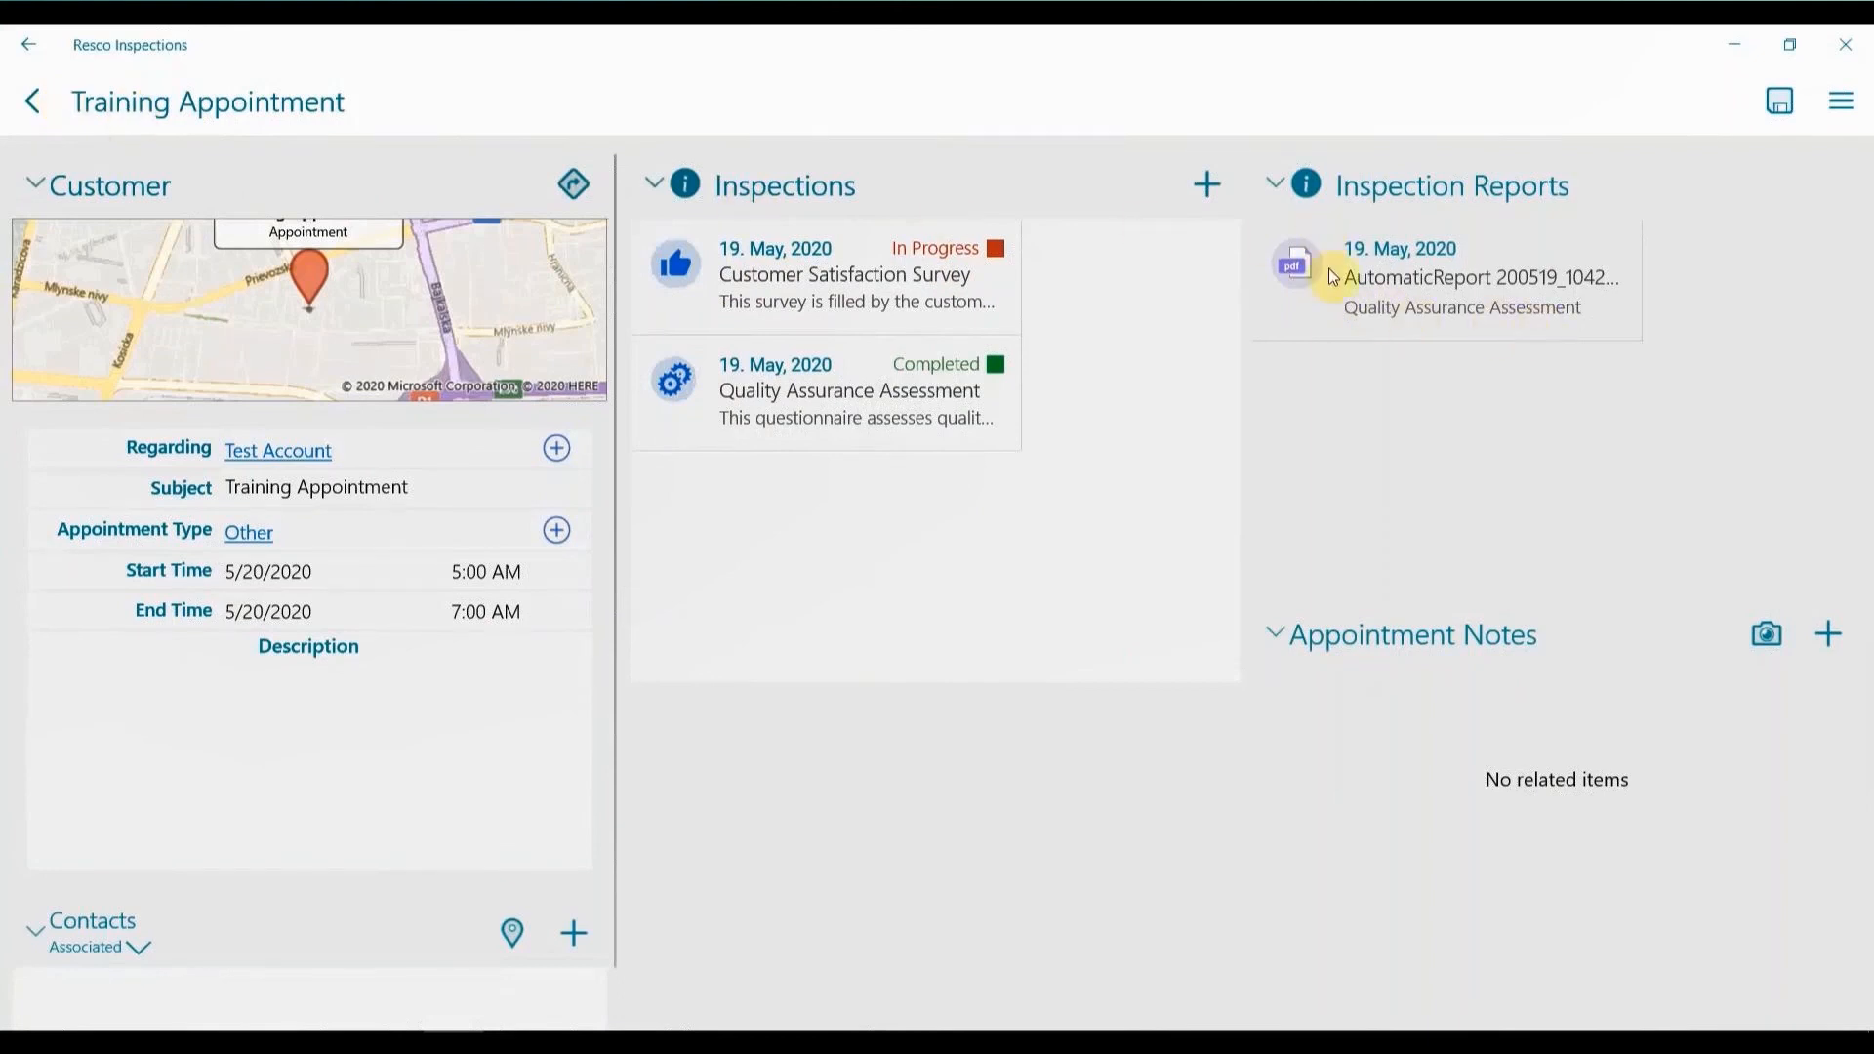
# Open the attachment of the automatic Quality Assurance Assessment report, read through it and return to the agenda.
pyautogui.click(1359, 277)
pyautogui.click(1432, 997)
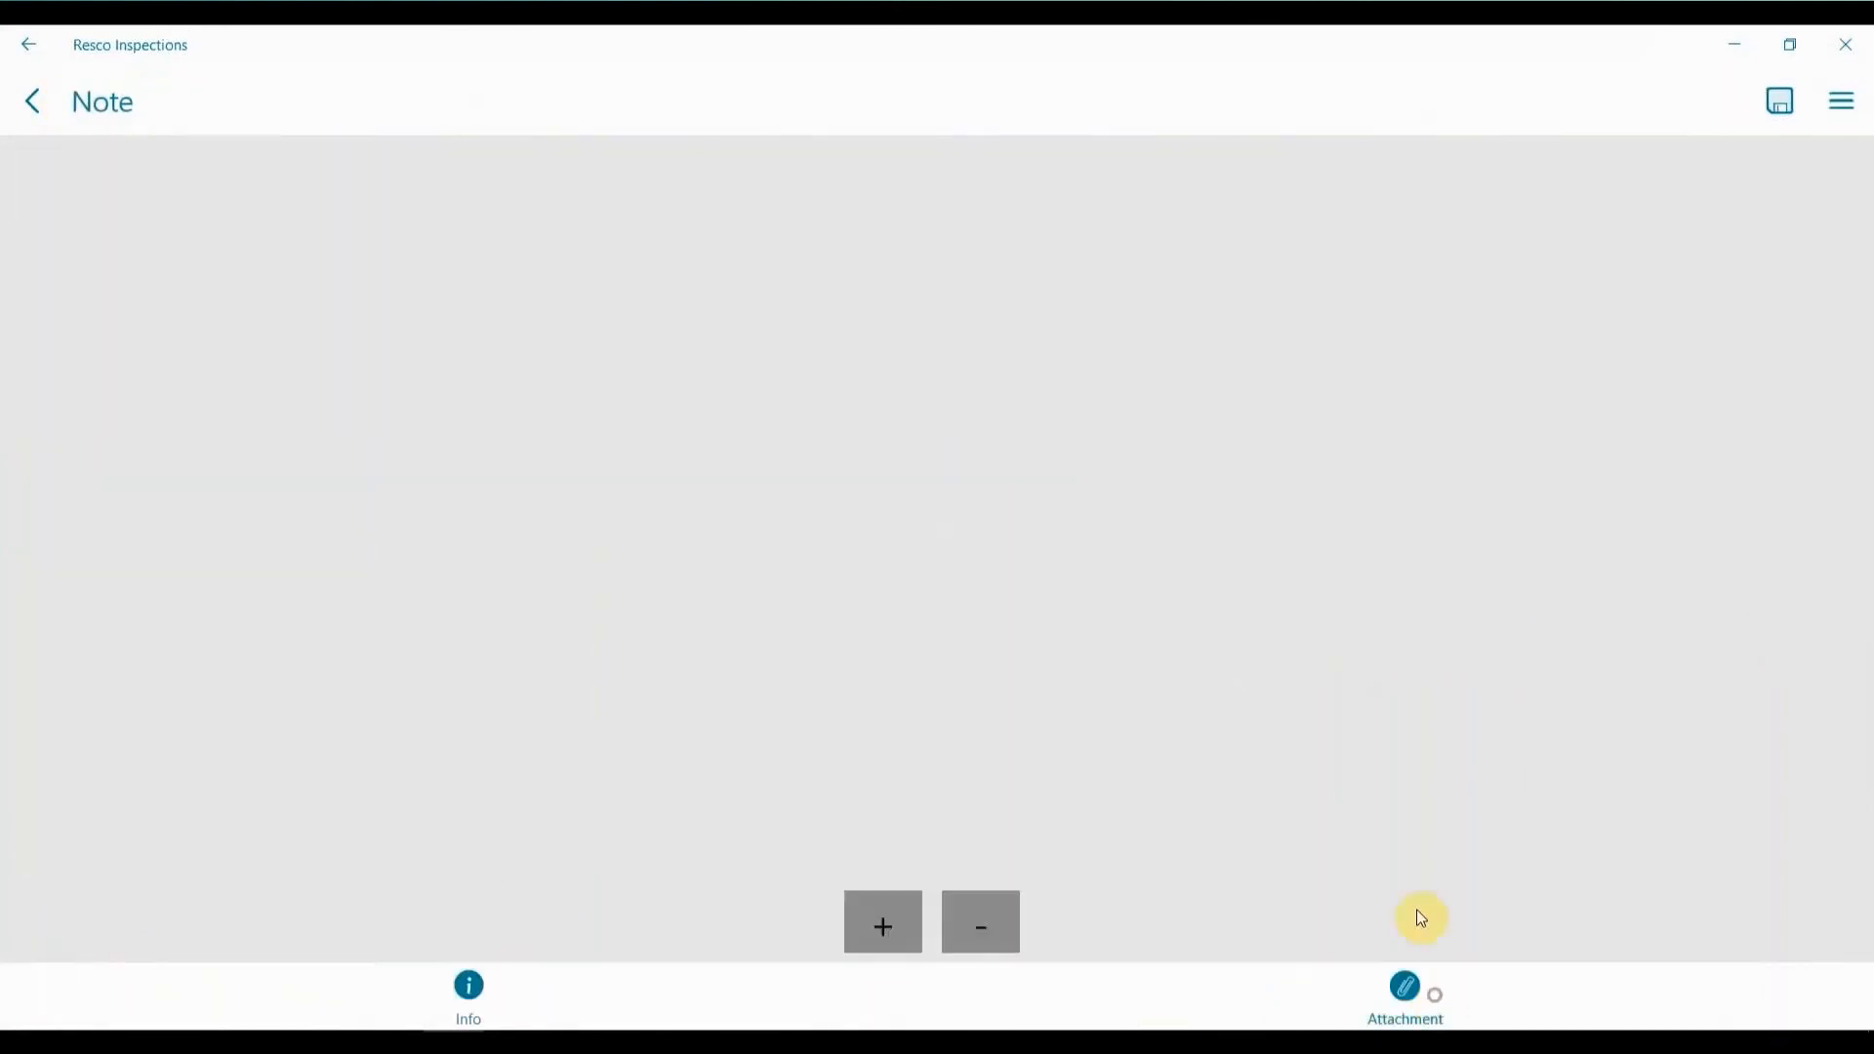
pyautogui.scroll(-10, 1567, 459)
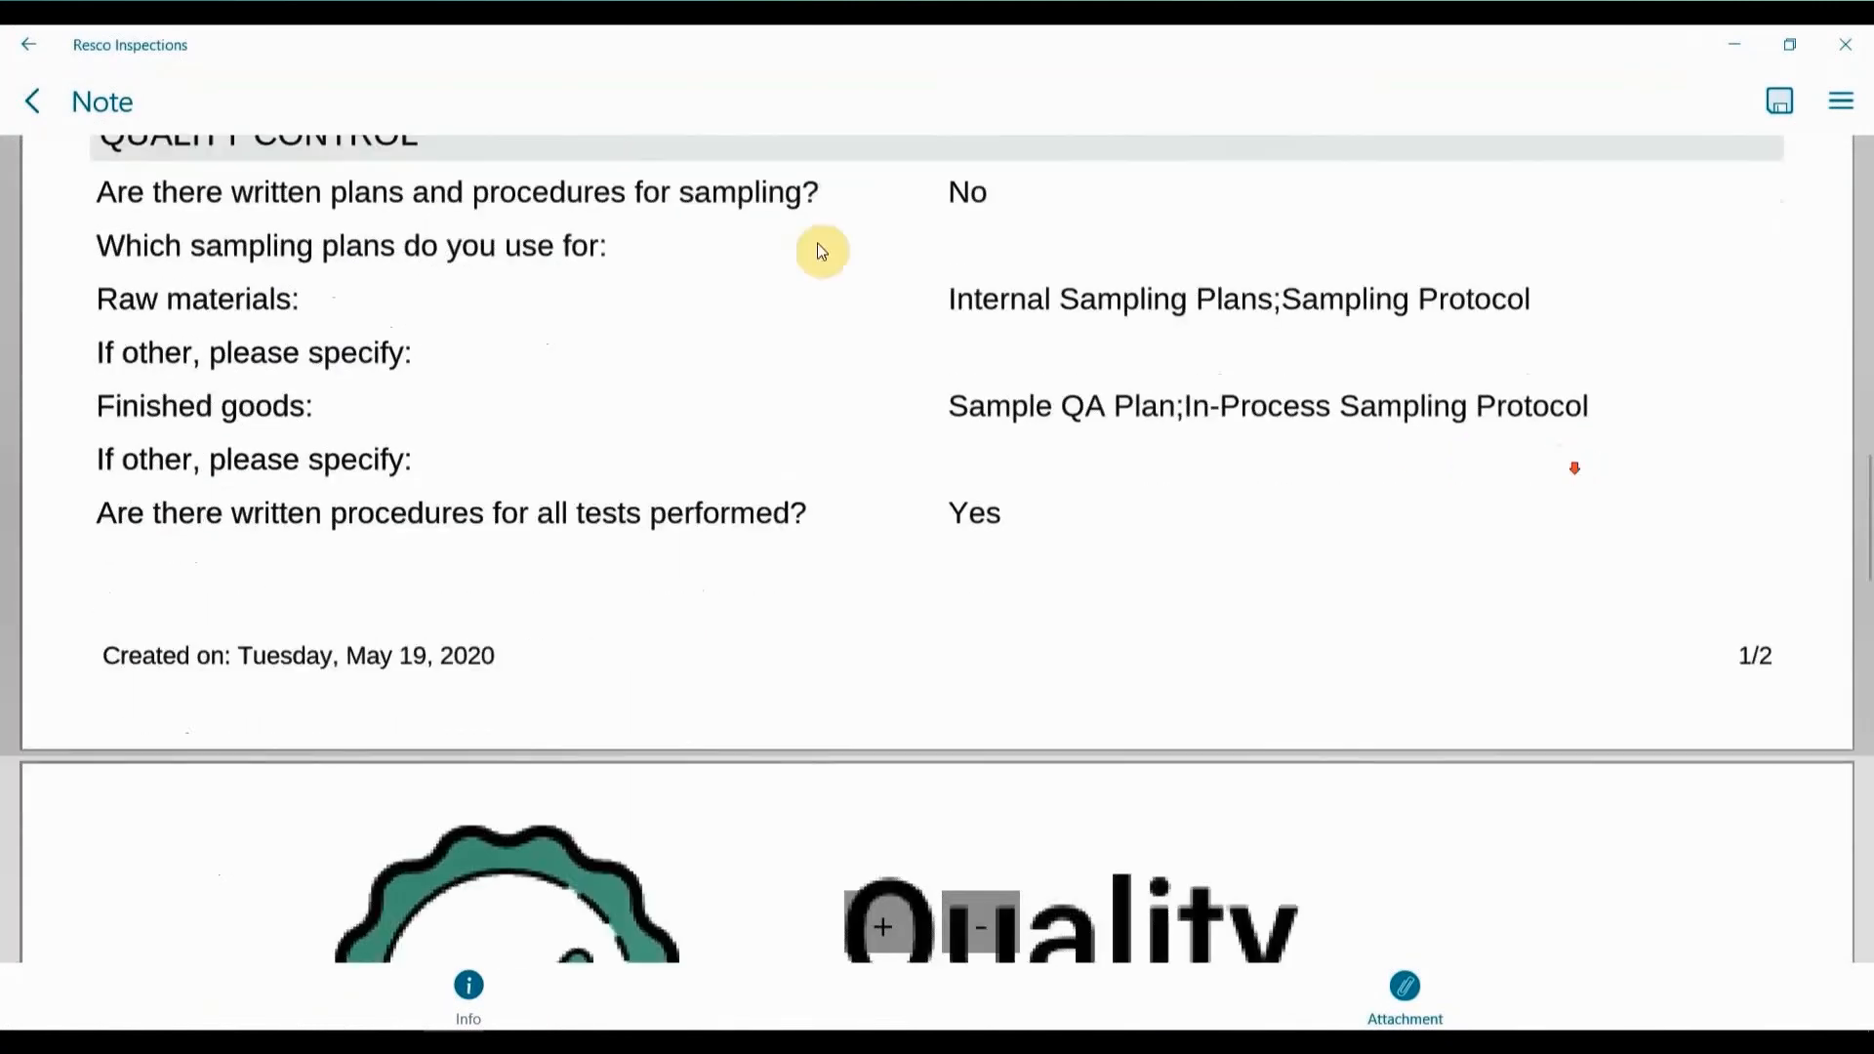
pyautogui.click(32, 101)
pyautogui.click(32, 101)
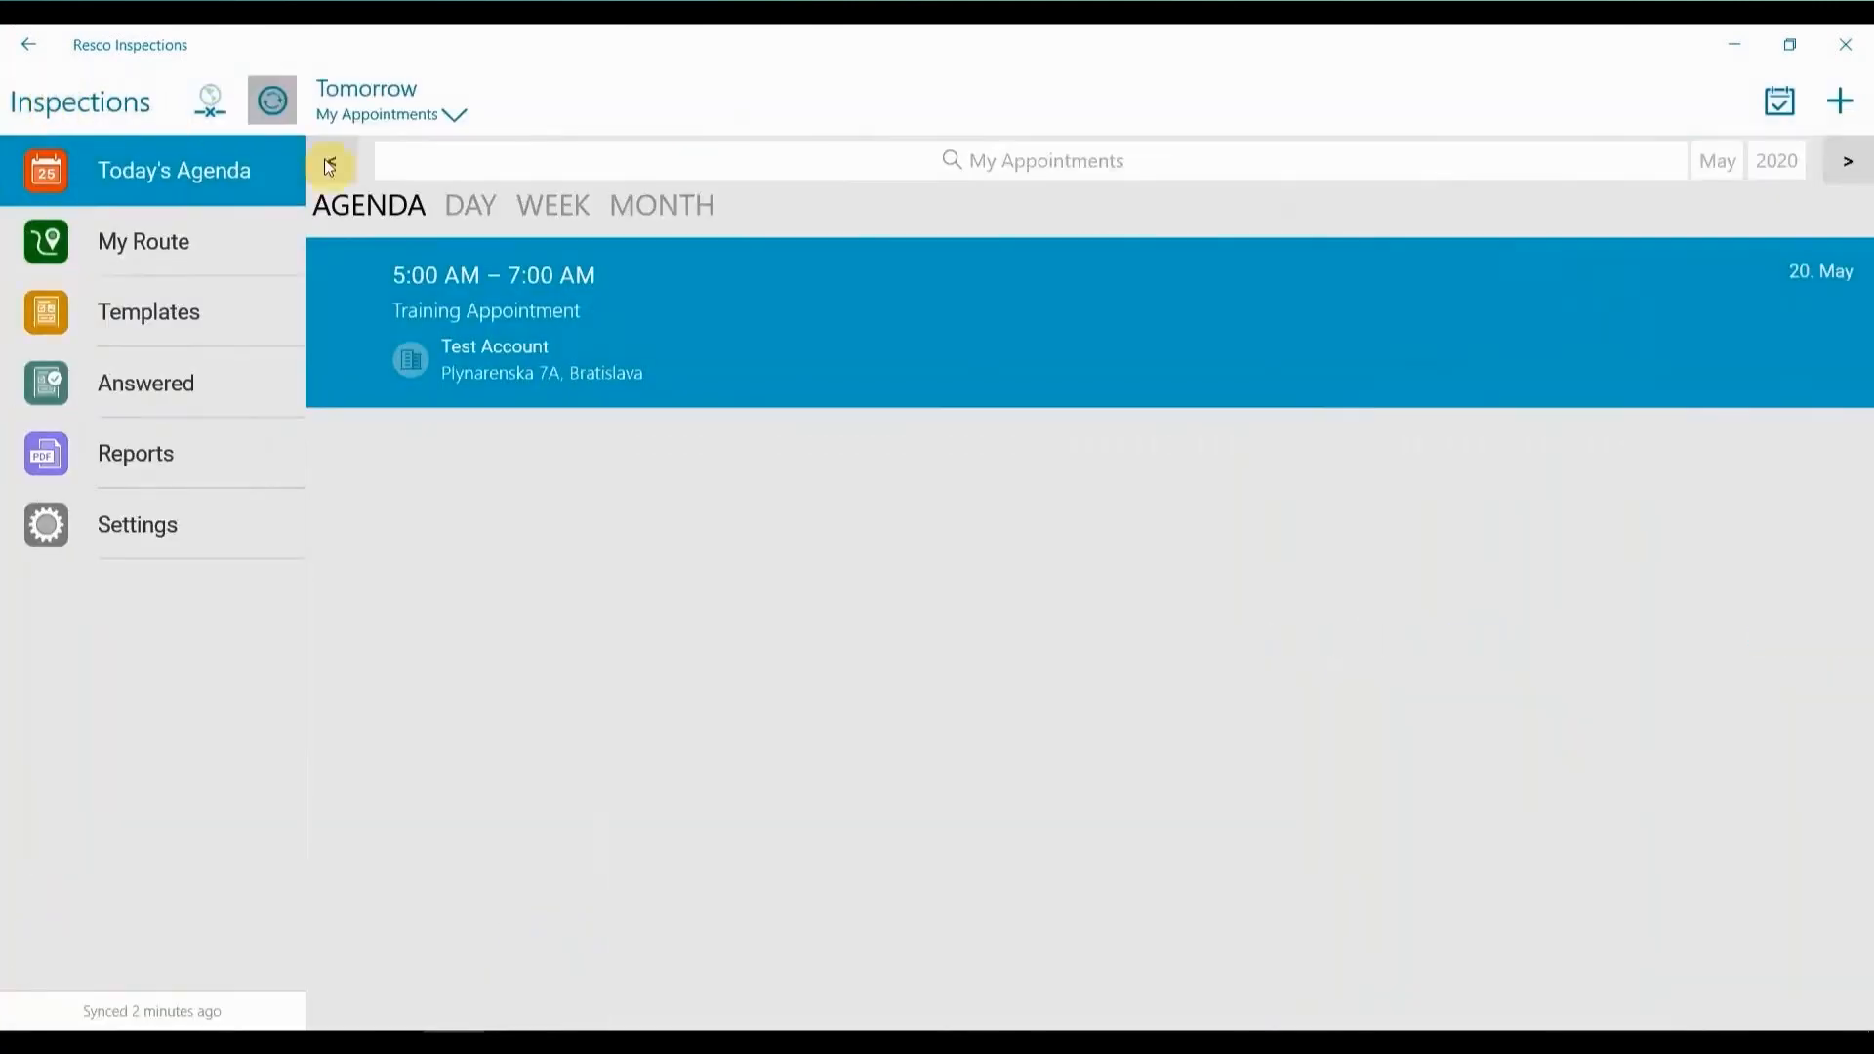
# Browse the list of available questionnaire templates.
pyautogui.click(201, 295)
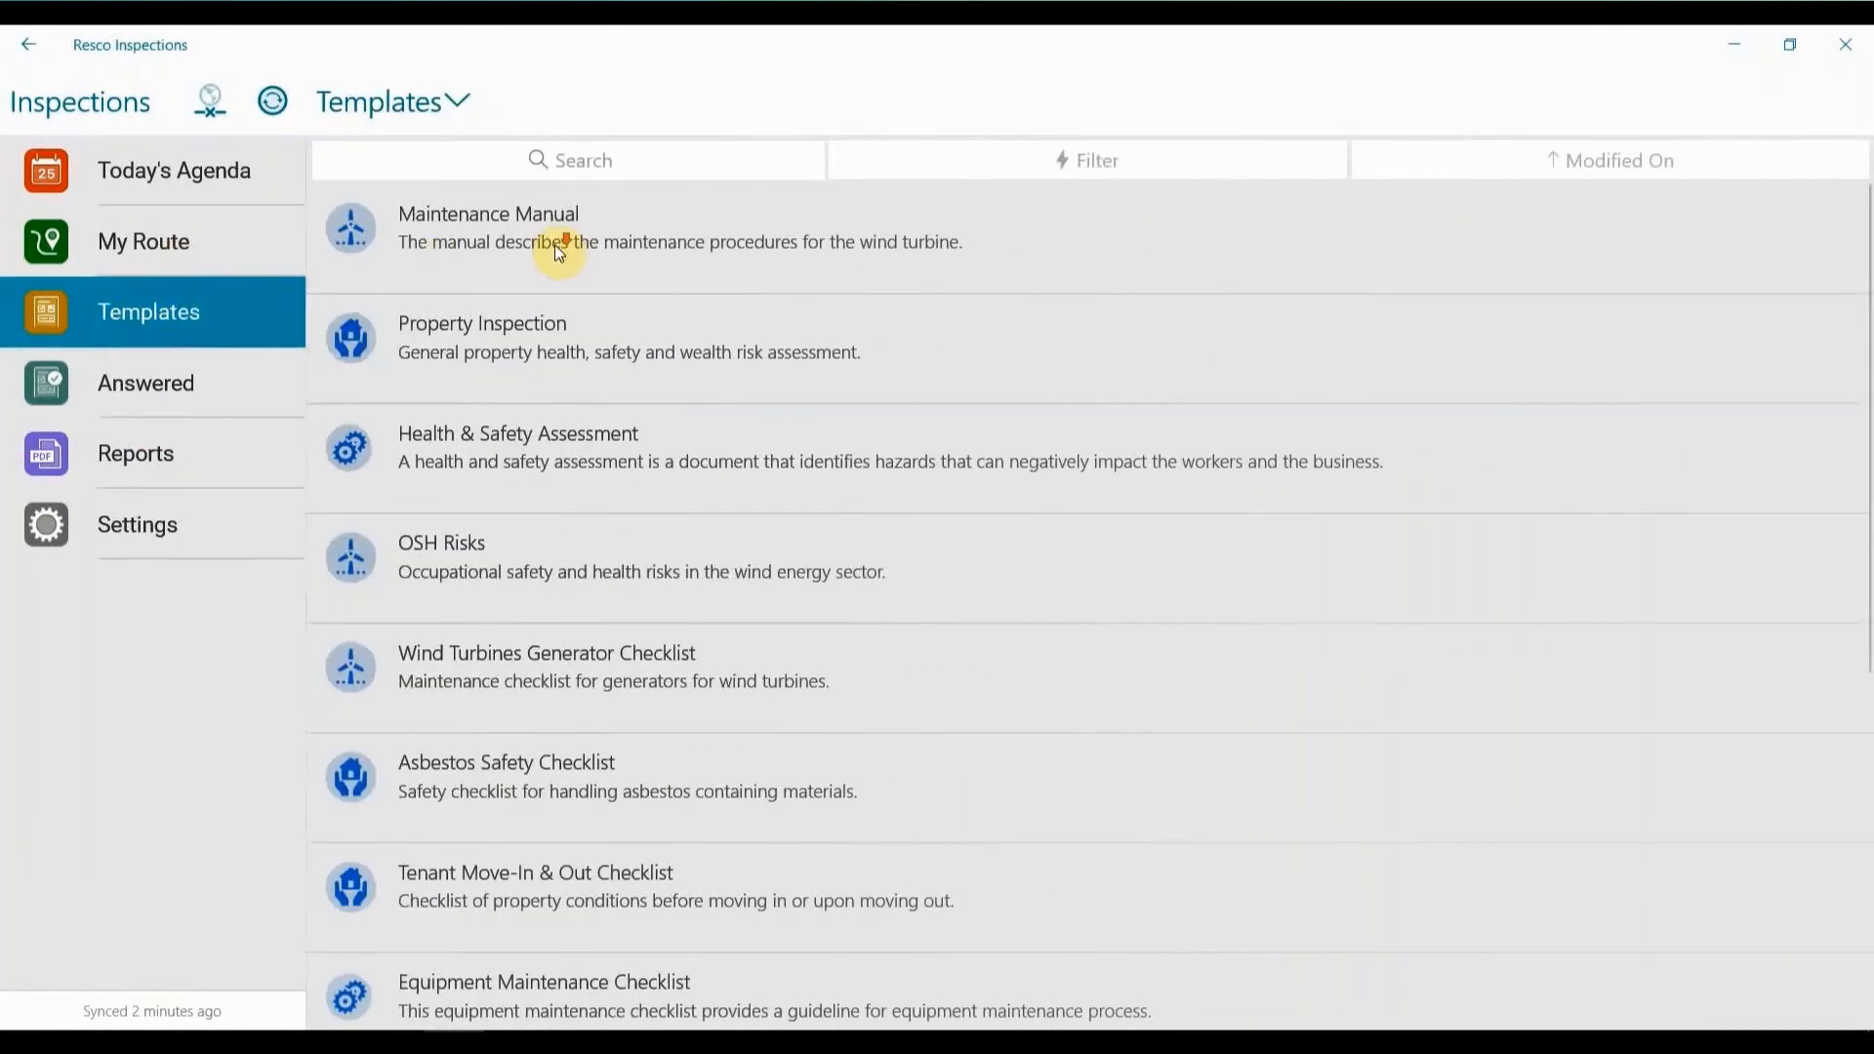
pyautogui.scroll(-3, 554, 246)
pyautogui.scroll(-1, 638, 252)
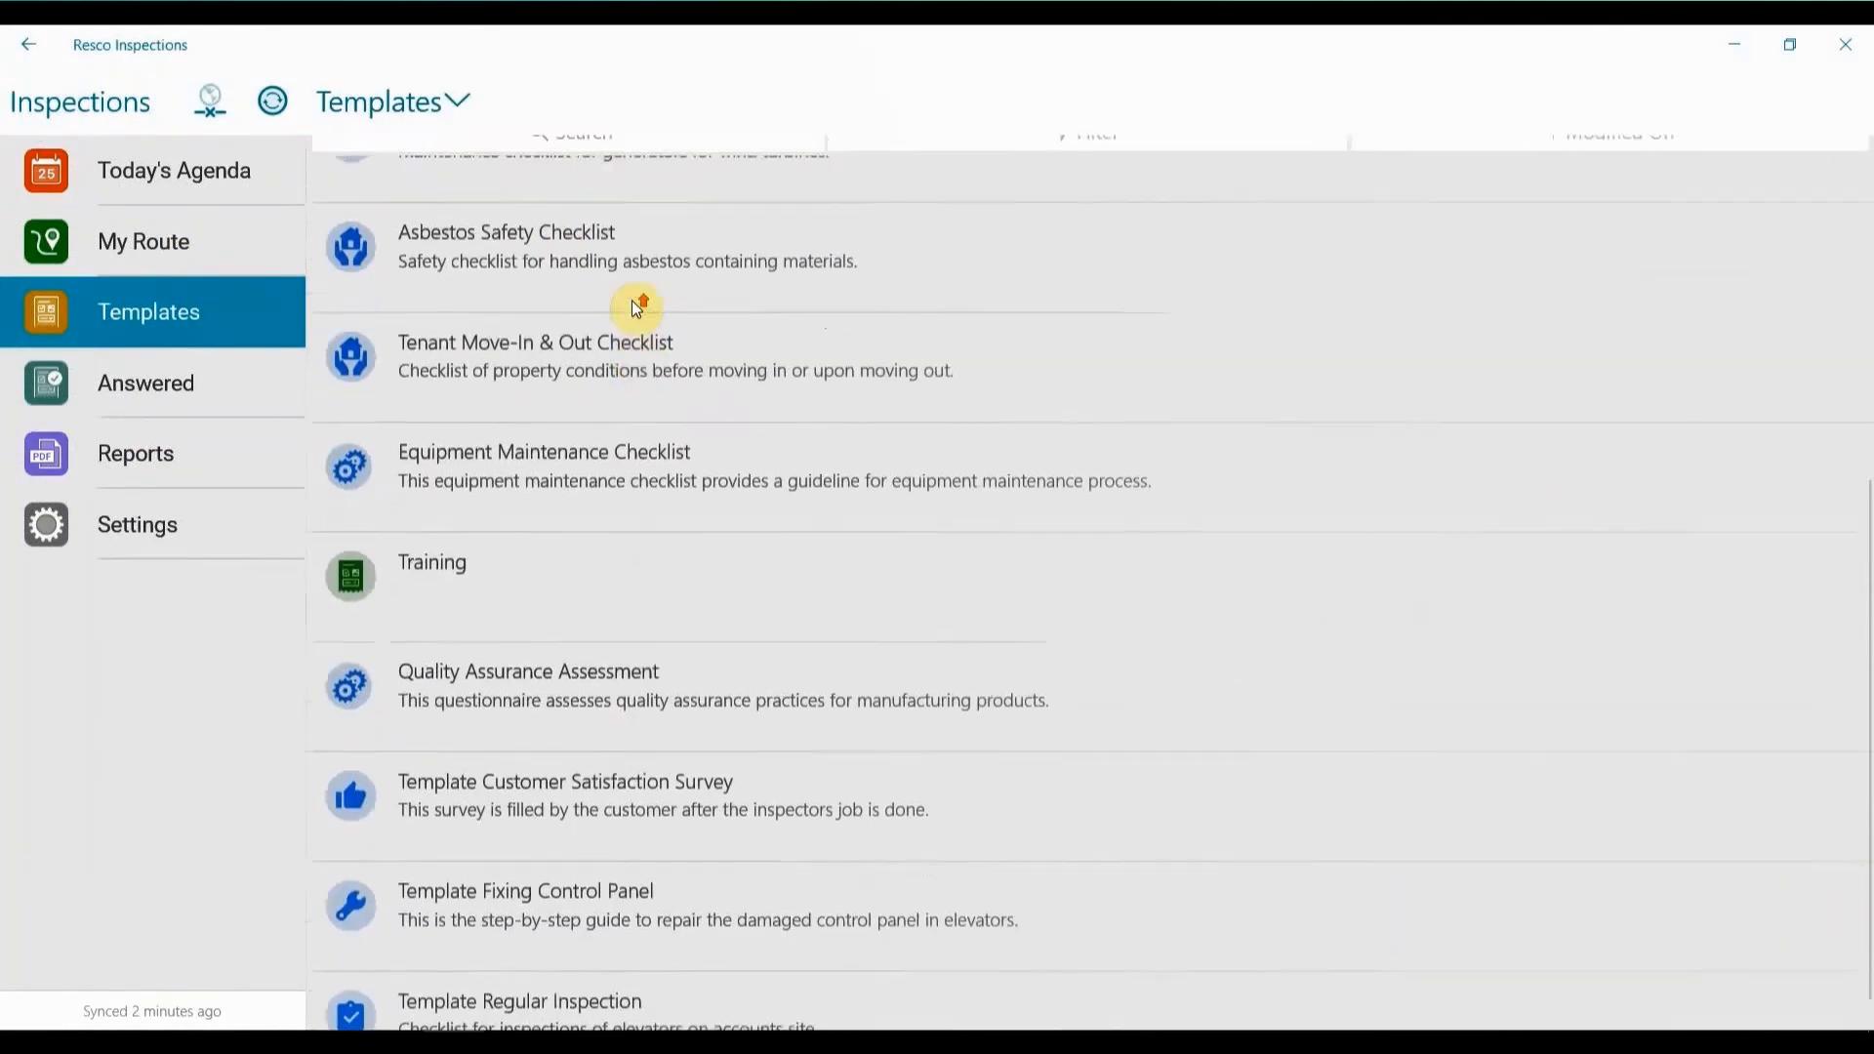
pyautogui.scroll(5, 634, 304)
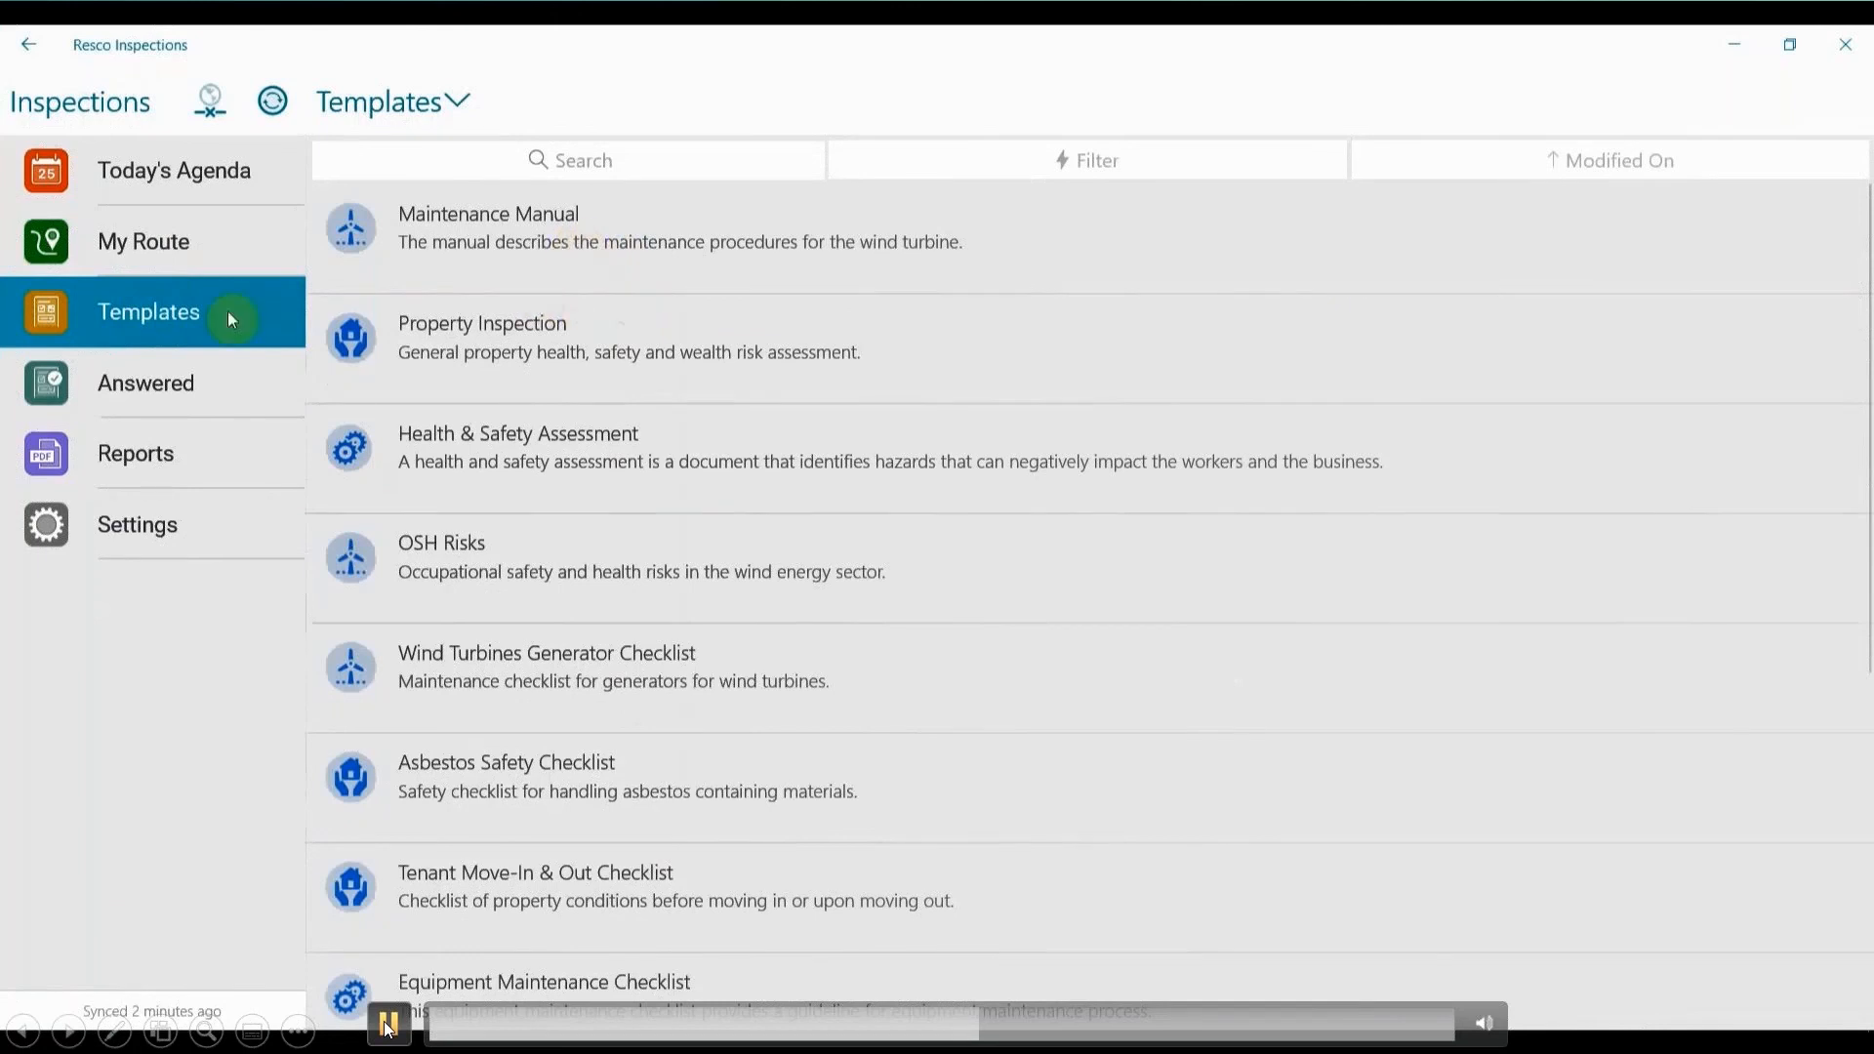
# Open the answered Quality Assurance Assessment from 19 May and review its answers.
pyautogui.click(203, 380)
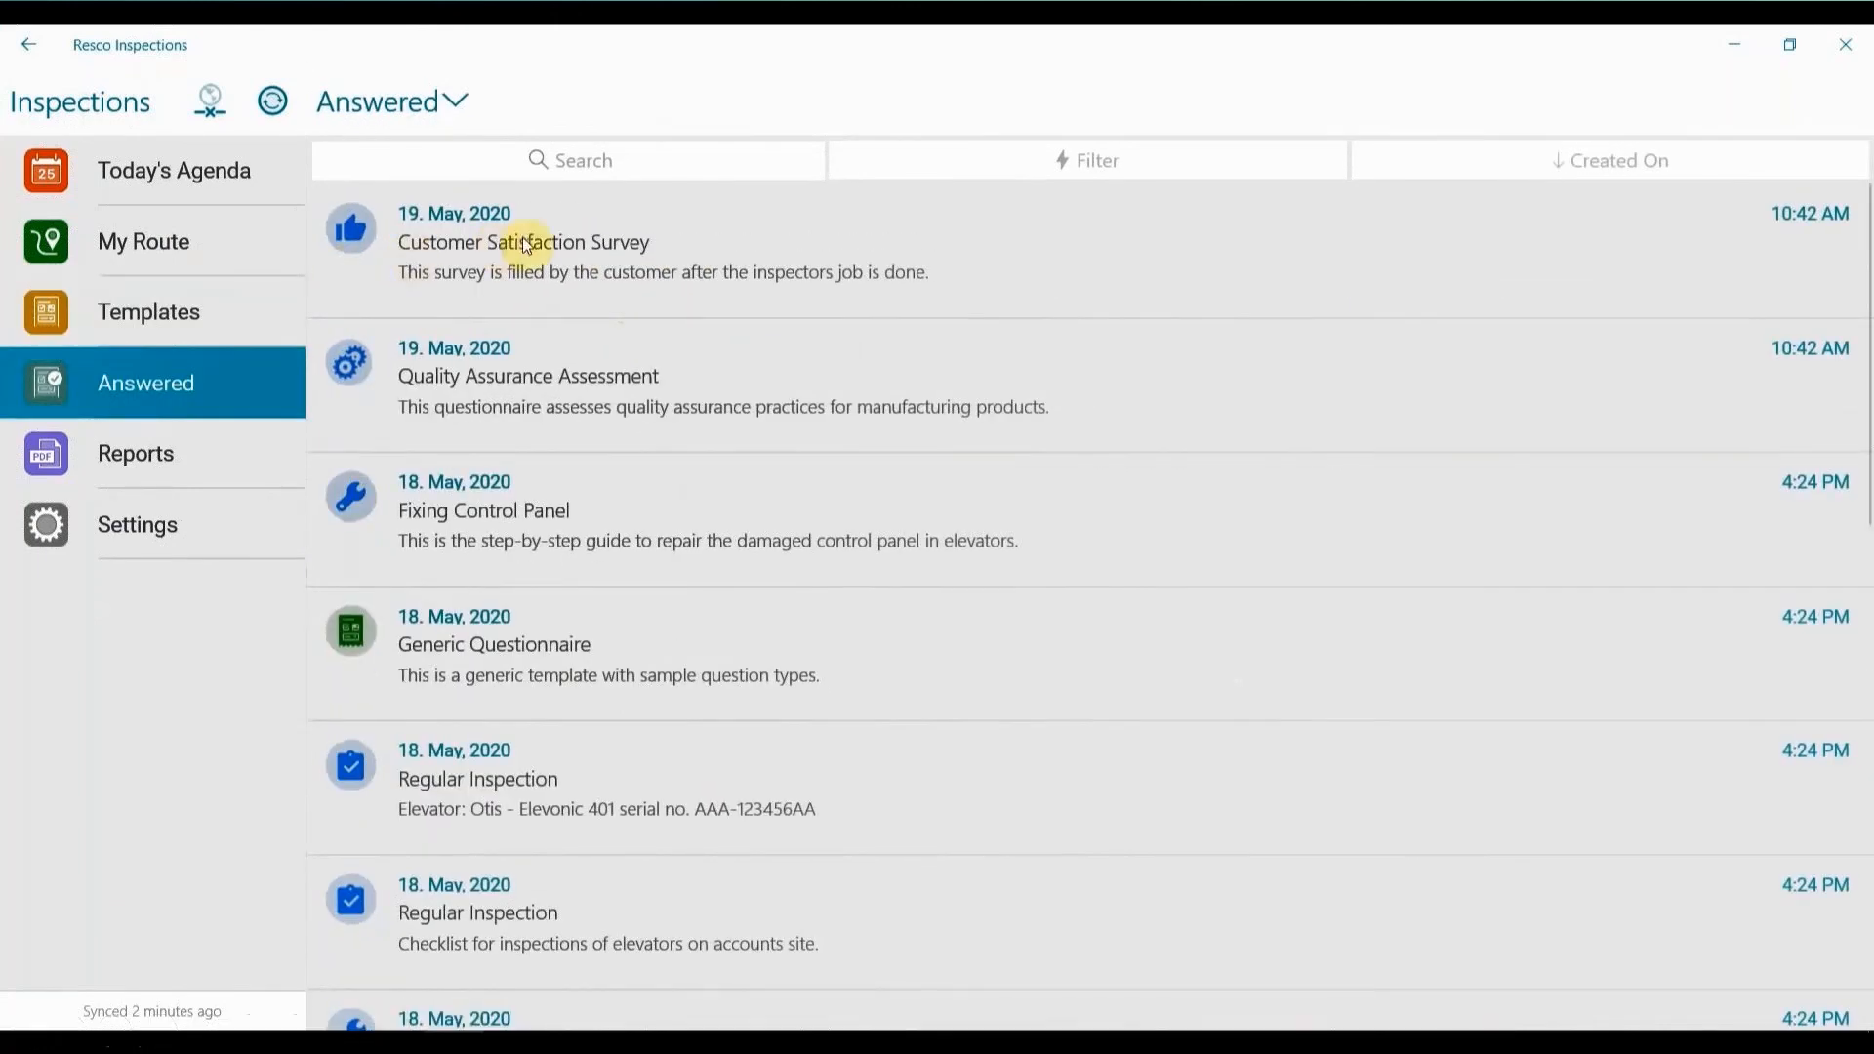
pyautogui.click(532, 370)
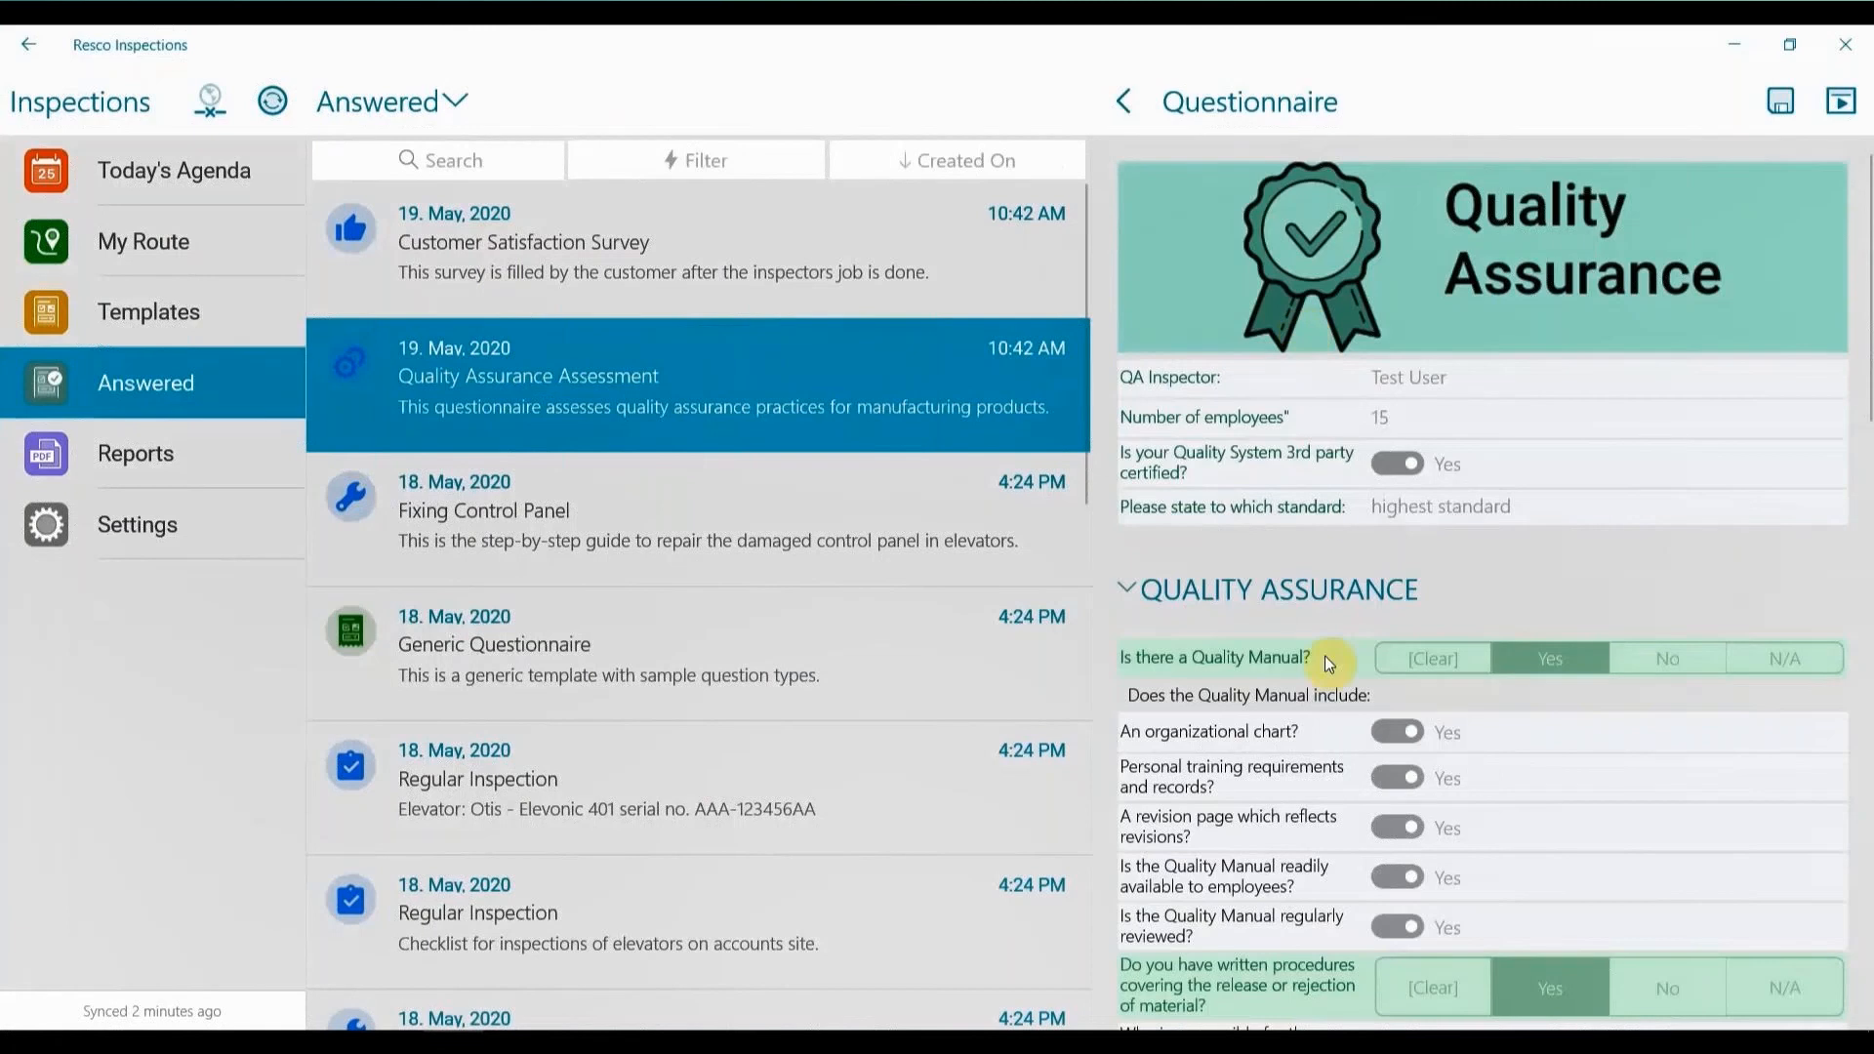
pyautogui.scroll(-5, 1325, 656)
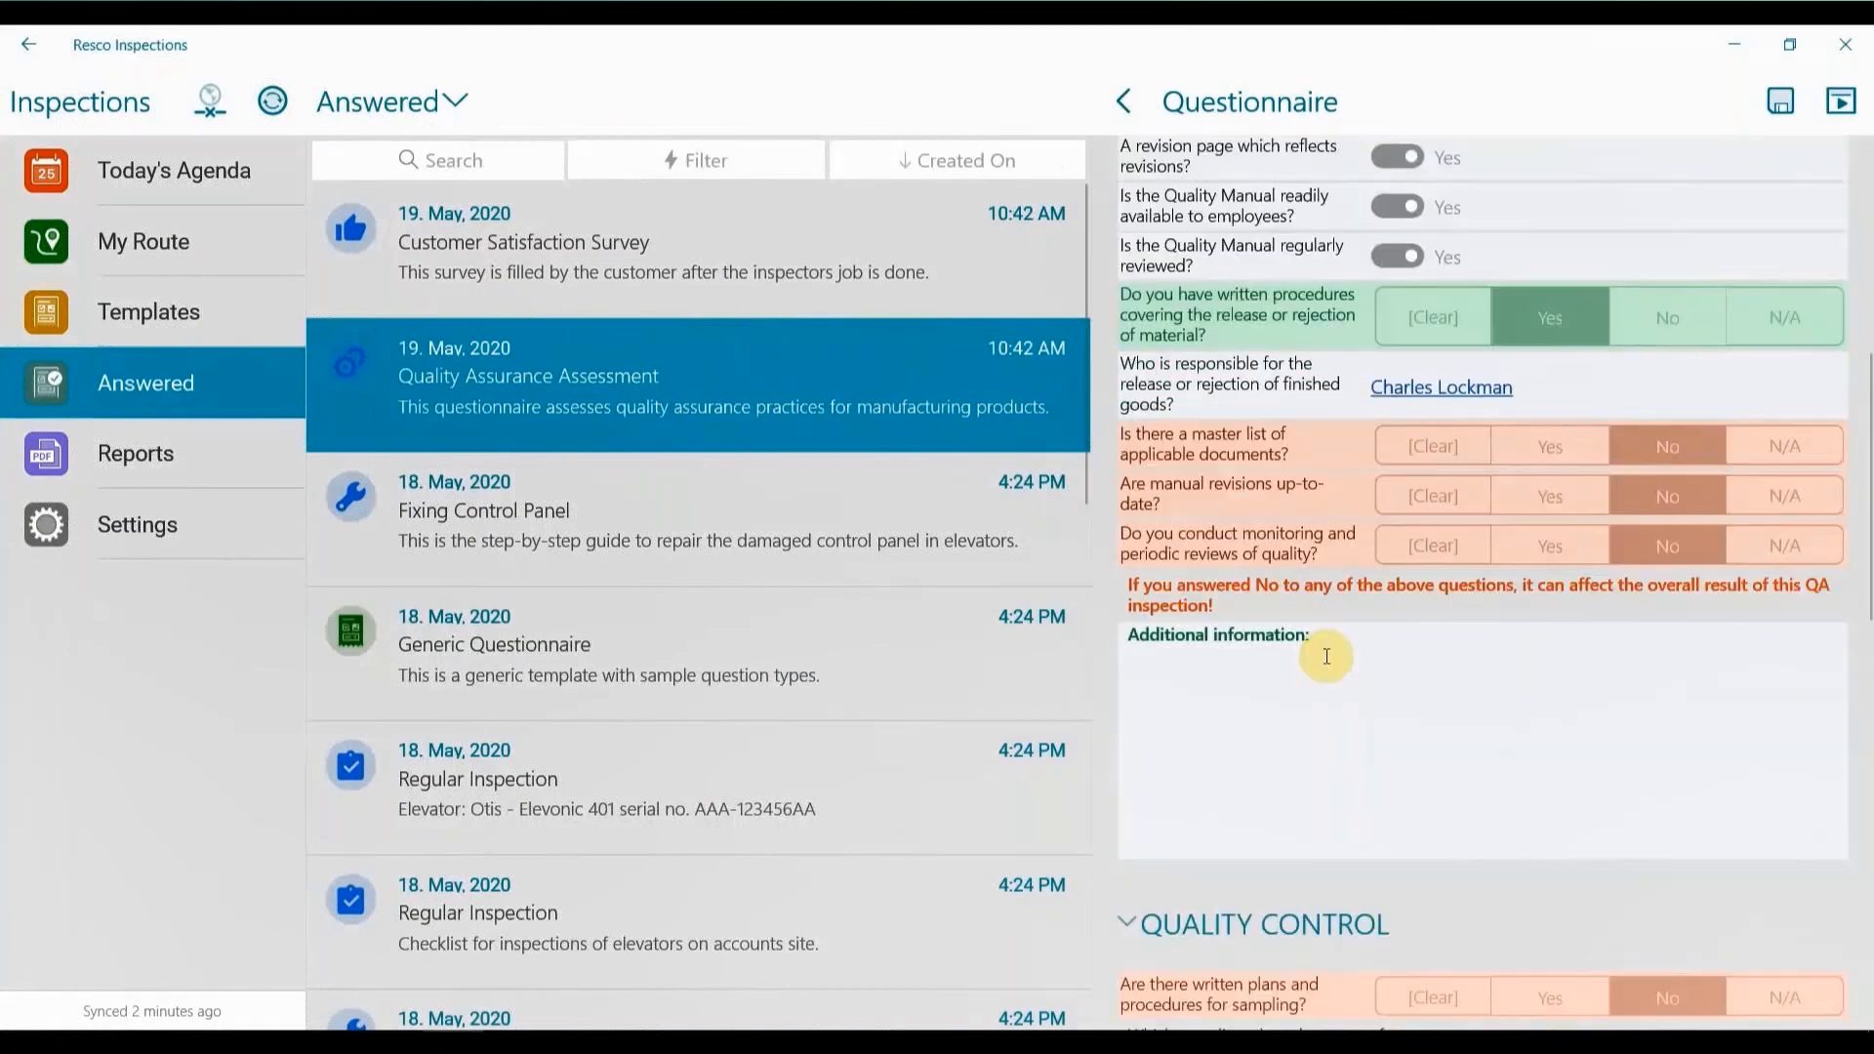
# View the list of generated reports, and show today's agenda as a month calendar.
pyautogui.click(178, 451)
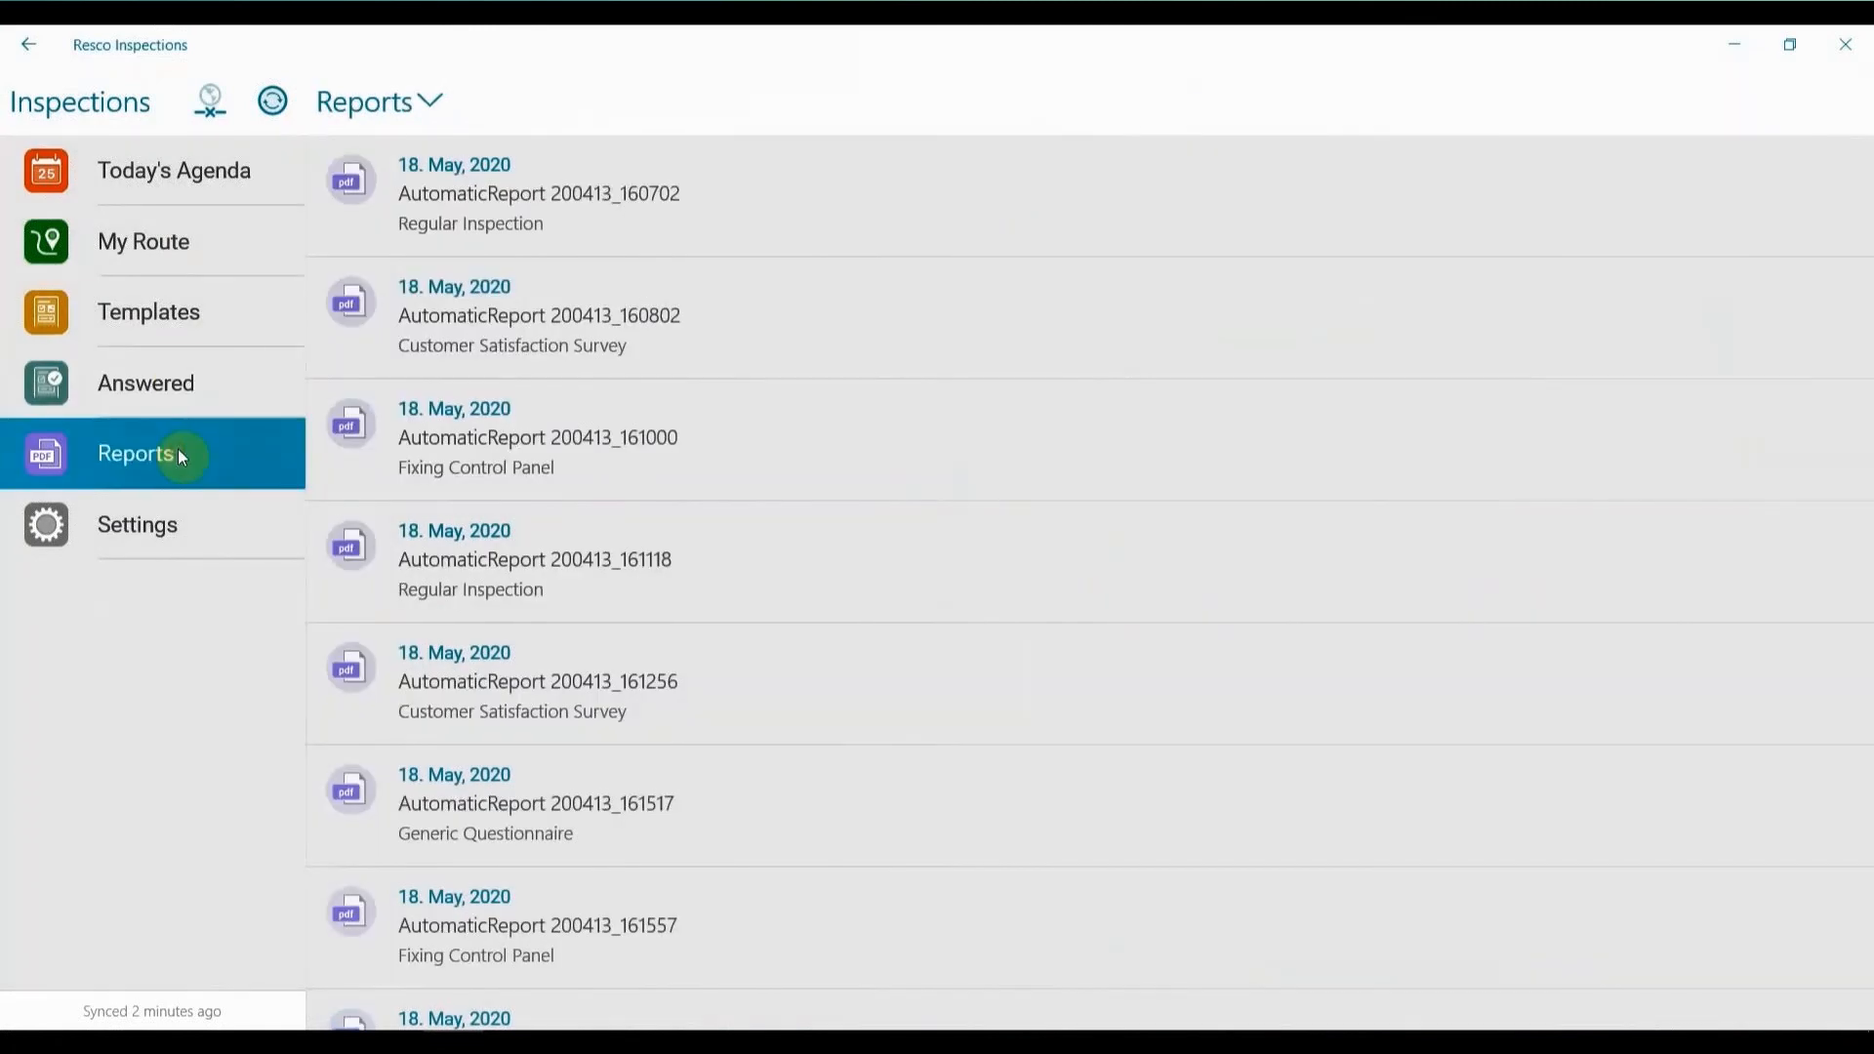
pyautogui.click(205, 181)
pyautogui.click(710, 212)
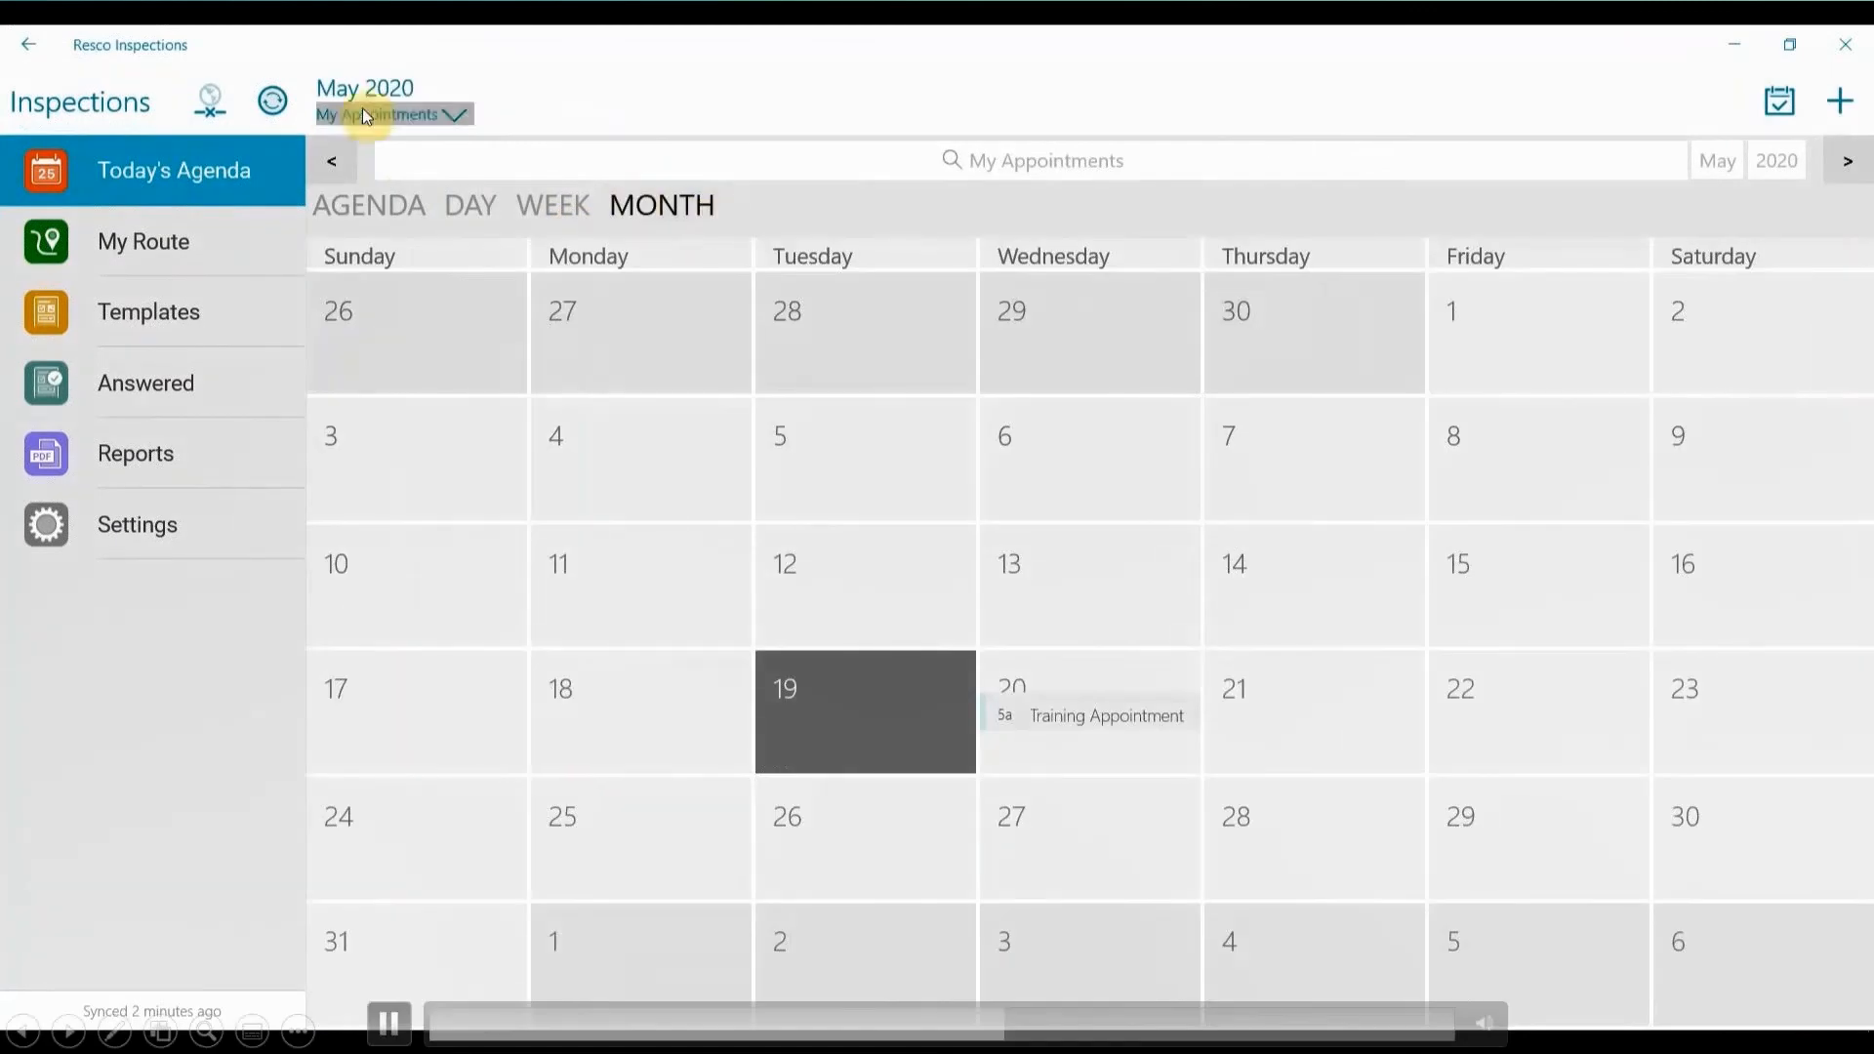
# Synchronize the app with the server to upload the completed inspection data.
pyautogui.click(275, 101)
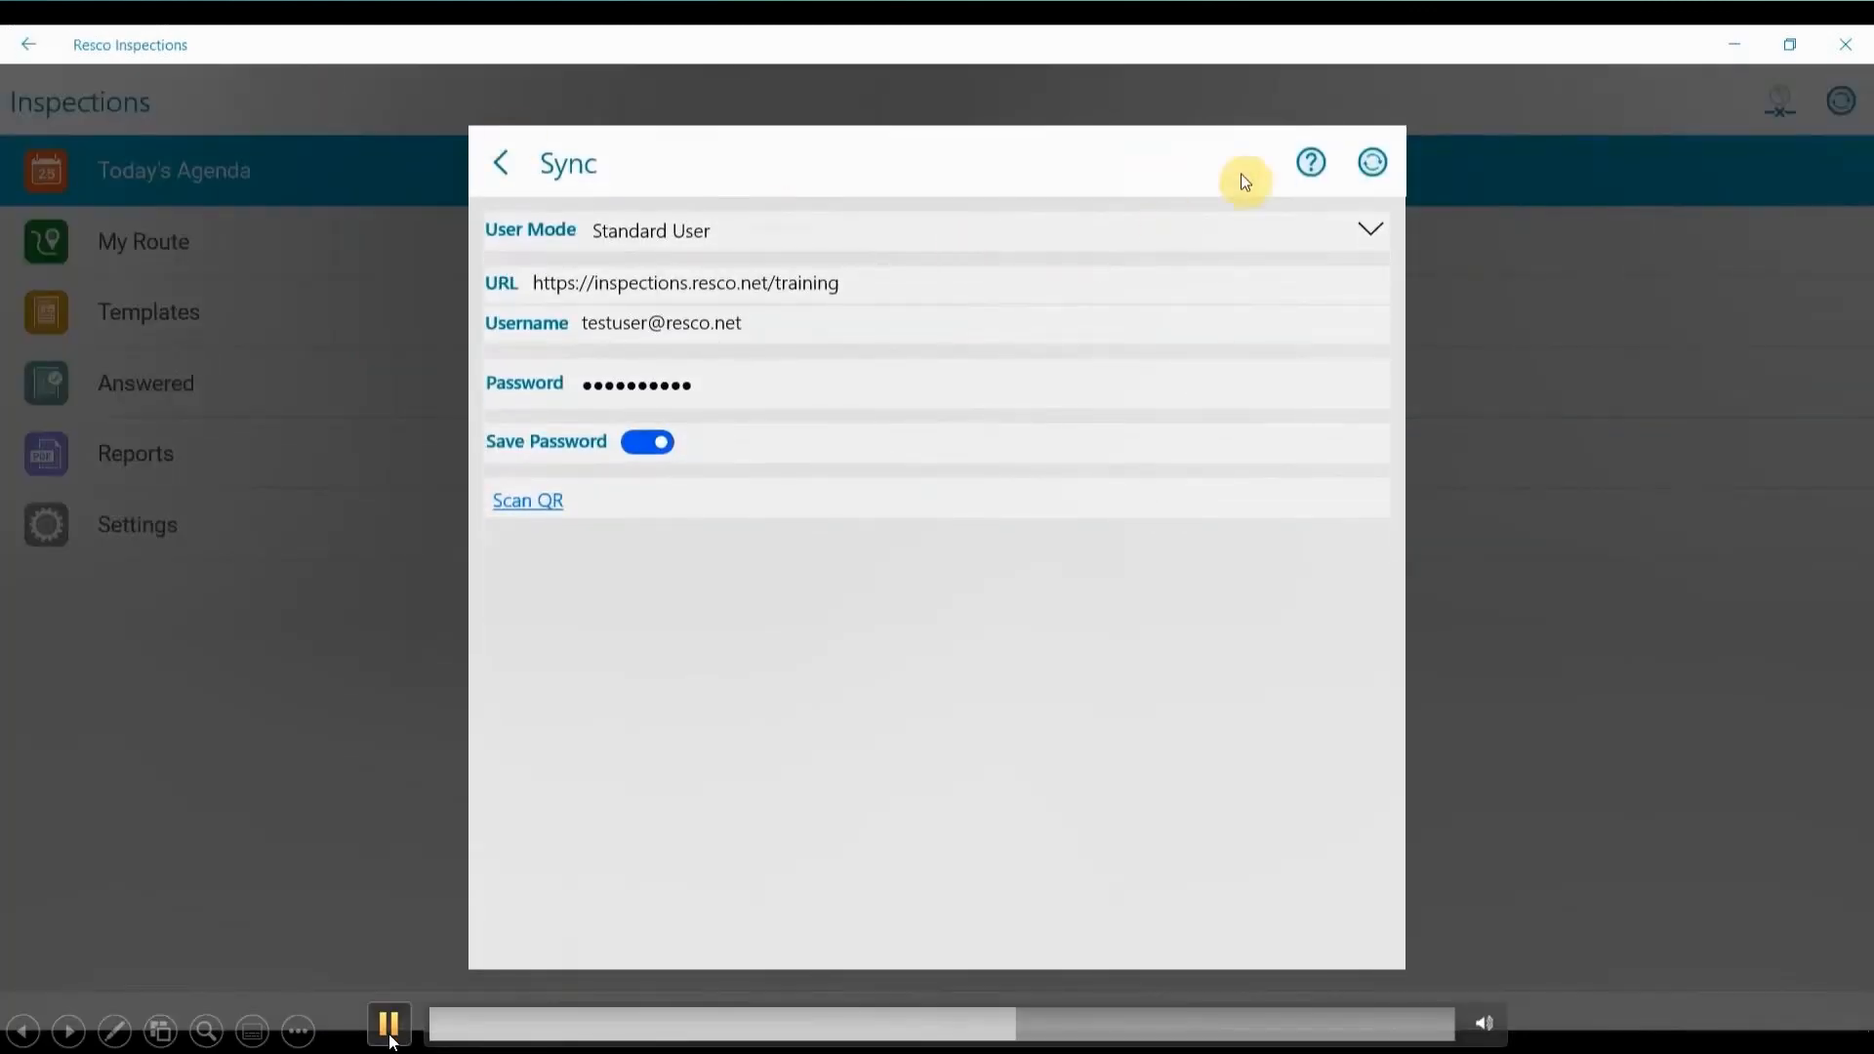
pyautogui.click(1370, 159)
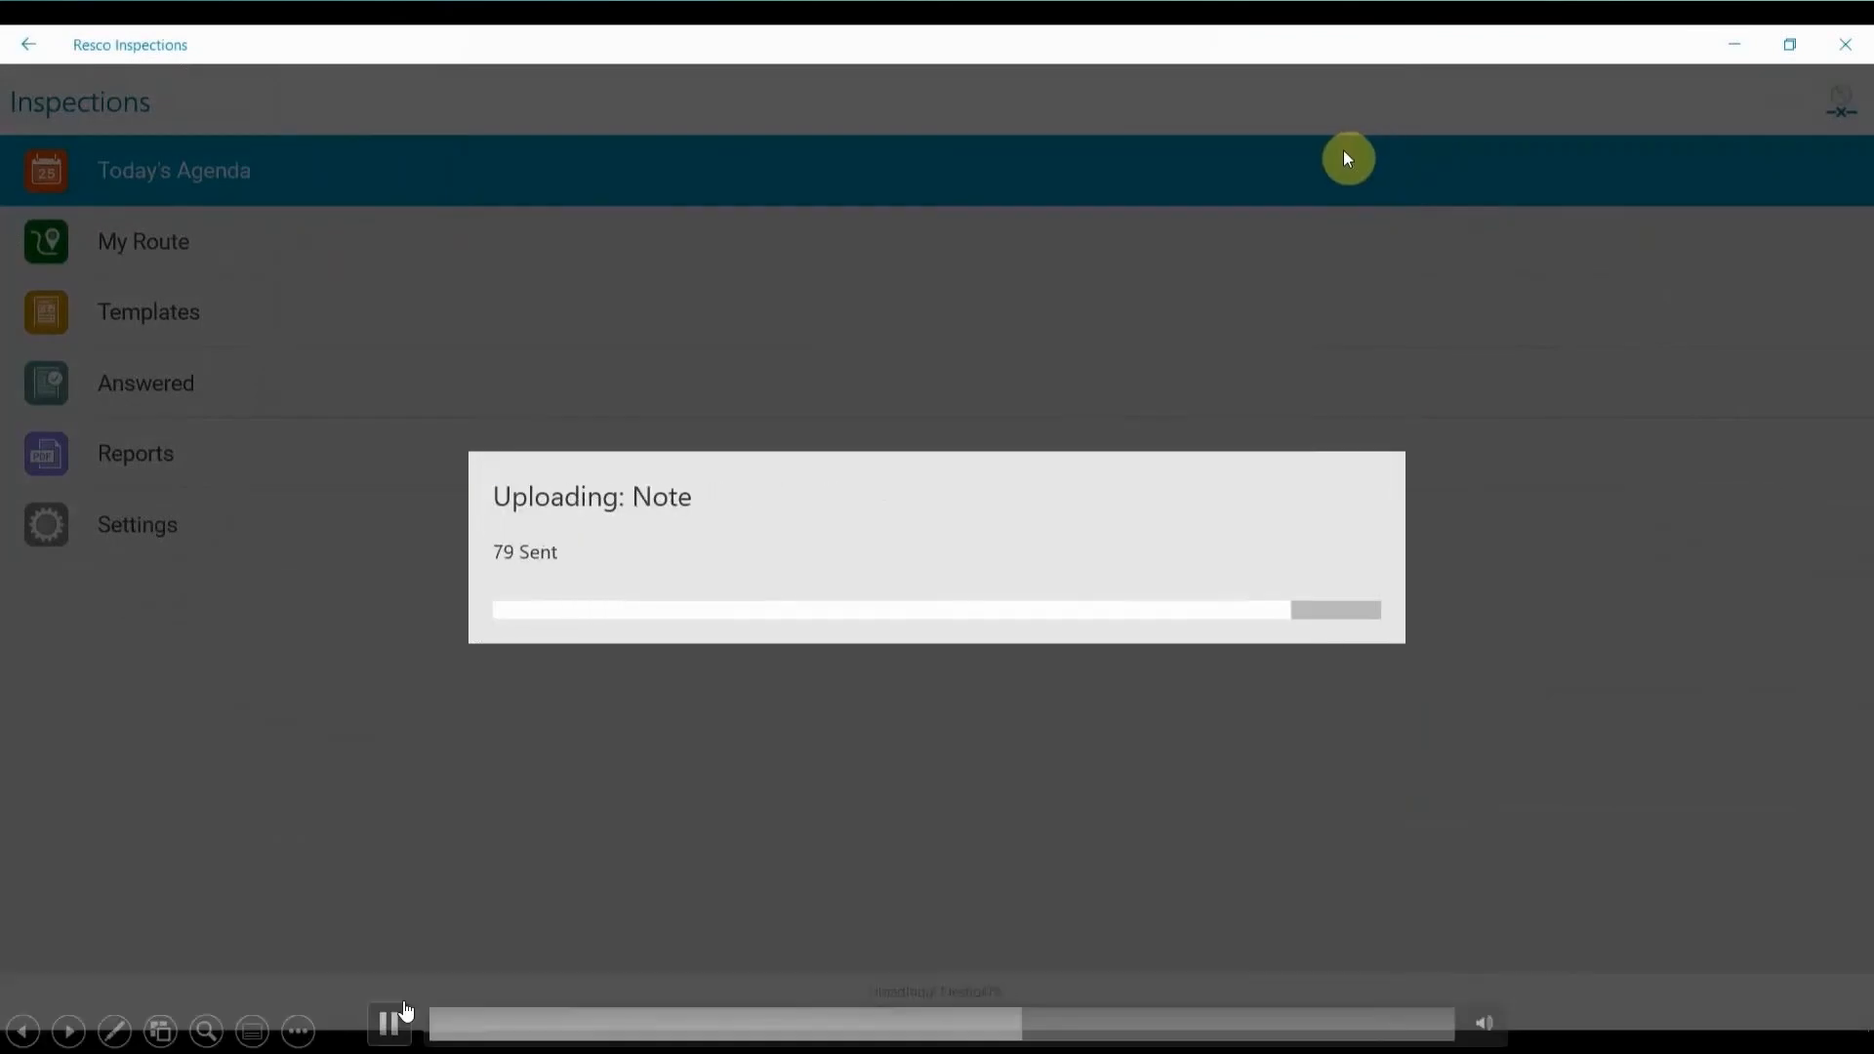
pyautogui.click(395, 1023)
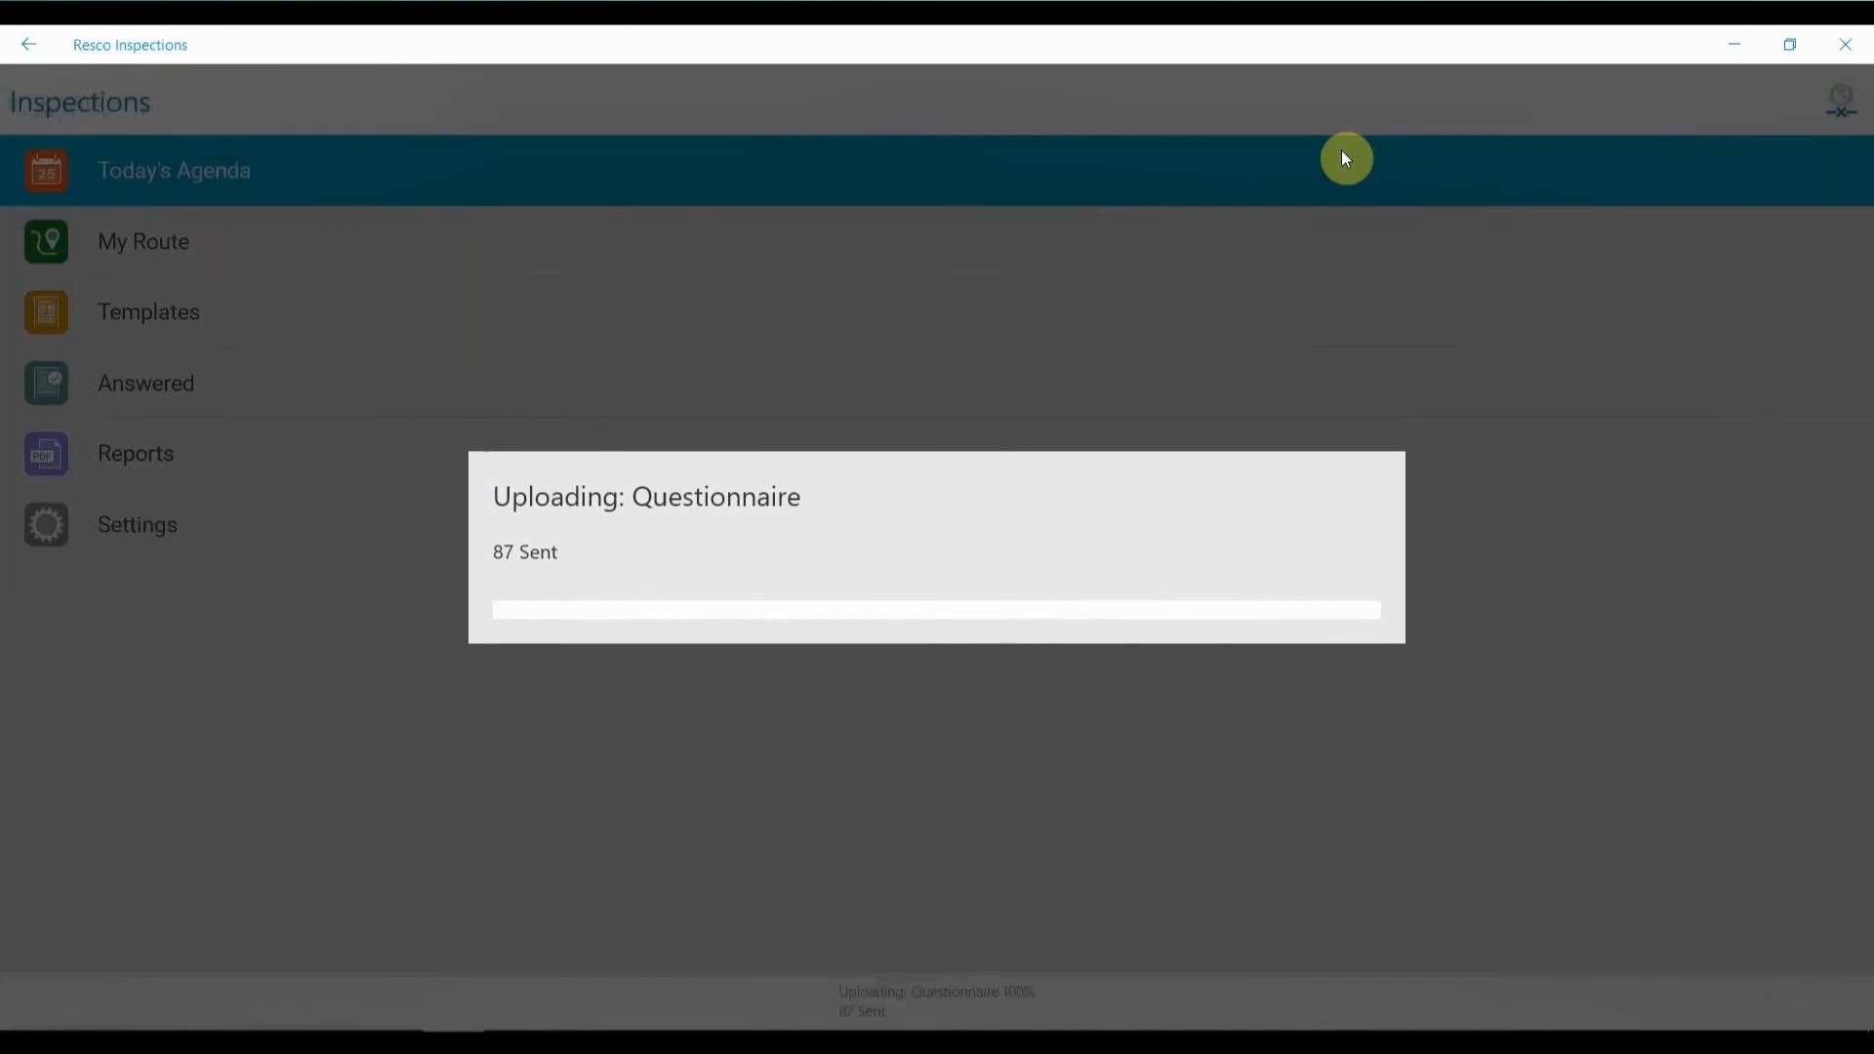
pyautogui.moveTo(400, 1046)
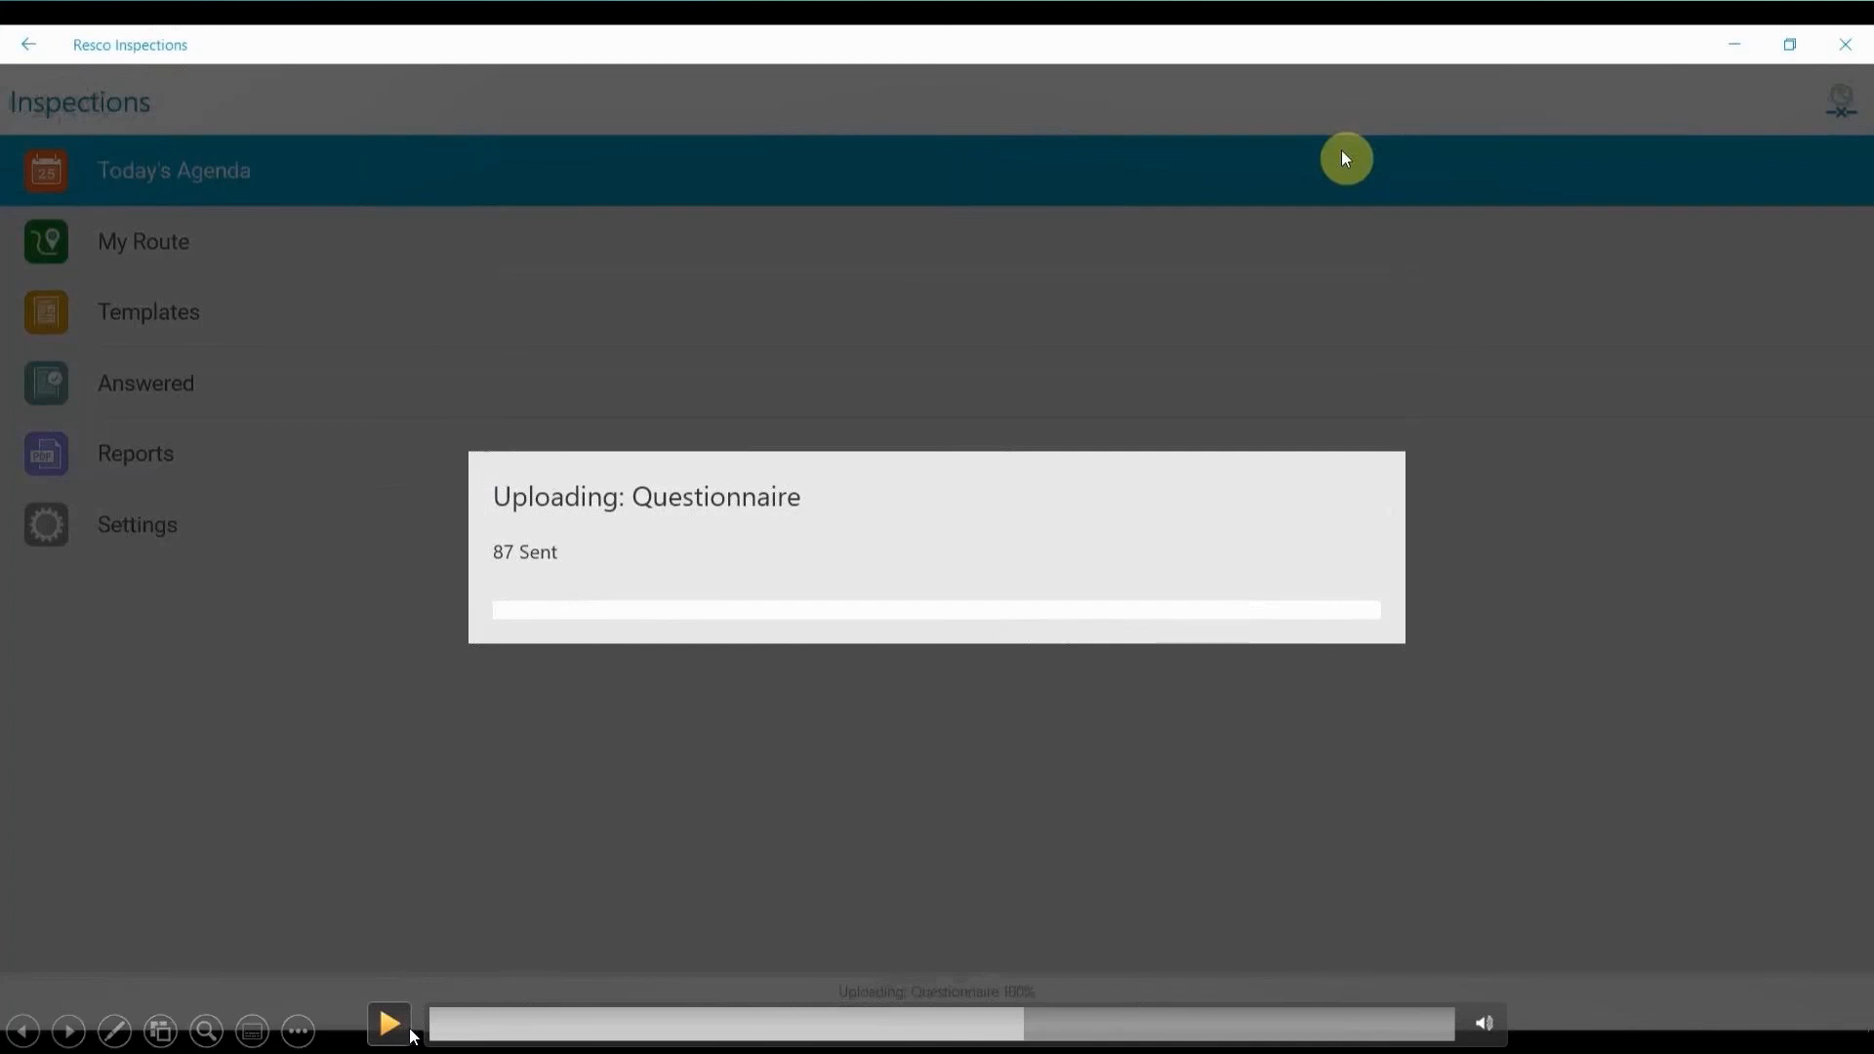
pyautogui.click(399, 1038)
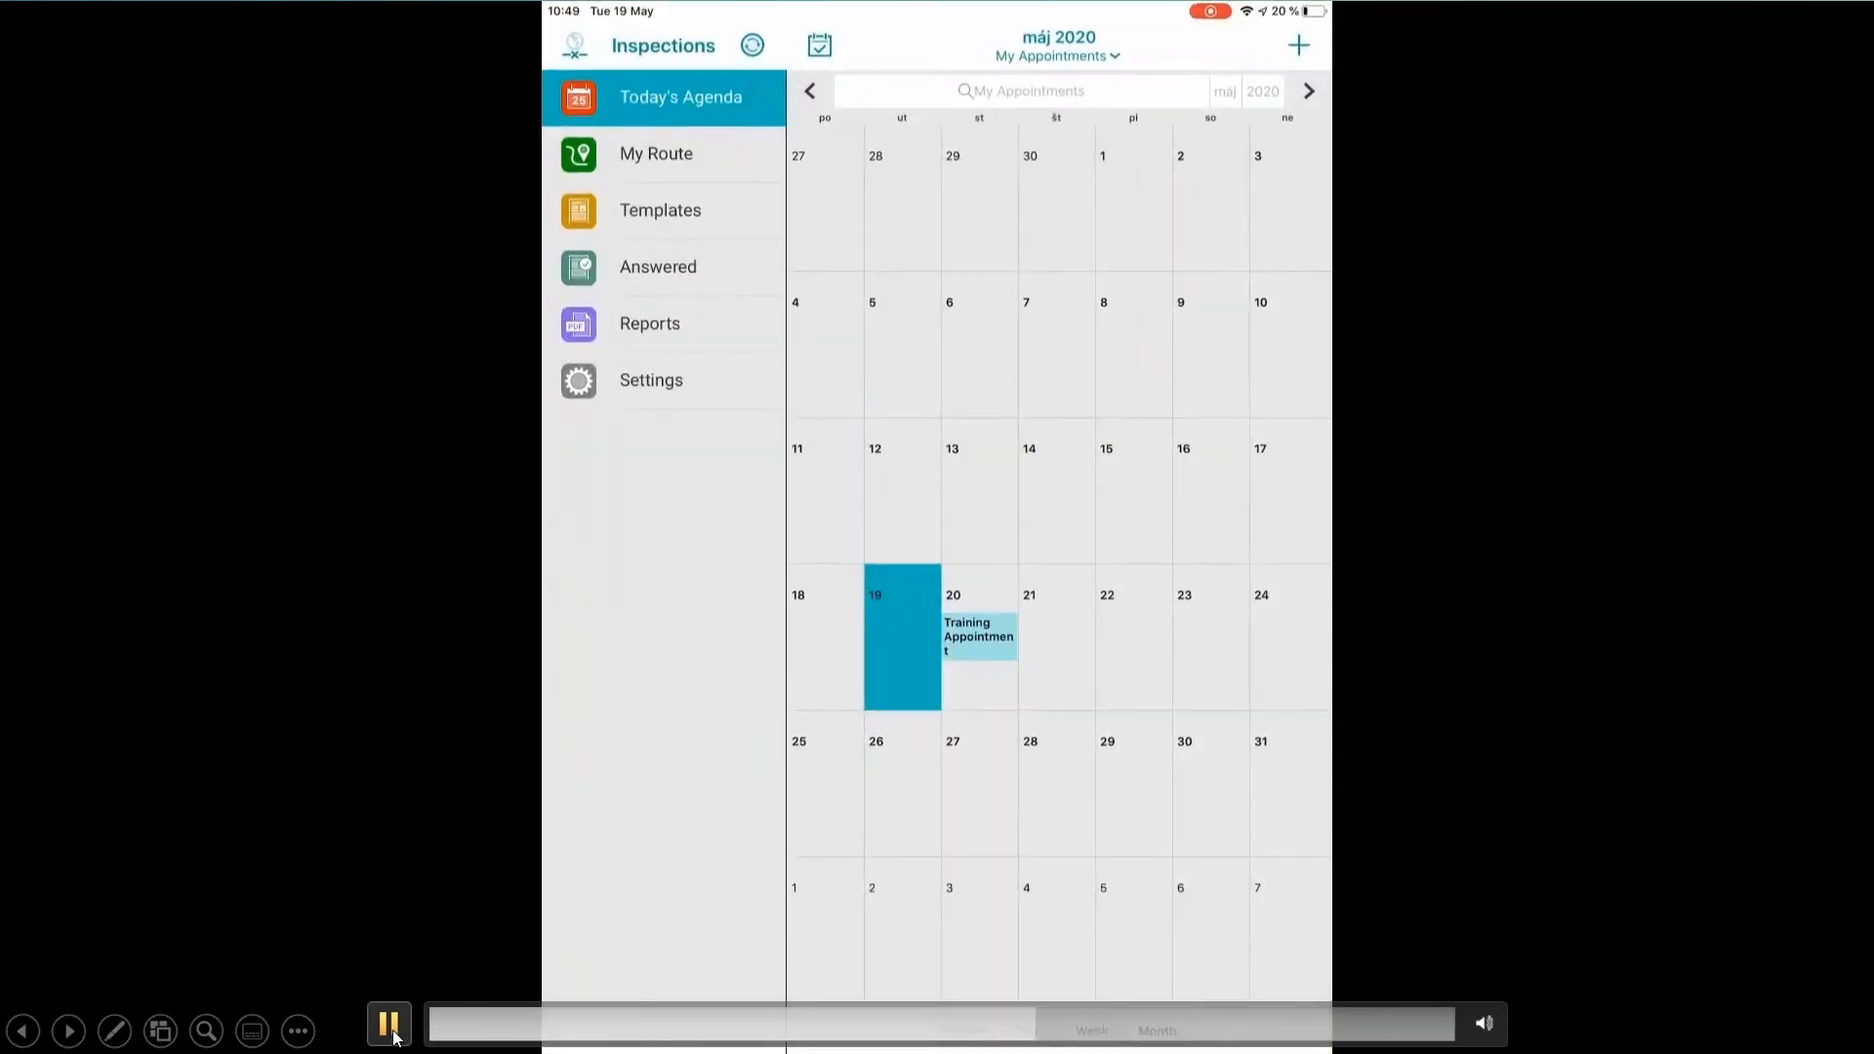
pyautogui.click(395, 1036)
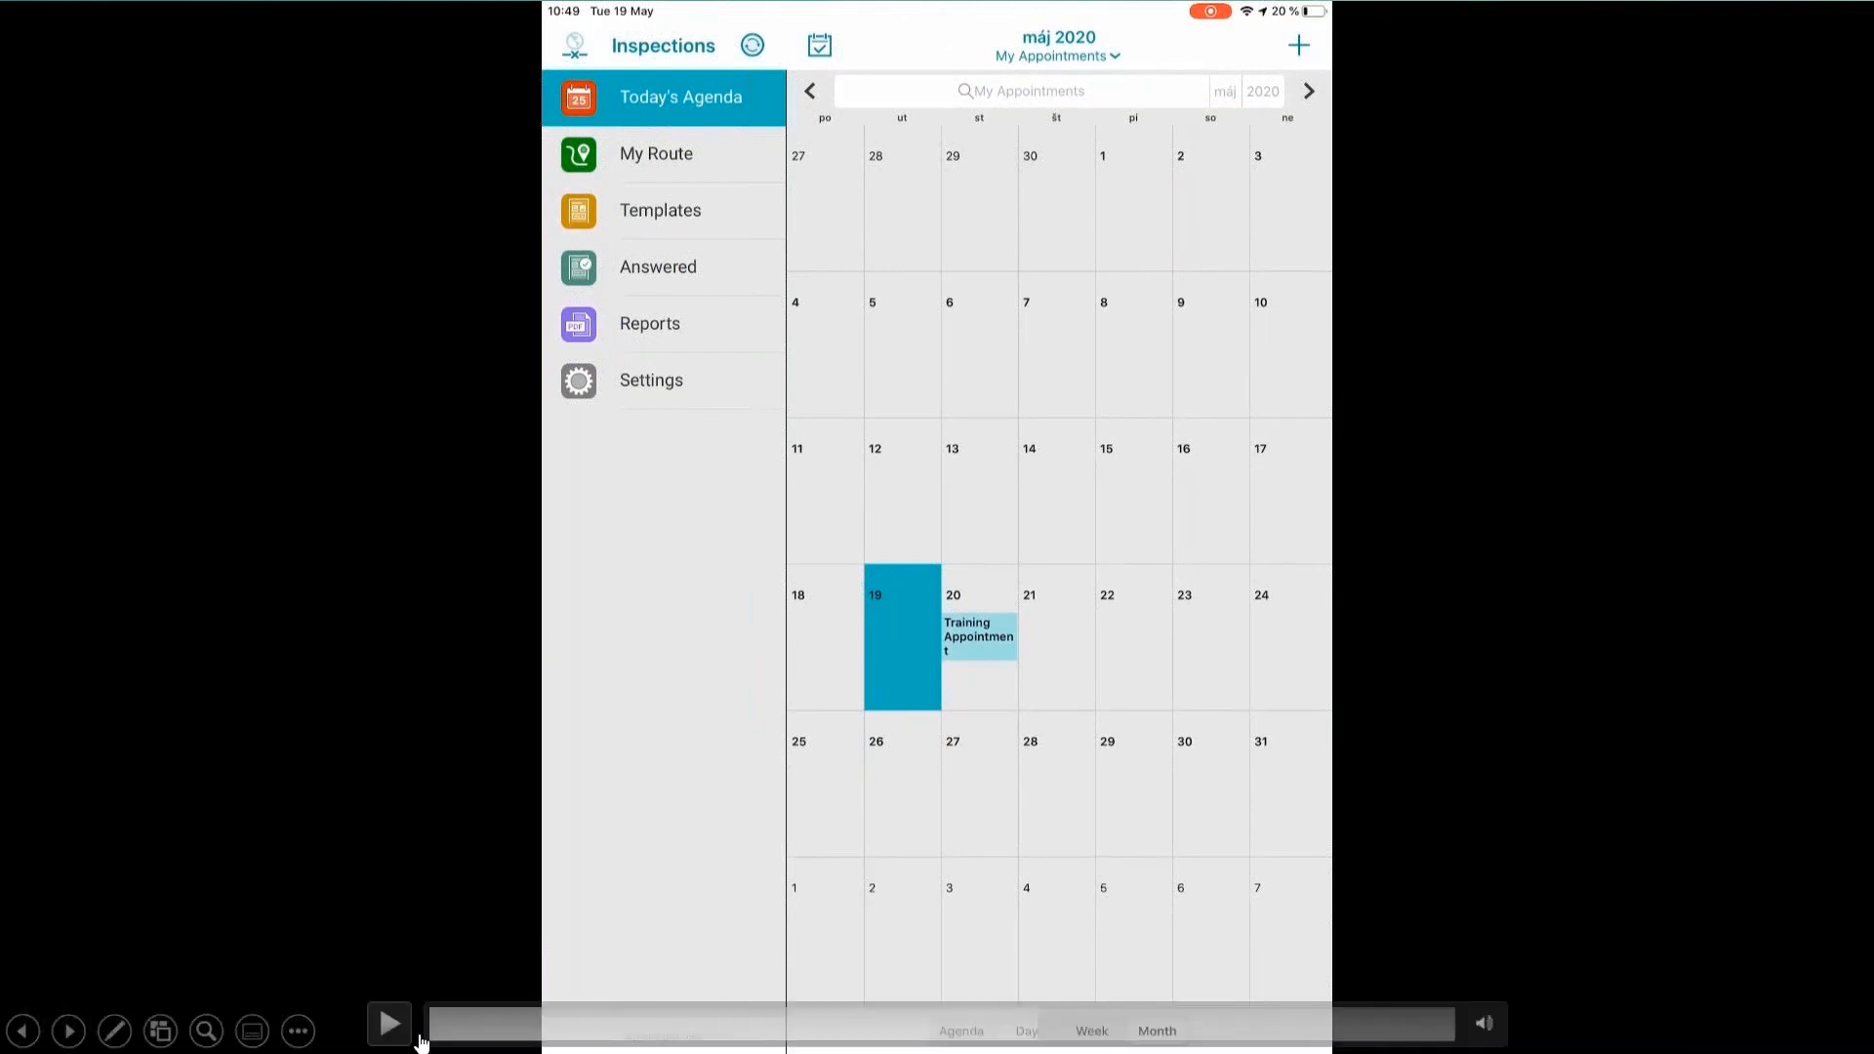
pyautogui.click(396, 1030)
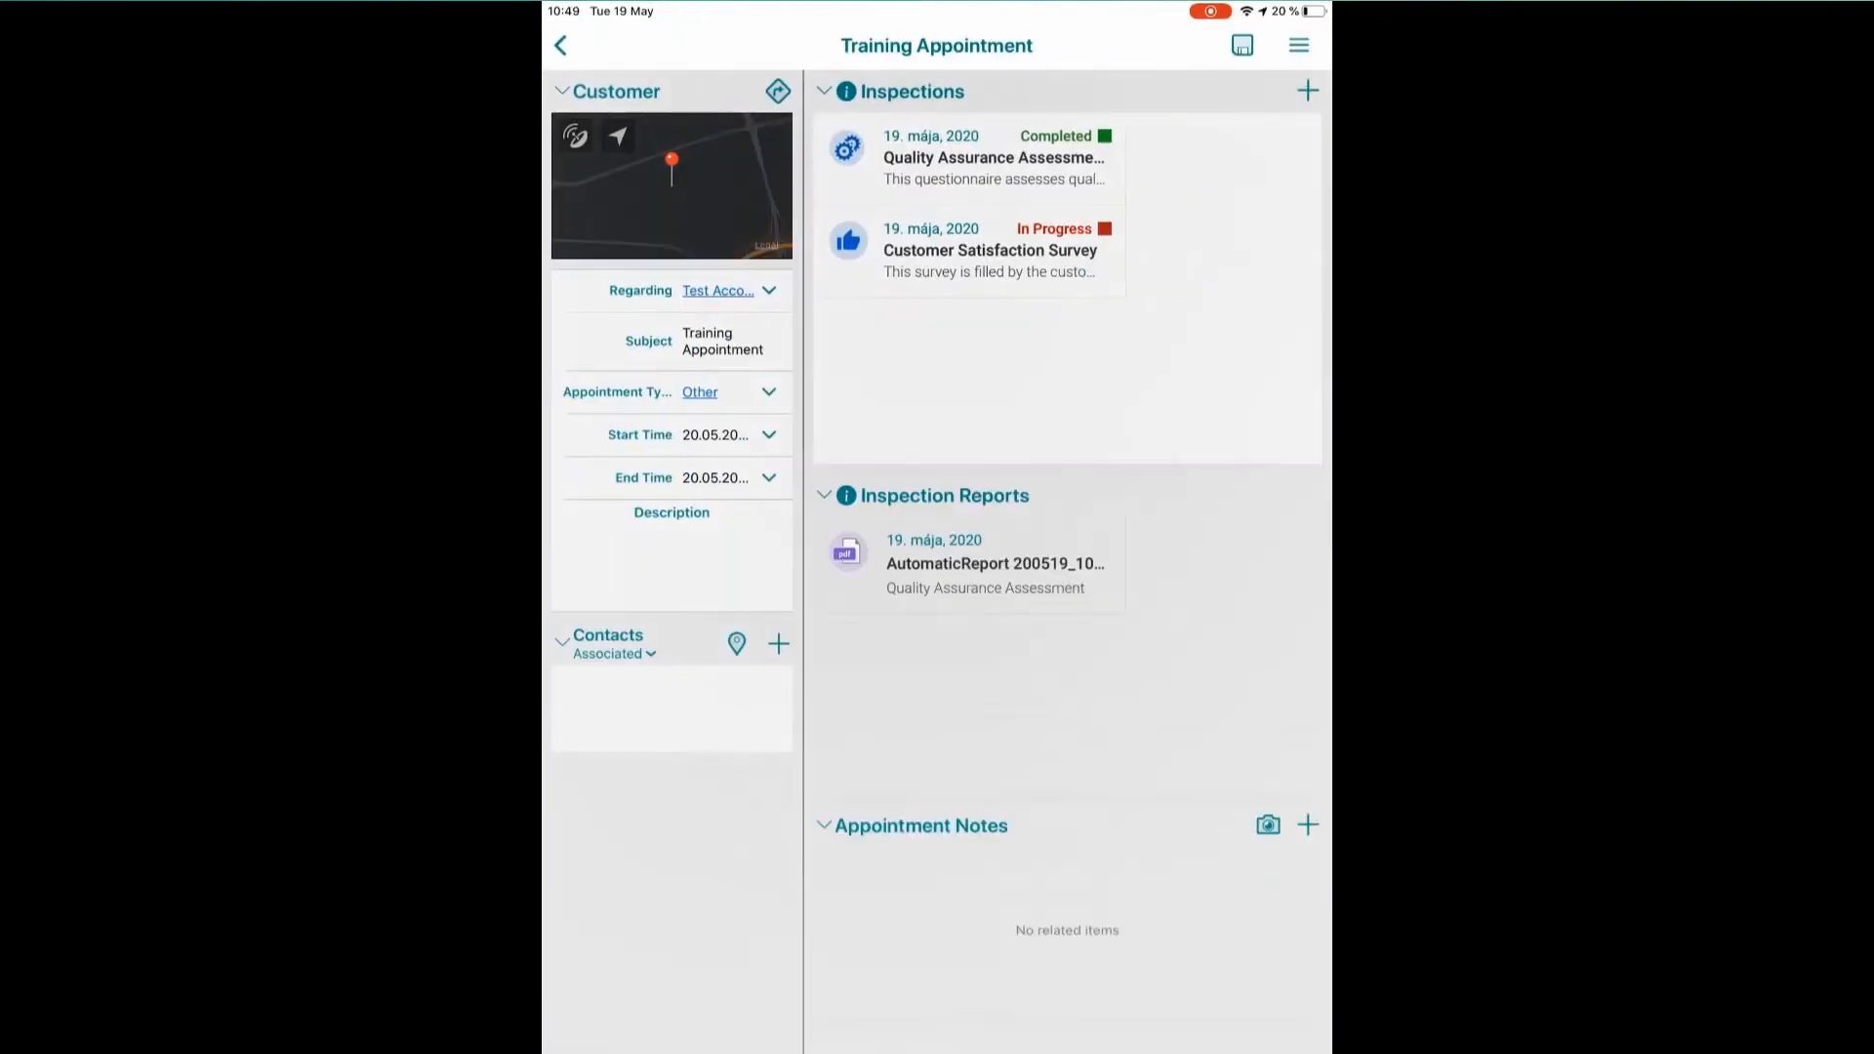
pyautogui.click(408, 1030)
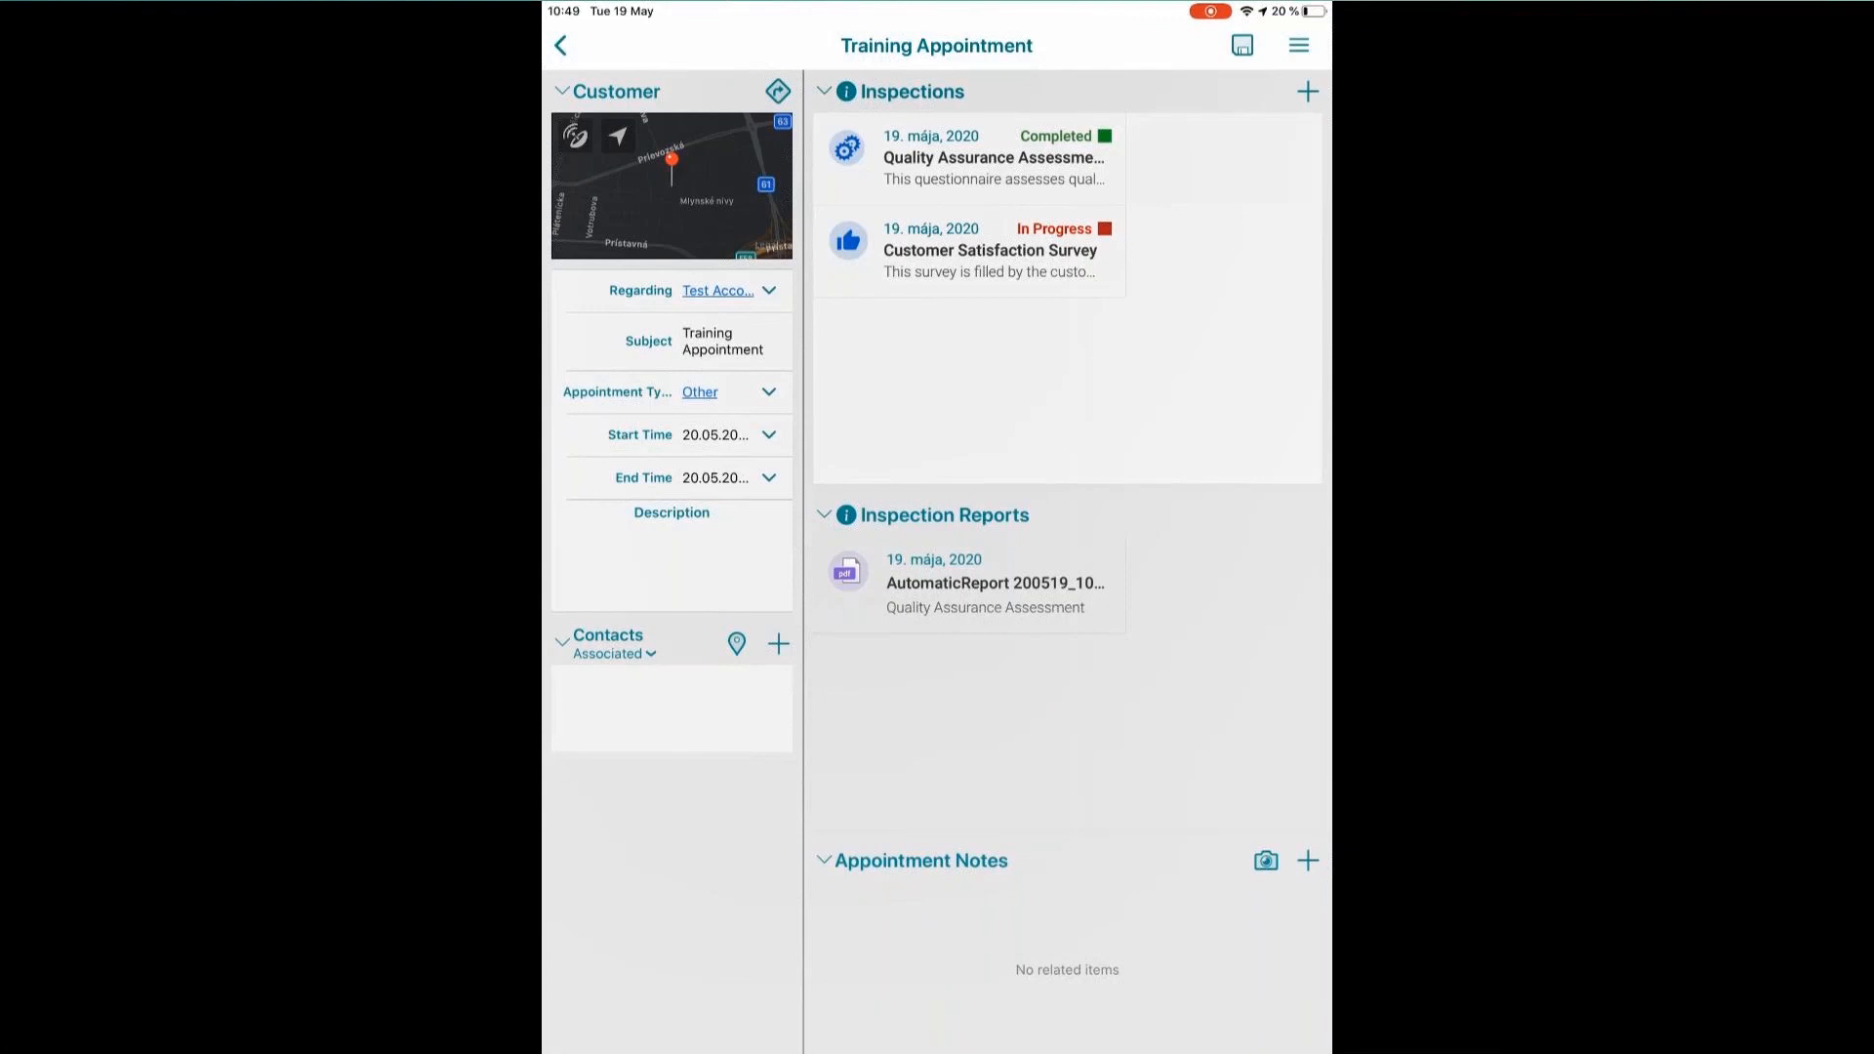
pyautogui.moveTo(460, 1041)
pyautogui.moveTo(342, 1004)
pyautogui.click(385, 1025)
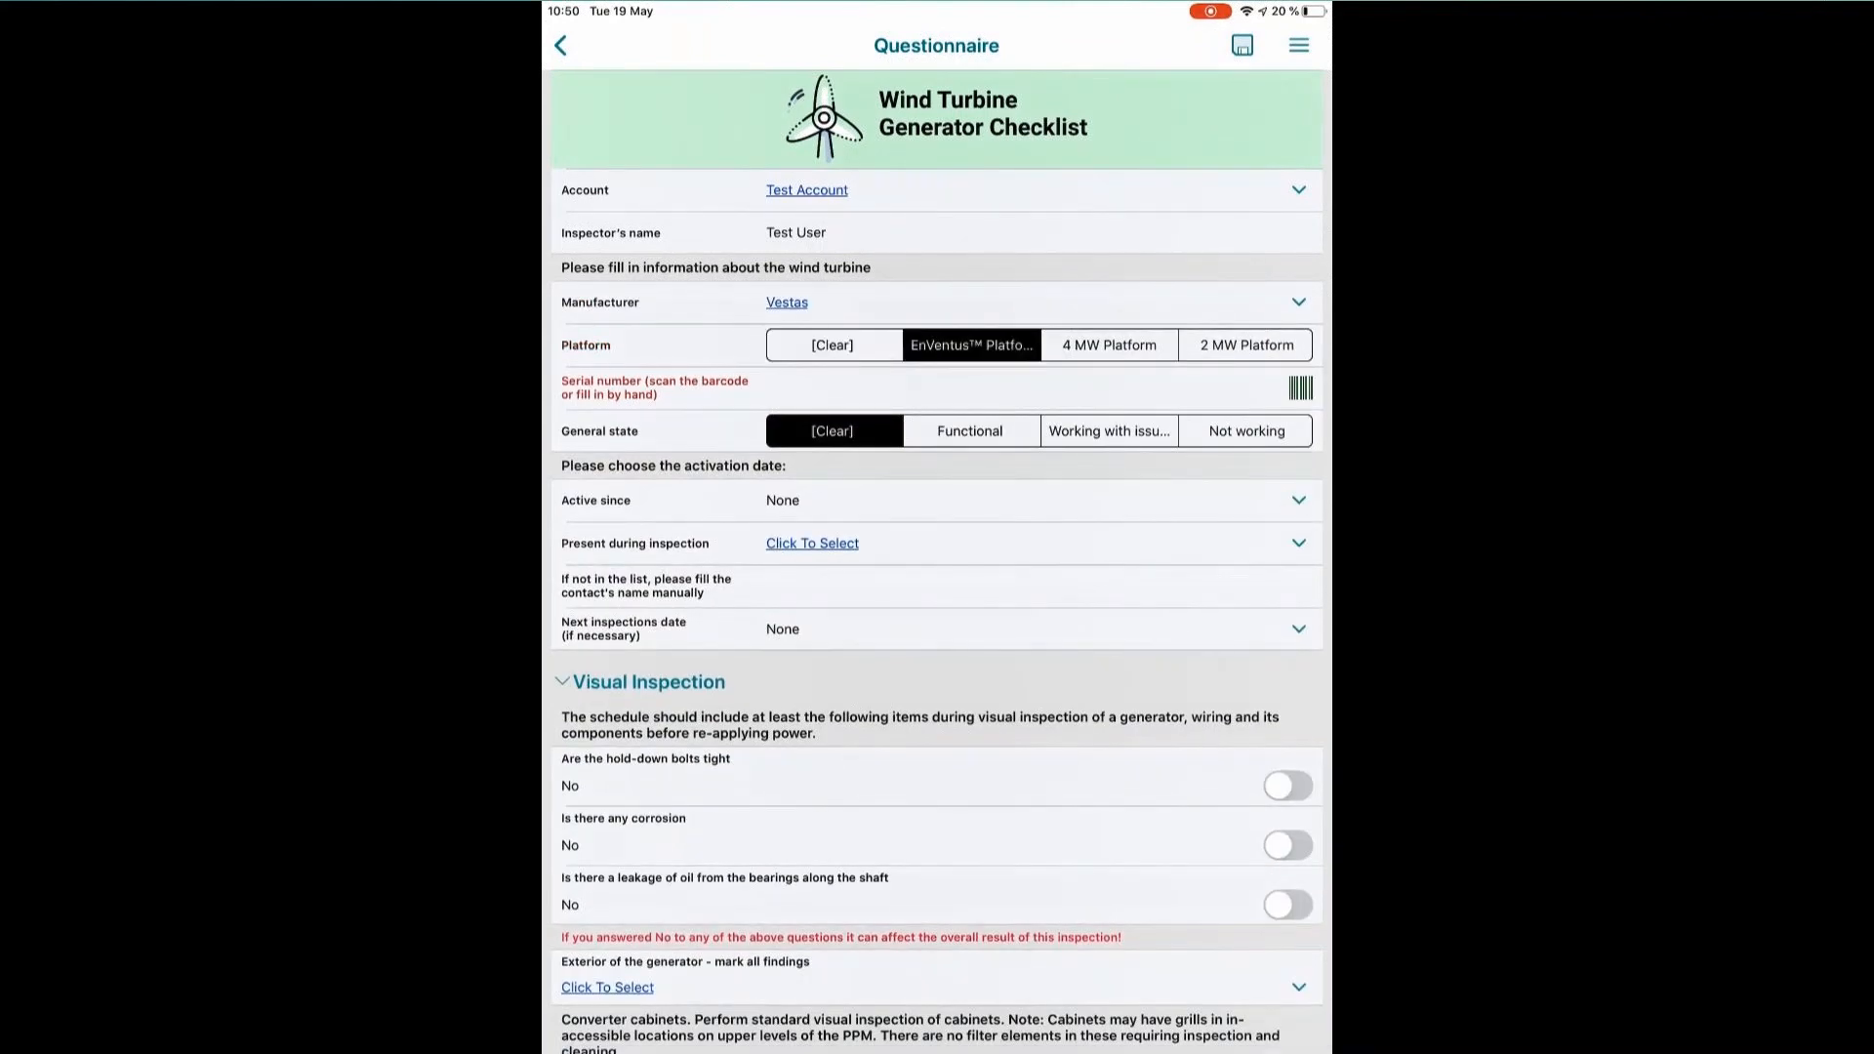
pyautogui.moveTo(398, 1041)
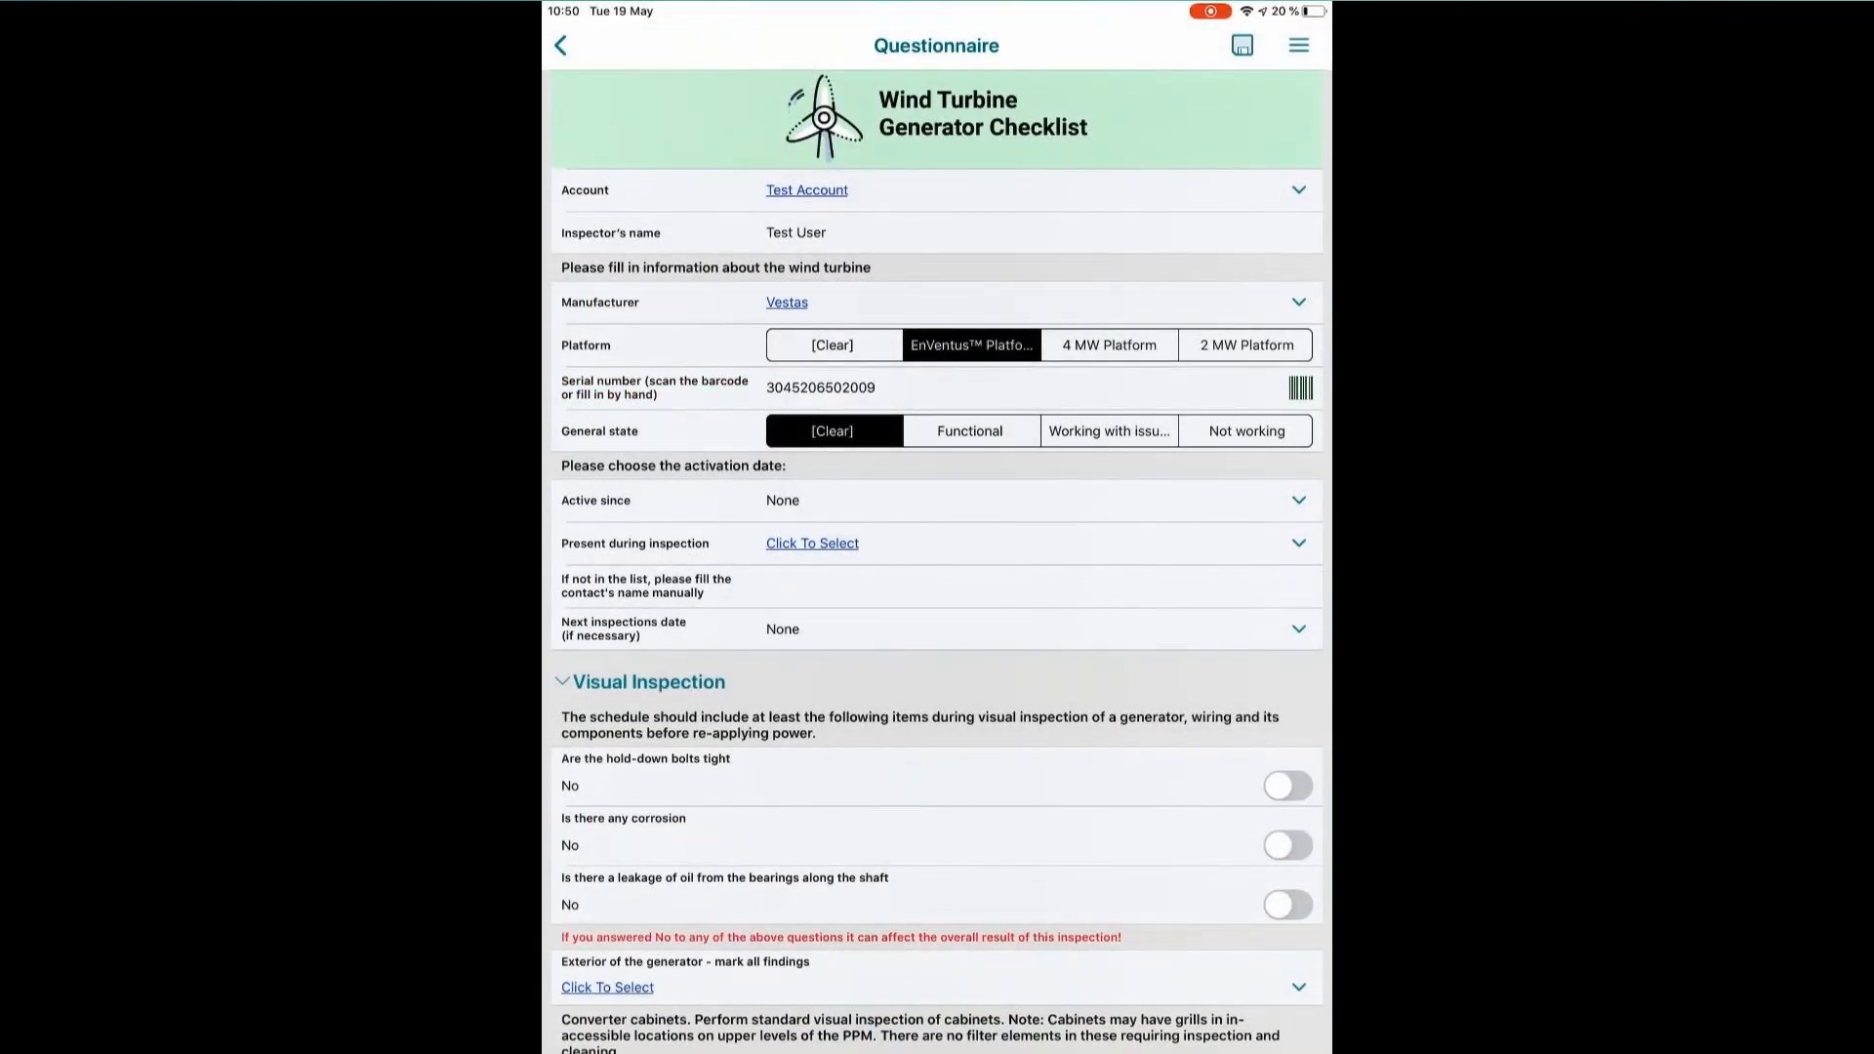
# In the Wind Turbine Generator Checklist, set the general state to Functional and the Active since date to 19.05.2019.
pyautogui.click(970, 431)
pyautogui.click(1298, 500)
pyautogui.moveTo(1028, 623); pyautogui.dragTo(1028, 655)
pyautogui.click(1188, 749)
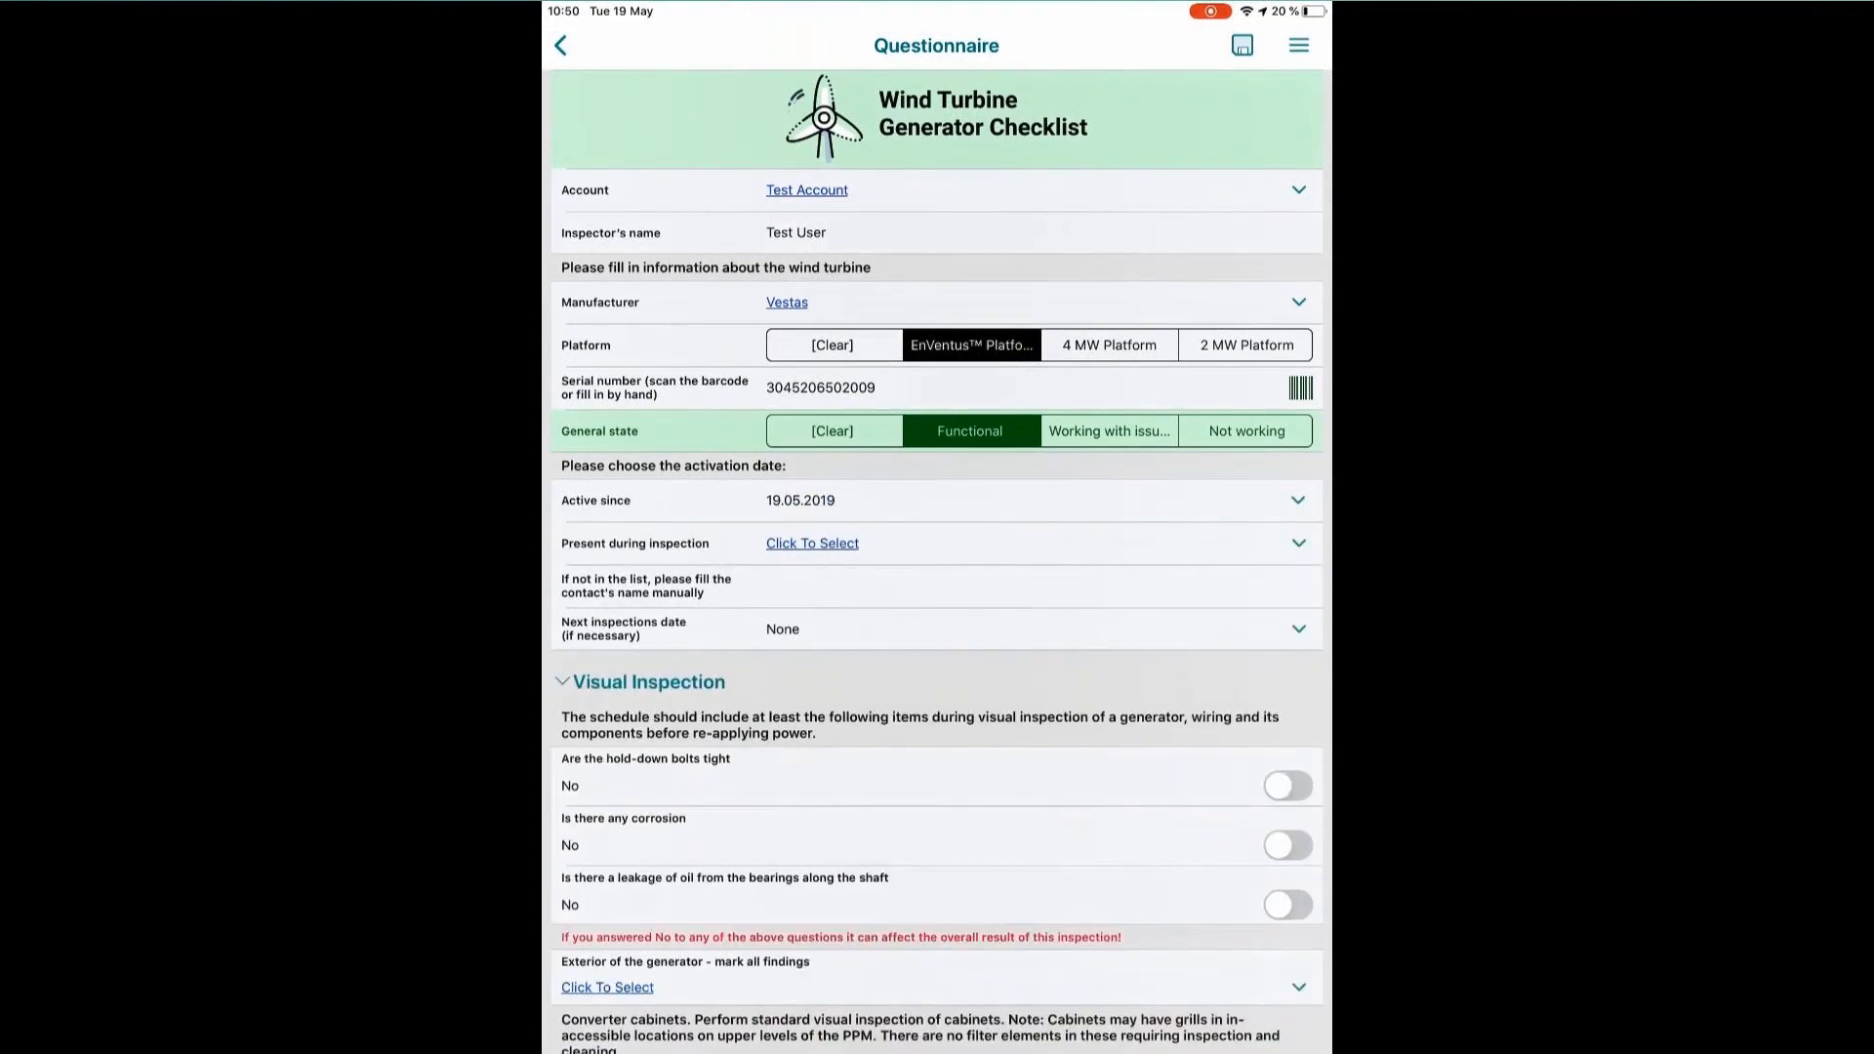
# Check the contact lookup for who is present during inspection, and fill in the contact's name manually as "Myself".
pyautogui.click(812, 543)
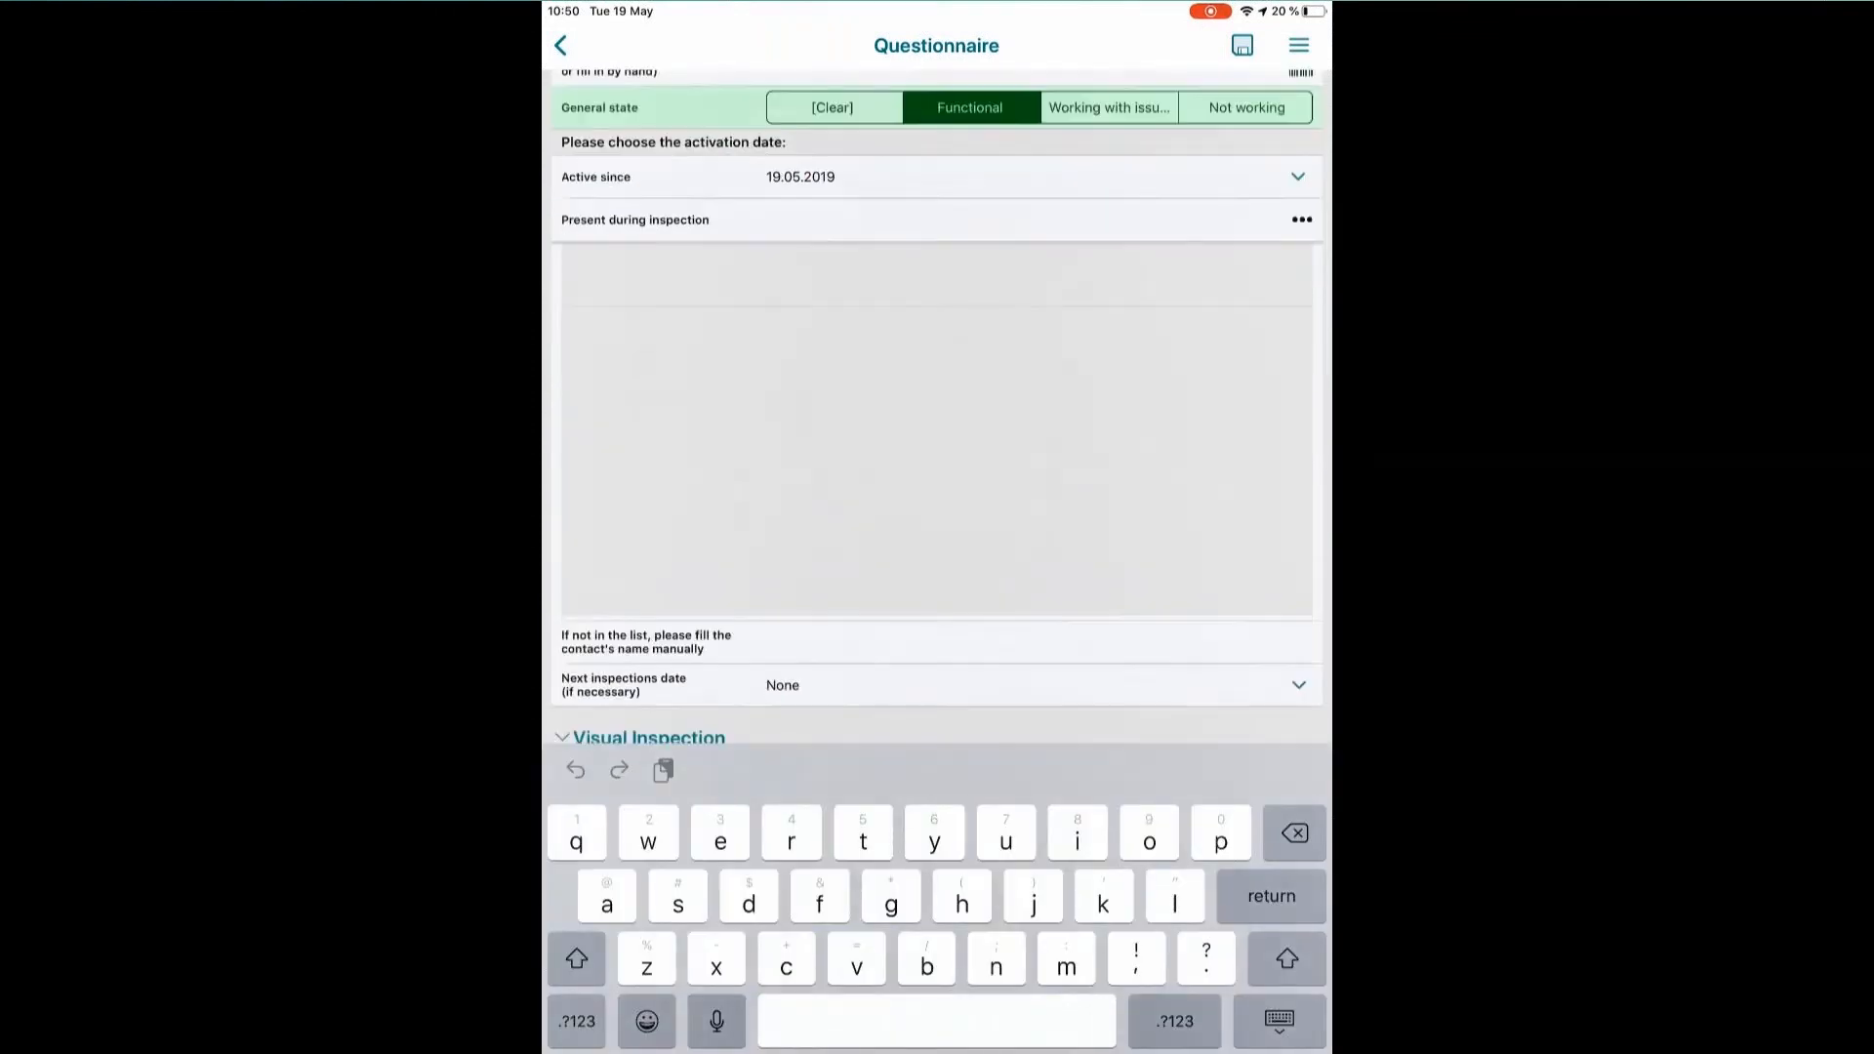
pyautogui.click(1301, 230)
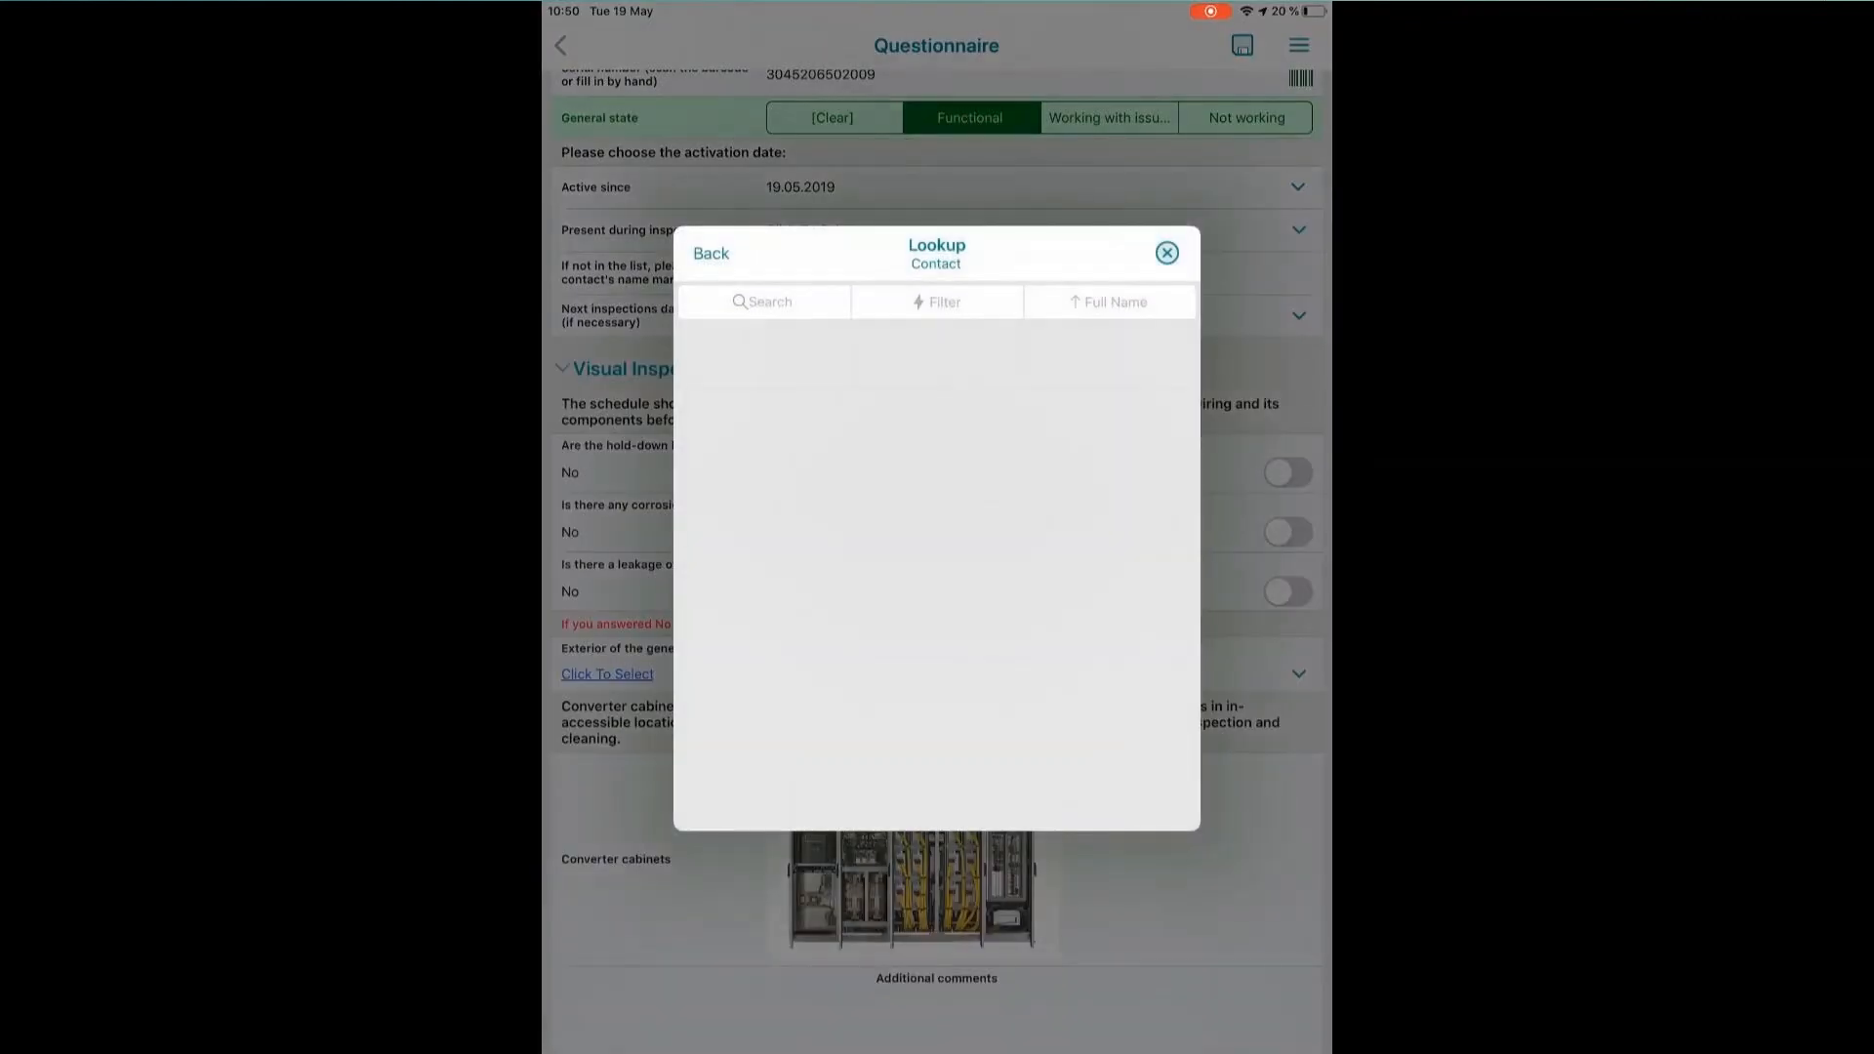
pyautogui.click(712, 254)
pyautogui.click(780, 274)
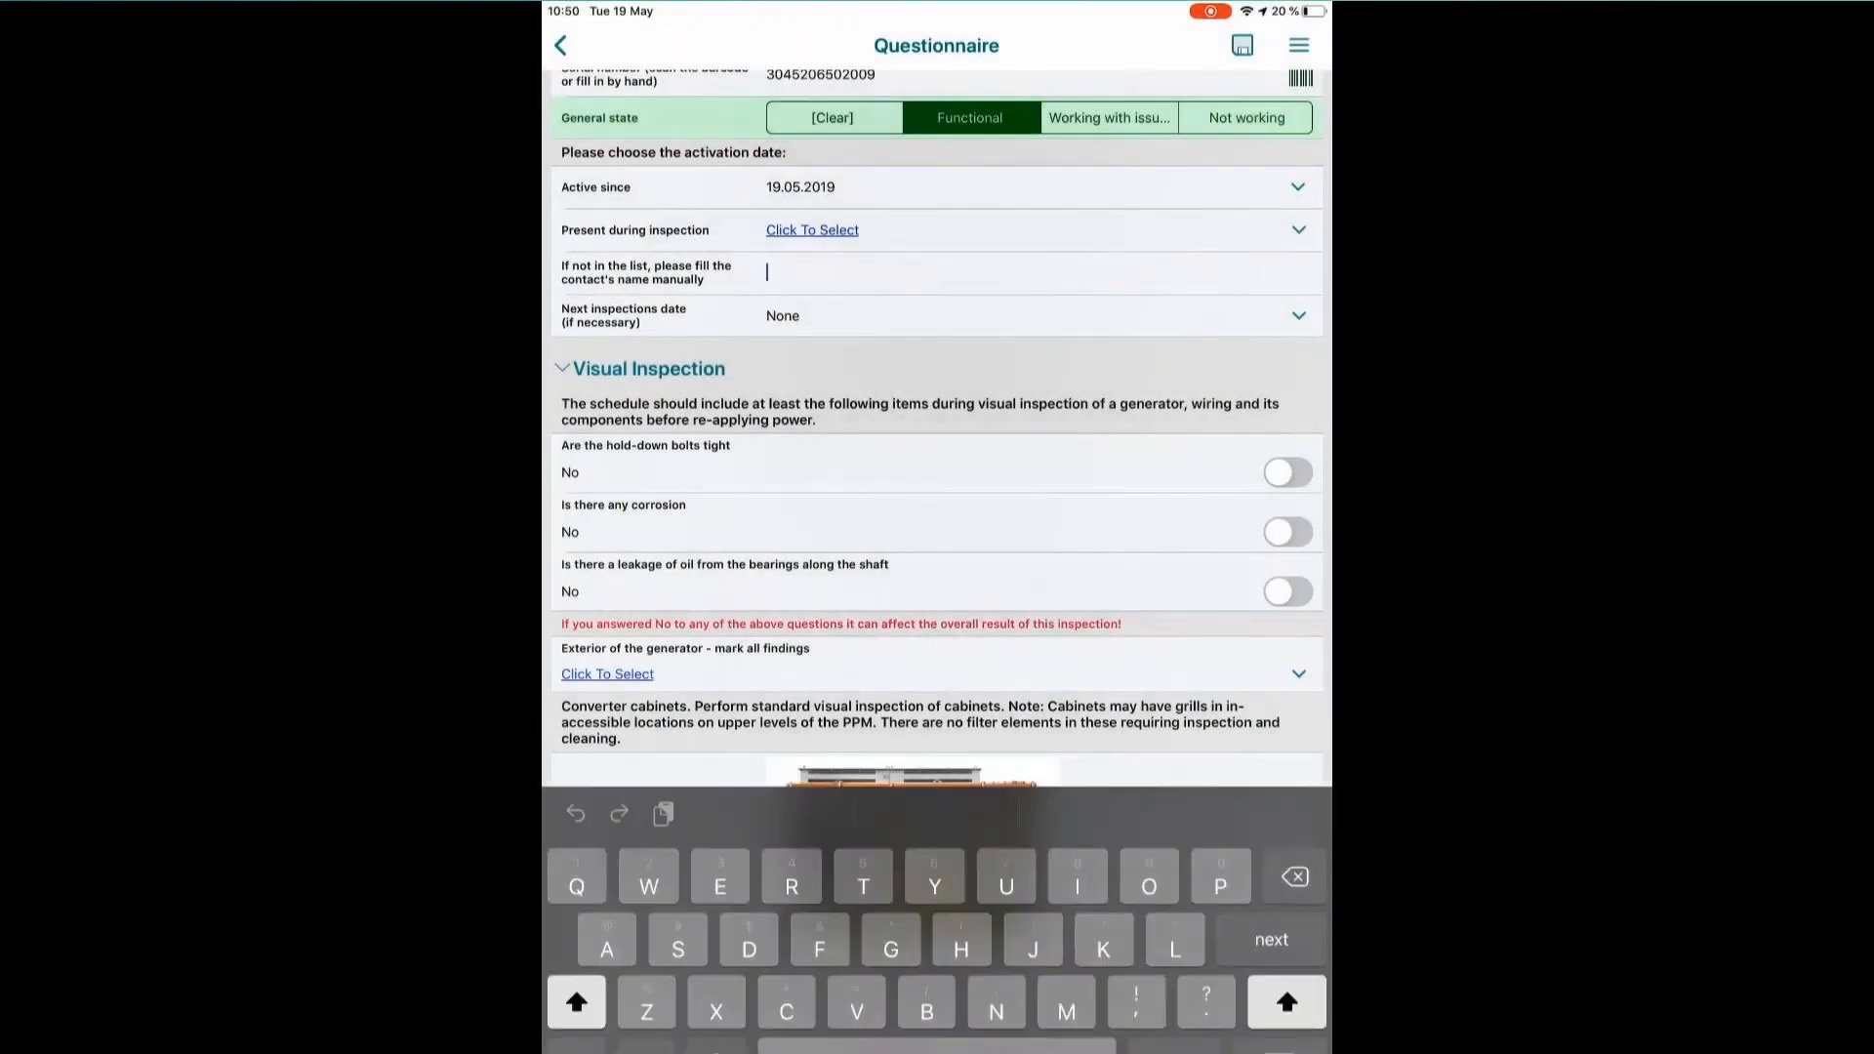
pyautogui.write('Myself')
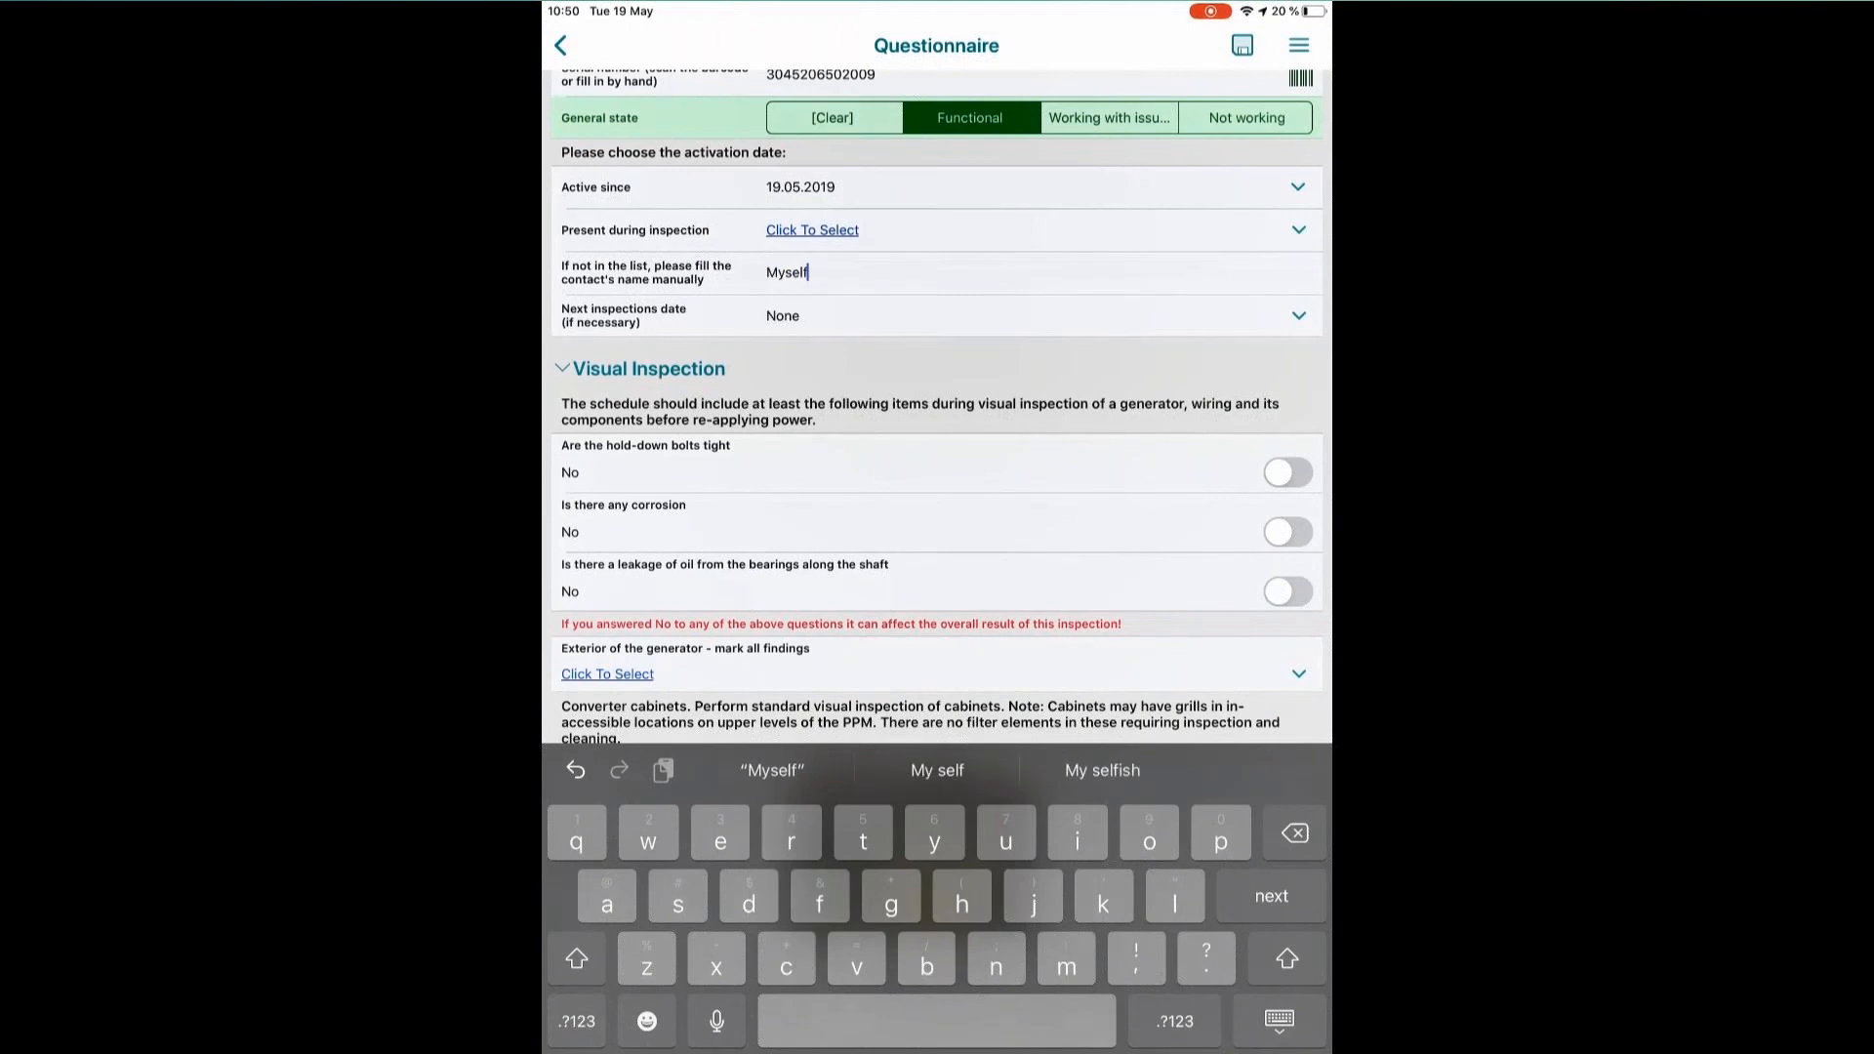
# Set the next inspections date to 19.05.2021.
pyautogui.click(1298, 316)
pyautogui.moveTo(1030, 474); pyautogui.dragTo(1030, 443)
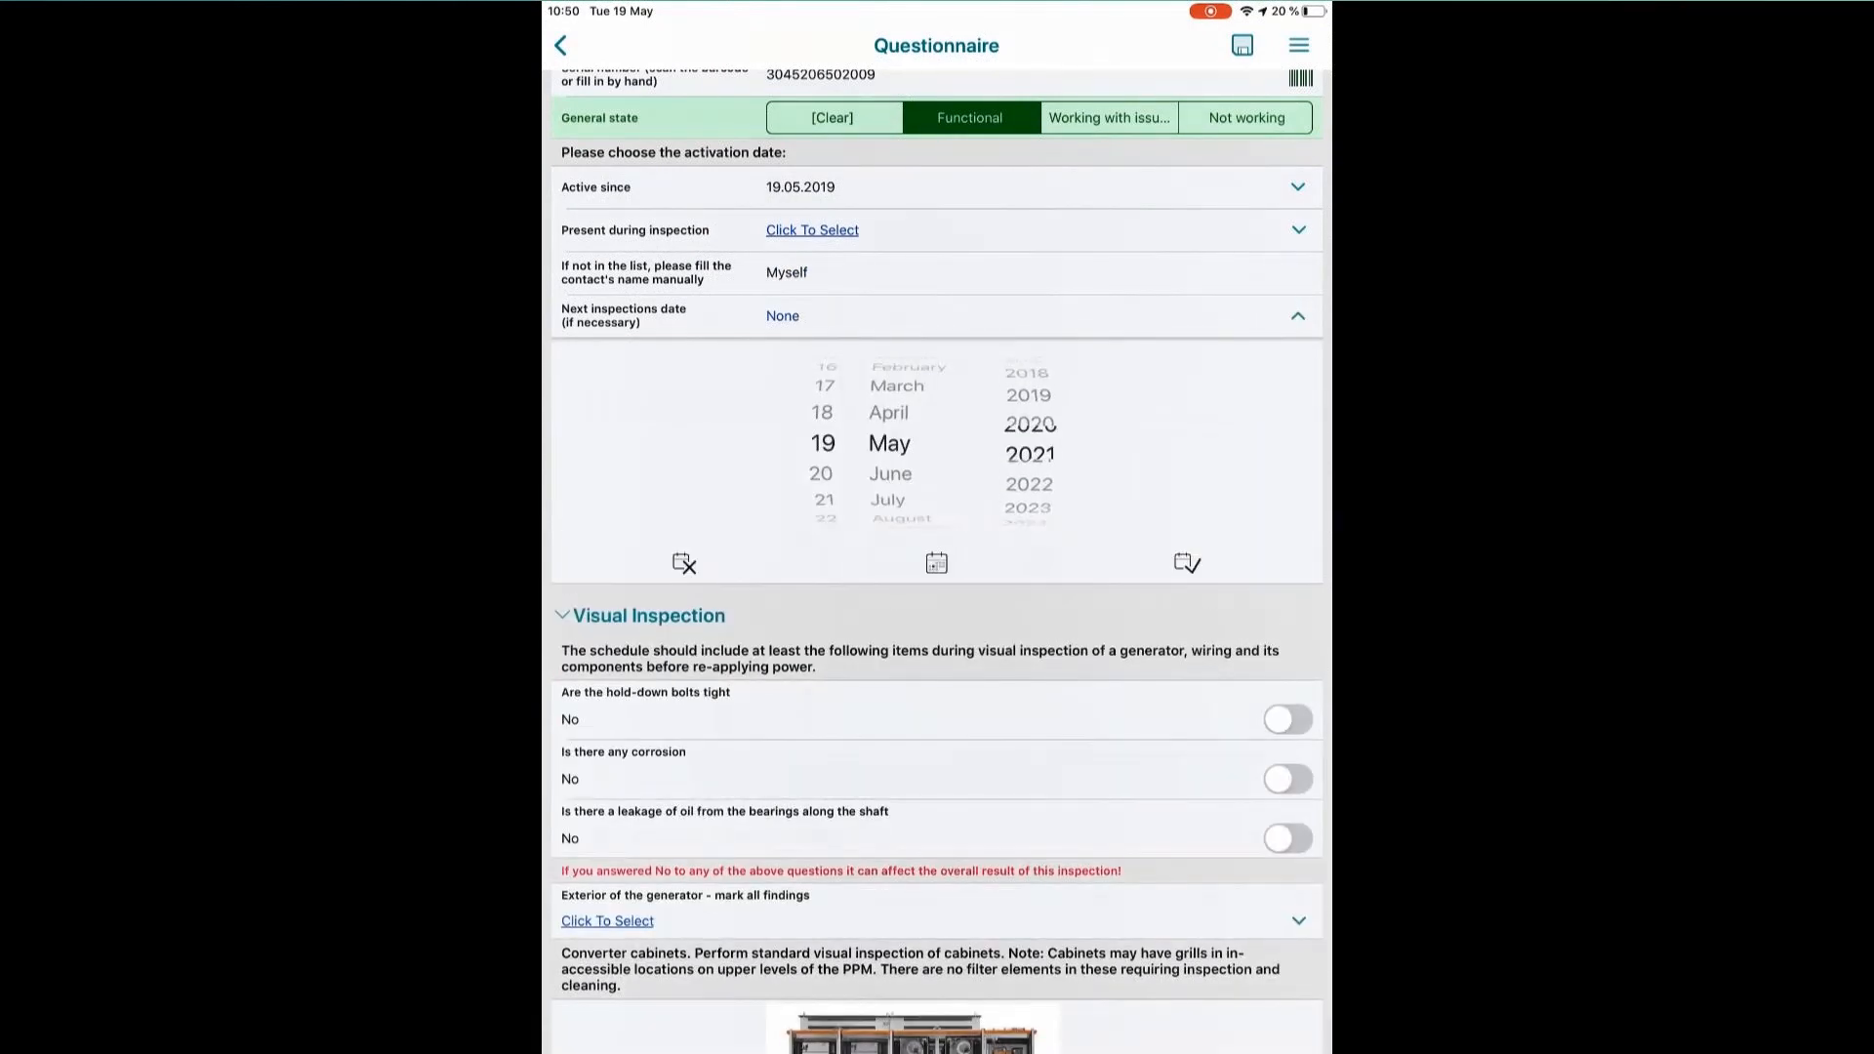
pyautogui.click(1187, 563)
# Answer Yes to the visual inspection questions on tight hold-down bolts, corrosion and oil leakage from the bearings.
pyautogui.click(1287, 472)
pyautogui.click(1287, 531)
pyautogui.click(1287, 591)
# Mark "Loose or displaced parts" and "Mechanical damage" as the findings for the exterior of the generator.
pyautogui.scroll(-3, 937, 586)
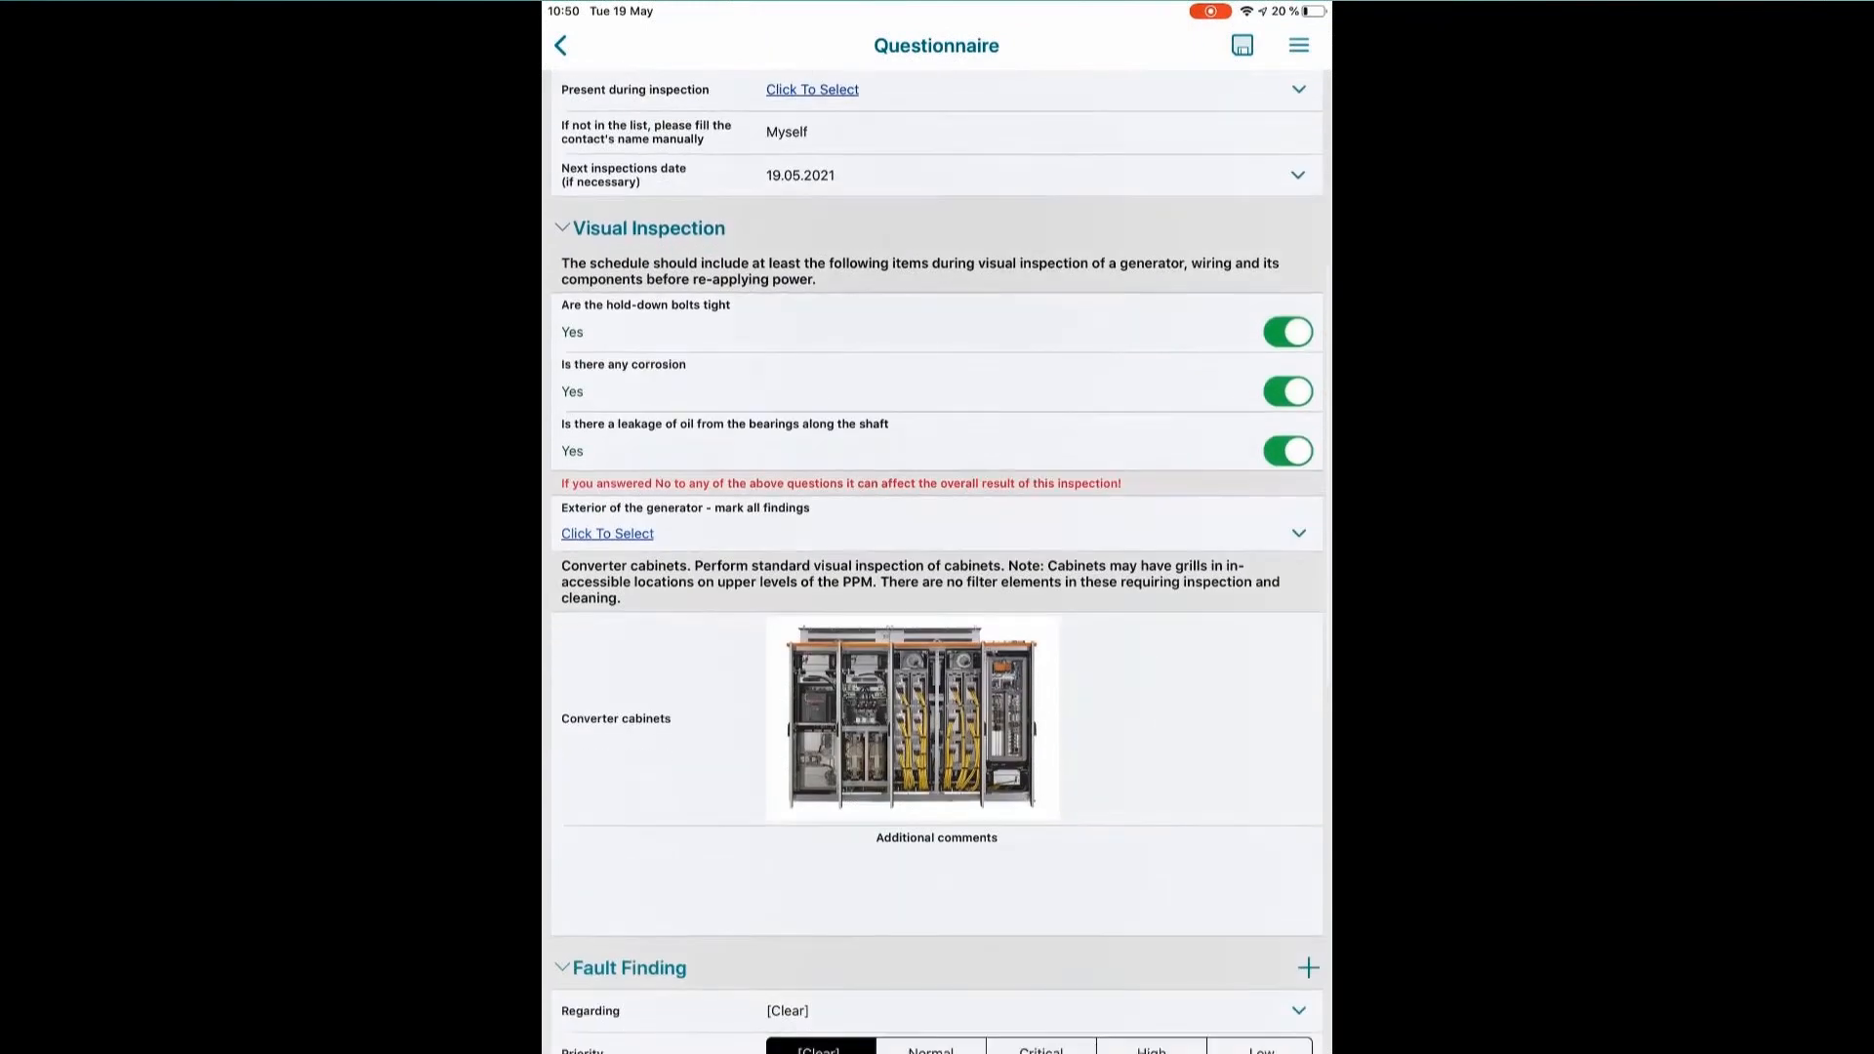
pyautogui.scroll(-1, 936, 585)
pyautogui.click(607, 510)
pyautogui.click(695, 456)
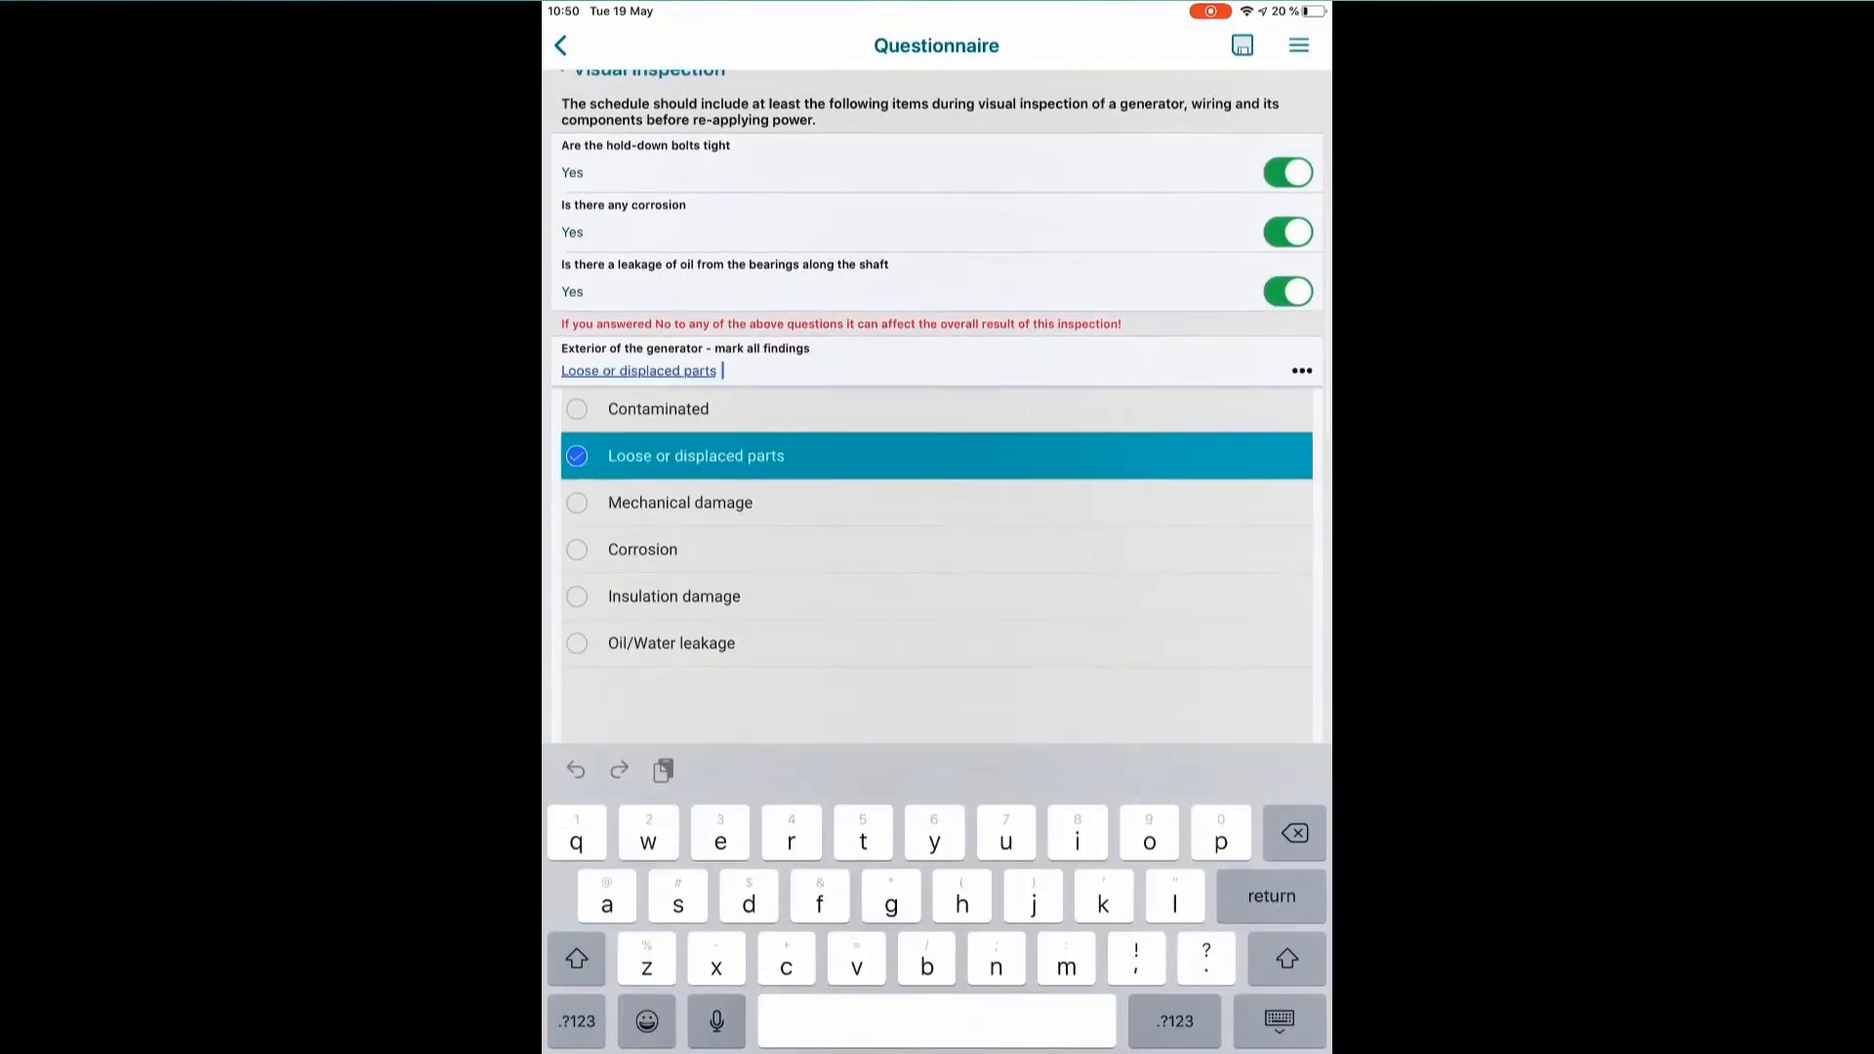
pyautogui.click(680, 503)
pyautogui.click(1279, 1021)
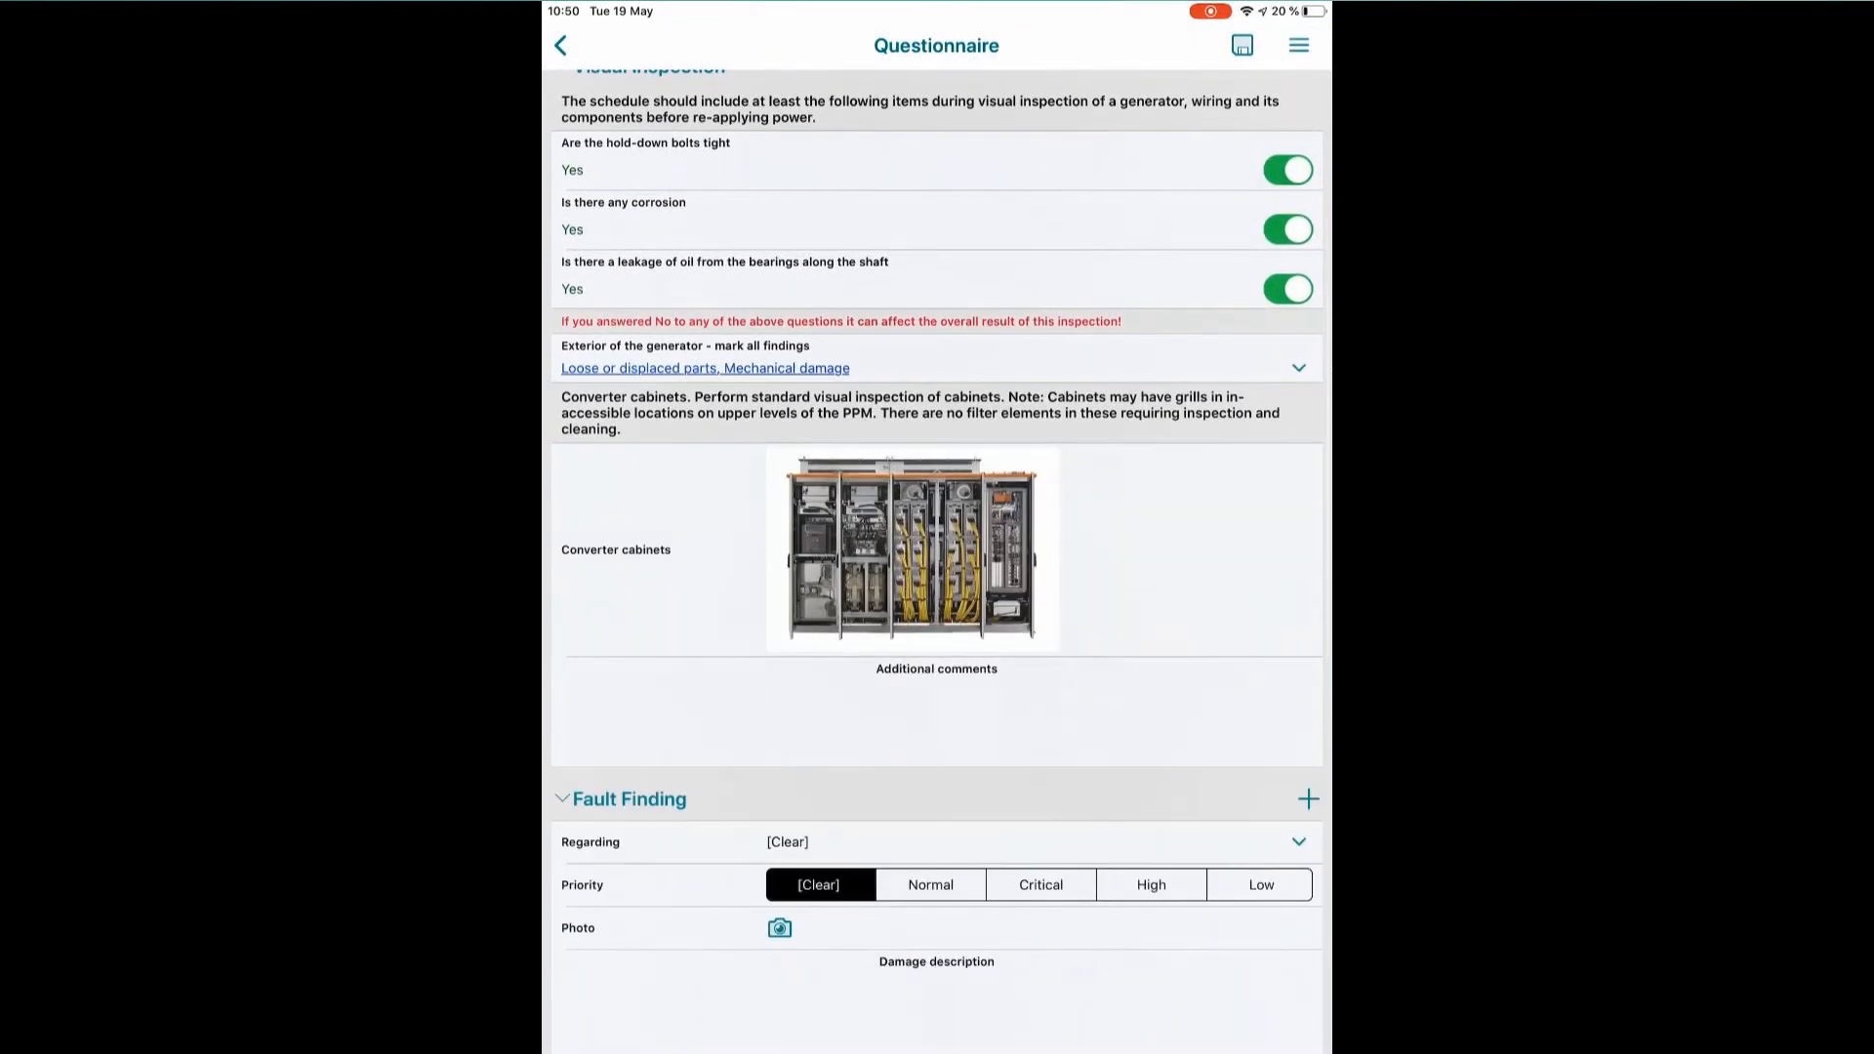
# In Fault Finding, set Regarding to "Bearing of overheating" and the priority to Normal.
pyautogui.scroll(-5, 937, 585)
pyautogui.click(1298, 570)
pyautogui.scroll(-2, 927, 699)
pyautogui.click(930, 614)
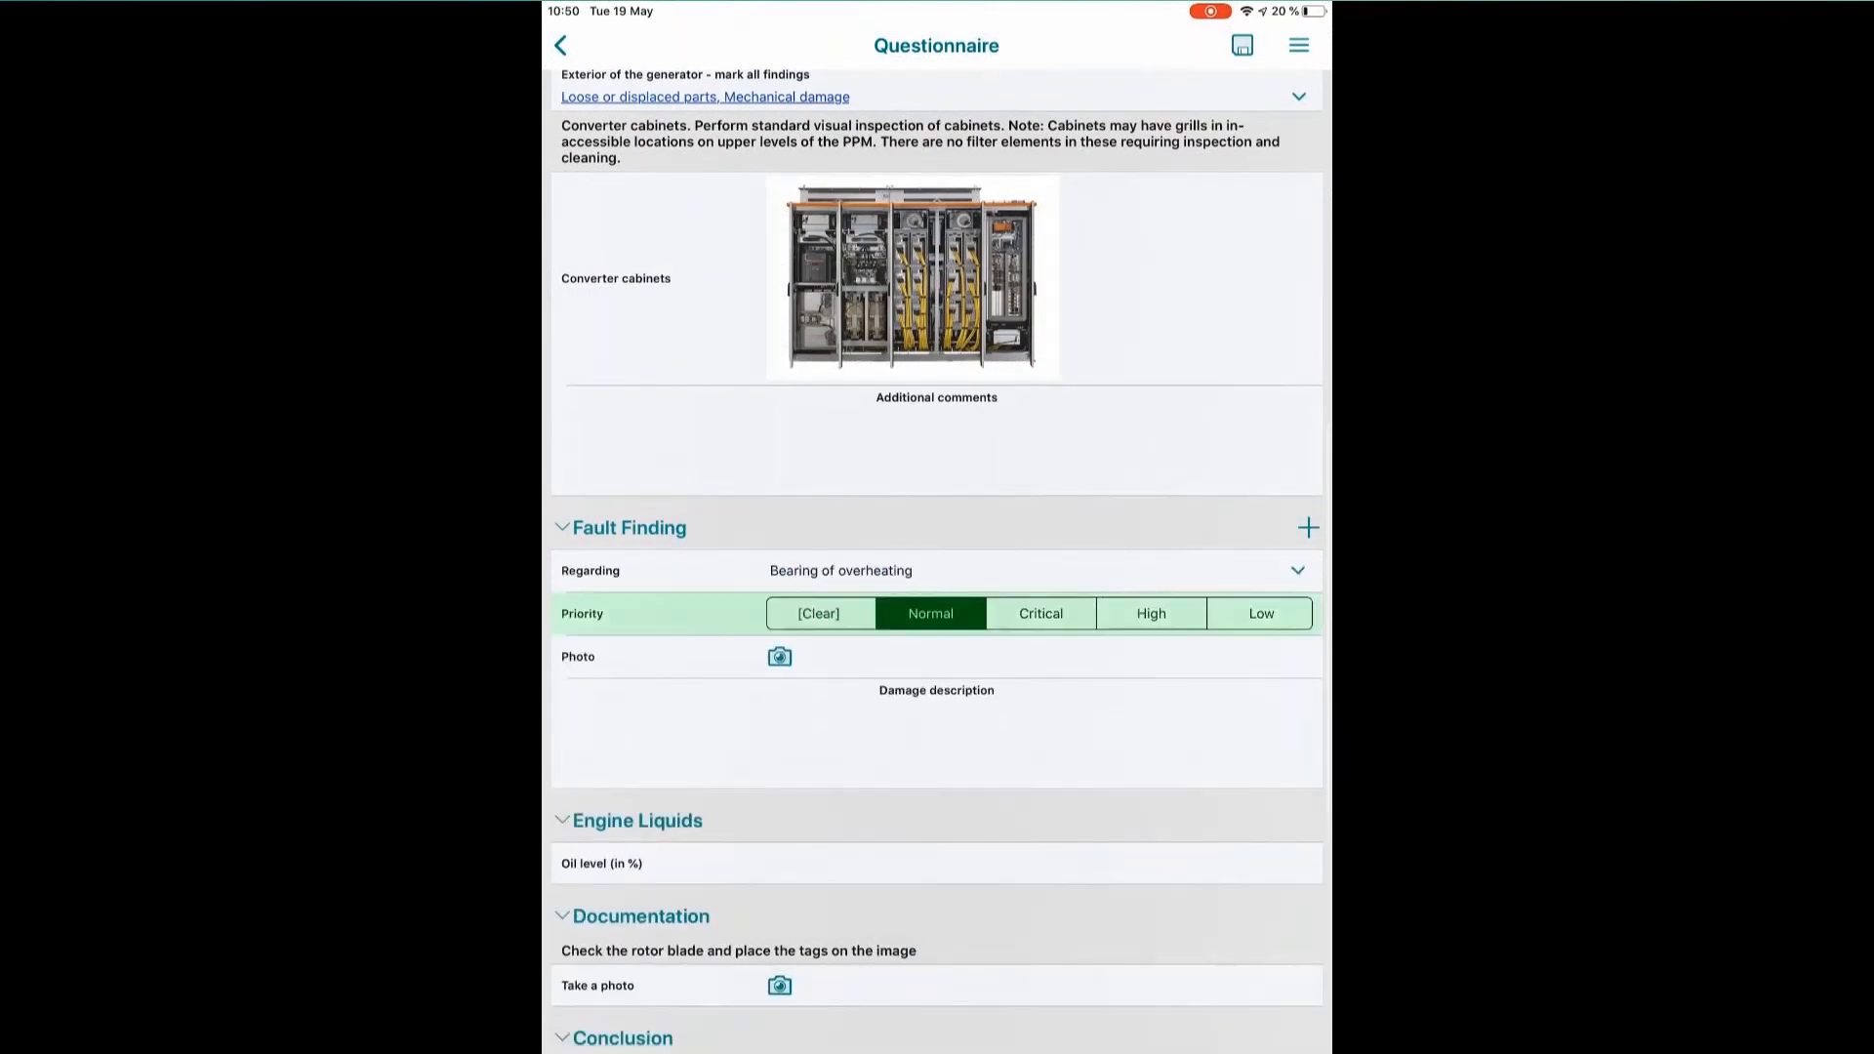
# Enter an oil level of 60 % under Engine Liquids.
pyautogui.scroll(-4, 937, 586)
pyautogui.click(937, 644)
pyautogui.write('60')
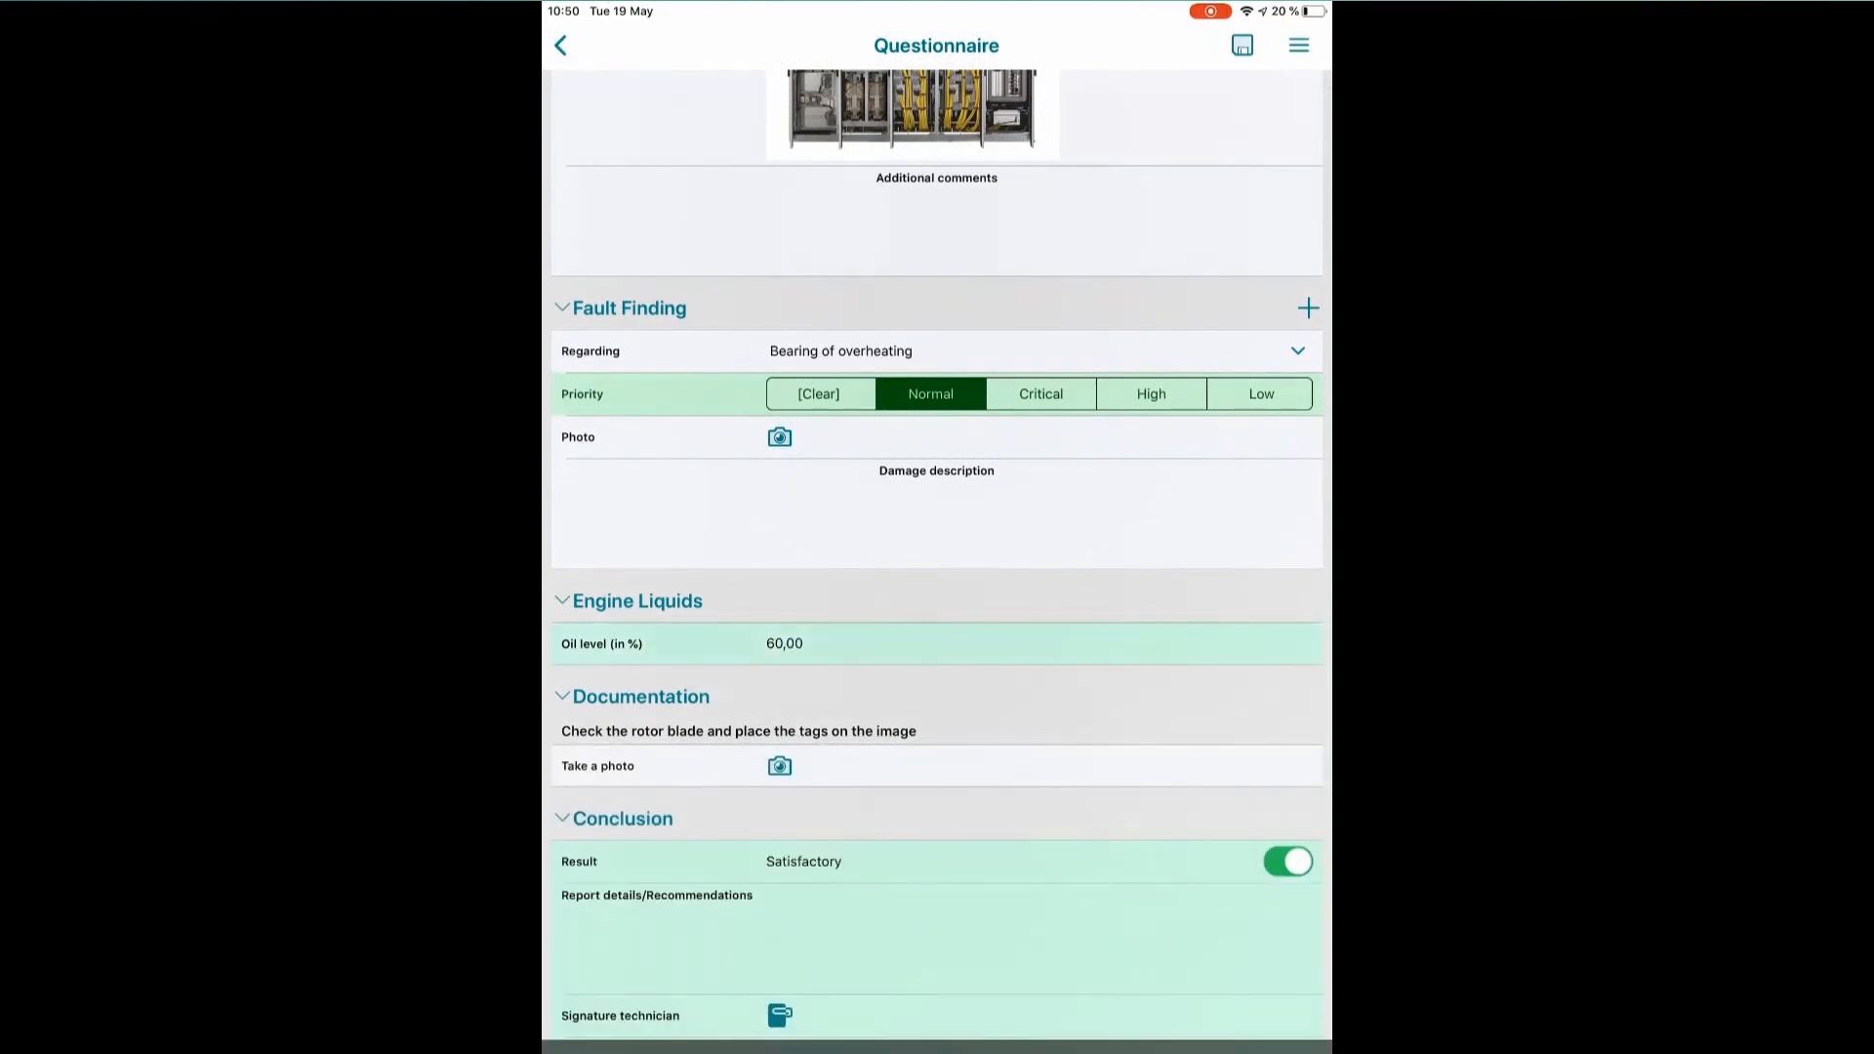
pyautogui.moveTo(494, 946)
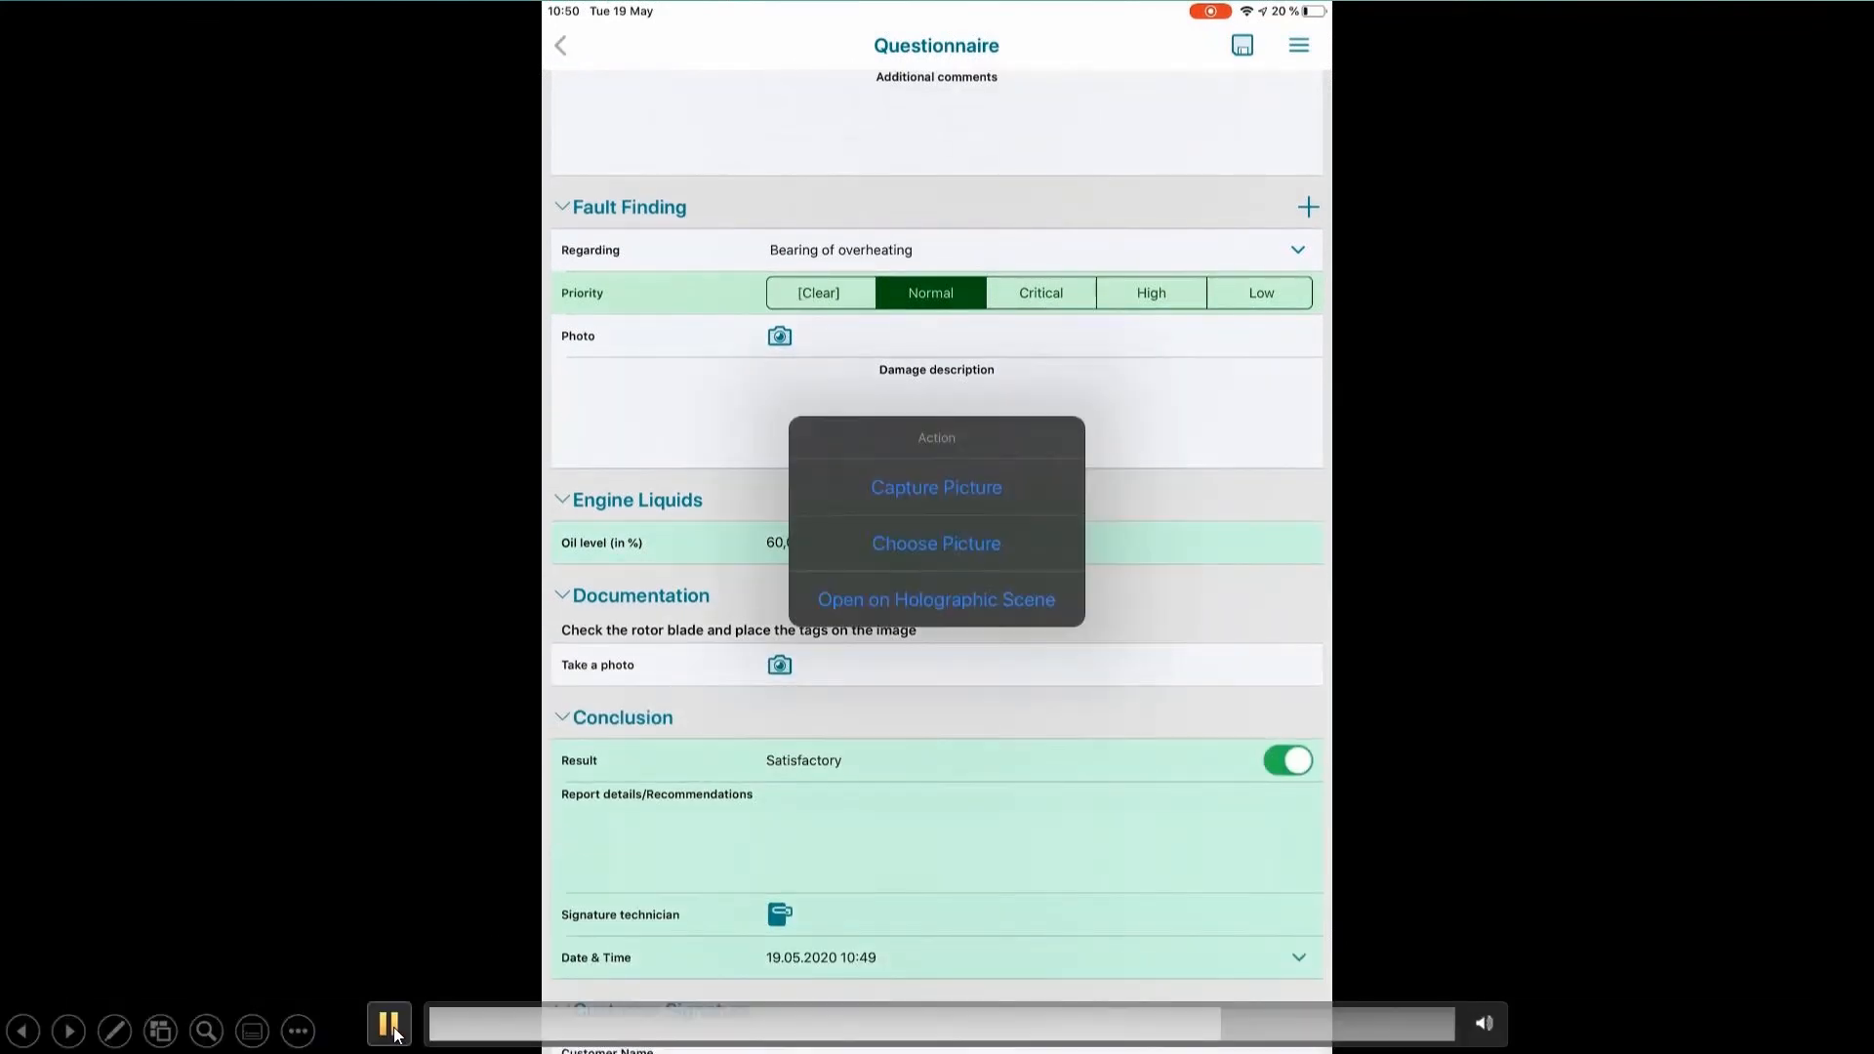
pyautogui.click(388, 1024)
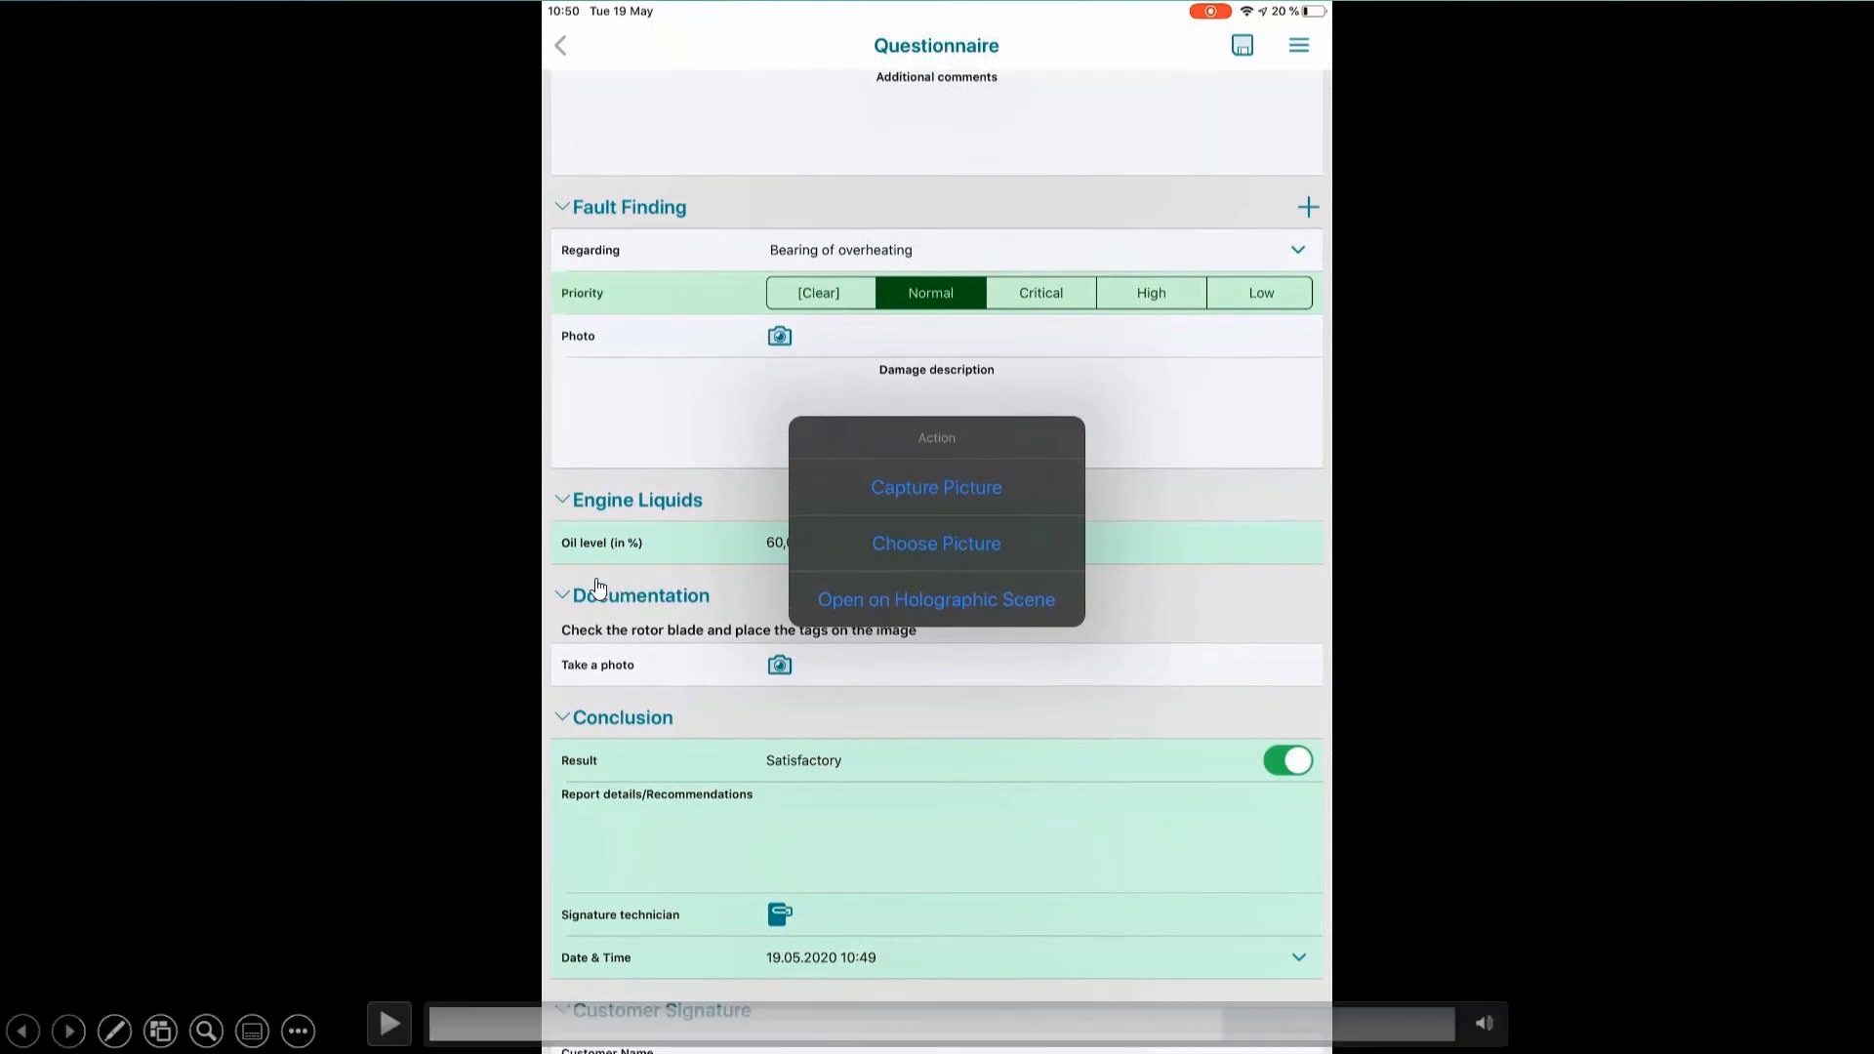
pyautogui.click(389, 1023)
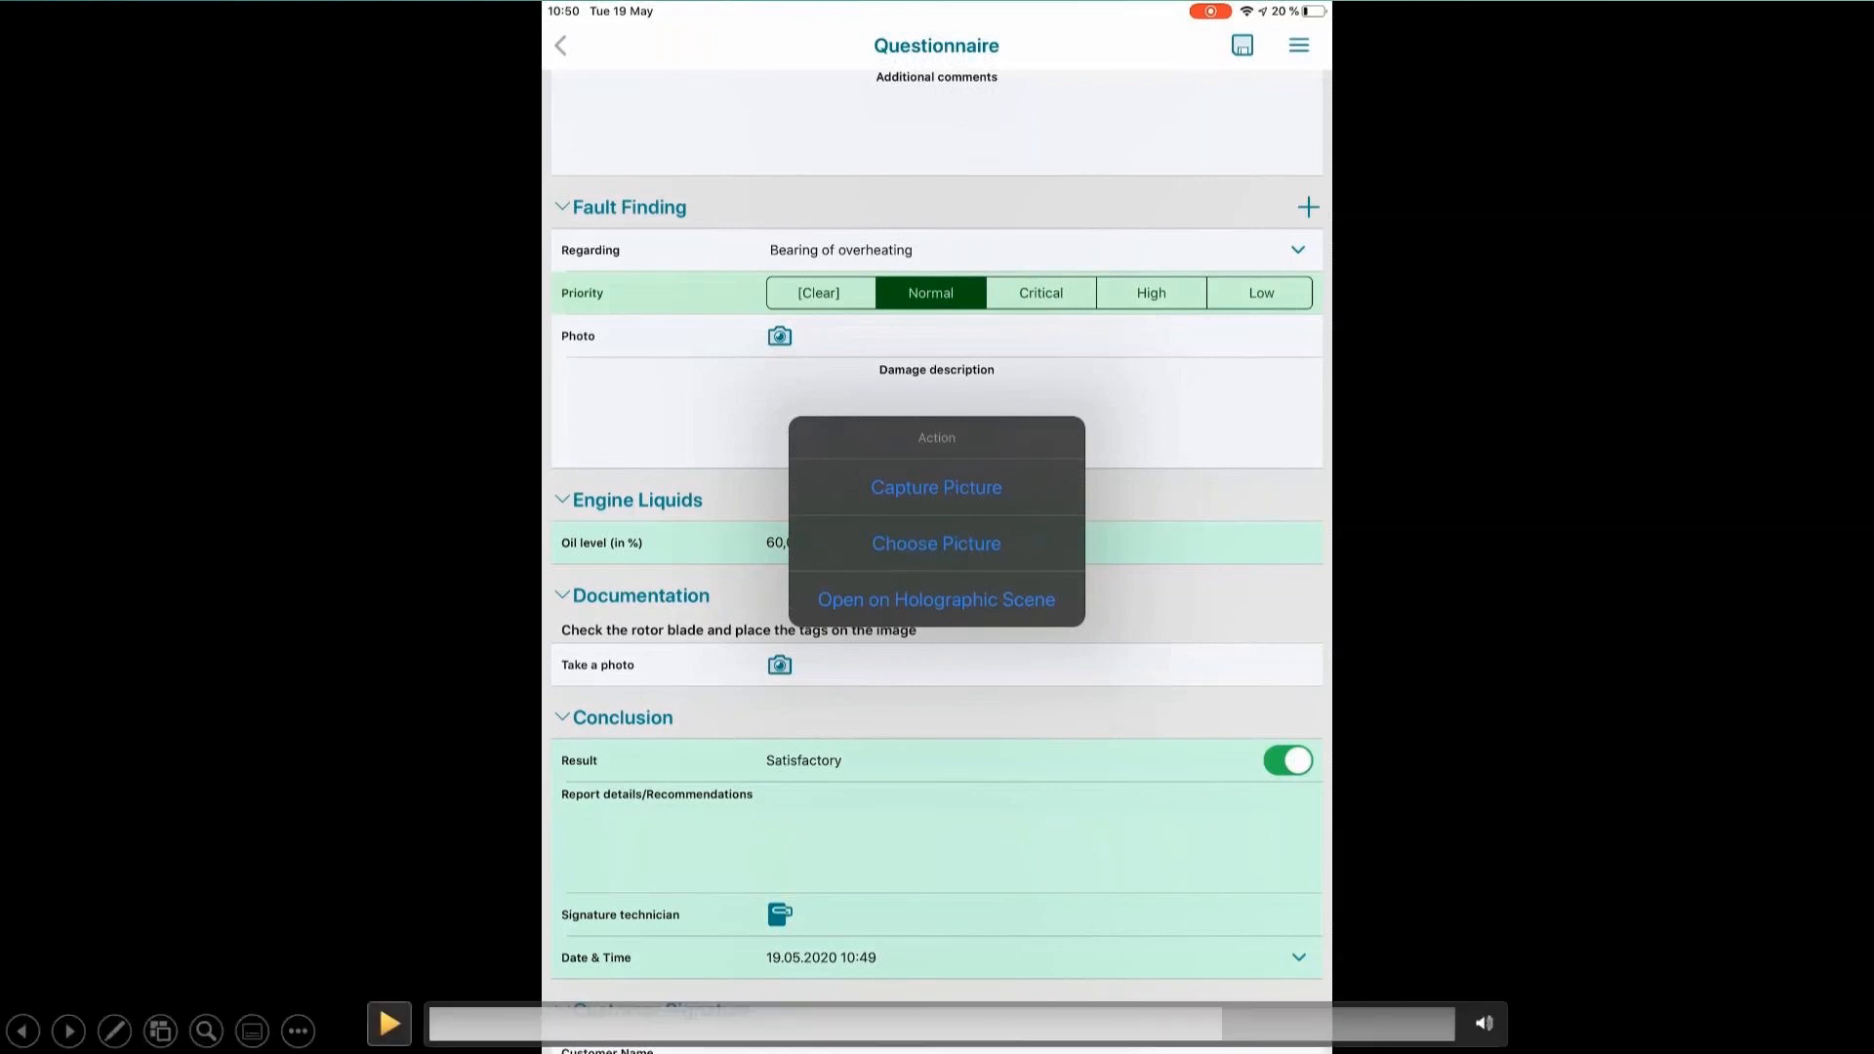
pyautogui.click(390, 1024)
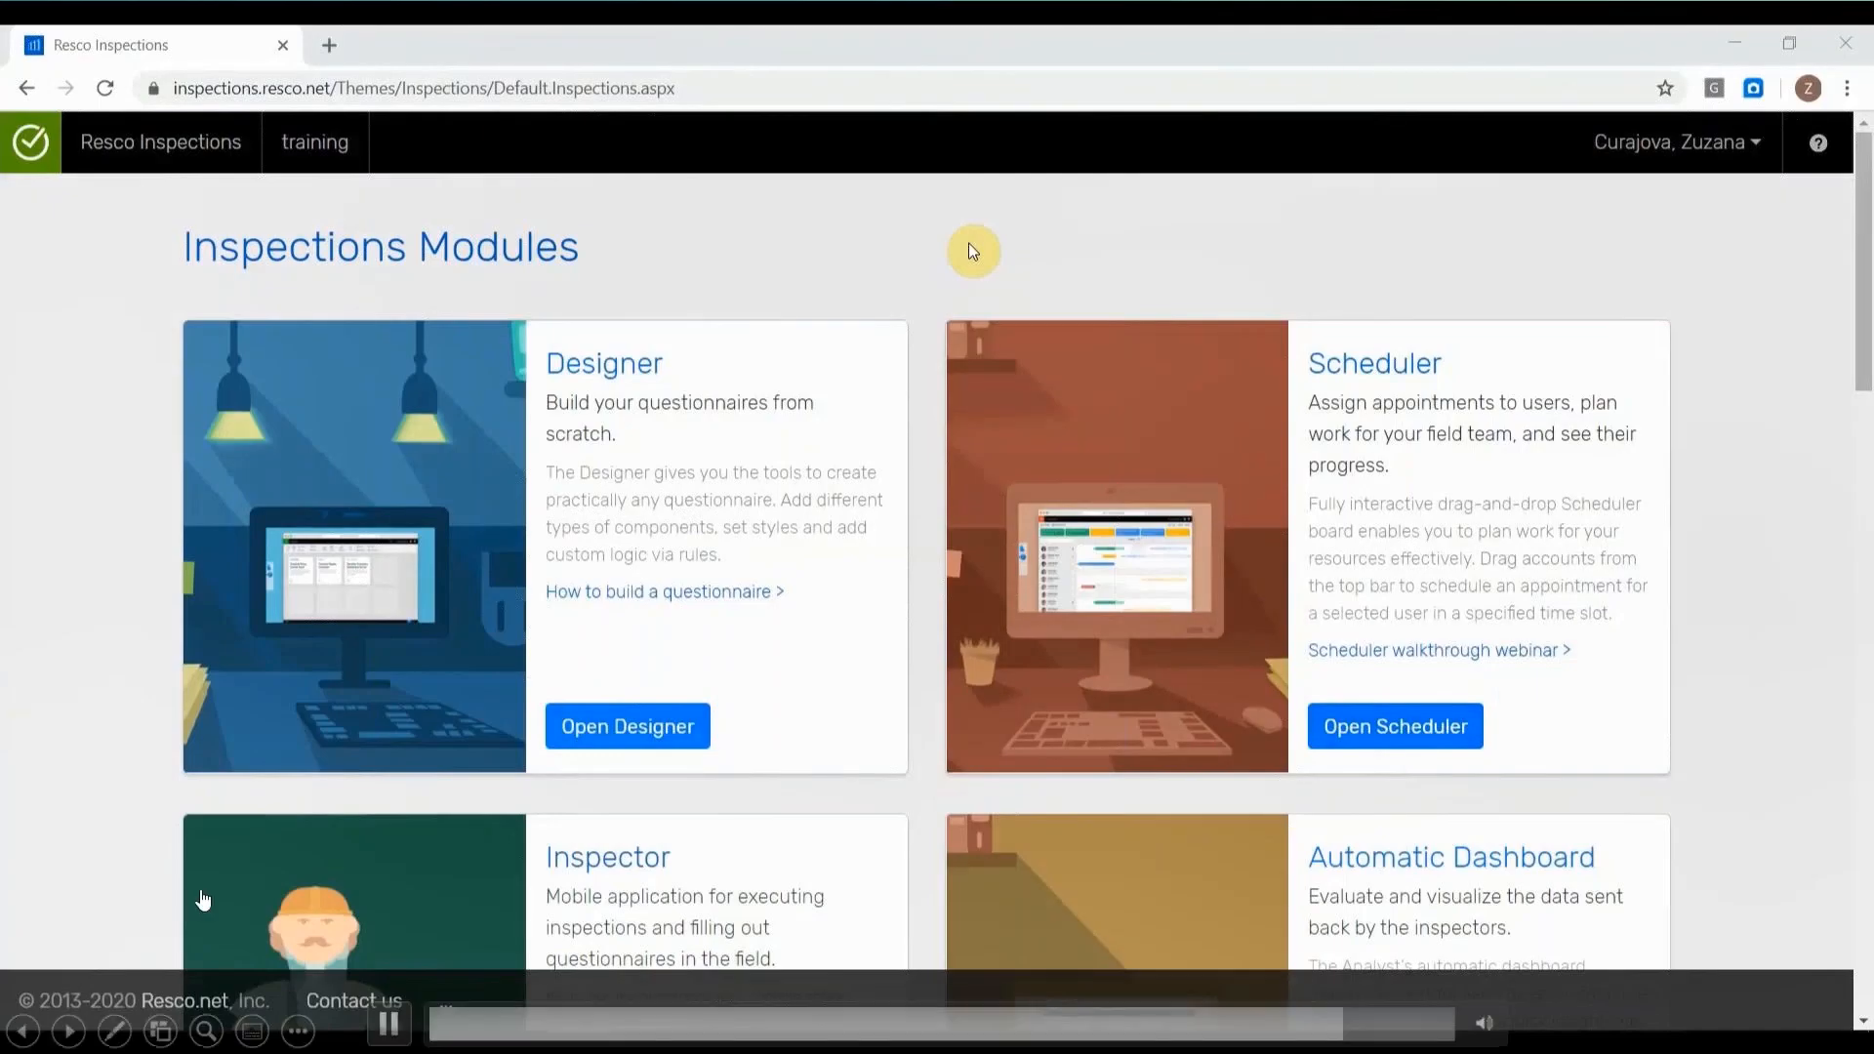
pyautogui.click(401, 1037)
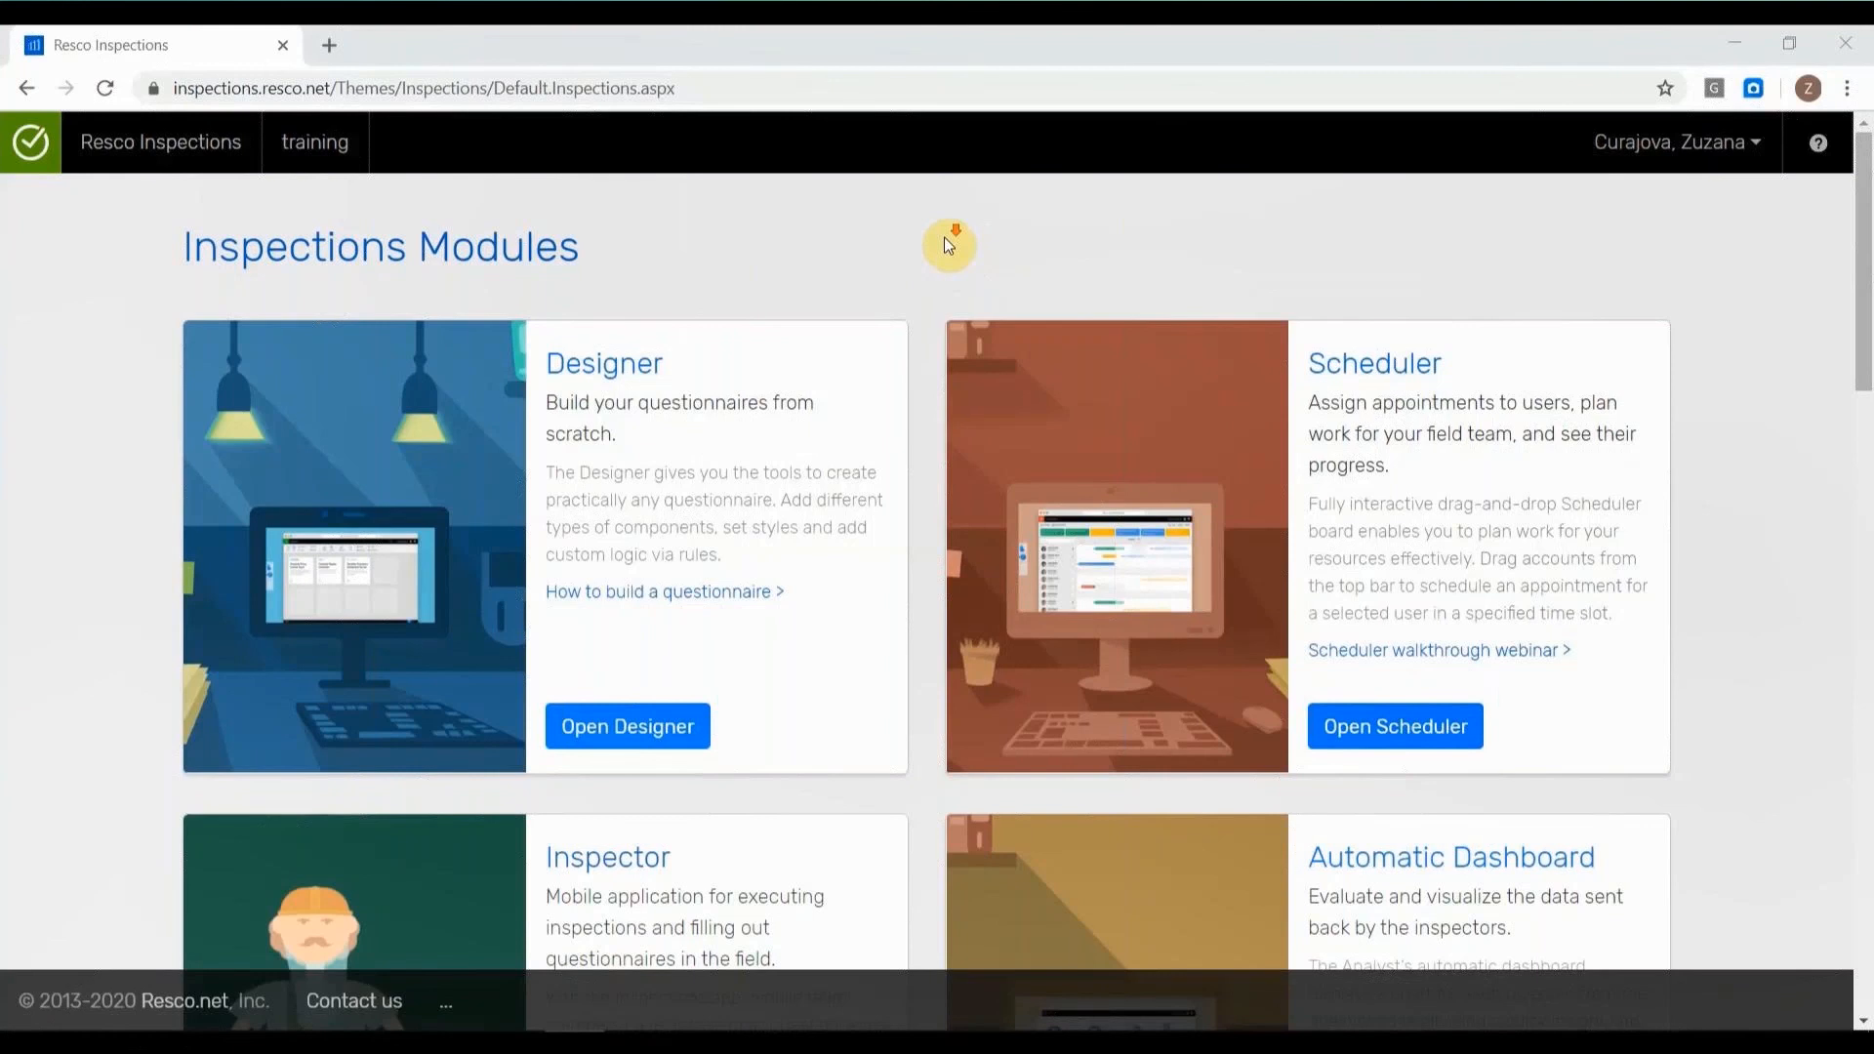
pyautogui.moveTo(422, 1001)
pyautogui.click(405, 1030)
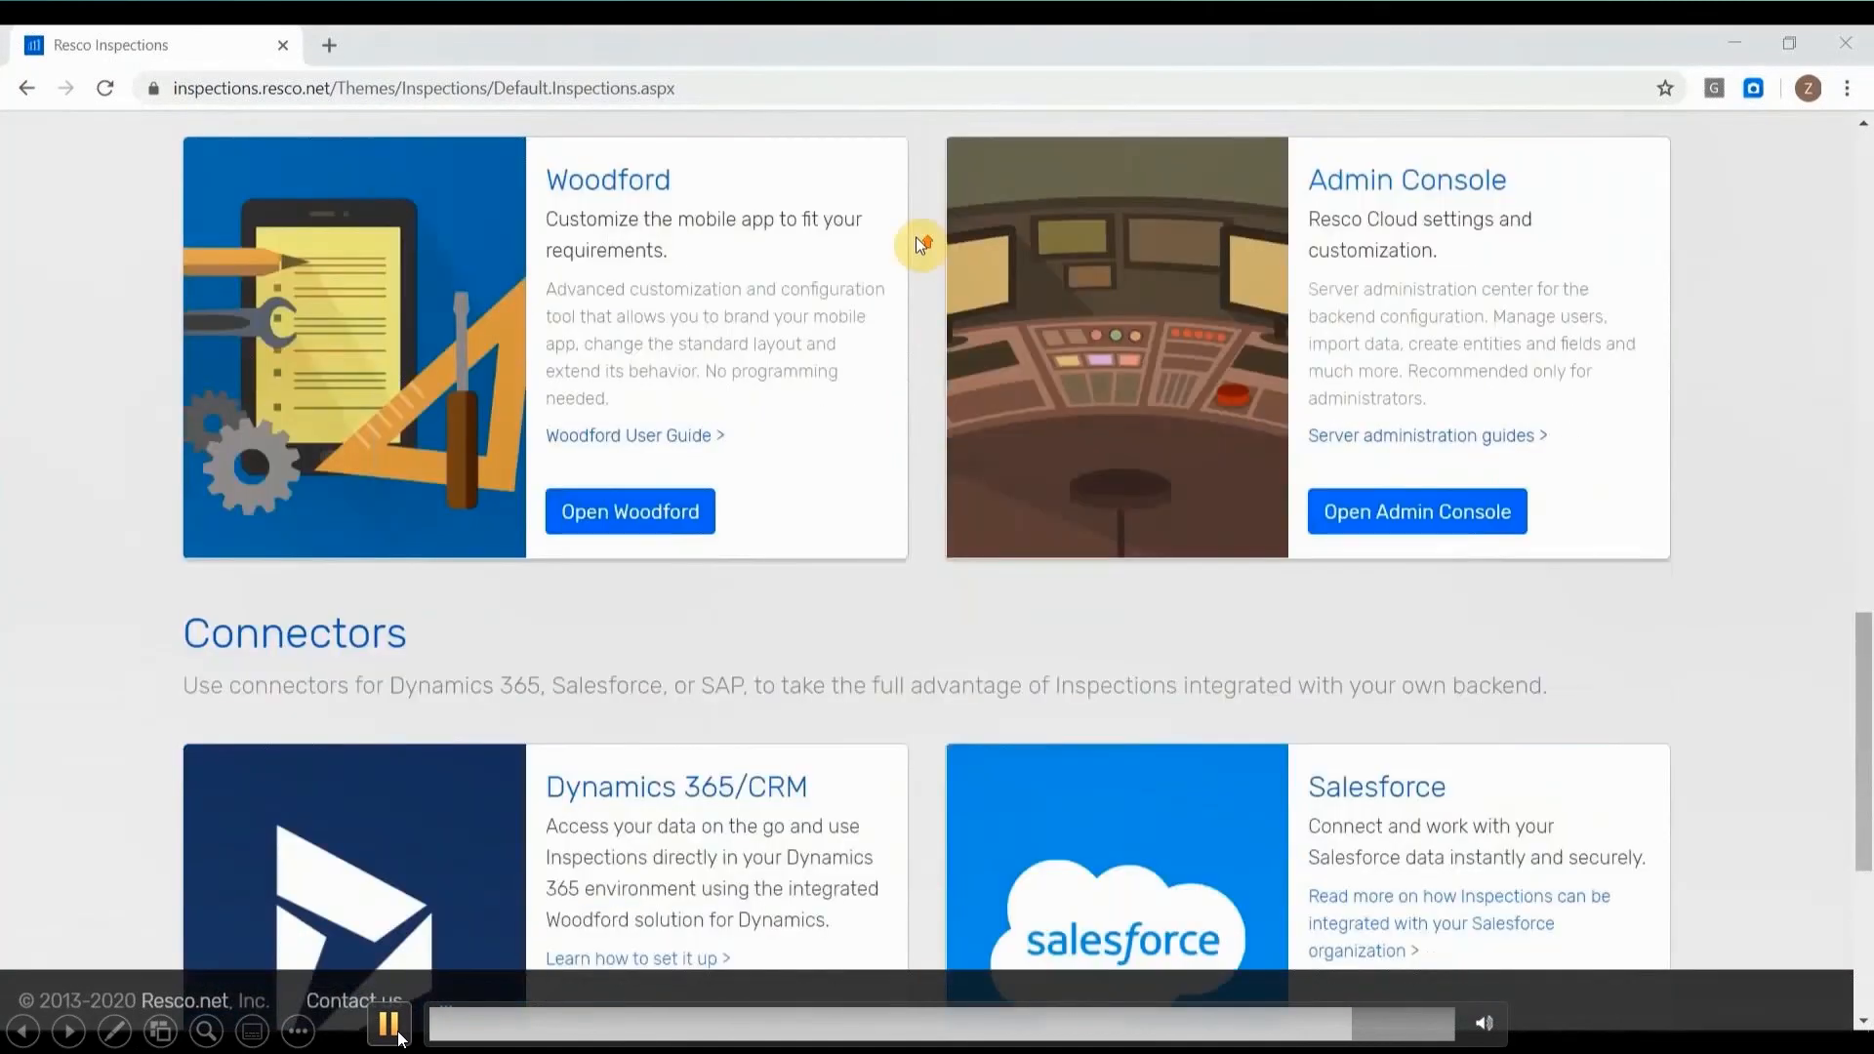
pyautogui.click(395, 1038)
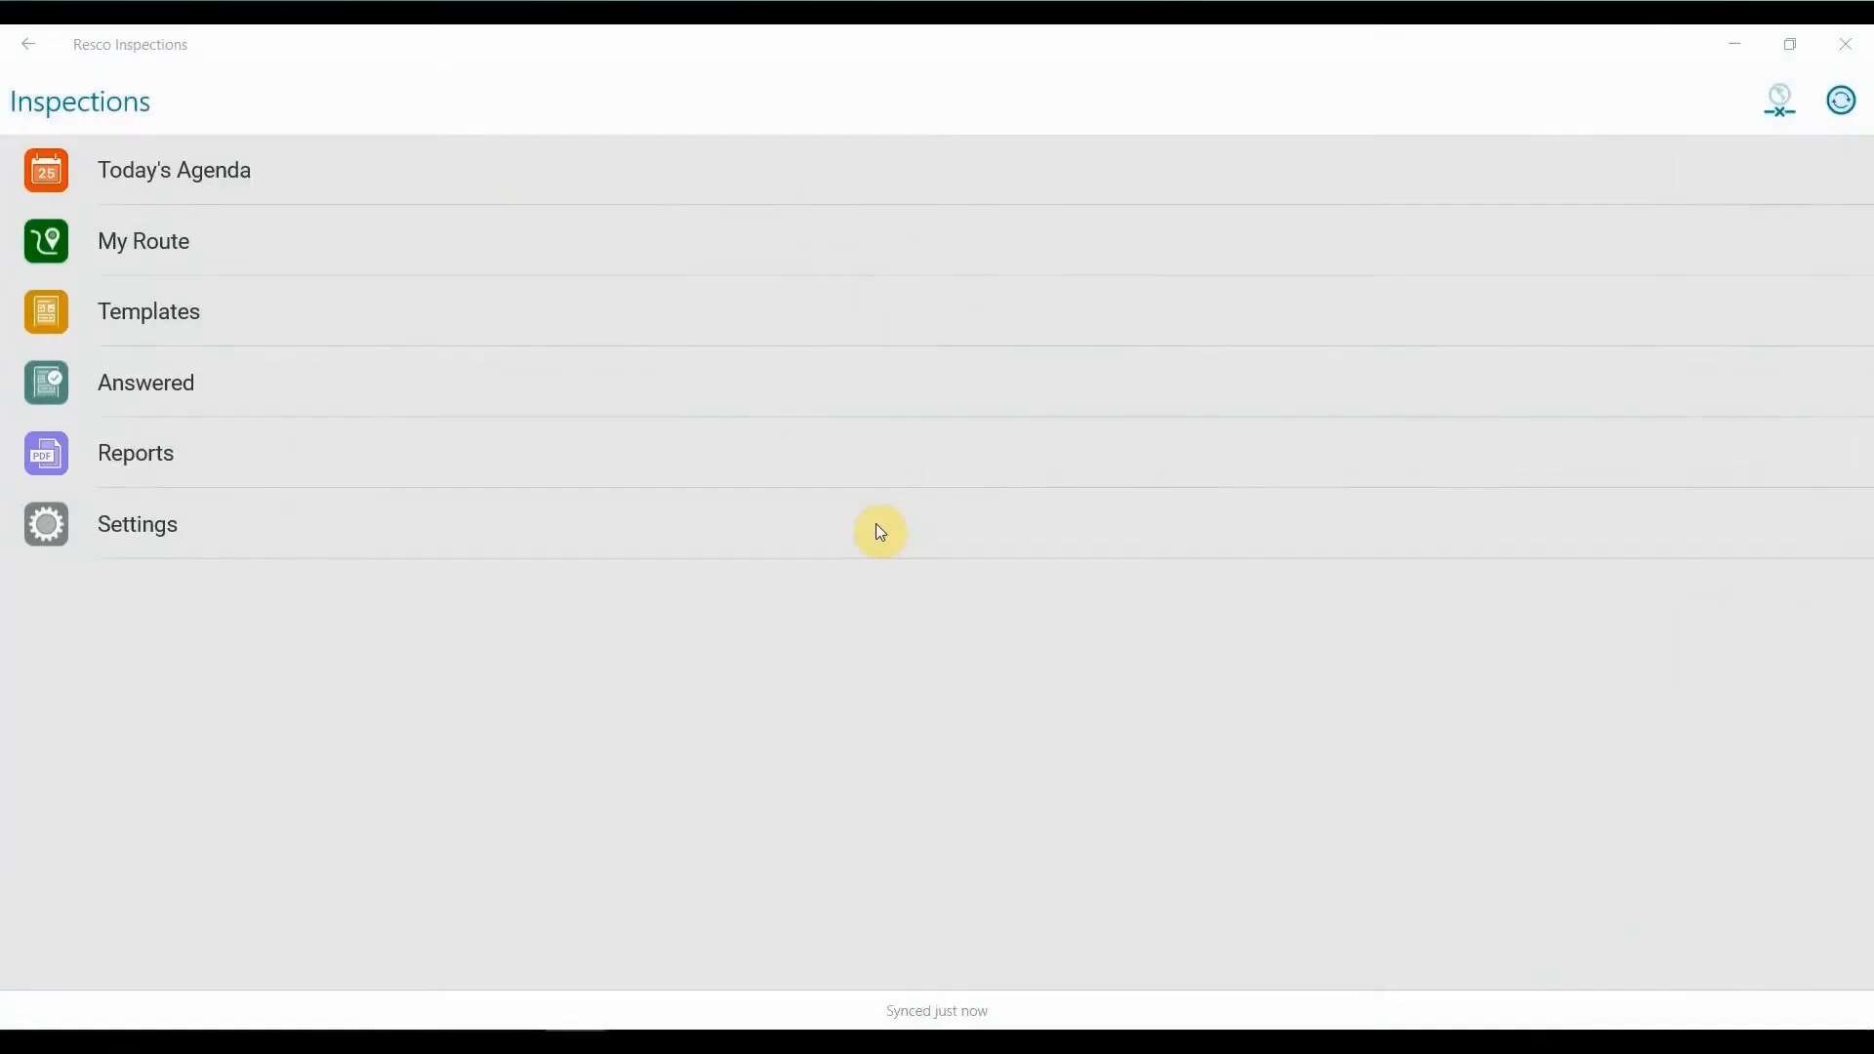
pyautogui.click(476, 923)
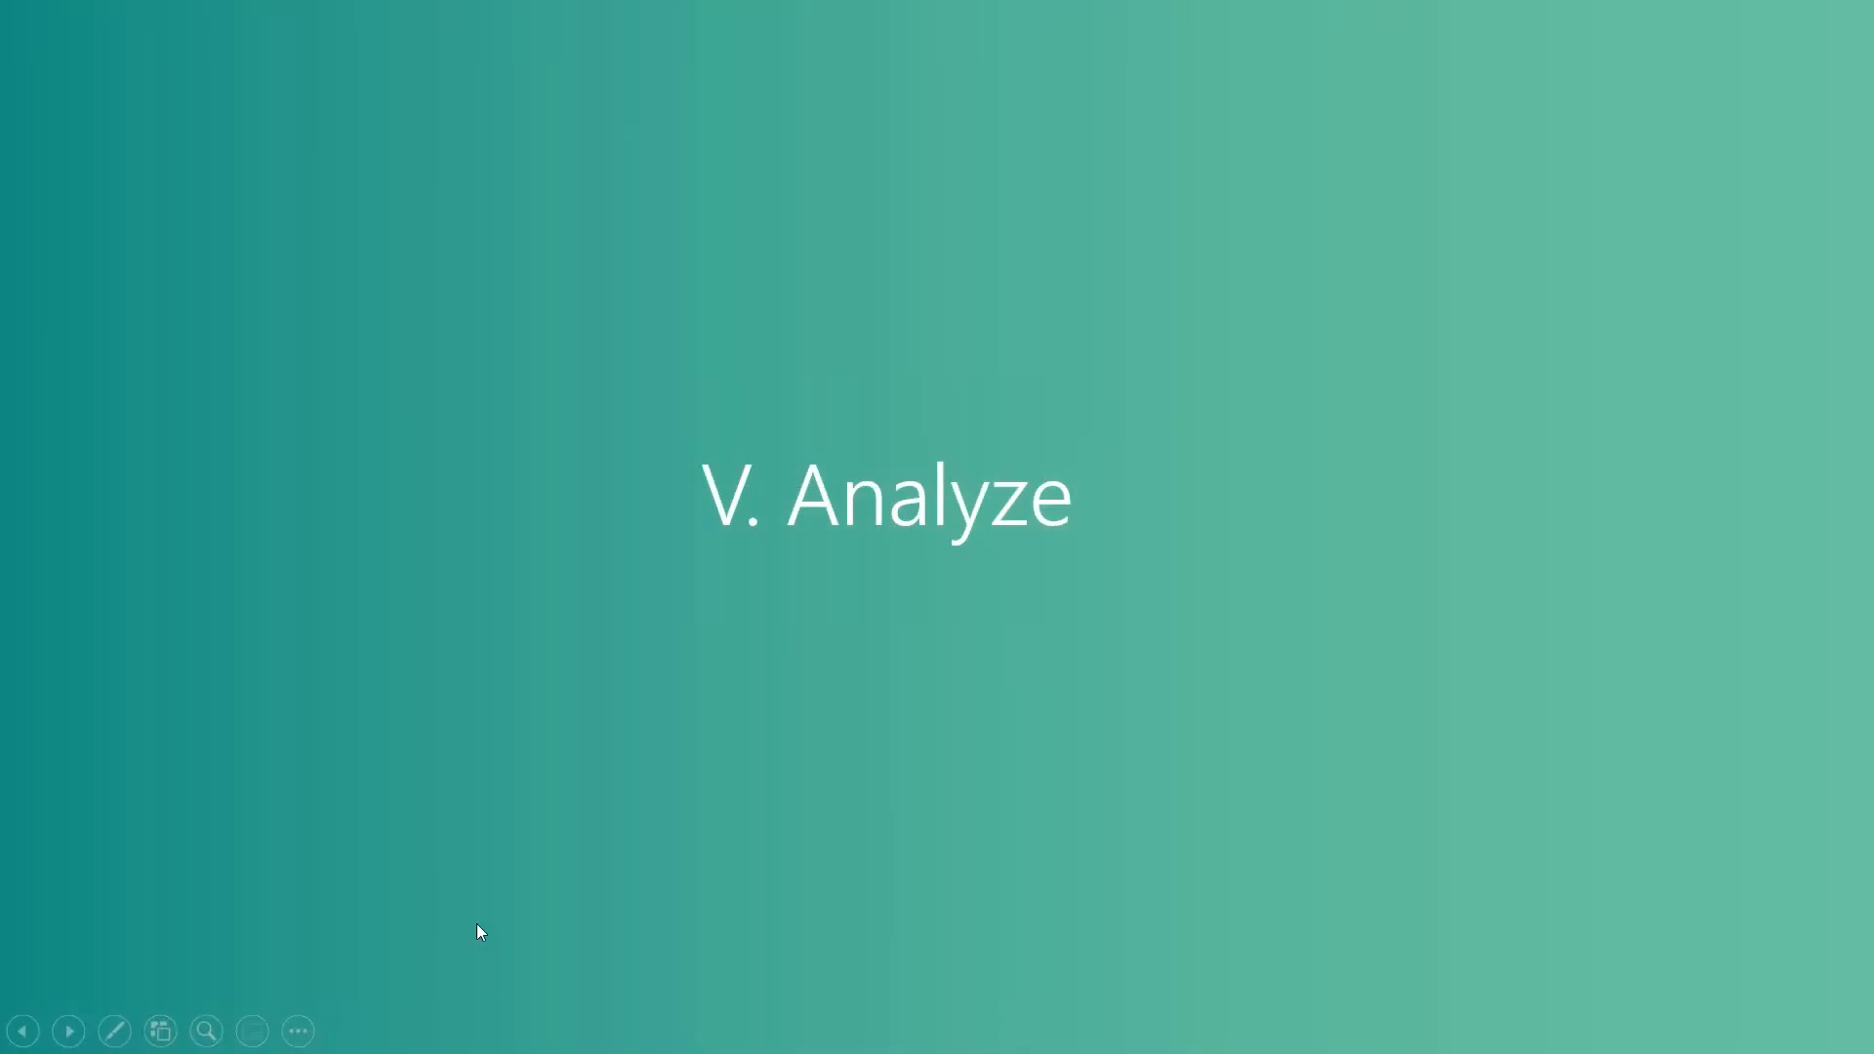
pyautogui.click(476, 923)
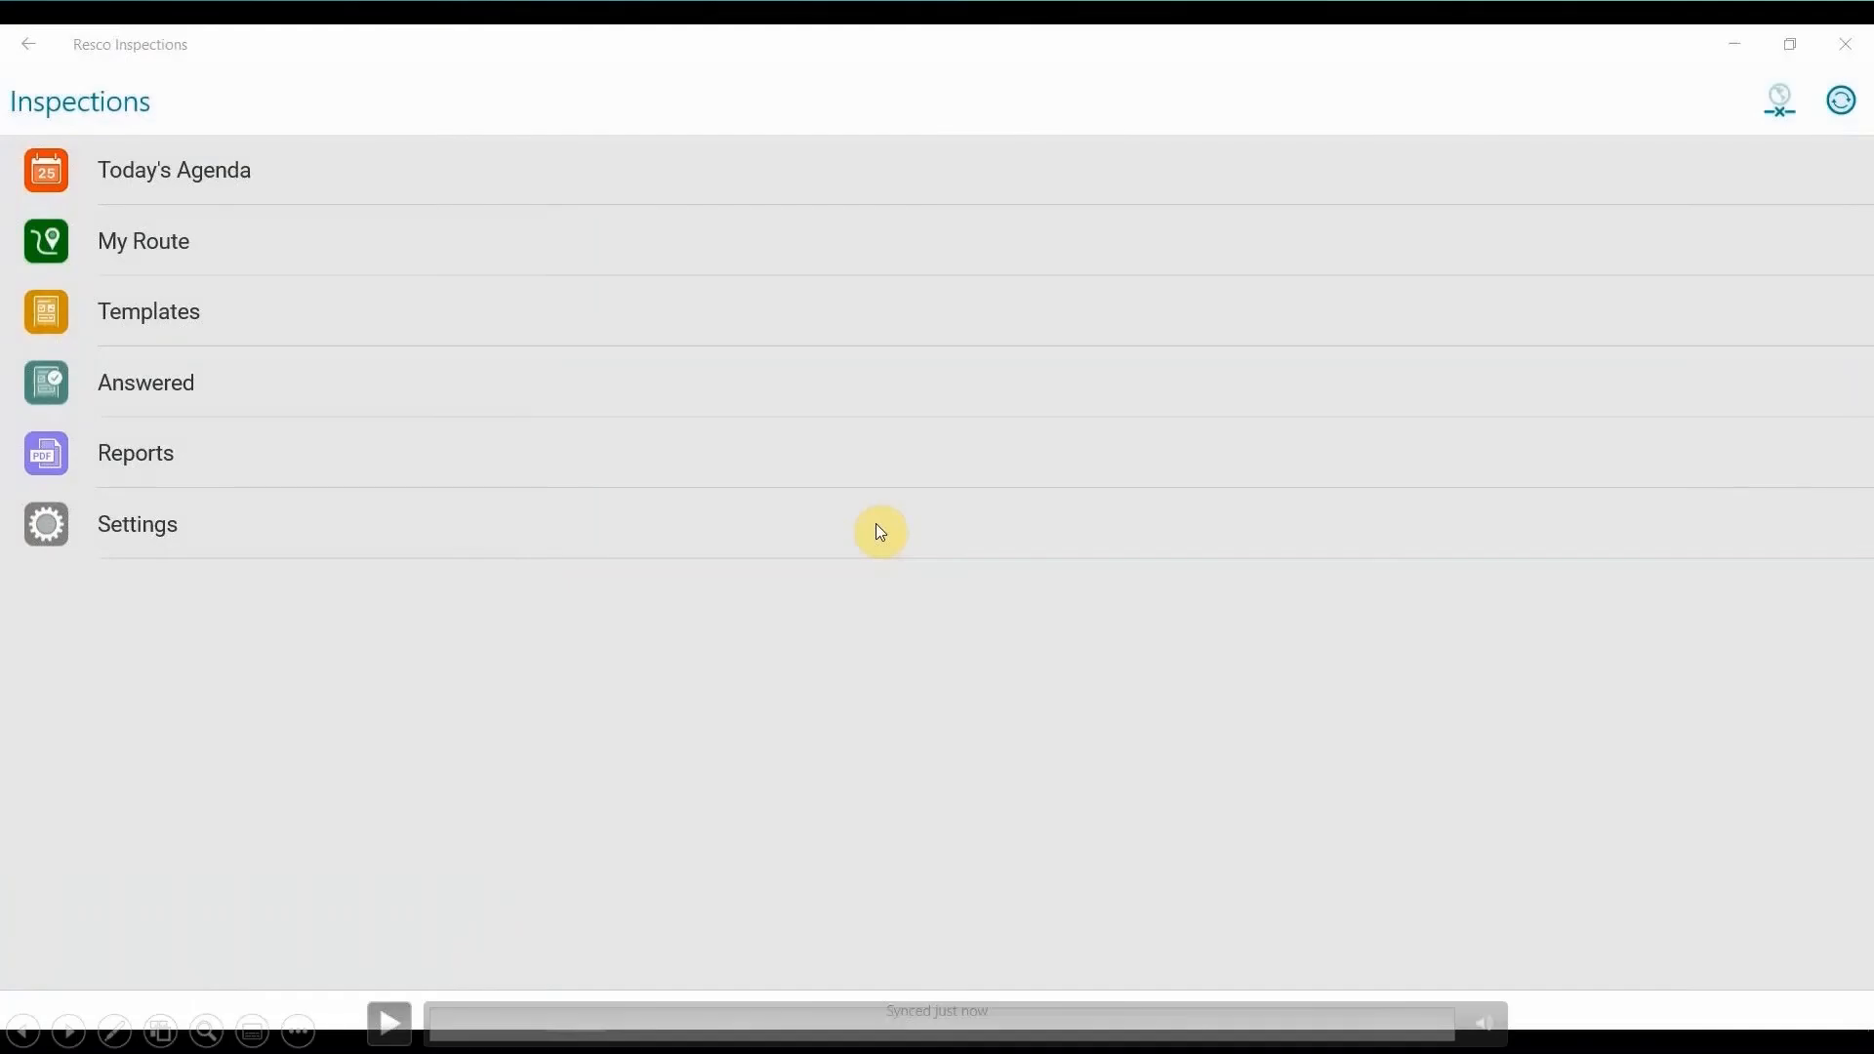
pyautogui.click(1161, 1022)
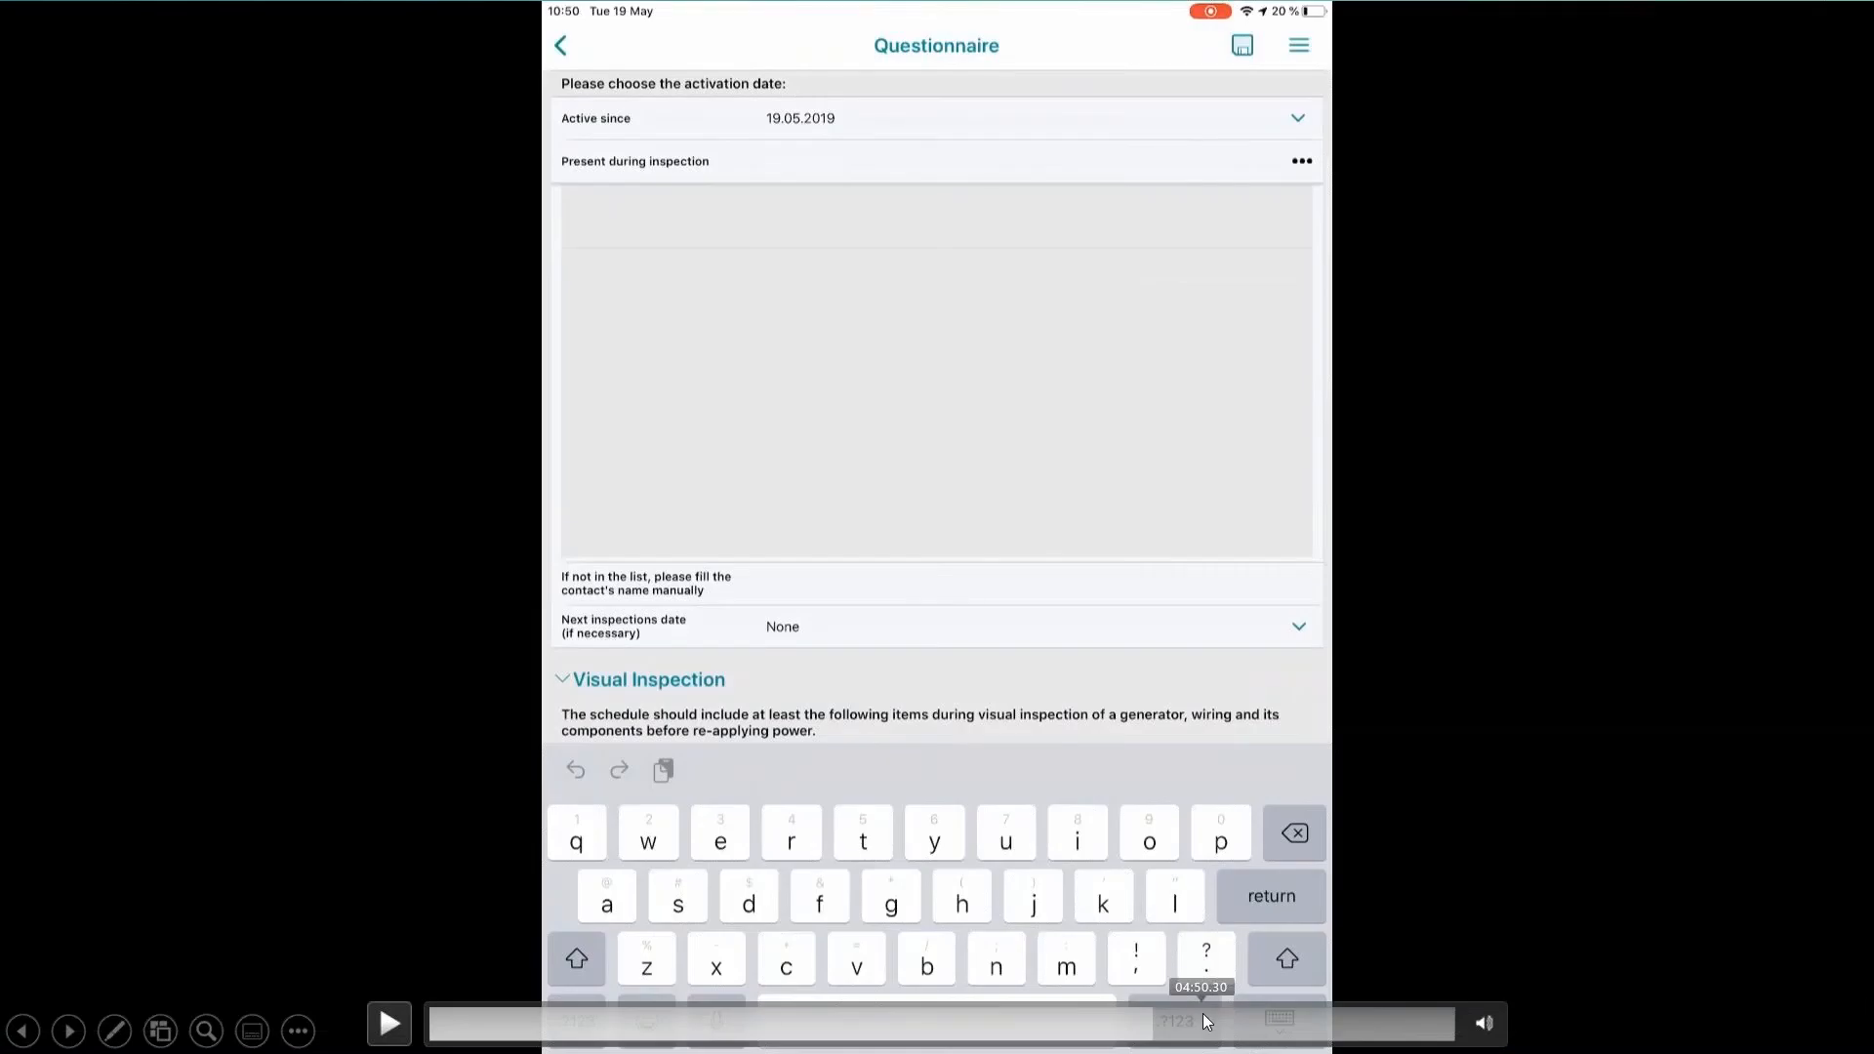
pyautogui.click(1202, 1015)
pyautogui.click(1250, 1018)
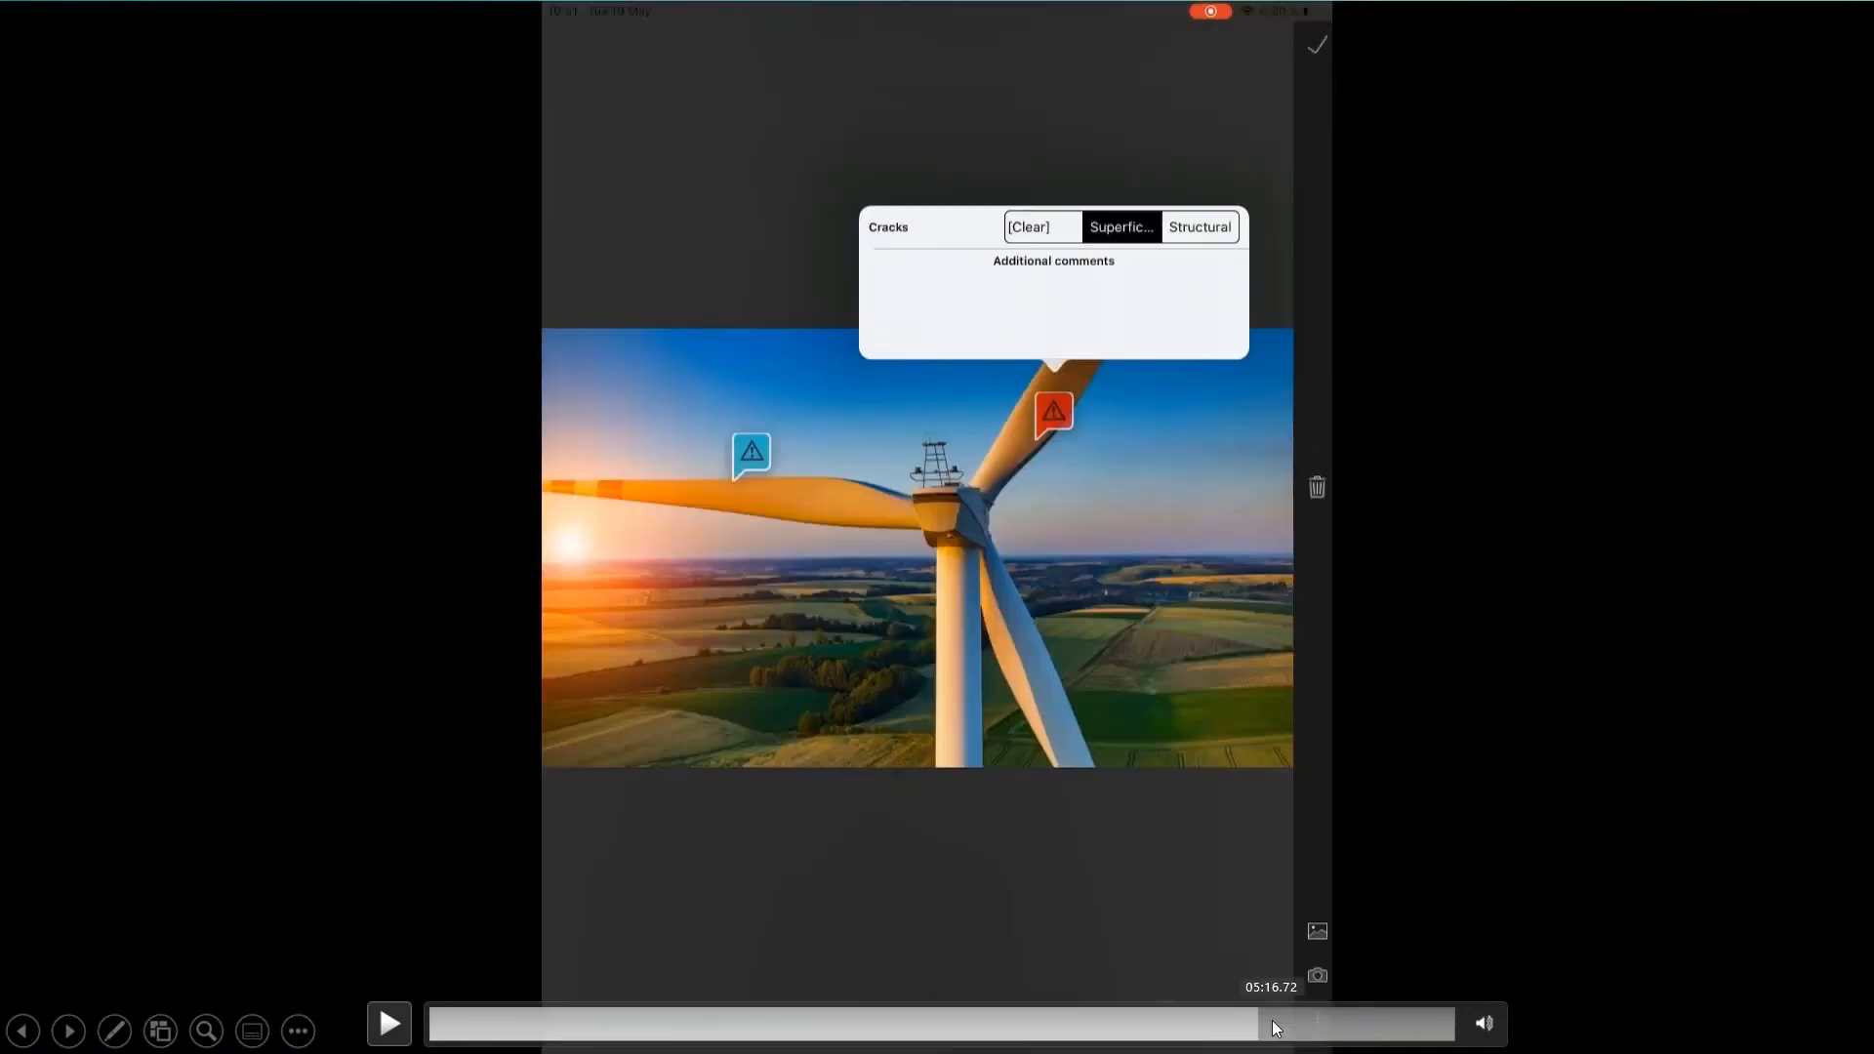
pyautogui.click(1273, 1021)
pyautogui.click(1289, 1022)
pyautogui.click(1303, 1022)
pyautogui.click(1314, 1020)
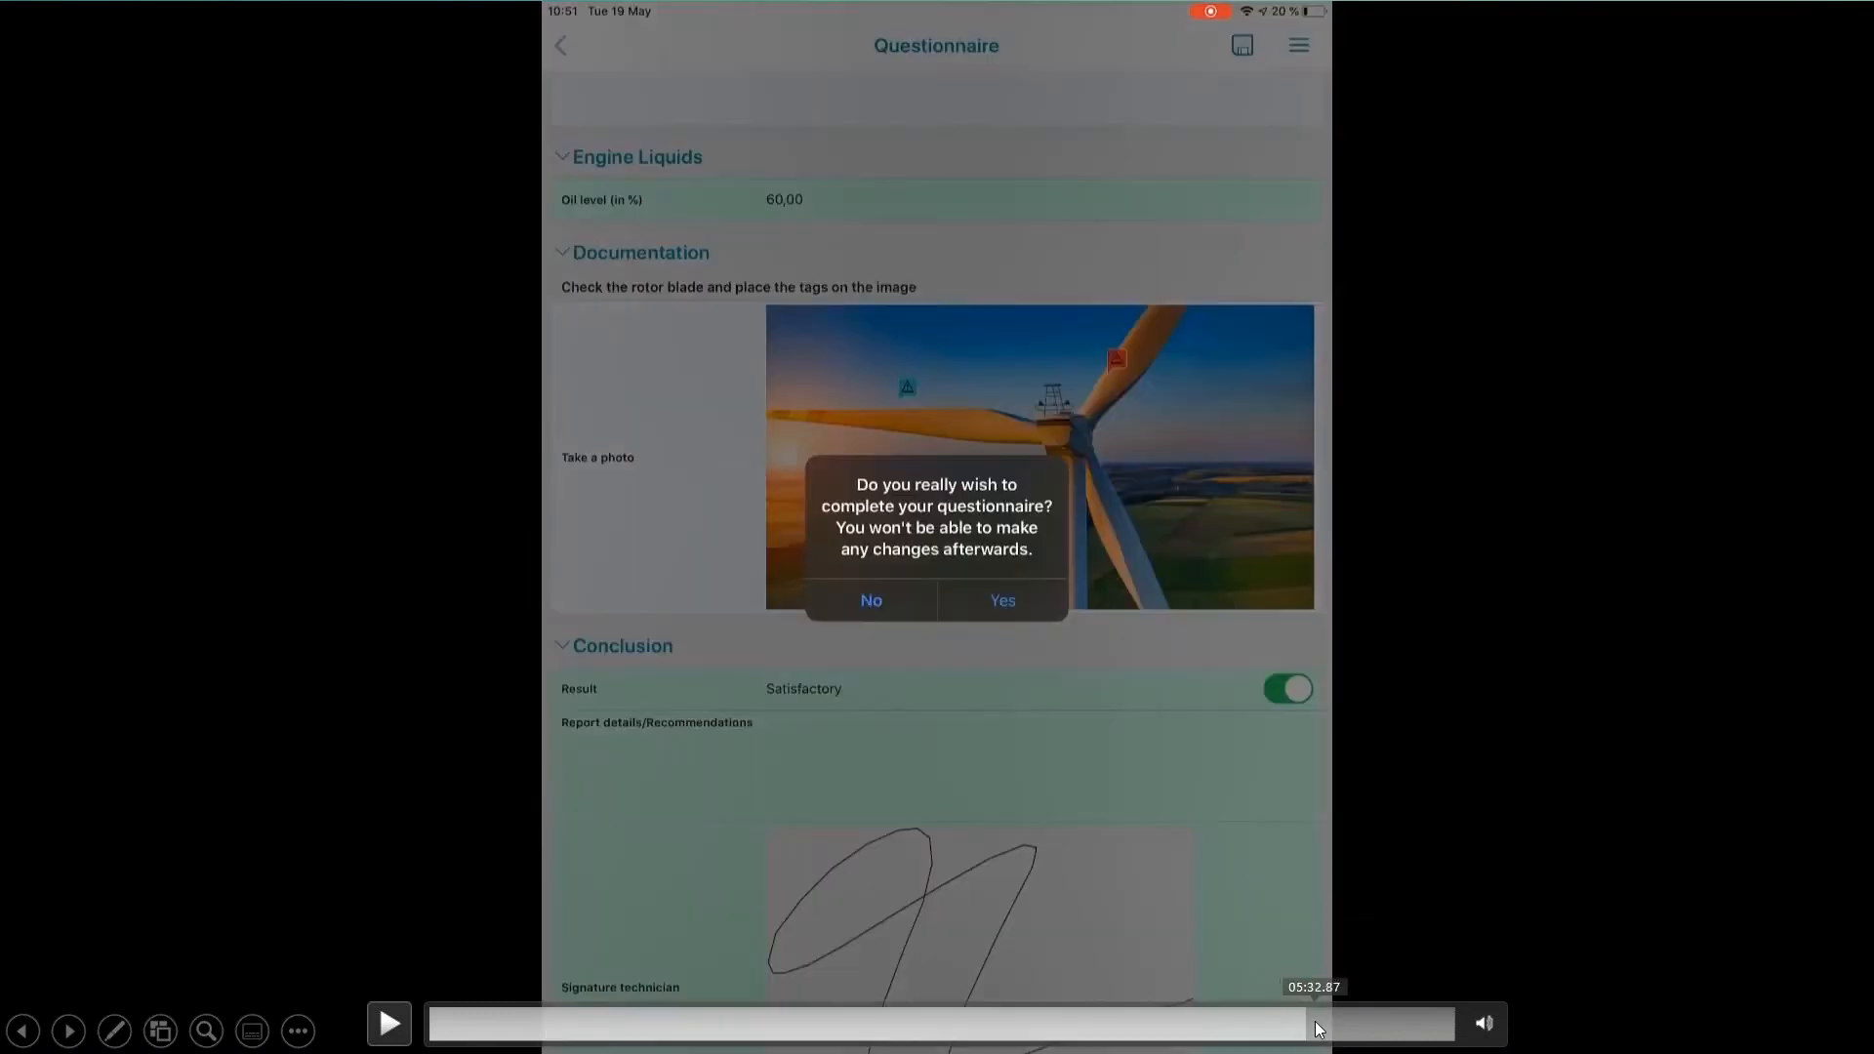
pyautogui.click(1326, 1023)
pyautogui.click(1334, 1026)
pyautogui.click(1344, 1025)
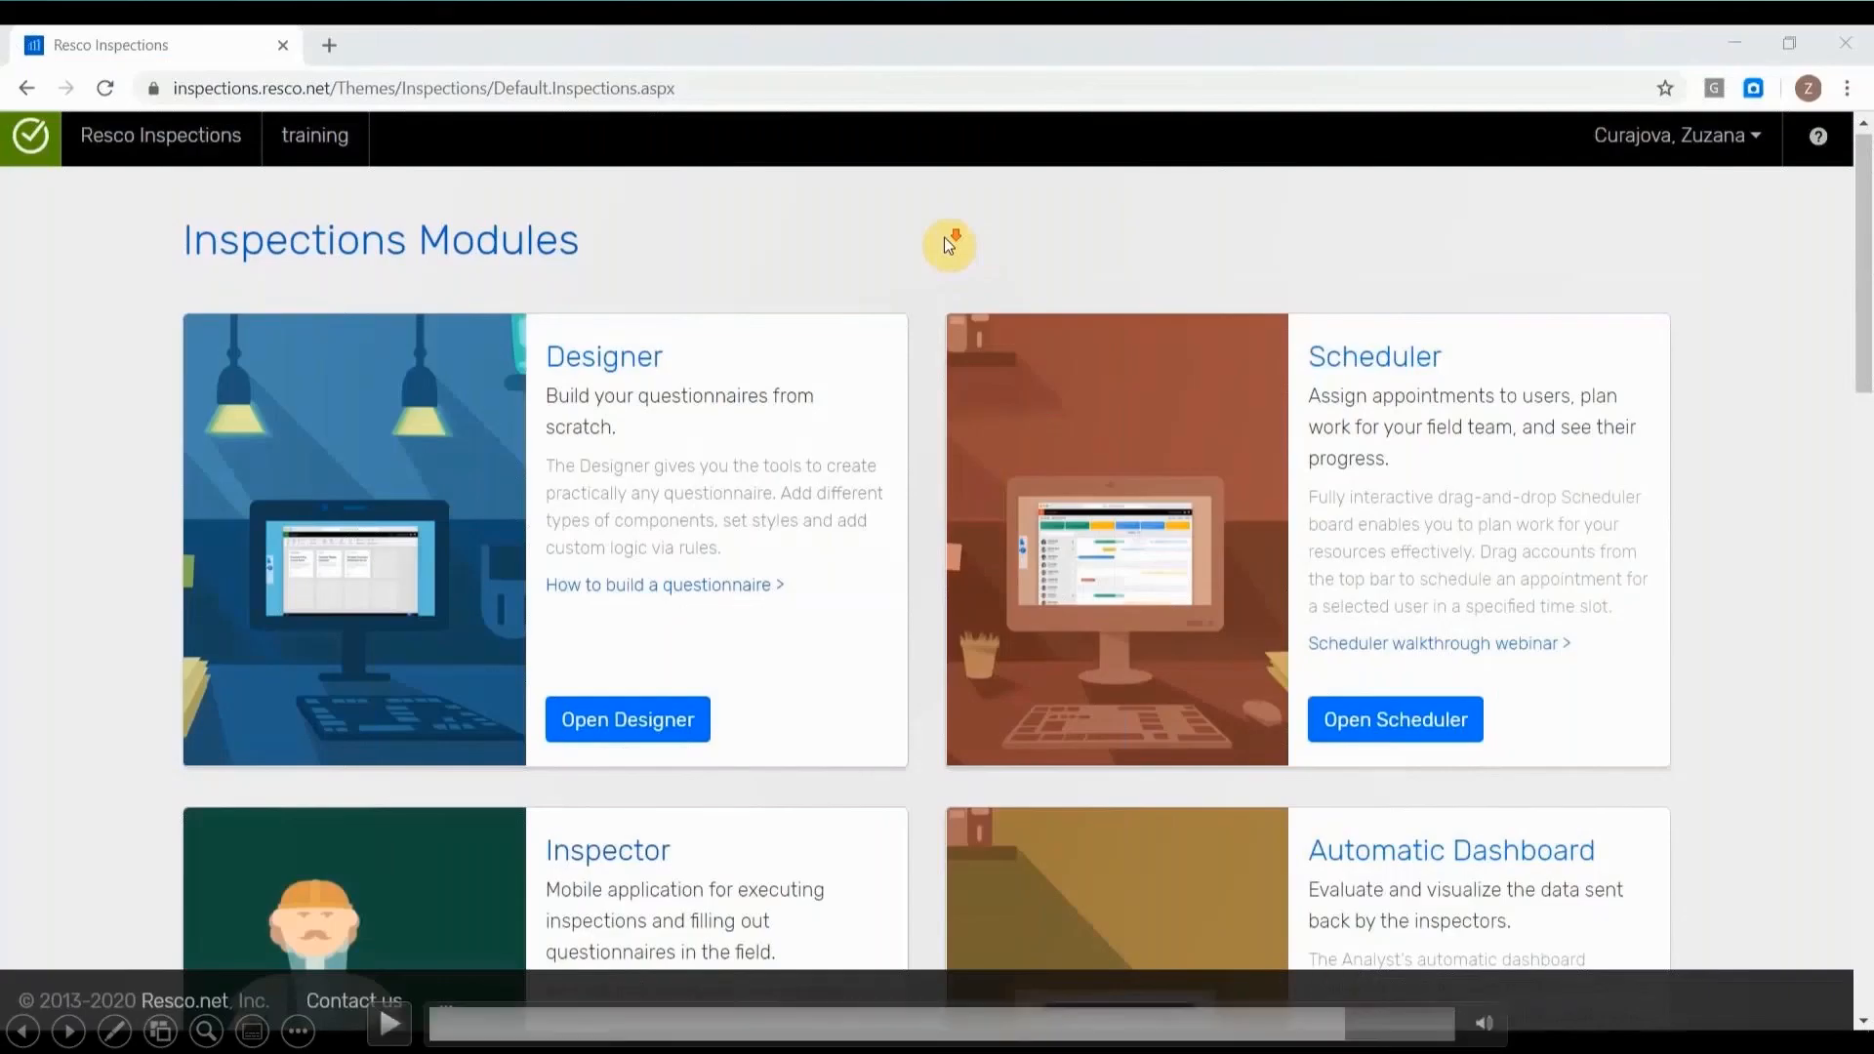
pyautogui.click(389, 1024)
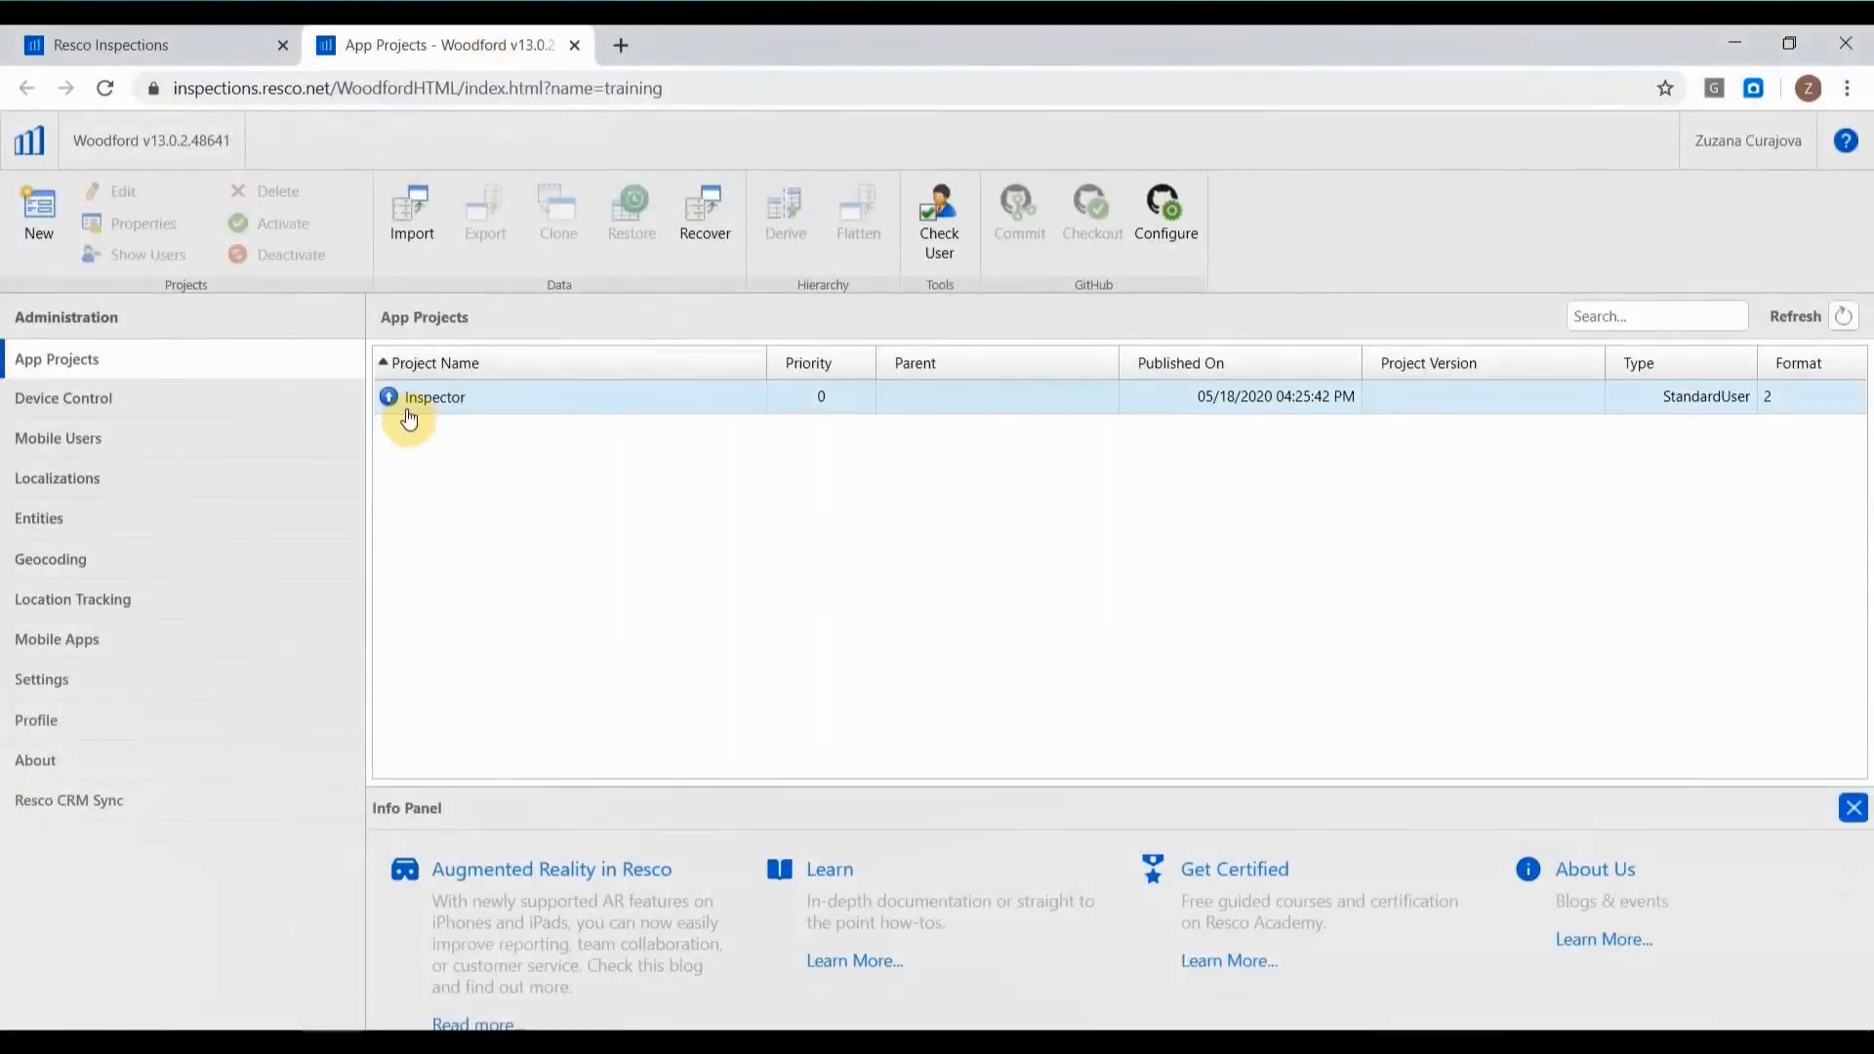
# Examine the Inspector project's home screen items and available components in Woodford, and return to the Resco Inspections modules page.
pyautogui.doubleClick(508, 416)
pyautogui.click(127, 406)
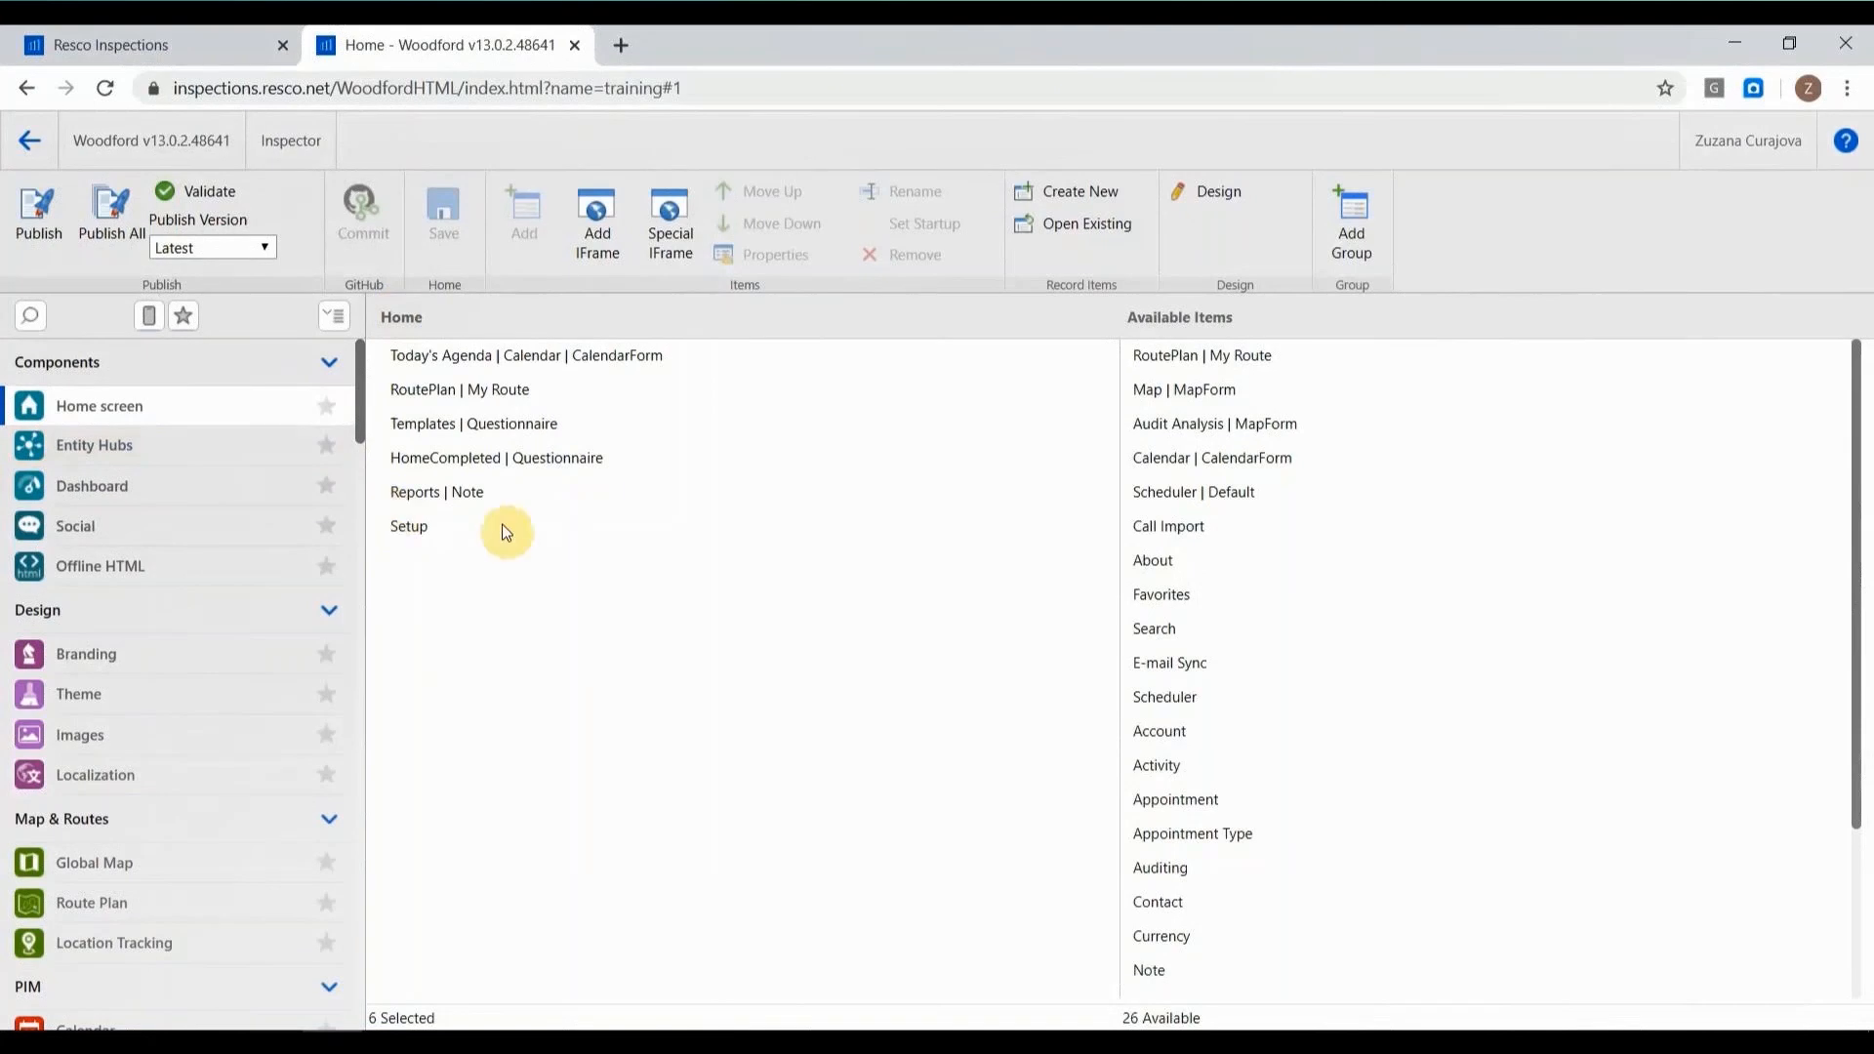
pyautogui.scroll(-5, 330, 502)
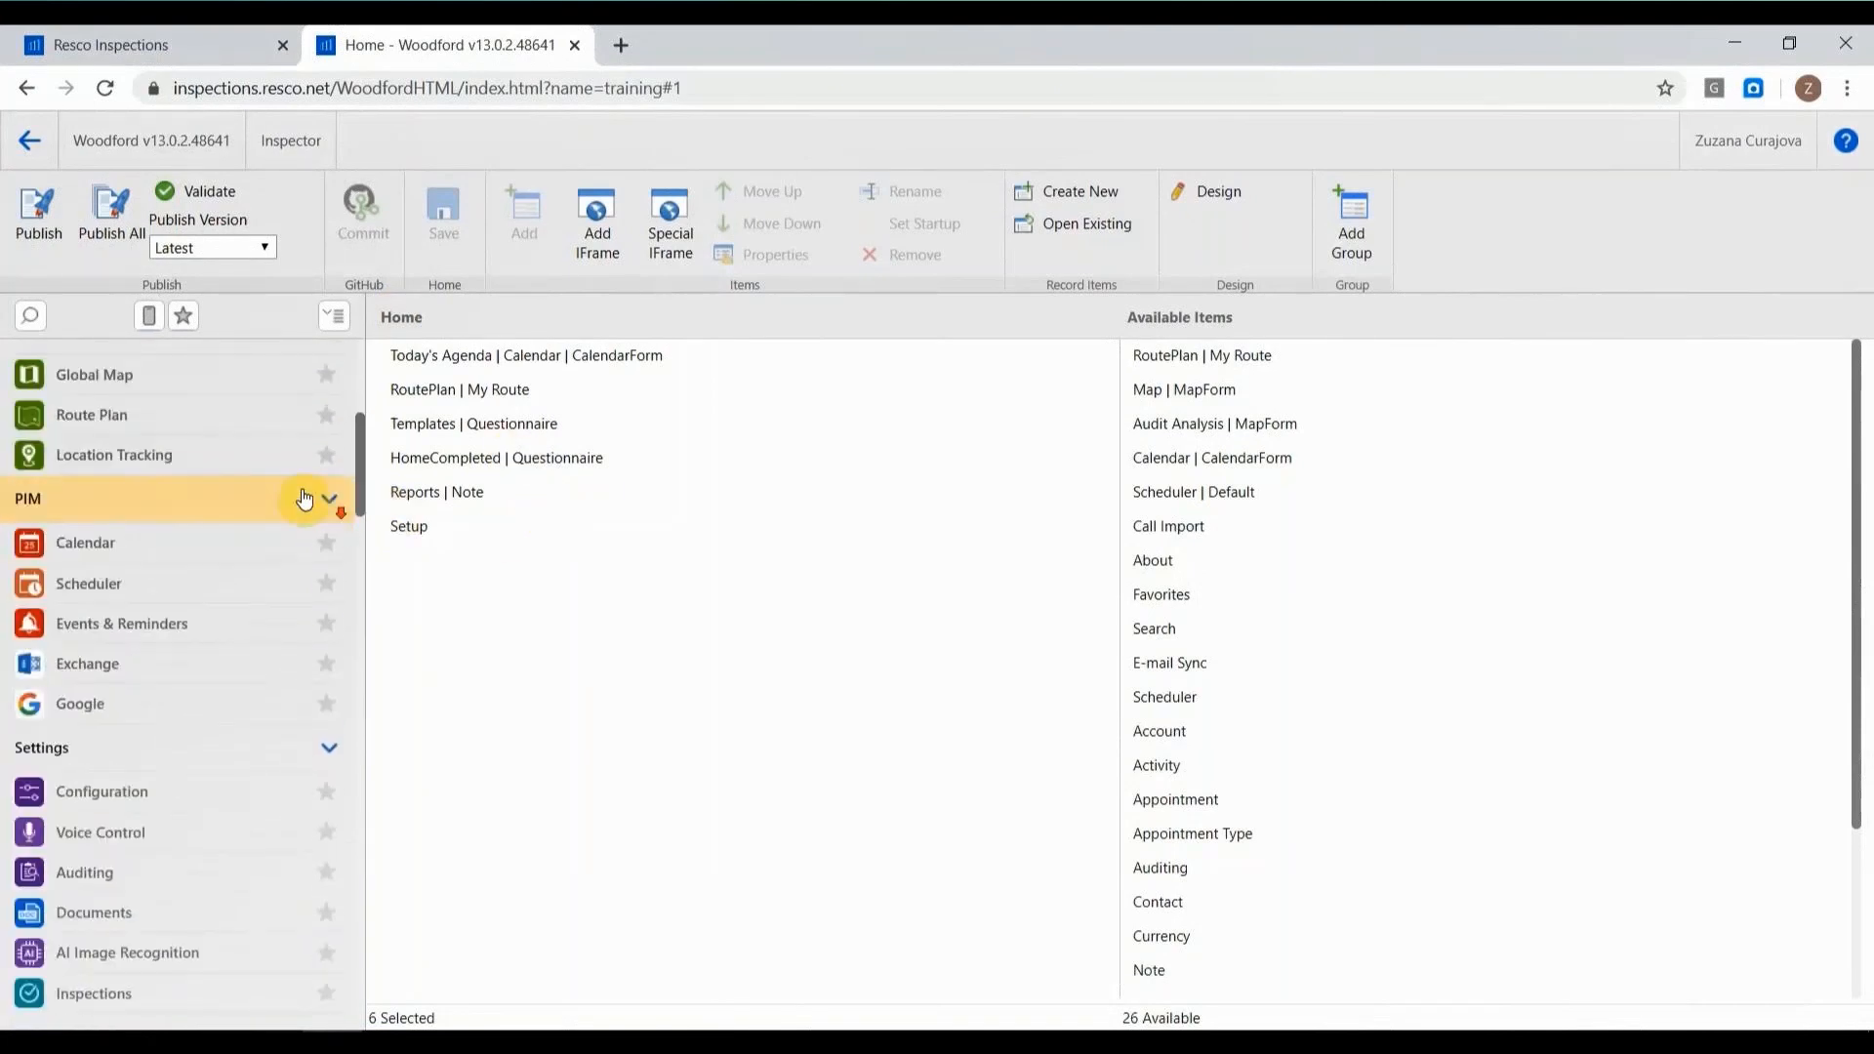
pyautogui.scroll(-3, 283, 547)
pyautogui.scroll(-1, 164, 845)
pyautogui.scroll(8, 168, 855)
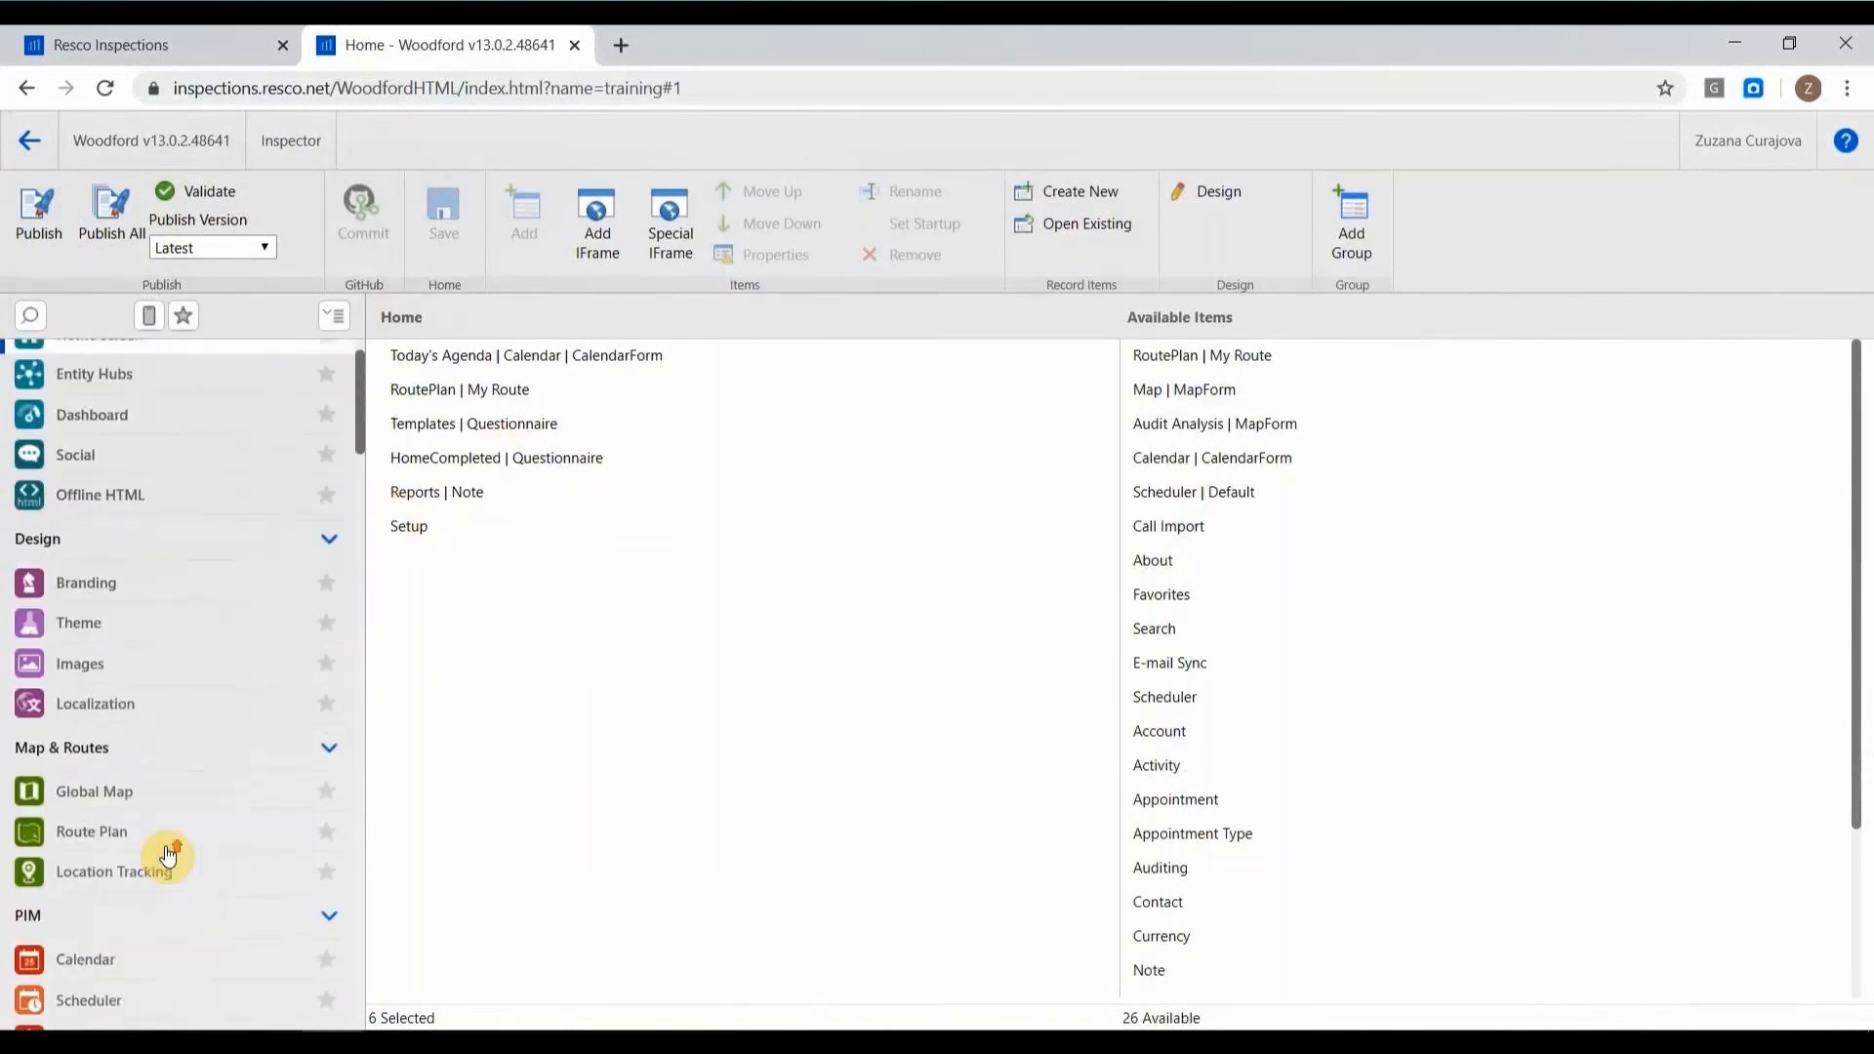
pyautogui.click(29, 139)
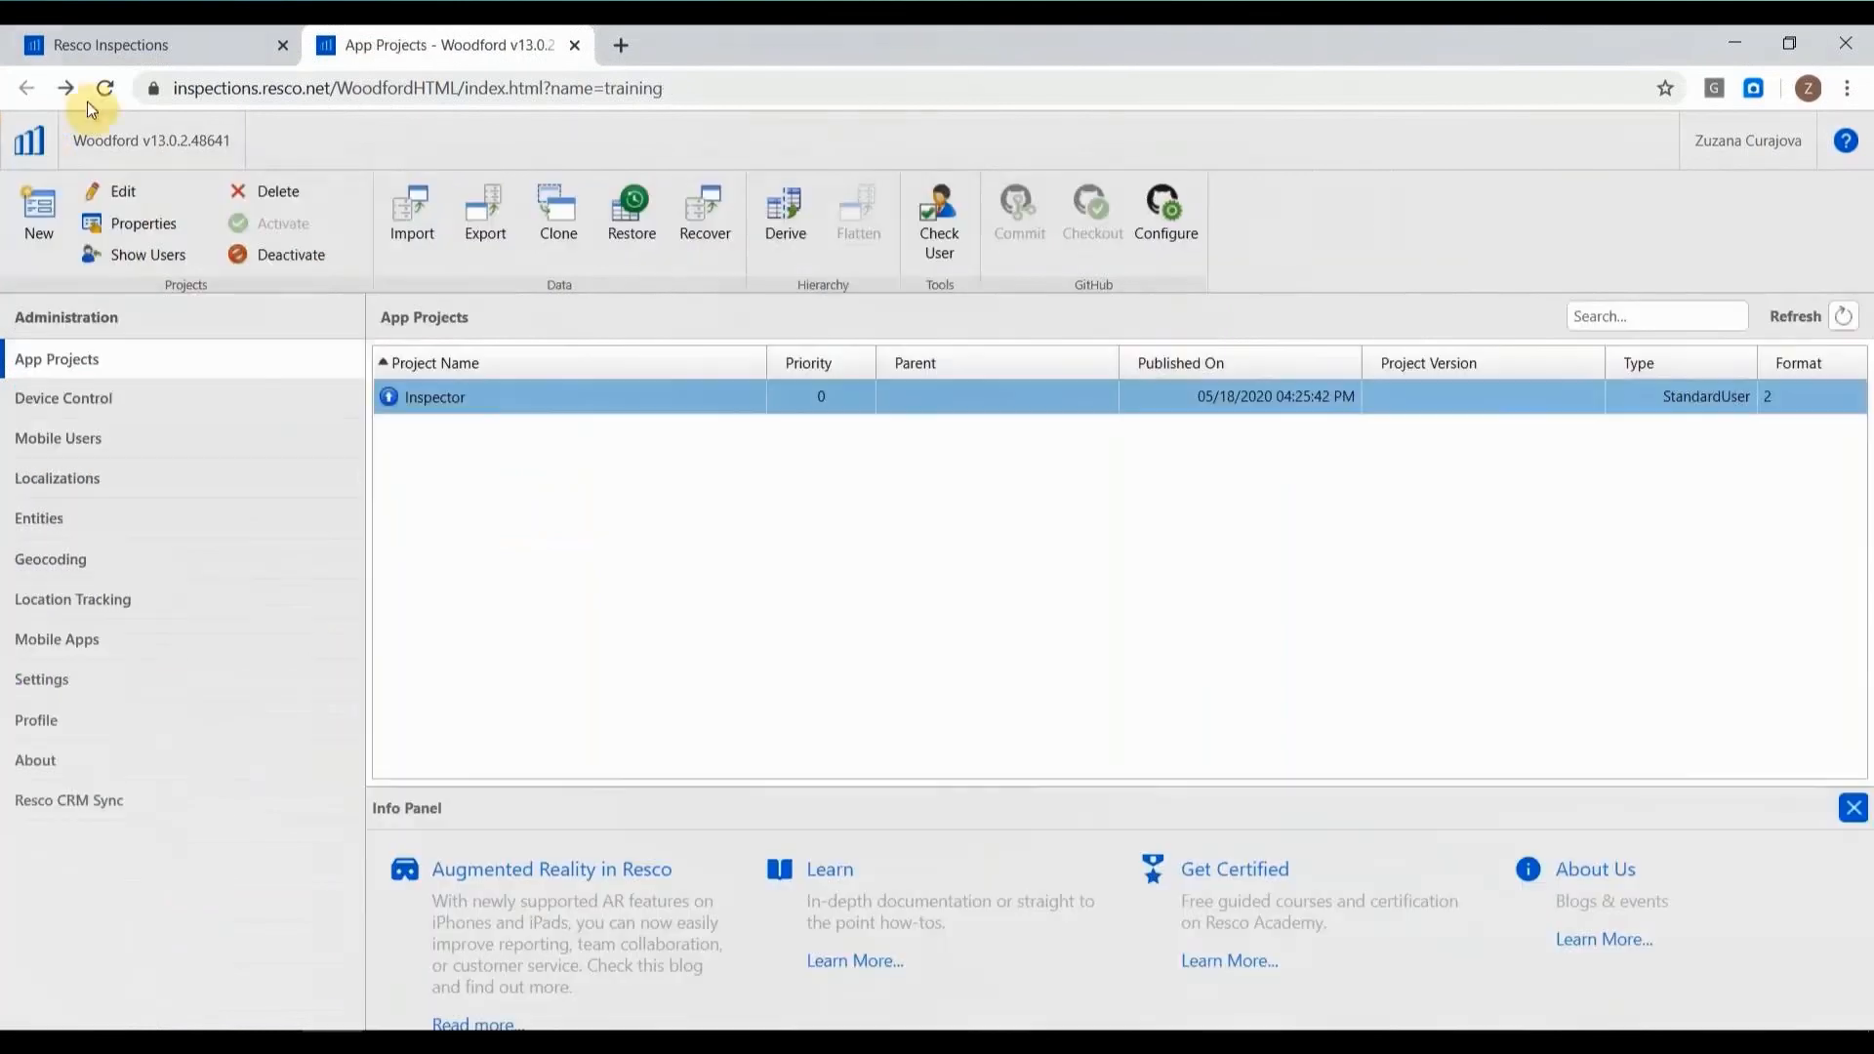
pyautogui.click(148, 35)
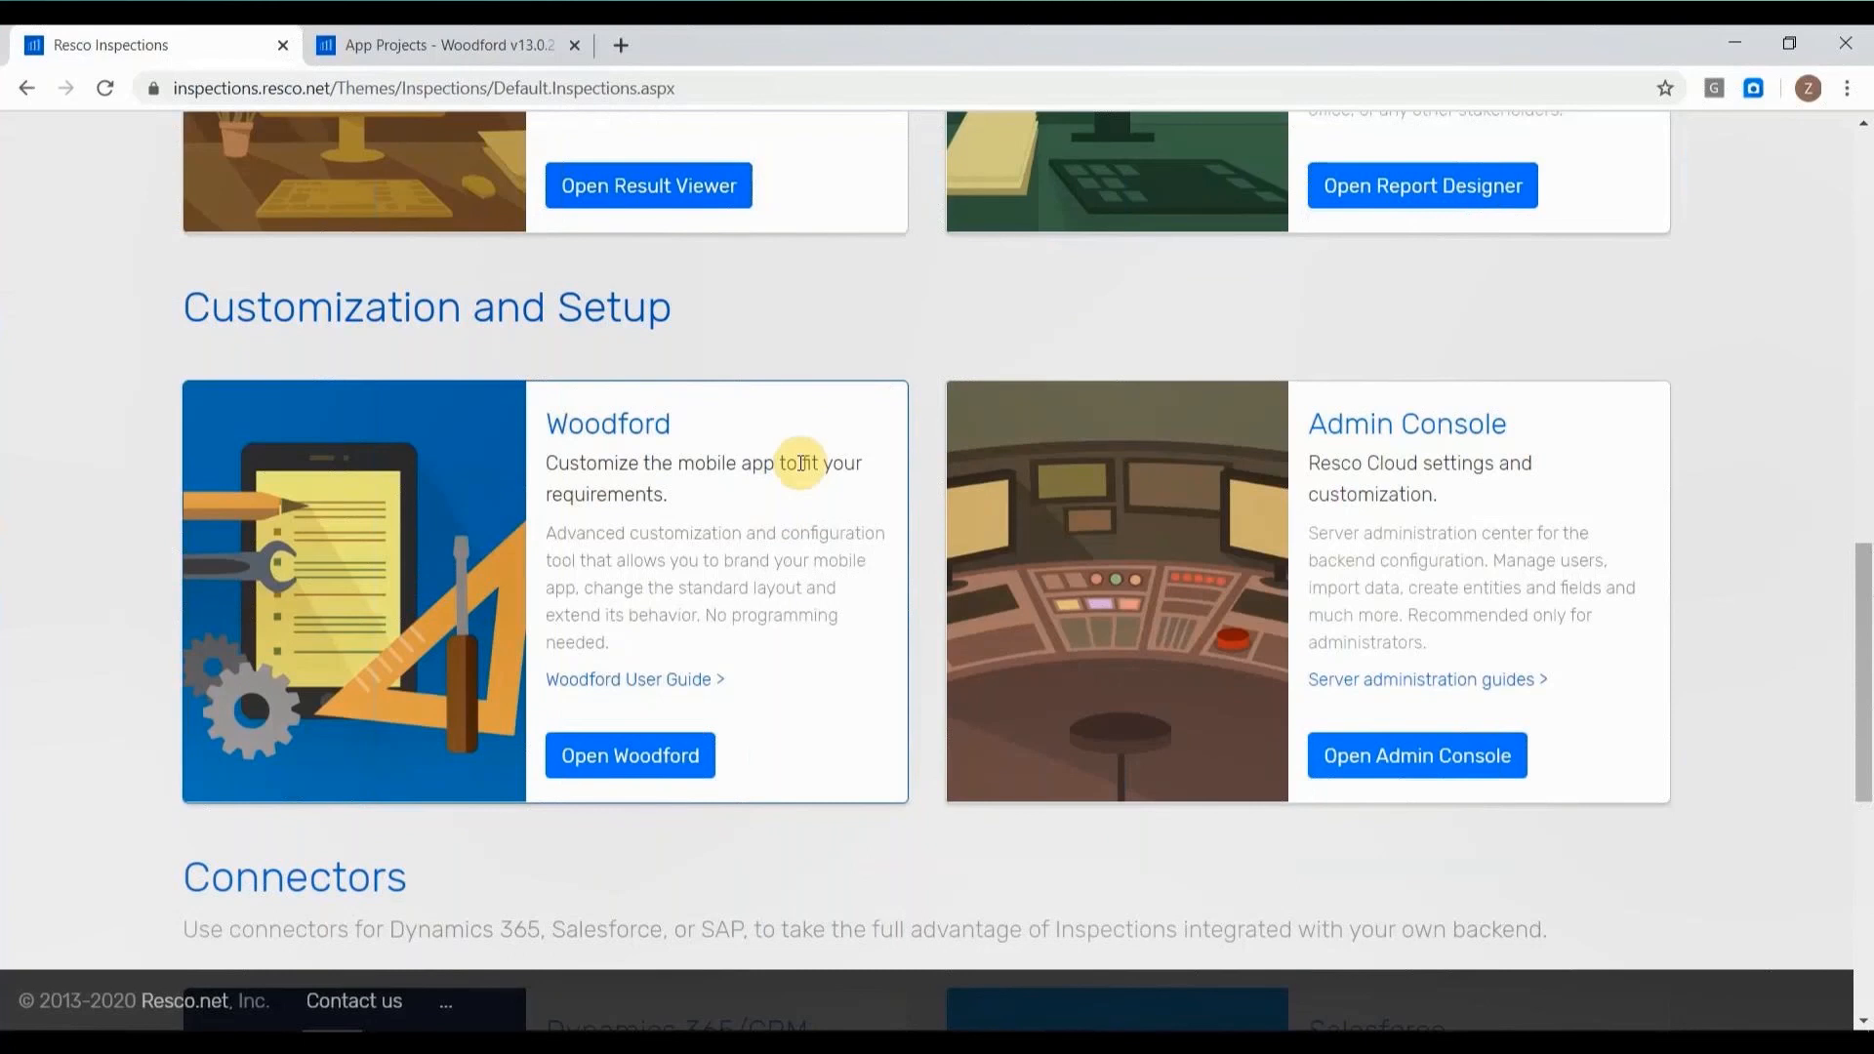
pyautogui.moveTo(387, 1026)
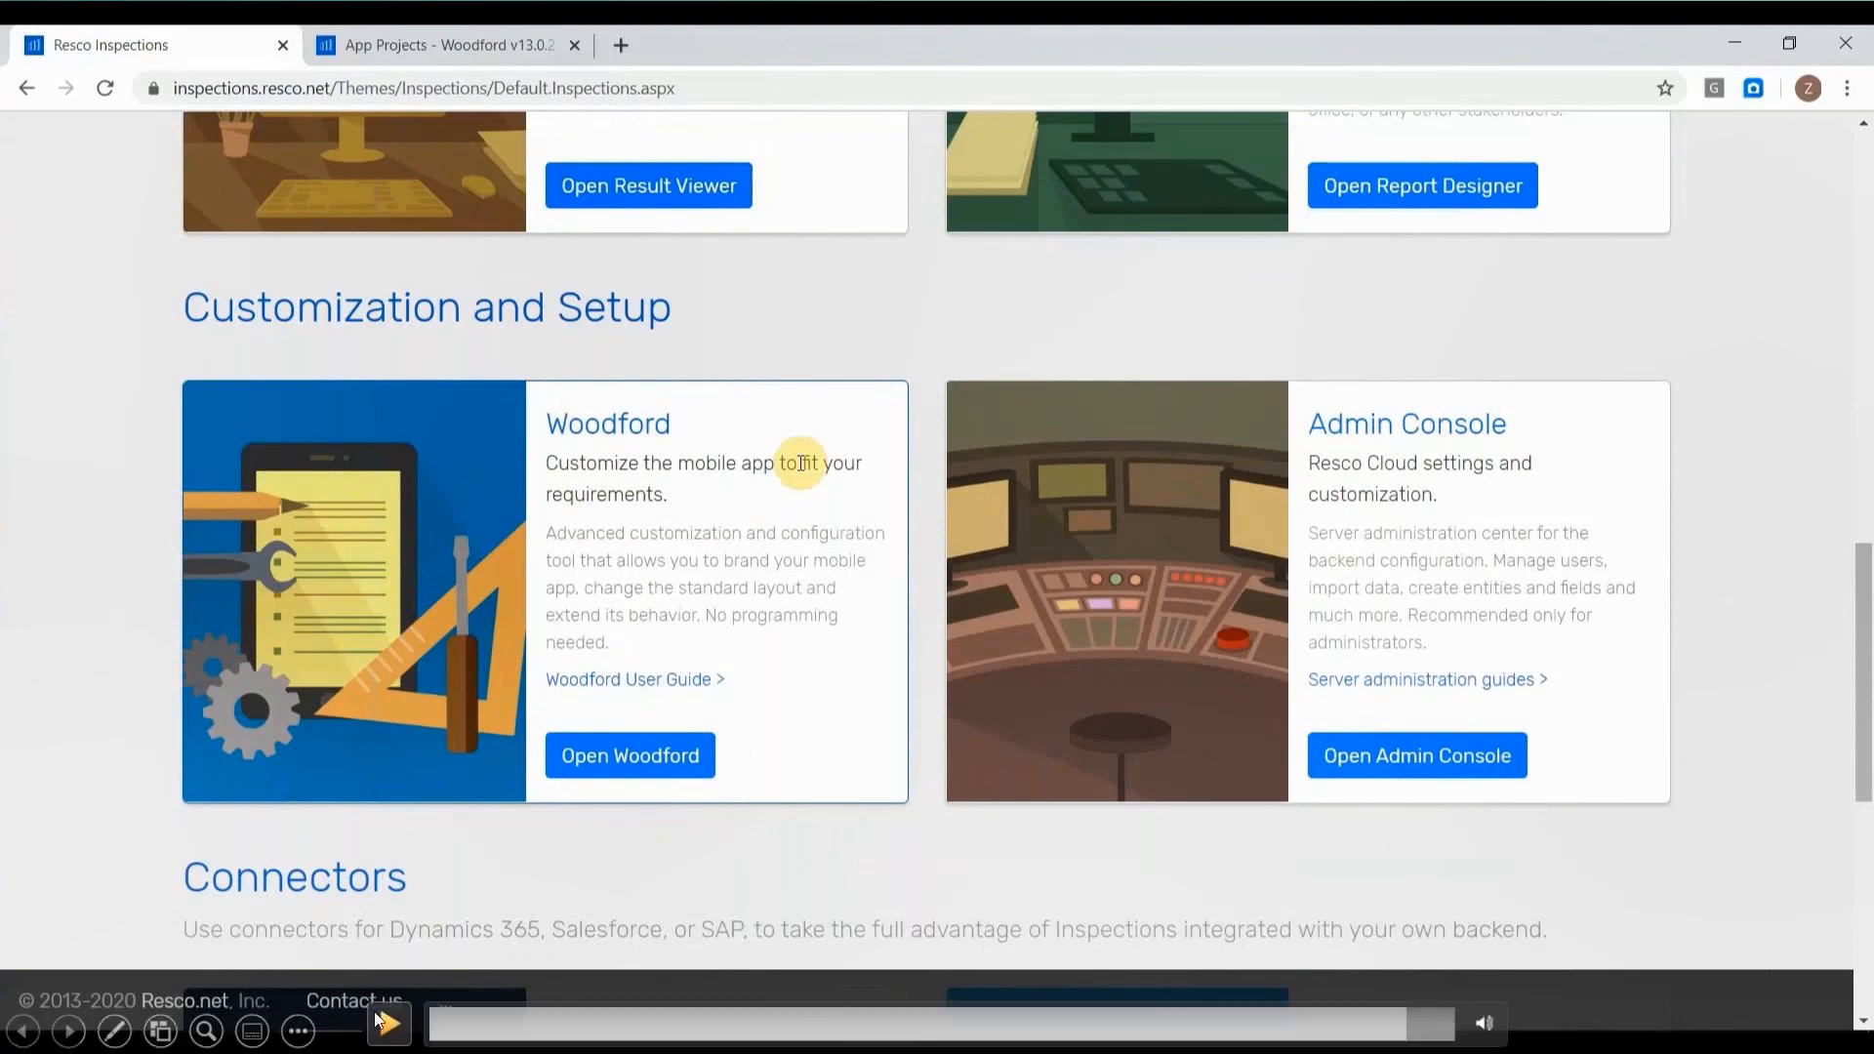
pyautogui.click(387, 1027)
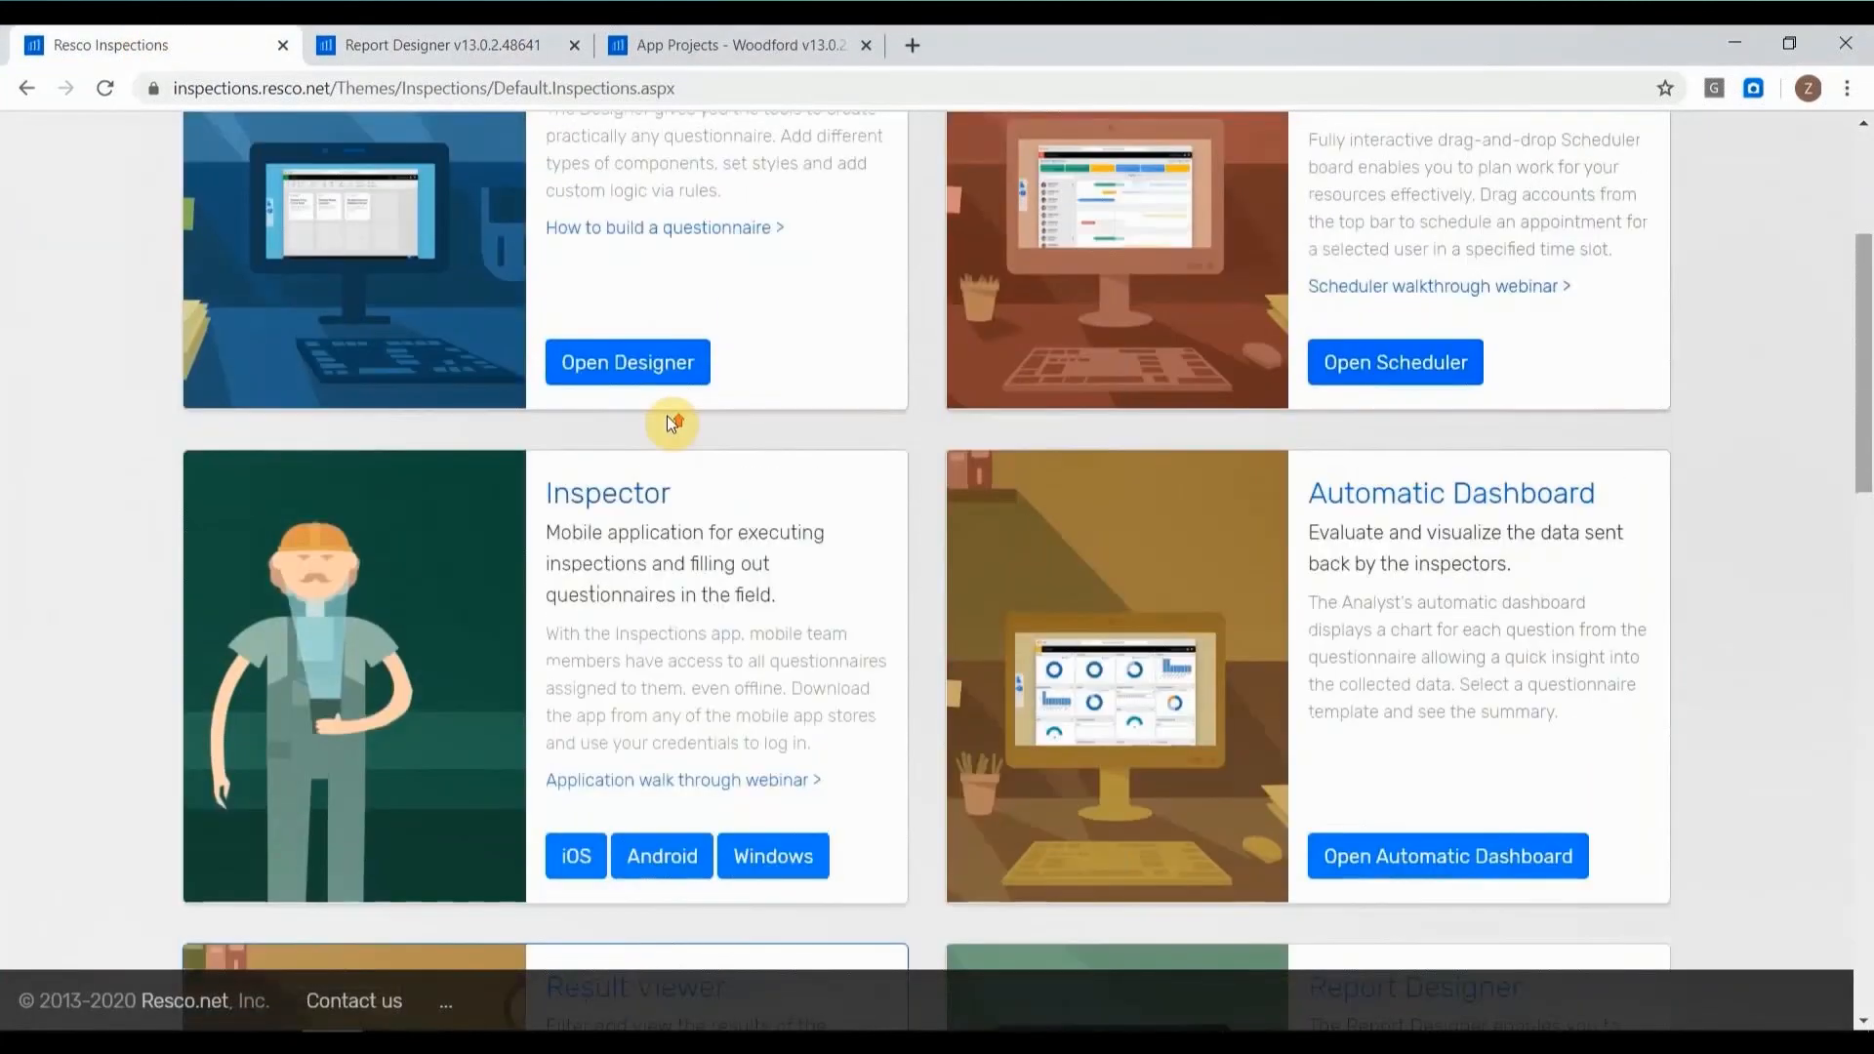
pyautogui.moveTo(386, 1032)
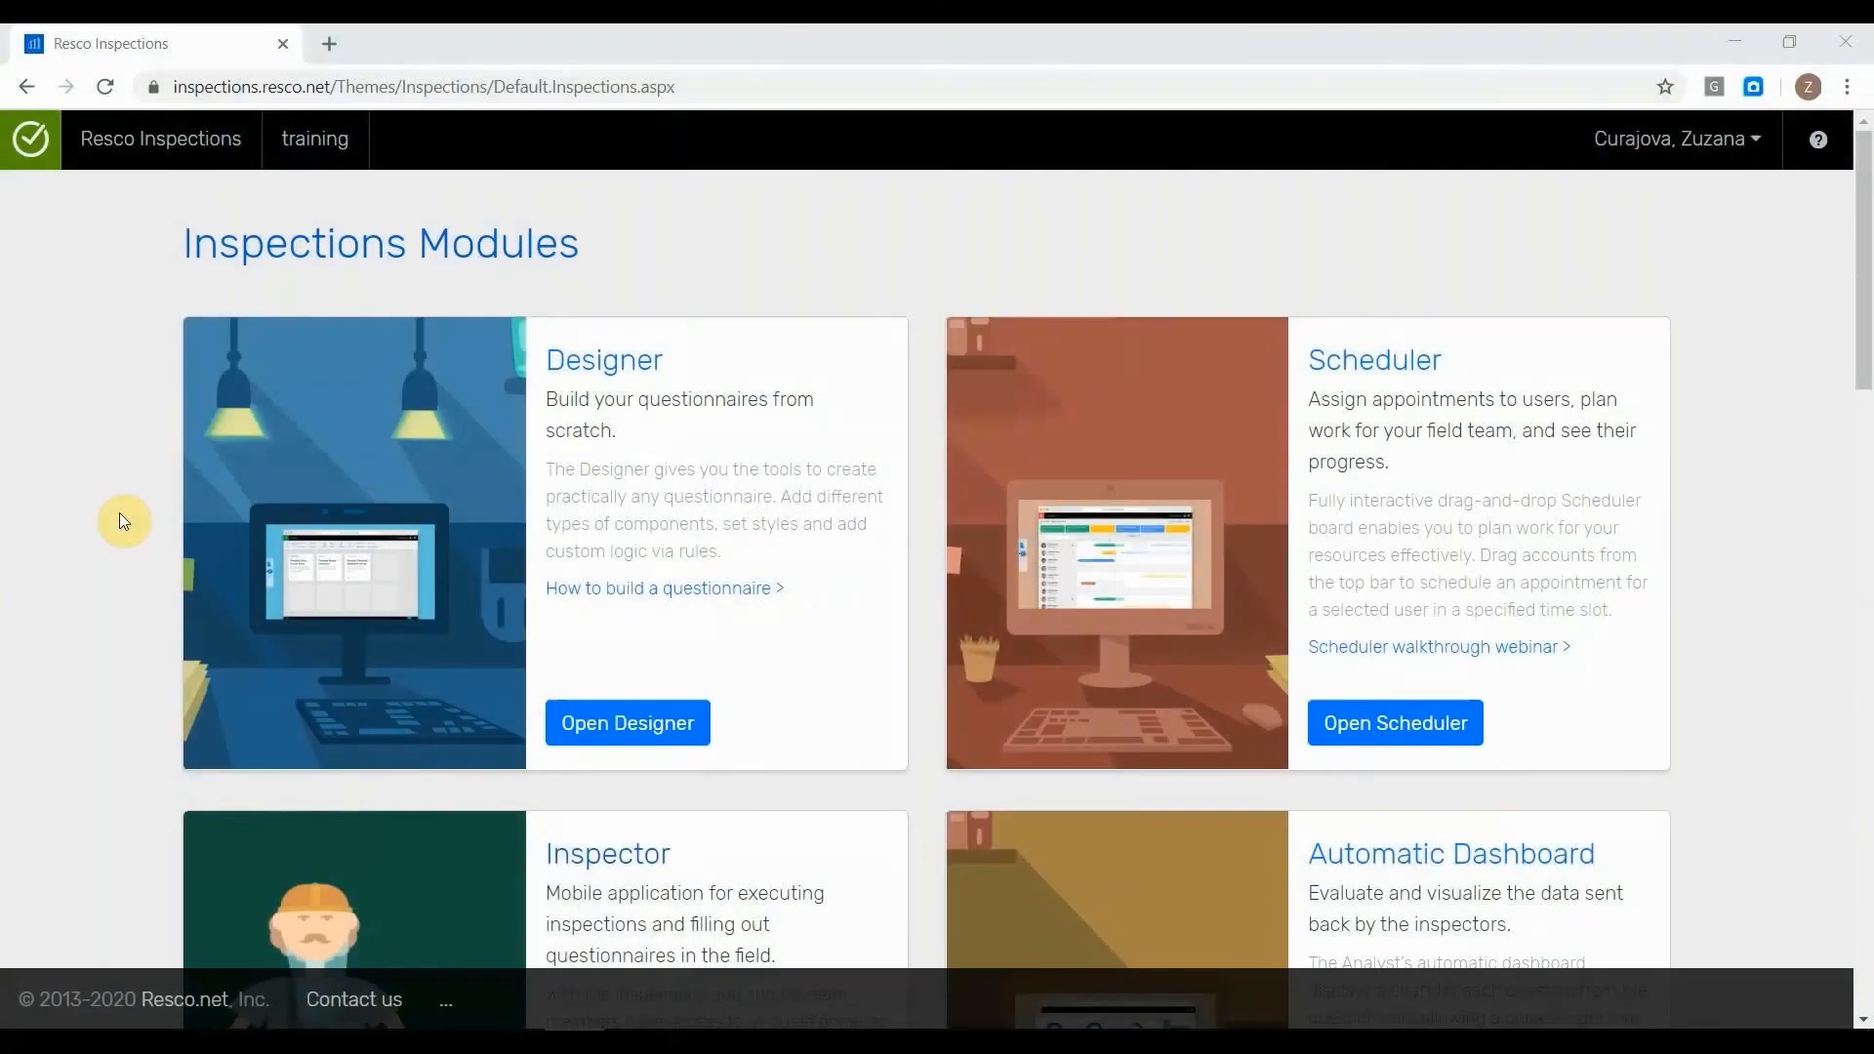
# Open the Result Viewer module in a new browser tab and switch to it.
pyautogui.scroll(-6, 119, 519)
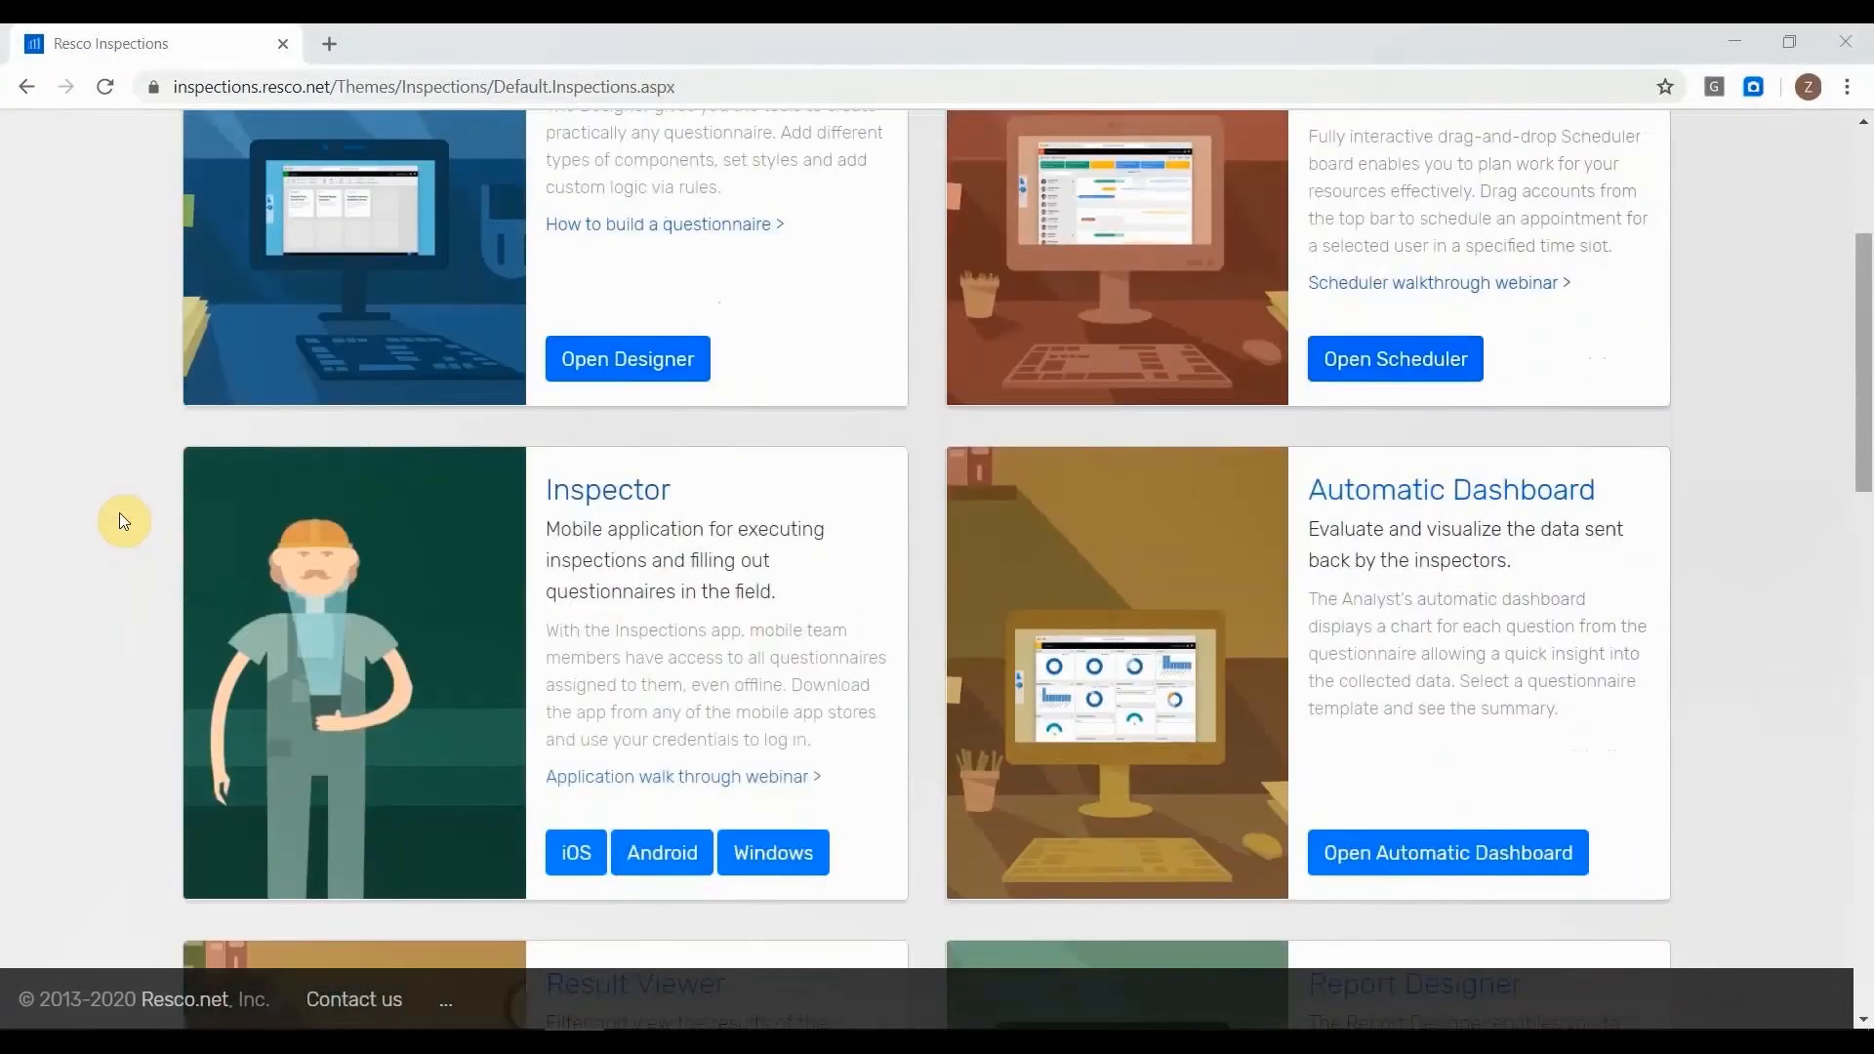
pyautogui.scroll(-3, 123, 519)
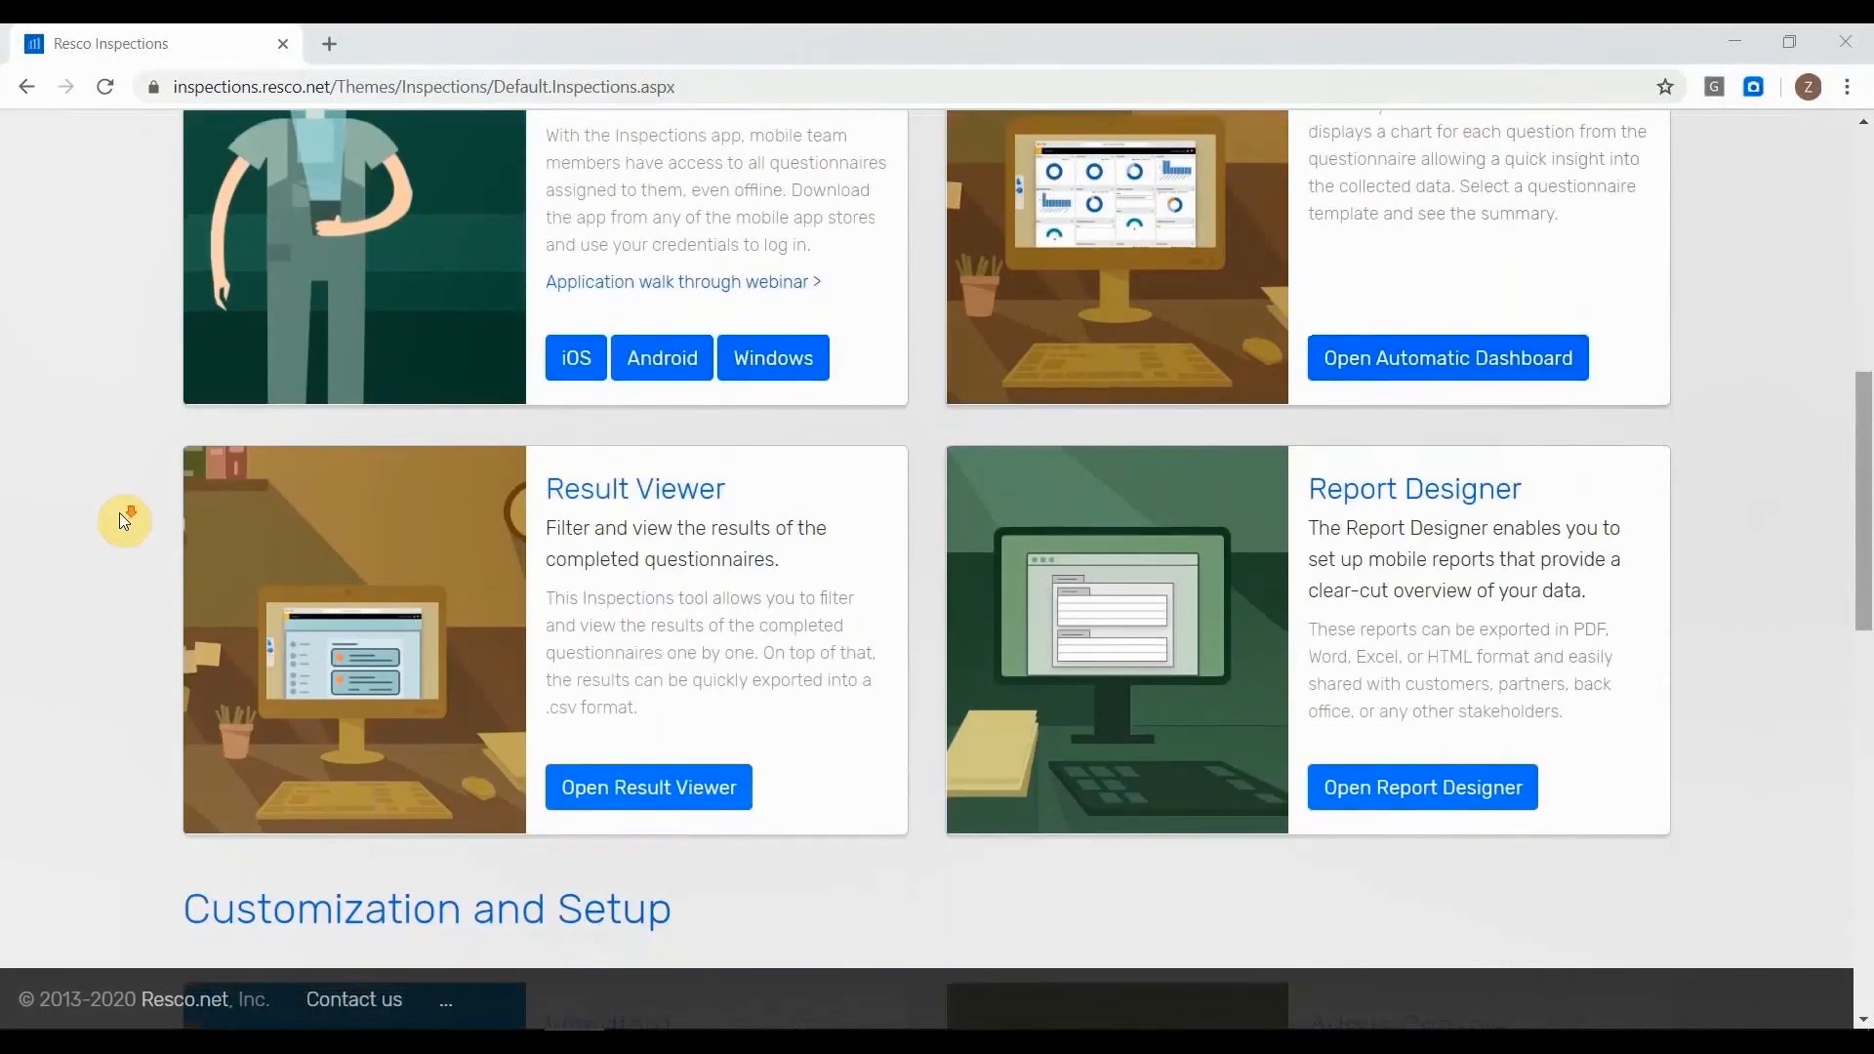
pyautogui.scroll(-1, 119, 512)
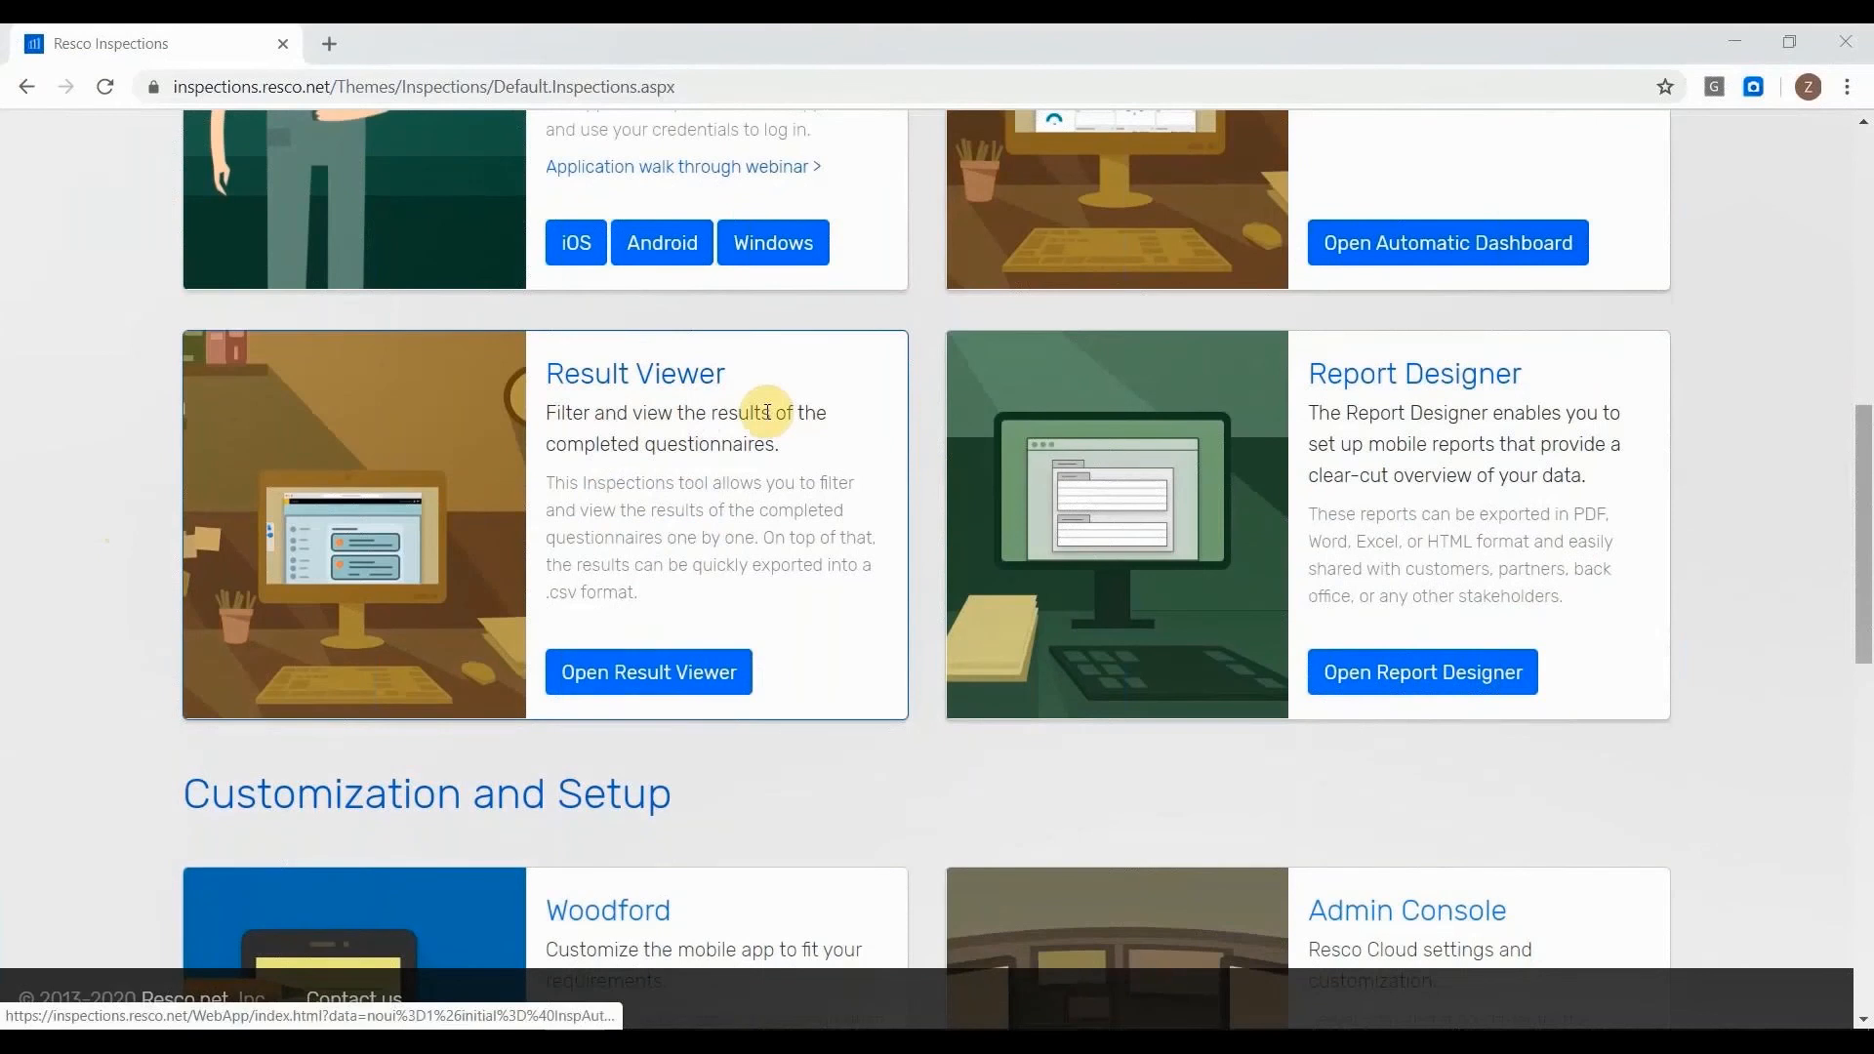
pyautogui.scroll(3, 767, 412)
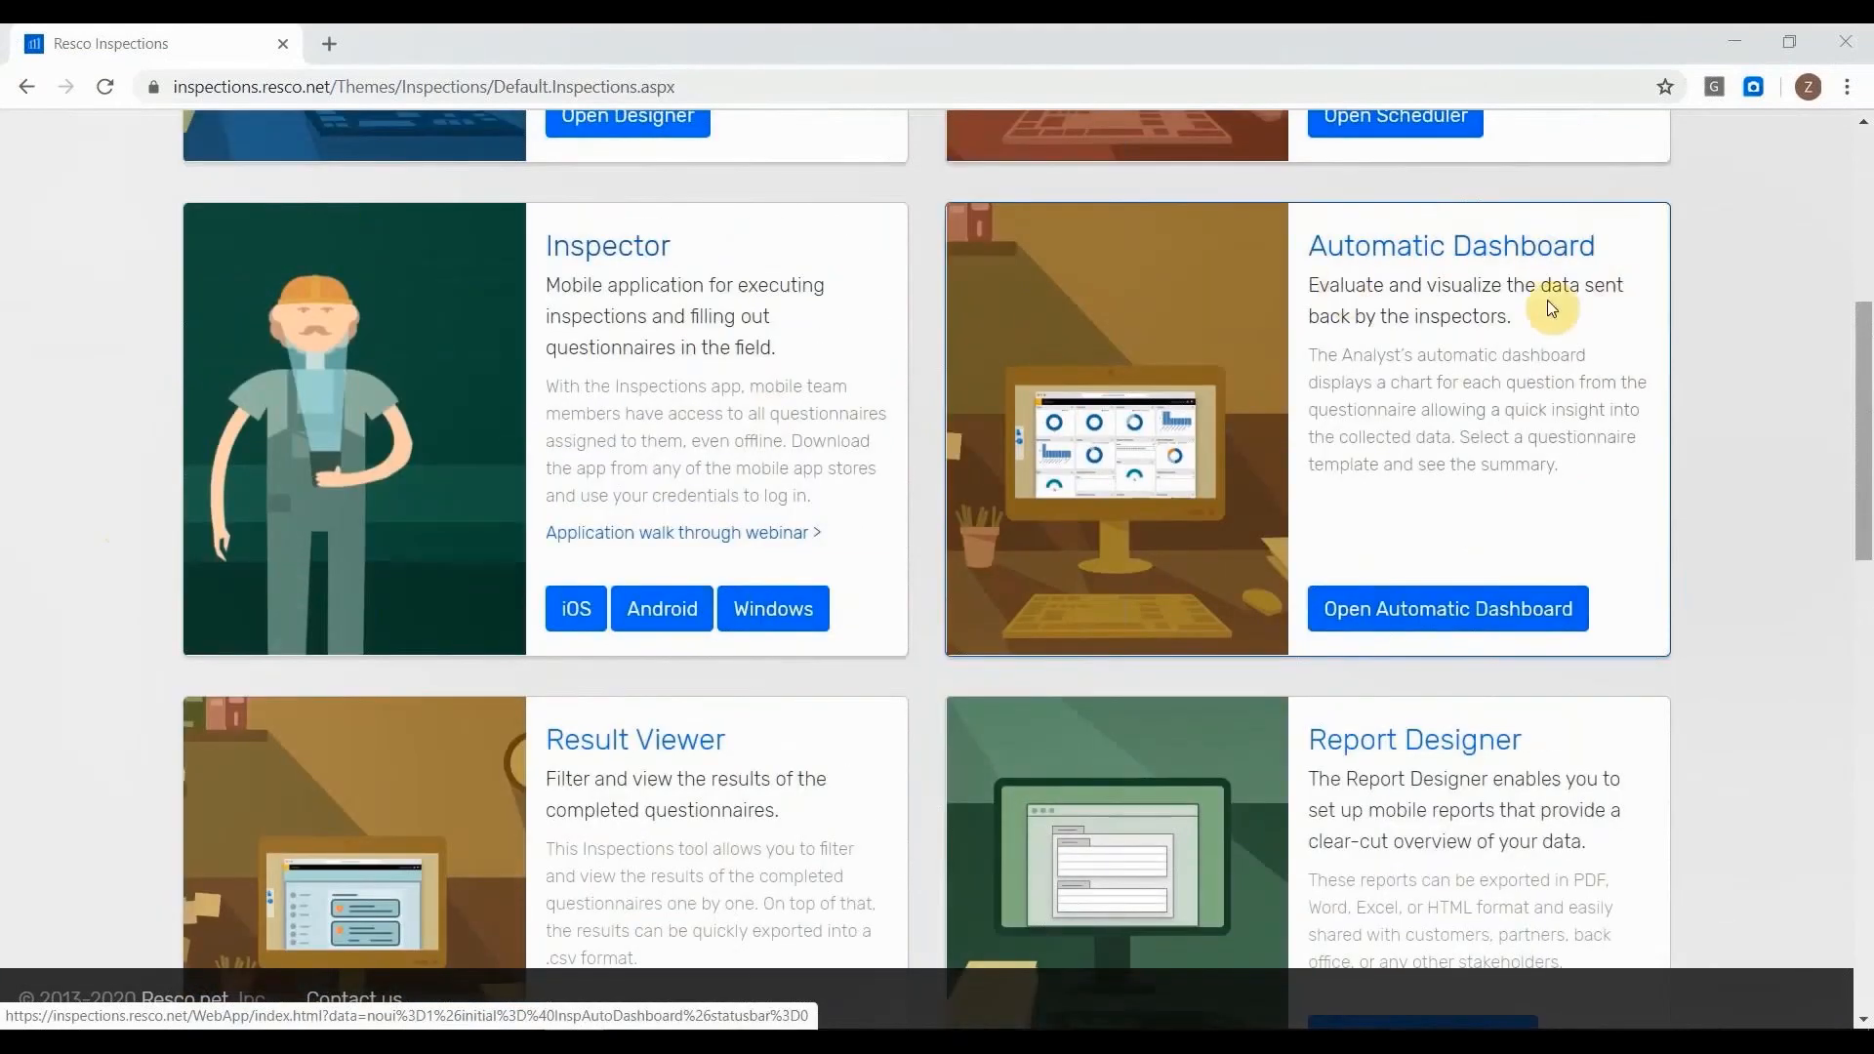
pyautogui.middleClick(640, 744)
pyautogui.scroll(1, 640, 743)
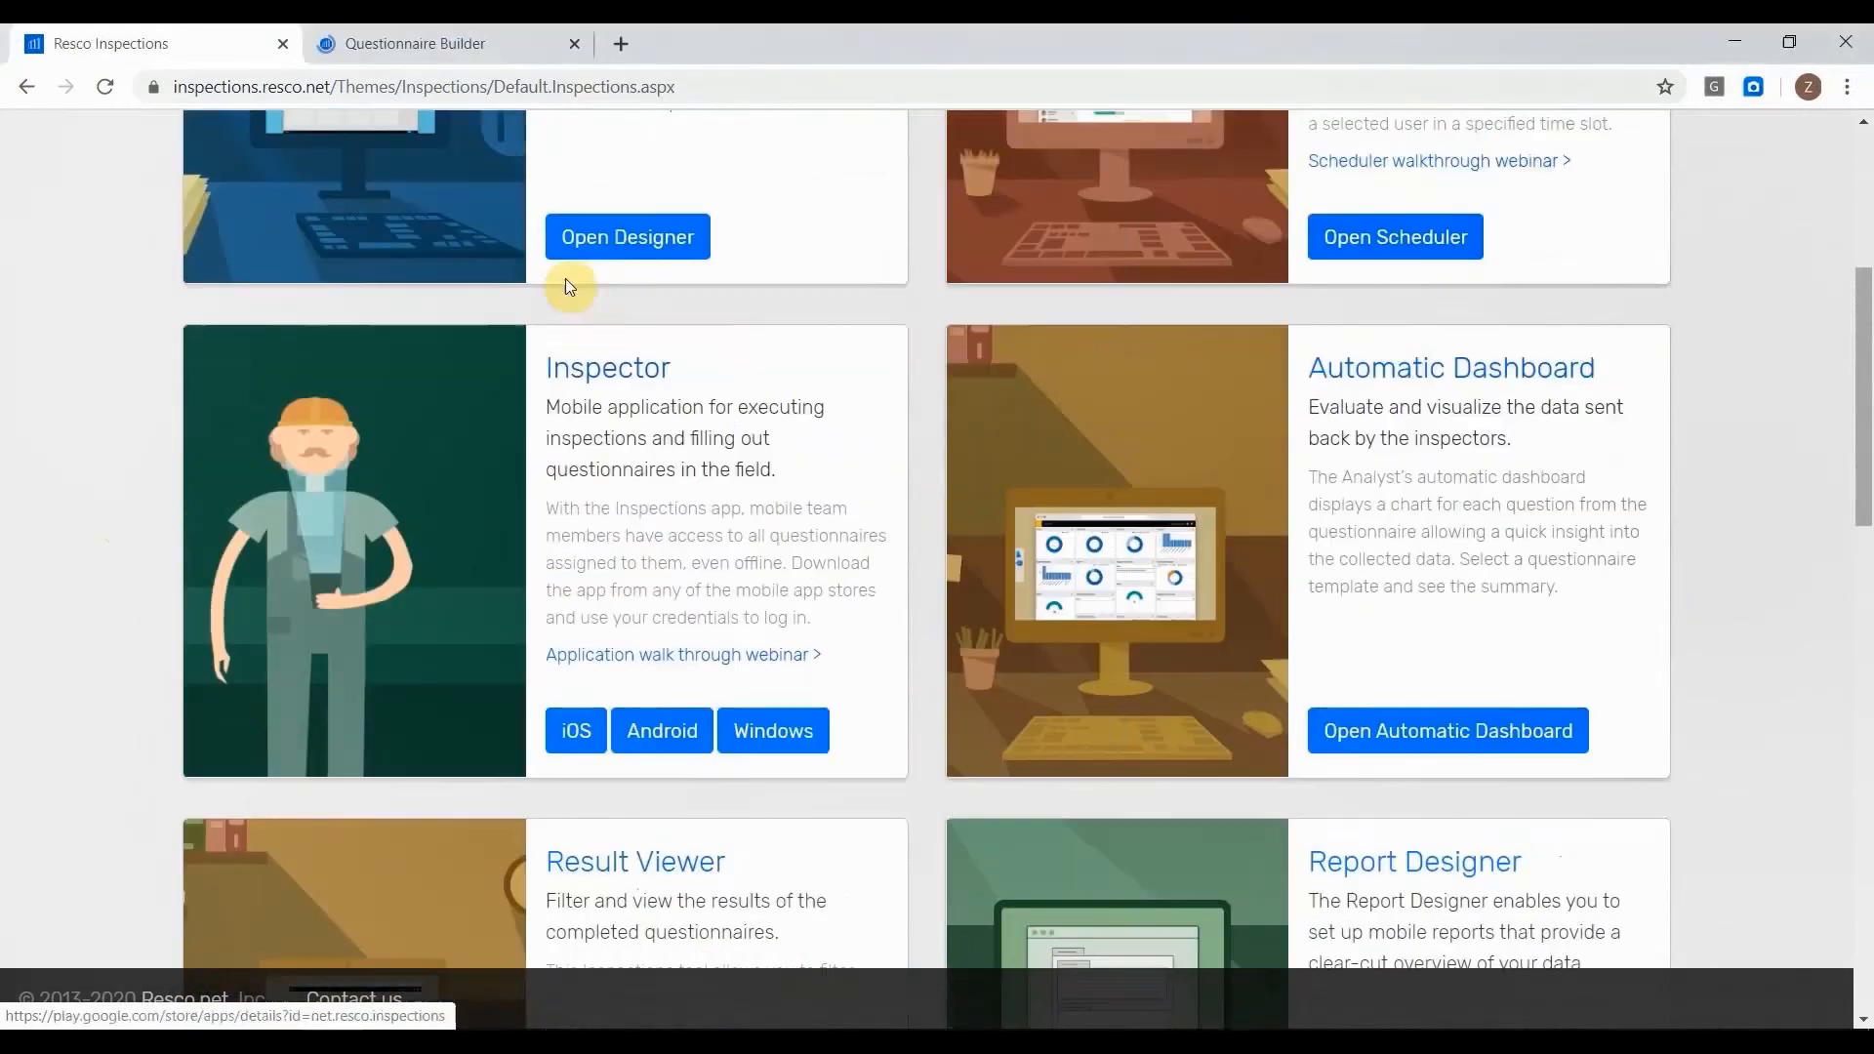
pyautogui.click(494, 45)
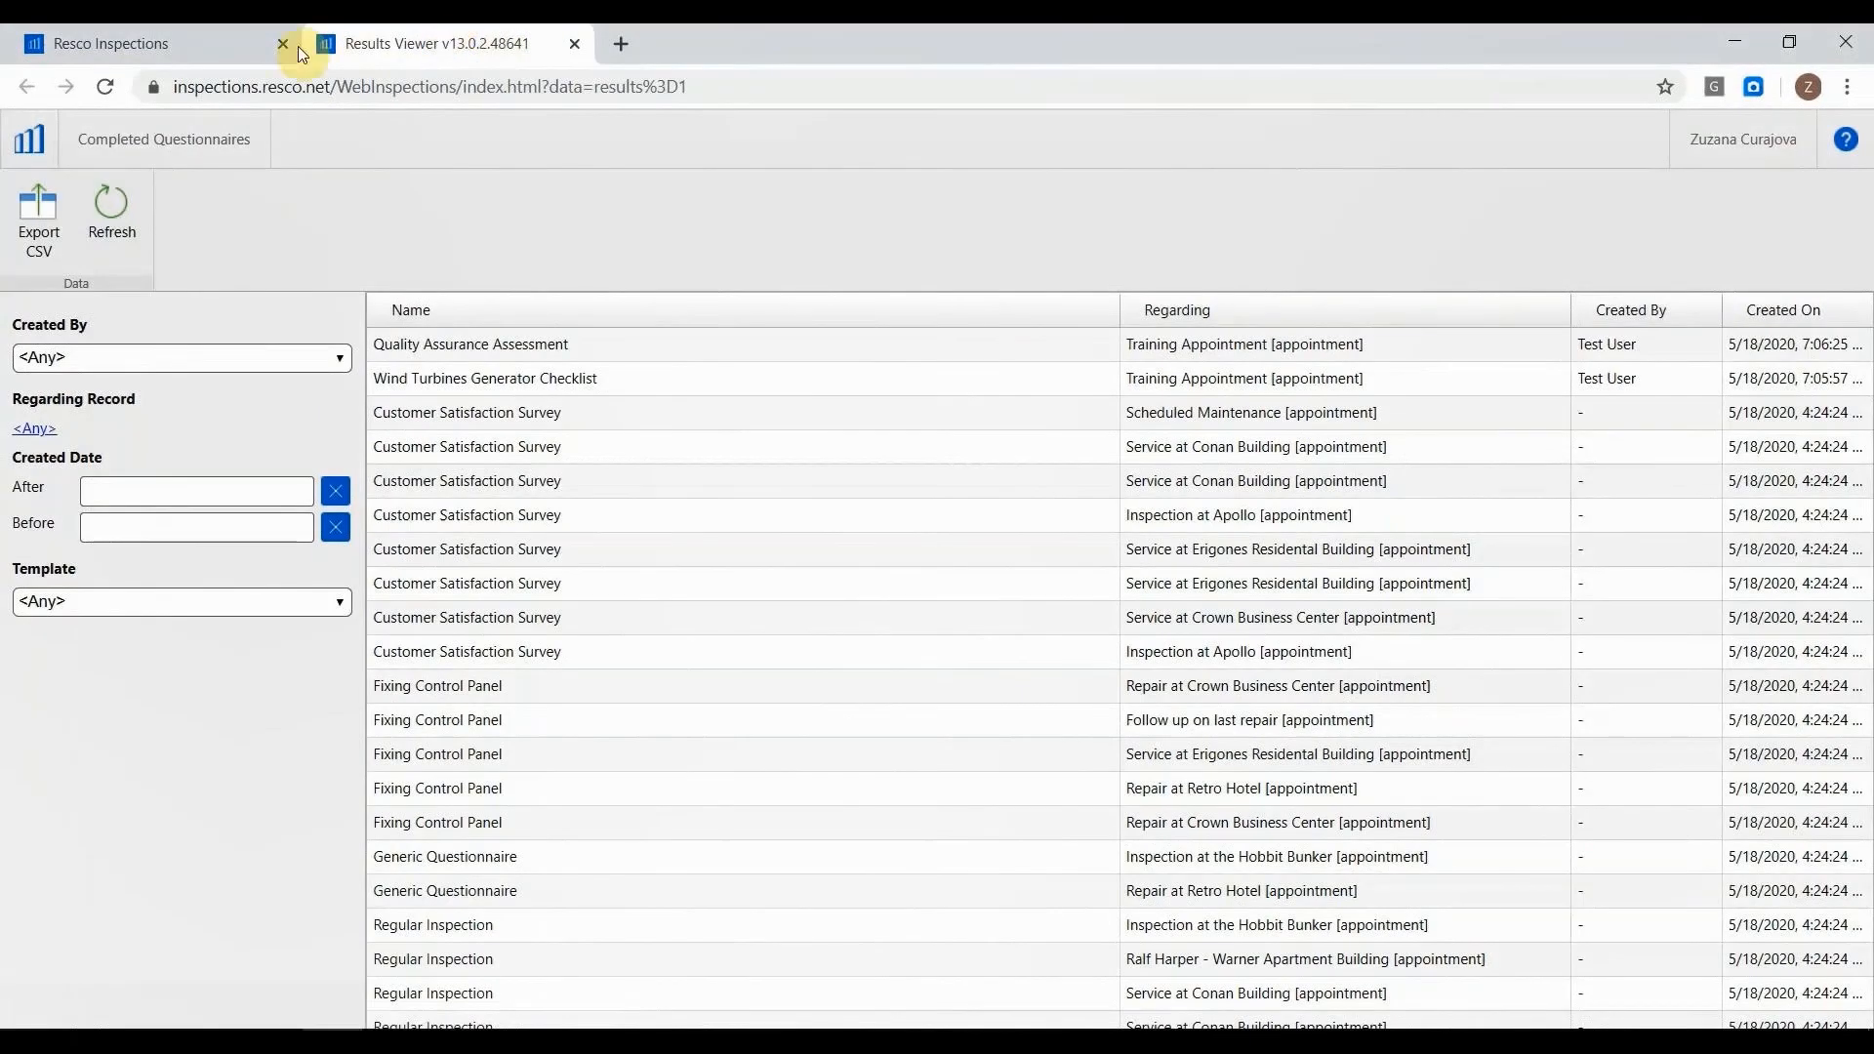
# Review the Customer Satisfaction Survey answers for Inspection at Apollo and for Service at Conan Building.
pyautogui.scroll(-1, 496, 400)
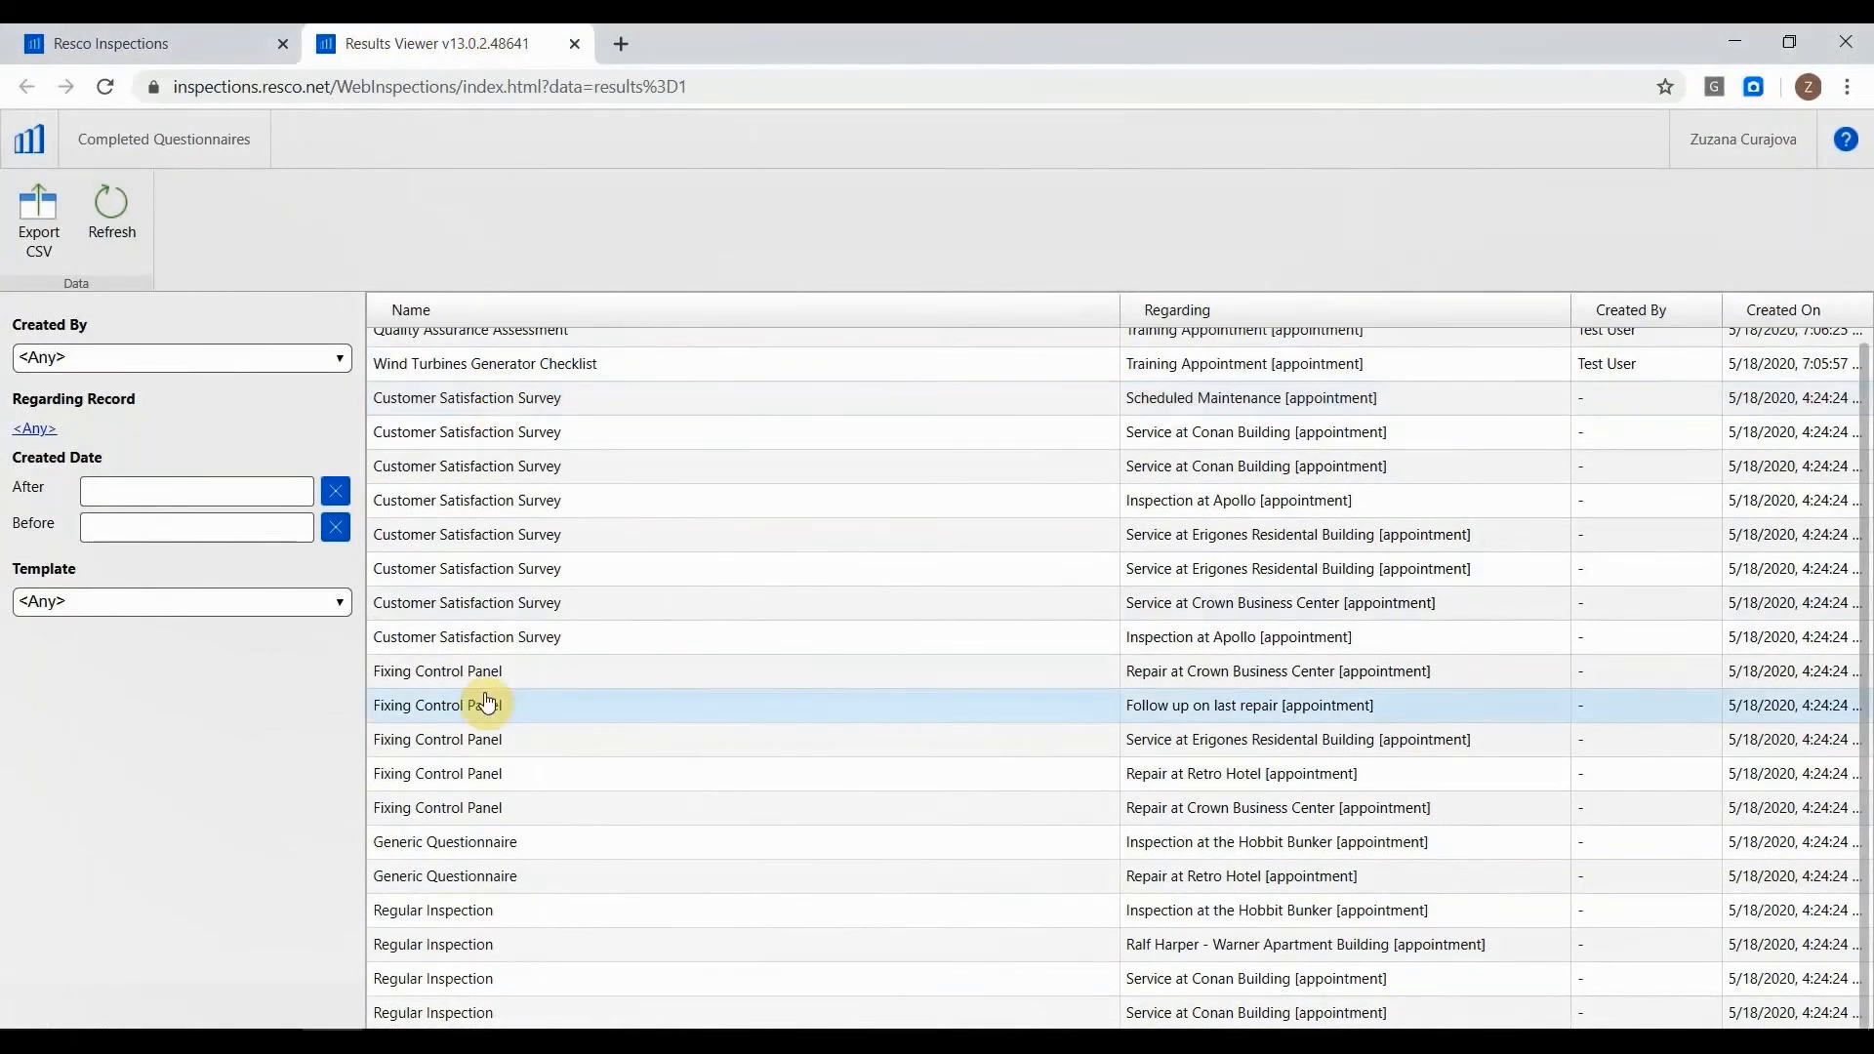
pyautogui.scroll(1, 487, 684)
pyautogui.click(490, 656)
pyautogui.scroll(-10, 1519, 619)
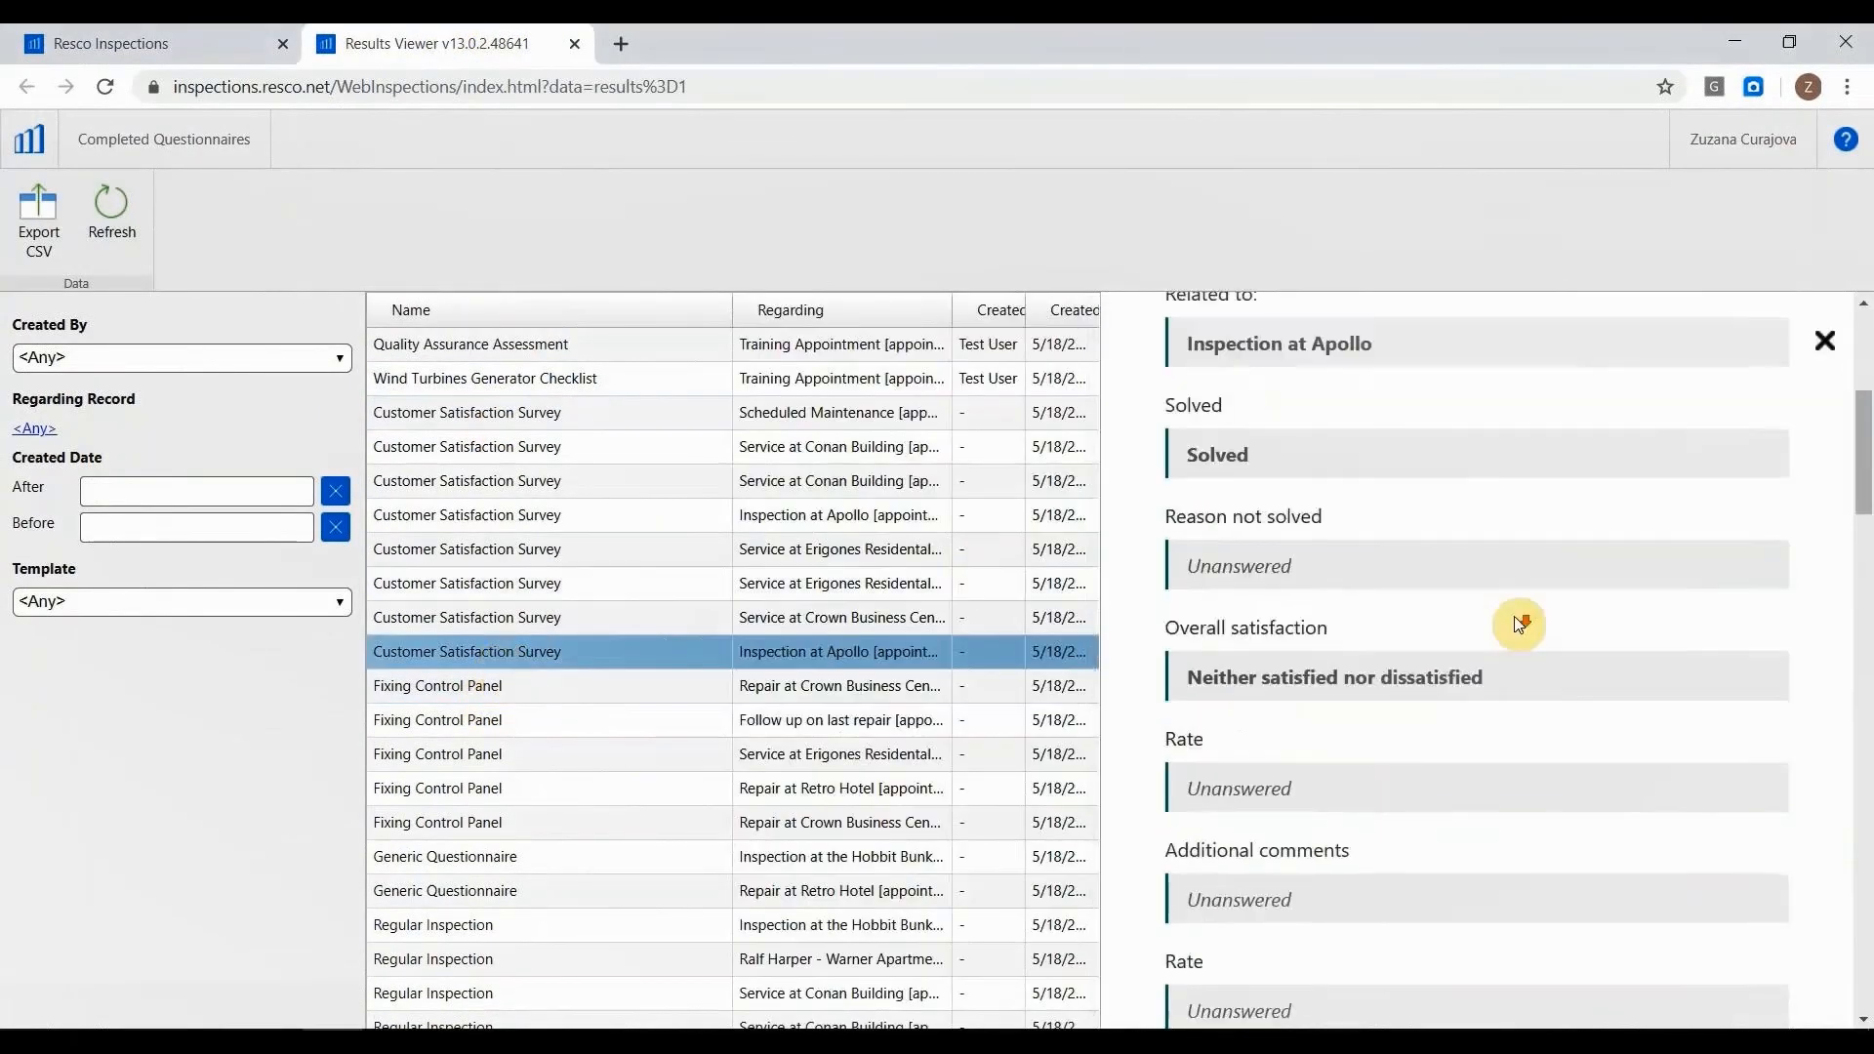
pyautogui.click(682, 454)
pyautogui.scroll(-10, 1335, 494)
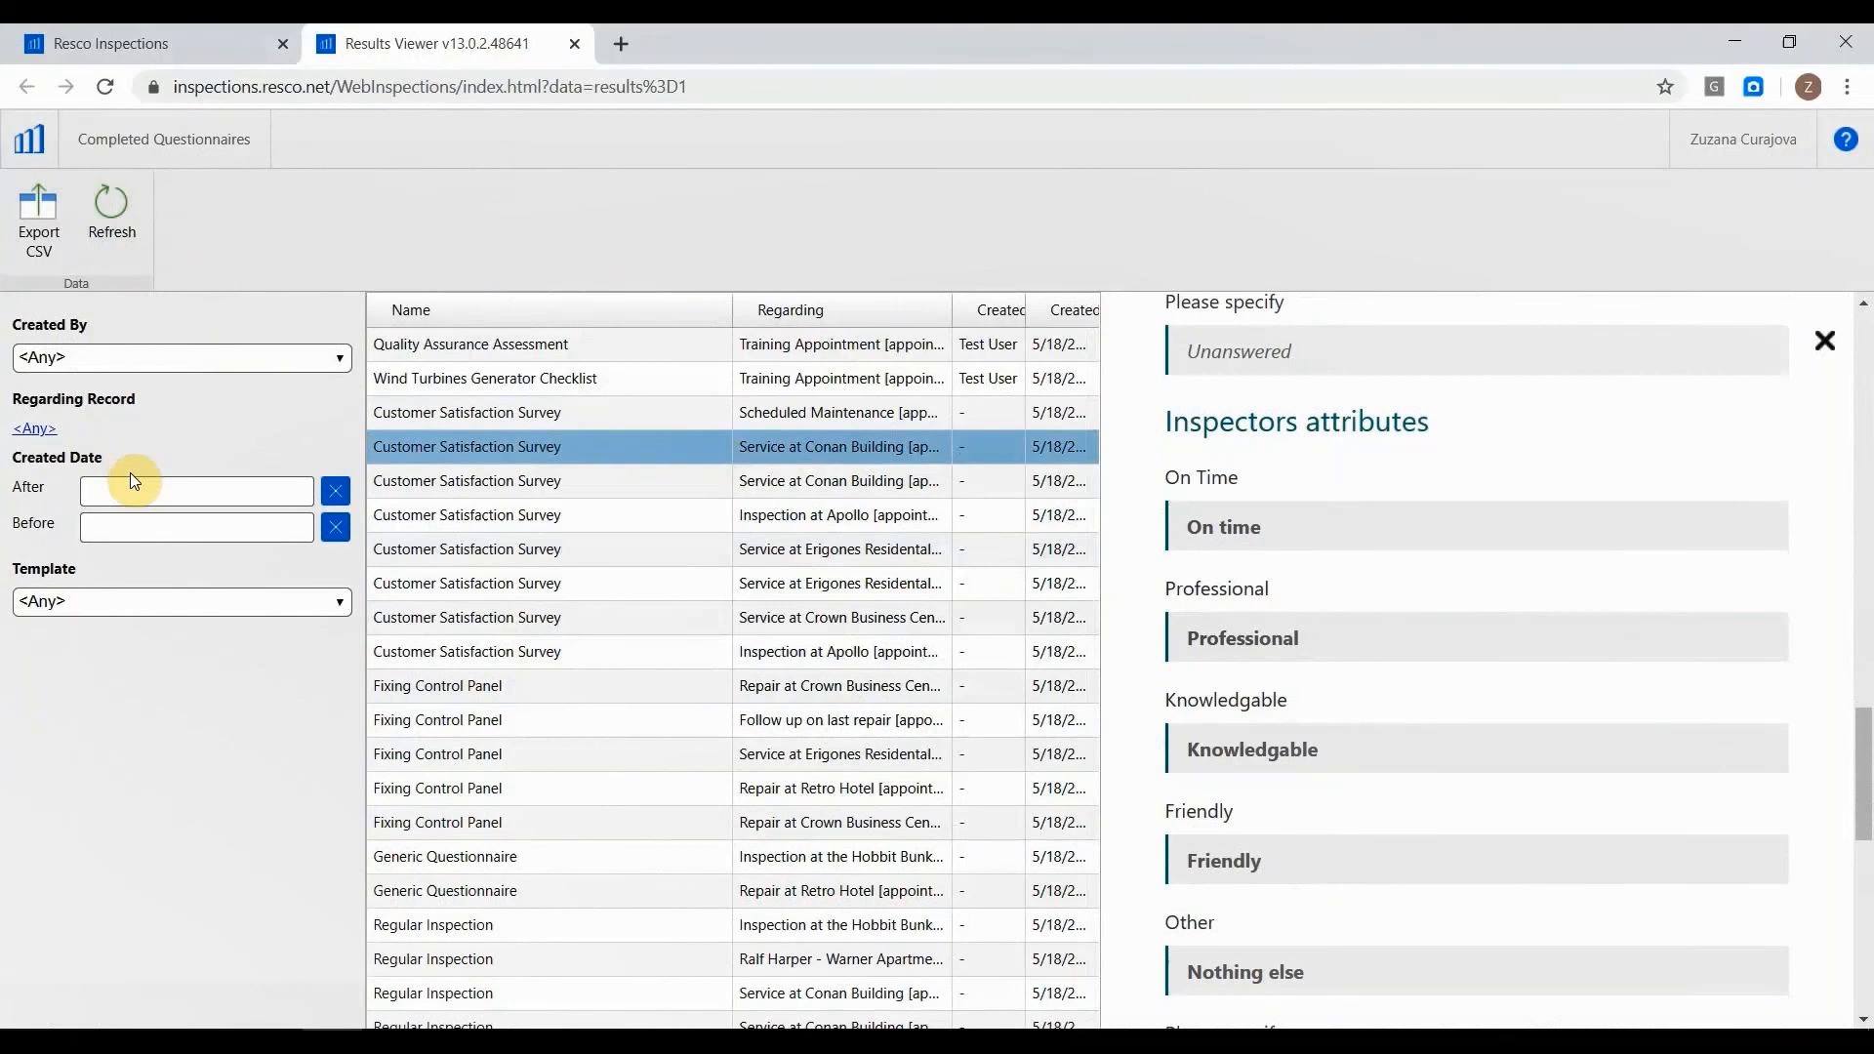
# Filter the completed questionnaires to those created by Test User.
pyautogui.click(108, 355)
pyautogui.click(156, 781)
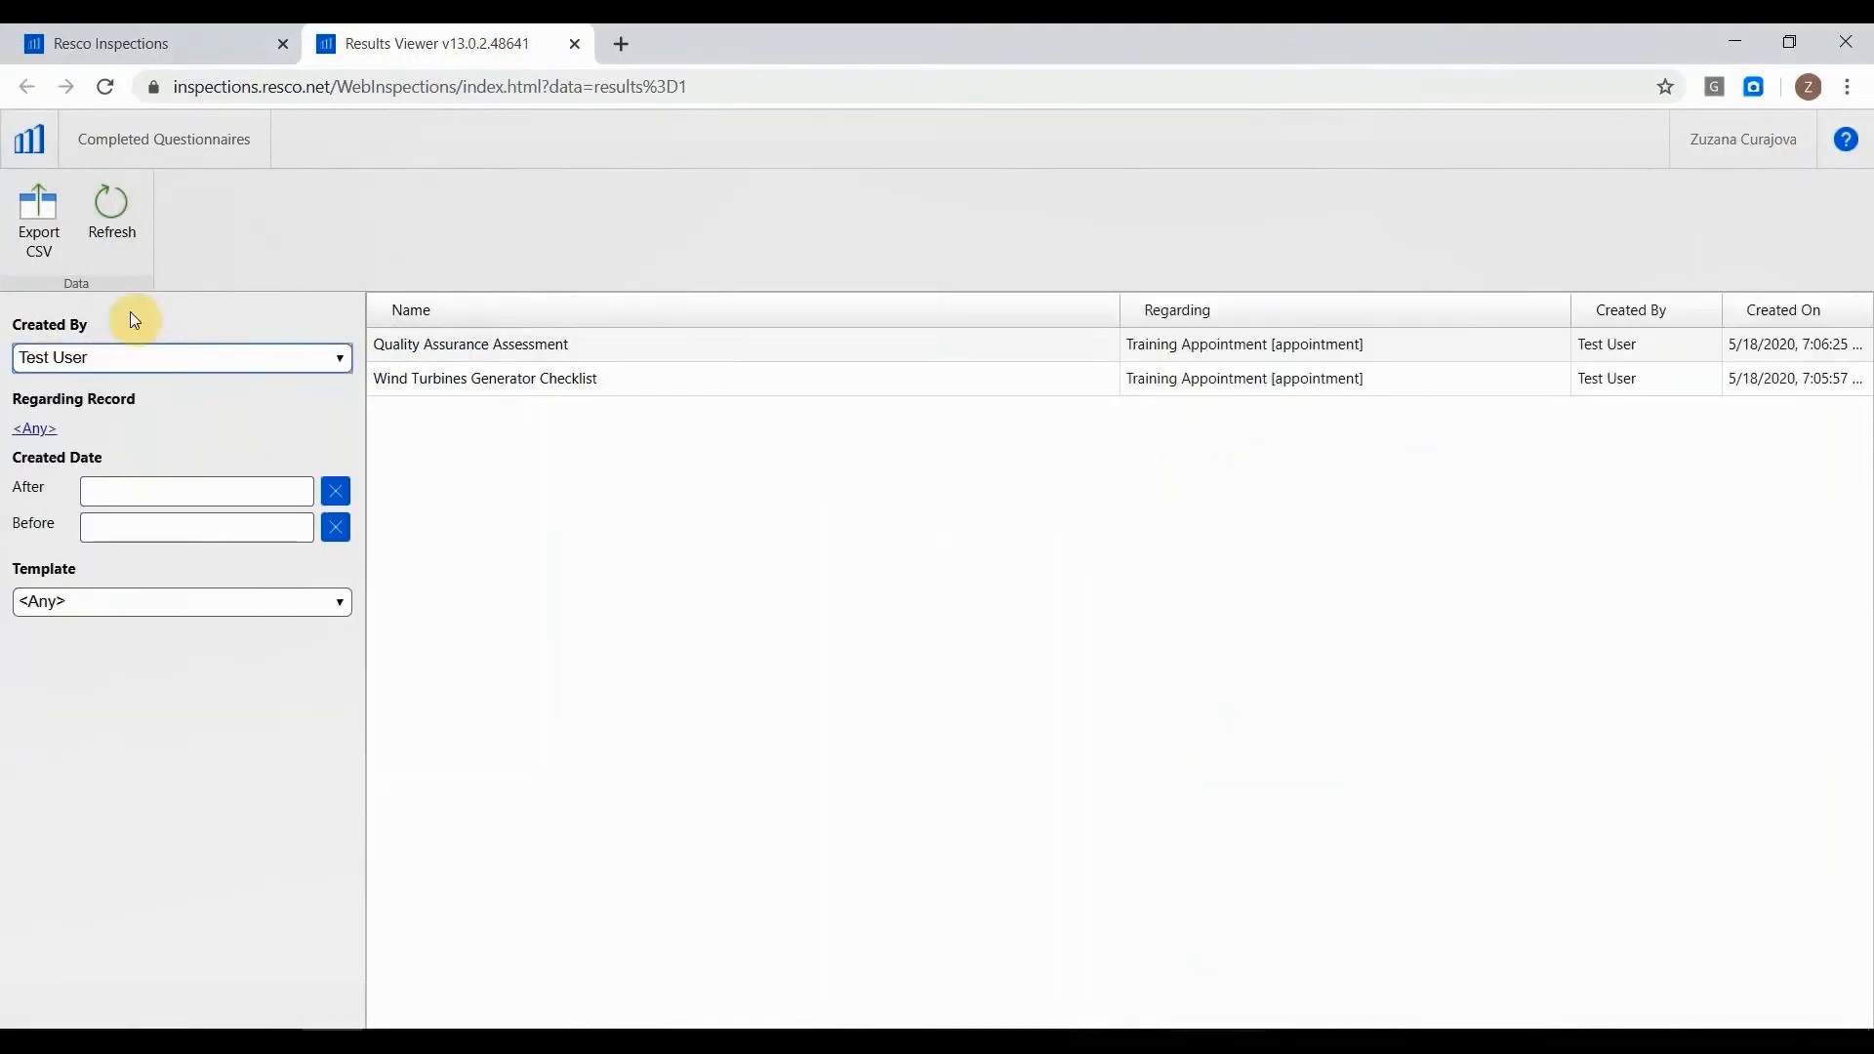
# Browse the template options available for filtering the completed questionnaires, leaving the filter at Any.
pyautogui.click(85, 603)
pyautogui.scroll(-1, 120, 512)
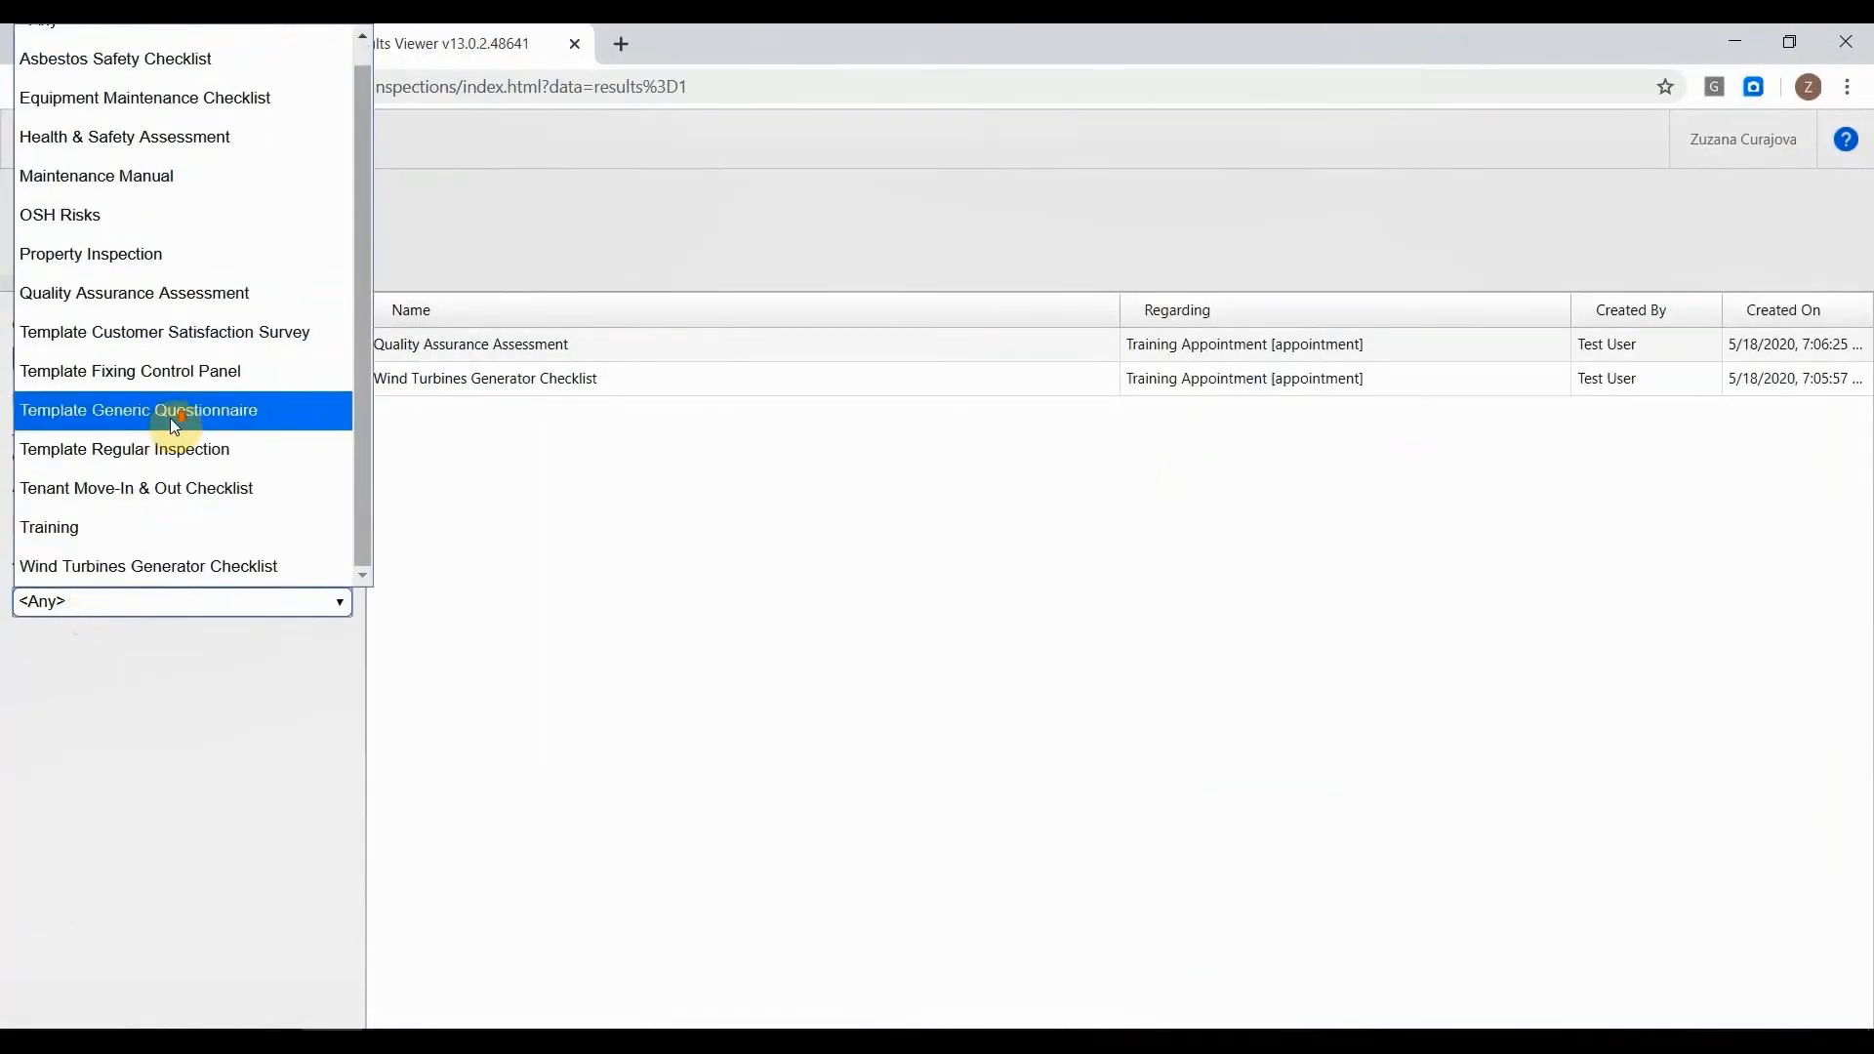
pyautogui.click(186, 629)
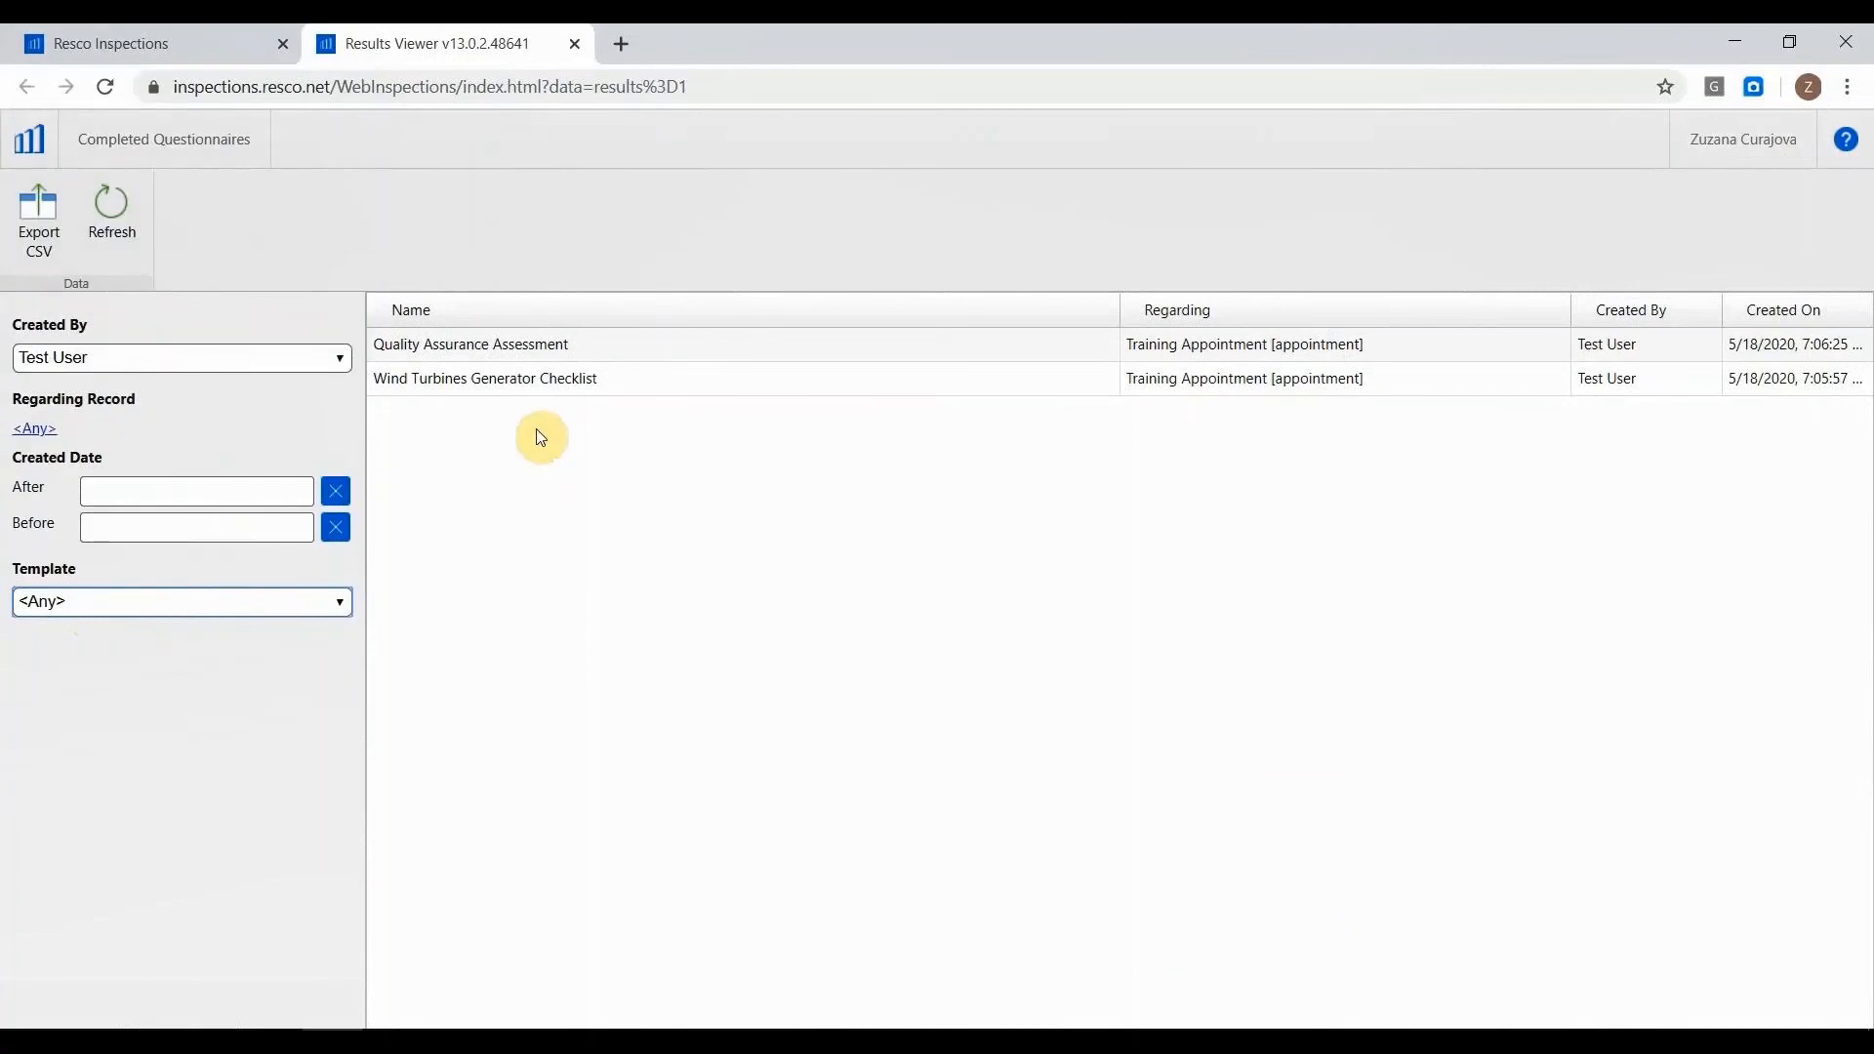
# Review the submitted answers of the Quality Assurance Assessment, through its Manufacturing section.
pyautogui.click(535, 344)
pyautogui.scroll(-1, 1415, 590)
pyautogui.scroll(-15, 1413, 583)
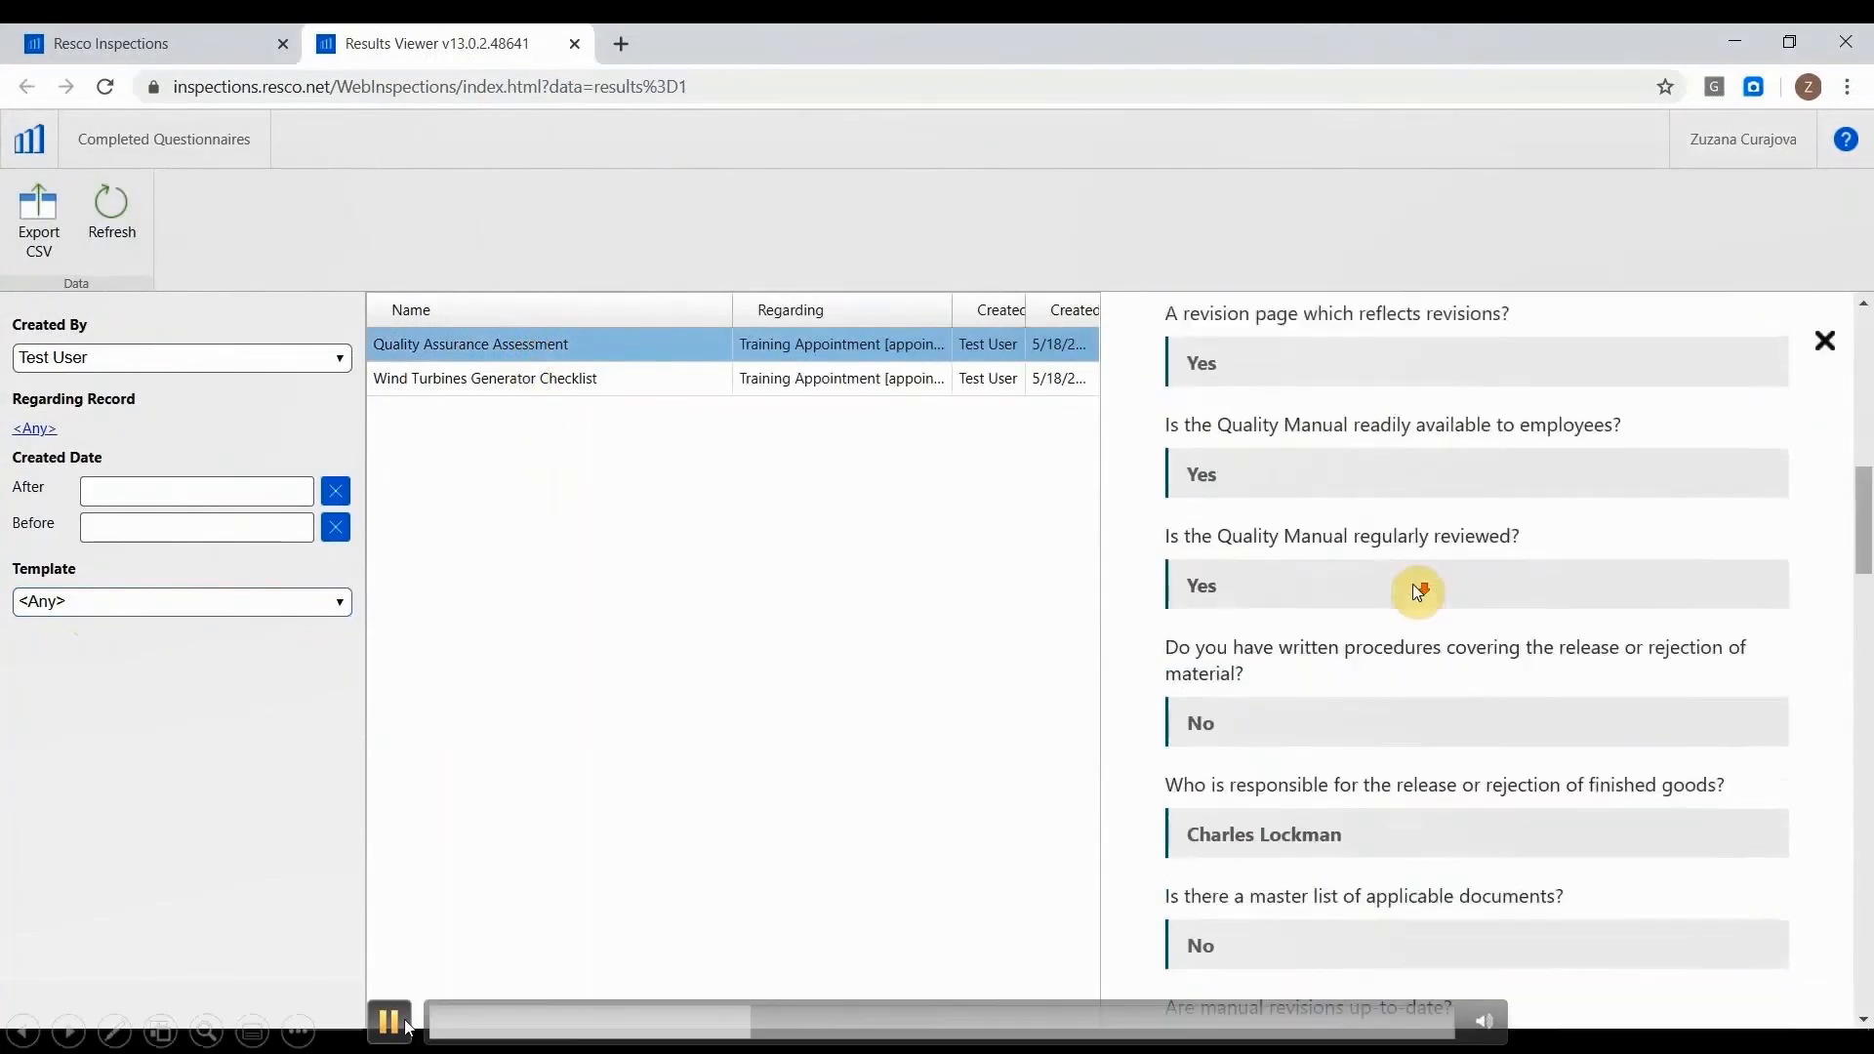
pyautogui.scroll(-10, 1413, 584)
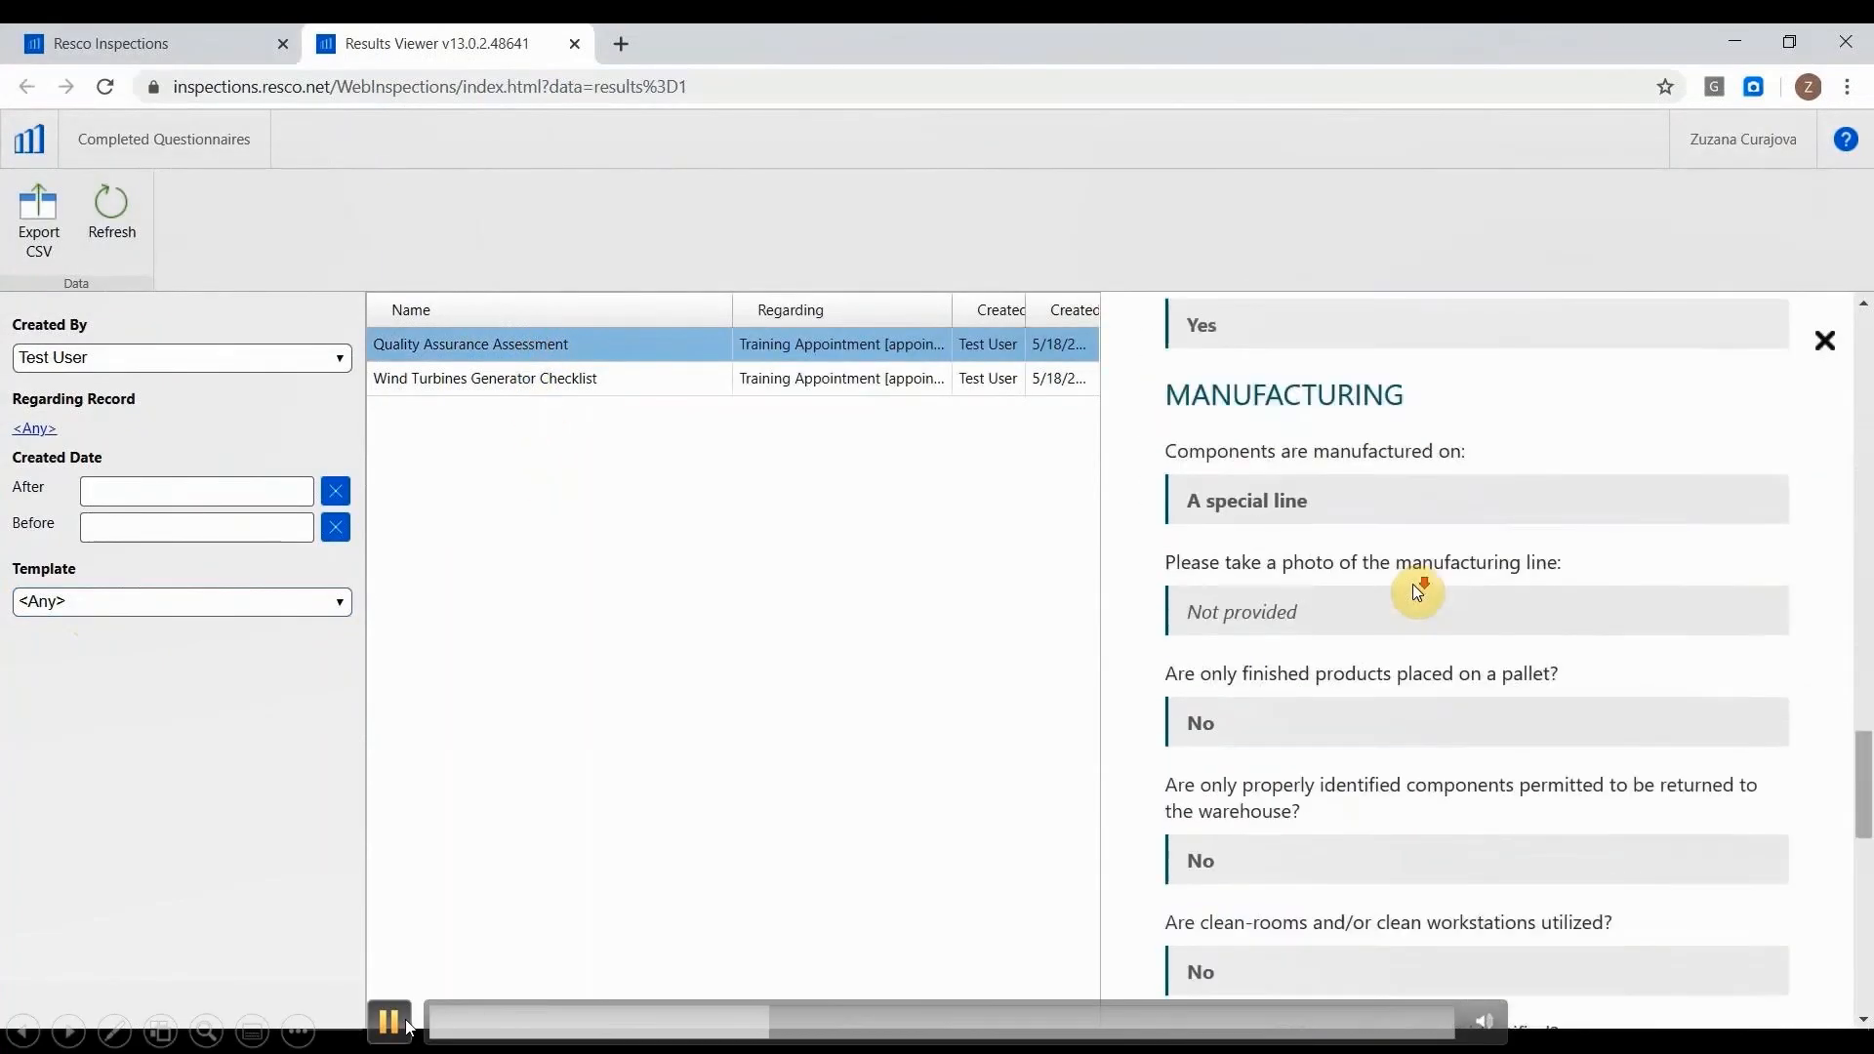
# Review the Wind Turbines Generator Checklist answers, including the technician signature, and follow the blue marker on the turbine photo.
pyautogui.click(917, 390)
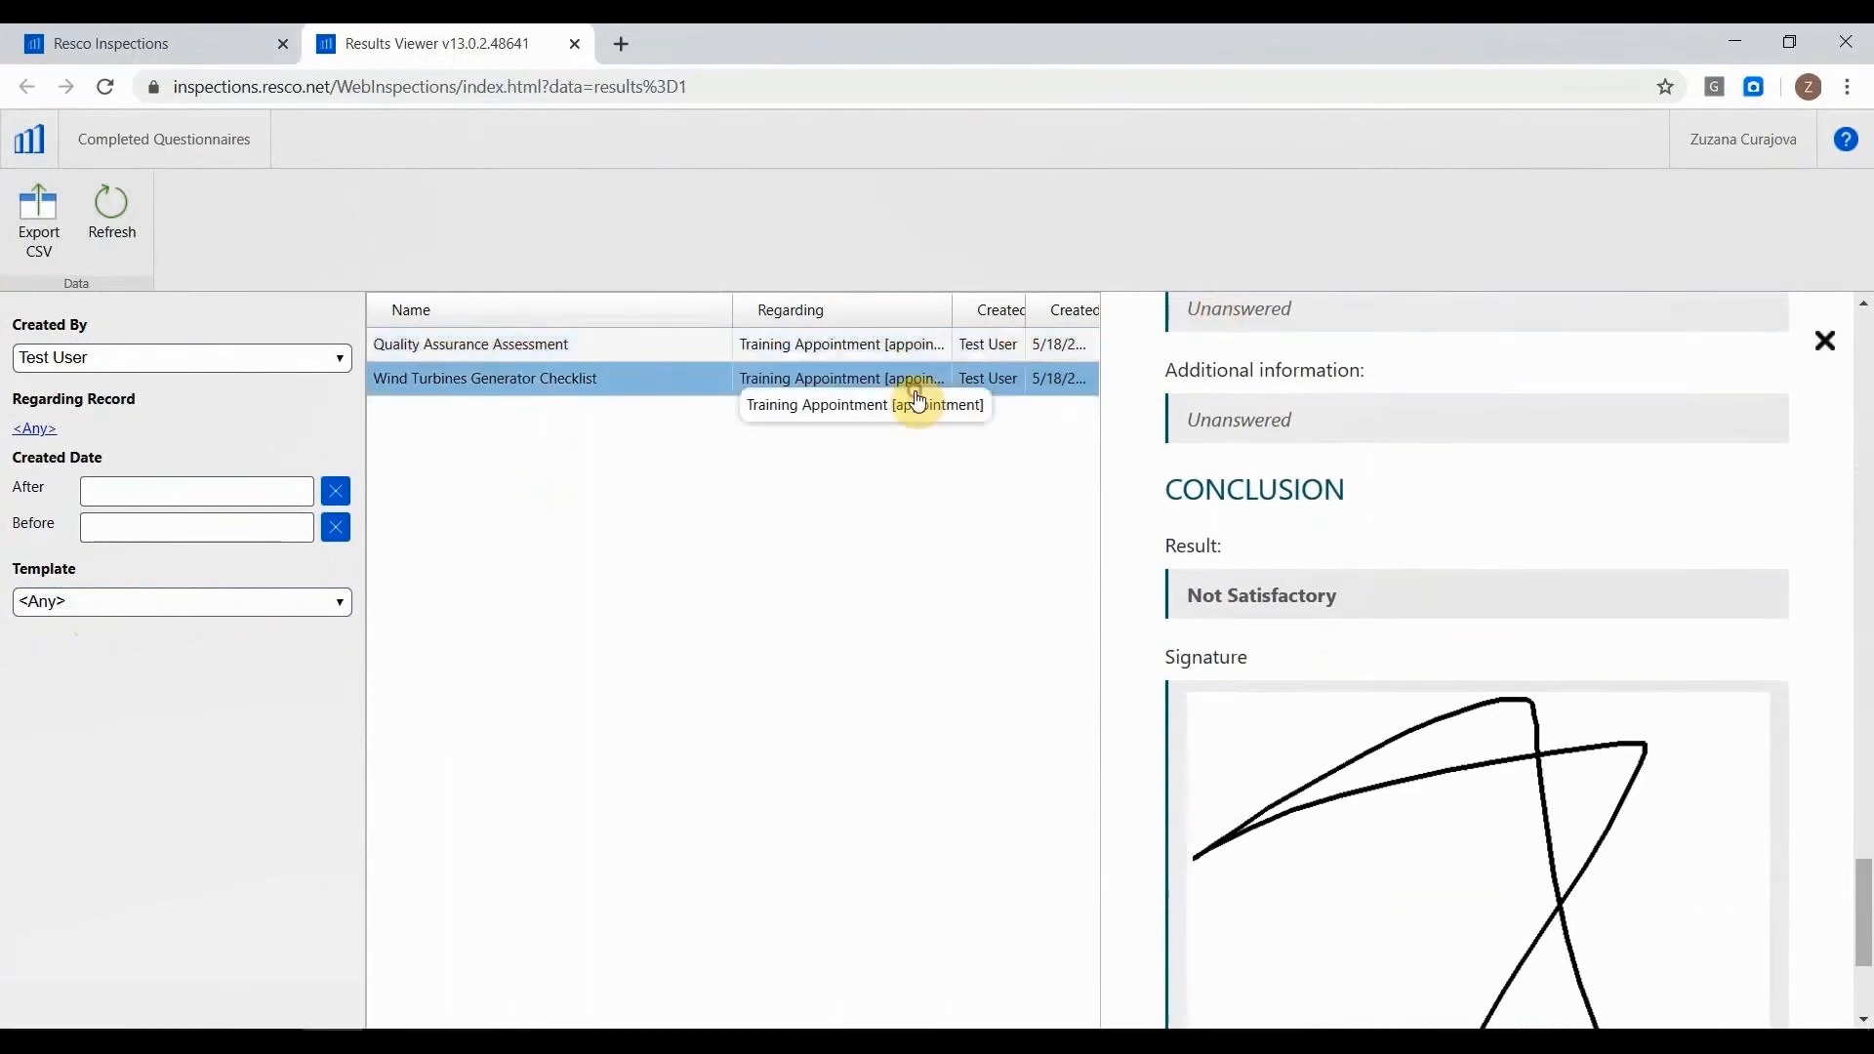
pyautogui.scroll(-4, 1356, 427)
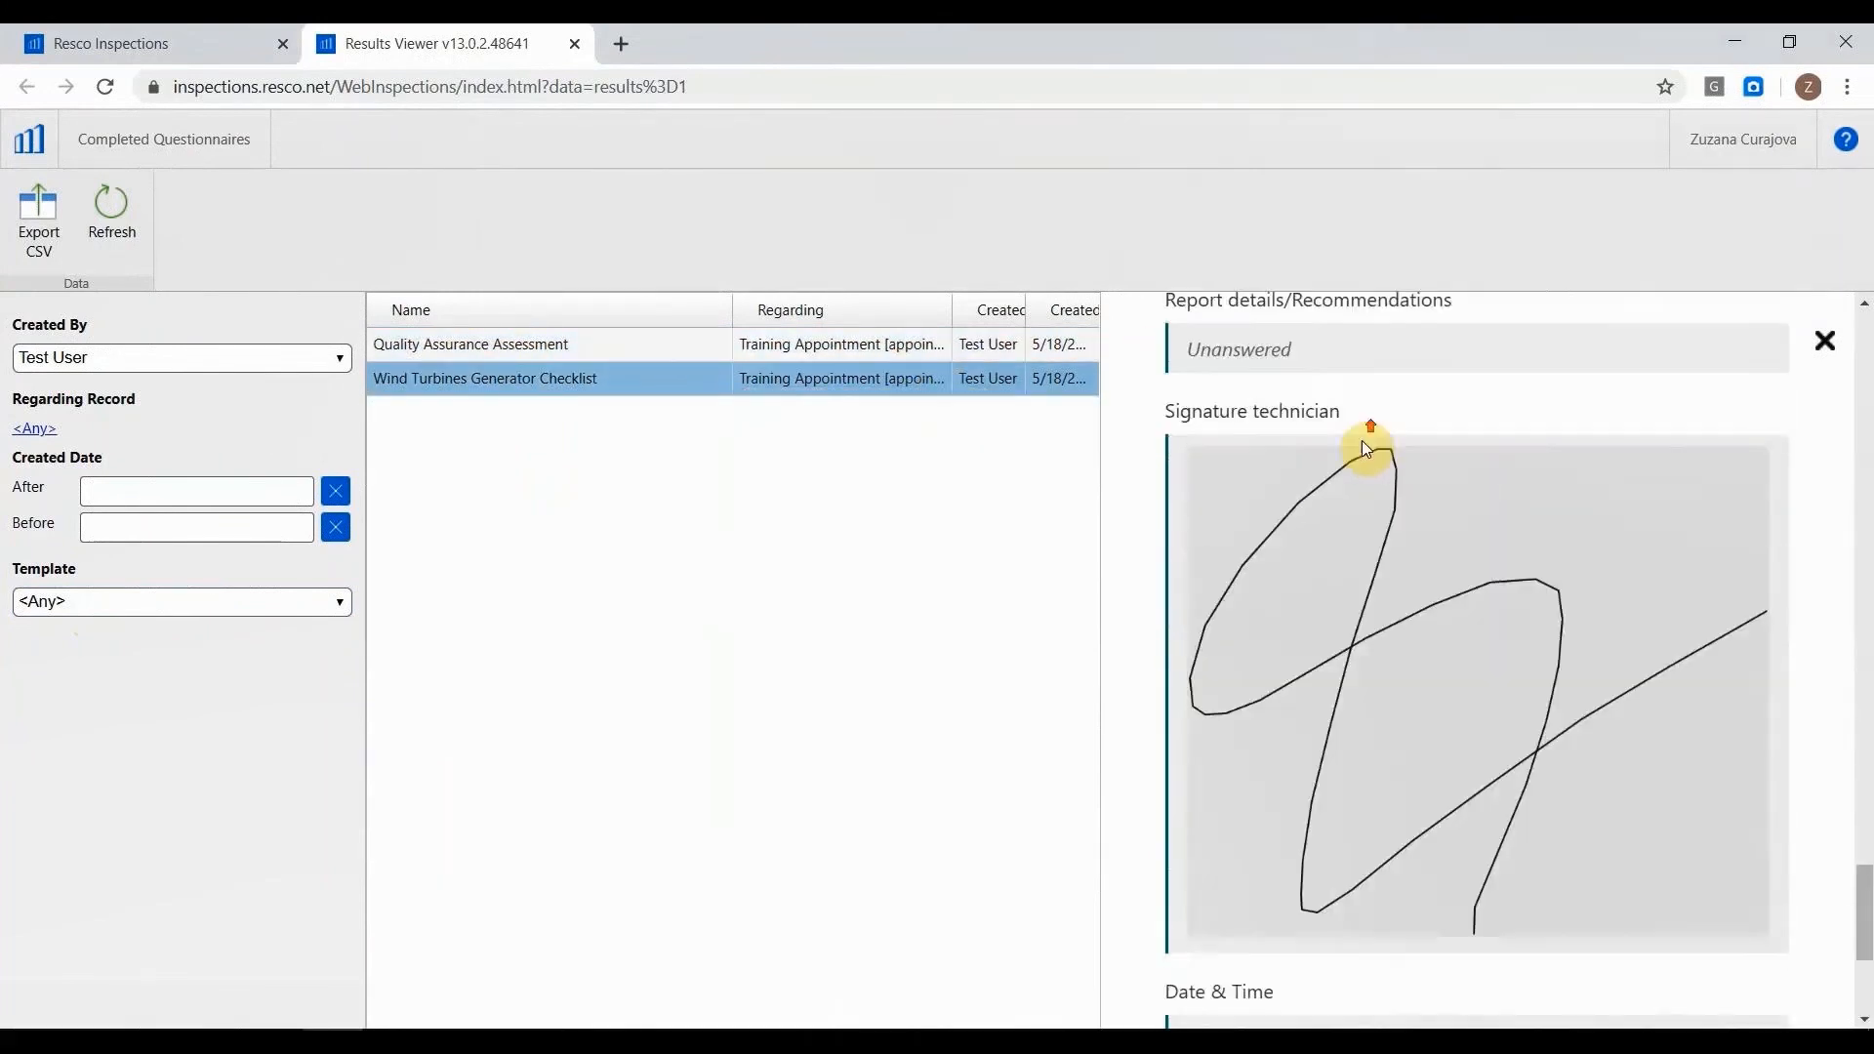
pyautogui.scroll(10, 1362, 441)
pyautogui.click(1361, 562)
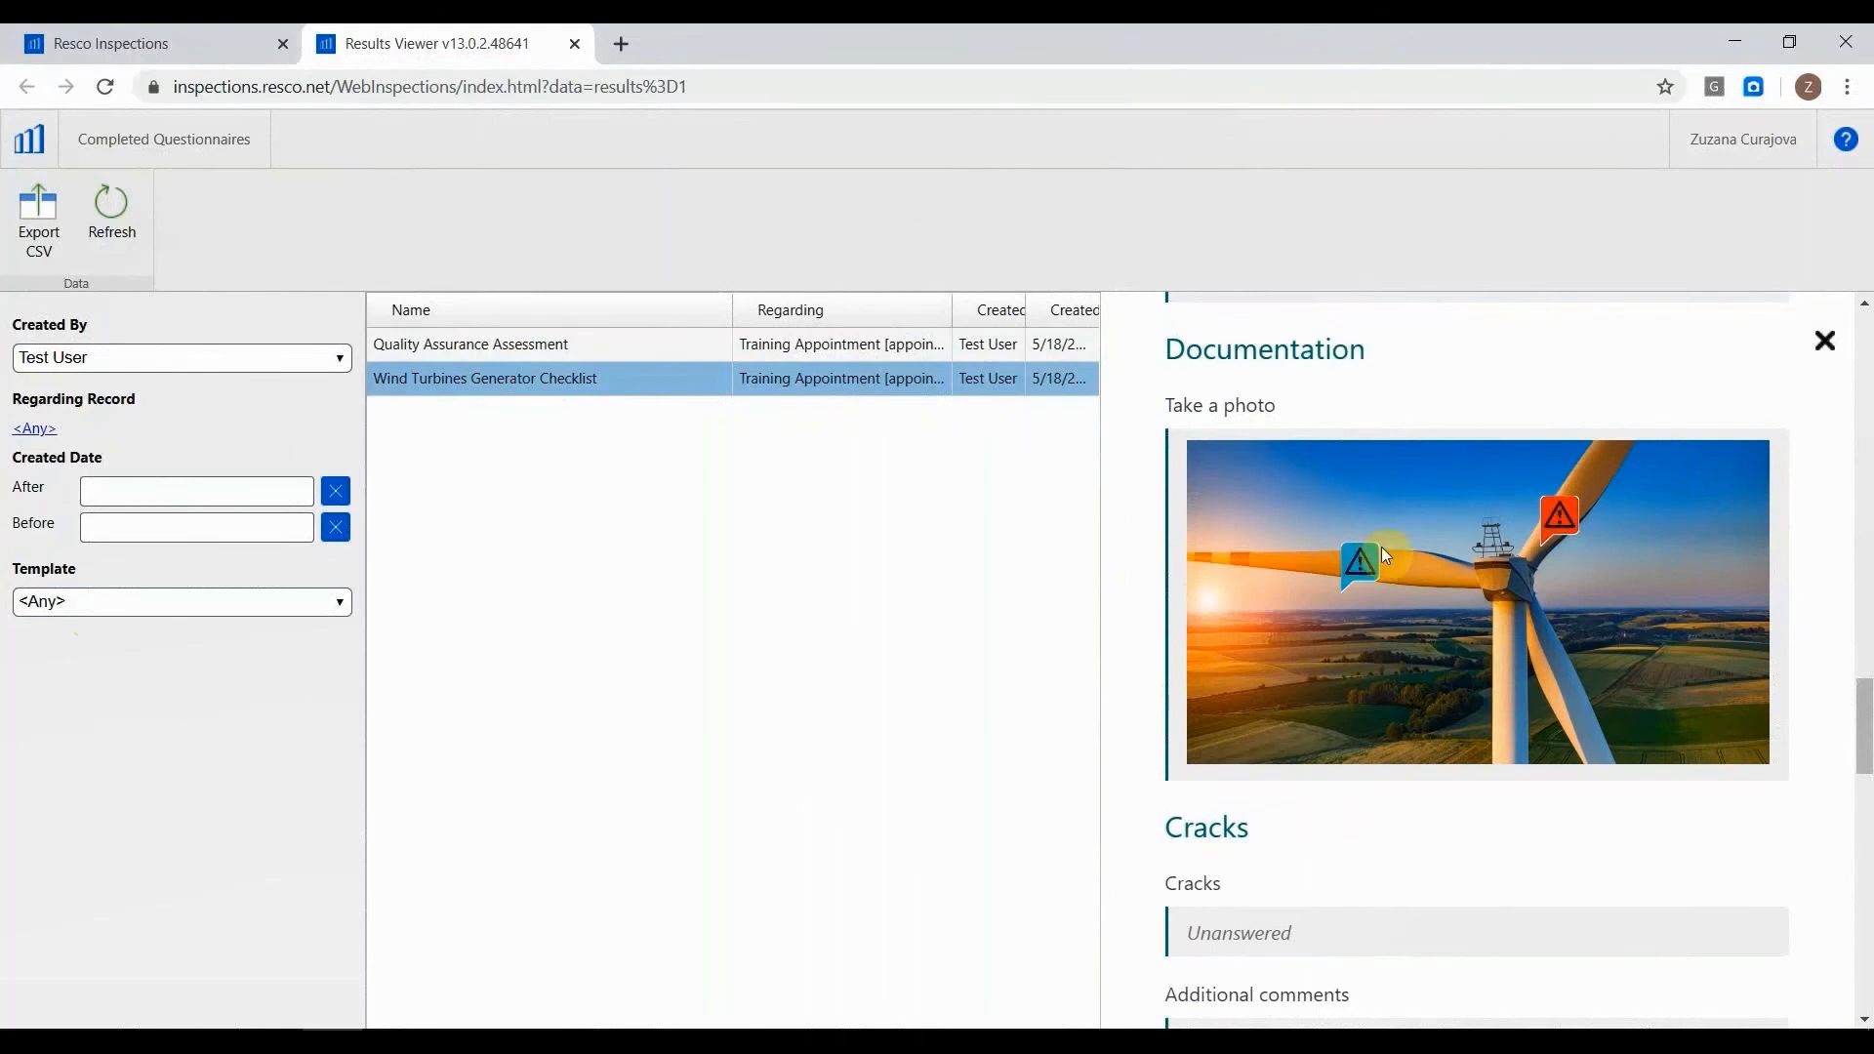
pyautogui.scroll(5, 1489, 566)
pyautogui.scroll(8, 1487, 564)
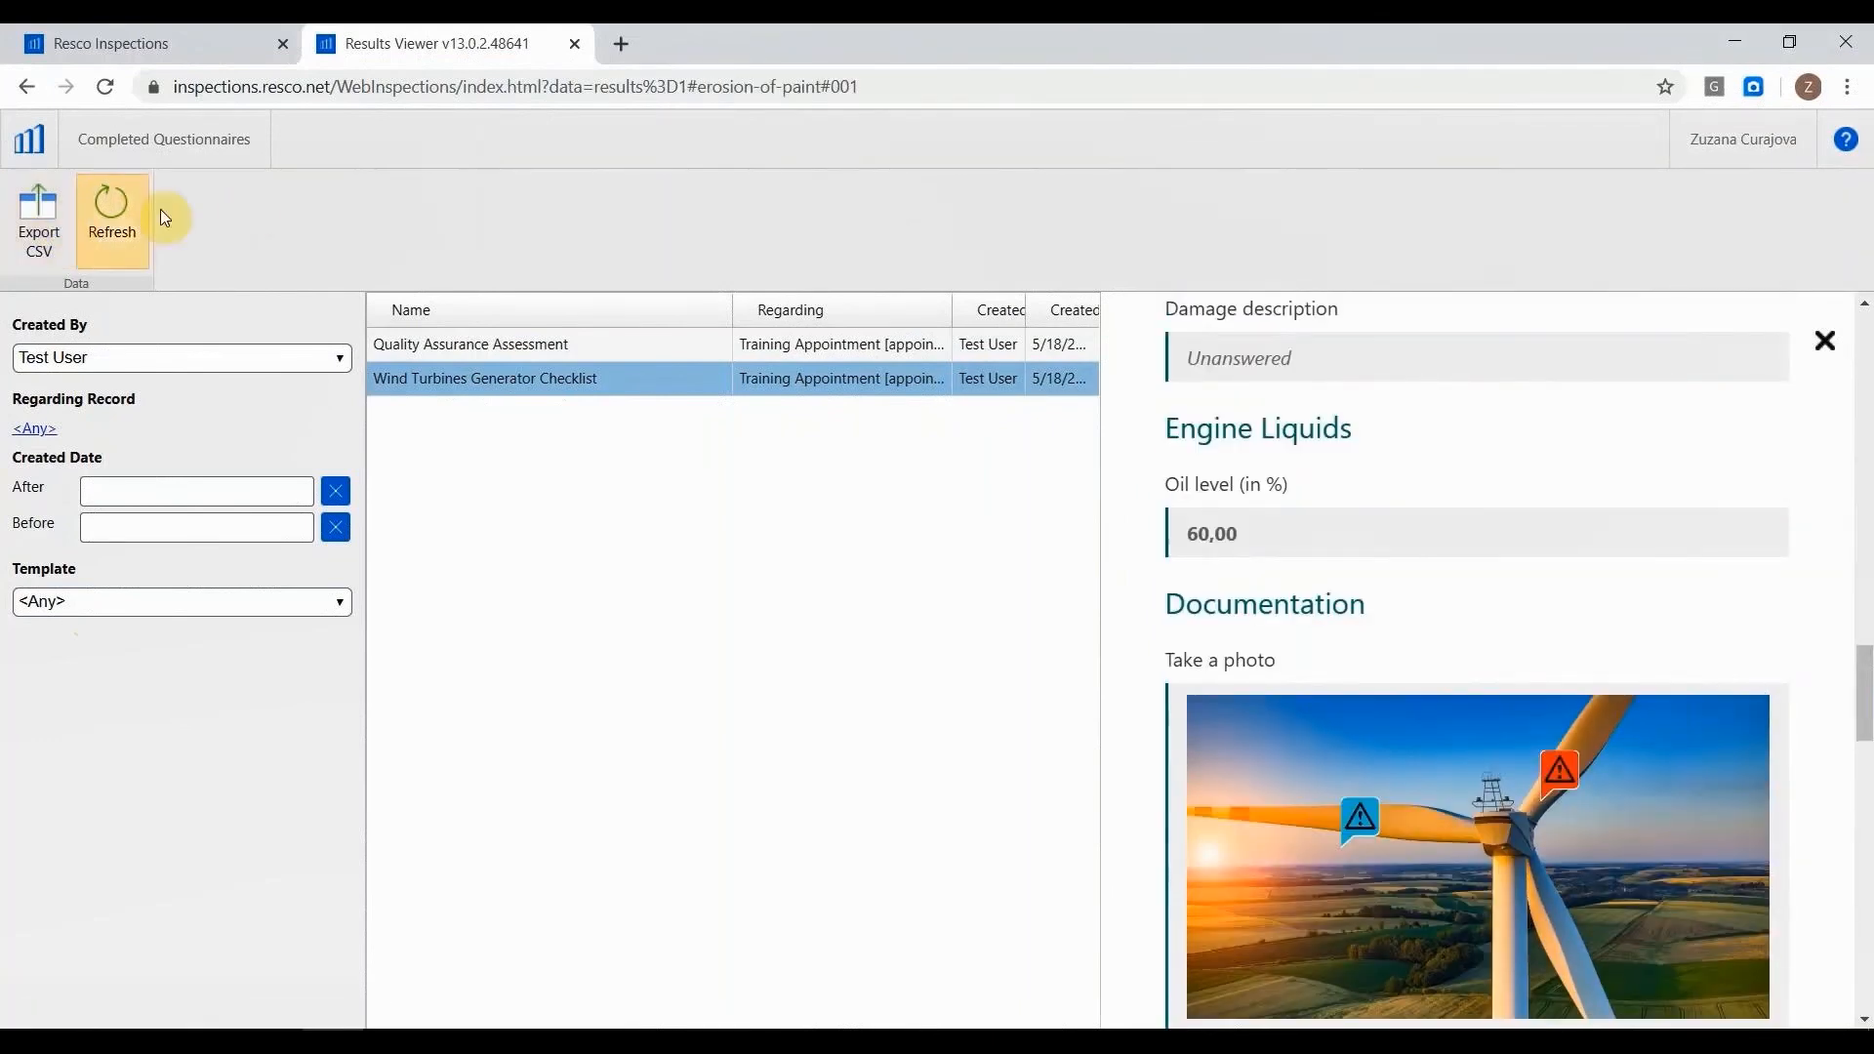
# Refresh the completed questionnaires list and export the results to CSV.
pyautogui.click(116, 217)
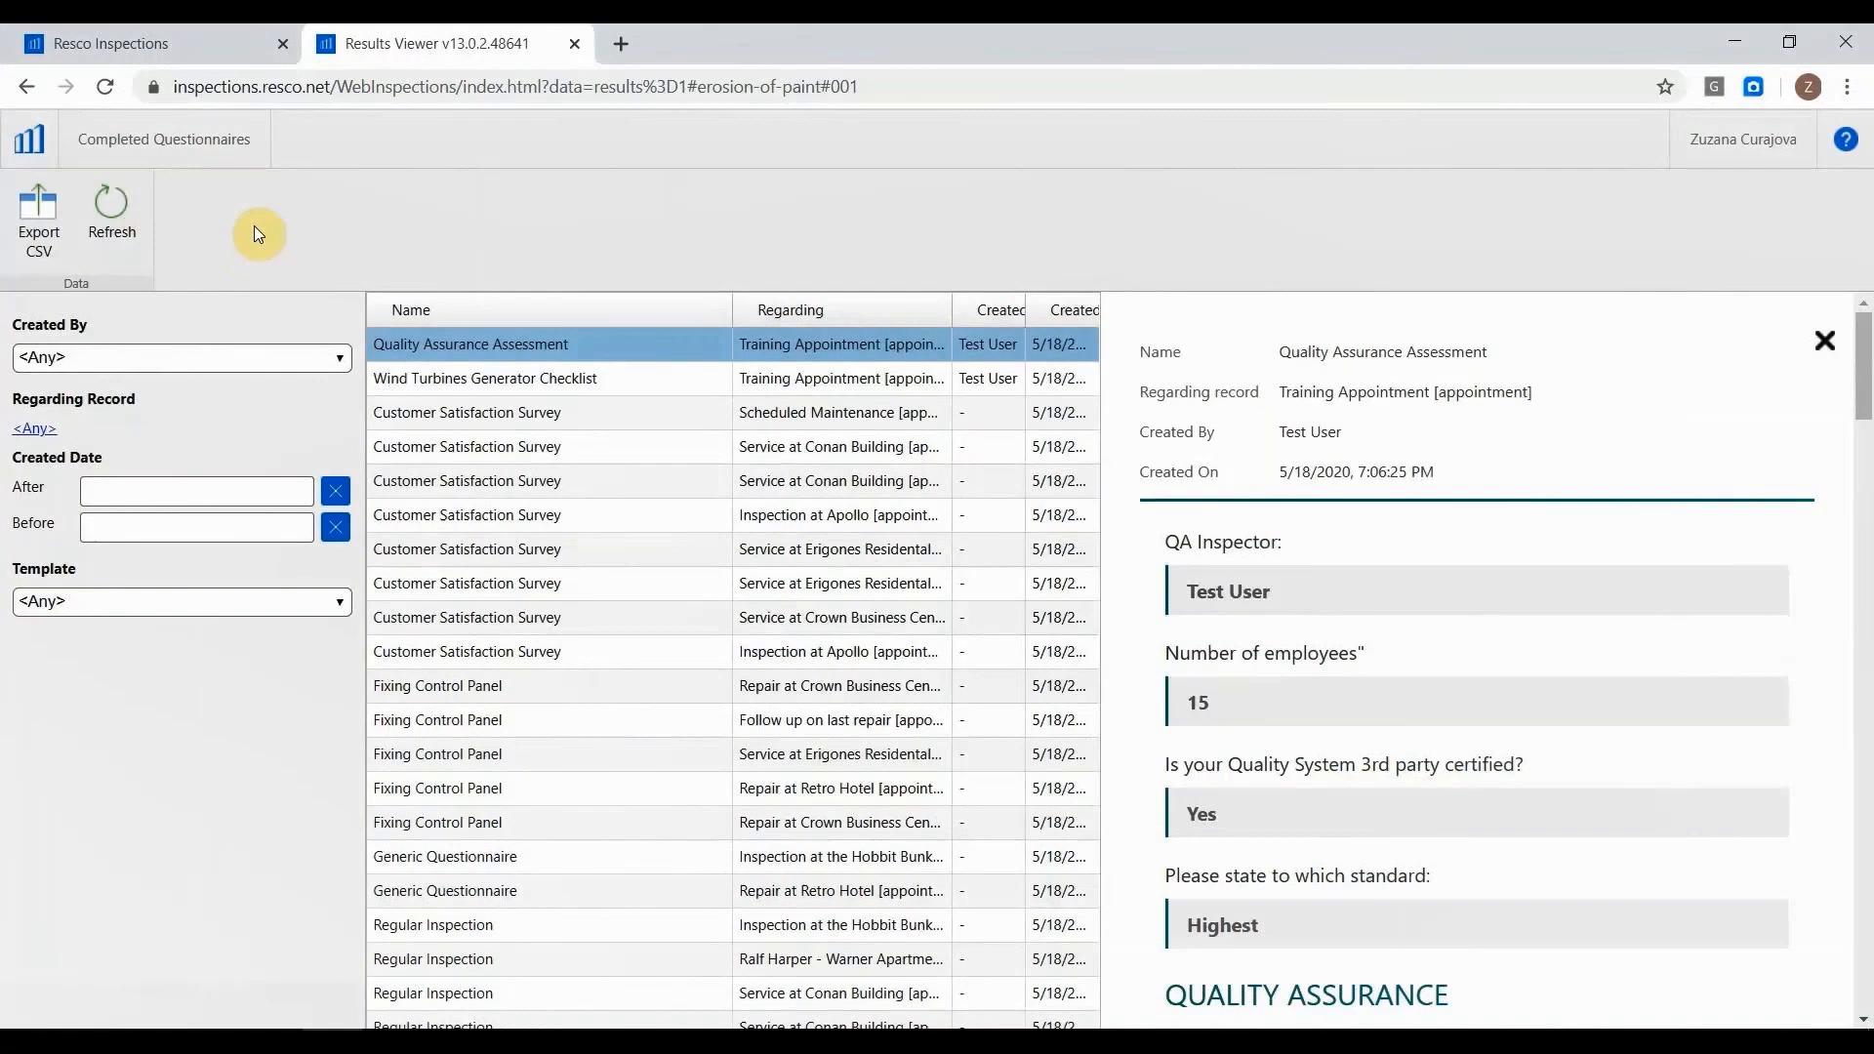
pyautogui.click(44, 219)
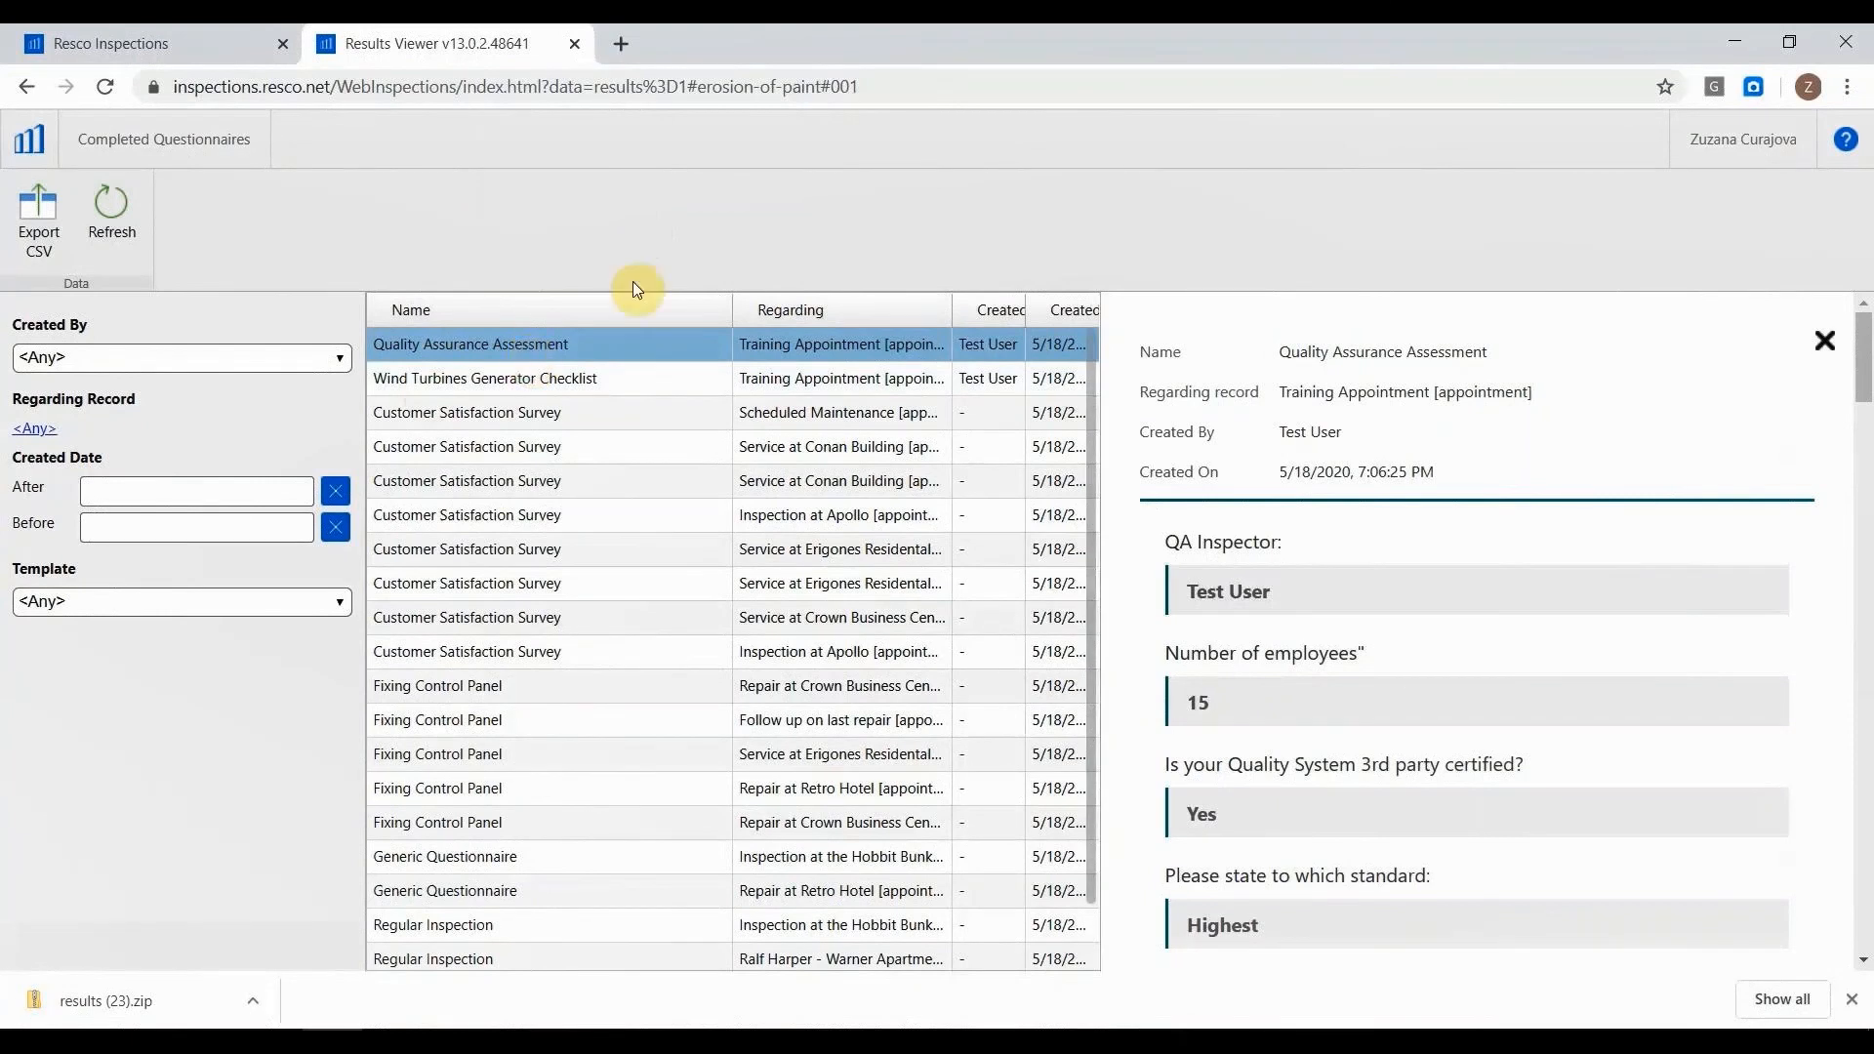
# Return to the Resco Inspections modules page and open the Automatic Dashboard module in a new browser tab.
pyautogui.click(195, 39)
pyautogui.scroll(-1, 745, 368)
pyautogui.scroll(1, 1421, 390)
pyautogui.click(1376, 369)
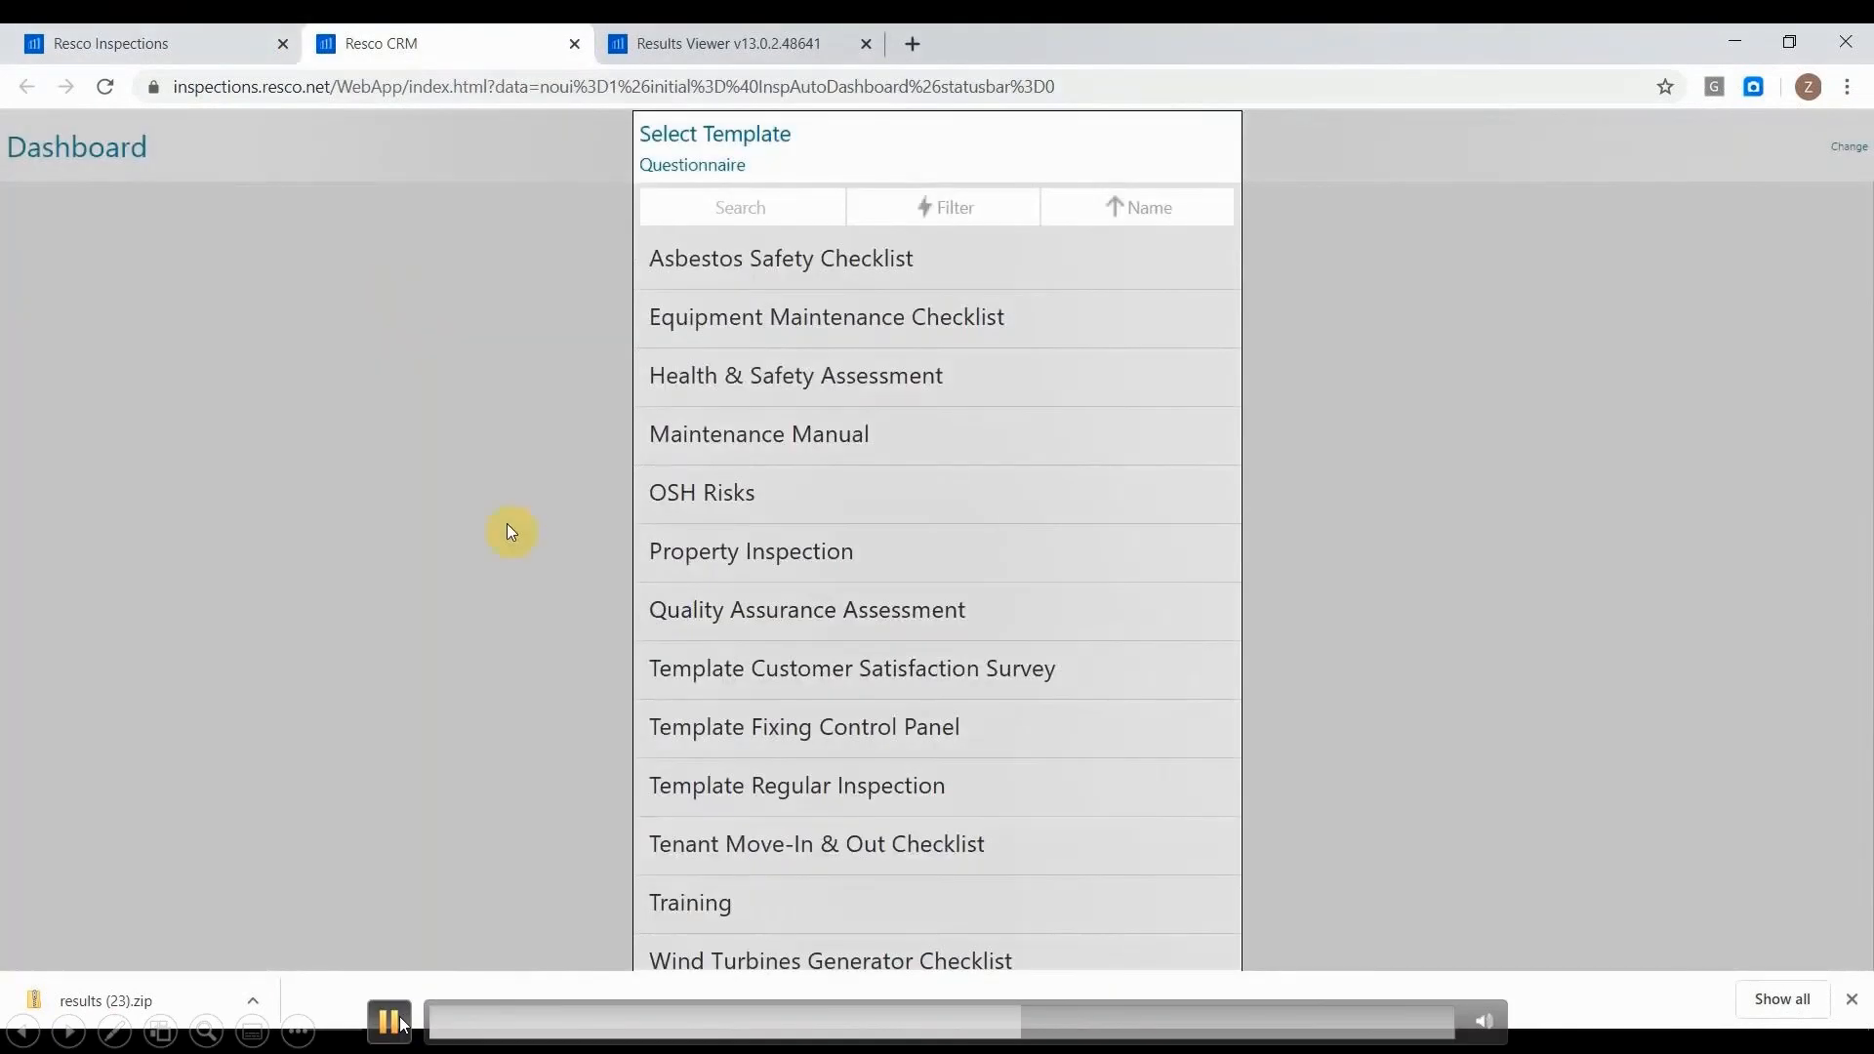
pyautogui.click(396, 1023)
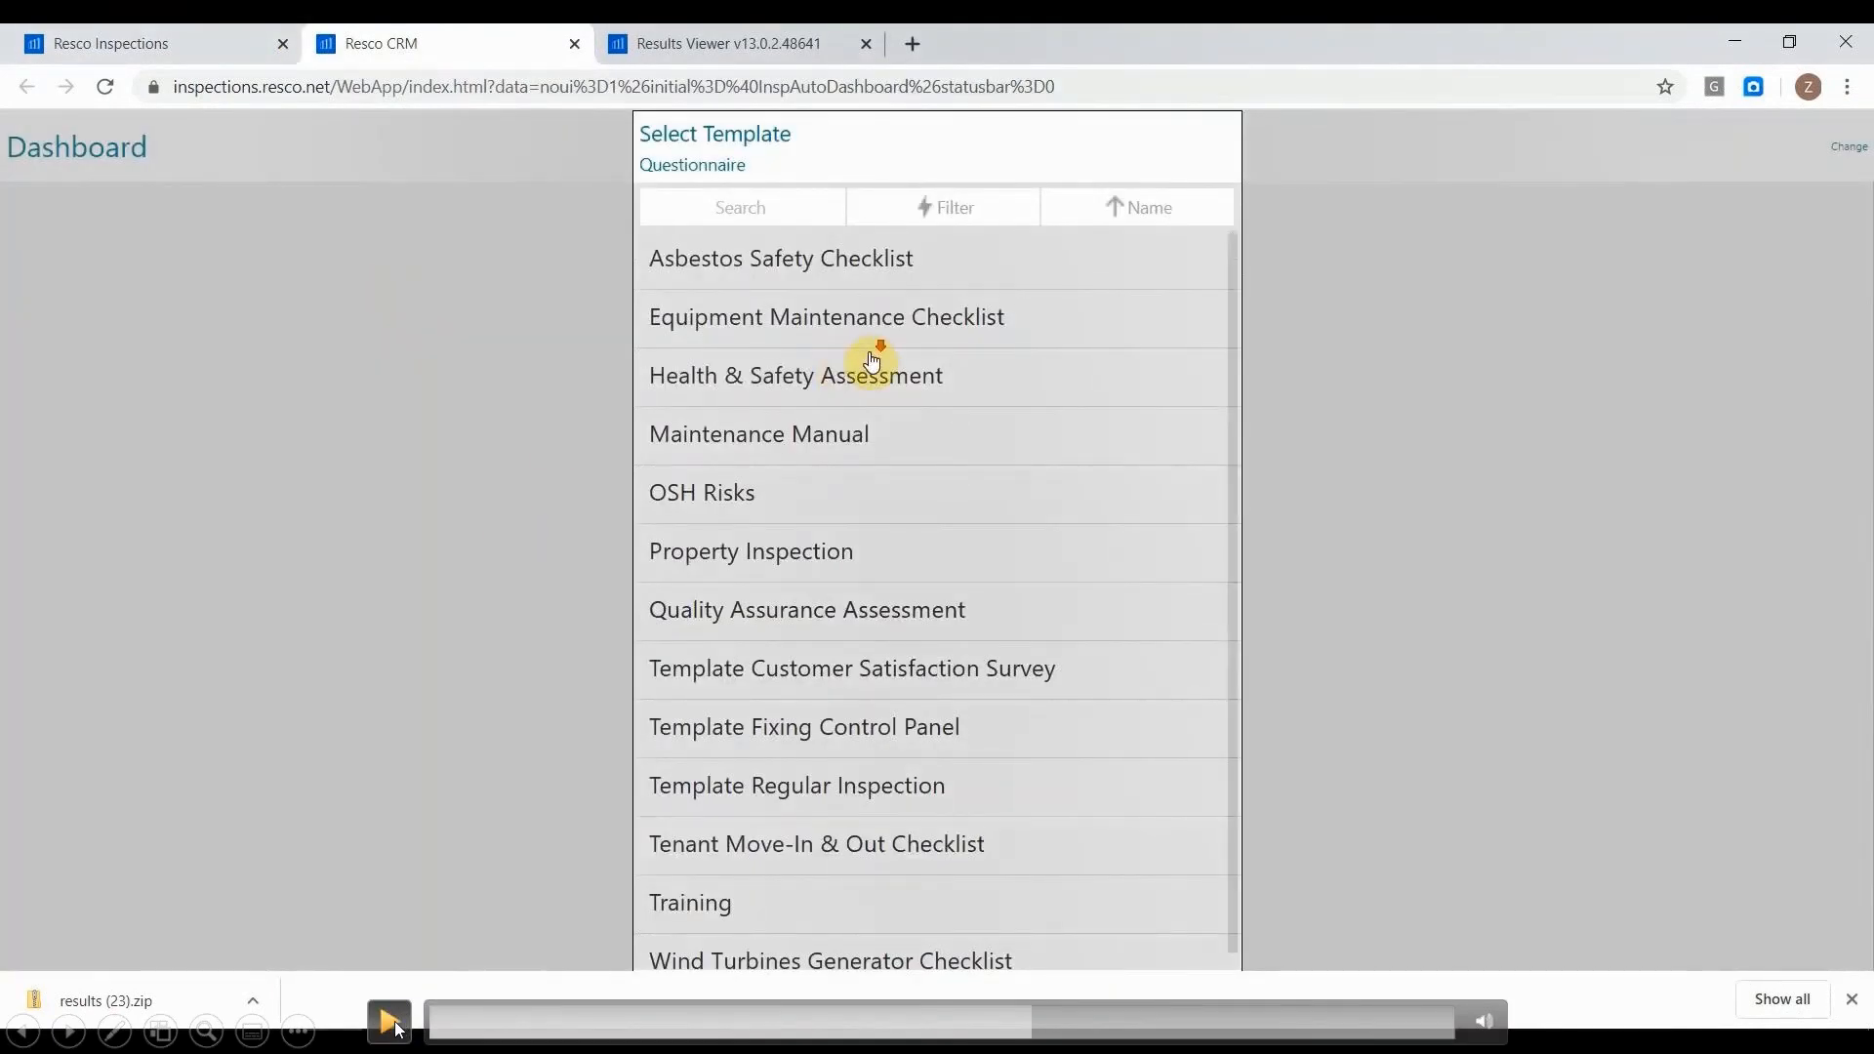
pyautogui.click(395, 1023)
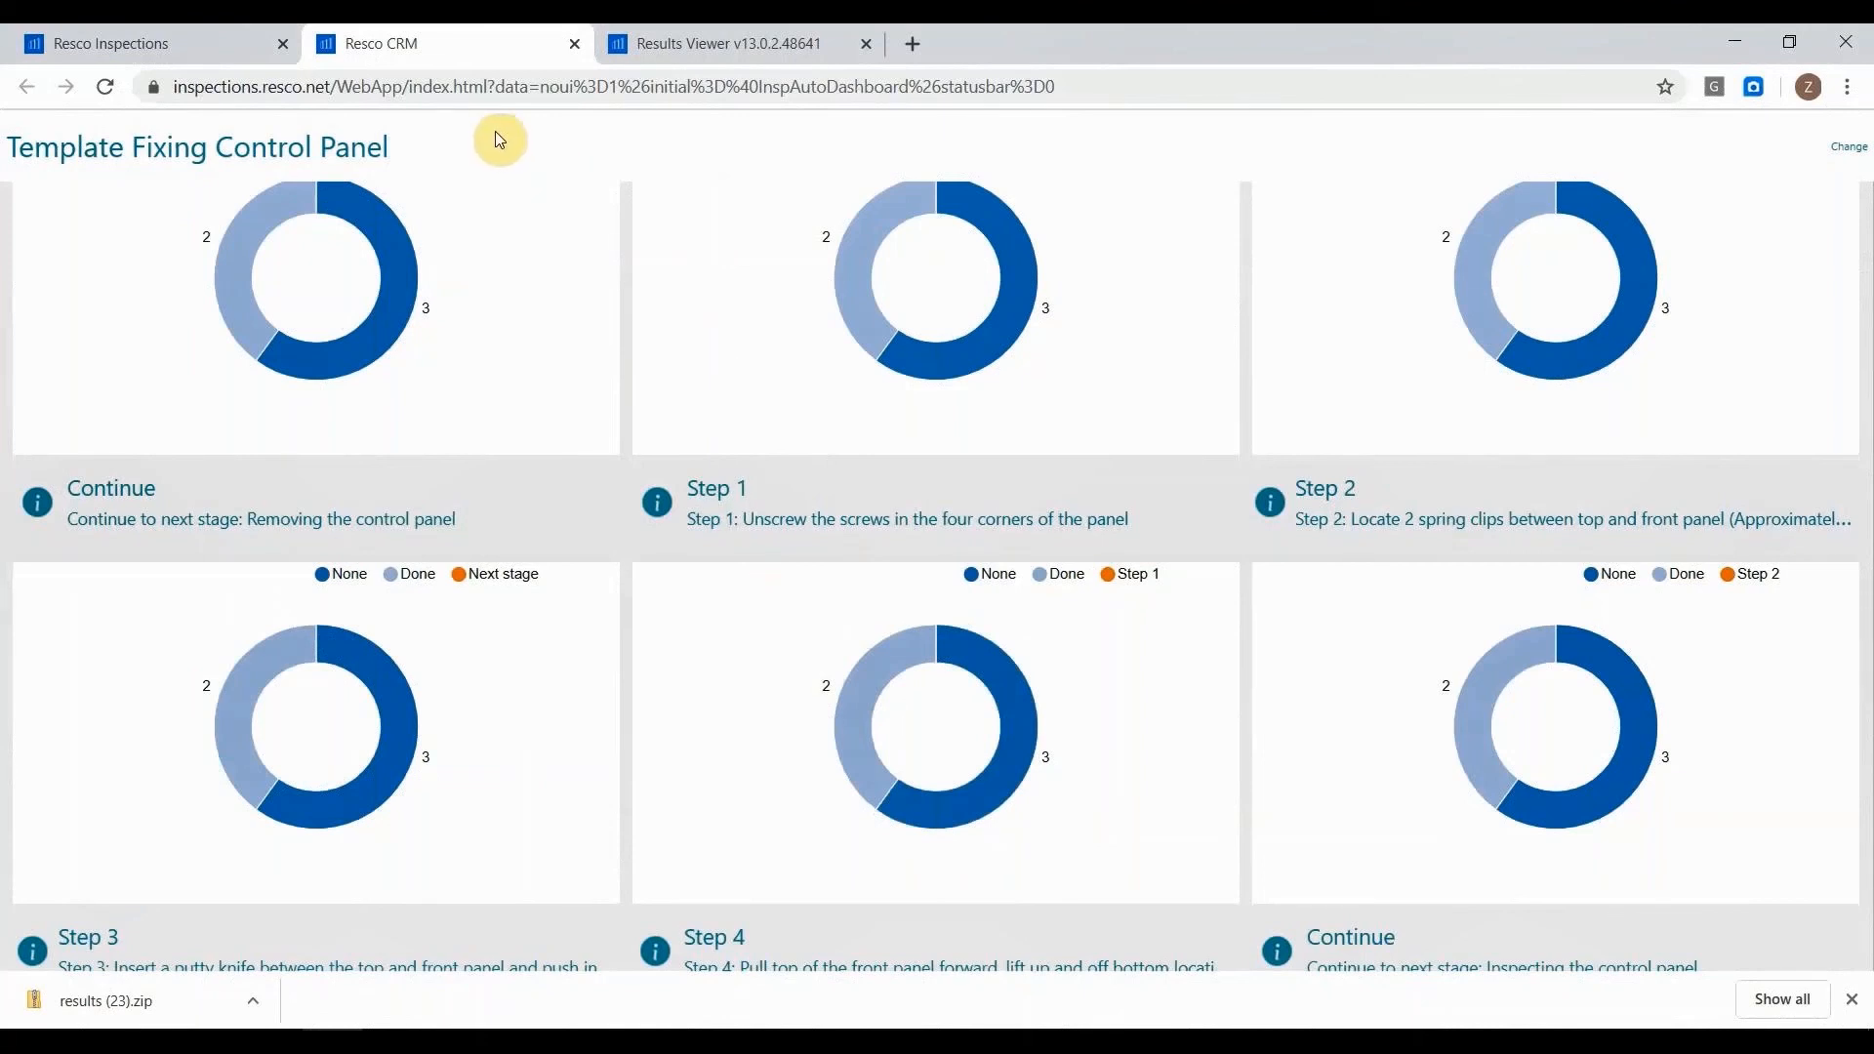
# Switch the dashboard to Template Customer Satisfaction Survey and look over its charts.
pyautogui.scroll(5, 540, 271)
pyautogui.scroll(6, 544, 279)
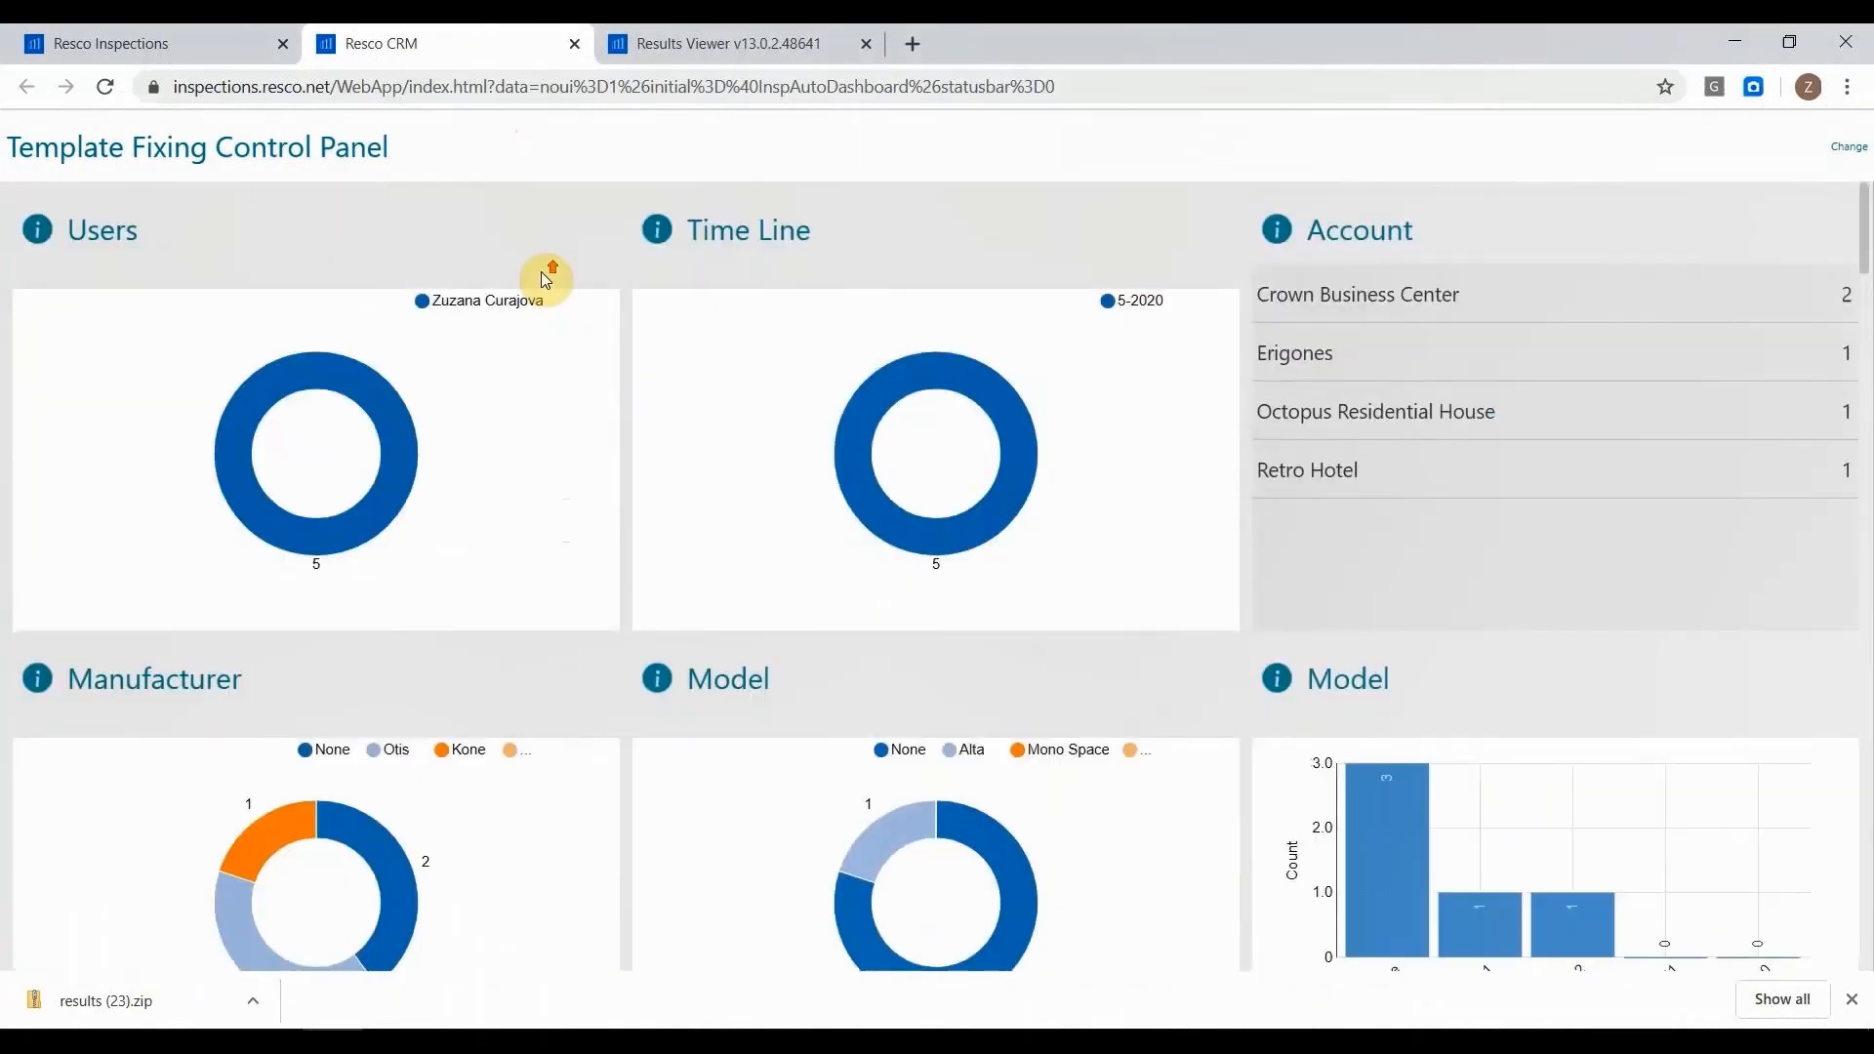
pyautogui.click(1847, 146)
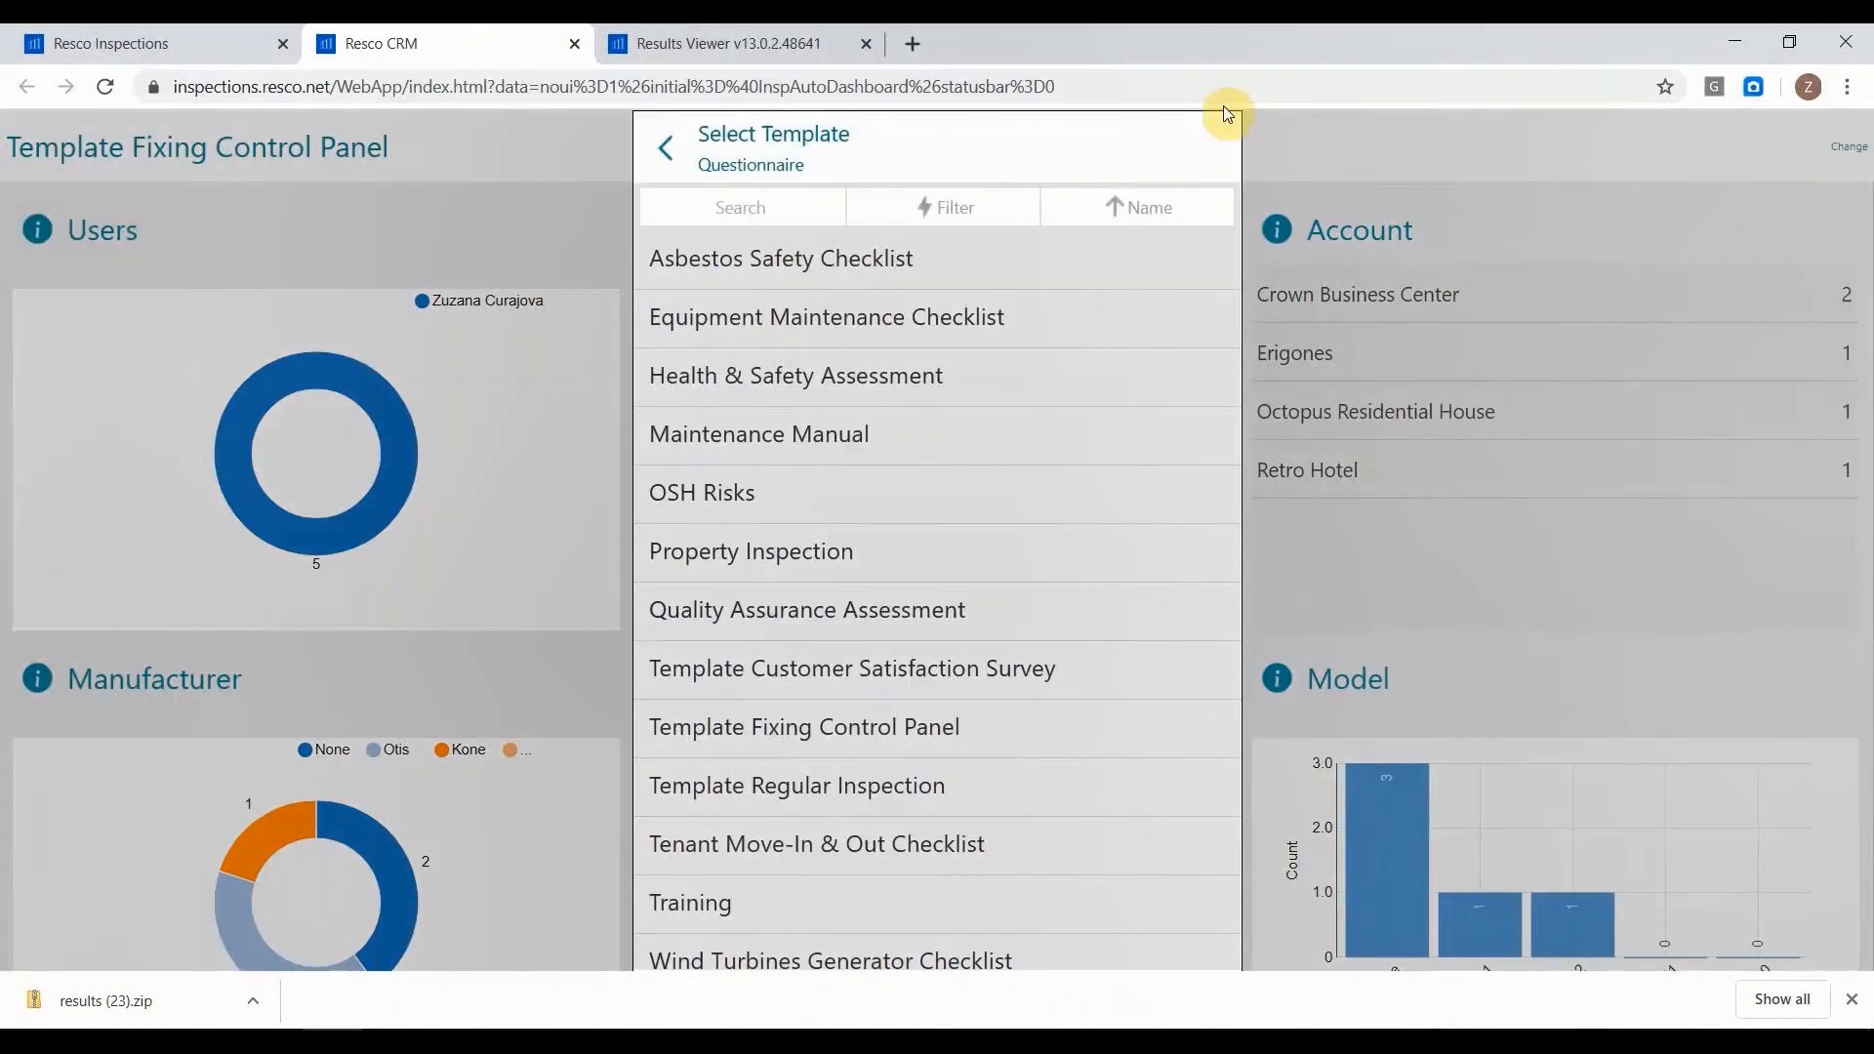
pyautogui.scroll(-1, 859, 351)
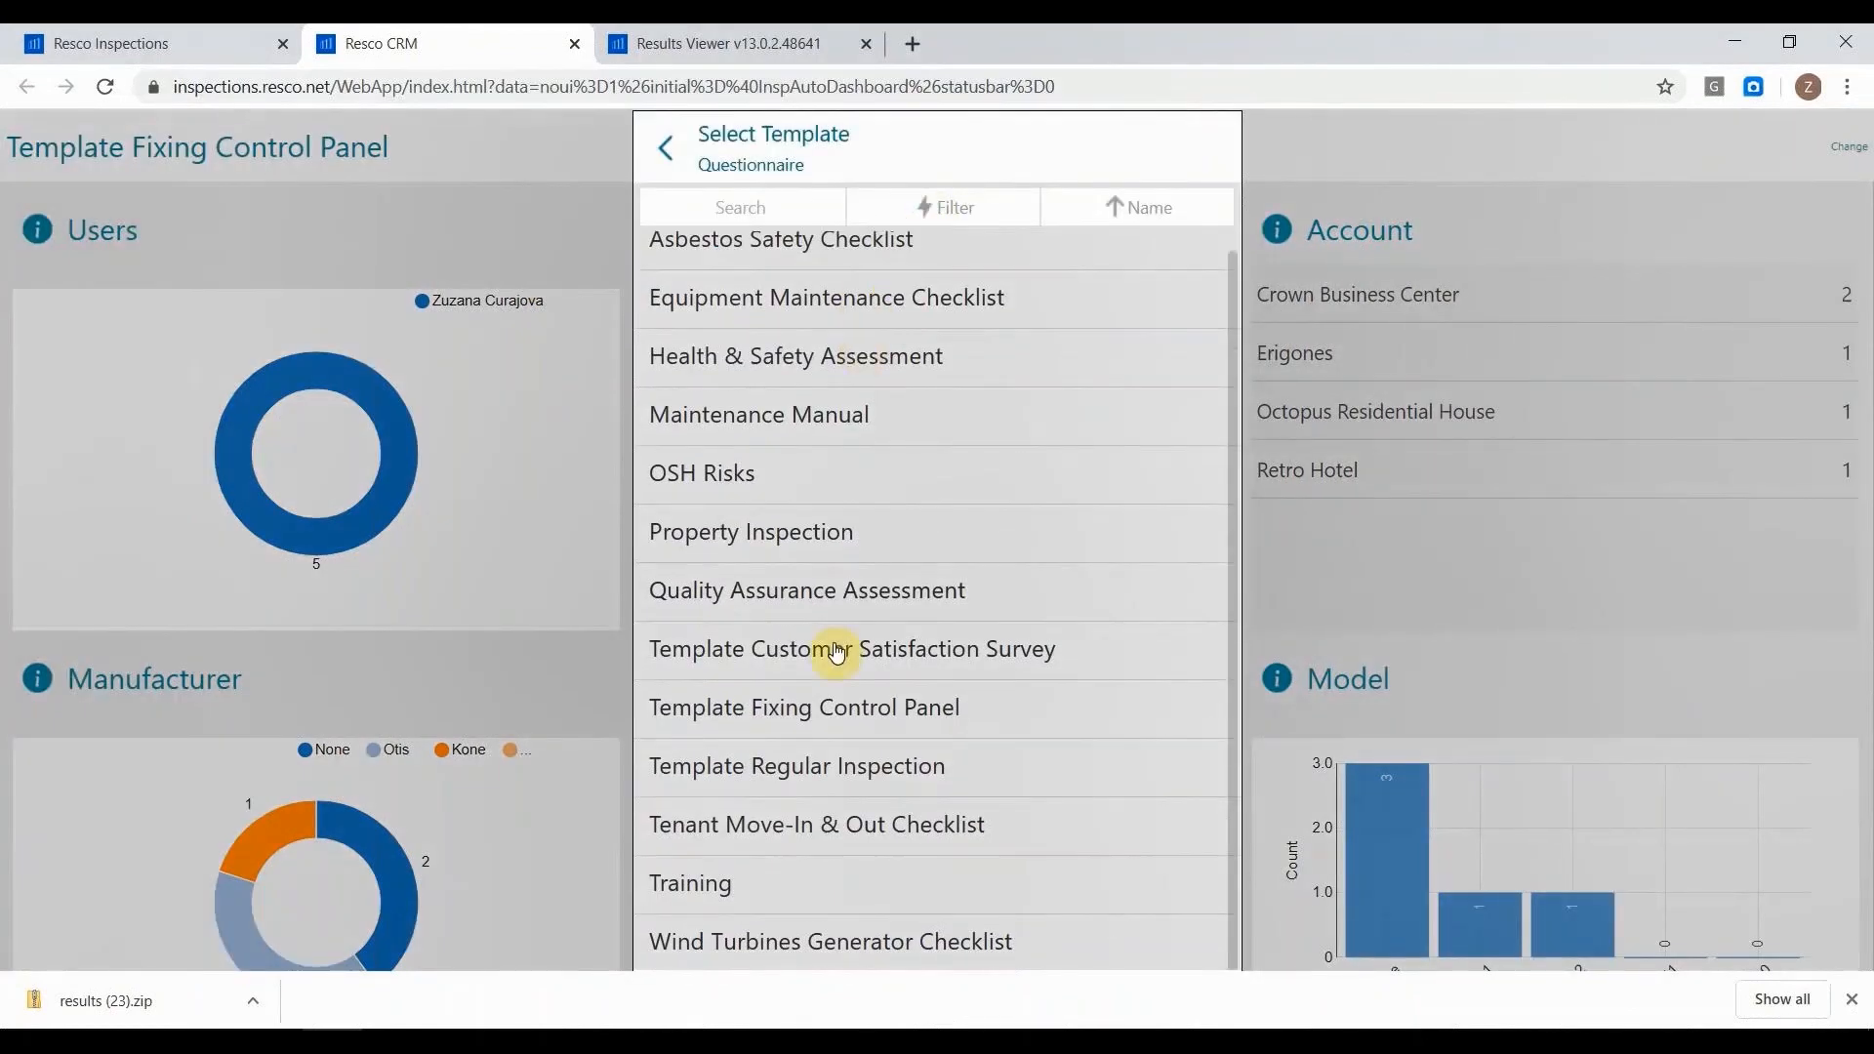
pyautogui.click(852, 652)
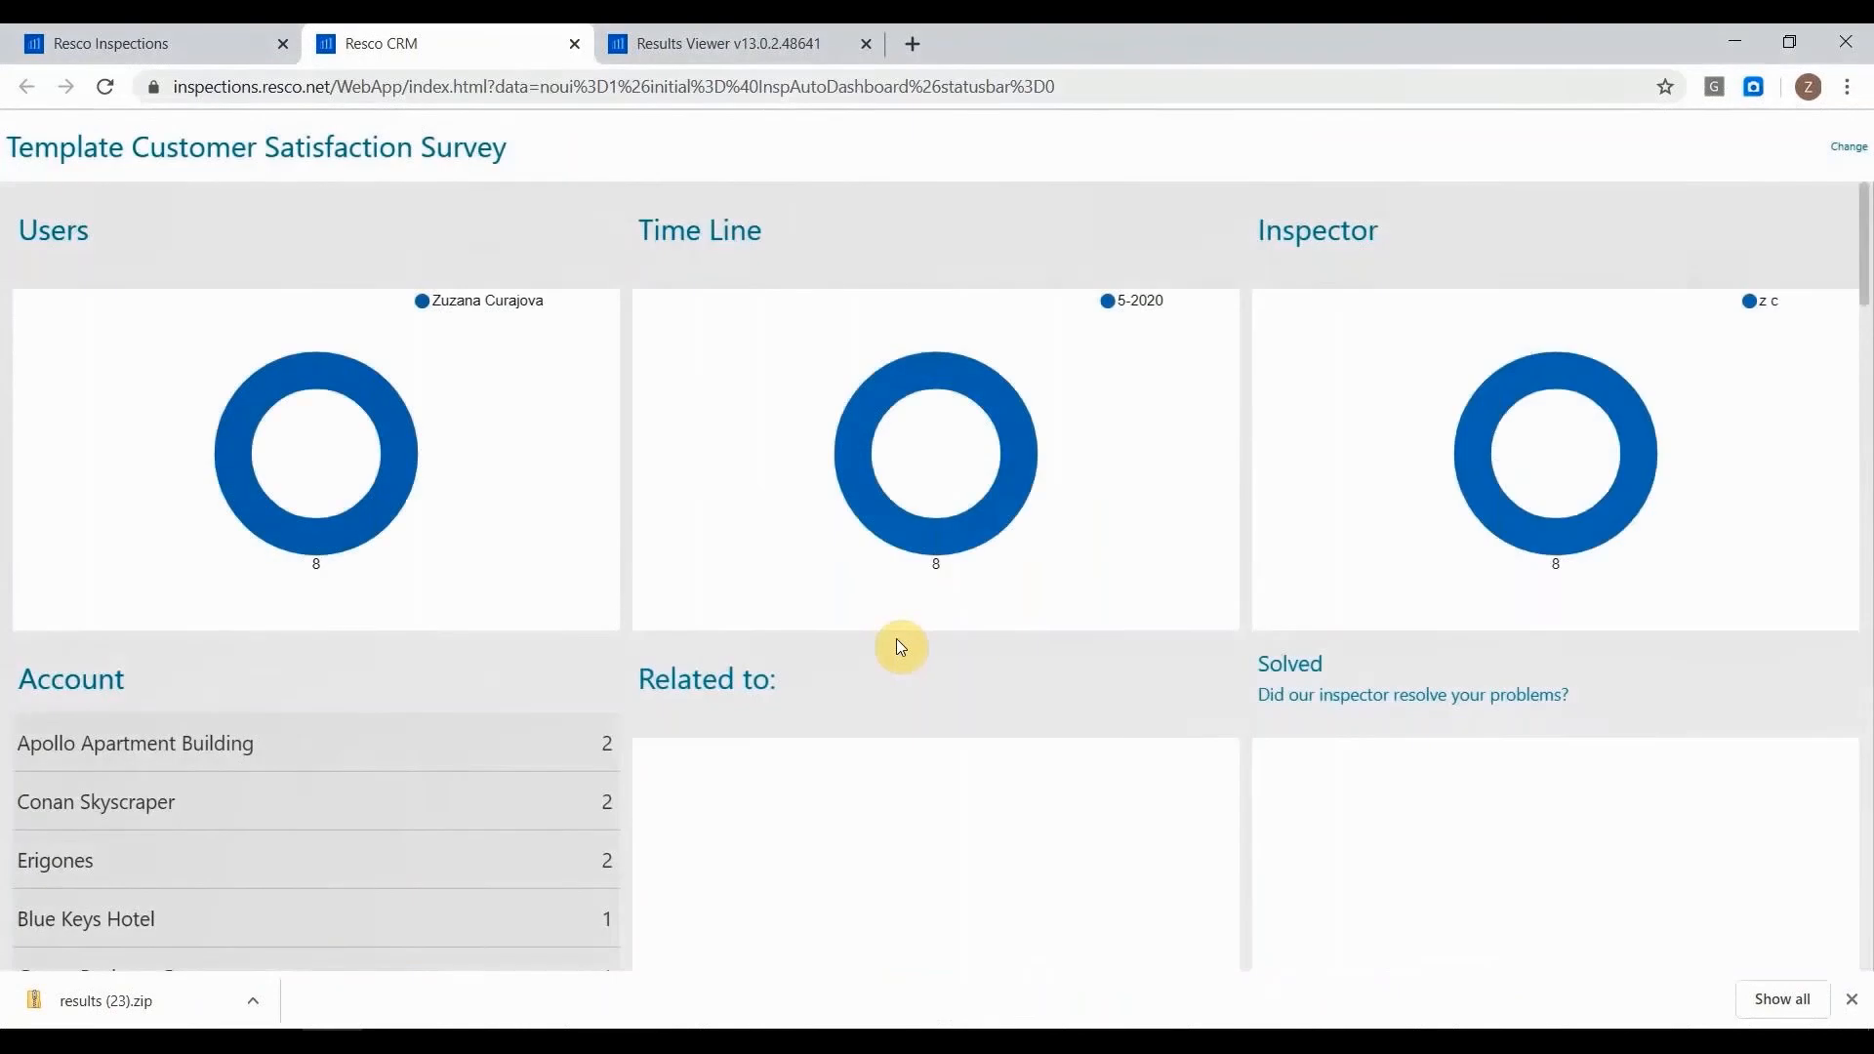
pyautogui.scroll(-8, 896, 639)
pyautogui.scroll(8, 896, 639)
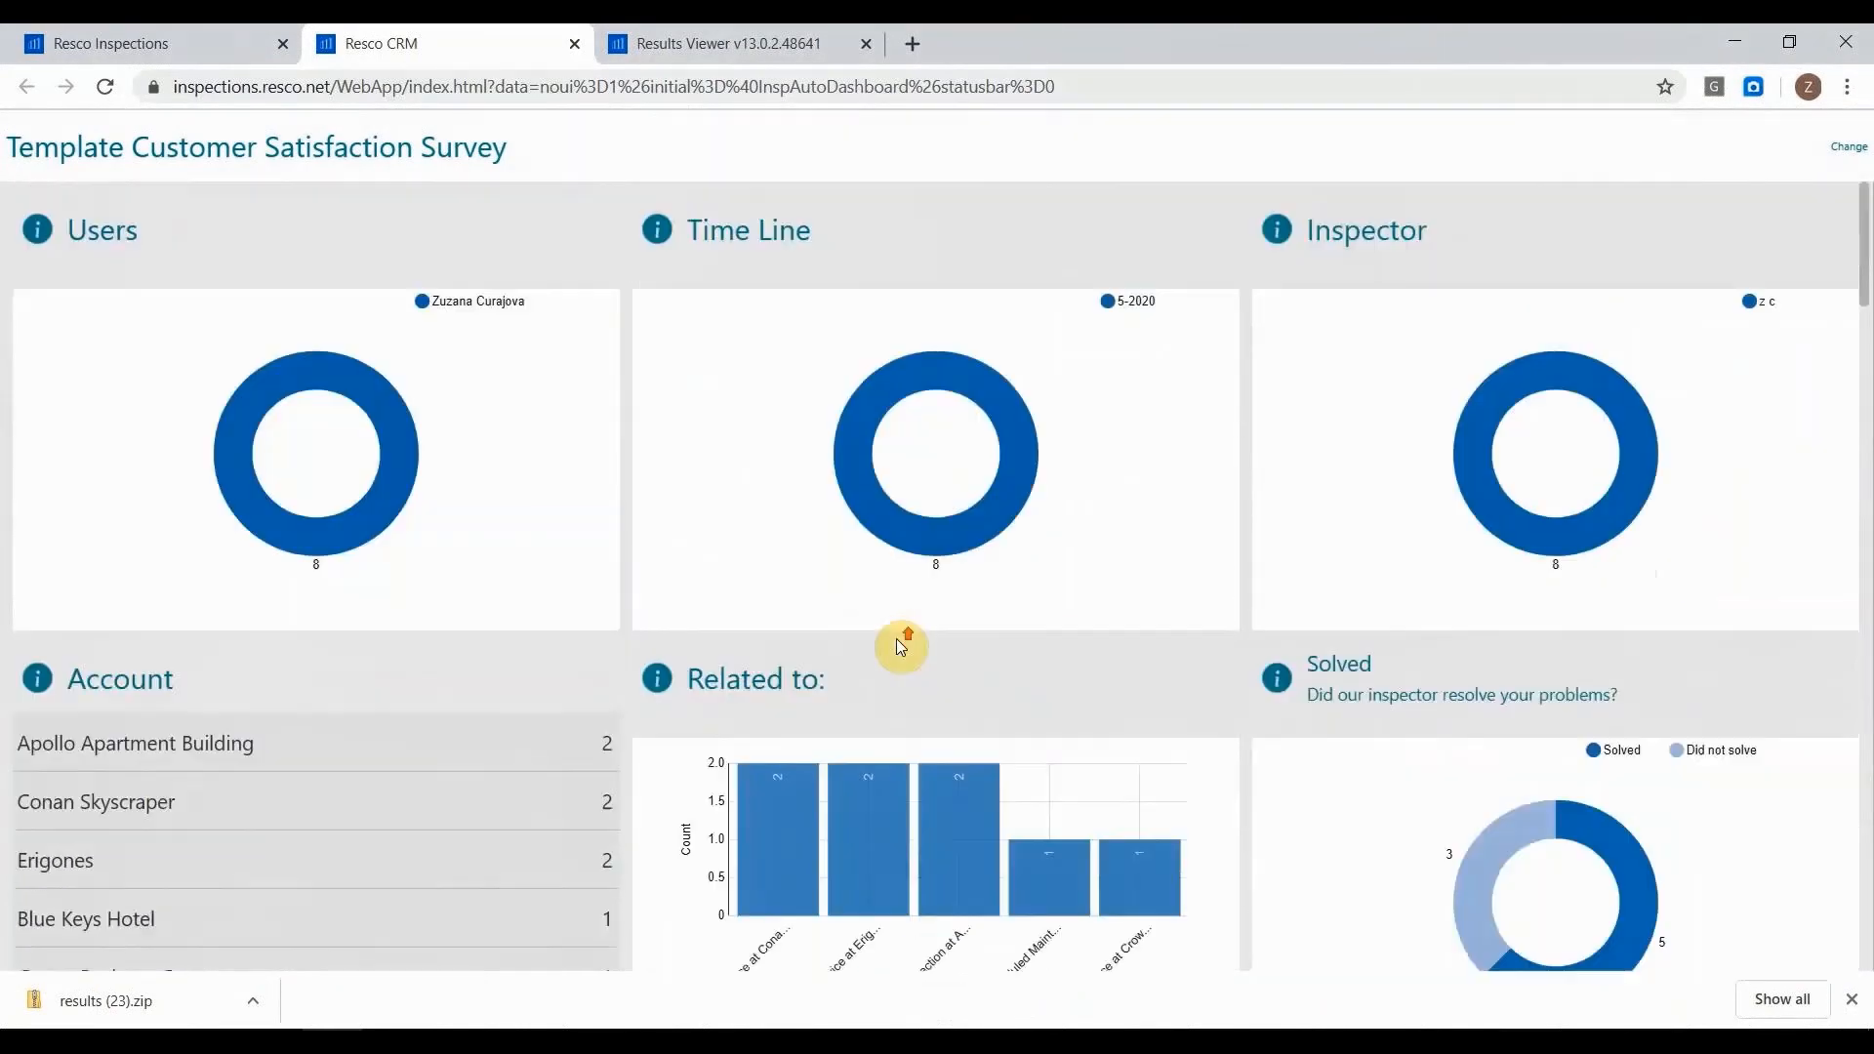
# Go back to the Resco Inspections tab and show the start of the Inspections Modules page.
pyautogui.click(195, 39)
pyautogui.scroll(5, 449, 430)
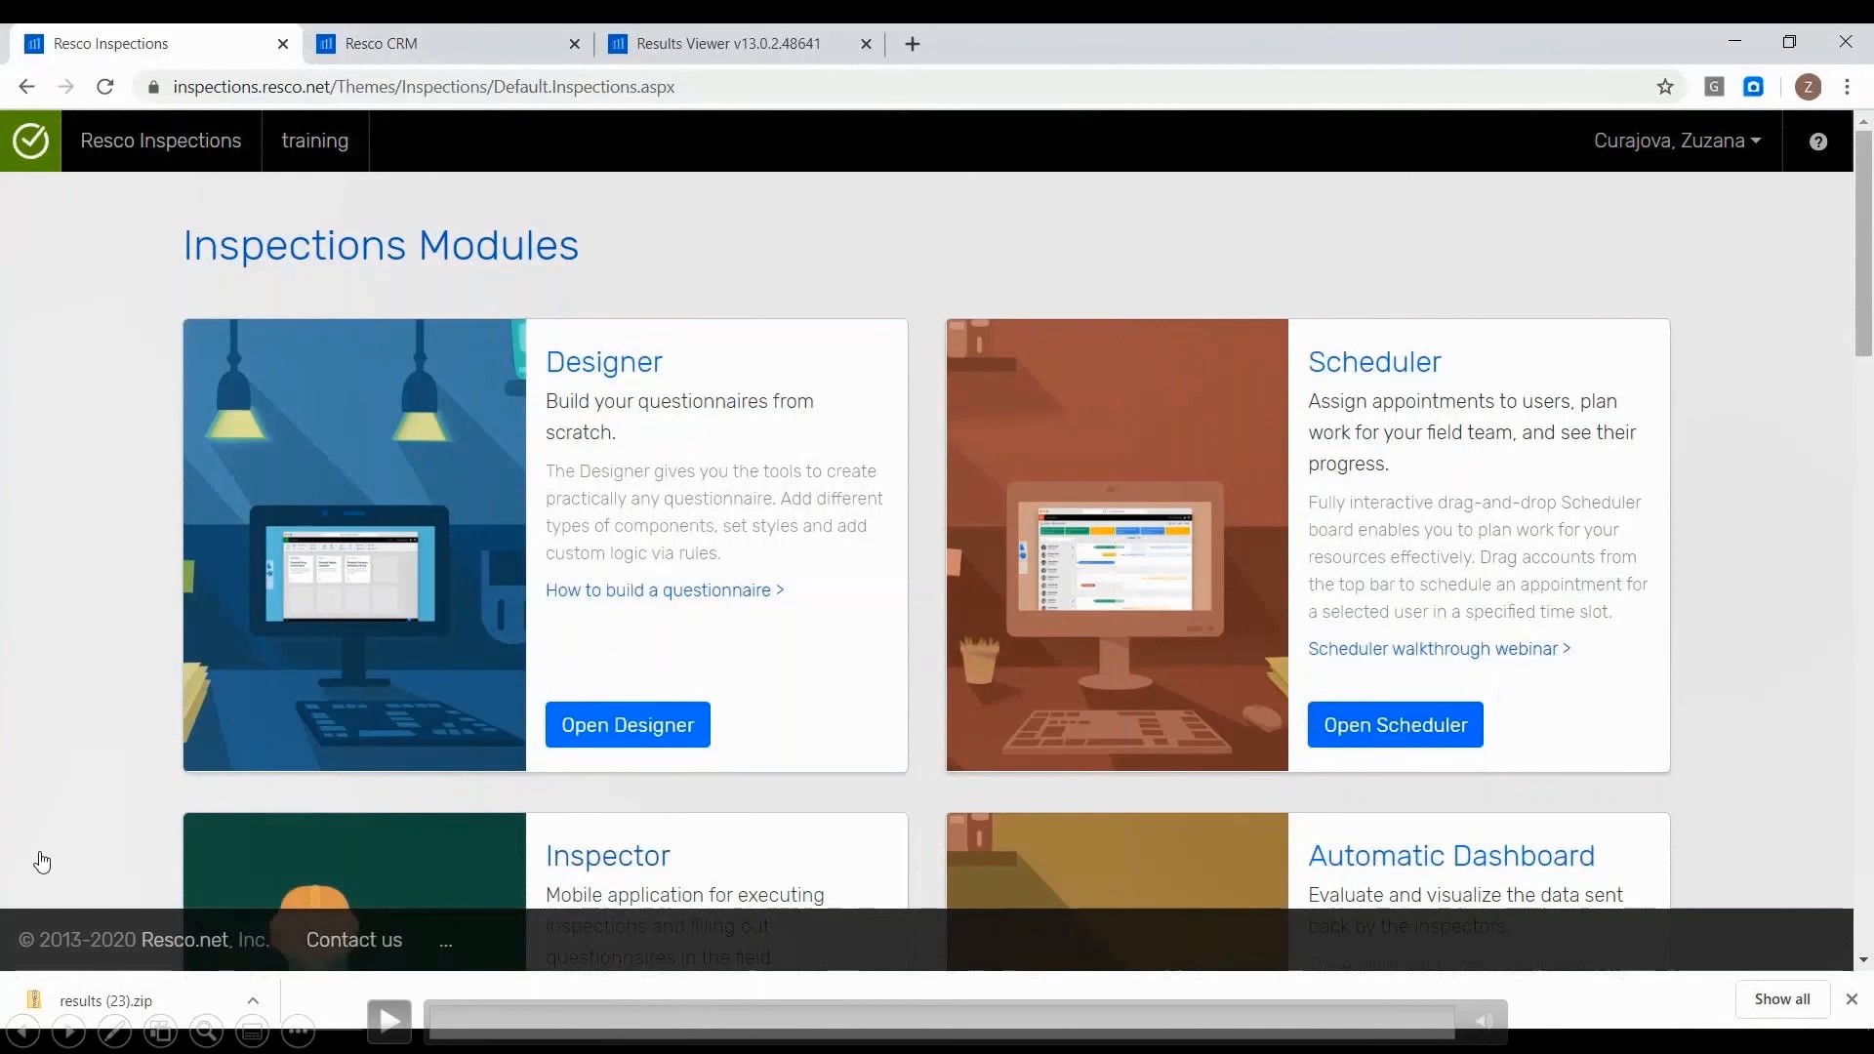
pyautogui.press('Right')
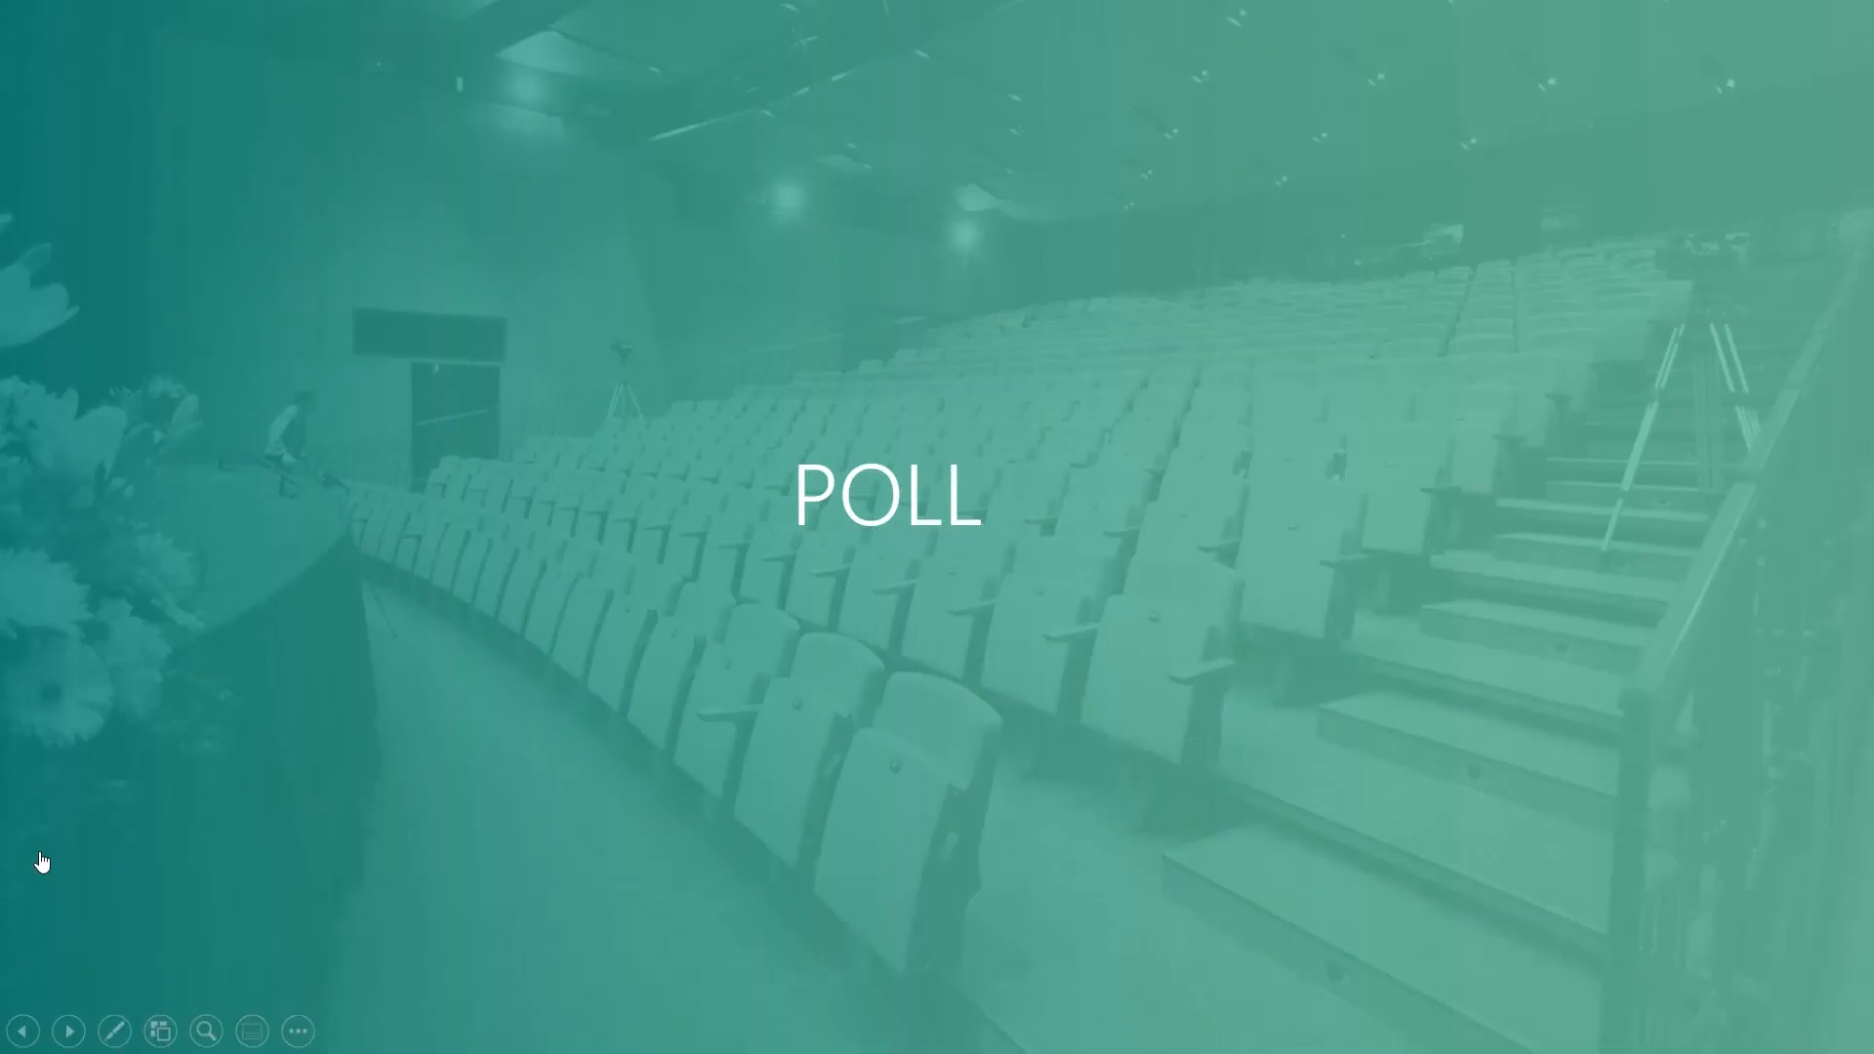